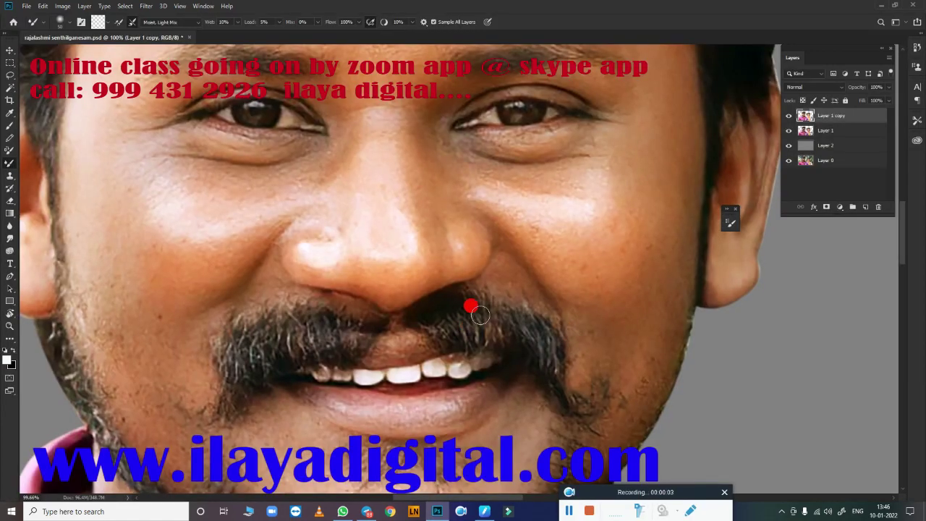
Step: Fit the photo in the window and toggle Layer 1 copy off and on to compare
{"action": "key", "text": "ctrl+0"}
{"action": "left_click", "coordinate": [788, 117]}
{"action": "left_click", "coordinate": [787, 117]}
{"action": "left_click", "coordinate": [787, 117]}
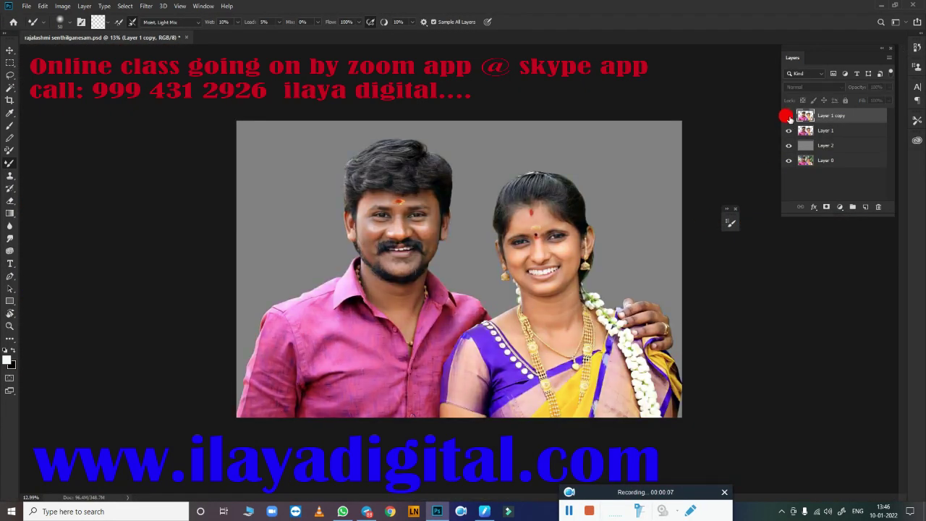
{"action": "left_click", "coordinate": [787, 116]}
{"action": "left_click", "coordinate": [787, 117]}
{"action": "left_click", "coordinate": [787, 116]}
{"action": "scroll", "coordinate": [616, 161], "scroll_direction": "up", "scroll_amount": 3}
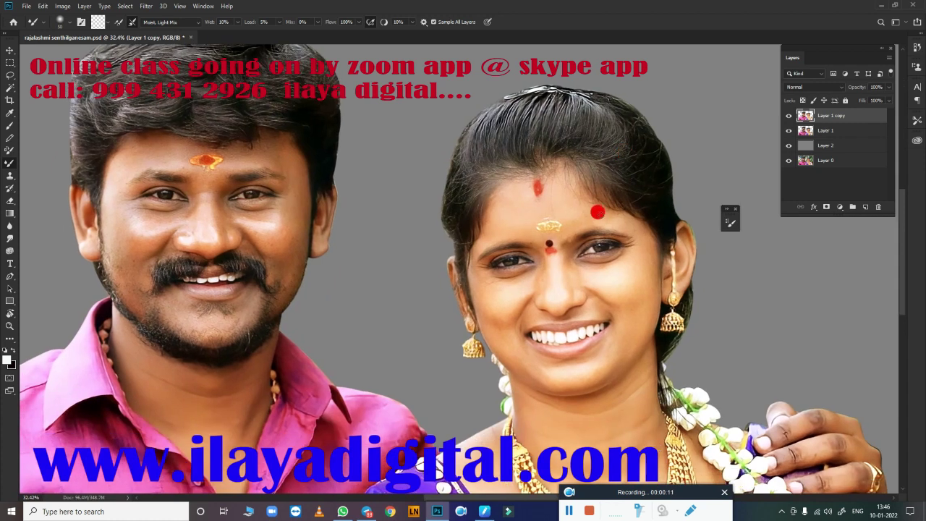
Step: Apply Curves with black input 19 on the Blue channel, then add an empty Layer 3
{"action": "key", "text": "ctrl+m"}
{"action": "left_click_drag", "start_coordinate": [600, 331], "coordinate": [608, 331]}
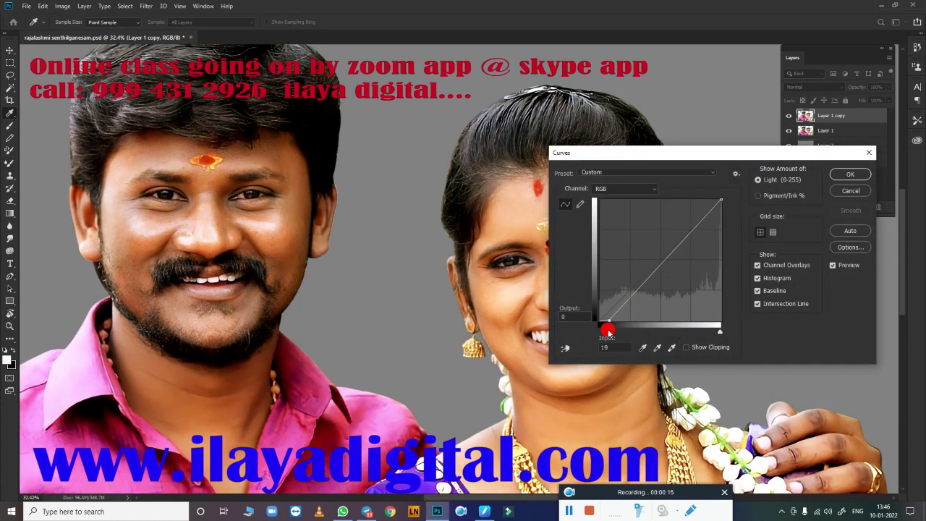
{"action": "left_click", "coordinate": [626, 188]}
{"action": "left_click", "coordinate": [612, 221]}
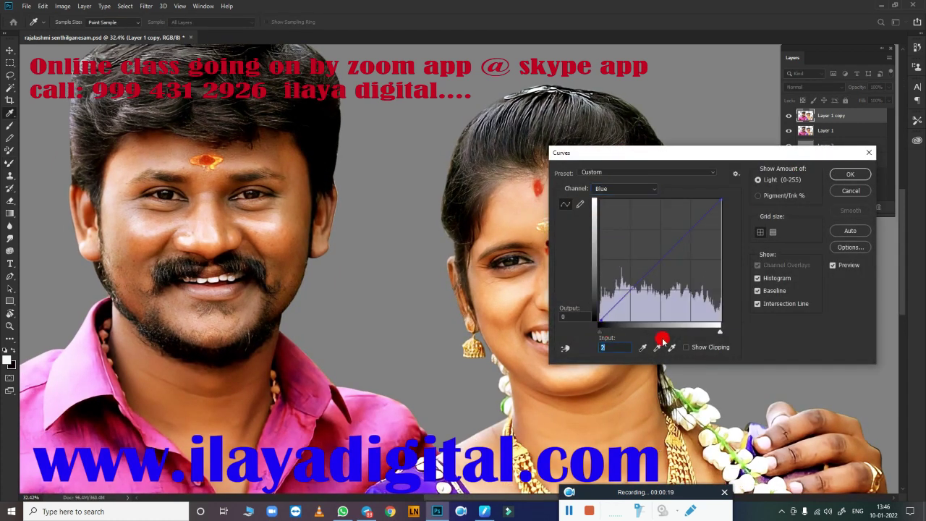
{"action": "left_click", "coordinate": [847, 174]}
{"action": "left_click", "coordinate": [866, 207]}
Step: Zoom in on the nose and smudge the nostril edges and lower nose
{"action": "left_click_drag", "start_coordinate": [218, 267], "coordinate": [495, 269]}
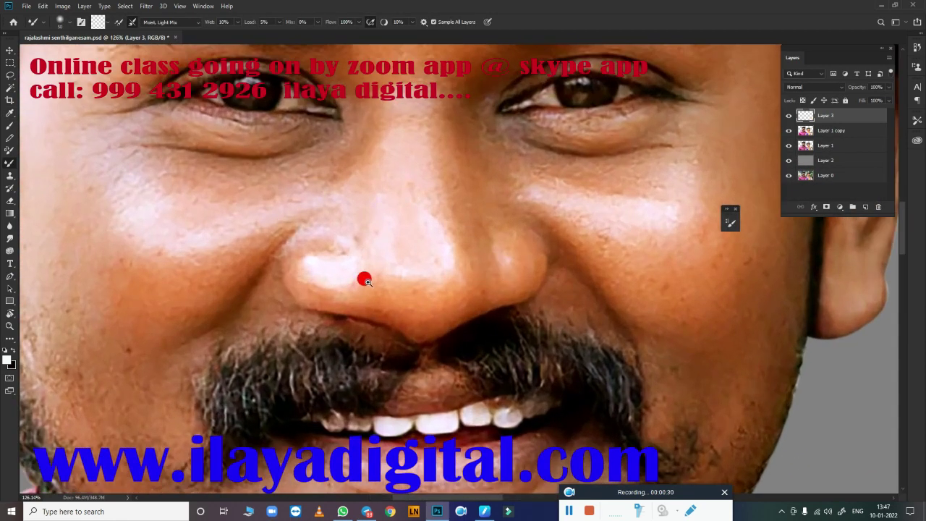
{"action": "left_click_drag", "start_coordinate": [366, 281], "coordinate": [410, 275]}
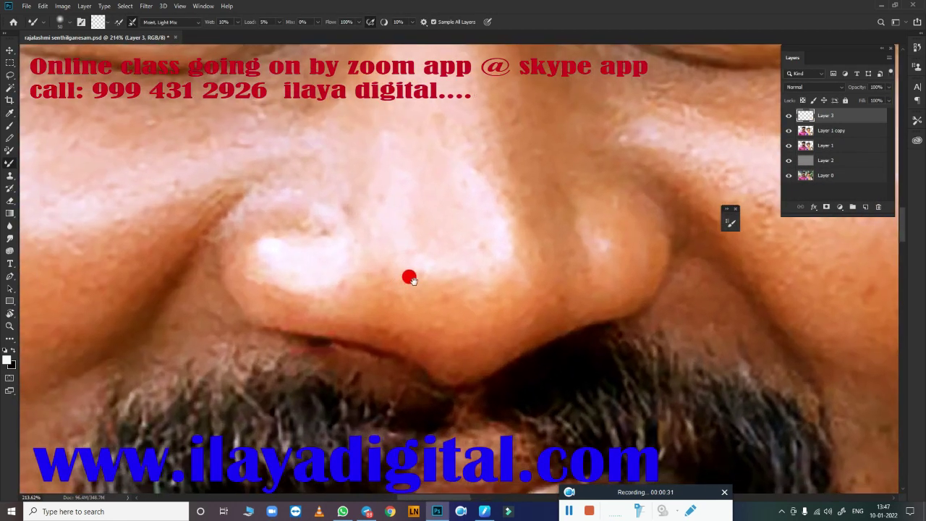
{"action": "key", "text": "r"}
{"action": "mouse_move", "coordinate": [268, 211]}
{"action": "left_mouse_down"}
{"action": "mouse_move", "coordinate": [350, 280]}
{"action": "mouse_move", "coordinate": [322, 186]}
{"action": "mouse_move", "coordinate": [309, 183]}
{"action": "mouse_move", "coordinate": [355, 190]}
{"action": "mouse_move", "coordinate": [307, 226]}
{"action": "mouse_move", "coordinate": [372, 222]}
{"action": "mouse_move", "coordinate": [362, 250]}
{"action": "mouse_move", "coordinate": [358, 192]}
{"action": "mouse_move", "coordinate": [291, 210]}
{"action": "left_mouse_up"}
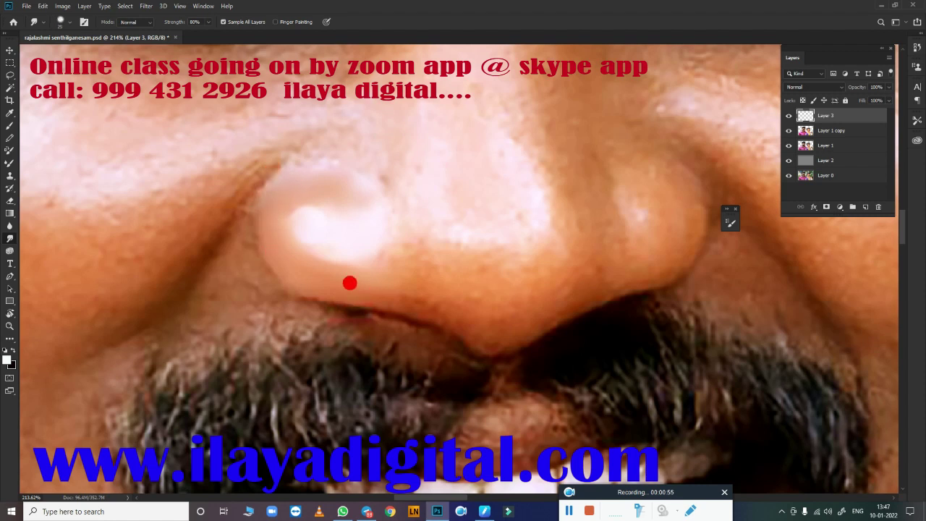
{"action": "mouse_move", "coordinate": [362, 296]}
{"action": "left_mouse_down"}
{"action": "mouse_move", "coordinate": [294, 267]}
{"action": "mouse_move", "coordinate": [415, 303]}
{"action": "left_mouse_up"}
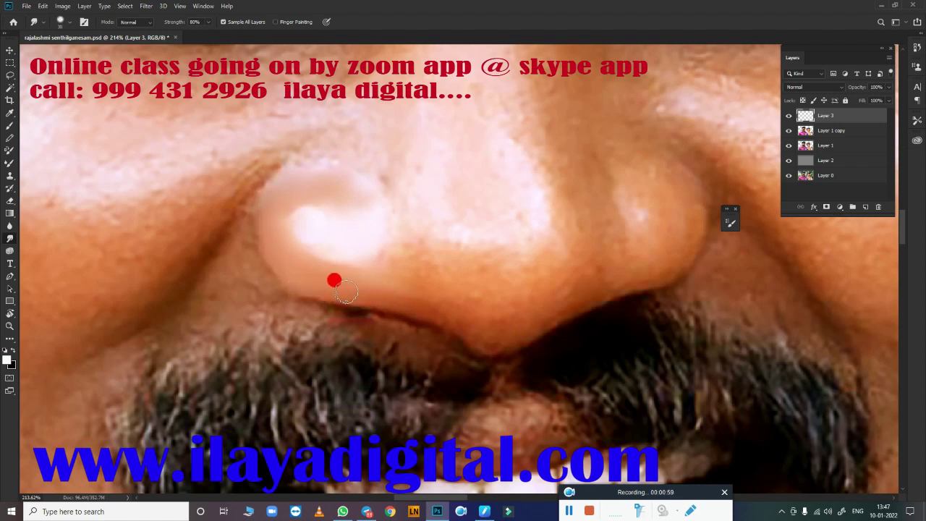
{"action": "mouse_move", "coordinate": [551, 267]}
{"action": "left_mouse_down"}
{"action": "mouse_move", "coordinate": [529, 251]}
{"action": "mouse_move", "coordinate": [462, 281]}
{"action": "left_mouse_up"}
Step: Turn on pressure-controlled Transfer in Brush Settings and collapse the Layers panel
{"action": "left_click", "coordinate": [730, 216]}
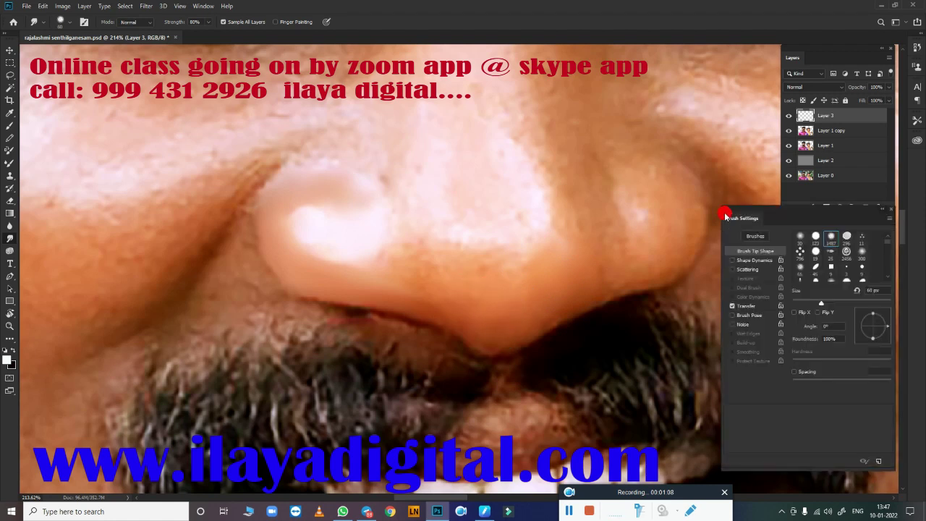
{"action": "left_click", "coordinate": [757, 306]}
{"action": "left_click", "coordinate": [878, 216]}
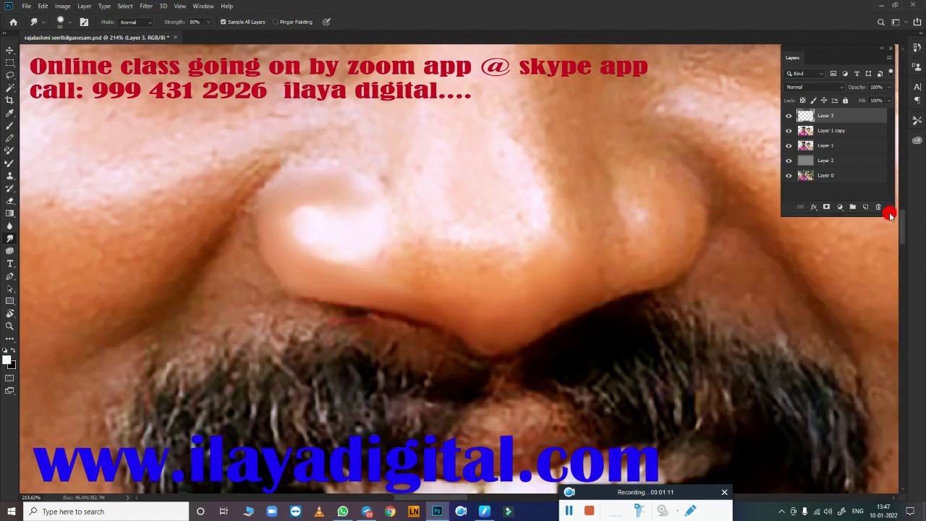
{"action": "left_click", "coordinate": [883, 48]}
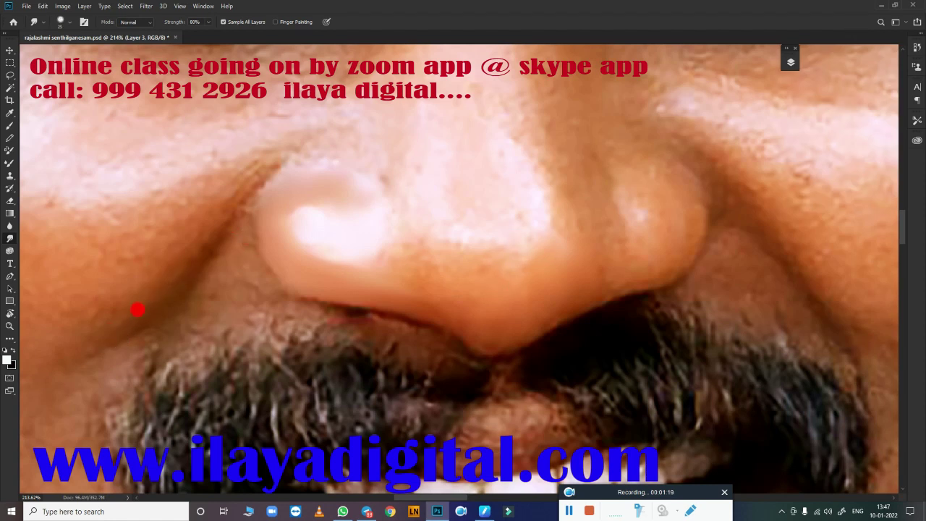
Step: Smudge the nasal crease, nose tip, side of the nose and left nostril highlight
{"action": "left_click_drag", "start_coordinate": [210, 221], "coordinate": [249, 177]}
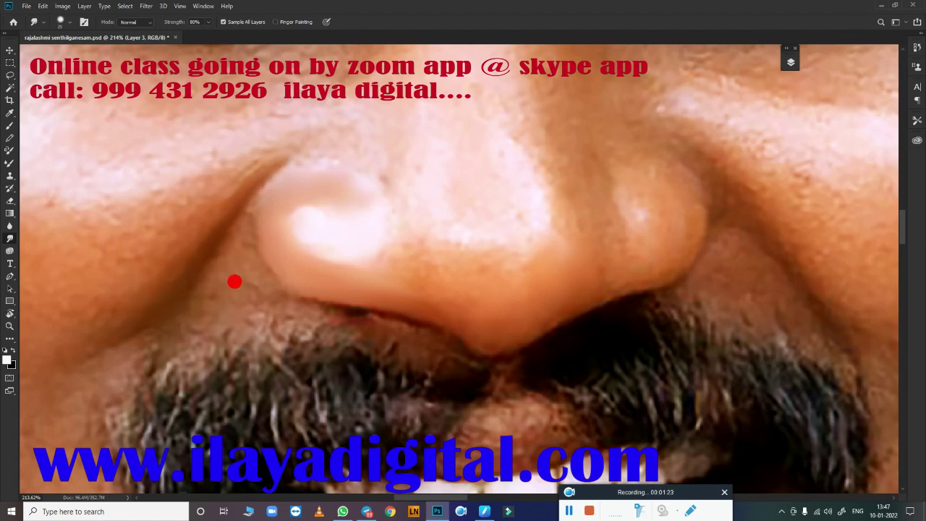
{"action": "mouse_move", "coordinate": [428, 262]}
{"action": "left_mouse_down"}
{"action": "mouse_move", "coordinate": [395, 242]}
{"action": "mouse_move", "coordinate": [446, 242]}
{"action": "mouse_move", "coordinate": [435, 309]}
{"action": "left_mouse_up"}
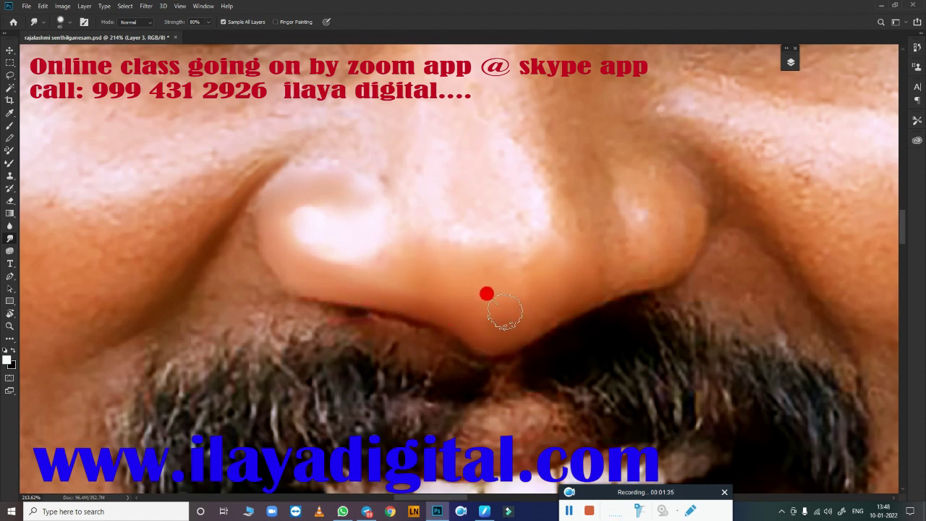
{"action": "mouse_move", "coordinate": [494, 304]}
{"action": "left_mouse_down"}
{"action": "mouse_move", "coordinate": [496, 229]}
{"action": "mouse_move", "coordinate": [422, 239]}
{"action": "mouse_move", "coordinate": [455, 273]}
{"action": "mouse_move", "coordinate": [444, 298]}
{"action": "left_mouse_up"}
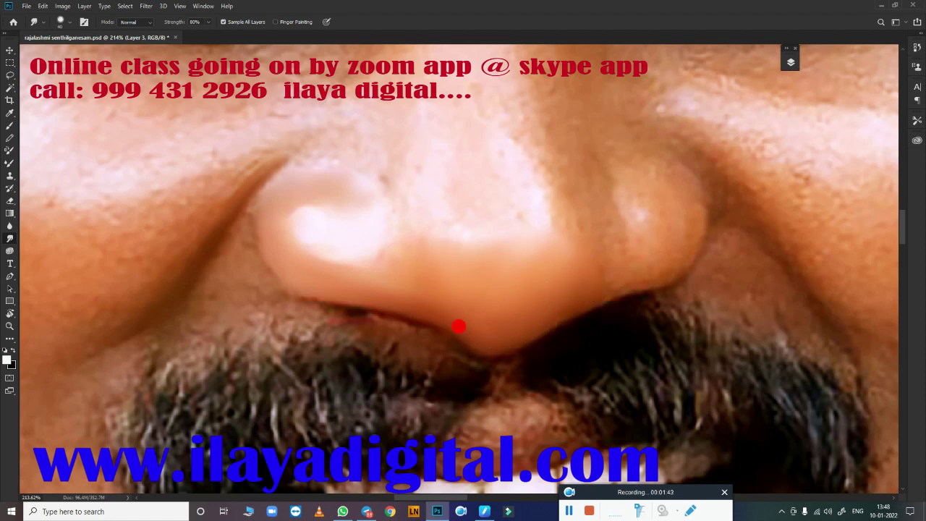
{"action": "mouse_move", "coordinate": [571, 299]}
{"action": "left_mouse_down"}
{"action": "mouse_move", "coordinate": [575, 193]}
{"action": "mouse_move", "coordinate": [574, 227]}
{"action": "mouse_move", "coordinate": [661, 207]}
{"action": "mouse_move", "coordinate": [631, 200]}
{"action": "left_mouse_up"}
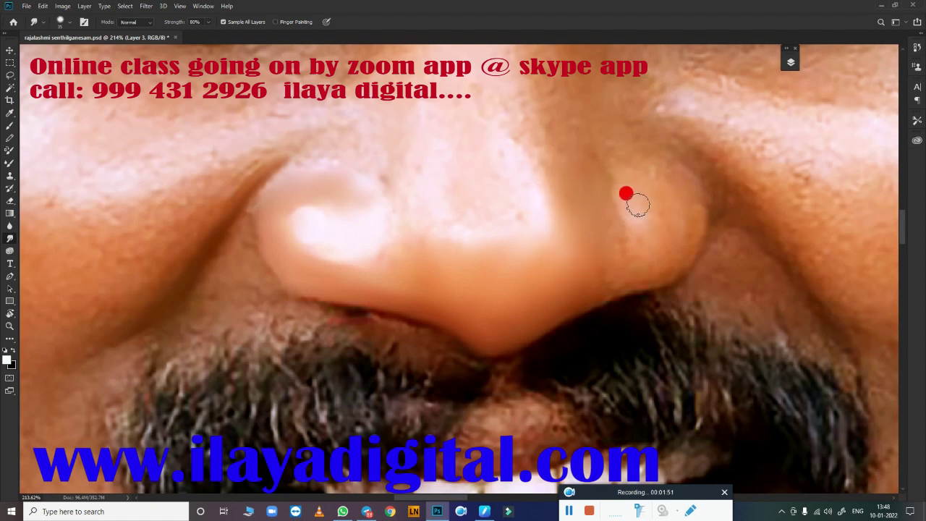
{"action": "mouse_move", "coordinate": [296, 234]}
{"action": "left_mouse_down"}
{"action": "mouse_move", "coordinate": [306, 223]}
{"action": "mouse_move", "coordinate": [362, 236]}
{"action": "mouse_move", "coordinate": [358, 244]}
{"action": "left_mouse_up"}
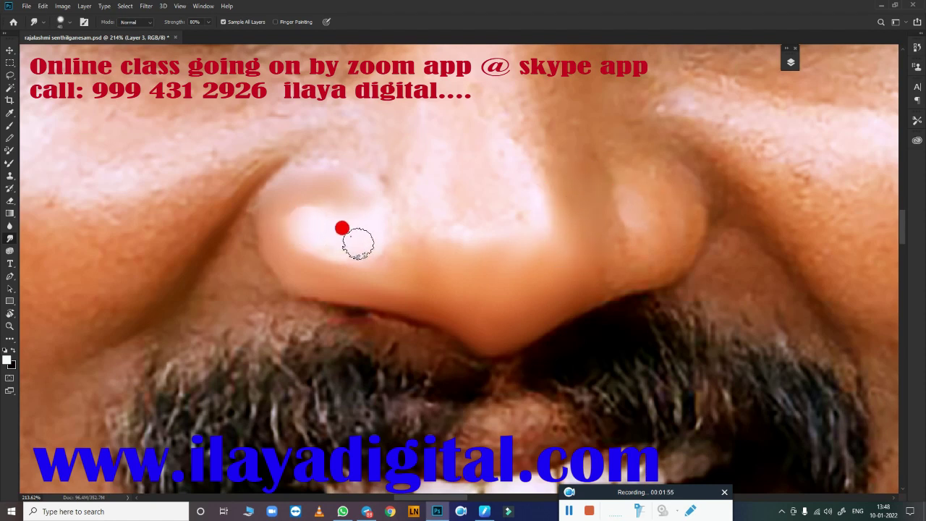
{"action": "mouse_move", "coordinate": [592, 281]}
{"action": "left_mouse_down"}
{"action": "mouse_move", "coordinate": [604, 286]}
{"action": "mouse_move", "coordinate": [532, 321]}
{"action": "mouse_move", "coordinate": [648, 187]}
{"action": "mouse_move", "coordinate": [674, 186]}
{"action": "mouse_move", "coordinate": [684, 221]}
{"action": "mouse_move", "coordinate": [658, 174]}
{"action": "mouse_move", "coordinate": [620, 166]}
{"action": "mouse_move", "coordinate": [649, 165]}
{"action": "mouse_move", "coordinate": [629, 176]}
{"action": "mouse_move", "coordinate": [672, 184]}
{"action": "mouse_move", "coordinate": [581, 267]}
{"action": "mouse_move", "coordinate": [677, 257]}
{"action": "mouse_move", "coordinate": [687, 207]}
{"action": "mouse_move", "coordinate": [654, 266]}
{"action": "mouse_move", "coordinate": [646, 231]}
{"action": "mouse_move", "coordinate": [615, 190]}
{"action": "mouse_move", "coordinate": [618, 201]}
{"action": "mouse_move", "coordinate": [639, 181]}
{"action": "mouse_move", "coordinate": [650, 191]}
{"action": "left_mouse_up"}
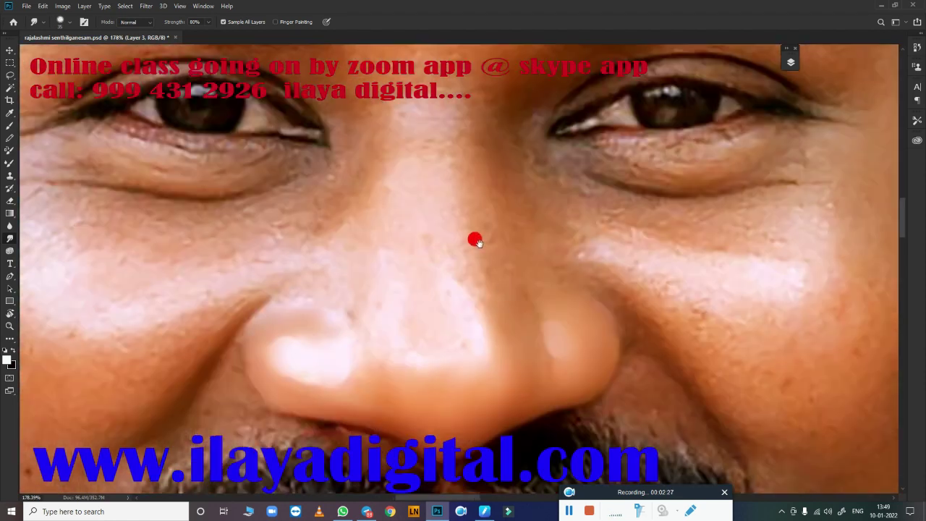
{"action": "mouse_move", "coordinate": [657, 266]}
{"action": "left_mouse_down"}
{"action": "mouse_move", "coordinate": [453, 247]}
{"action": "mouse_move", "coordinate": [485, 265]}
{"action": "mouse_move", "coordinate": [593, 174]}
{"action": "mouse_move", "coordinate": [505, 229]}
{"action": "mouse_move", "coordinate": [529, 299]}
{"action": "left_mouse_up"}
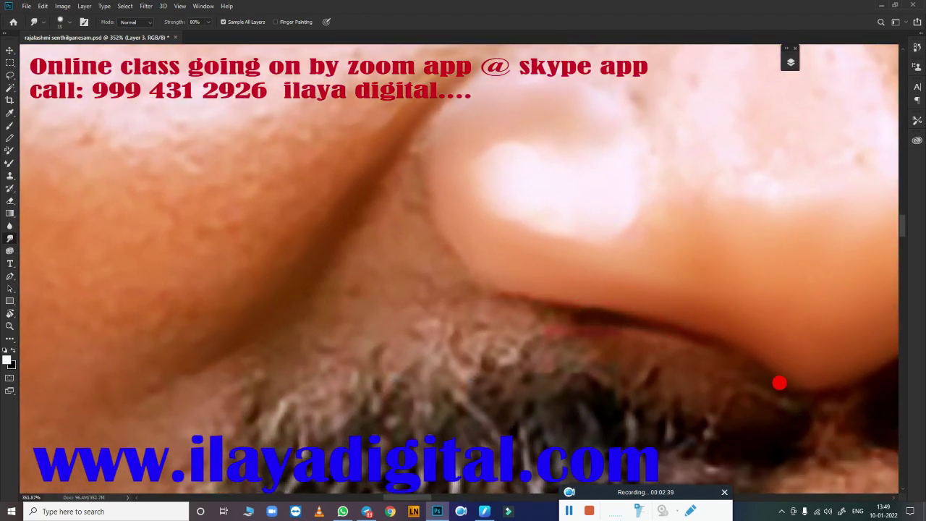
Step: Set the Mixer Brush to Very Wet, Light Mix and blend the dark crease under the nose
{"action": "key", "text": "b"}
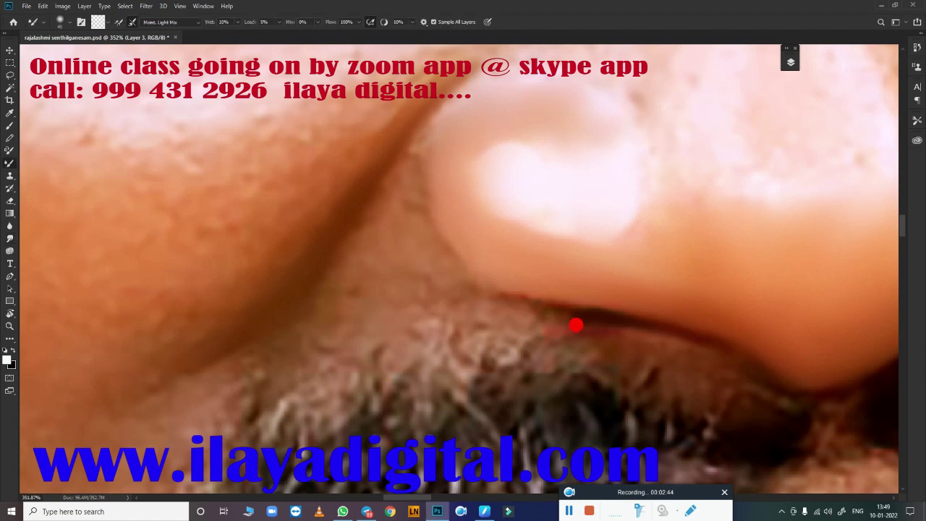
{"action": "left_click", "coordinate": [193, 21]}
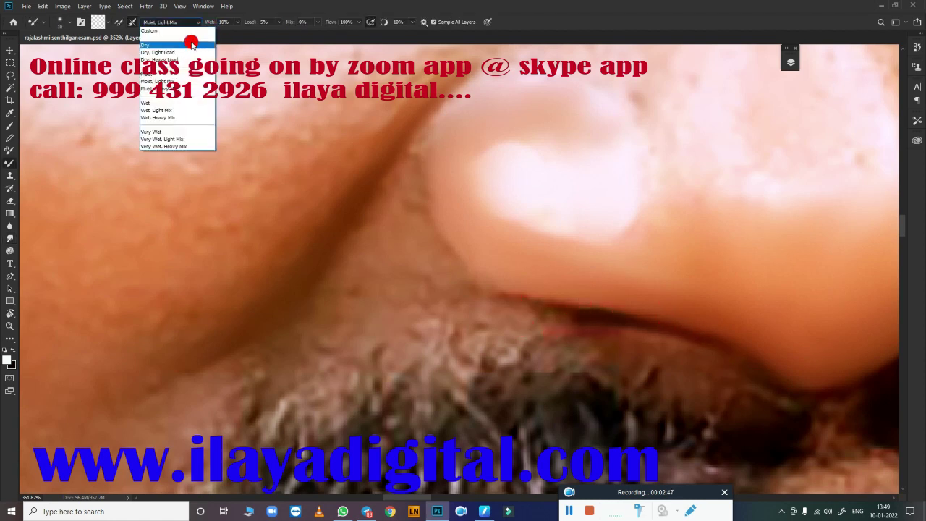
{"action": "left_click", "coordinate": [170, 138]}
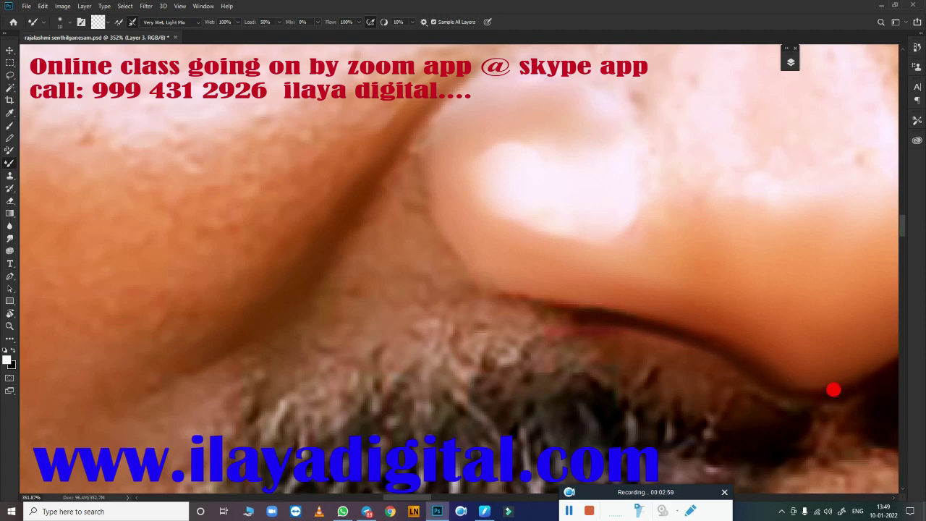
{"action": "mouse_move", "coordinate": [541, 309]}
{"action": "left_mouse_down"}
{"action": "mouse_move", "coordinate": [583, 306]}
{"action": "mouse_move", "coordinate": [455, 260]}
{"action": "left_mouse_up"}
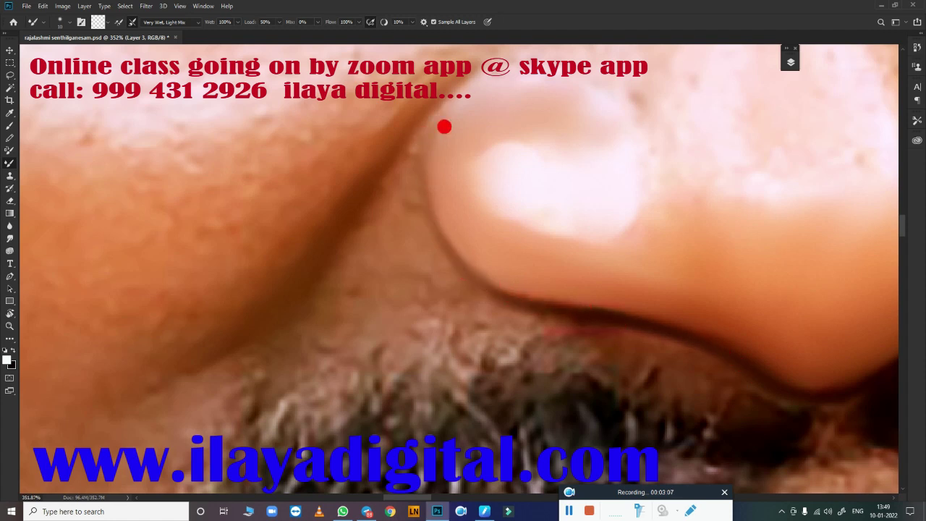
{"action": "mouse_move", "coordinate": [613, 326]}
{"action": "left_mouse_down"}
{"action": "mouse_move", "coordinate": [595, 343]}
{"action": "mouse_move", "coordinate": [511, 238]}
{"action": "mouse_move", "coordinate": [504, 272]}
{"action": "left_mouse_up"}
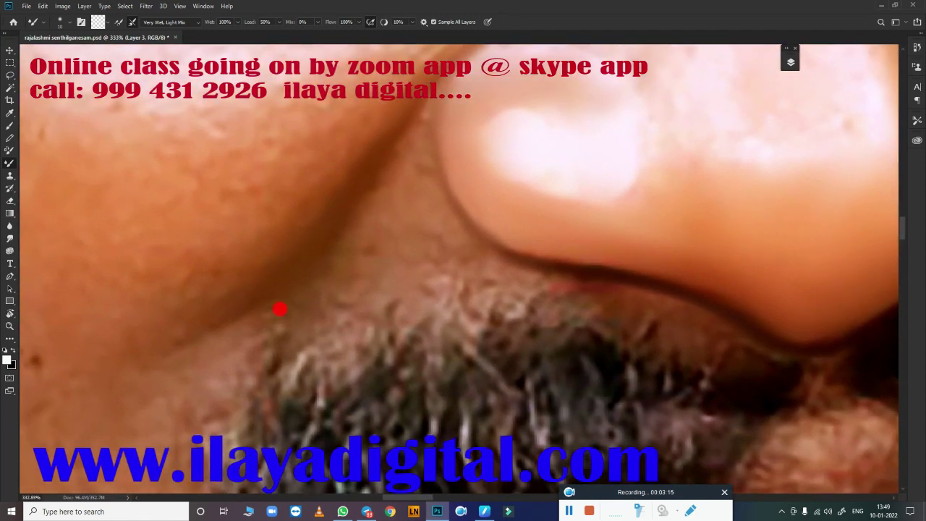
Step: Blend the nostril crease edges, nostril highlight and lower cheek crease with the mixer brush
{"action": "mouse_move", "coordinate": [280, 310]}
{"action": "left_mouse_down"}
{"action": "mouse_move", "coordinate": [347, 345]}
{"action": "mouse_move", "coordinate": [321, 264]}
{"action": "mouse_move", "coordinate": [338, 283]}
{"action": "mouse_move", "coordinate": [252, 290]}
{"action": "mouse_move", "coordinate": [309, 298]}
{"action": "mouse_move", "coordinate": [243, 323]}
{"action": "mouse_move", "coordinate": [334, 223]}
{"action": "mouse_move", "coordinate": [400, 87]}
{"action": "left_mouse_up"}
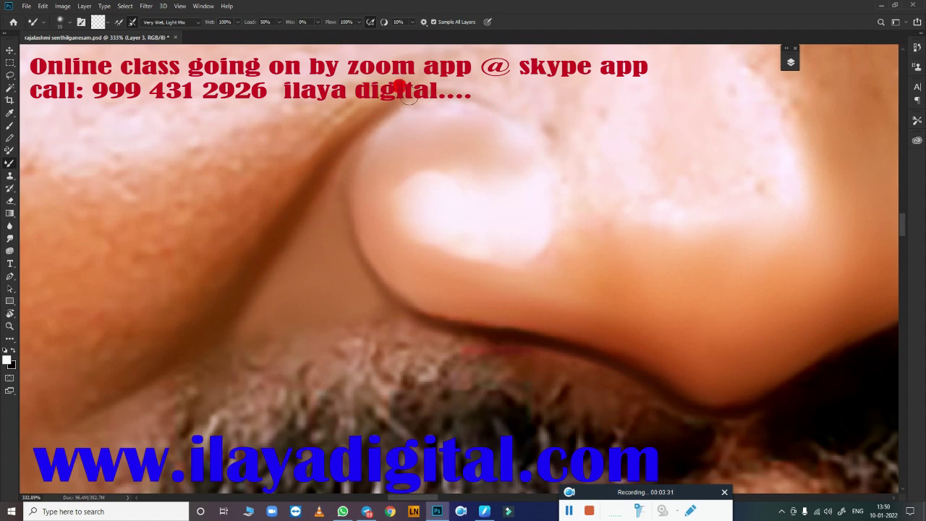
{"action": "left_click_drag", "start_coordinate": [348, 192], "coordinate": [363, 173]}
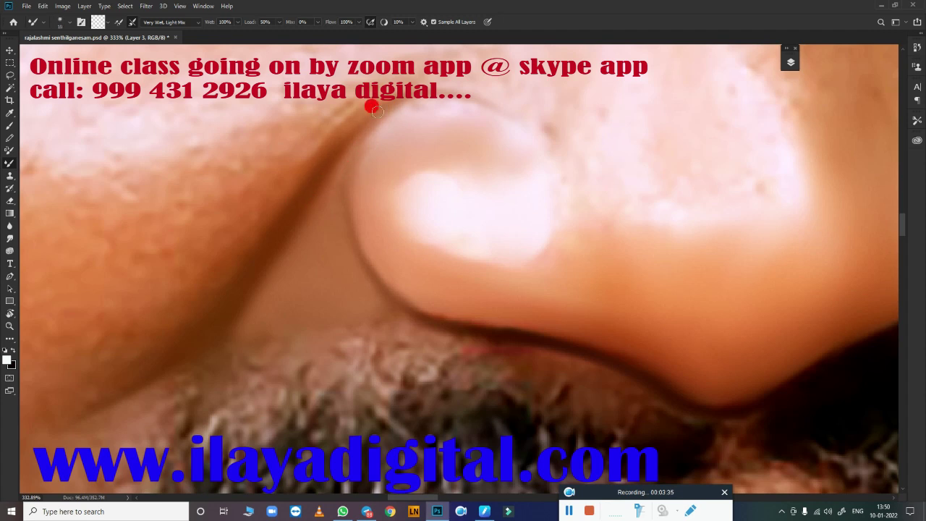
{"action": "left_click_drag", "start_coordinate": [374, 110], "coordinate": [324, 245]}
{"action": "left_click_drag", "start_coordinate": [371, 278], "coordinate": [357, 247]}
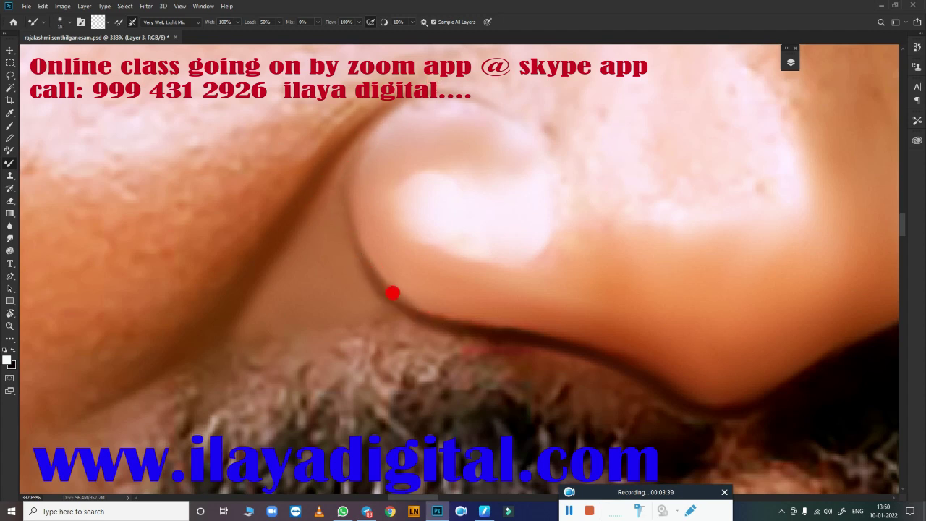
{"action": "left_click_drag", "start_coordinate": [348, 190], "coordinate": [370, 130]}
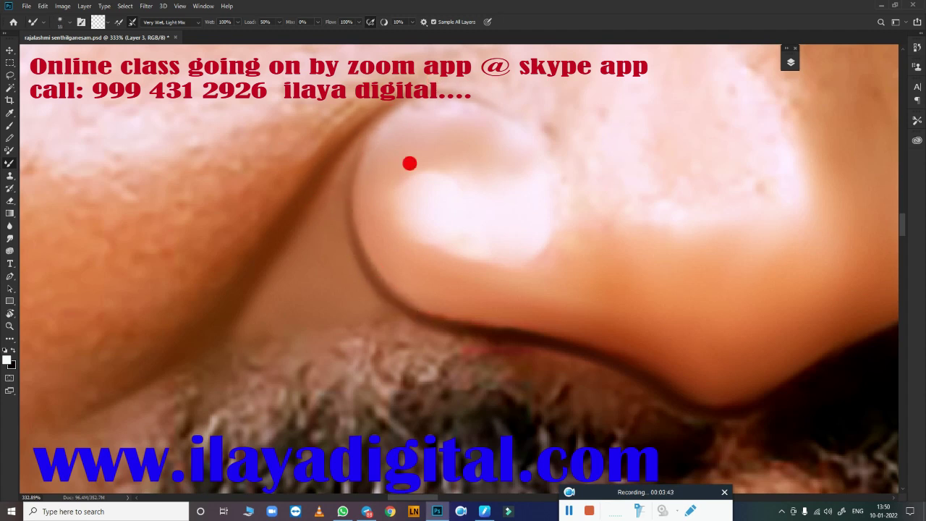
{"action": "left_click_drag", "start_coordinate": [376, 310], "coordinate": [412, 329]}
{"action": "mouse_move", "coordinate": [342, 336]}
{"action": "left_mouse_down"}
{"action": "mouse_move", "coordinate": [369, 327]}
{"action": "mouse_move", "coordinate": [355, 343]}
{"action": "mouse_move", "coordinate": [254, 356]}
{"action": "mouse_move", "coordinate": [247, 378]}
{"action": "mouse_move", "coordinate": [527, 371]}
{"action": "left_mouse_up"}
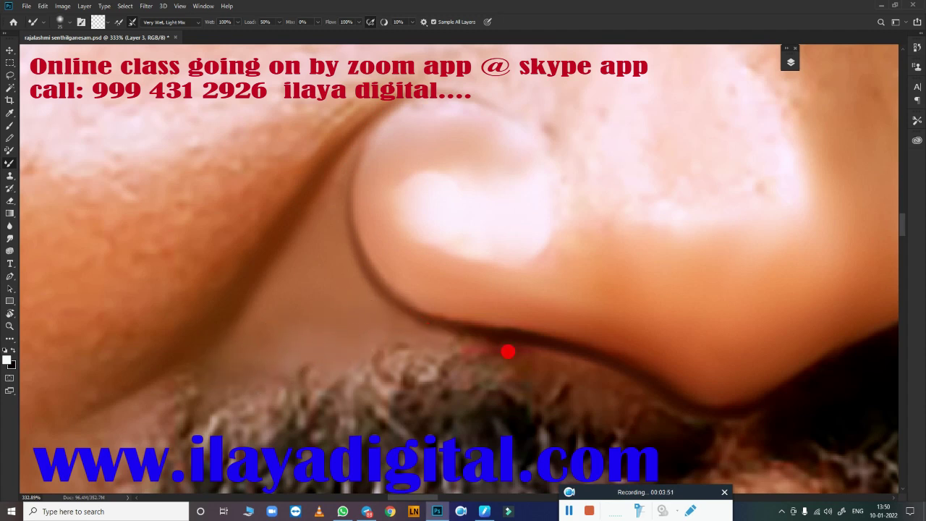
{"action": "left_click_drag", "start_coordinate": [399, 179], "coordinate": [408, 124]}
{"action": "mouse_move", "coordinate": [478, 124]}
{"action": "left_mouse_down"}
{"action": "mouse_move", "coordinate": [500, 149]}
{"action": "mouse_move", "coordinate": [461, 359]}
{"action": "left_mouse_up"}
Step: Smudge the cheek skin and crease beside the nose up toward the nostril
{"action": "key", "text": "r"}
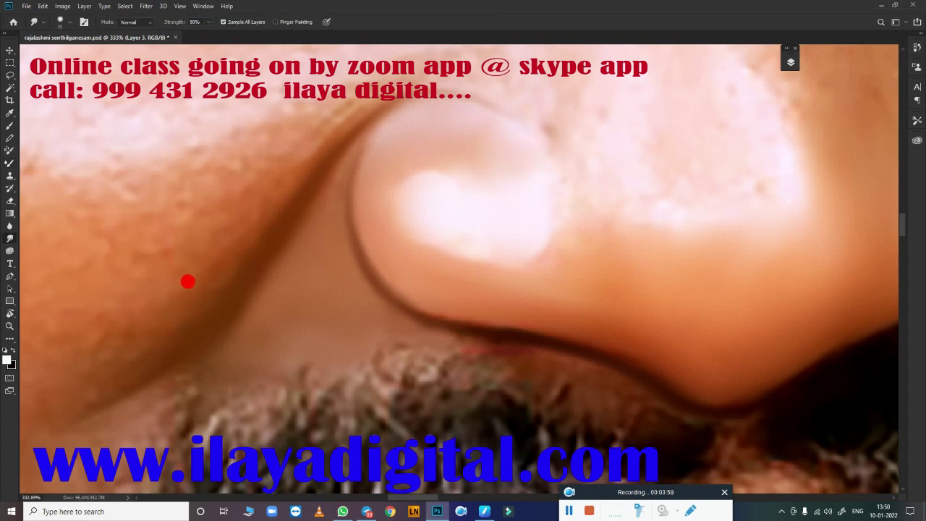
{"action": "mouse_move", "coordinate": [35, 314]}
{"action": "left_mouse_down"}
{"action": "mouse_move", "coordinate": [36, 324]}
{"action": "mouse_move", "coordinate": [80, 298]}
{"action": "mouse_move", "coordinate": [137, 221]}
{"action": "mouse_move", "coordinate": [111, 233]}
{"action": "mouse_move", "coordinate": [268, 133]}
{"action": "left_mouse_up"}
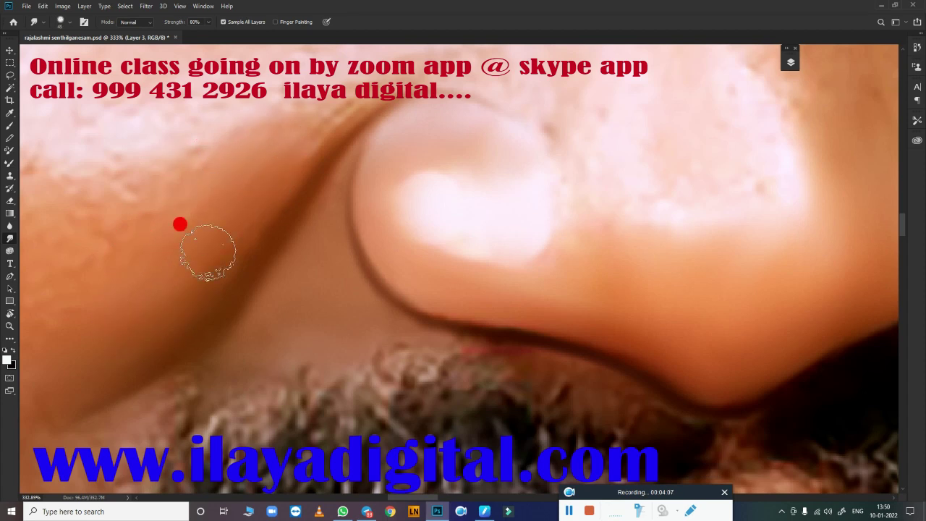
{"action": "mouse_move", "coordinate": [180, 224]}
{"action": "left_mouse_down"}
{"action": "mouse_move", "coordinate": [282, 107]}
{"action": "mouse_move", "coordinate": [295, 106]}
{"action": "left_mouse_up"}
{"action": "mouse_move", "coordinate": [257, 131]}
{"action": "left_mouse_down"}
{"action": "mouse_move", "coordinate": [311, 101]}
{"action": "mouse_move", "coordinate": [340, 58]}
{"action": "mouse_move", "coordinate": [178, 242]}
{"action": "mouse_move", "coordinate": [131, 277]}
{"action": "left_mouse_up"}
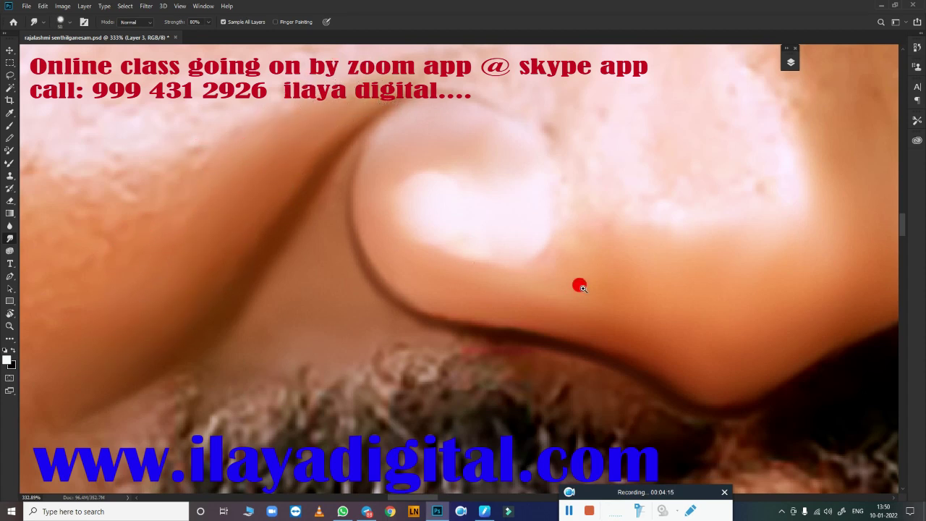
Step: Reframe the nose and smudge the nostril's lower edge and side of the nose
{"action": "scroll", "coordinate": [582, 288], "scroll_direction": "down", "scroll_amount": 5}
{"action": "scroll", "coordinate": [586, 264], "scroll_direction": "up", "scroll_amount": 4}
{"action": "left_click_drag", "start_coordinate": [585, 265], "coordinate": [544, 293]}
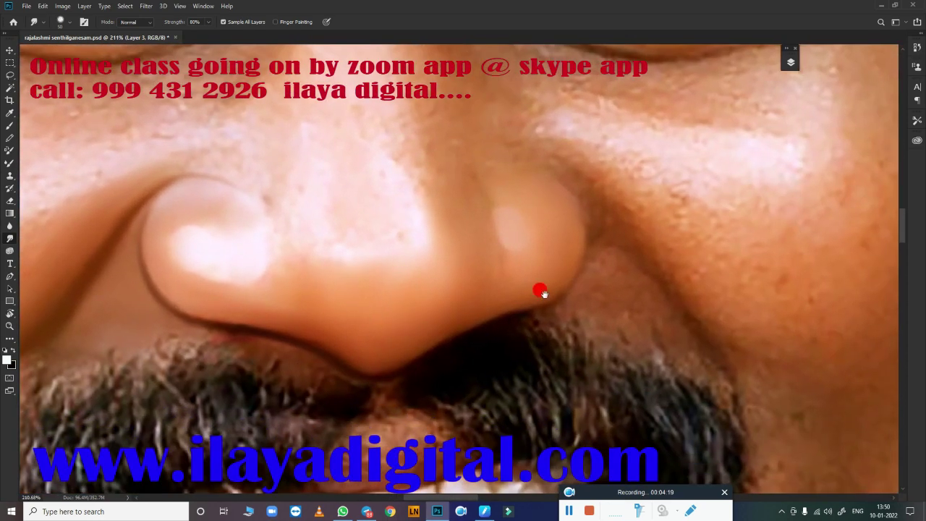
{"action": "scroll", "coordinate": [544, 293], "scroll_direction": "up", "scroll_amount": 2}
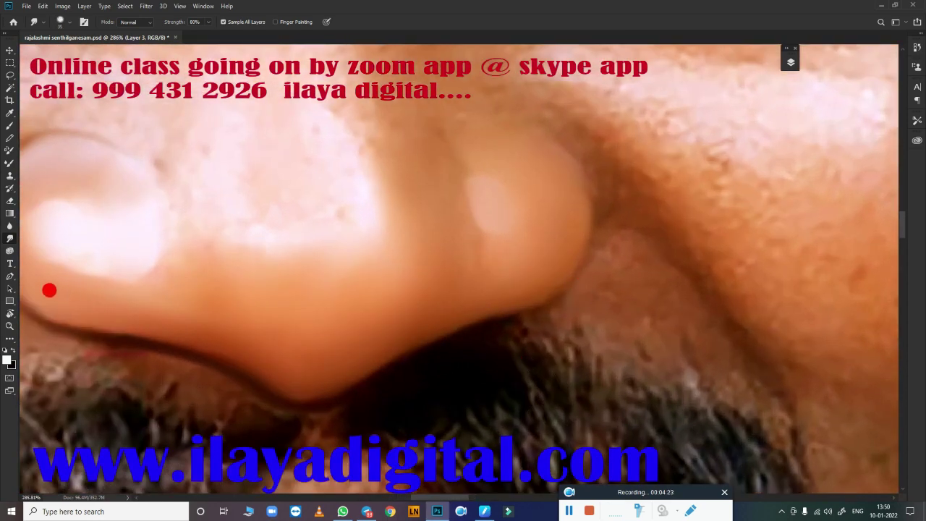
{"action": "left_click_drag", "start_coordinate": [49, 290], "coordinate": [108, 307]}
{"action": "mouse_move", "coordinate": [192, 325]}
{"action": "left_mouse_down"}
{"action": "mouse_move", "coordinate": [259, 368]}
{"action": "mouse_move", "coordinate": [357, 341]}
{"action": "left_mouse_up"}
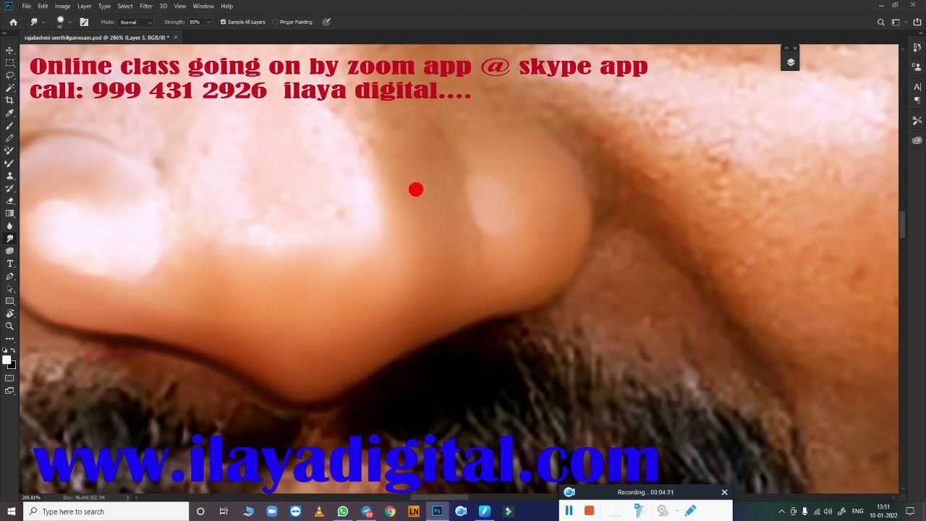
{"action": "left_click_drag", "start_coordinate": [416, 188], "coordinate": [393, 239]}
Step: Mixer-brush the nose's outer and upper edges, the skin below the nostril and the nose ridge
{"action": "key", "text": "b"}
{"action": "left_click_drag", "start_coordinate": [551, 301], "coordinate": [598, 208]}
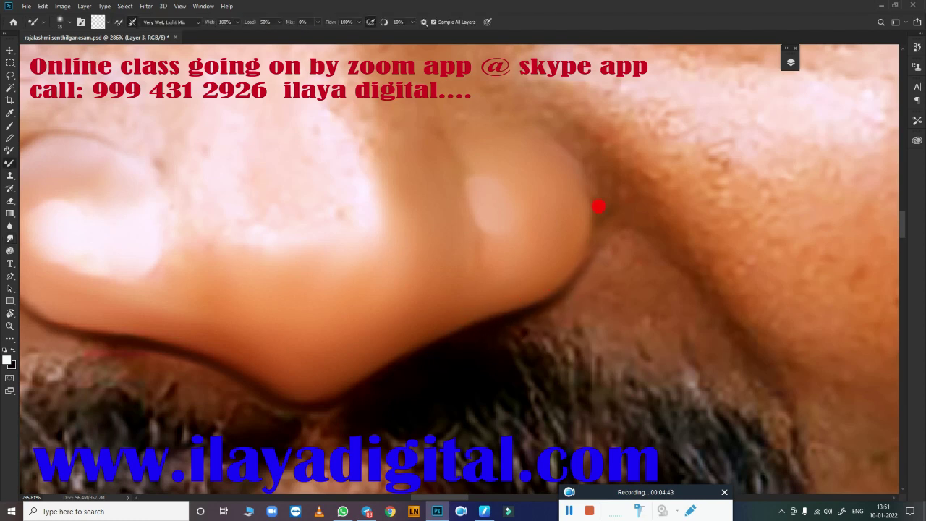
{"action": "left_click_drag", "start_coordinate": [525, 305], "coordinate": [572, 244]}
{"action": "mouse_move", "coordinate": [585, 207]}
{"action": "left_mouse_down"}
{"action": "mouse_move", "coordinate": [542, 128]}
{"action": "mouse_move", "coordinate": [465, 111]}
{"action": "left_mouse_up"}
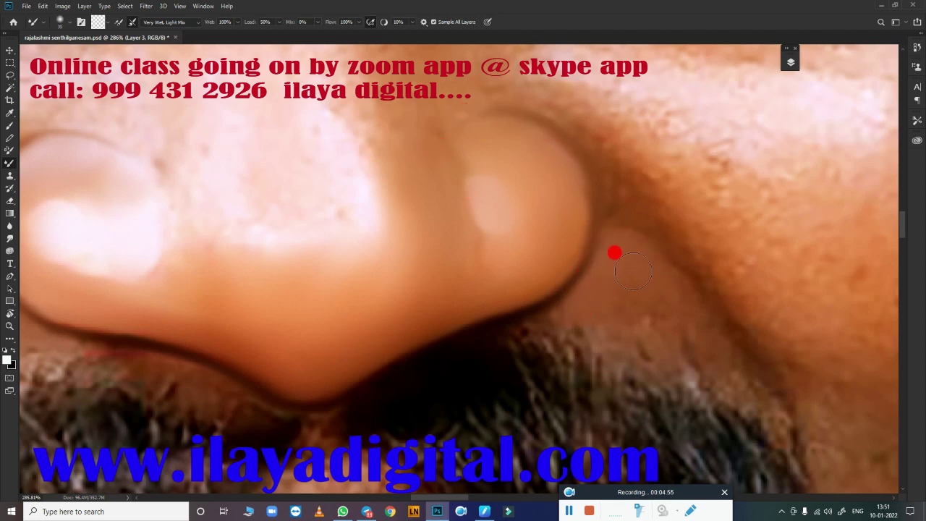
{"action": "mouse_move", "coordinate": [664, 278]}
{"action": "left_mouse_down"}
{"action": "mouse_move", "coordinate": [658, 315]}
{"action": "mouse_move", "coordinate": [626, 329]}
{"action": "left_mouse_up"}
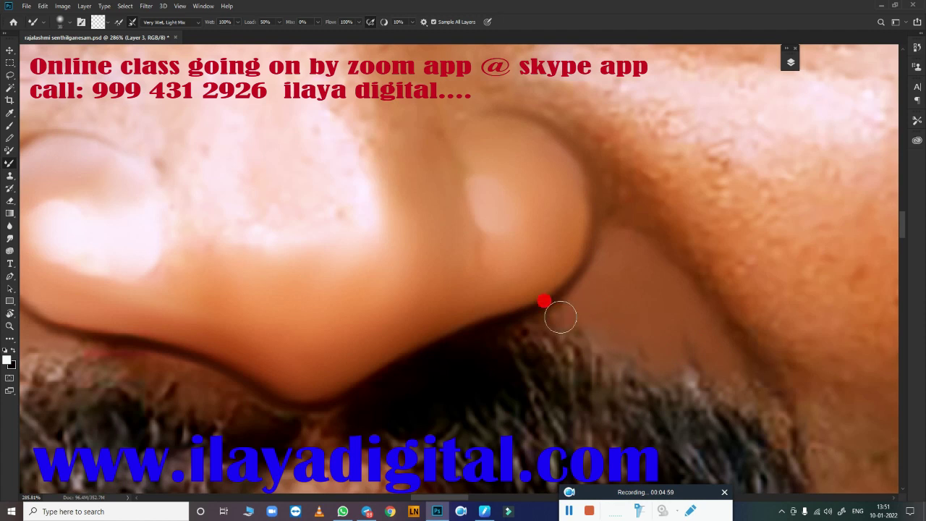
{"action": "left_click_drag", "start_coordinate": [561, 317], "coordinate": [552, 315]}
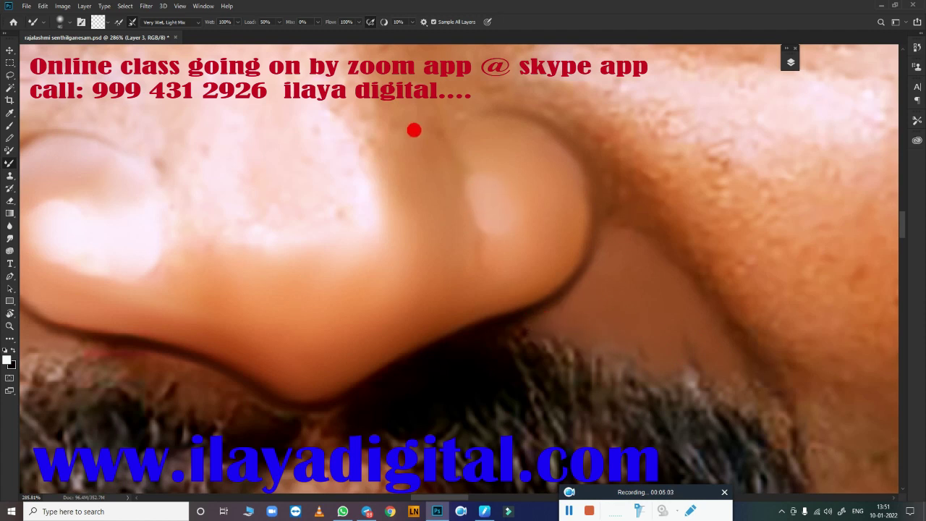
{"action": "mouse_move", "coordinate": [413, 130]}
{"action": "left_mouse_down"}
{"action": "mouse_move", "coordinate": [382, 97]}
{"action": "mouse_move", "coordinate": [382, 126]}
{"action": "mouse_move", "coordinate": [425, 233]}
{"action": "mouse_move", "coordinate": [478, 113]}
{"action": "mouse_move", "coordinate": [536, 207]}
{"action": "left_mouse_up"}
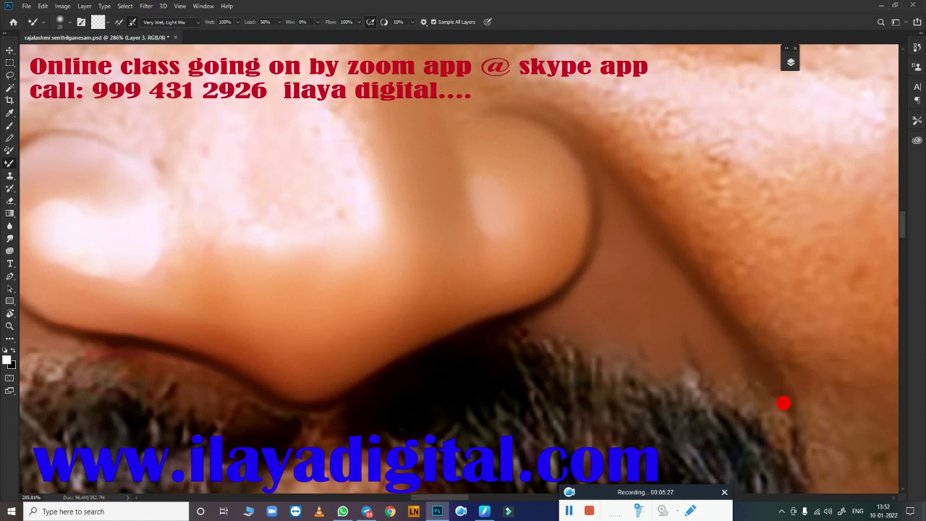
{"action": "left_click_drag", "start_coordinate": [696, 302], "coordinate": [428, 306]}
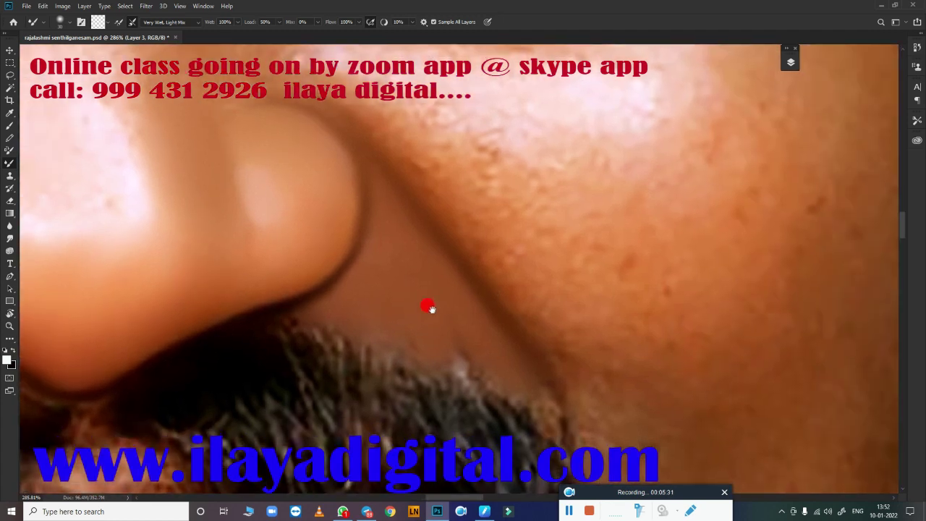
Step: With a resized Smudge brush, smooth the skin between the eyebrows
{"action": "key", "text": "r"}
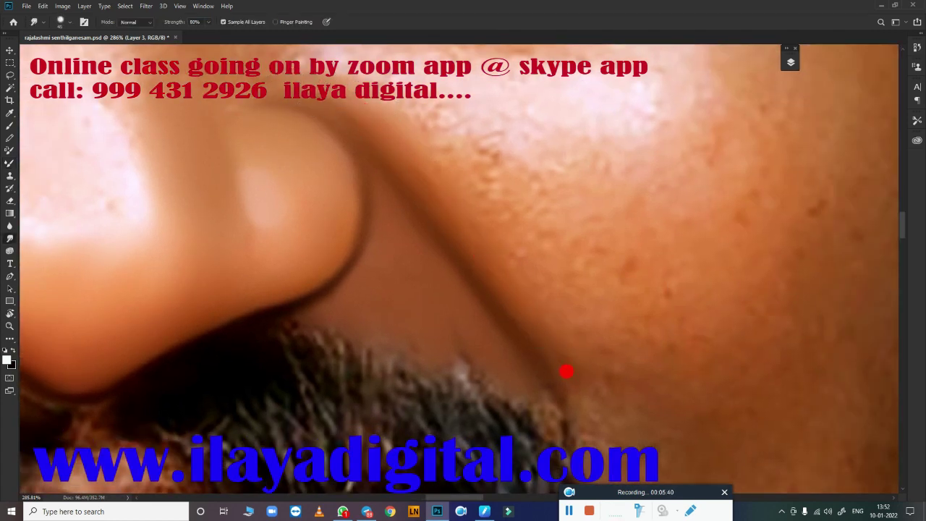
{"action": "key", "text": "bracketright"}
{"action": "key", "text": "bracketright"}
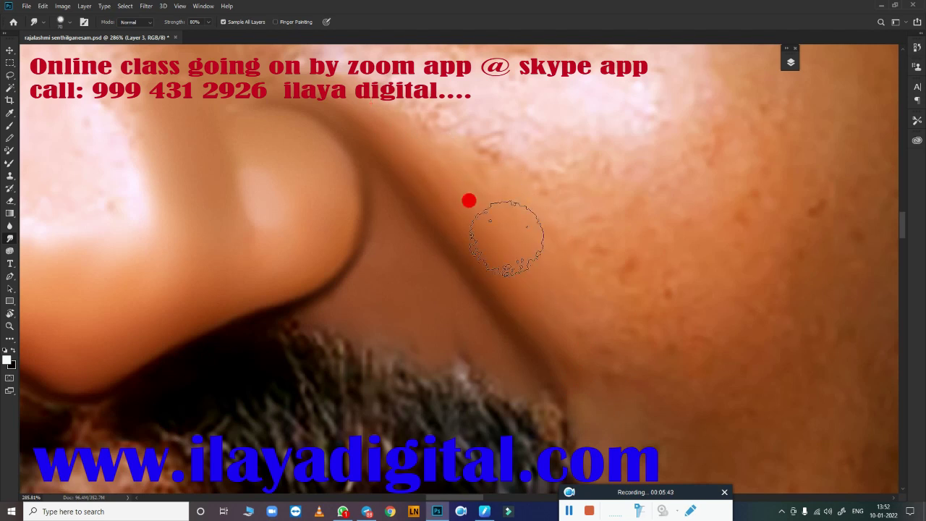
{"action": "key", "text": "bracketright"}
{"action": "key", "text": "bracketright"}
{"action": "key", "text": "bracketright"}
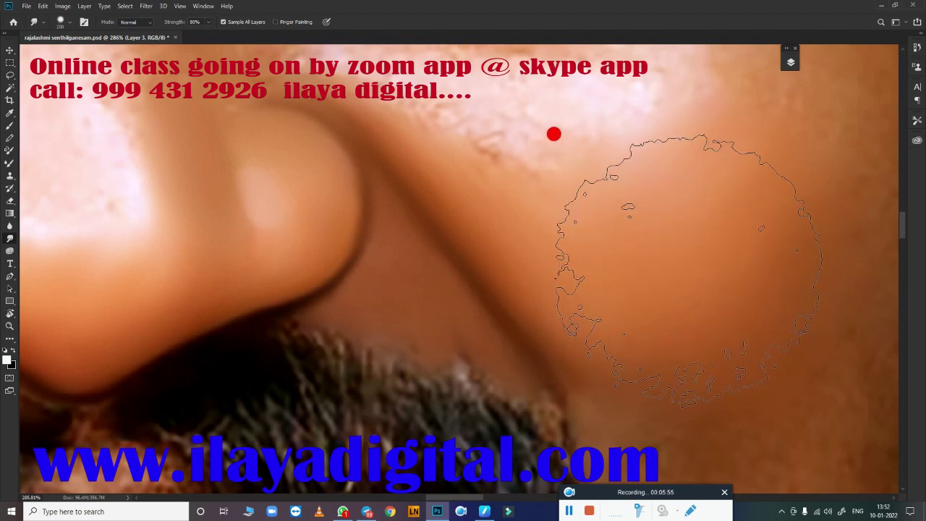
{"action": "scroll", "coordinate": [474, 316], "scroll_direction": "down", "scroll_amount": 5}
{"action": "scroll", "coordinate": [474, 316], "scroll_direction": "up", "scroll_amount": 2}
{"action": "scroll", "coordinate": [498, 326], "scroll_direction": "up", "scroll_amount": 1}
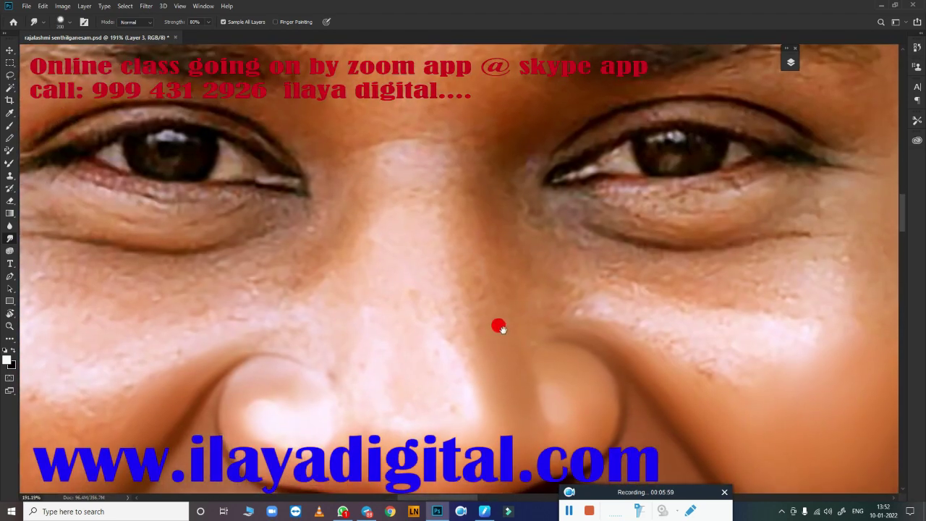
{"action": "scroll", "coordinate": [476, 335], "scroll_direction": "down", "scroll_amount": 4}
{"action": "scroll", "coordinate": [507, 292], "scroll_direction": "up", "scroll_amount": 4}
{"action": "scroll", "coordinate": [507, 291], "scroll_direction": "up", "scroll_amount": 2}
{"action": "scroll", "coordinate": [461, 268], "scroll_direction": "up", "scroll_amount": 1}
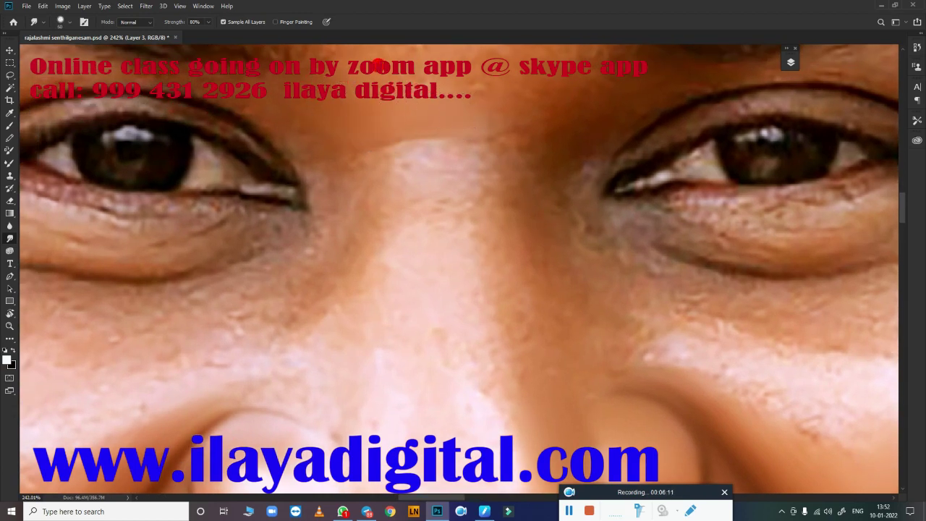
{"action": "left_click_drag", "start_coordinate": [422, 211], "coordinate": [433, 293]}
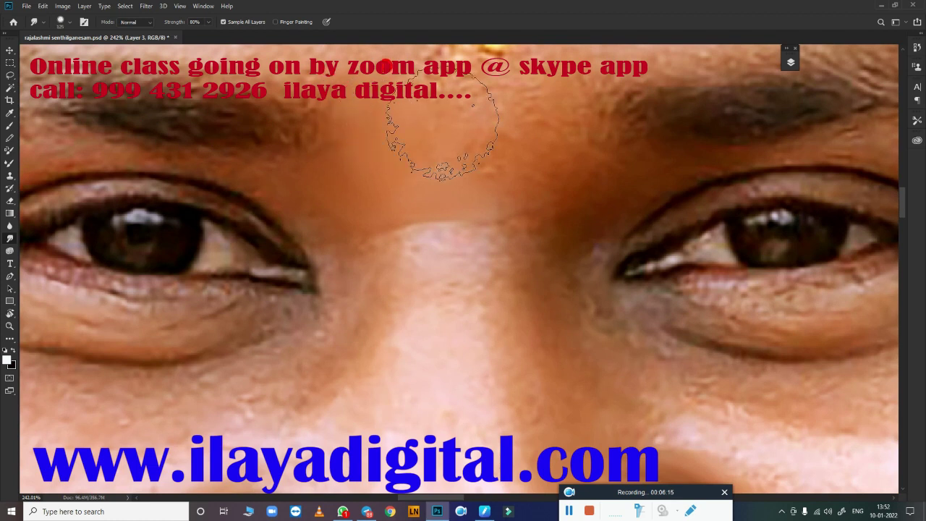
{"action": "key", "text": "bracketleft"}
{"action": "key", "text": "bracketleft"}
{"action": "key", "text": "bracketleft"}
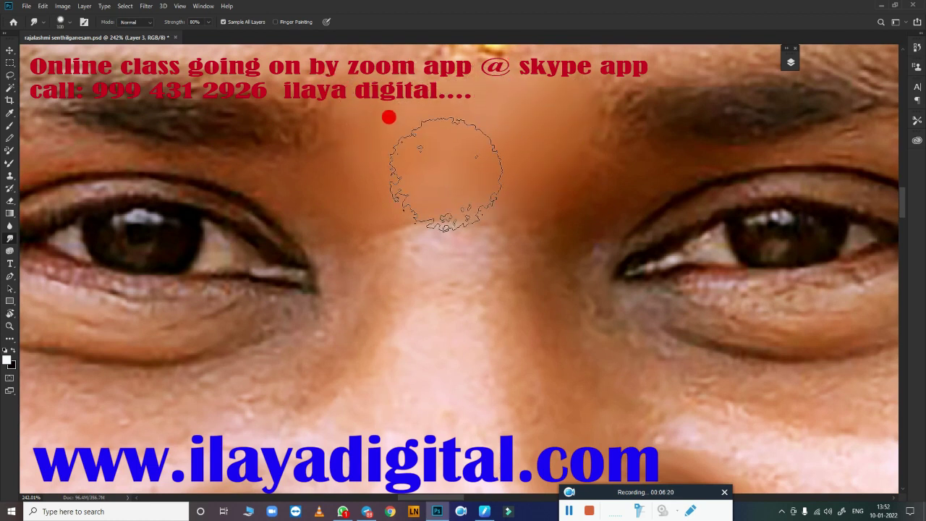
{"action": "mouse_move", "coordinate": [448, 187]}
{"action": "left_mouse_down"}
{"action": "mouse_move", "coordinate": [521, 173]}
{"action": "mouse_move", "coordinate": [517, 149]}
{"action": "mouse_move", "coordinate": [402, 116]}
{"action": "mouse_move", "coordinate": [430, 124]}
{"action": "mouse_move", "coordinate": [351, 167]}
{"action": "mouse_move", "coordinate": [355, 178]}
{"action": "mouse_move", "coordinate": [400, 168]}
{"action": "mouse_move", "coordinate": [528, 219]}
{"action": "mouse_move", "coordinate": [398, 225]}
{"action": "mouse_move", "coordinate": [439, 228]}
{"action": "mouse_move", "coordinate": [357, 238]}
{"action": "mouse_move", "coordinate": [366, 252]}
{"action": "mouse_move", "coordinate": [306, 377]}
{"action": "mouse_move", "coordinate": [368, 261]}
{"action": "mouse_move", "coordinate": [338, 319]}
{"action": "mouse_move", "coordinate": [438, 296]}
{"action": "mouse_move", "coordinate": [490, 232]}
{"action": "mouse_move", "coordinate": [496, 200]}
{"action": "mouse_move", "coordinate": [517, 321]}
{"action": "mouse_move", "coordinate": [526, 174]}
{"action": "mouse_move", "coordinate": [485, 299]}
{"action": "mouse_move", "coordinate": [494, 343]}
{"action": "mouse_move", "coordinate": [422, 226]}
{"action": "mouse_move", "coordinate": [408, 221]}
{"action": "mouse_move", "coordinate": [434, 217]}
{"action": "mouse_move", "coordinate": [427, 227]}
{"action": "mouse_move", "coordinate": [540, 384]}
{"action": "mouse_move", "coordinate": [459, 378]}
{"action": "mouse_move", "coordinate": [490, 248]}
{"action": "mouse_move", "coordinate": [422, 343]}
{"action": "left_mouse_up"}
Step: Mixer-brush both sides of the nose bridge from the inner eyes toward the nostril, then enlarge the brush
{"action": "key", "text": "b"}
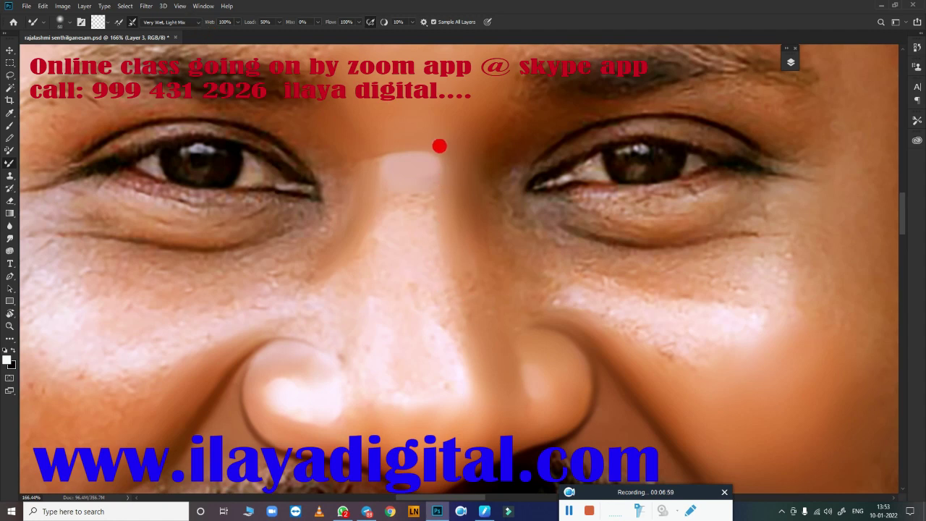
{"action": "mouse_move", "coordinate": [457, 194]}
{"action": "left_mouse_down"}
{"action": "mouse_move", "coordinate": [453, 282]}
{"action": "mouse_move", "coordinate": [444, 211]}
{"action": "mouse_move", "coordinate": [470, 385]}
{"action": "mouse_move", "coordinate": [468, 376]}
{"action": "mouse_move", "coordinate": [410, 400]}
{"action": "mouse_move", "coordinate": [361, 397]}
{"action": "left_mouse_up"}
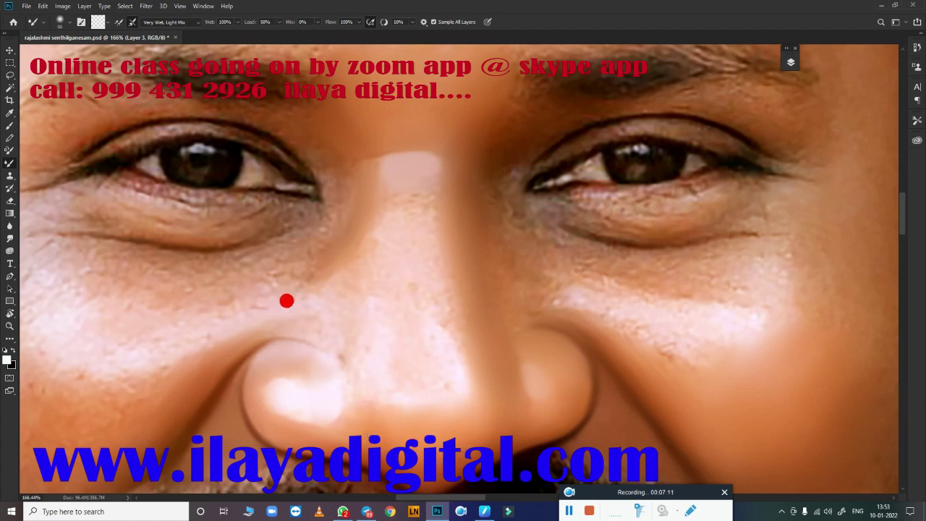
{"action": "mouse_move", "coordinate": [287, 300]}
{"action": "left_mouse_down"}
{"action": "mouse_move", "coordinate": [328, 271]}
{"action": "mouse_move", "coordinate": [346, 179]}
{"action": "mouse_move", "coordinate": [359, 208]}
{"action": "left_mouse_up"}
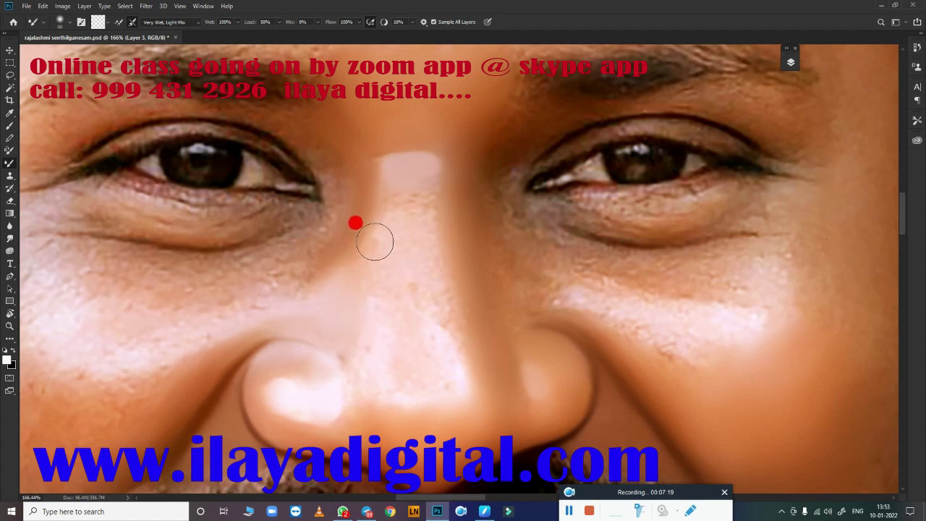
{"action": "mouse_move", "coordinate": [375, 241]}
{"action": "left_mouse_down"}
{"action": "mouse_move", "coordinate": [383, 217]}
{"action": "mouse_move", "coordinate": [367, 352]}
{"action": "mouse_move", "coordinate": [385, 384]}
{"action": "mouse_move", "coordinate": [426, 383]}
{"action": "mouse_move", "coordinate": [427, 310]}
{"action": "mouse_move", "coordinate": [422, 321]}
{"action": "mouse_move", "coordinate": [409, 220]}
{"action": "mouse_move", "coordinate": [415, 188]}
{"action": "mouse_move", "coordinate": [424, 343]}
{"action": "mouse_move", "coordinate": [389, 320]}
{"action": "mouse_move", "coordinate": [417, 203]}
{"action": "left_mouse_up"}
{"action": "key", "text": "bracketright"}
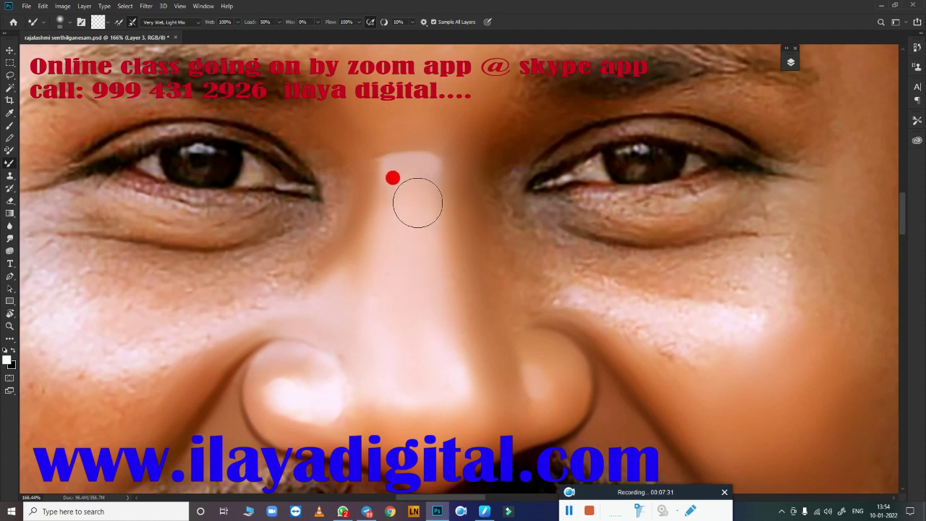
Step: Smudge down the nose bridge, across the lower nose and around the nose tip
{"action": "key", "text": "r"}
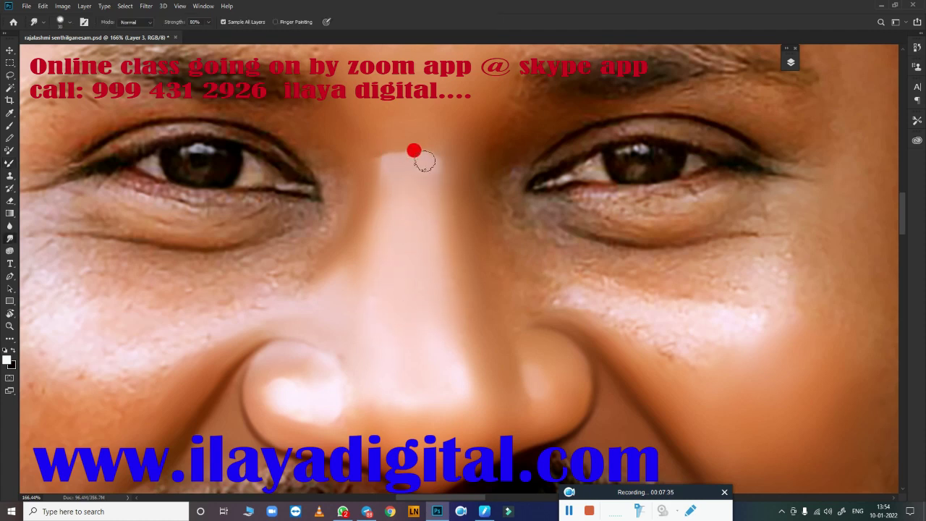
{"action": "left_click_drag", "start_coordinate": [387, 136], "coordinate": [463, 172]}
{"action": "left_click_drag", "start_coordinate": [442, 220], "coordinate": [458, 354]}
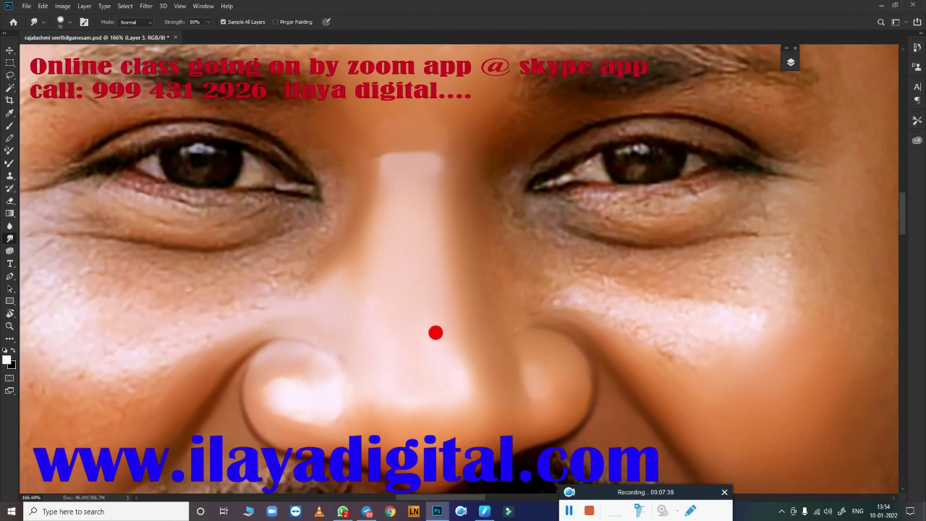
{"action": "mouse_move", "coordinate": [465, 408]}
{"action": "left_mouse_down"}
{"action": "mouse_move", "coordinate": [422, 433]}
{"action": "mouse_move", "coordinate": [376, 420]}
{"action": "mouse_move", "coordinate": [303, 372]}
{"action": "mouse_move", "coordinate": [323, 374]}
{"action": "mouse_move", "coordinate": [292, 362]}
{"action": "mouse_move", "coordinate": [350, 362]}
{"action": "mouse_move", "coordinate": [352, 372]}
{"action": "mouse_move", "coordinate": [359, 332]}
{"action": "mouse_move", "coordinate": [295, 418]}
{"action": "mouse_move", "coordinate": [275, 395]}
{"action": "left_mouse_up"}
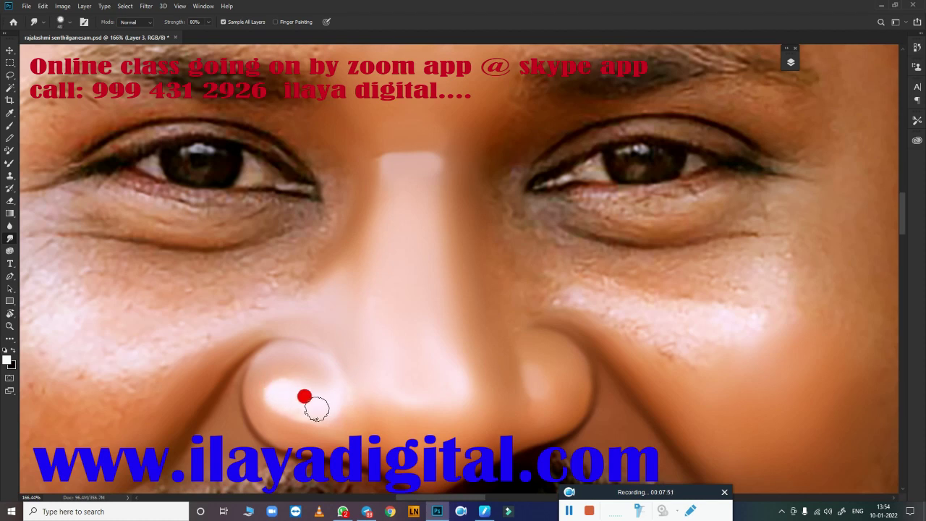
{"action": "mouse_move", "coordinate": [445, 361]}
{"action": "left_mouse_down"}
{"action": "mouse_move", "coordinate": [456, 382]}
{"action": "mouse_move", "coordinate": [441, 374]}
{"action": "mouse_move", "coordinate": [458, 388]}
{"action": "left_mouse_up"}
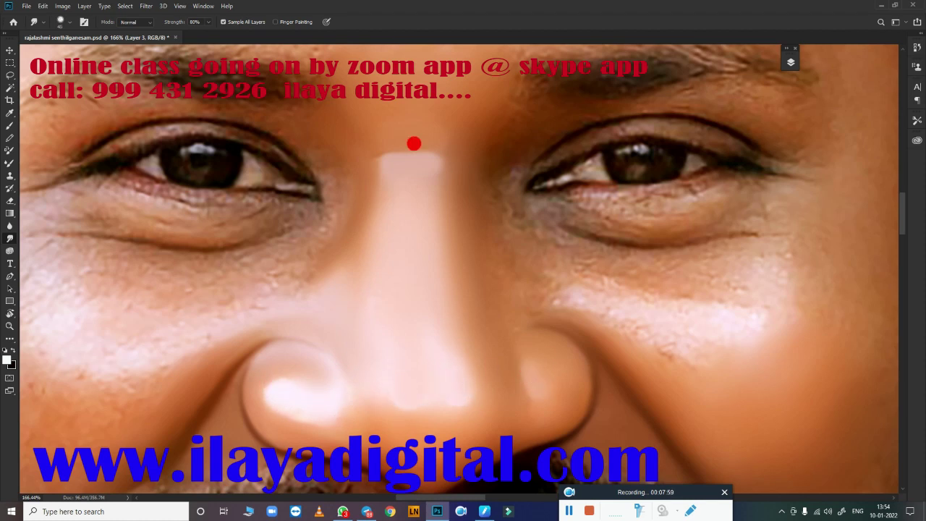
Step: Smooth the under-eye wrinkle, lower cheek texture and skin beside the nostril
{"action": "scroll", "coordinate": [487, 311], "scroll_direction": "down", "scroll_amount": 5}
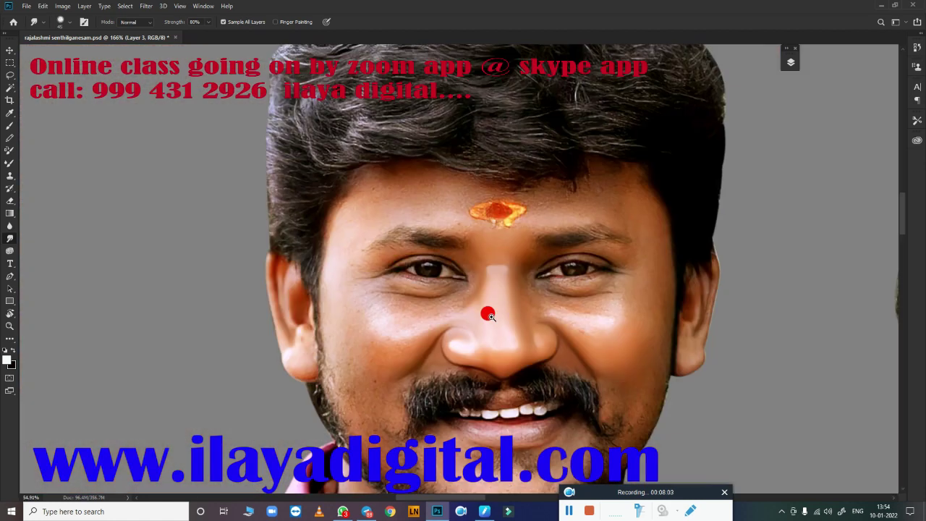
{"action": "scroll", "coordinate": [513, 290], "scroll_direction": "up", "scroll_amount": 3}
{"action": "scroll", "coordinate": [408, 316], "scroll_direction": "up", "scroll_amount": 2}
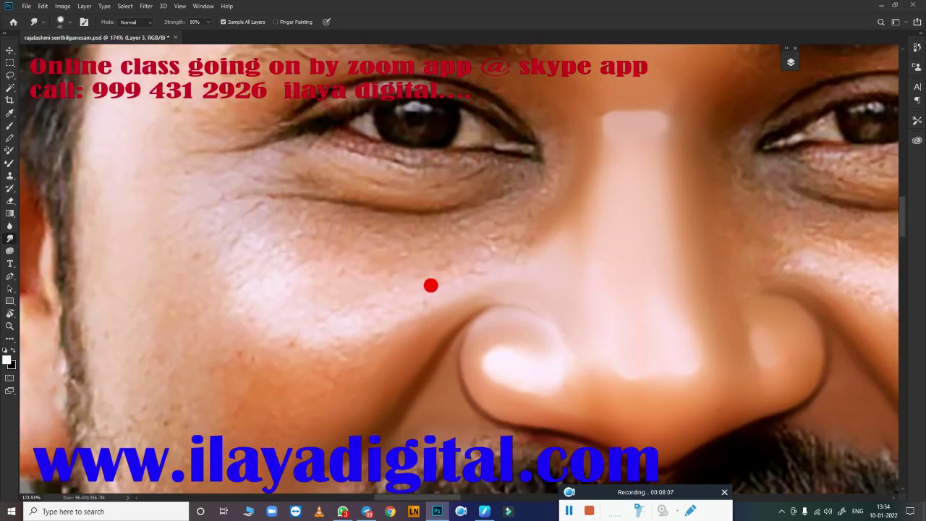
{"action": "mouse_move", "coordinate": [294, 261]}
{"action": "left_mouse_down"}
{"action": "mouse_move", "coordinate": [299, 222]}
{"action": "mouse_move", "coordinate": [292, 217]}
{"action": "mouse_move", "coordinate": [424, 226]}
{"action": "left_mouse_up"}
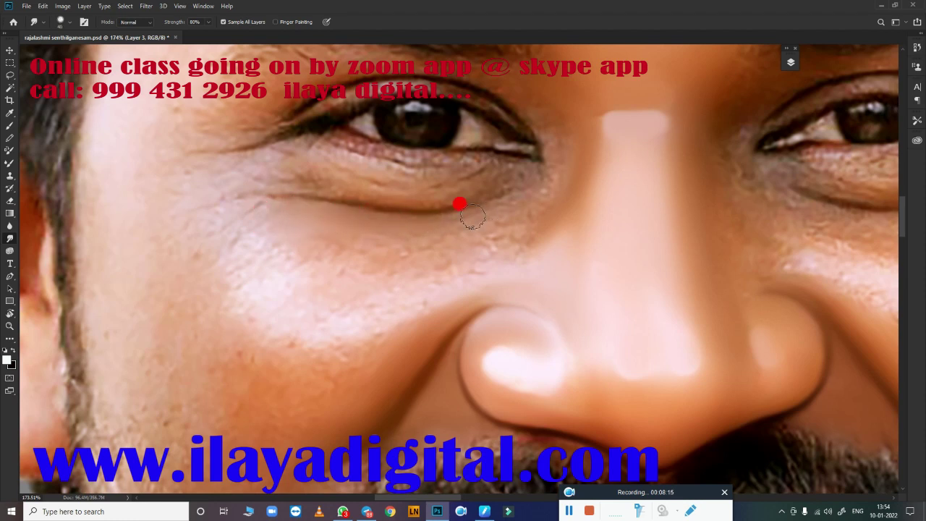
{"action": "mouse_move", "coordinate": [494, 212]}
{"action": "left_mouse_down"}
{"action": "mouse_move", "coordinate": [392, 253]}
{"action": "mouse_move", "coordinate": [520, 199]}
{"action": "mouse_move", "coordinate": [536, 212]}
{"action": "mouse_move", "coordinate": [278, 221]}
{"action": "mouse_move", "coordinate": [341, 265]}
{"action": "mouse_move", "coordinate": [373, 226]}
{"action": "left_mouse_up"}
{"action": "mouse_move", "coordinate": [445, 211]}
{"action": "left_mouse_down"}
{"action": "mouse_move", "coordinate": [296, 205]}
{"action": "mouse_move", "coordinate": [464, 207]}
{"action": "mouse_move", "coordinate": [477, 232]}
{"action": "mouse_move", "coordinate": [446, 248]}
{"action": "mouse_move", "coordinate": [436, 225]}
{"action": "mouse_move", "coordinate": [325, 275]}
{"action": "mouse_move", "coordinate": [352, 251]}
{"action": "left_mouse_up"}
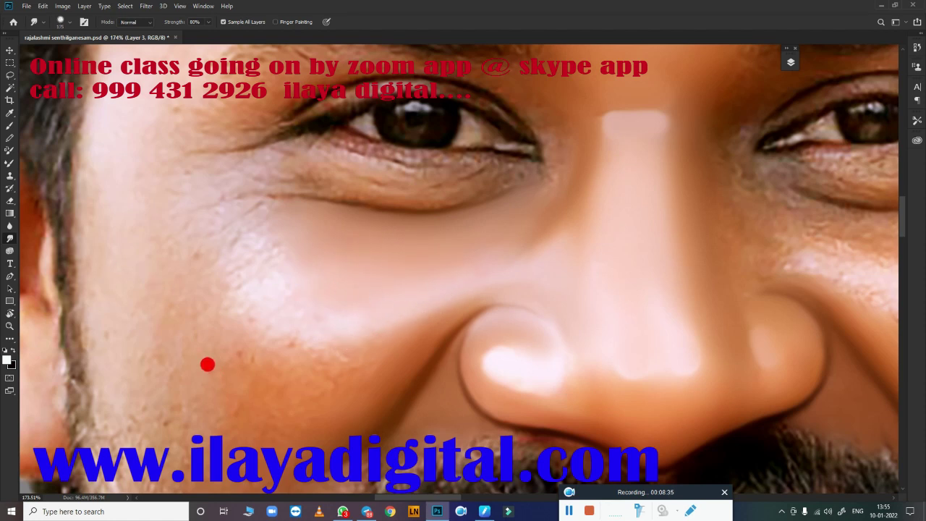
{"action": "mouse_move", "coordinate": [207, 365]}
{"action": "left_mouse_down"}
{"action": "mouse_move", "coordinate": [238, 339]}
{"action": "mouse_move", "coordinate": [176, 316]}
{"action": "mouse_move", "coordinate": [230, 325]}
{"action": "mouse_move", "coordinate": [326, 317]}
{"action": "mouse_move", "coordinate": [321, 374]}
{"action": "mouse_move", "coordinate": [374, 314]}
{"action": "mouse_move", "coordinate": [134, 435]}
{"action": "left_mouse_up"}
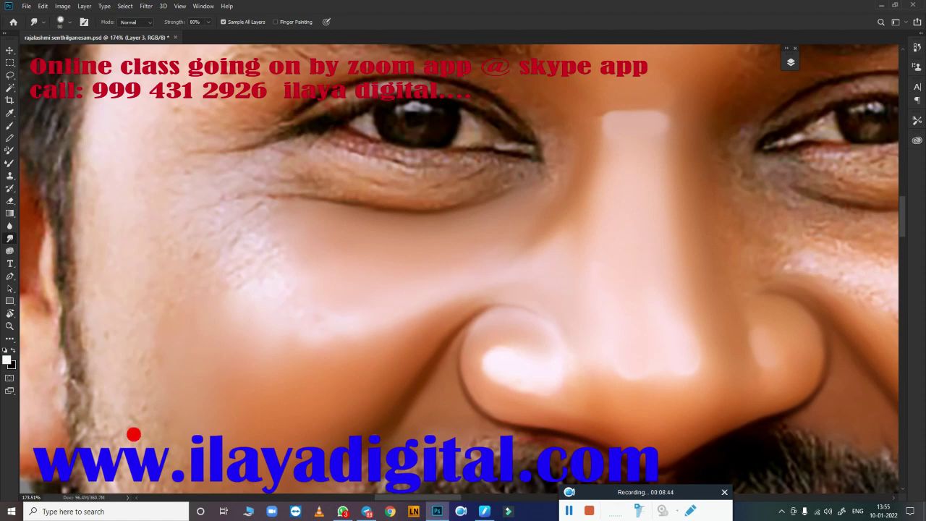
{"action": "left_click_drag", "start_coordinate": [484, 299], "coordinate": [499, 291]}
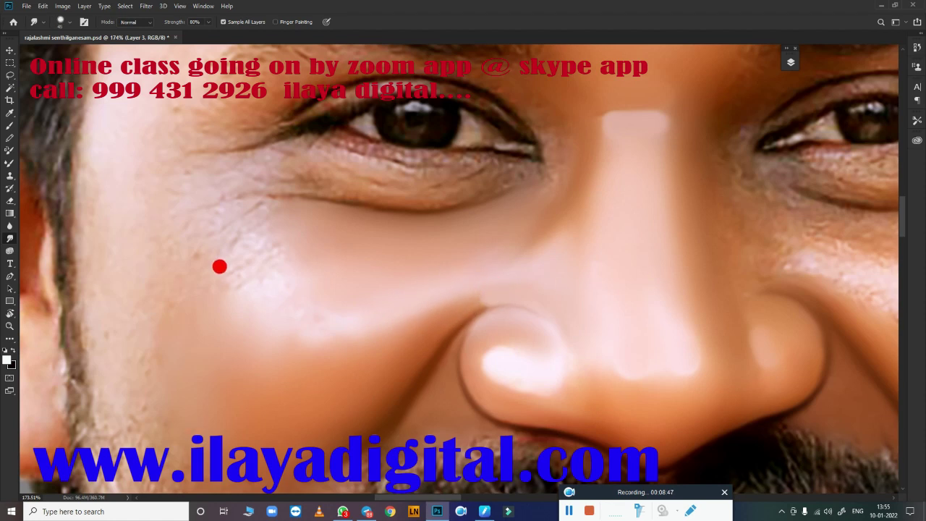
Step: Smooth the stubble along the cheek and jawline near the ear, then the cheek below the eye
{"action": "left_click_drag", "start_coordinate": [287, 345], "coordinate": [418, 306]}
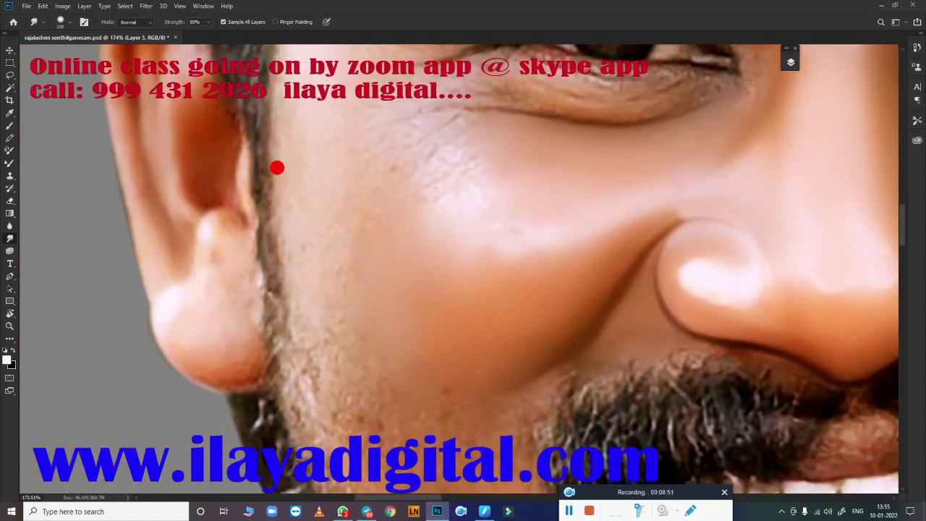
{"action": "left_click_drag", "start_coordinate": [277, 168], "coordinate": [311, 217]}
{"action": "left_click_drag", "start_coordinate": [283, 228], "coordinate": [314, 319]}
{"action": "left_click_drag", "start_coordinate": [290, 177], "coordinate": [311, 232]}
{"action": "left_click_drag", "start_coordinate": [279, 121], "coordinate": [300, 202]}
{"action": "mouse_move", "coordinate": [336, 138]}
{"action": "left_mouse_down"}
{"action": "mouse_move", "coordinate": [396, 275]}
{"action": "mouse_move", "coordinate": [358, 319]}
{"action": "mouse_move", "coordinate": [282, 184]}
{"action": "mouse_move", "coordinate": [269, 316]}
{"action": "mouse_move", "coordinate": [238, 118]}
{"action": "mouse_move", "coordinate": [231, 263]}
{"action": "mouse_move", "coordinate": [234, 163]}
{"action": "mouse_move", "coordinate": [232, 254]}
{"action": "mouse_move", "coordinate": [248, 325]}
{"action": "mouse_move", "coordinate": [256, 275]}
{"action": "left_mouse_up"}
{"action": "mouse_move", "coordinate": [264, 336]}
{"action": "left_mouse_down"}
{"action": "mouse_move", "coordinate": [285, 372]}
{"action": "mouse_move", "coordinate": [256, 172]}
{"action": "mouse_move", "coordinate": [395, 242]}
{"action": "left_mouse_up"}
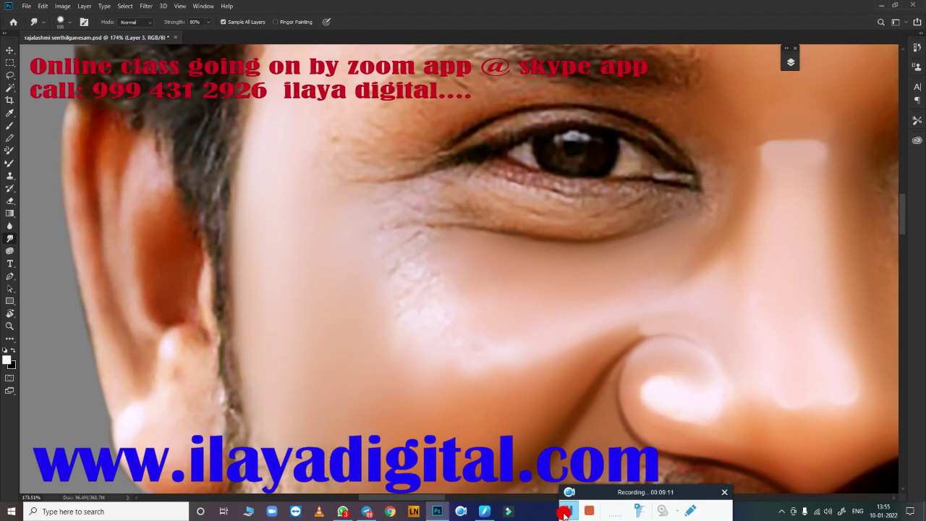
{"action": "mouse_move", "coordinate": [368, 275]}
{"action": "left_mouse_down"}
{"action": "mouse_move", "coordinate": [395, 253]}
{"action": "mouse_move", "coordinate": [399, 265]}
{"action": "mouse_move", "coordinate": [380, 227]}
{"action": "mouse_move", "coordinate": [393, 236]}
{"action": "mouse_move", "coordinate": [416, 324]}
{"action": "mouse_move", "coordinate": [403, 254]}
{"action": "mouse_move", "coordinate": [407, 263]}
{"action": "mouse_move", "coordinate": [415, 333]}
{"action": "left_mouse_up"}
Step: With a larger Mixer Brush, blend wrinkles below the outer eye corner, then pan to both eyes
{"action": "key", "text": "b"}
{"action": "key", "text": "bracketright"}
{"action": "key", "text": "bracketright"}
{"action": "key", "text": "bracketright"}
{"action": "key", "text": "bracketright"}
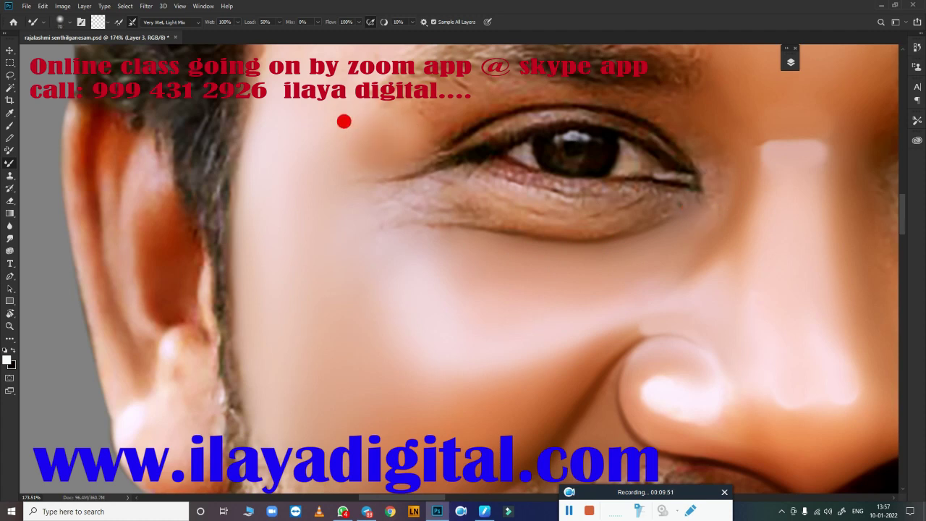
{"action": "mouse_move", "coordinate": [381, 202]}
{"action": "left_mouse_down"}
{"action": "mouse_move", "coordinate": [427, 190]}
{"action": "mouse_move", "coordinate": [364, 205]}
{"action": "left_mouse_up"}
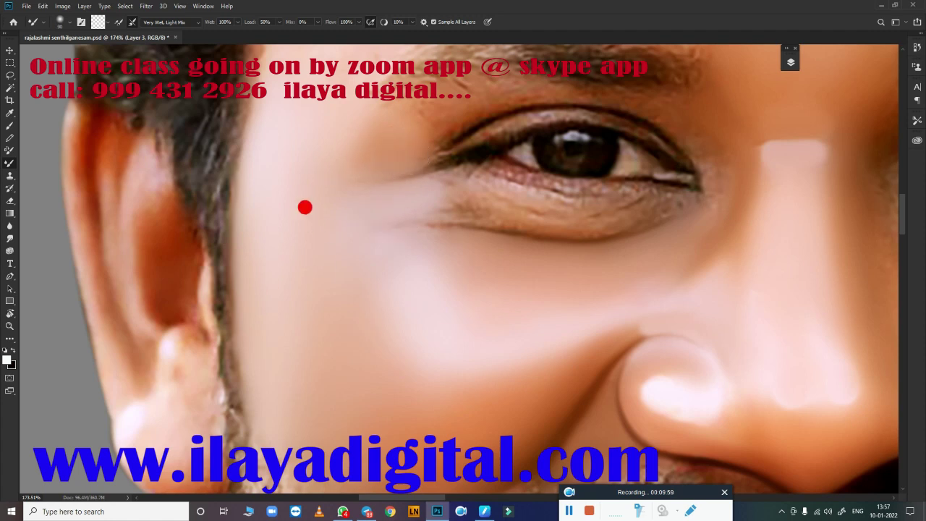
{"action": "left_click_drag", "start_coordinate": [521, 349], "coordinate": [506, 240]}
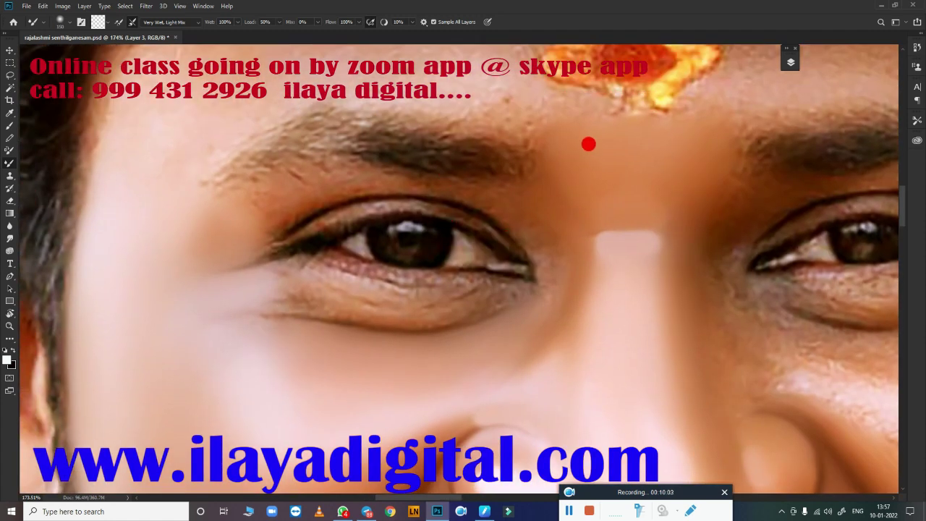
Step: Tilt the canvas view, zoom in, then reset the rotation back to level
{"action": "key", "text": "r"}
{"action": "left_click_drag", "start_coordinate": [630, 166], "coordinate": [647, 103]}
{"action": "scroll", "coordinate": [591, 215], "scroll_direction": "up", "scroll_amount": 3}
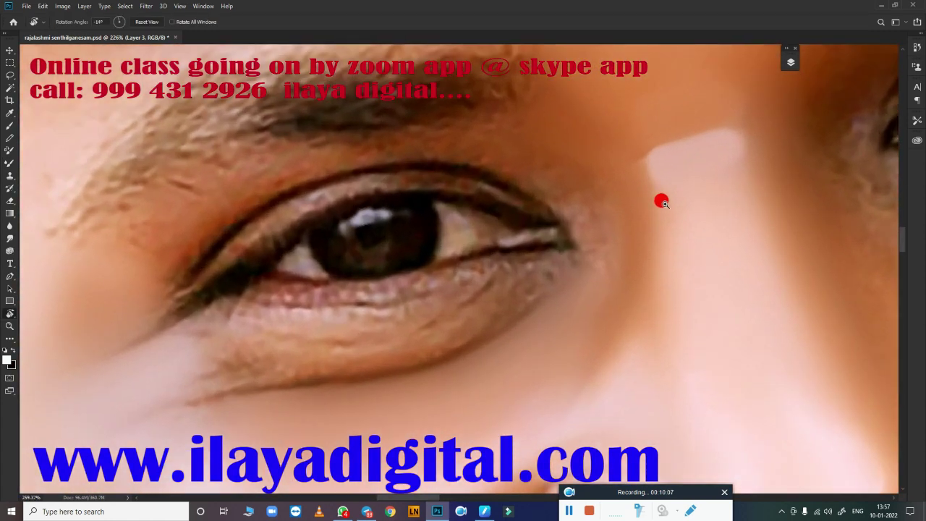
{"action": "key", "text": "Escape"}
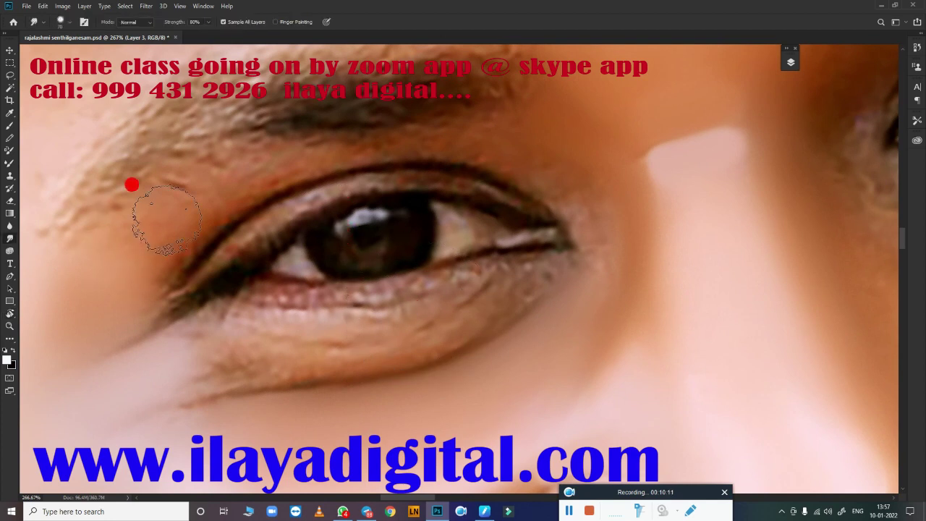
Step: With a smaller Smudge brush, smooth the outer eye corner, under-eye patch, crease and lower eyelid
{"action": "key", "text": "bracketleft"}
{"action": "key", "text": "bracketleft"}
{"action": "key", "text": "bracketleft"}
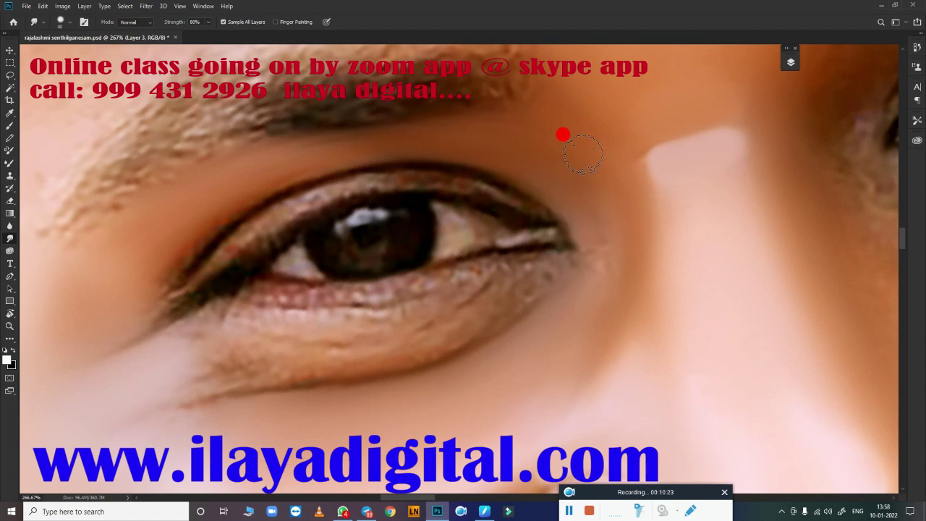
{"action": "left_click_drag", "start_coordinate": [535, 300], "coordinate": [585, 243]}
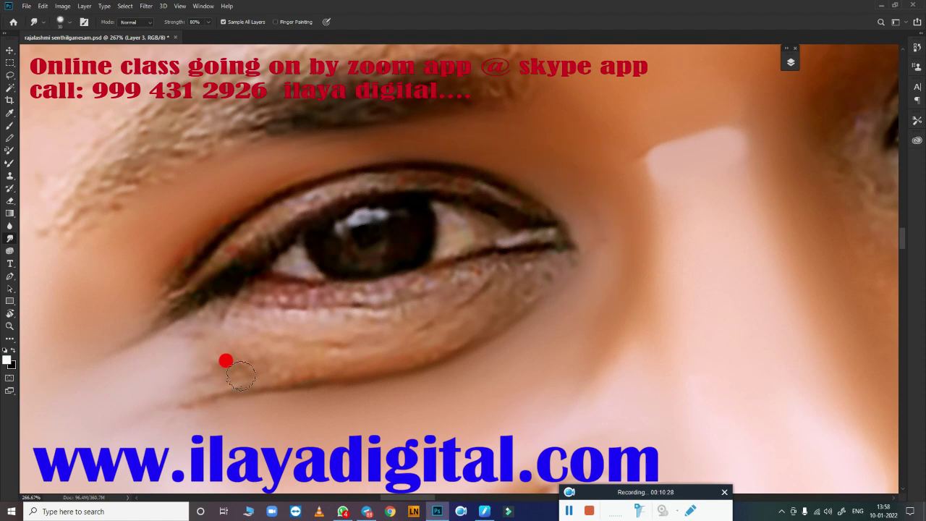
{"action": "left_click_drag", "start_coordinate": [205, 337], "coordinate": [256, 352]}
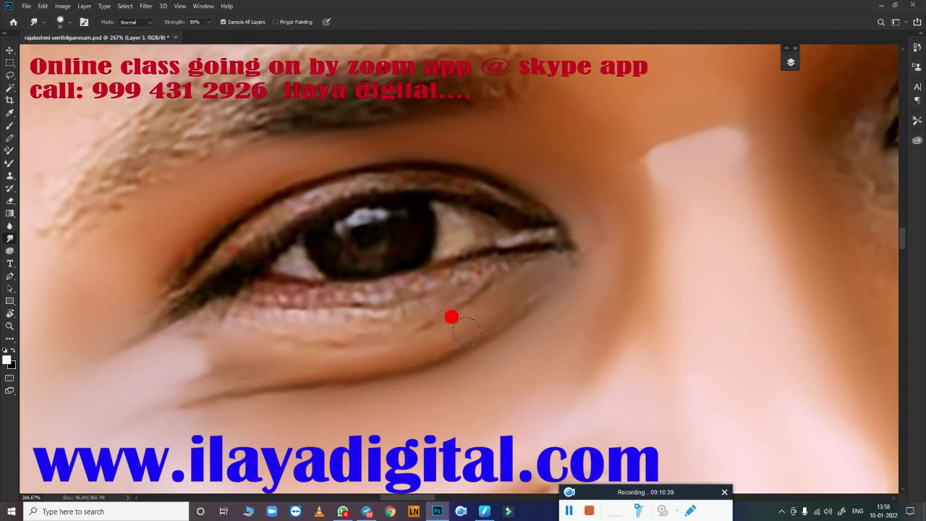
{"action": "left_click_drag", "start_coordinate": [446, 337], "coordinate": [286, 382]}
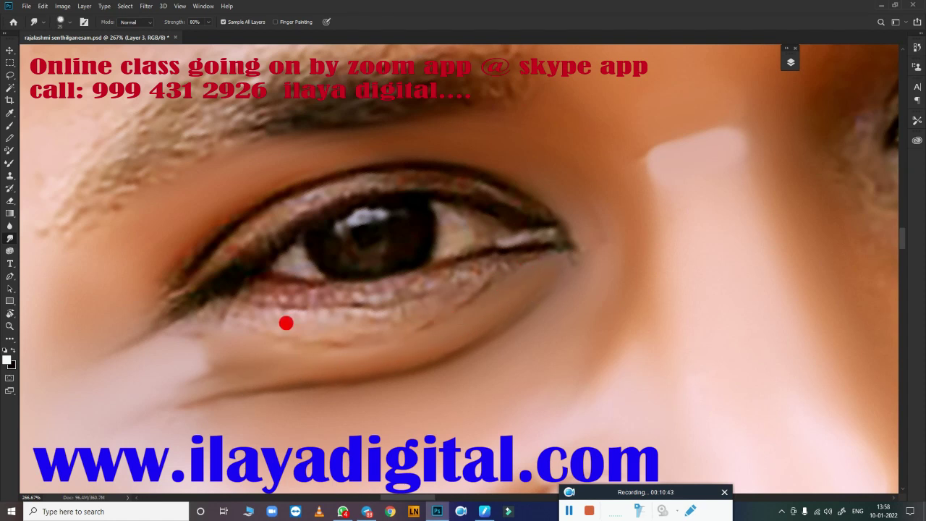
{"action": "left_click_drag", "start_coordinate": [242, 305], "coordinate": [435, 286]}
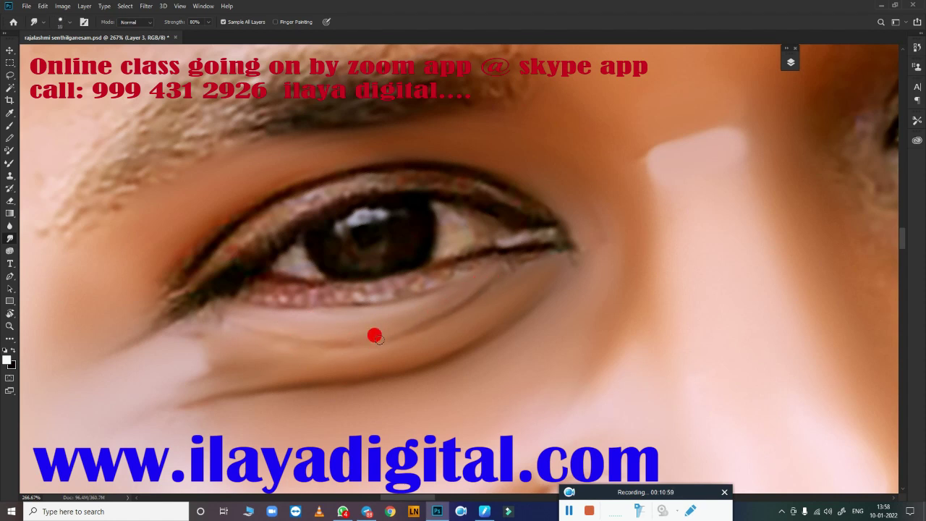
Step: Mixer-blend the under-eye crease, lower lash line and outer lash corner
{"action": "key", "text": "b"}
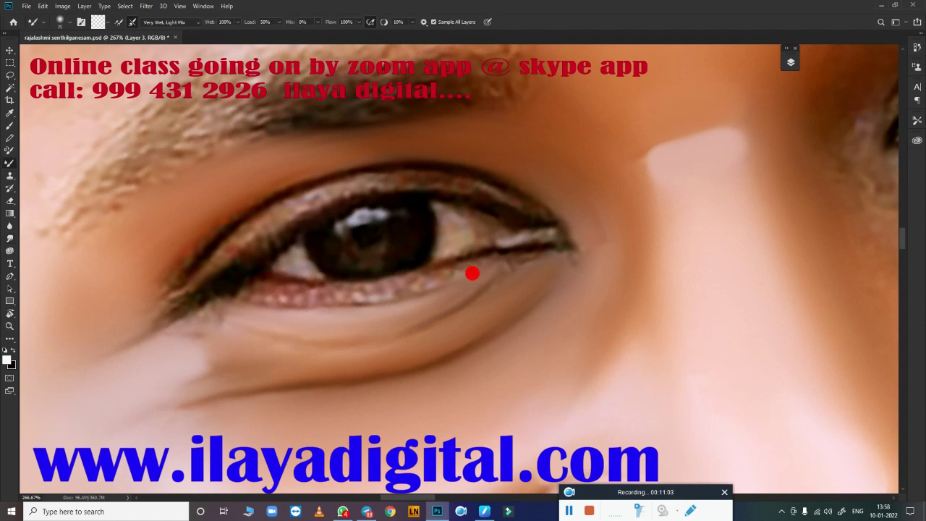
{"action": "left_click_drag", "start_coordinate": [363, 341], "coordinate": [303, 343]}
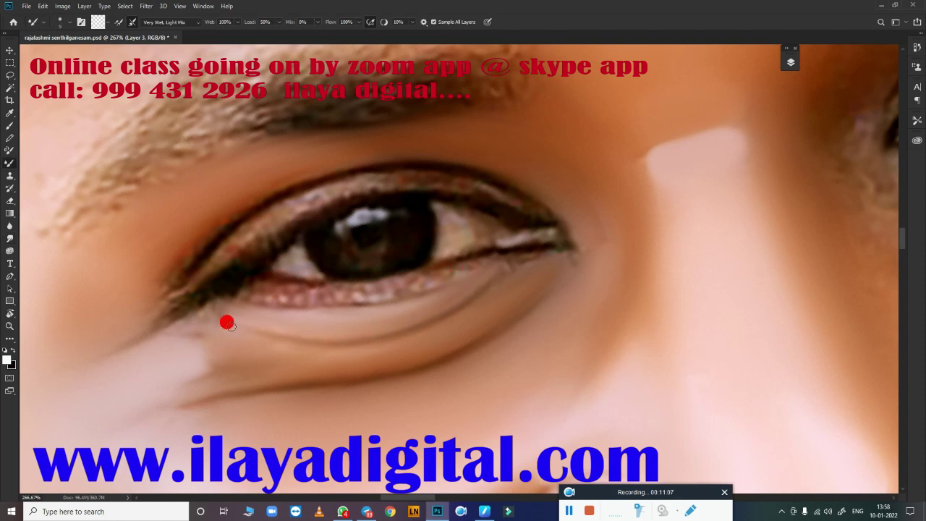
{"action": "left_click_drag", "start_coordinate": [258, 303], "coordinate": [372, 298]}
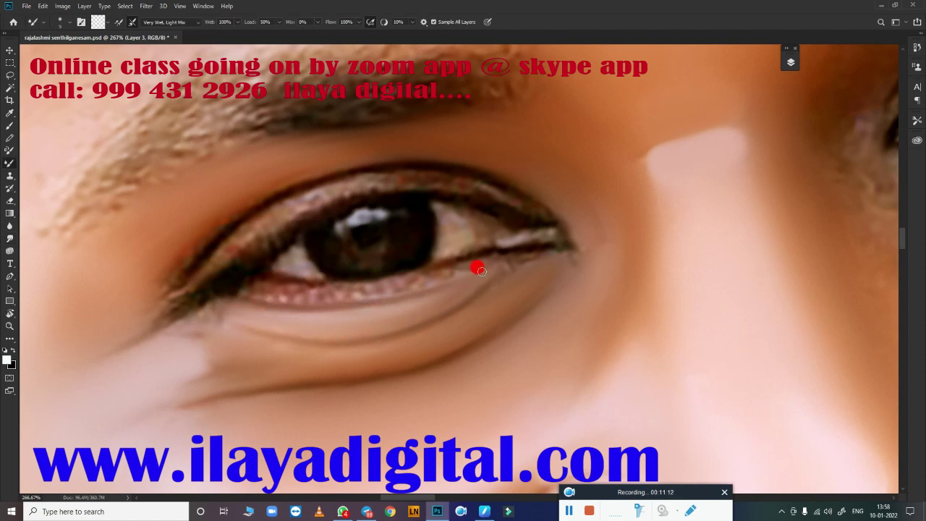
{"action": "left_click_drag", "start_coordinate": [505, 282], "coordinate": [546, 252]}
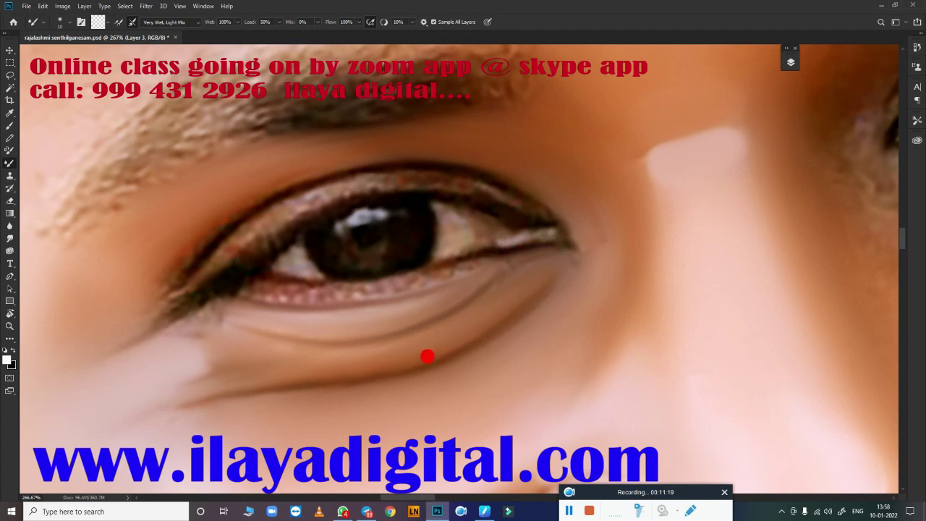
{"action": "left_click_drag", "start_coordinate": [237, 387], "coordinate": [182, 404]}
{"action": "left_click_drag", "start_coordinate": [211, 372], "coordinate": [209, 326]}
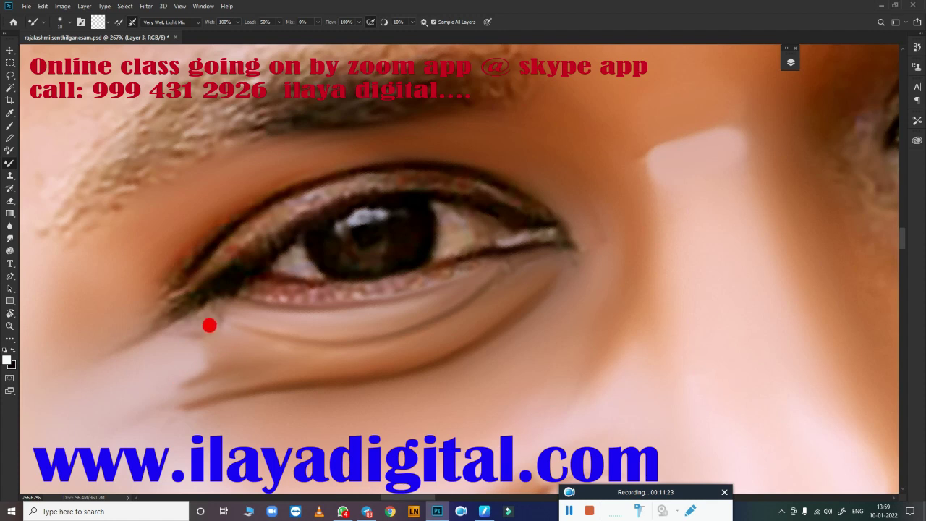
{"action": "left_click_drag", "start_coordinate": [159, 364], "coordinate": [248, 400]}
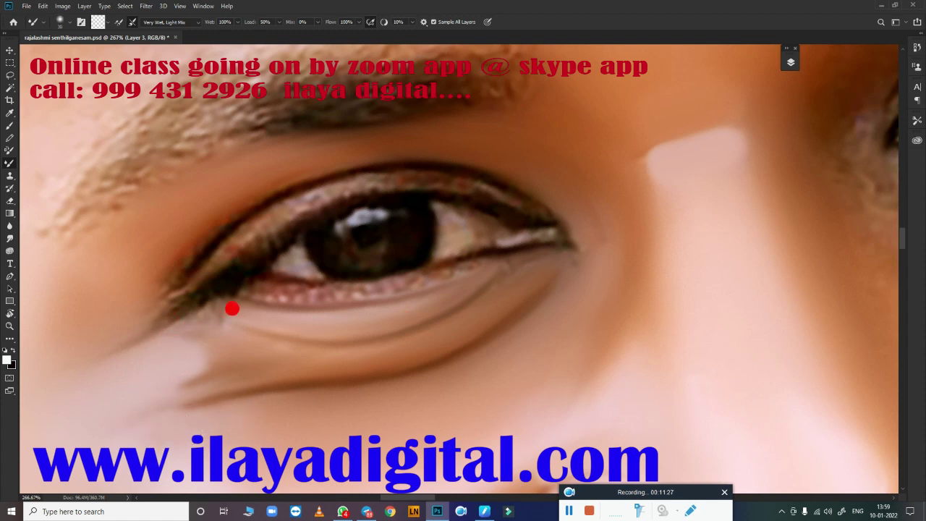
Step: Blend the outer lash line, corner toward the brow, and upper and lower eyelid edges
{"action": "mouse_move", "coordinate": [110, 260]}
{"action": "left_mouse_down"}
{"action": "mouse_move", "coordinate": [287, 151]}
{"action": "mouse_move", "coordinate": [152, 242]}
{"action": "left_mouse_up"}
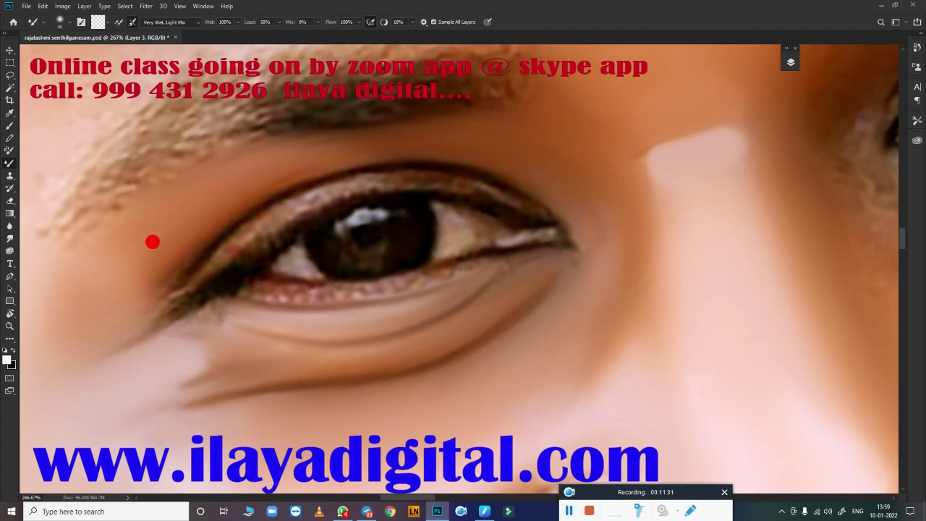
{"action": "mouse_move", "coordinate": [157, 288]}
{"action": "left_mouse_down"}
{"action": "mouse_move", "coordinate": [224, 209]}
{"action": "mouse_move", "coordinate": [365, 152]}
{"action": "left_mouse_up"}
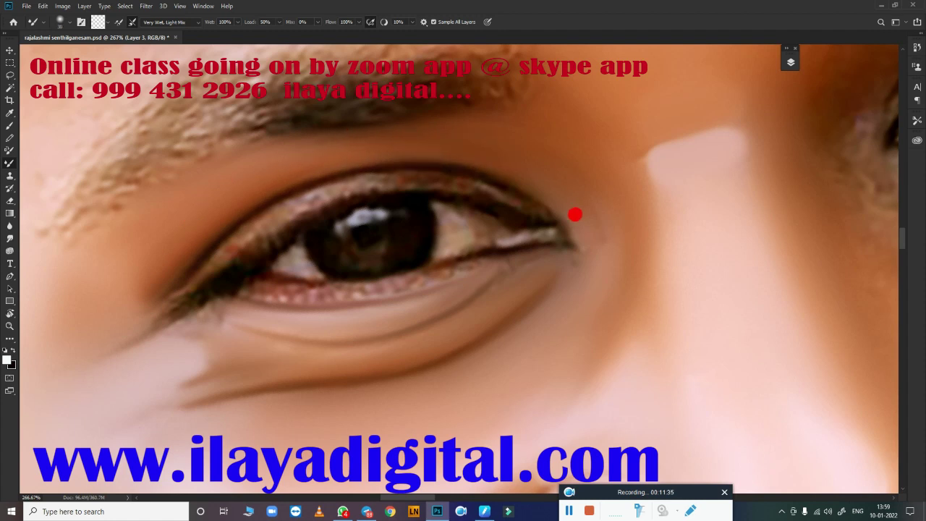
{"action": "mouse_move", "coordinate": [142, 301]}
{"action": "left_mouse_down"}
{"action": "mouse_move", "coordinate": [166, 290]}
{"action": "mouse_move", "coordinate": [134, 314]}
{"action": "mouse_move", "coordinate": [179, 312]}
{"action": "left_mouse_up"}
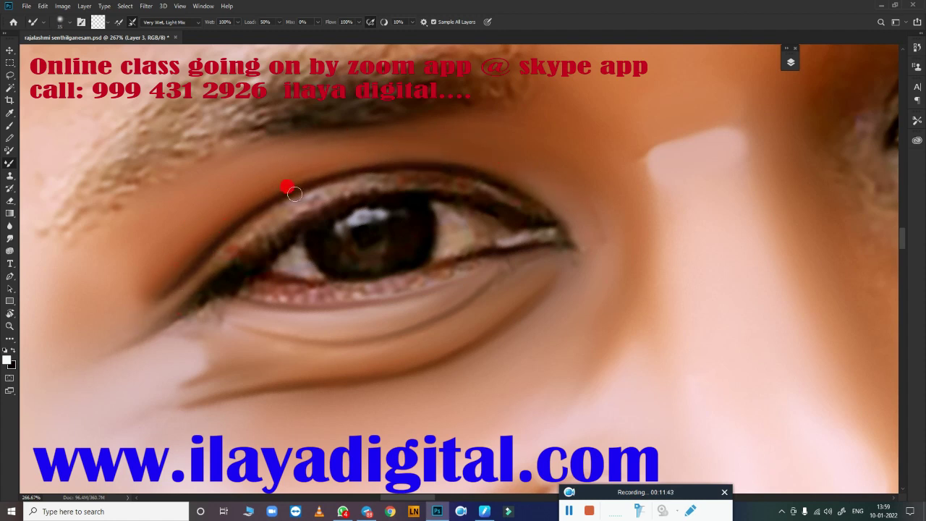
{"action": "mouse_move", "coordinate": [294, 194]}
{"action": "left_mouse_down"}
{"action": "mouse_move", "coordinate": [434, 165]}
{"action": "mouse_move", "coordinate": [314, 177]}
{"action": "left_mouse_up"}
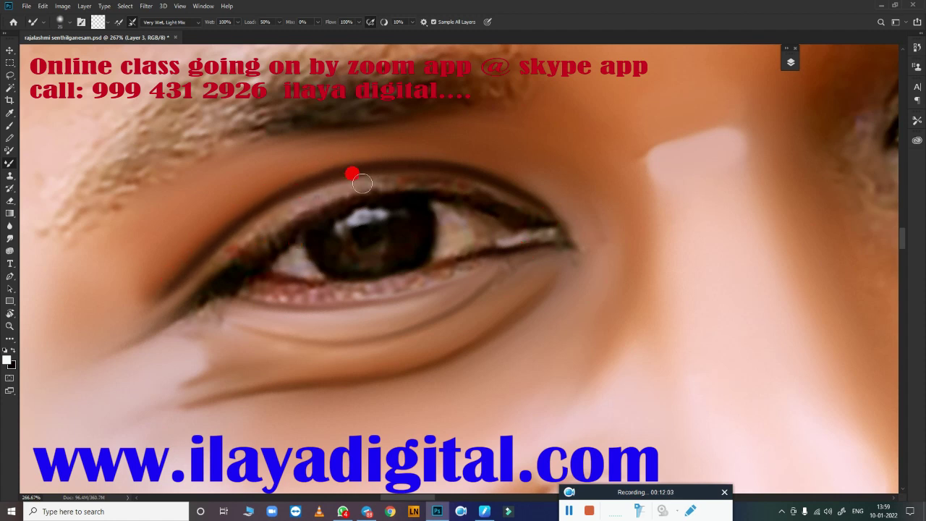
{"action": "left_click_drag", "start_coordinate": [362, 184], "coordinate": [302, 206]}
{"action": "left_click_drag", "start_coordinate": [319, 284], "coordinate": [338, 296]}
Step: Smudge, then mixer-blend, the upper eyelid edge toward the inner corner
{"action": "key", "text": "r"}
{"action": "left_click_drag", "start_coordinate": [348, 189], "coordinate": [374, 184]}
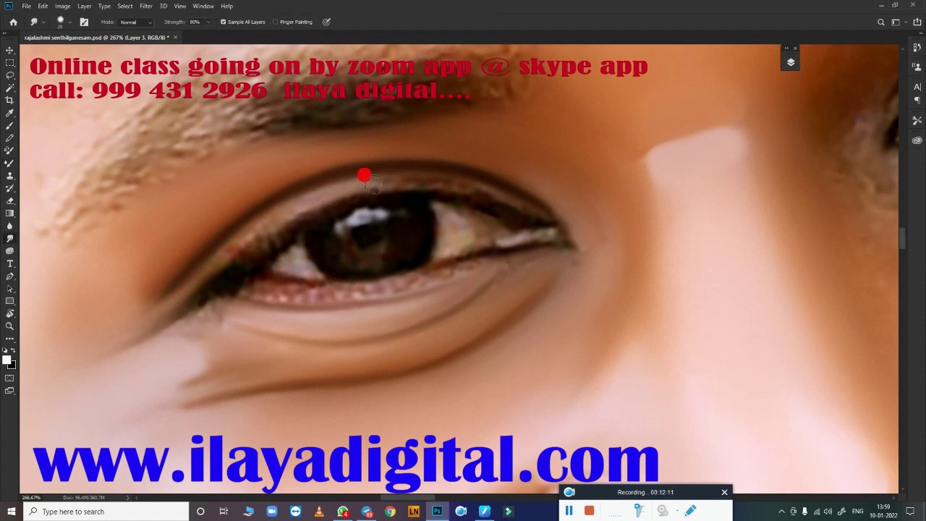
{"action": "mouse_move", "coordinate": [453, 186]}
{"action": "left_mouse_down"}
{"action": "mouse_move", "coordinate": [523, 205]}
{"action": "mouse_move", "coordinate": [544, 222]}
{"action": "mouse_move", "coordinate": [280, 211]}
{"action": "mouse_move", "coordinate": [178, 294]}
{"action": "left_mouse_up"}
{"action": "key", "text": "b"}
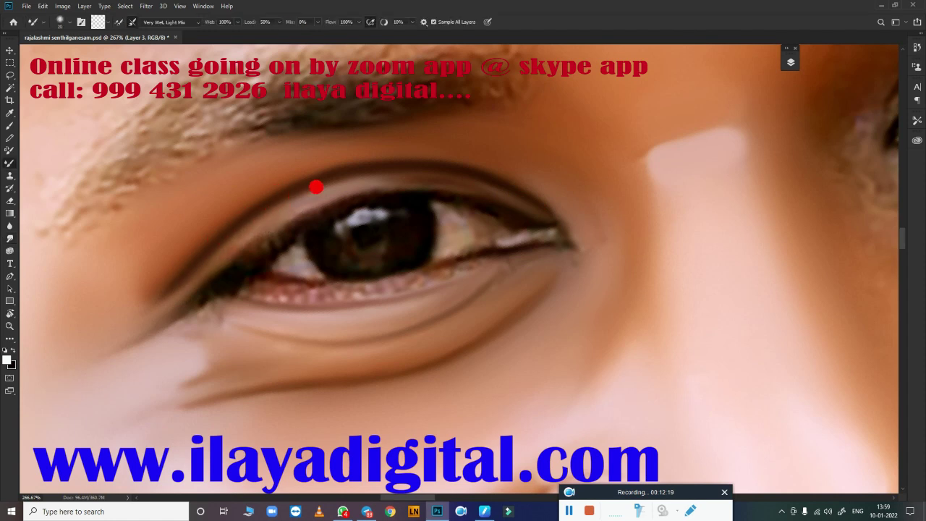
{"action": "mouse_move", "coordinate": [300, 206]}
{"action": "left_mouse_down"}
{"action": "mouse_move", "coordinate": [204, 268]}
{"action": "mouse_move", "coordinate": [242, 232]}
{"action": "mouse_move", "coordinate": [398, 178]}
{"action": "mouse_move", "coordinate": [460, 184]}
{"action": "left_mouse_up"}
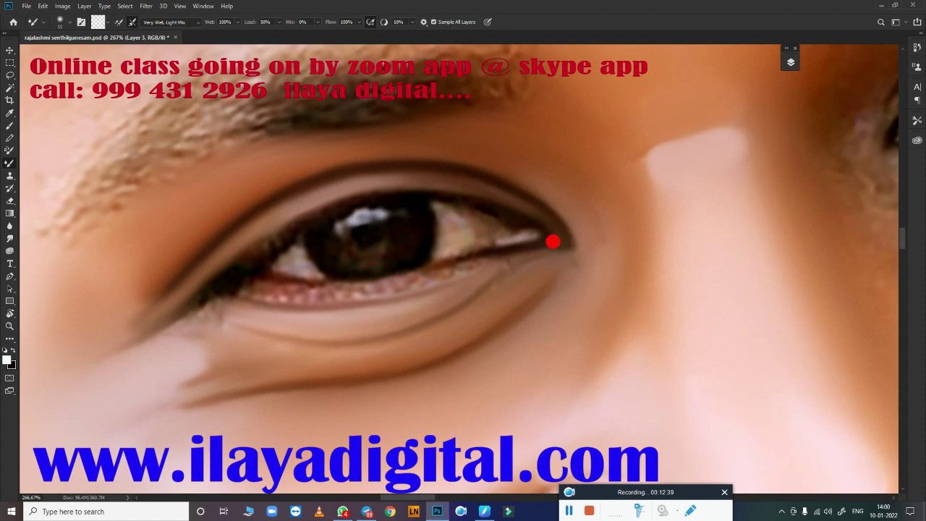
Step: Blend the lower lid line under the iris and the upper lid line, and round the iris's lower edge
{"action": "left_click_drag", "start_coordinate": [497, 282], "coordinate": [490, 291]}
{"action": "left_click_drag", "start_coordinate": [588, 237], "coordinate": [570, 265]}
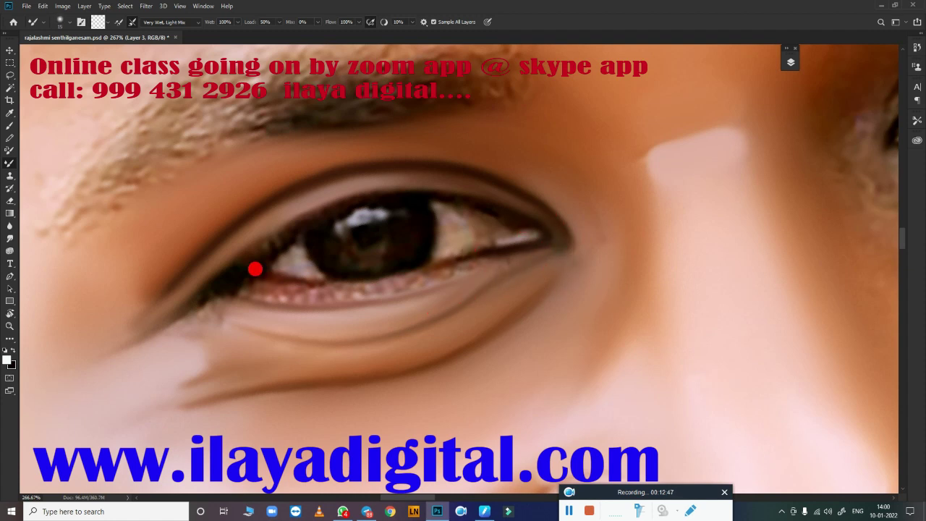
{"action": "left_click_drag", "start_coordinate": [255, 269], "coordinate": [376, 273]}
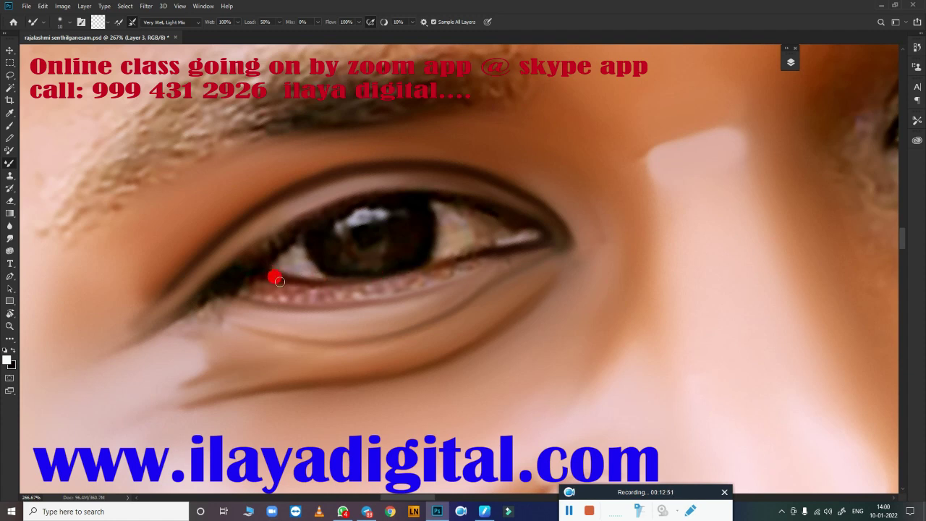
{"action": "left_click_drag", "start_coordinate": [456, 259], "coordinate": [463, 258]}
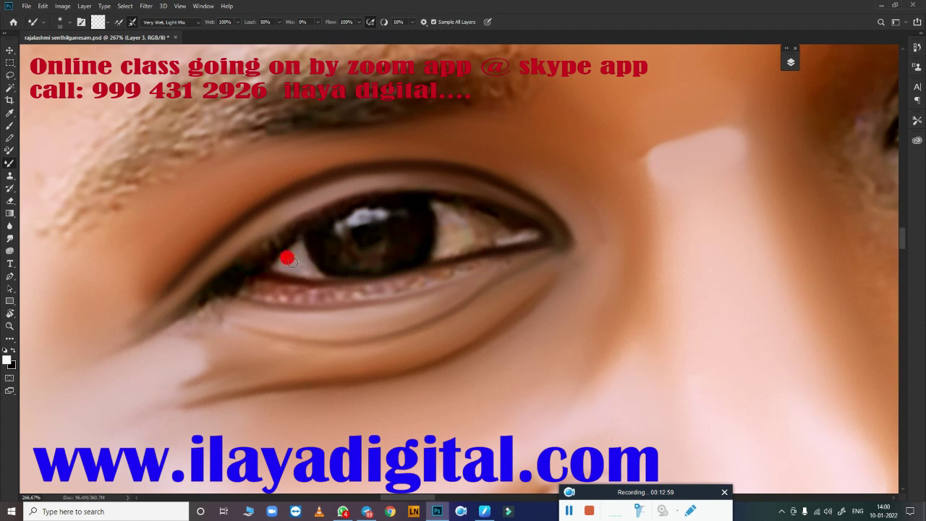
{"action": "mouse_move", "coordinate": [443, 217]}
{"action": "left_mouse_down"}
{"action": "mouse_move", "coordinate": [451, 203]}
{"action": "mouse_move", "coordinate": [444, 228]}
{"action": "mouse_move", "coordinate": [453, 237]}
{"action": "mouse_move", "coordinate": [486, 226]}
{"action": "left_mouse_up"}
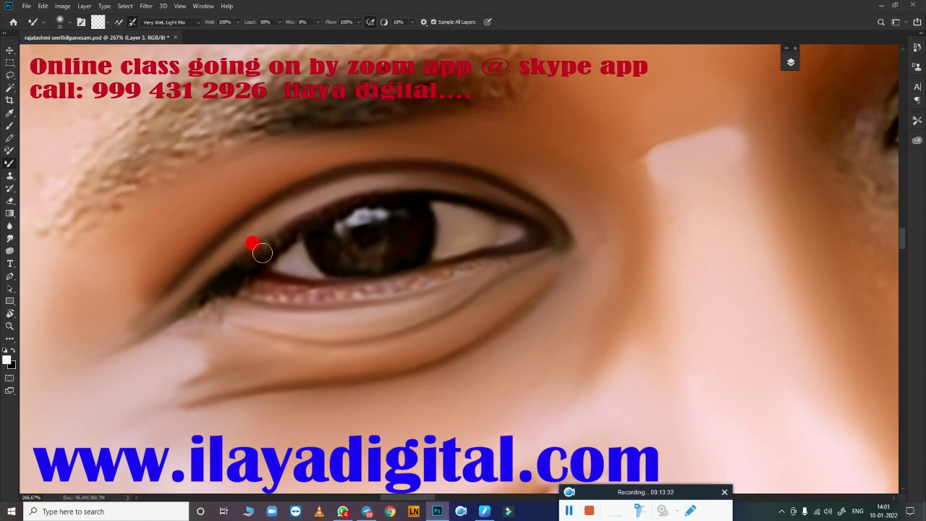
{"action": "mouse_move", "coordinate": [262, 251]}
{"action": "left_mouse_down"}
{"action": "mouse_move", "coordinate": [314, 199]}
{"action": "mouse_move", "coordinate": [435, 196]}
{"action": "left_mouse_up"}
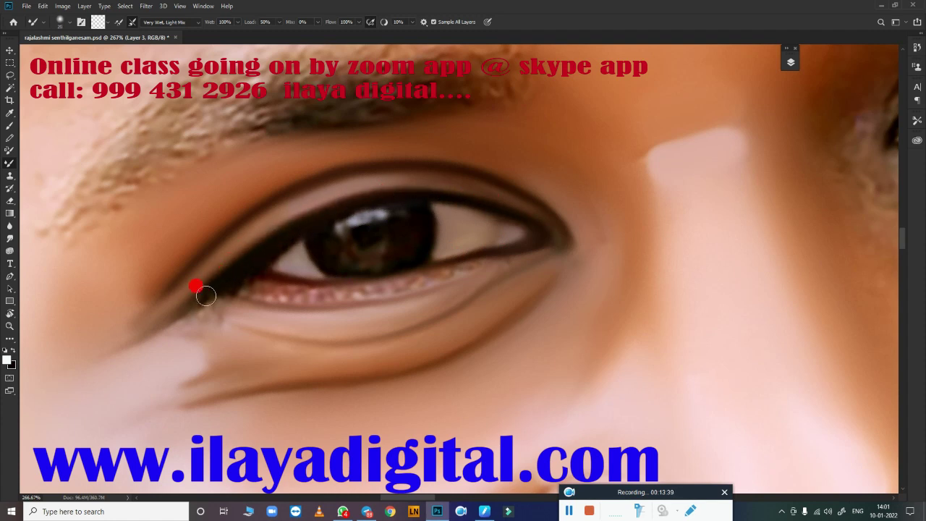
{"action": "mouse_move", "coordinate": [205, 295]}
{"action": "left_mouse_down"}
{"action": "mouse_move", "coordinate": [229, 279]}
{"action": "mouse_move", "coordinate": [180, 301]}
{"action": "mouse_move", "coordinate": [247, 276]}
{"action": "mouse_move", "coordinate": [392, 286]}
{"action": "mouse_move", "coordinate": [531, 251]}
{"action": "mouse_move", "coordinate": [440, 262]}
{"action": "left_mouse_up"}
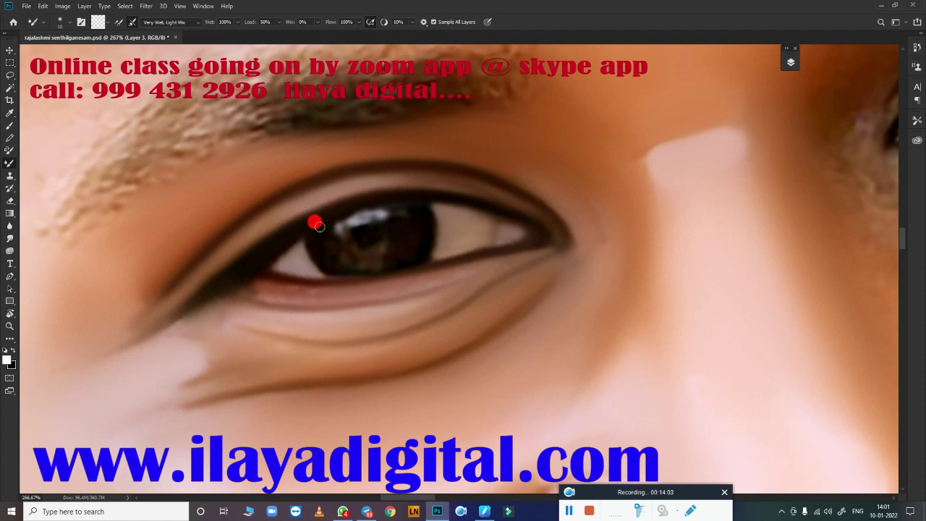
{"action": "mouse_move", "coordinate": [313, 236]}
{"action": "left_mouse_down"}
{"action": "mouse_move", "coordinate": [325, 259]}
{"action": "mouse_move", "coordinate": [345, 263]}
{"action": "mouse_move", "coordinate": [419, 227]}
{"action": "mouse_move", "coordinate": [401, 206]}
{"action": "mouse_move", "coordinate": [381, 215]}
{"action": "left_mouse_up"}
{"action": "mouse_move", "coordinate": [413, 276]}
{"action": "left_mouse_down"}
{"action": "mouse_move", "coordinate": [439, 268]}
{"action": "mouse_move", "coordinate": [413, 231]}
{"action": "left_mouse_up"}
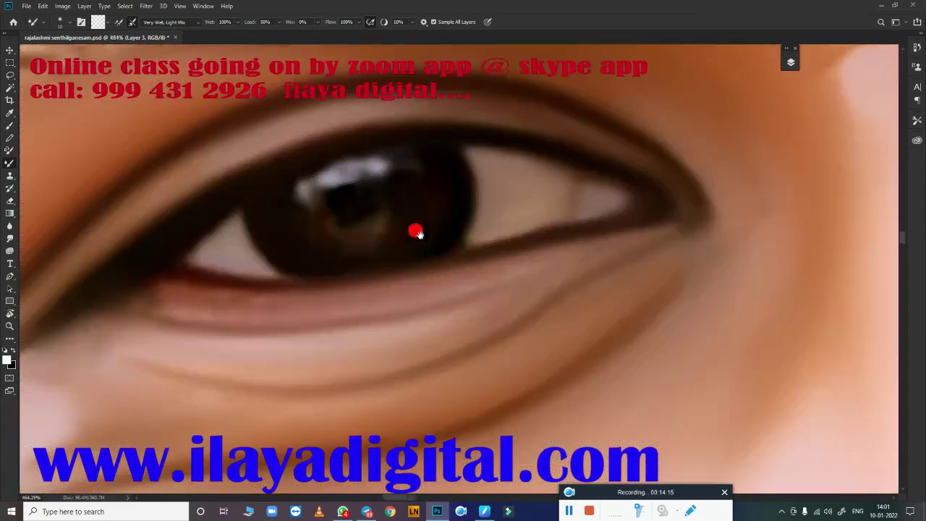
Step: Smudge the catchlight along the iris top and the lower iris around the pupil at 80% strength
{"action": "key", "text": "r"}
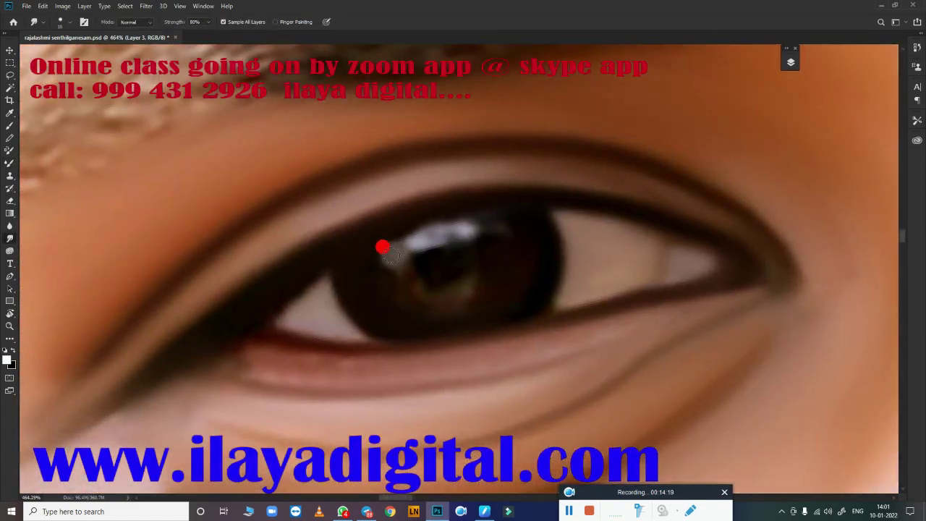
{"action": "mouse_move", "coordinate": [412, 234]}
{"action": "left_mouse_down"}
{"action": "mouse_move", "coordinate": [410, 242]}
{"action": "mouse_move", "coordinate": [490, 214]}
{"action": "left_mouse_up"}
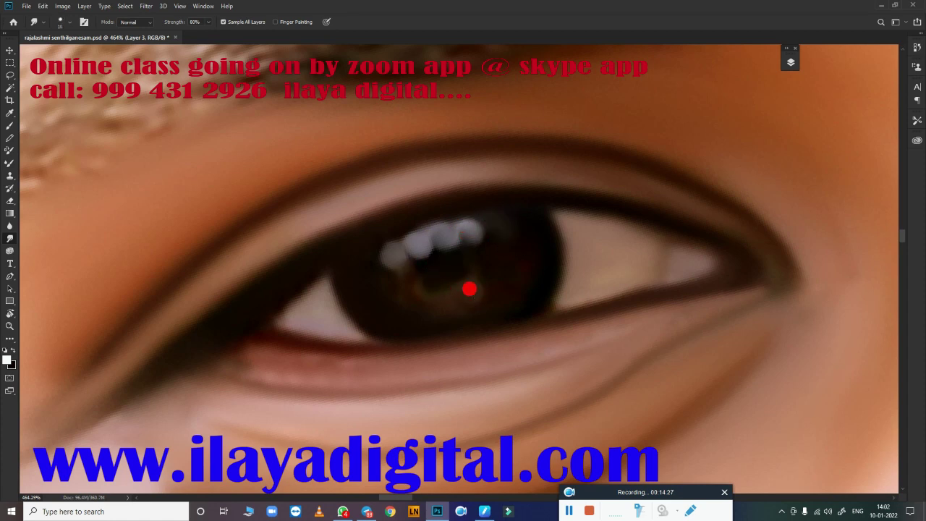
{"action": "left_click_drag", "start_coordinate": [393, 273], "coordinate": [413, 280]}
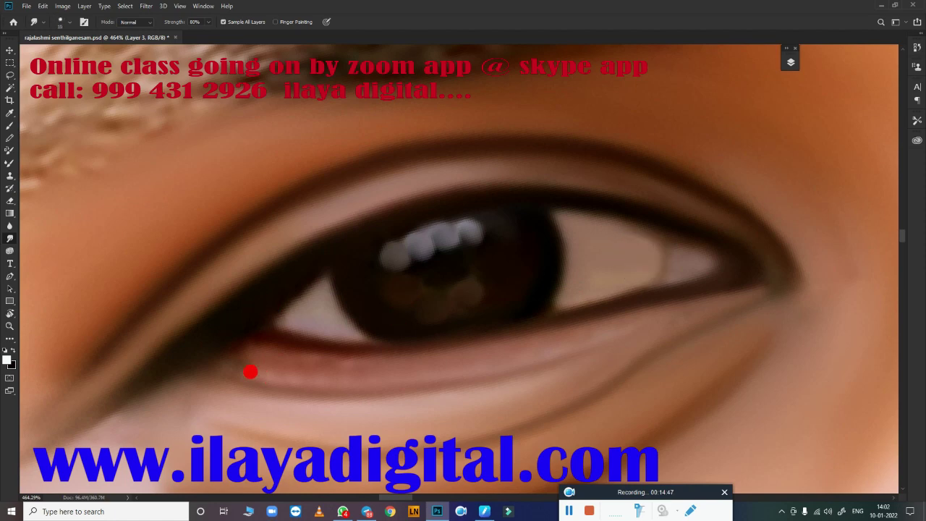
Step: Mixer-blend a forehead patch and show the Layers panel
{"action": "scroll", "coordinate": [451, 268], "scroll_direction": "down", "scroll_amount": 5}
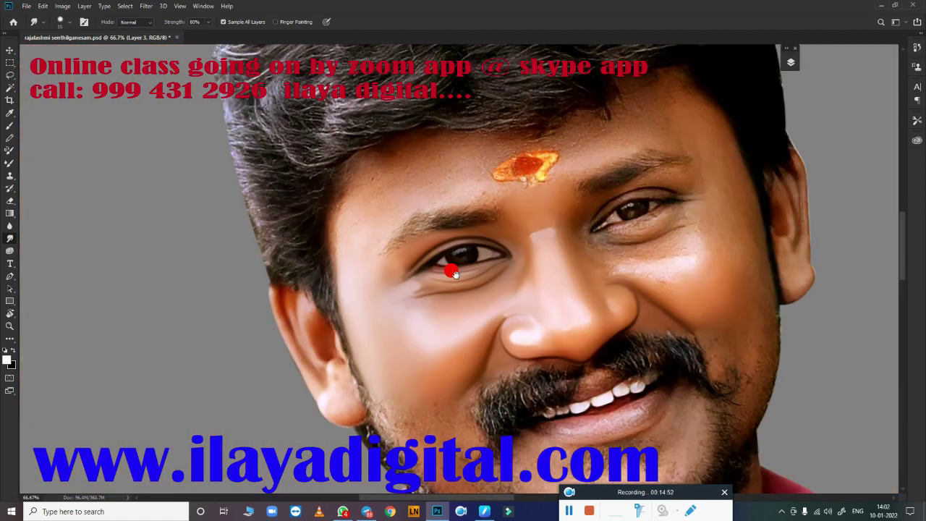
{"action": "scroll", "coordinate": [439, 306], "scroll_direction": "down", "scroll_amount": 2}
{"action": "scroll", "coordinate": [439, 306], "scroll_direction": "up", "scroll_amount": 5}
{"action": "scroll", "coordinate": [495, 304], "scroll_direction": "down", "scroll_amount": 3}
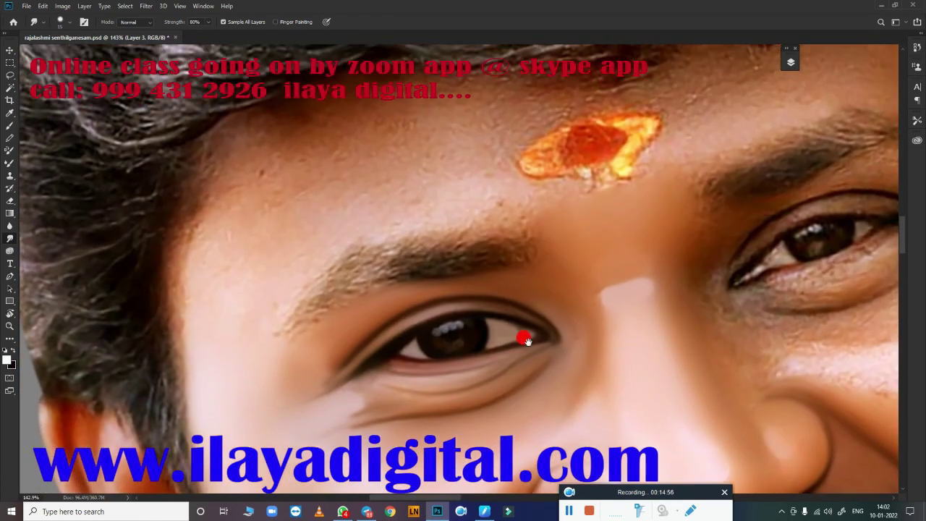
{"action": "scroll", "coordinate": [526, 337], "scroll_direction": "up", "scroll_amount": 2}
{"action": "scroll", "coordinate": [484, 310], "scroll_direction": "up", "scroll_amount": 2}
{"action": "key", "text": "b"}
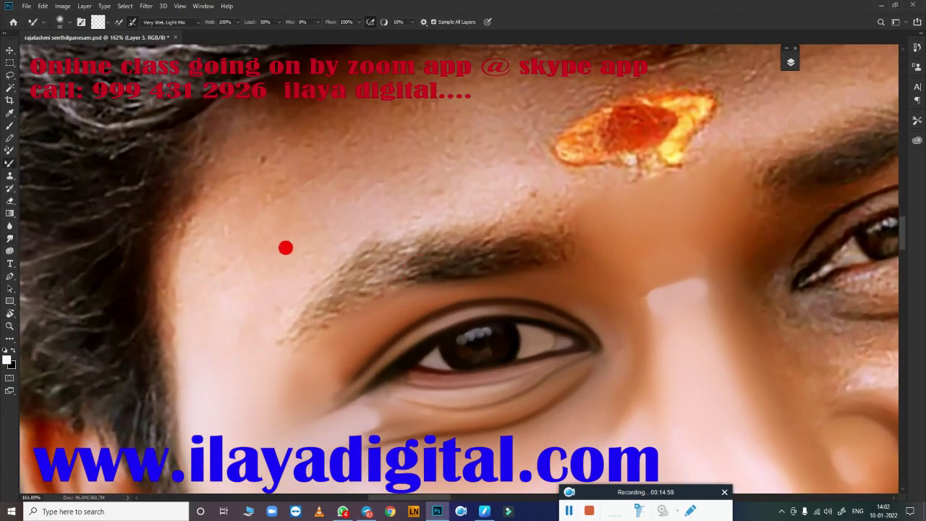
{"action": "left_click_drag", "start_coordinate": [423, 153], "coordinate": [436, 150]}
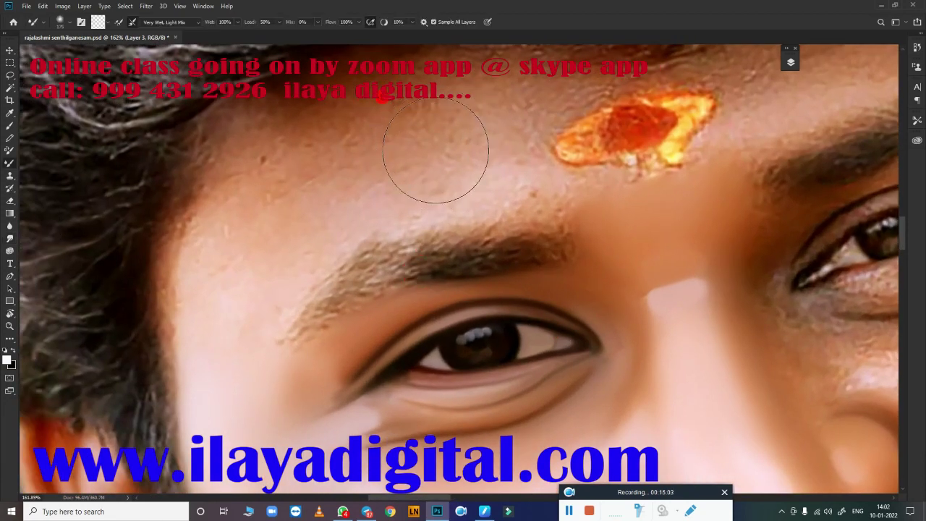
{"action": "left_click", "coordinate": [529, 287]}
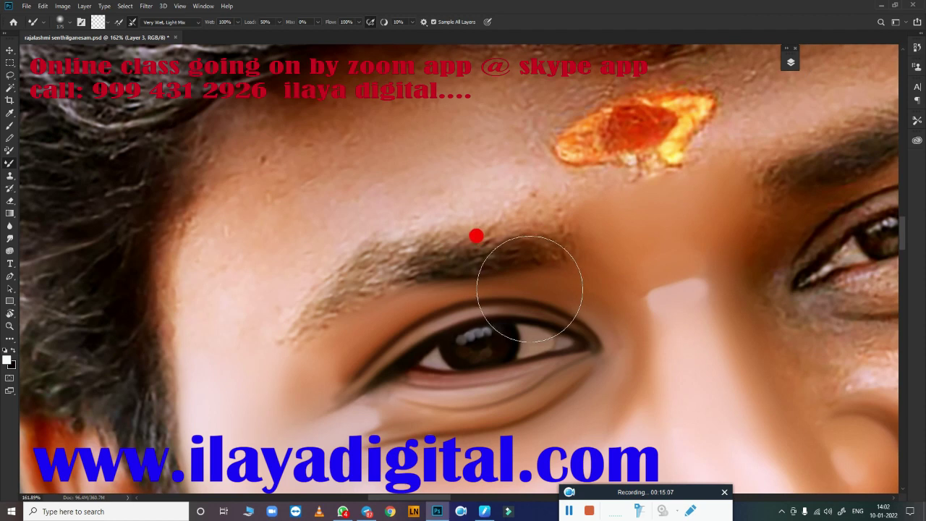
{"action": "key", "text": "F7"}
{"action": "key", "text": "F7"}
{"action": "key", "text": "F7"}
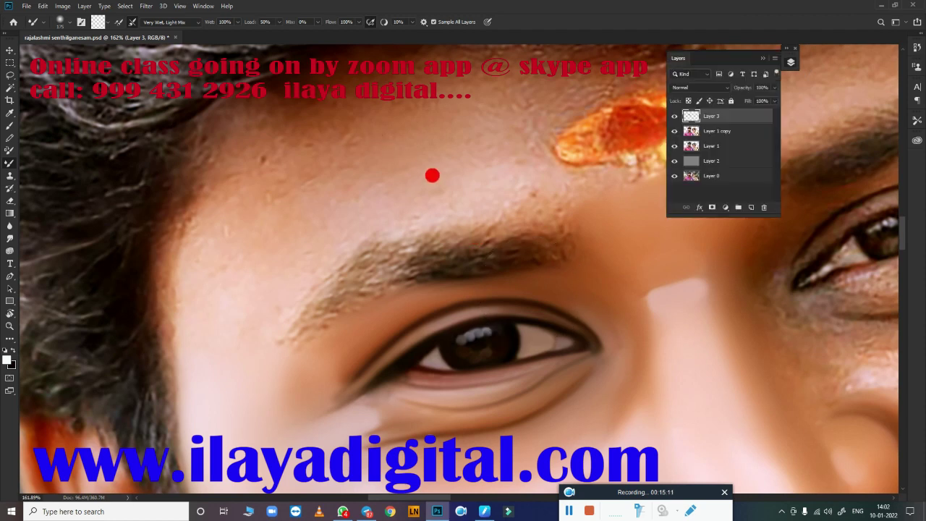
Step: Smooth the dark shadow below the hairline across the forehead with brush sizes 150–200
{"action": "left_click_drag", "start_coordinate": [330, 105], "coordinate": [433, 186]}
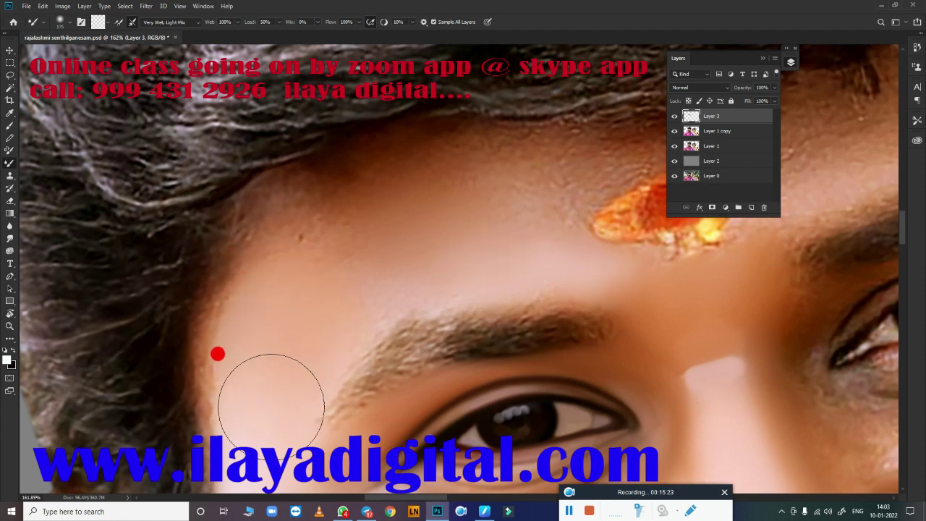
{"action": "key", "text": "bracketleft"}
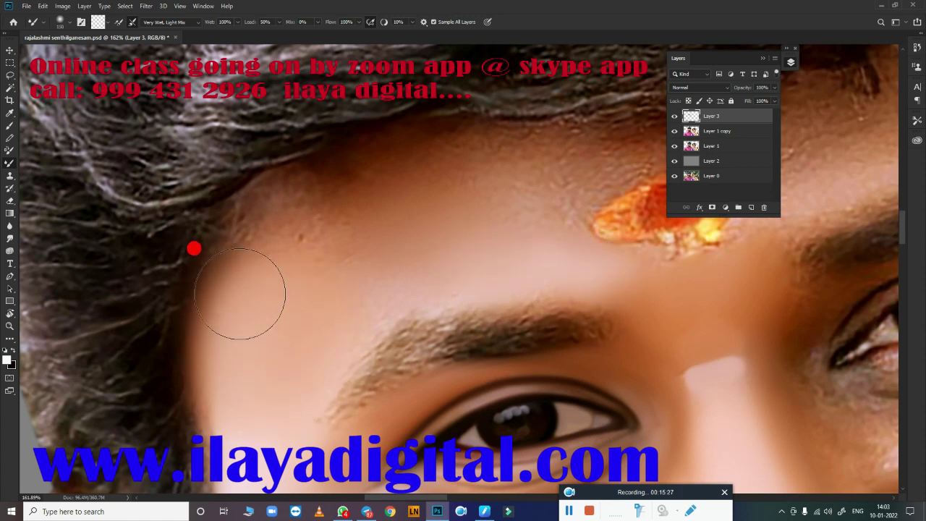
{"action": "scroll", "coordinate": [253, 316], "scroll_direction": "down", "scroll_amount": 3}
{"action": "scroll", "coordinate": [252, 317], "scroll_direction": "left", "scroll_amount": 2}
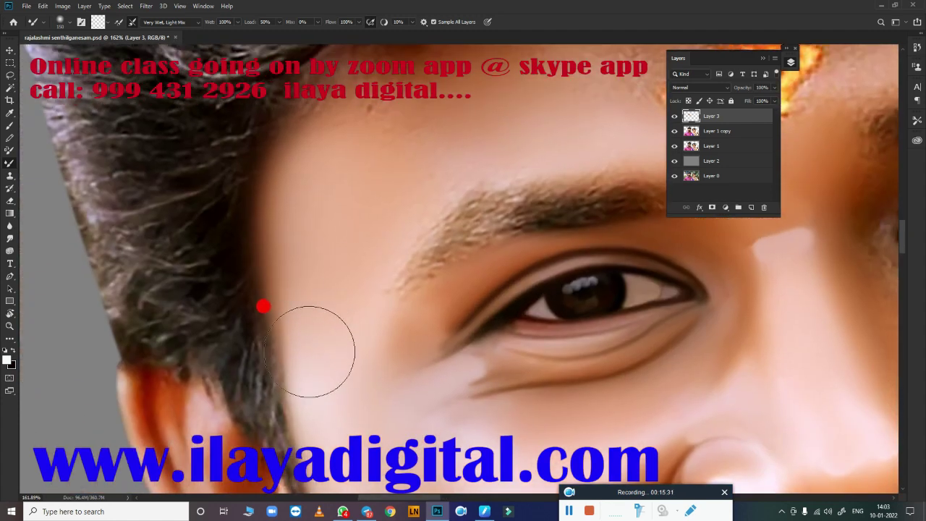
{"action": "scroll", "coordinate": [263, 306], "scroll_direction": "up", "scroll_amount": 3}
{"action": "key", "text": "bracketright"}
{"action": "key", "text": "bracketright"}
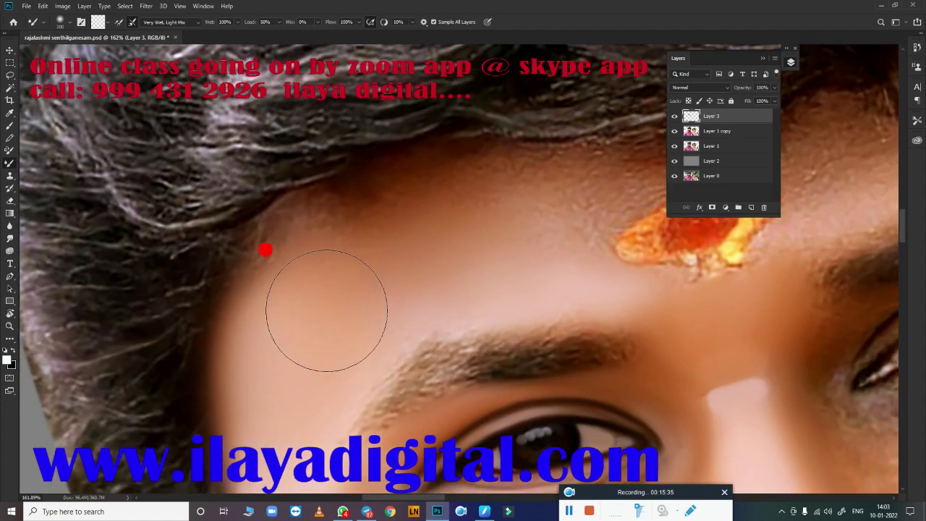
{"action": "key", "text": "bracketleft"}
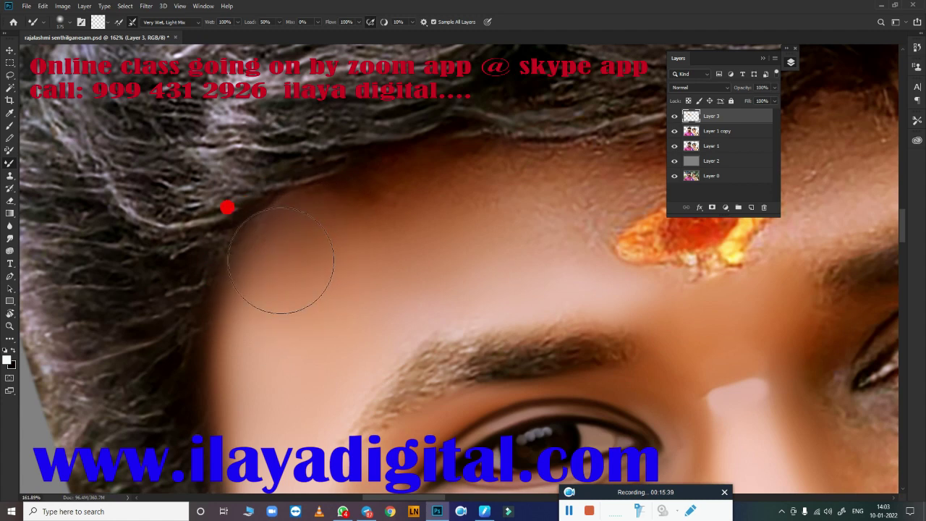
{"action": "mouse_move", "coordinate": [281, 261]}
{"action": "left_mouse_down"}
{"action": "mouse_move", "coordinate": [268, 320]}
{"action": "mouse_move", "coordinate": [362, 220]}
{"action": "mouse_move", "coordinate": [427, 193]}
{"action": "mouse_move", "coordinate": [310, 227]}
{"action": "mouse_move", "coordinate": [306, 280]}
{"action": "mouse_move", "coordinate": [533, 217]}
{"action": "mouse_move", "coordinate": [527, 205]}
{"action": "mouse_move", "coordinate": [562, 196]}
{"action": "mouse_move", "coordinate": [482, 182]}
{"action": "mouse_move", "coordinate": [574, 197]}
{"action": "mouse_move", "coordinate": [548, 179]}
{"action": "left_mouse_up"}
{"action": "key", "text": "bracketright"}
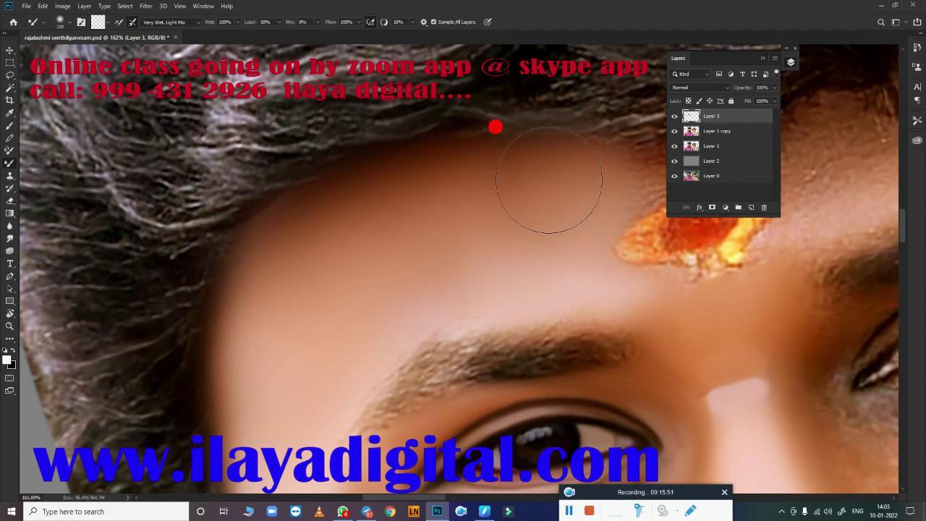
{"action": "scroll", "coordinate": [325, 299], "scroll_direction": "down", "scroll_amount": 5}
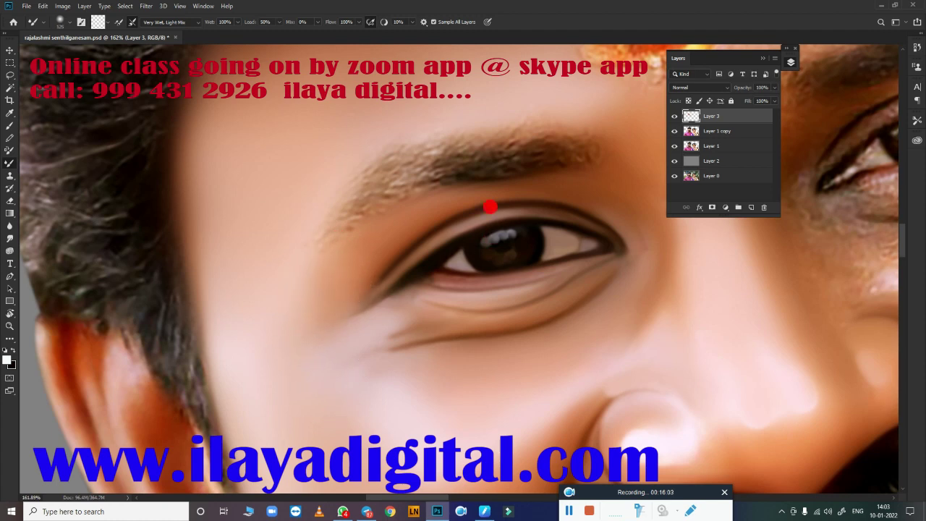
{"action": "scroll", "coordinate": [490, 207], "scroll_direction": "up", "scroll_amount": 2}
{"action": "scroll", "coordinate": [438, 292], "scroll_direction": "up", "scroll_amount": 1}
Step: Smudge and reshape the inner end of the eyebrow
{"action": "key", "text": "r"}
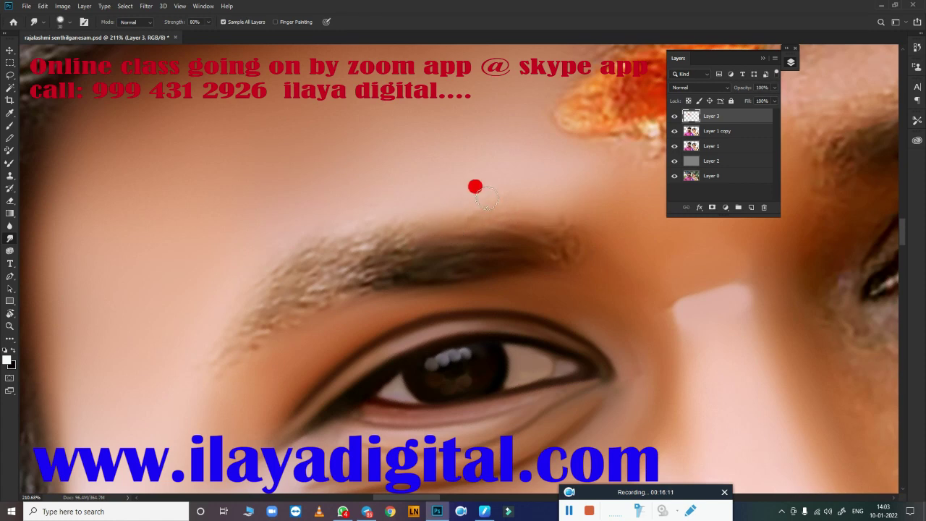
{"action": "mouse_move", "coordinate": [569, 262]}
{"action": "left_mouse_down"}
{"action": "mouse_move", "coordinate": [284, 275]}
{"action": "mouse_move", "coordinate": [212, 355]}
{"action": "mouse_move", "coordinate": [226, 370]}
{"action": "mouse_move", "coordinate": [444, 271]}
{"action": "mouse_move", "coordinate": [326, 266]}
{"action": "mouse_move", "coordinate": [210, 383]}
{"action": "mouse_move", "coordinate": [282, 270]}
{"action": "mouse_move", "coordinate": [471, 215]}
{"action": "mouse_move", "coordinate": [526, 251]}
{"action": "mouse_move", "coordinate": [376, 285]}
{"action": "mouse_move", "coordinate": [268, 327]}
{"action": "mouse_move", "coordinate": [345, 271]}
{"action": "mouse_move", "coordinate": [314, 263]}
{"action": "mouse_move", "coordinate": [412, 259]}
{"action": "mouse_move", "coordinate": [451, 244]}
{"action": "mouse_move", "coordinate": [585, 285]}
{"action": "left_mouse_up"}
{"action": "scroll", "coordinate": [325, 289], "scroll_direction": "down", "scroll_amount": 5}
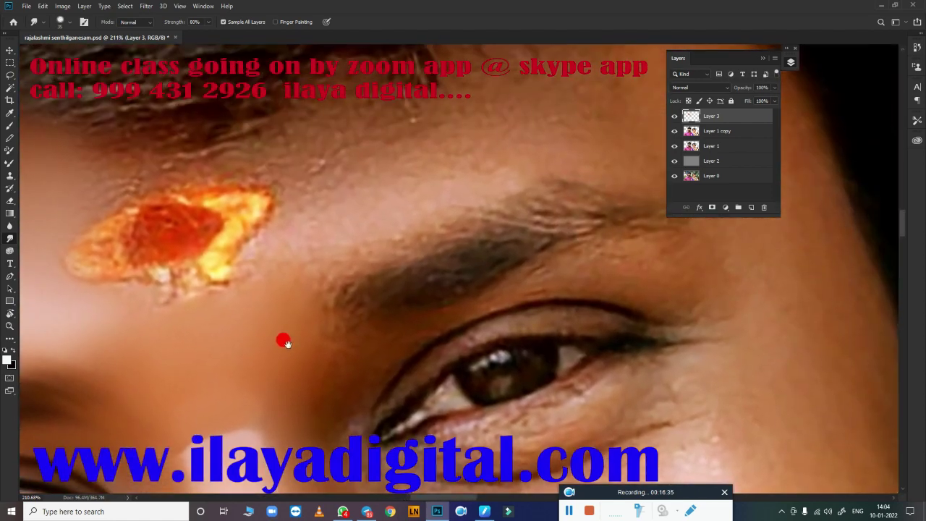
{"action": "scroll", "coordinate": [511, 254], "scroll_direction": "down", "scroll_amount": 3}
{"action": "scroll", "coordinate": [430, 309], "scroll_direction": "up", "scroll_amount": 1}
Step: Undo an accidental gradient and select the Layer 1 copy layer
{"action": "key", "text": "g"}
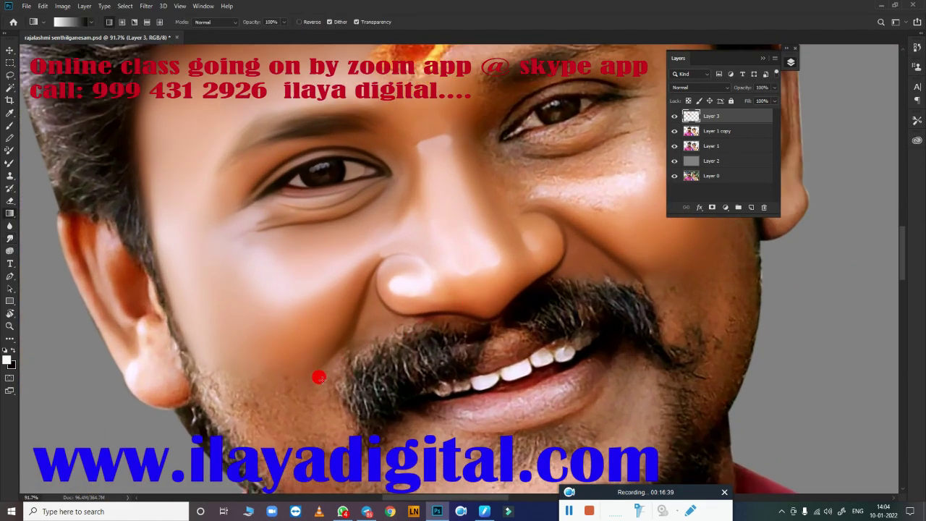
{"action": "left_click_drag", "start_coordinate": [199, 314], "coordinate": [265, 408]}
{"action": "key", "text": "ctrl+z"}
{"action": "key", "text": "v"}
{"action": "scroll", "coordinate": [325, 259], "scroll_direction": "down", "scroll_amount": 4}
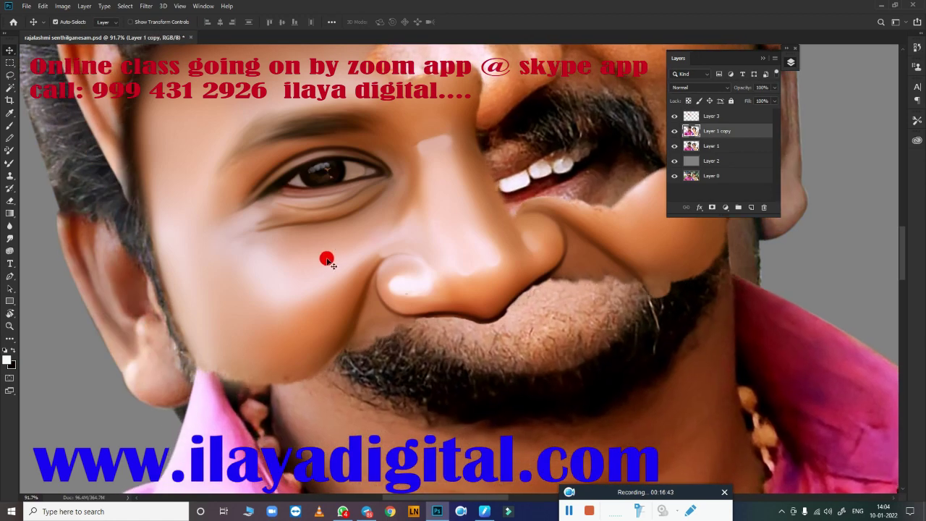
{"action": "left_click", "coordinate": [378, 384]}
{"action": "scroll", "coordinate": [391, 348], "scroll_direction": "up", "scroll_amount": 4}
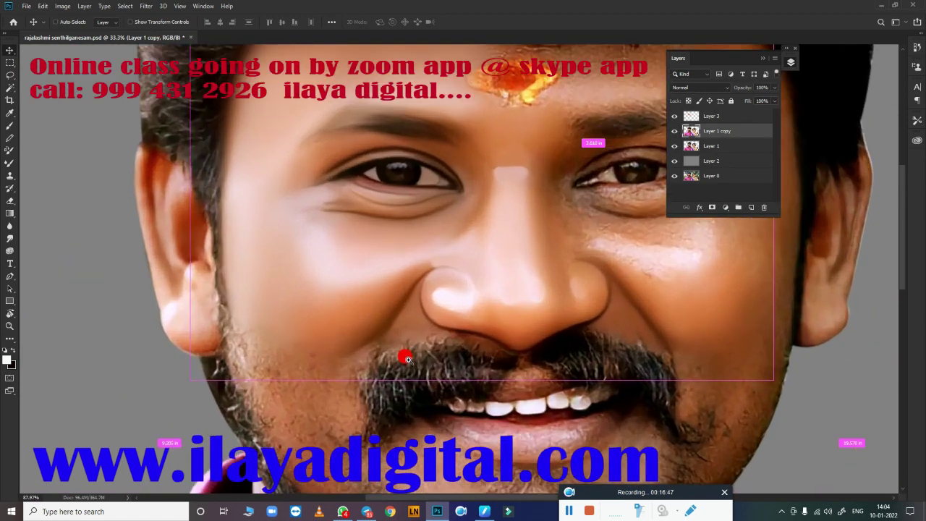
{"action": "scroll", "coordinate": [434, 300], "scroll_direction": "down", "scroll_amount": 2}
{"action": "scroll", "coordinate": [420, 313], "scroll_direction": "up", "scroll_amount": 4}
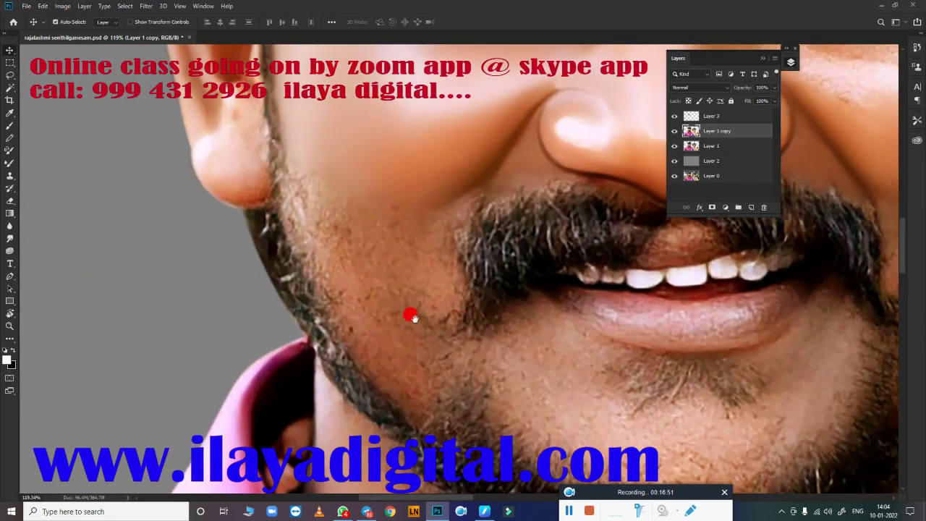
Step: Smudge the cheek near the moustache, jaw stubble and mouth corner with the brush enlarged to 125
{"action": "key", "text": "r"}
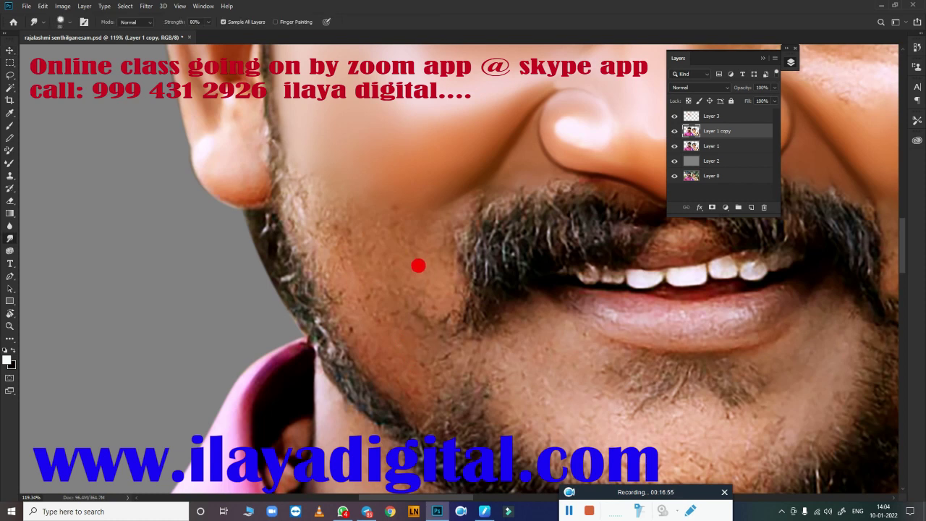
{"action": "left_click_drag", "start_coordinate": [419, 266], "coordinate": [426, 245]}
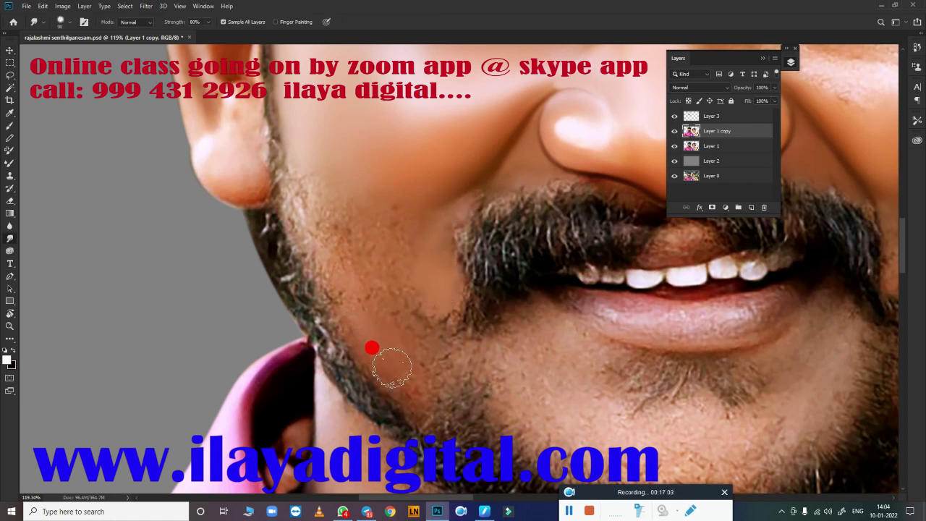
{"action": "key", "text": "bracketright"}
{"action": "key", "text": "bracketright"}
{"action": "key", "text": "bracketright"}
{"action": "left_click_drag", "start_coordinate": [348, 286], "coordinate": [435, 356]}
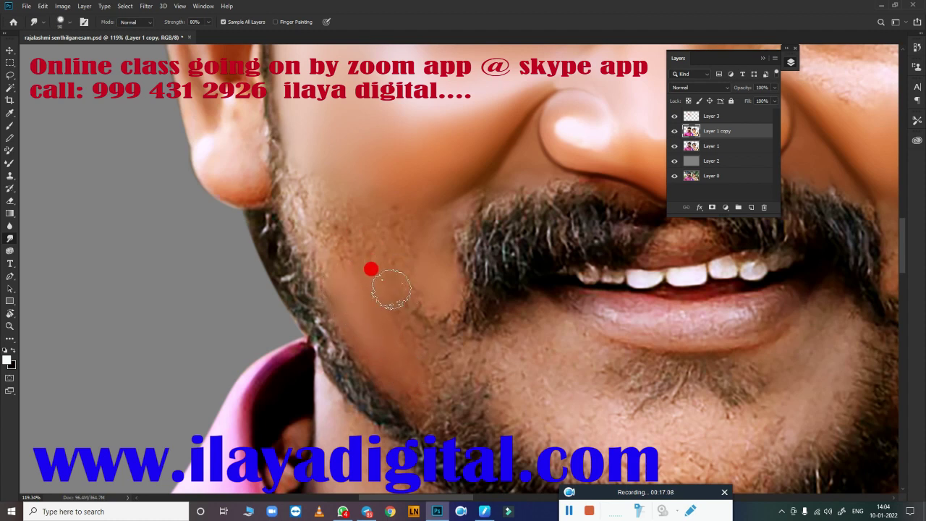
{"action": "key", "text": "bracketright"}
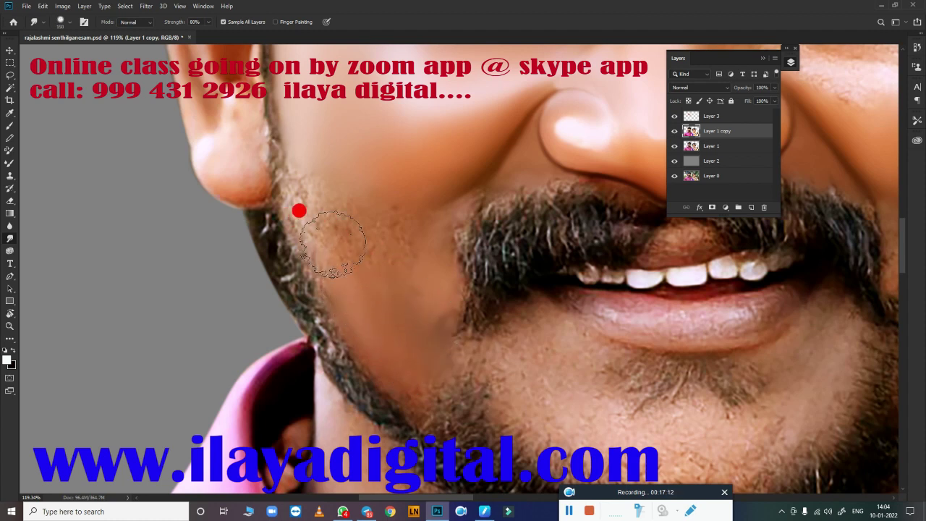
{"action": "left_click_drag", "start_coordinate": [320, 232], "coordinate": [396, 250]}
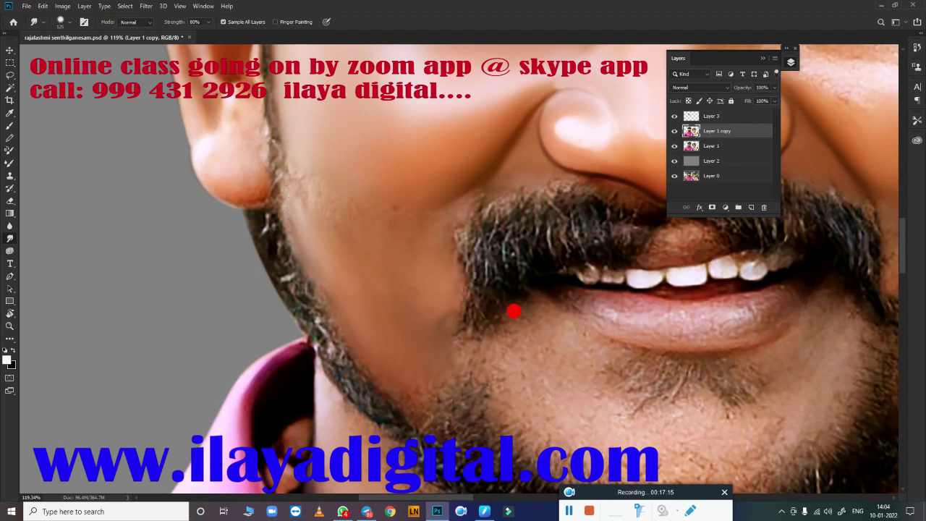
{"action": "scroll", "coordinate": [513, 311], "scroll_direction": "up", "scroll_amount": 1}
Step: Mixer-blend the cheek beside the ear, then undo the last two jaw and chin strokes
{"action": "key", "text": "b"}
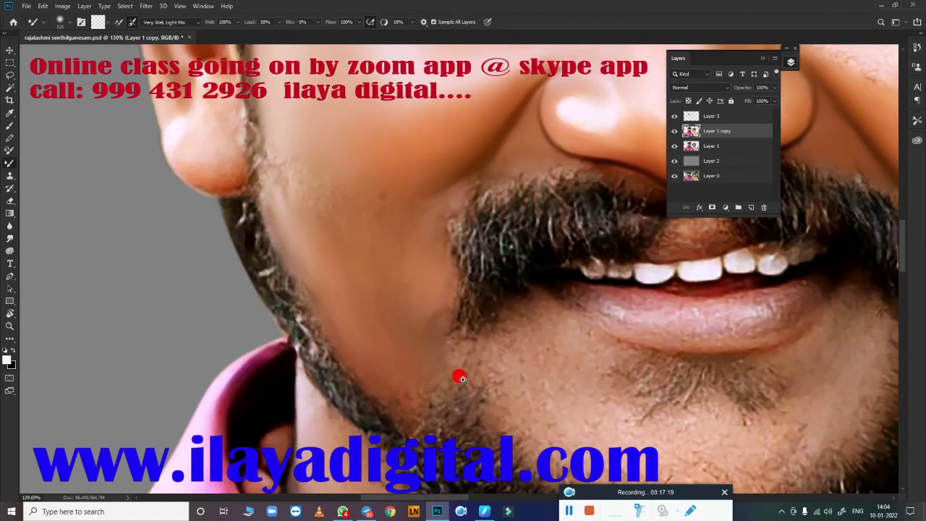
{"action": "scroll", "coordinate": [457, 374], "scroll_direction": "up", "scroll_amount": 1}
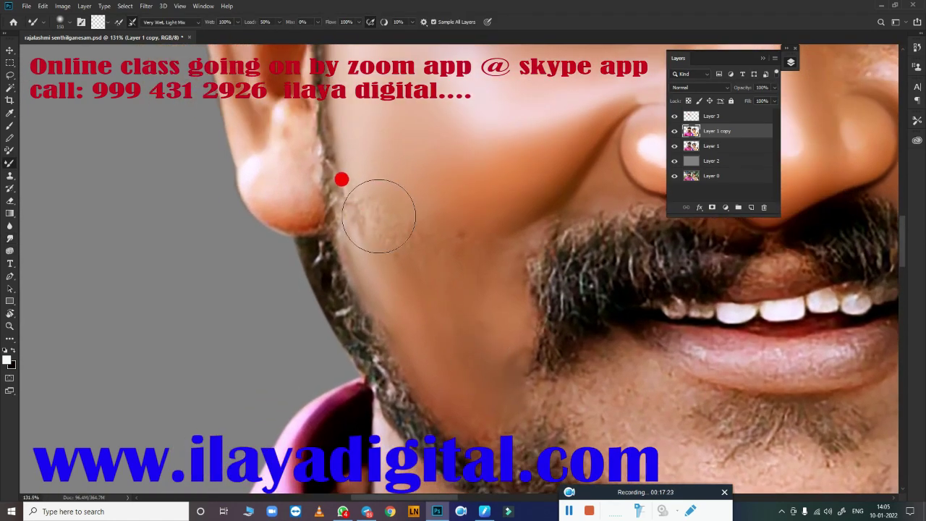
{"action": "left_click_drag", "start_coordinate": [379, 217], "coordinate": [366, 217]}
{"action": "key", "text": "ctrl+z"}
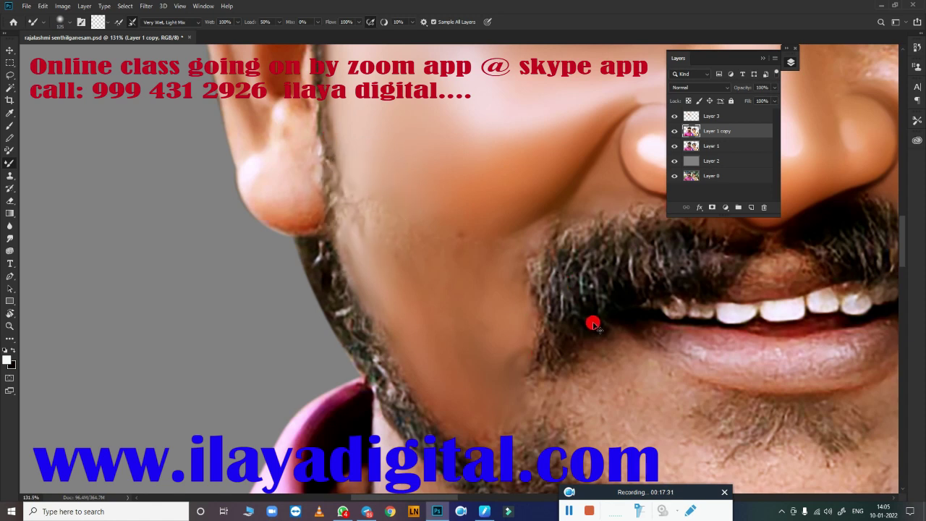
{"action": "key", "text": "ctrl+z"}
{"action": "key", "text": "ctrl+z"}
{"action": "key", "text": "ctrl+z"}
{"action": "key", "text": "ctrl+z"}
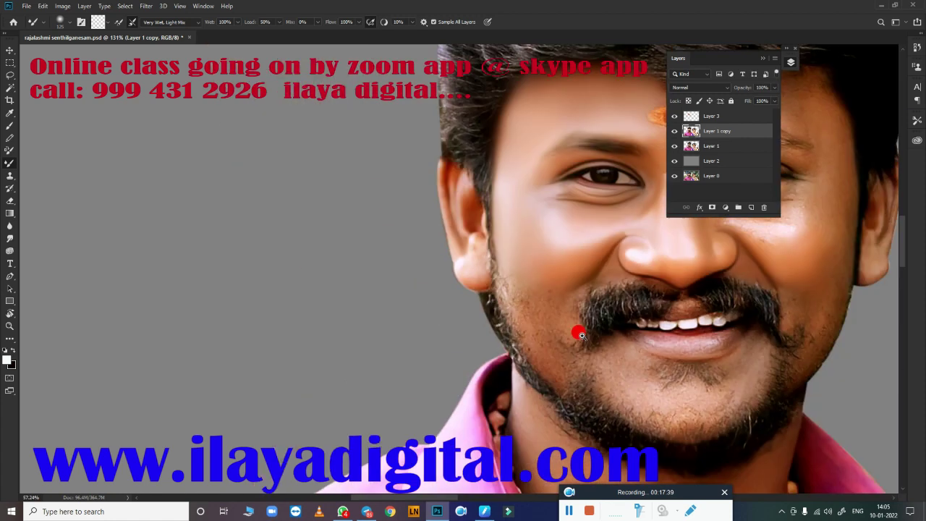
Step: Toggle Layer 1 copy, Layer 1 and Layer 2 visibility to compare, leaving Layer 1 copy shown
{"action": "scroll", "coordinate": [582, 331], "scroll_direction": "down", "scroll_amount": 3}
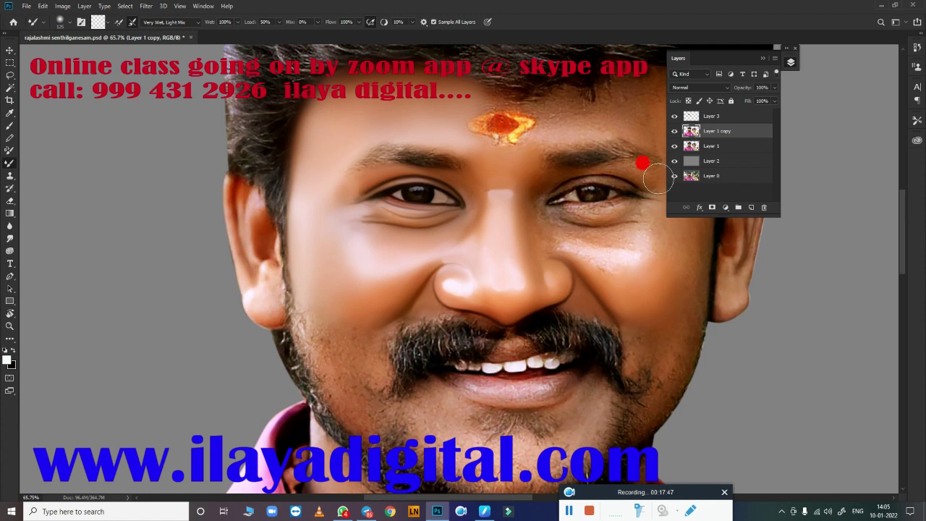
{"action": "left_click", "coordinate": [675, 131]}
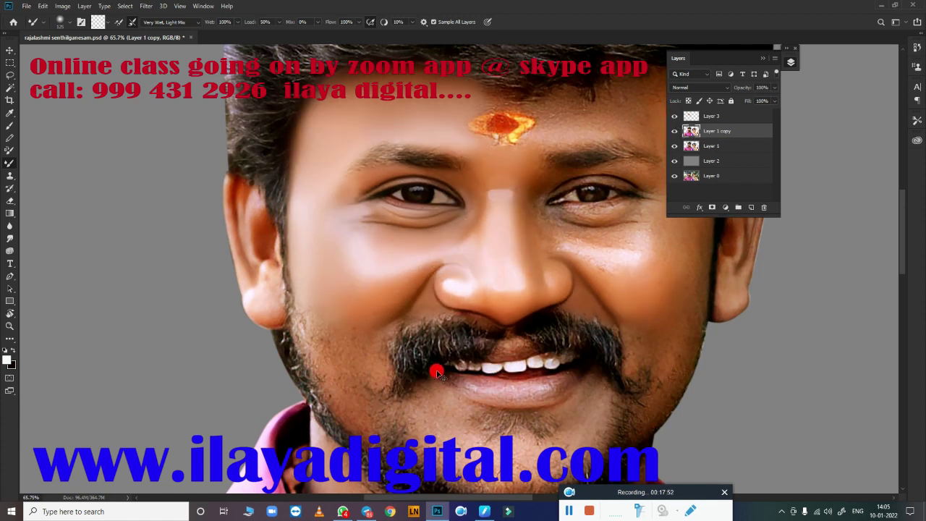
{"action": "left_click_drag", "start_coordinate": [674, 145], "coordinate": [673, 157]}
{"action": "left_click", "coordinate": [674, 131]}
Step: Flick Layer 3 on and off to compare, then leave it visible and active
{"action": "left_click", "coordinate": [674, 116]}
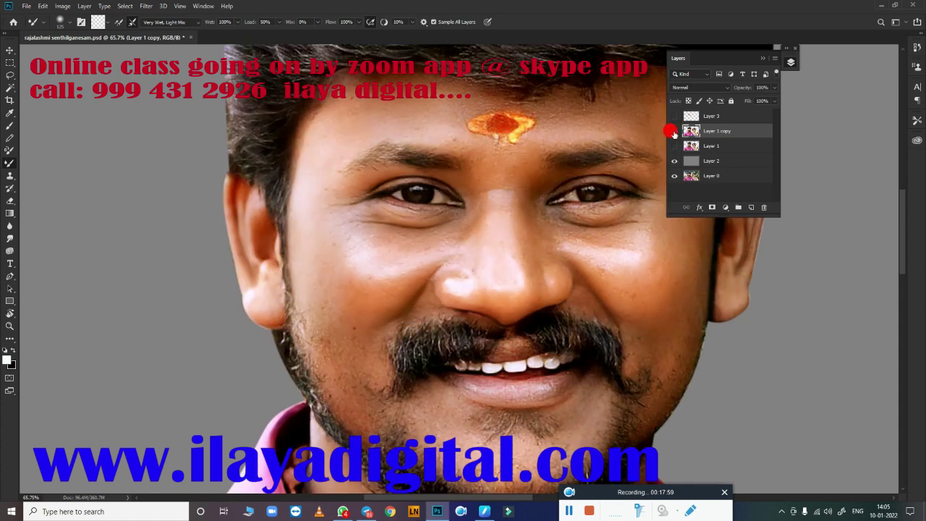
{"action": "left_click", "coordinate": [675, 115]}
{"action": "left_click", "coordinate": [675, 116]}
{"action": "left_click", "coordinate": [675, 116]}
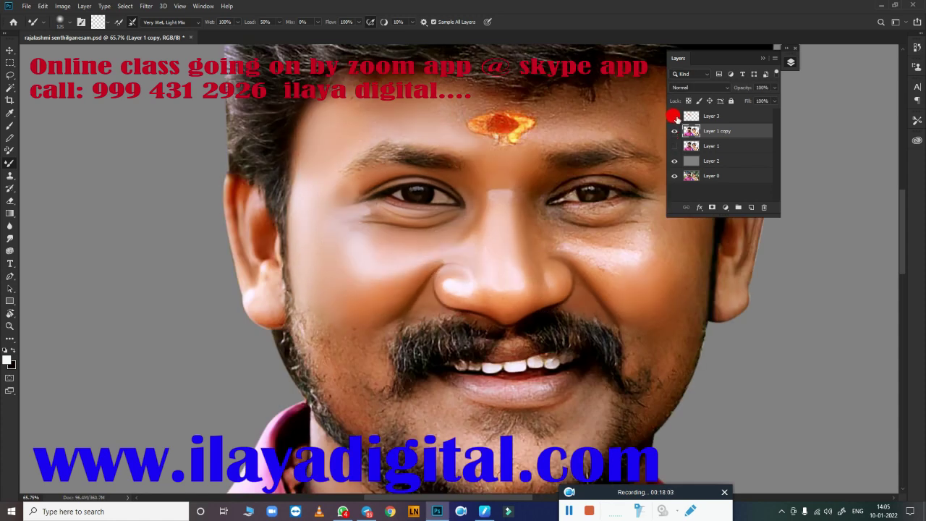
{"action": "left_click", "coordinate": [674, 115]}
{"action": "double_click", "coordinate": [675, 116]}
{"action": "double_click", "coordinate": [674, 116]}
{"action": "left_click", "coordinate": [674, 116]}
{"action": "left_click", "coordinate": [712, 116]}
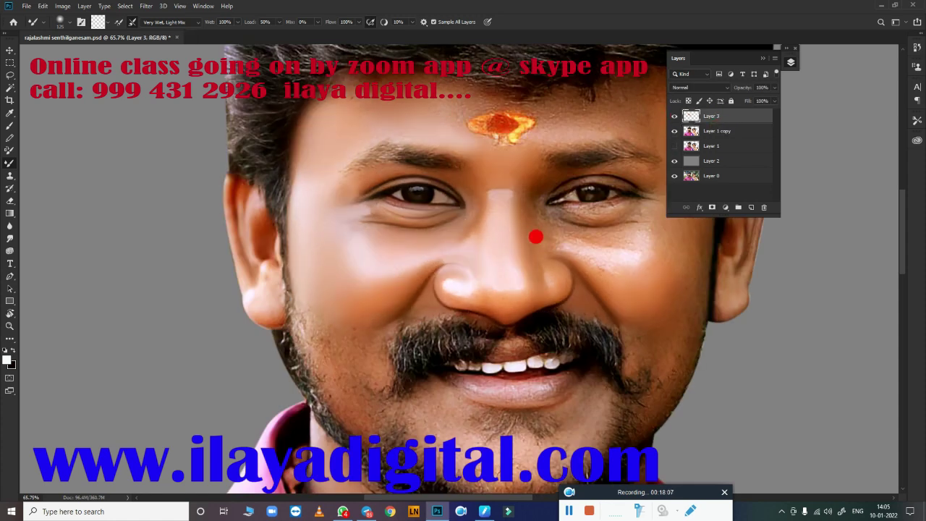
{"action": "left_click_drag", "start_coordinate": [426, 231], "coordinate": [467, 245]}
Step: Smudge the forehead hairline, including the area left of the tilak
{"action": "scroll", "coordinate": [468, 246], "scroll_direction": "down", "scroll_amount": 3}
{"action": "scroll", "coordinate": [445, 310], "scroll_direction": "up", "scroll_amount": 2}
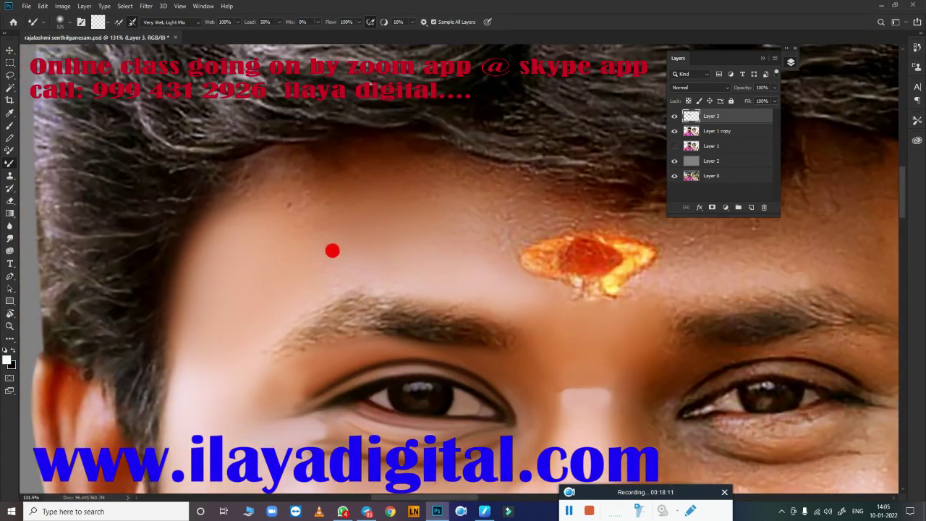
{"action": "key", "text": "r"}
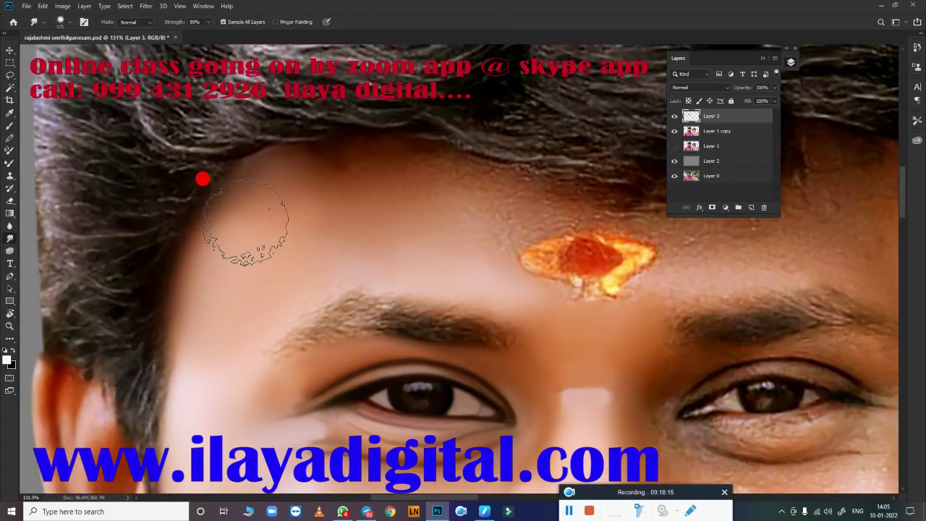
{"action": "left_click_drag", "start_coordinate": [240, 139], "coordinate": [356, 160]}
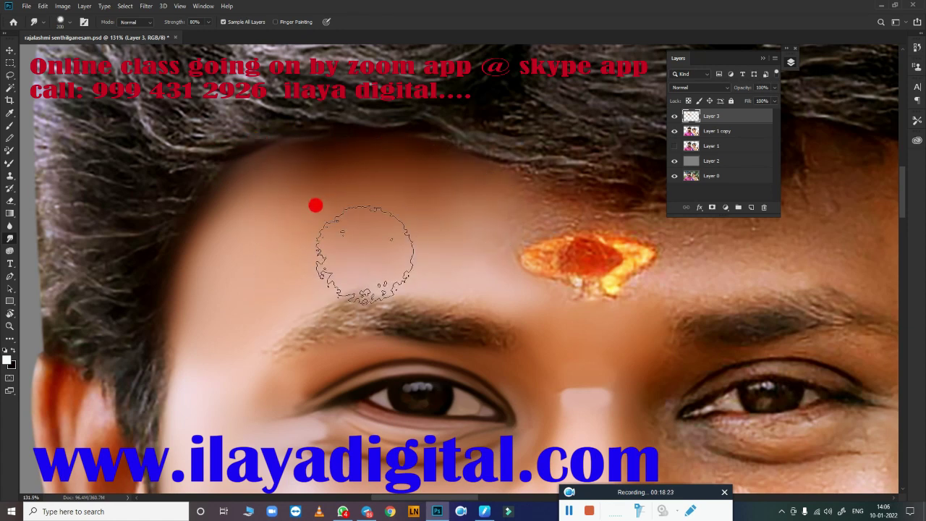
{"action": "left_click_drag", "start_coordinate": [486, 169], "coordinate": [494, 204]}
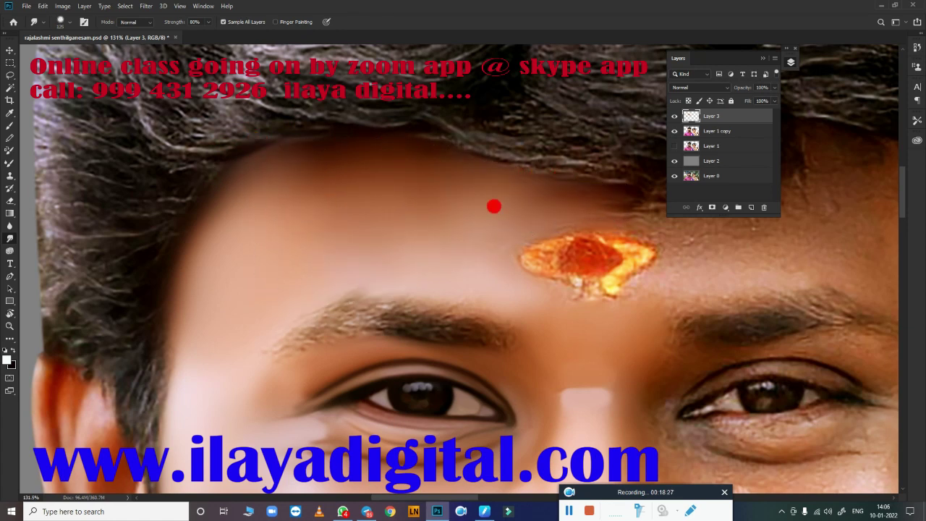
Step: With a smaller brush, smudge the left eyebrow's end, length and upper edge
{"action": "key", "text": "bracketleft"}
{"action": "key", "text": "bracketleft"}
{"action": "key", "text": "bracketleft"}
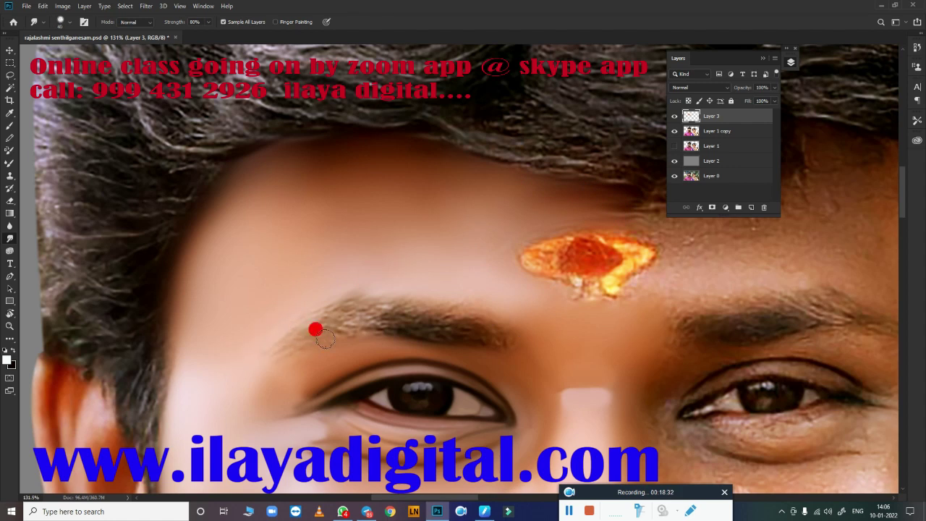
{"action": "left_click_drag", "start_coordinate": [287, 338], "coordinate": [356, 313]}
{"action": "left_click_drag", "start_coordinate": [431, 314], "coordinate": [393, 328]}
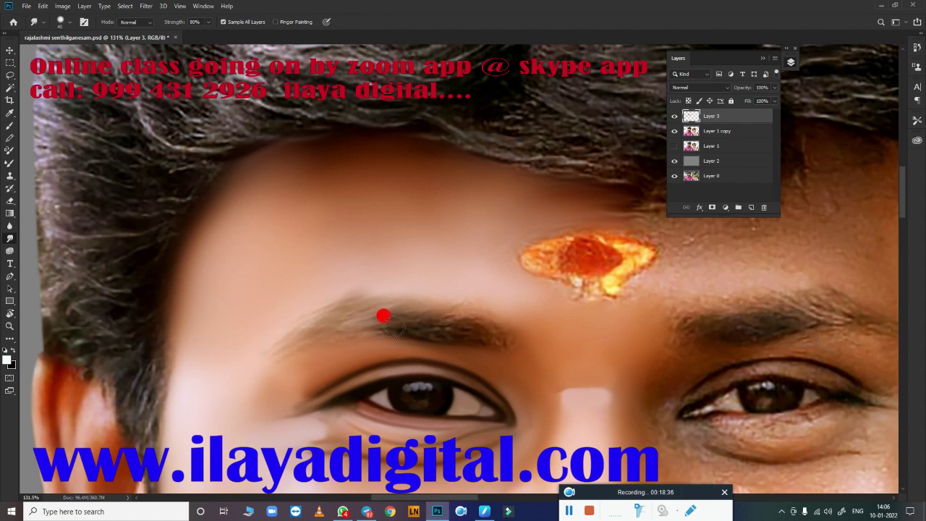
{"action": "mouse_move", "coordinate": [458, 336]}
{"action": "left_mouse_down"}
{"action": "mouse_move", "coordinate": [479, 323]}
{"action": "mouse_move", "coordinate": [476, 313]}
{"action": "left_mouse_up"}
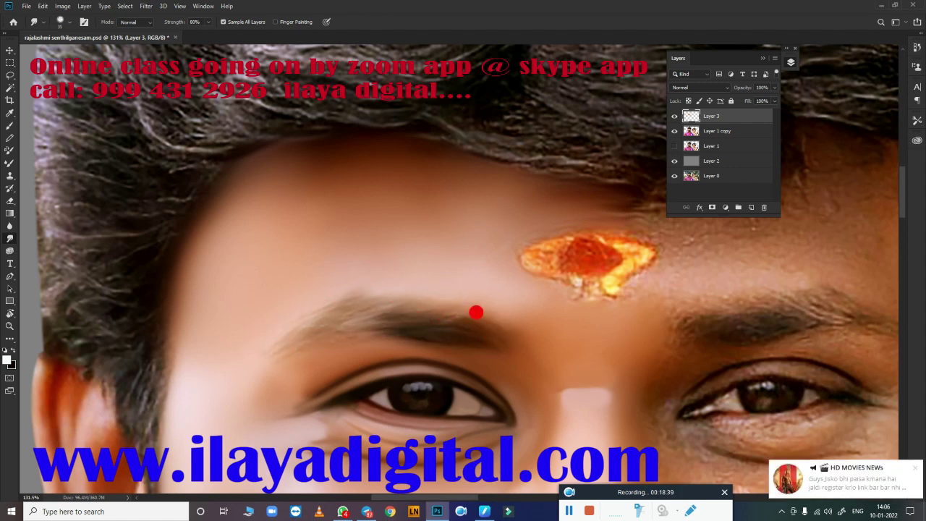
{"action": "scroll", "coordinate": [569, 314], "scroll_direction": "down", "scroll_amount": 2}
{"action": "scroll", "coordinate": [631, 196], "scroll_direction": "down", "scroll_amount": 6}
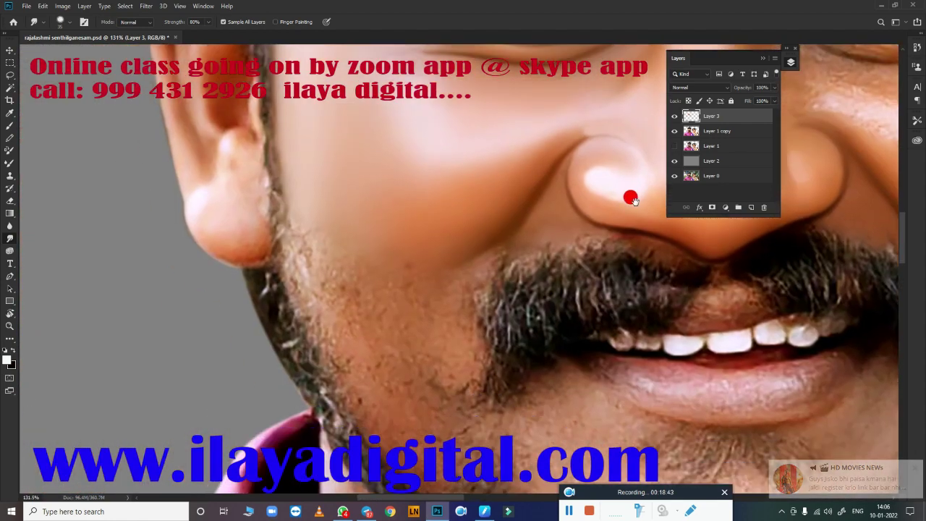
{"action": "scroll", "coordinate": [427, 382], "scroll_direction": "down", "scroll_amount": 3}
{"action": "scroll", "coordinate": [451, 341], "scroll_direction": "up", "scroll_amount": 3}
Step: Mixer-blend the jaw up to below the ear and the cheek texture beside the moustache
{"action": "key", "text": "b"}
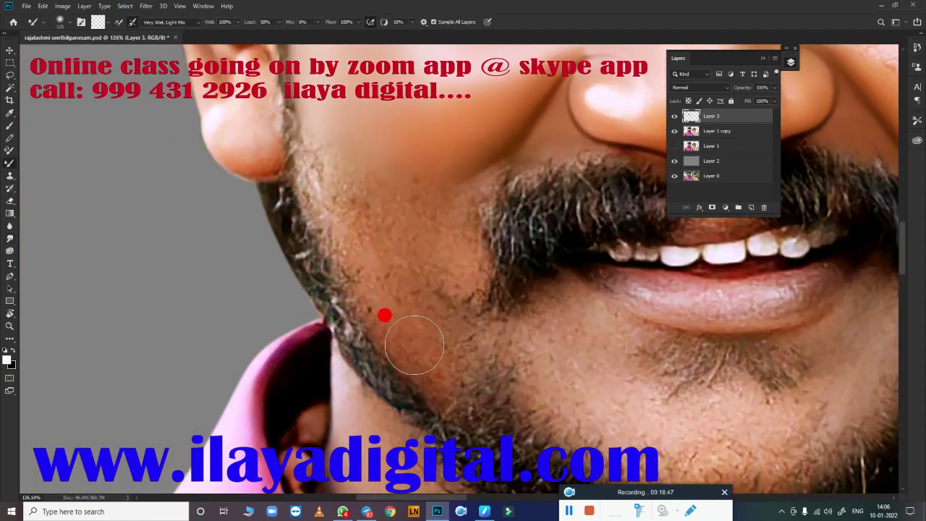
{"action": "mouse_move", "coordinate": [390, 329]}
{"action": "left_mouse_down"}
{"action": "mouse_move", "coordinate": [426, 364]}
{"action": "mouse_move", "coordinate": [437, 325]}
{"action": "mouse_move", "coordinate": [371, 288]}
{"action": "mouse_move", "coordinate": [345, 240]}
{"action": "mouse_move", "coordinate": [435, 364]}
{"action": "left_mouse_up"}
{"action": "mouse_move", "coordinate": [325, 166]}
{"action": "left_mouse_down"}
{"action": "mouse_move", "coordinate": [326, 150]}
{"action": "mouse_move", "coordinate": [343, 223]}
{"action": "mouse_move", "coordinate": [333, 183]}
{"action": "mouse_move", "coordinate": [336, 105]}
{"action": "mouse_move", "coordinate": [407, 155]}
{"action": "mouse_move", "coordinate": [375, 126]}
{"action": "left_mouse_up"}
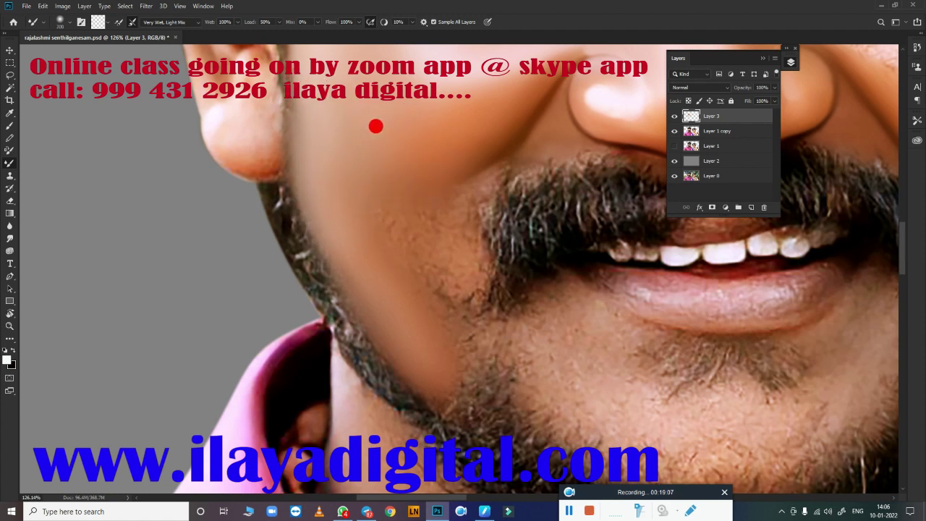
{"action": "mouse_move", "coordinate": [446, 247]}
{"action": "left_mouse_down"}
{"action": "mouse_move", "coordinate": [458, 263]}
{"action": "mouse_move", "coordinate": [450, 278]}
{"action": "left_mouse_up"}
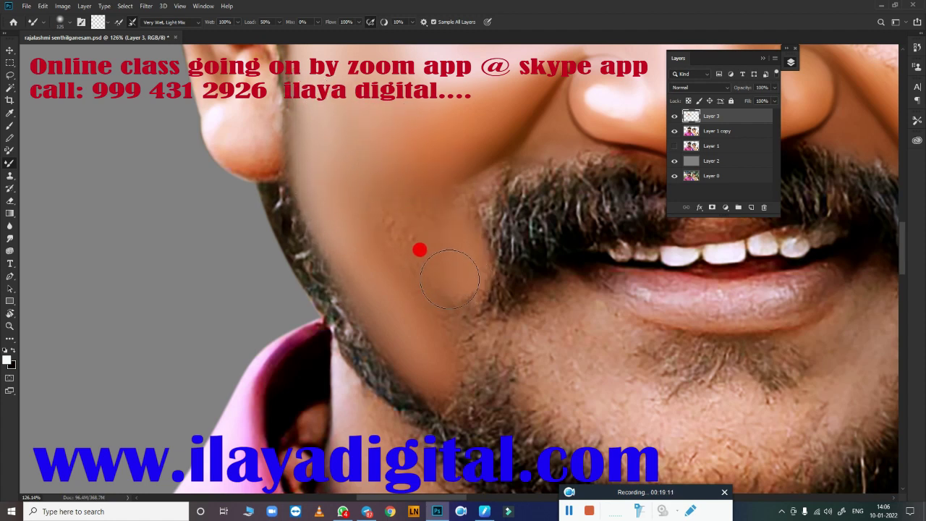
{"action": "mouse_move", "coordinate": [363, 190]}
{"action": "left_mouse_down"}
{"action": "mouse_move", "coordinate": [391, 218]}
{"action": "mouse_move", "coordinate": [398, 260]}
{"action": "mouse_move", "coordinate": [439, 159]}
{"action": "mouse_move", "coordinate": [456, 199]}
{"action": "left_mouse_up"}
{"action": "scroll", "coordinate": [533, 316], "scroll_direction": "down", "scroll_amount": 5}
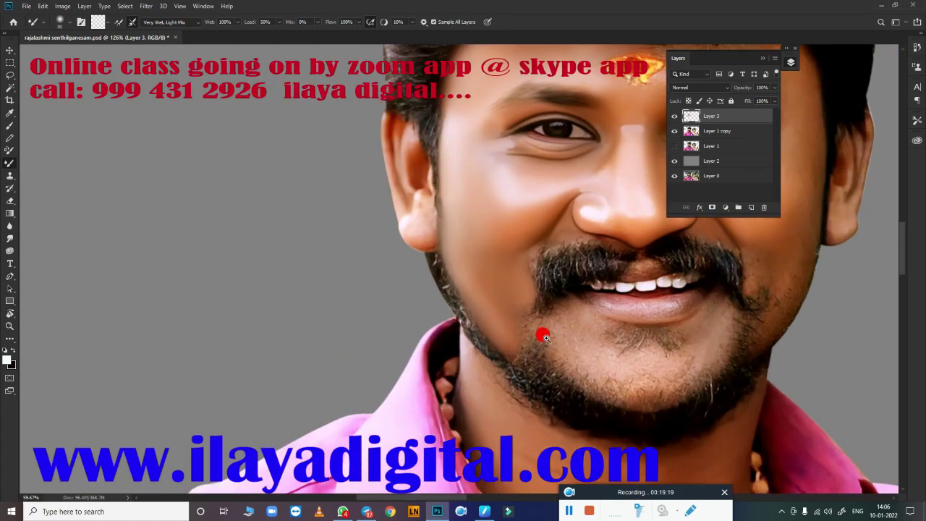
{"action": "scroll", "coordinate": [406, 314], "scroll_direction": "up", "scroll_amount": 4}
Step: Select the Eraser and pick a soft round brush preset
{"action": "key", "text": "e"}
{"action": "right_click", "coordinate": [425, 179]}
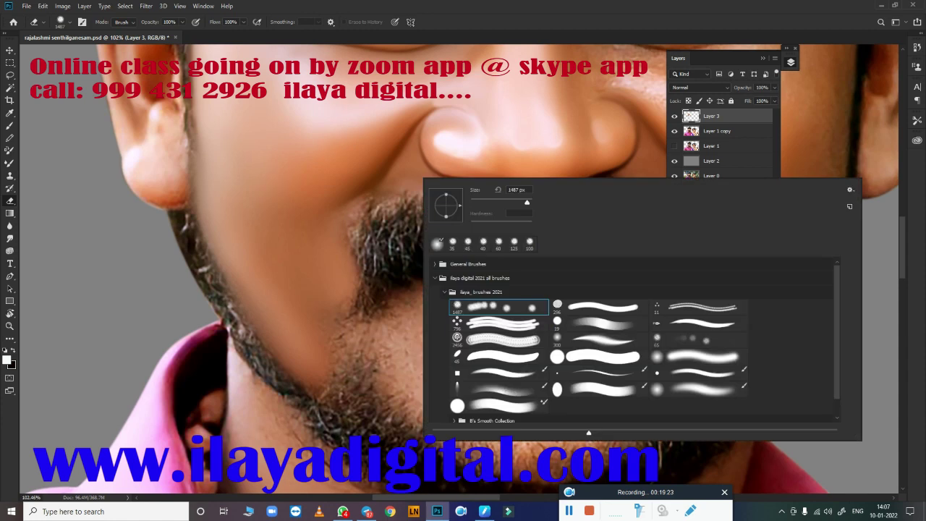
{"action": "left_click", "coordinate": [659, 383]}
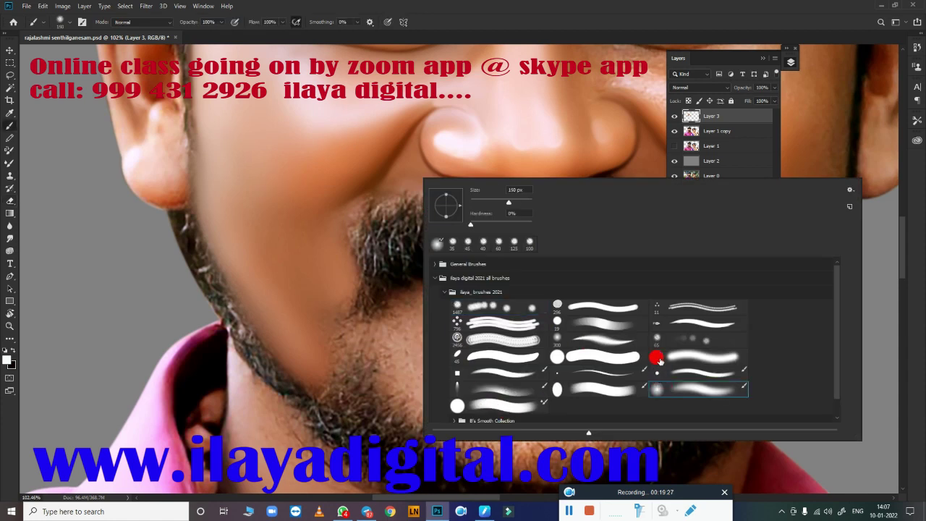
{"action": "left_click", "coordinate": [659, 358]}
{"action": "key", "text": "Escape"}
{"action": "right_click", "coordinate": [513, 234]}
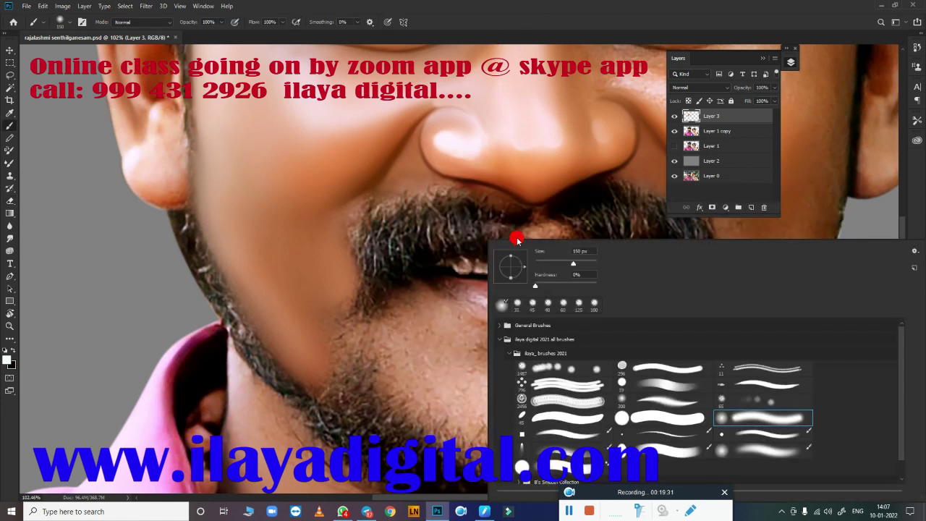
{"action": "key", "text": "Escape"}
Step: Increase the brush tip spacing, move the Layers panel off the face, and undo a stray stroke
{"action": "key", "text": "F5"}
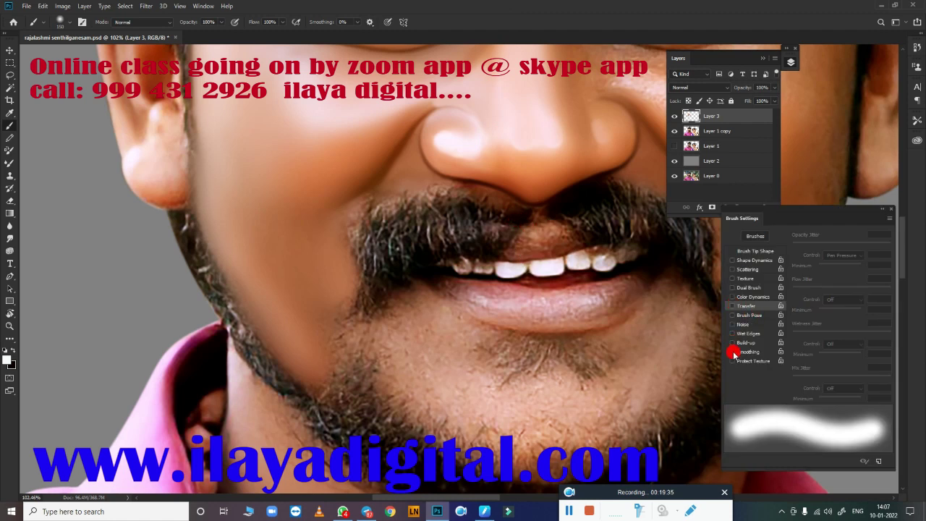
{"action": "left_click", "coordinate": [751, 253]}
{"action": "left_click_drag", "start_coordinate": [796, 380], "coordinate": [801, 387]}
{"action": "key", "text": "F5"}
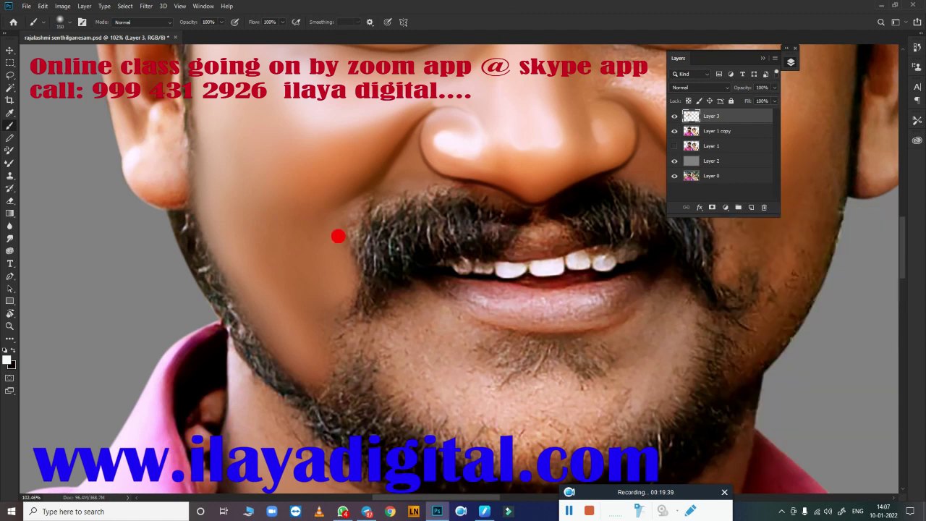
{"action": "left_click_drag", "start_coordinate": [747, 62], "coordinate": [858, 128]}
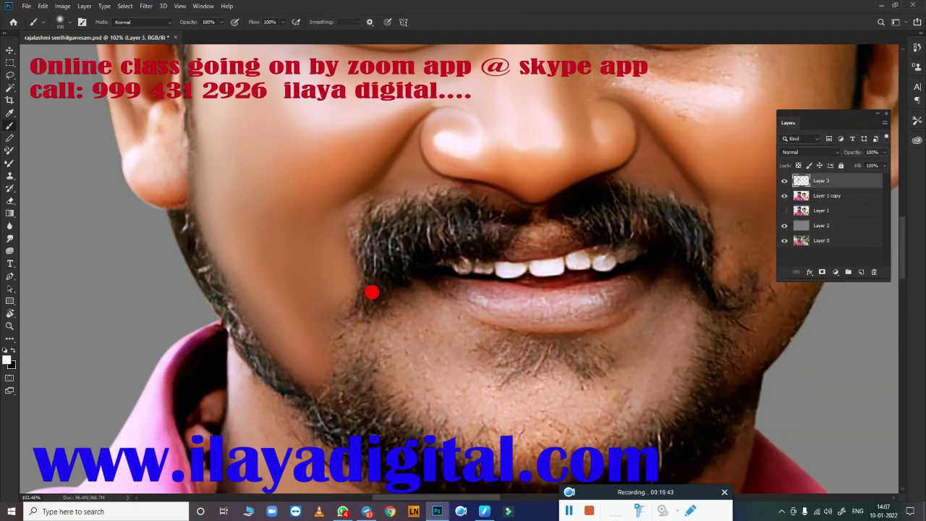
{"action": "left_click_drag", "start_coordinate": [360, 242], "coordinate": [357, 261]}
{"action": "key", "text": "ctrl+z"}
{"action": "right_click", "coordinate": [328, 181]}
{"action": "left_click", "coordinate": [386, 114]}
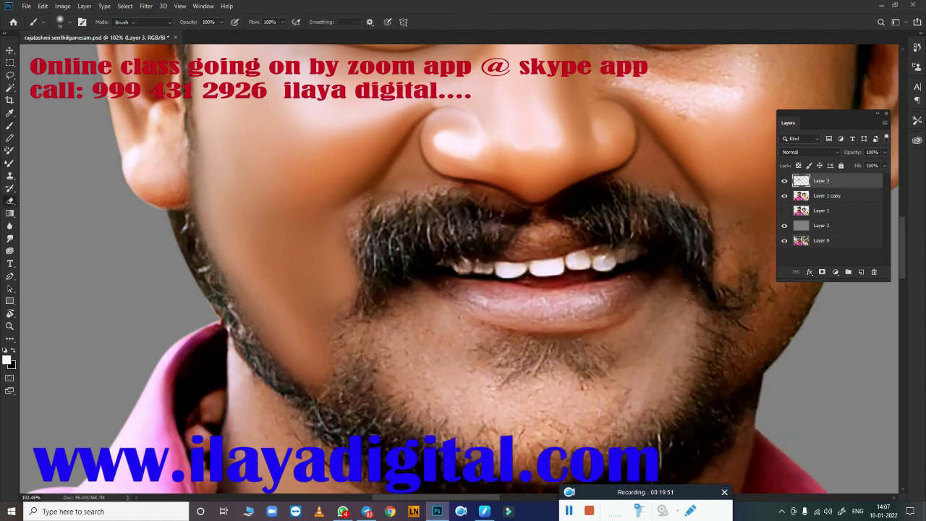
Step: Give the Eraser a soft brush preset and set its dab spacing
{"action": "key", "text": "e"}
{"action": "right_click", "coordinate": [405, 201]}
{"action": "left_click", "coordinate": [641, 376]}
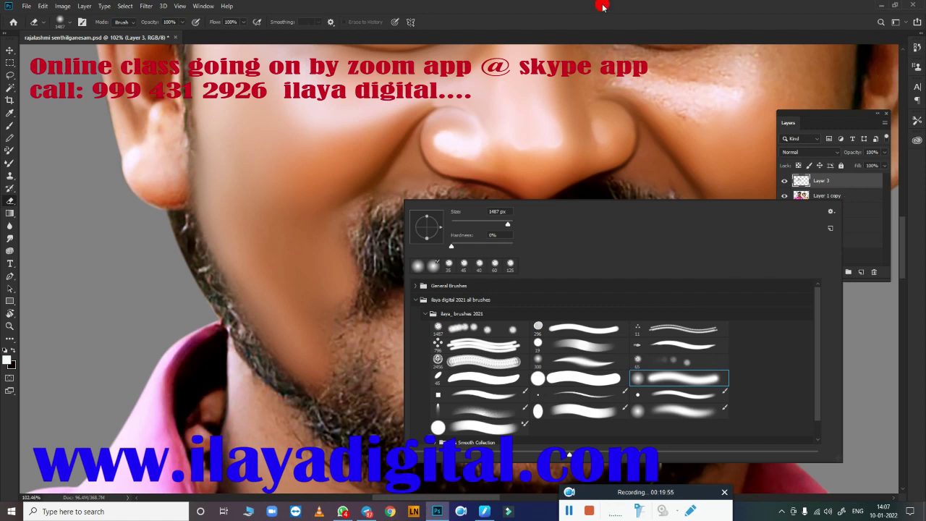
{"action": "key", "text": "Return"}
{"action": "key", "text": "F5"}
{"action": "left_click", "coordinate": [794, 371]}
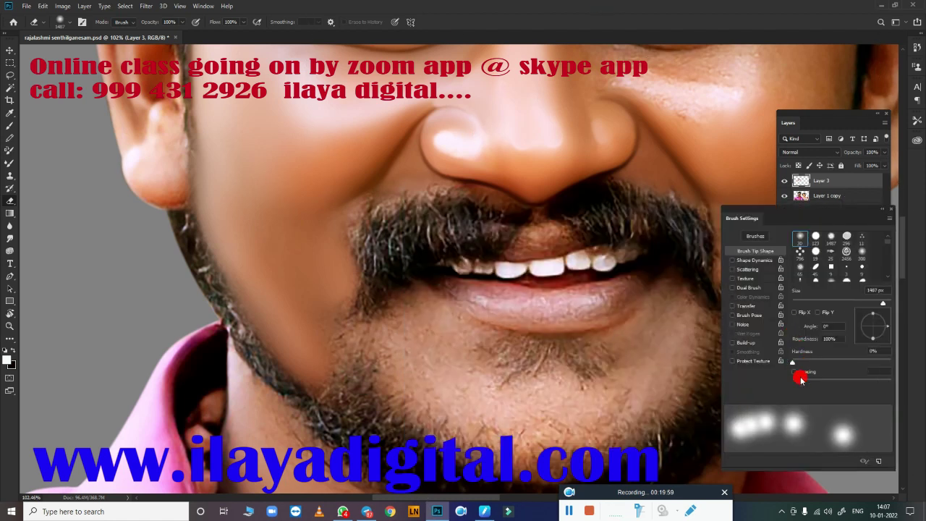
{"action": "key", "text": "F5"}
Step: Erase along the jawline with a ~90 px eraser, then lower eraser opacity to 41%
{"action": "key", "text": "bracketleft"}
{"action": "key", "text": "bracketleft"}
{"action": "key", "text": "bracketleft"}
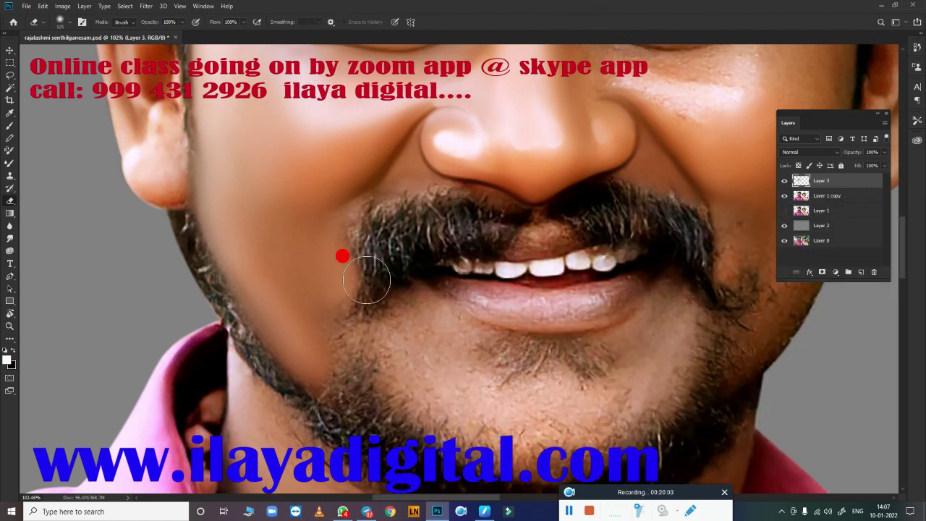
{"action": "mouse_move", "coordinate": [329, 411]}
{"action": "left_mouse_down"}
{"action": "mouse_move", "coordinate": [227, 310]}
{"action": "mouse_move", "coordinate": [165, 201]}
{"action": "mouse_move", "coordinate": [192, 144]}
{"action": "left_mouse_up"}
{"action": "scroll", "coordinate": [444, 355], "scroll_direction": "down", "scroll_amount": 5}
{"action": "scroll", "coordinate": [458, 331], "scroll_direction": "up", "scroll_amount": 6}
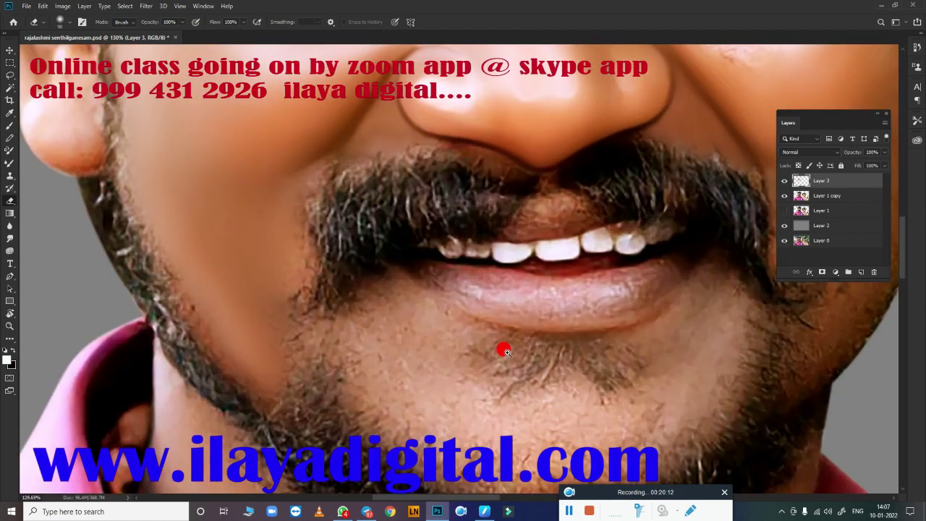
{"action": "left_click_drag", "start_coordinate": [152, 22], "coordinate": [130, 23]}
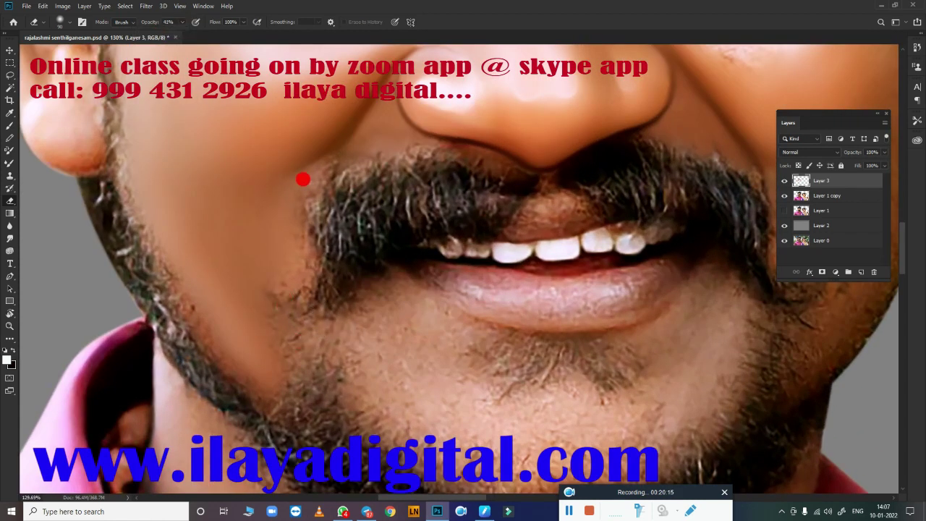
{"action": "scroll", "coordinate": [367, 376], "scroll_direction": "down", "scroll_amount": 5}
Step: Save the document and zoom in on the right eye and cheek
{"action": "scroll", "coordinate": [391, 386], "scroll_direction": "up", "scroll_amount": 3}
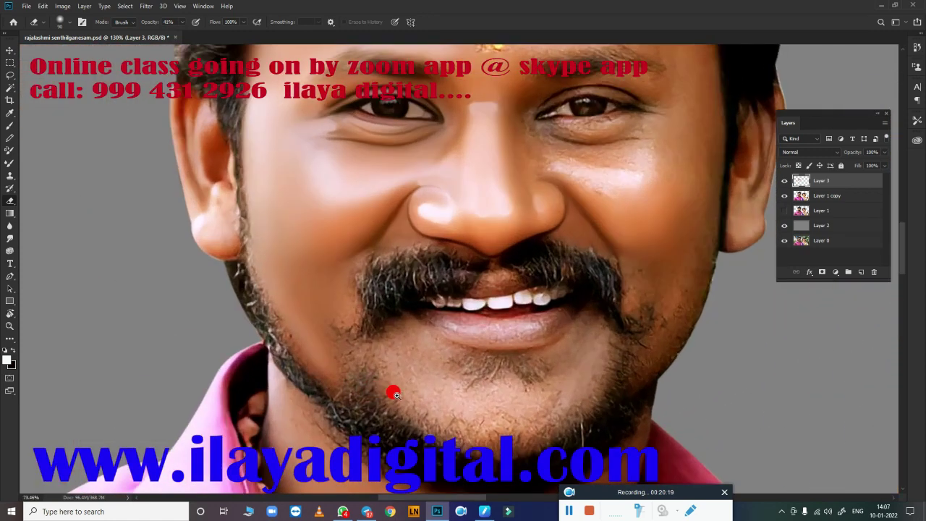
{"action": "scroll", "coordinate": [381, 341], "scroll_direction": "up", "scroll_amount": 2}
{"action": "key", "text": "ctrl+s"}
{"action": "scroll", "coordinate": [511, 254], "scroll_direction": "up", "scroll_amount": 3}
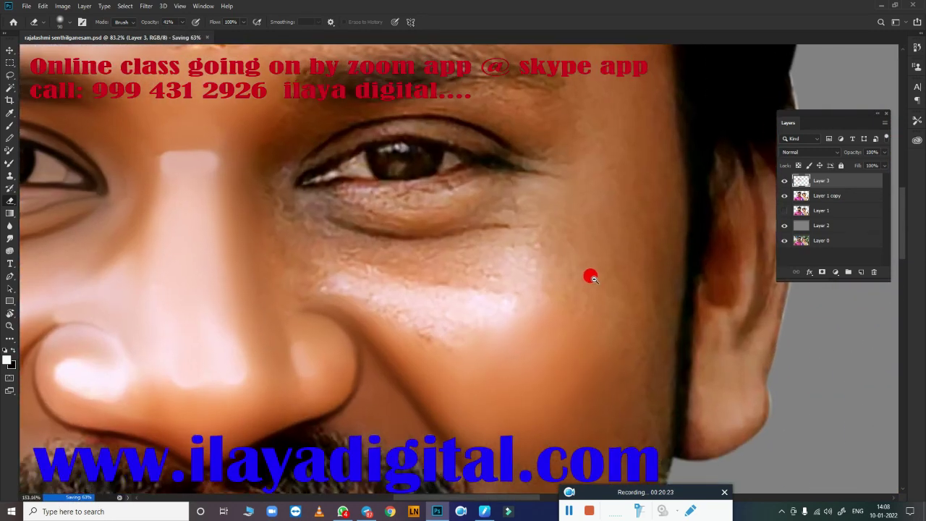
{"action": "mouse_move", "coordinate": [589, 273]}
{"action": "left_mouse_down"}
{"action": "mouse_move", "coordinate": [672, 324]}
{"action": "mouse_move", "coordinate": [472, 328]}
{"action": "mouse_move", "coordinate": [631, 306]}
{"action": "left_mouse_up"}
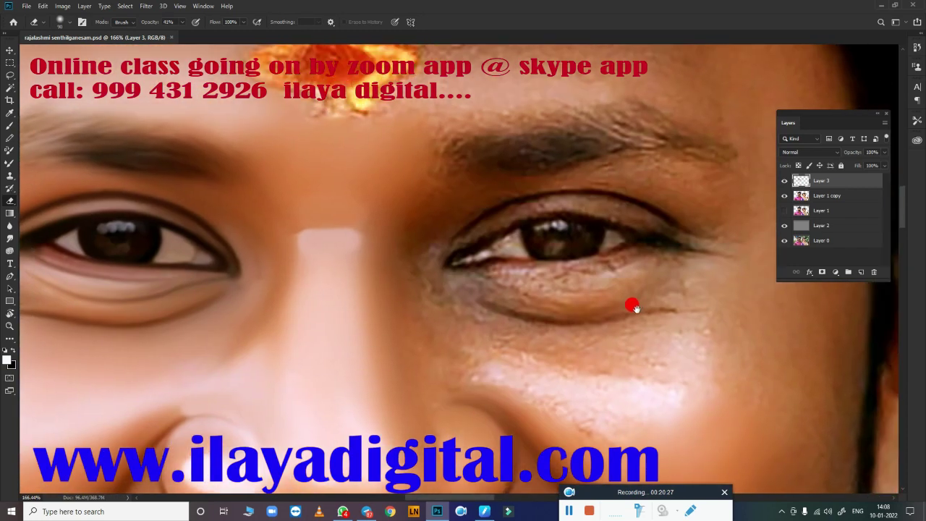
{"action": "scroll", "coordinate": [529, 304], "scroll_direction": "up", "scroll_amount": 3}
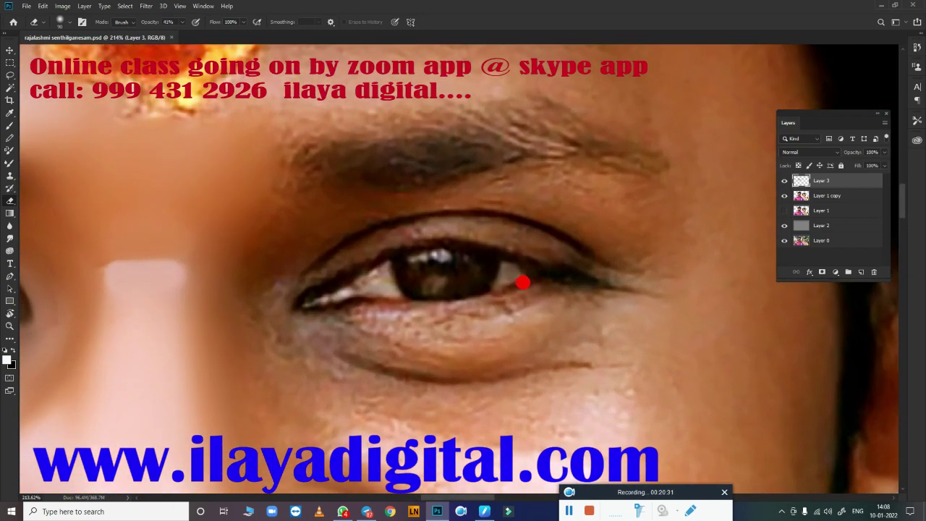
{"action": "scroll", "coordinate": [513, 279], "scroll_direction": "down", "scroll_amount": 3}
Step: Set up the Mixer Brush with sampled skin colour and the Very Wet, Light Mix preset
{"action": "key", "text": "b"}
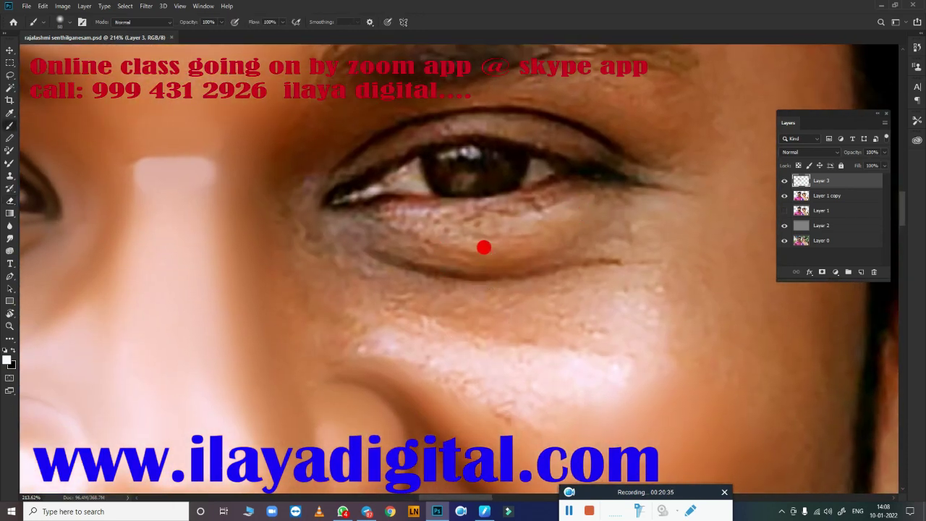
{"action": "scroll", "coordinate": [391, 229], "scroll_direction": "up", "scroll_amount": 2}
{"action": "right_click", "coordinate": [361, 218]}
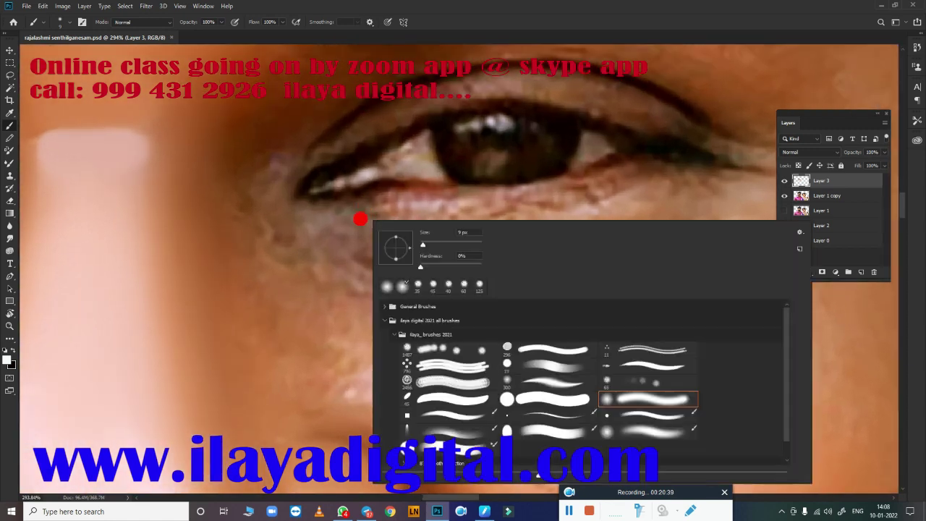
{"action": "key", "text": "shift+b"}
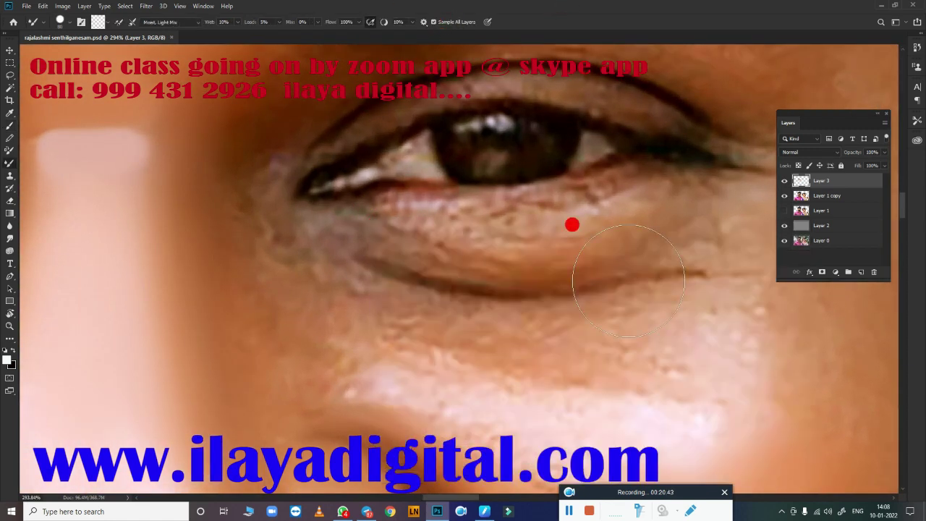
{"action": "key", "text": "F5"}
{"action": "key", "text": "F5"}
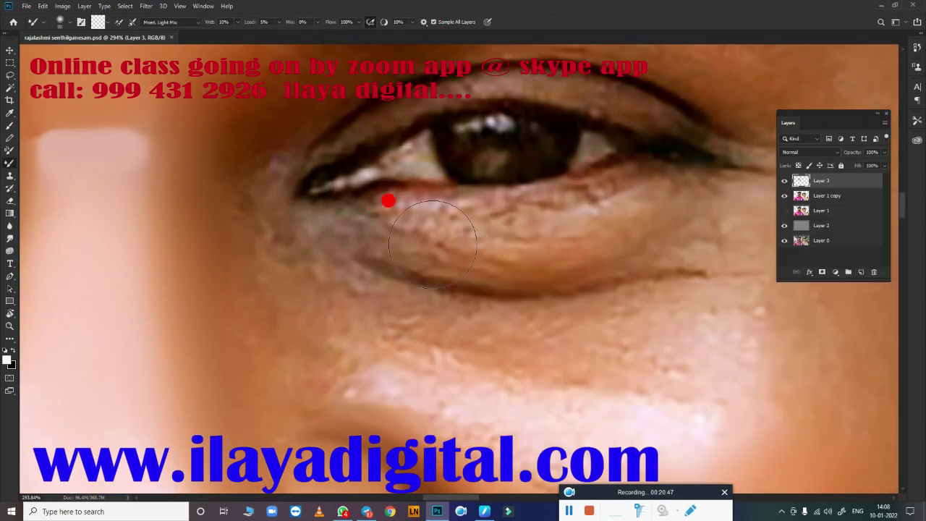
{"action": "left_click", "coordinate": [455, 337], "text": "alt"}
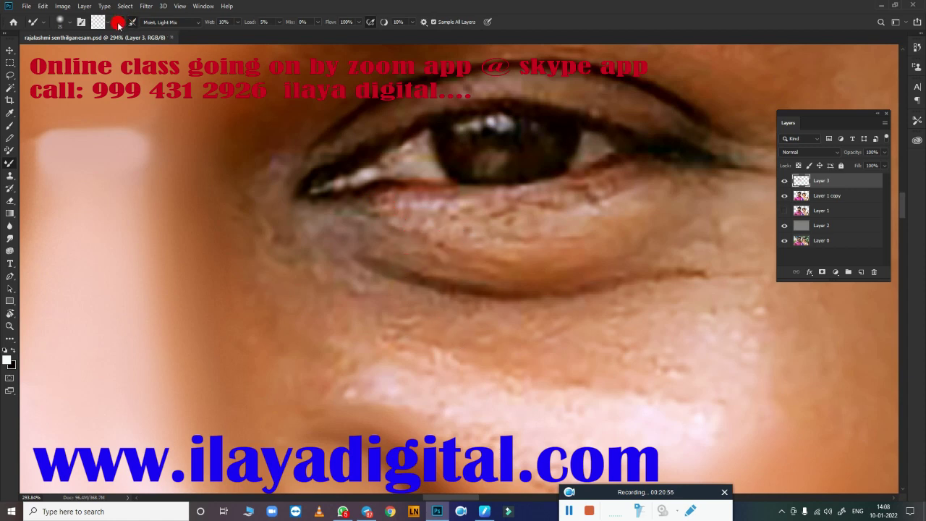
{"action": "left_click_drag", "start_coordinate": [509, 307], "coordinate": [542, 338]}
{"action": "left_click", "coordinate": [170, 21]}
{"action": "left_click", "coordinate": [181, 143]}
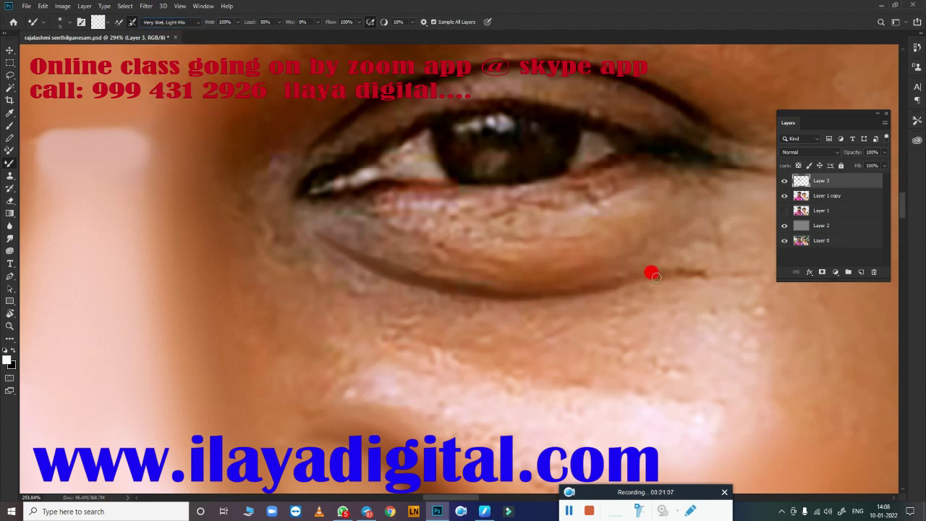
Step: Blend the skin along the lower eyelid with the mixer brush
{"action": "left_click_drag", "start_coordinate": [651, 274], "coordinate": [497, 314]}
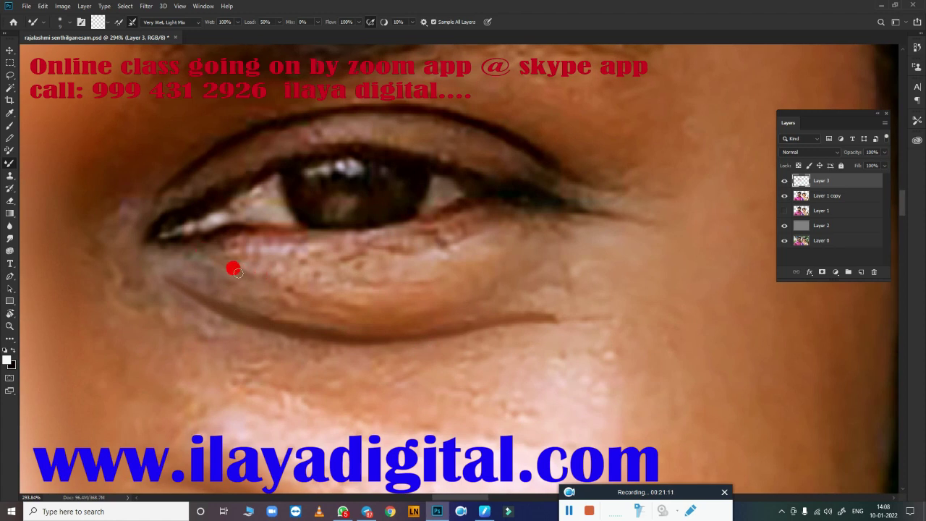
{"action": "mouse_move", "coordinate": [506, 220]}
{"action": "left_mouse_down"}
{"action": "mouse_move", "coordinate": [384, 248]}
{"action": "mouse_move", "coordinate": [185, 242]}
{"action": "left_mouse_up"}
{"action": "left_click_drag", "start_coordinate": [434, 309], "coordinate": [485, 317]}
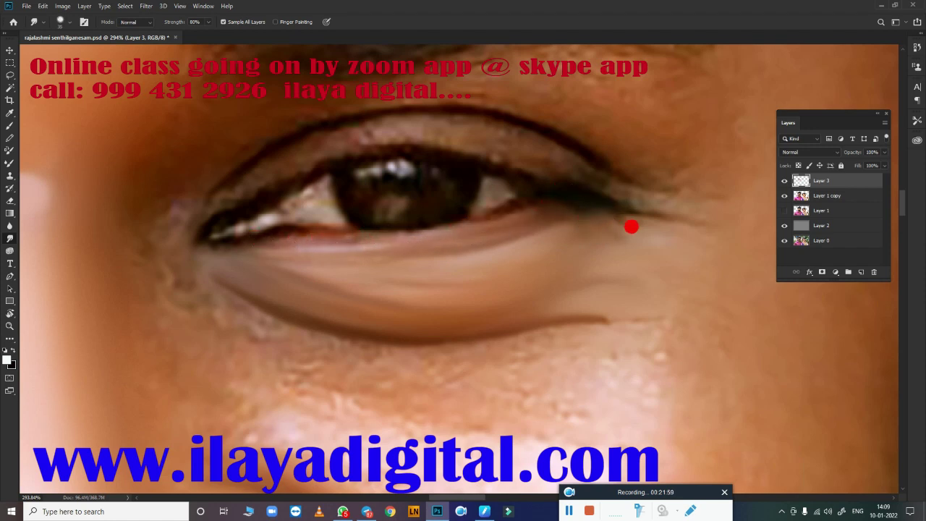
Step: Smudge the outer eye corner, cheek edge, outer eyeliner tip and upper eyelid crease
{"action": "left_click_drag", "start_coordinate": [620, 224], "coordinate": [575, 212]}
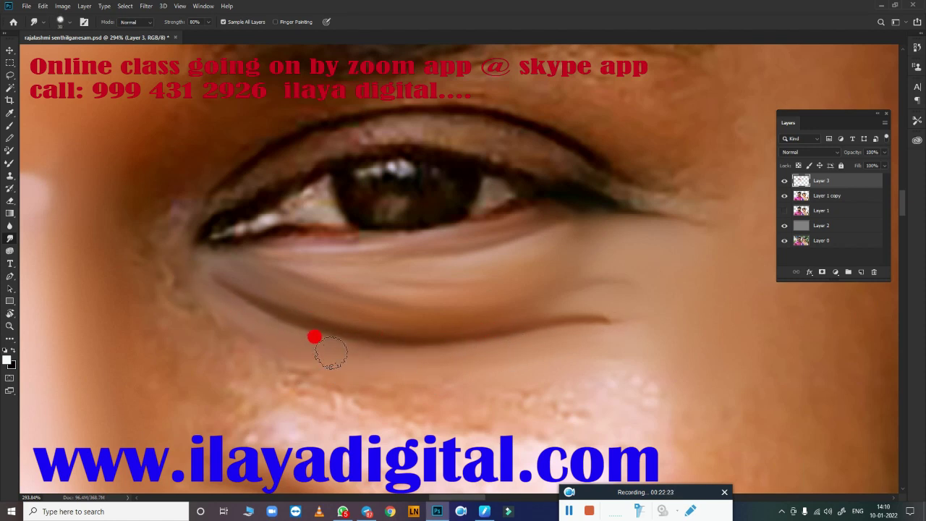
{"action": "left_click_drag", "start_coordinate": [347, 311], "coordinate": [285, 397]}
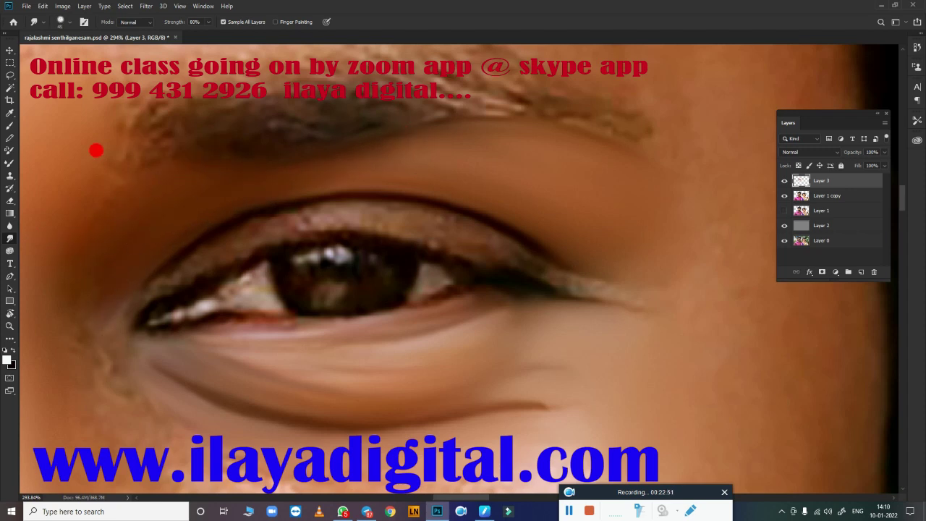
{"action": "left_click_drag", "start_coordinate": [95, 149], "coordinate": [85, 181]}
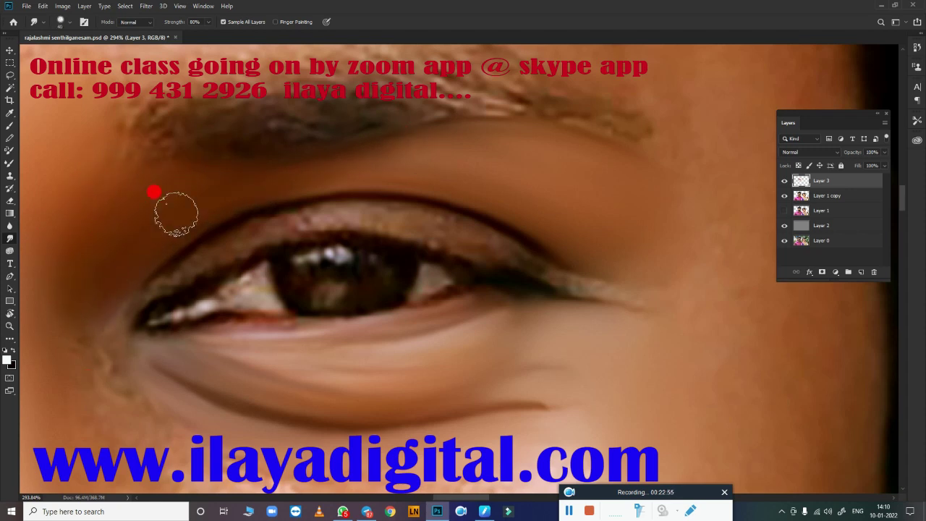
{"action": "left_click_drag", "start_coordinate": [589, 289], "coordinate": [550, 275]}
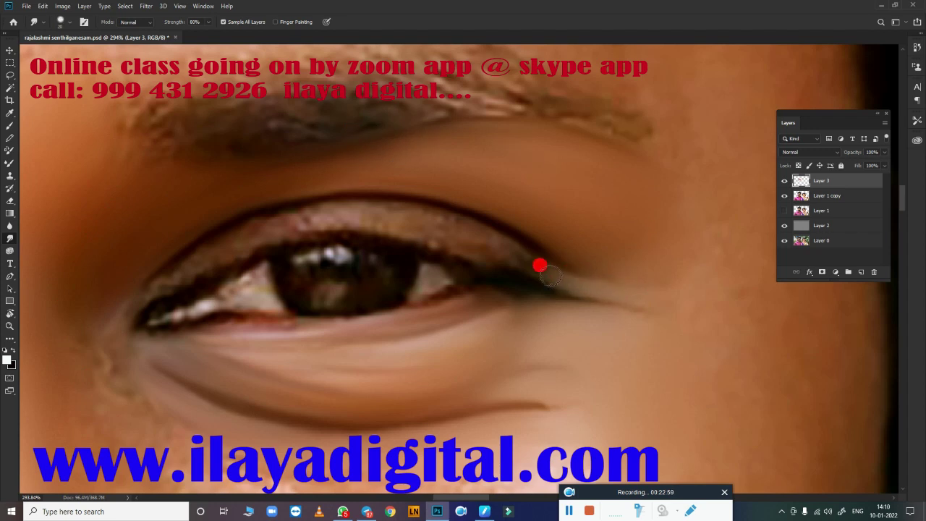
{"action": "left_click_drag", "start_coordinate": [450, 233], "coordinate": [603, 290]}
{"action": "mouse_move", "coordinate": [358, 217]}
{"action": "left_mouse_down"}
{"action": "mouse_move", "coordinate": [221, 252]}
{"action": "mouse_move", "coordinate": [289, 215]}
{"action": "mouse_move", "coordinate": [331, 224]}
{"action": "mouse_move", "coordinate": [382, 218]}
{"action": "left_mouse_up"}
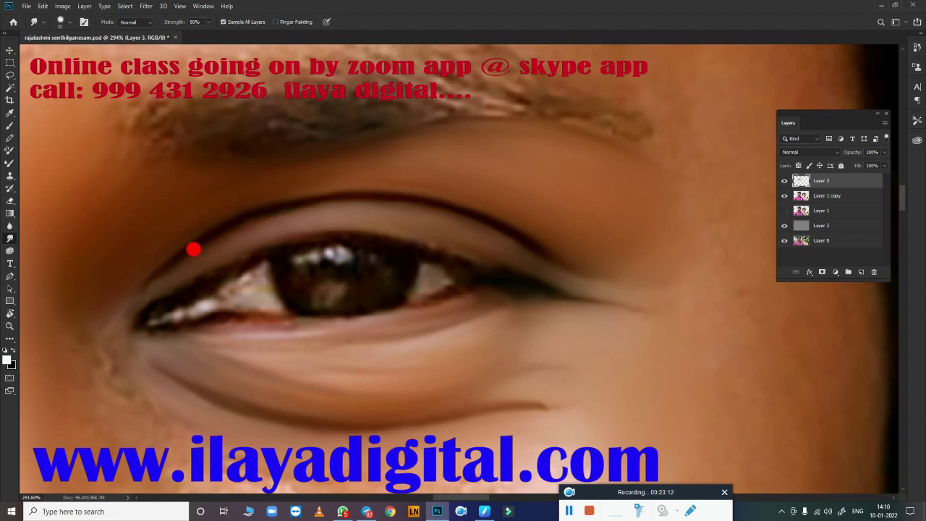
{"action": "mouse_move", "coordinate": [504, 374]}
{"action": "left_mouse_down"}
{"action": "mouse_move", "coordinate": [524, 266]}
{"action": "mouse_move", "coordinate": [591, 246]}
{"action": "mouse_move", "coordinate": [405, 239]}
{"action": "mouse_move", "coordinate": [426, 250]}
{"action": "mouse_move", "coordinate": [521, 258]}
{"action": "mouse_move", "coordinate": [441, 248]}
{"action": "mouse_move", "coordinate": [542, 244]}
{"action": "mouse_move", "coordinate": [333, 207]}
{"action": "mouse_move", "coordinate": [408, 319]}
{"action": "left_mouse_up"}
{"action": "scroll", "coordinate": [557, 389], "scroll_direction": "down", "scroll_amount": 3}
{"action": "scroll", "coordinate": [562, 354], "scroll_direction": "up", "scroll_amount": 2}
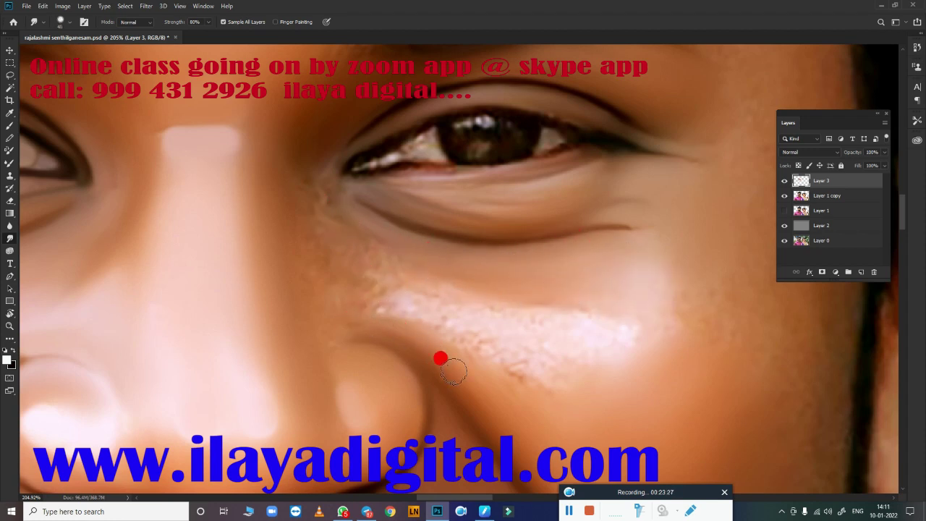
Step: With the Mixer Brush, darken the upper eyelid line and extend the outer-corner eyeliner
{"action": "key", "text": "b"}
{"action": "scroll", "coordinate": [448, 282], "scroll_direction": "up", "scroll_amount": 2}
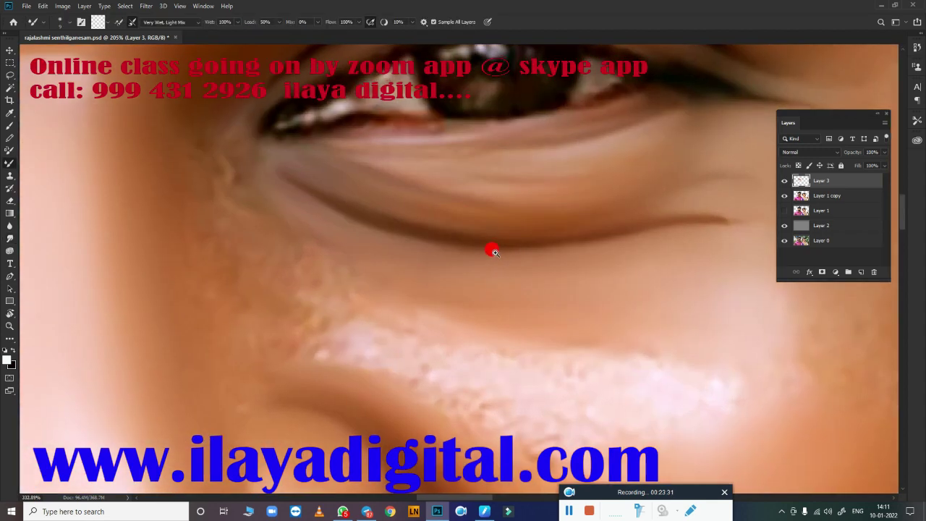
{"action": "scroll", "coordinate": [485, 253], "scroll_direction": "up", "scroll_amount": 3}
{"action": "scroll", "coordinate": [420, 232], "scroll_direction": "up", "scroll_amount": 2}
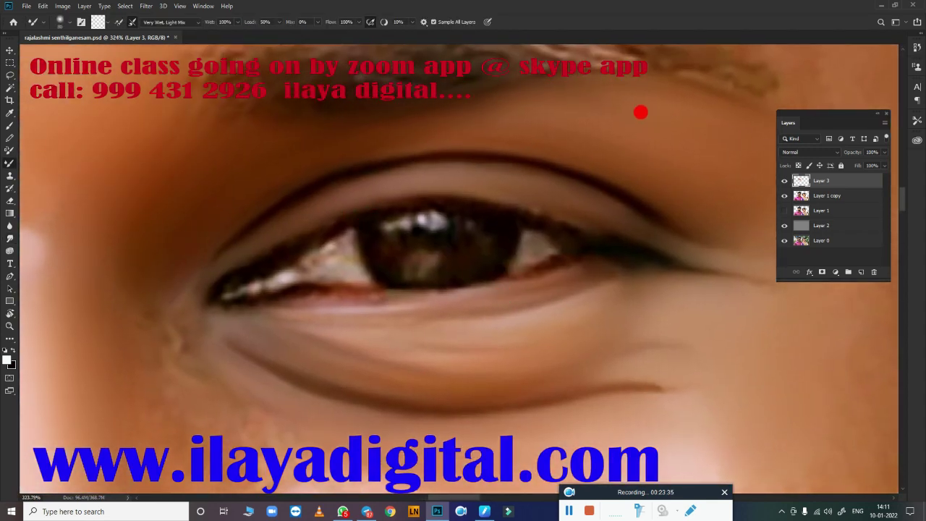
{"action": "left_click_drag", "start_coordinate": [849, 120], "coordinate": [874, 335]}
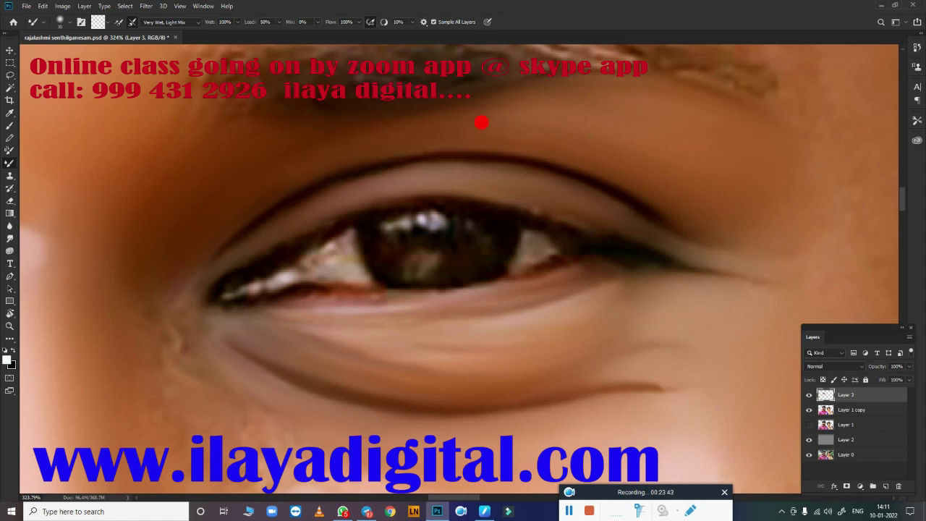
{"action": "left_click_drag", "start_coordinate": [208, 262], "coordinate": [265, 213]}
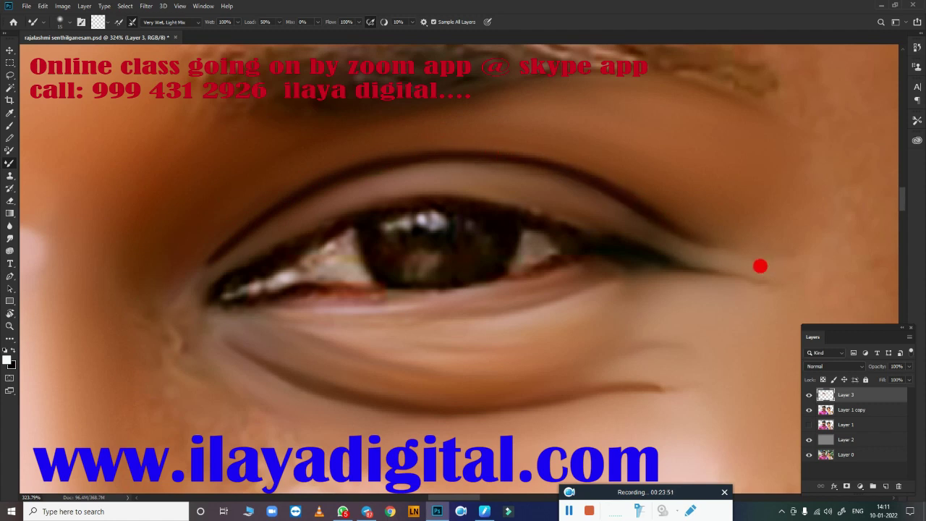
{"action": "left_click_drag", "start_coordinate": [761, 265], "coordinate": [639, 248]}
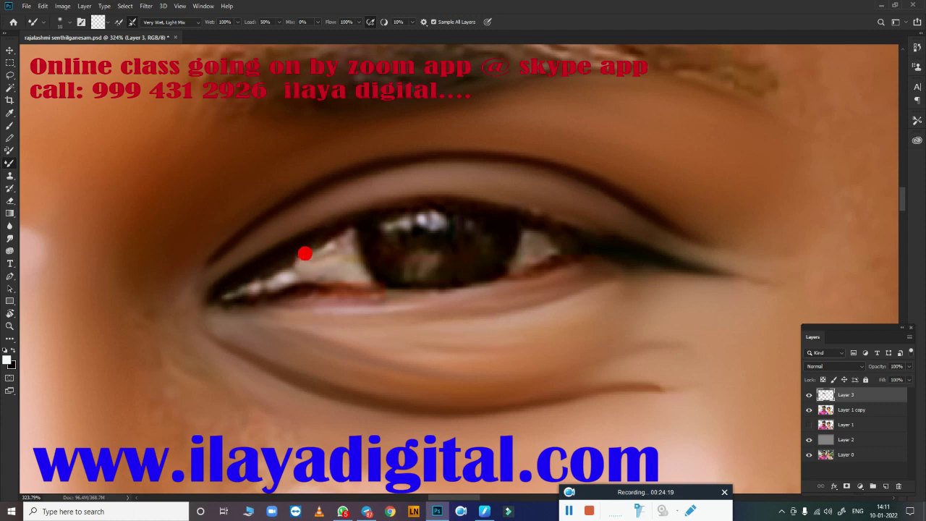
Step: Smooth the eye white, upper eyelid and lower lash line into even tones
{"action": "mouse_move", "coordinate": [309, 264]}
{"action": "left_mouse_down"}
{"action": "mouse_move", "coordinate": [329, 261]}
{"action": "mouse_move", "coordinate": [310, 242]}
{"action": "mouse_move", "coordinate": [329, 253]}
{"action": "mouse_move", "coordinate": [341, 238]}
{"action": "left_mouse_up"}
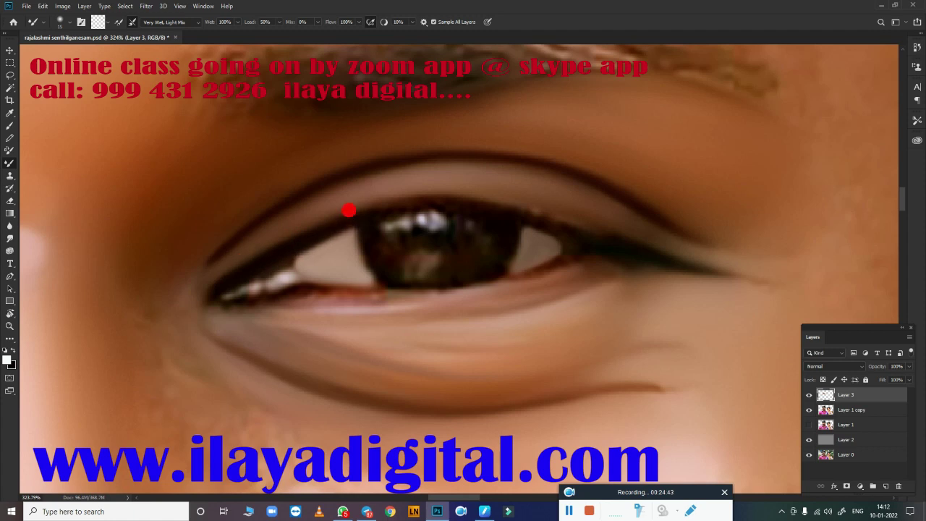
{"action": "mouse_move", "coordinate": [376, 212]}
{"action": "left_mouse_down"}
{"action": "mouse_move", "coordinate": [515, 215]}
{"action": "mouse_move", "coordinate": [641, 256]}
{"action": "mouse_move", "coordinate": [484, 204]}
{"action": "left_mouse_up"}
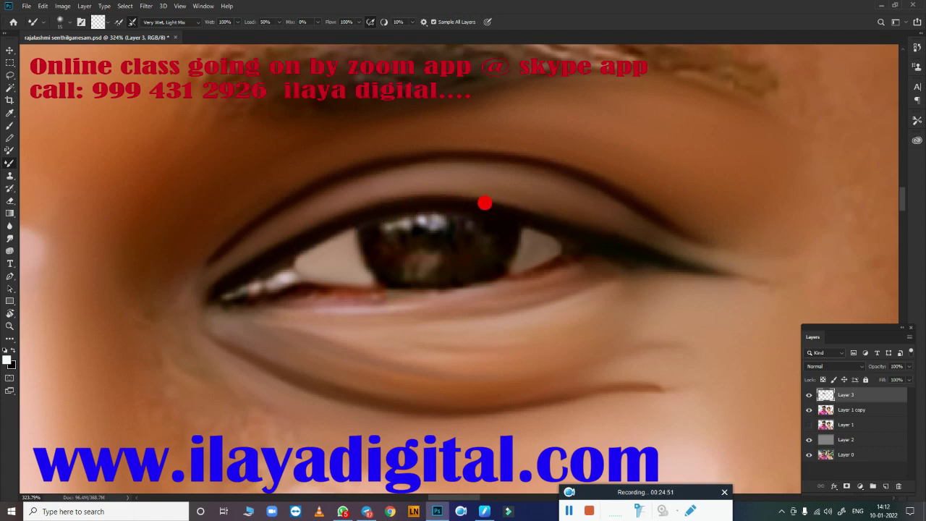
{"action": "left_click_drag", "start_coordinate": [576, 248], "coordinate": [425, 290]}
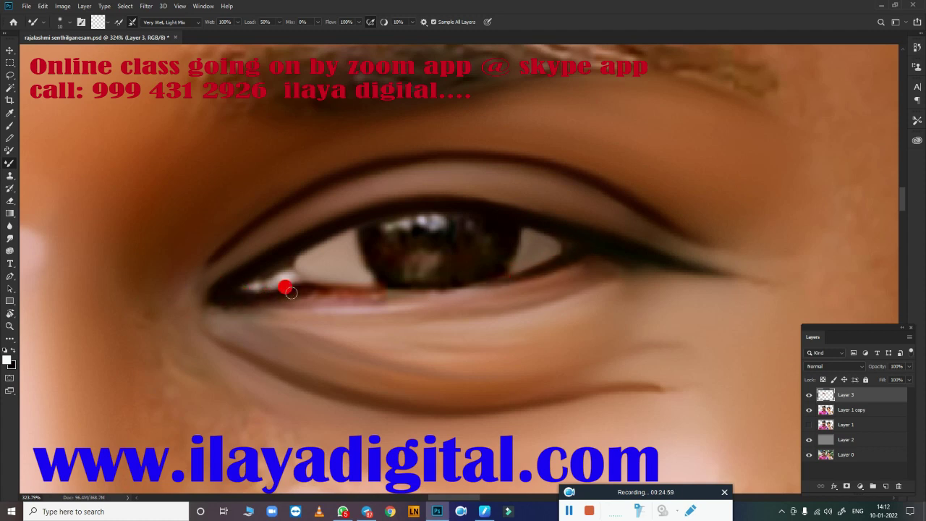
{"action": "mouse_move", "coordinate": [301, 289]}
{"action": "left_mouse_down"}
{"action": "mouse_move", "coordinate": [542, 263]}
{"action": "mouse_move", "coordinate": [344, 289]}
{"action": "mouse_move", "coordinate": [478, 282]}
{"action": "left_mouse_up"}
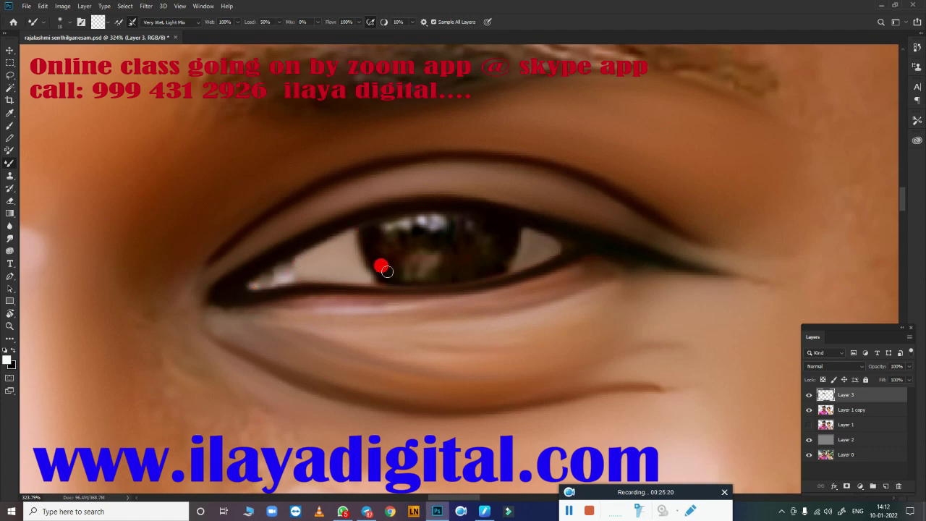
Step: Smudge the iris edges and blend the colours inside the iris at 80% strength
{"action": "key", "text": "r"}
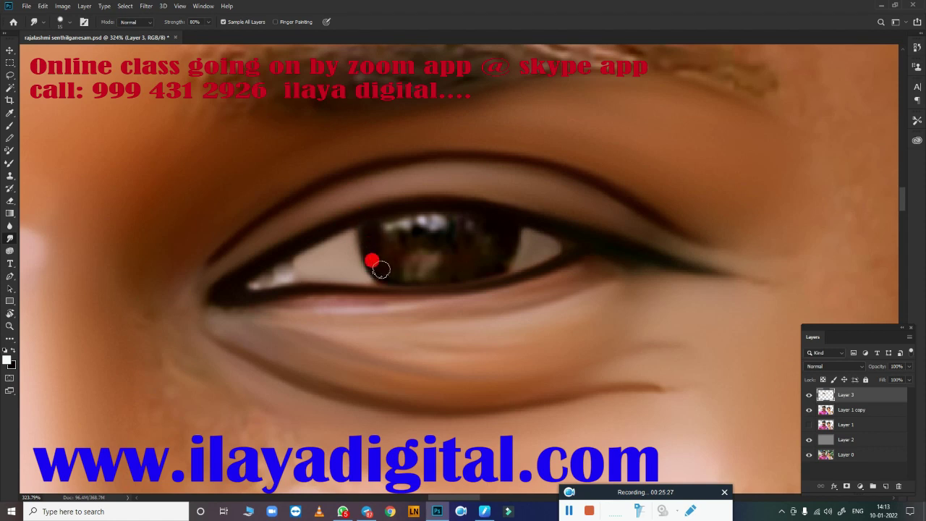
{"action": "left_click_drag", "start_coordinate": [380, 270], "coordinate": [506, 257]}
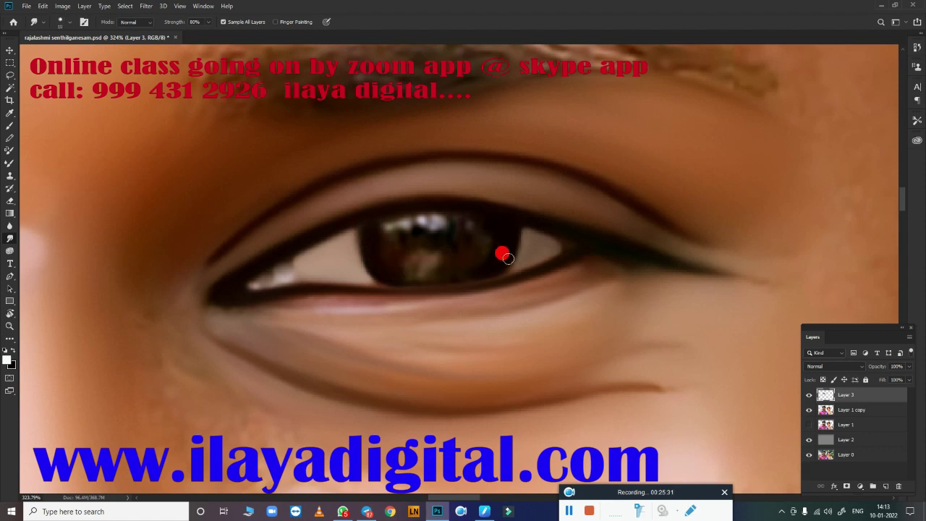
{"action": "left_click_drag", "start_coordinate": [372, 269], "coordinate": [437, 273]}
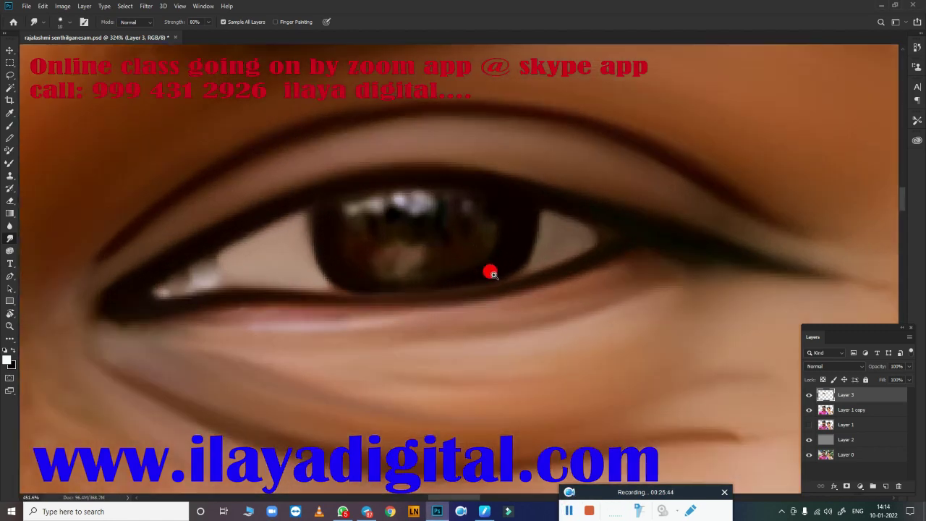
{"action": "scroll", "coordinate": [490, 269], "scroll_direction": "up", "scroll_amount": 3}
{"action": "left_click_drag", "start_coordinate": [346, 242], "coordinate": [333, 202]}
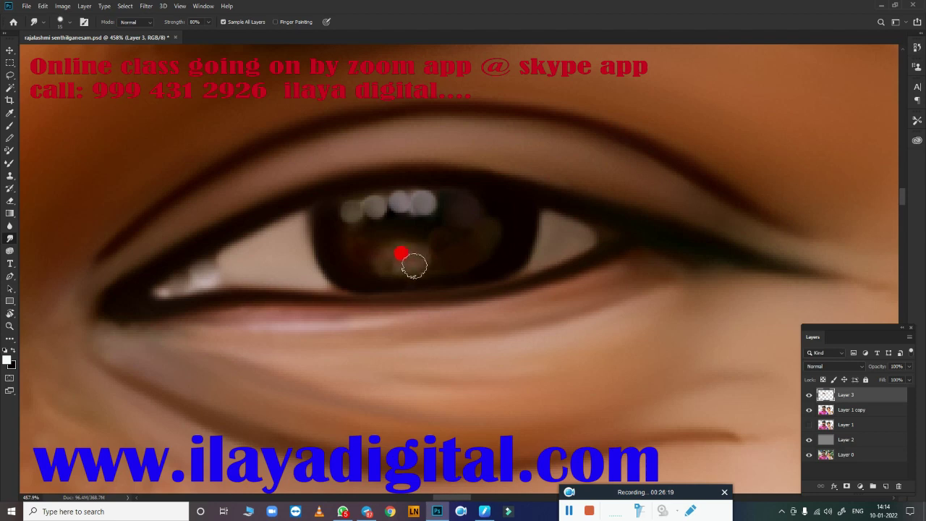
{"action": "mouse_move", "coordinate": [383, 262]}
{"action": "left_mouse_down"}
{"action": "mouse_move", "coordinate": [359, 254]}
{"action": "mouse_move", "coordinate": [381, 316]}
{"action": "left_mouse_up"}
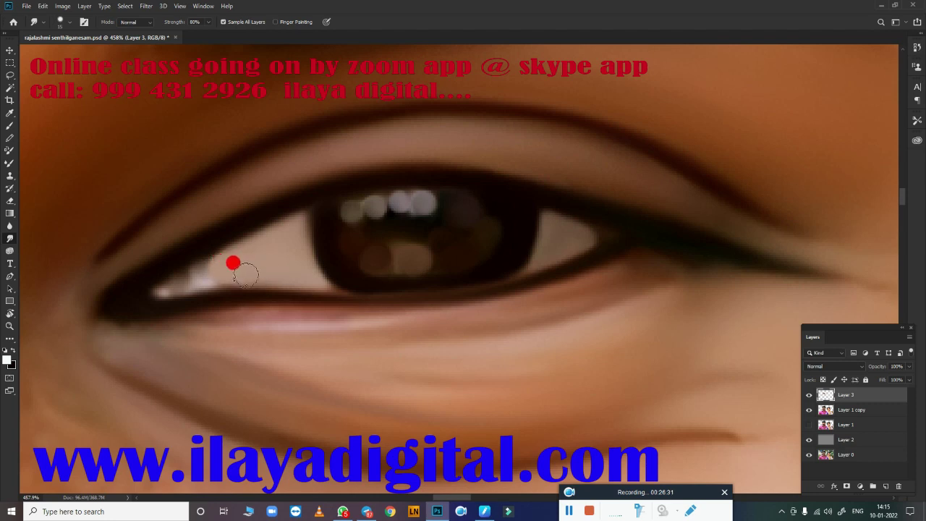
Step: Smooth the eye white near the lower lid, blur the lower lash line, and fit the face on screen
{"action": "left_click_drag", "start_coordinate": [244, 273], "coordinate": [265, 258]}
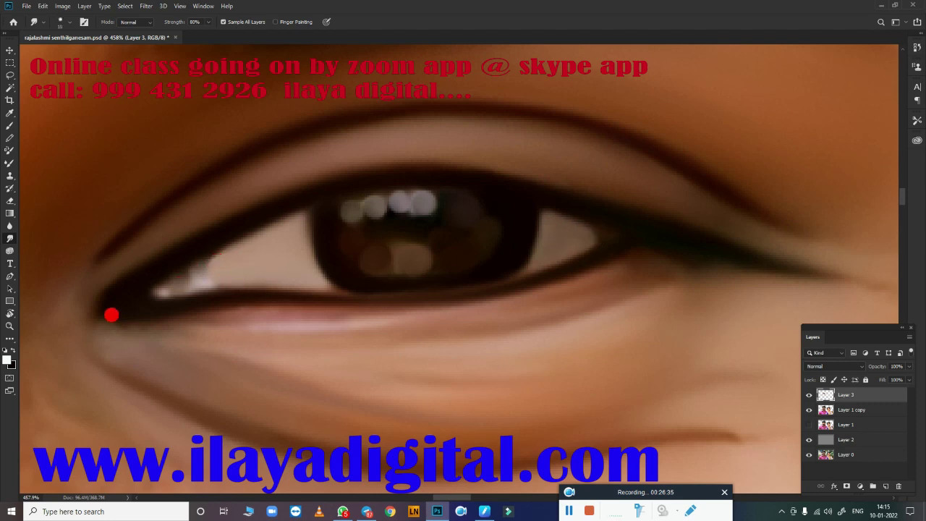
{"action": "left_click_drag", "start_coordinate": [121, 318], "coordinate": [416, 323]}
{"action": "key", "text": "ctrl+0"}
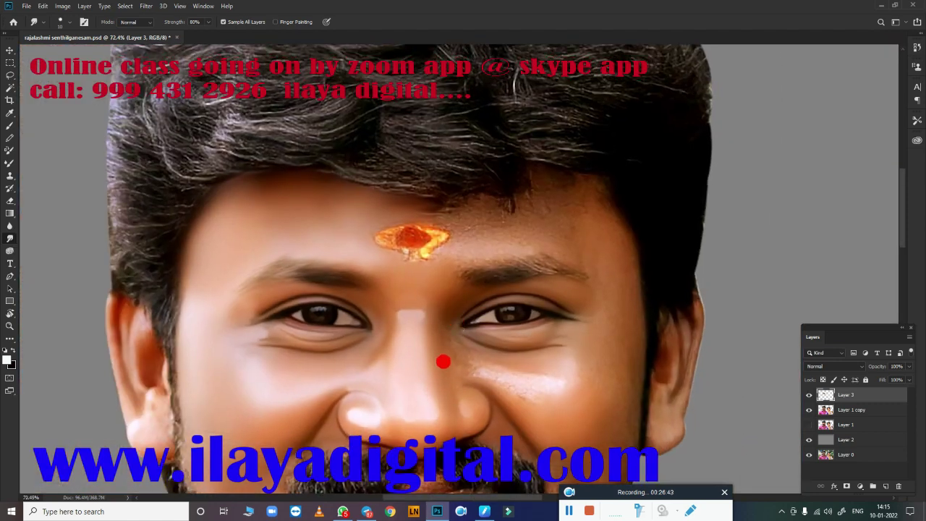
Step: Blend the lower-lid shading and darken the inner eye corner with the Mixer Brush
{"action": "scroll", "coordinate": [442, 361], "scroll_direction": "up", "scroll_amount": 3}
{"action": "scroll", "coordinate": [548, 275], "scroll_direction": "down", "scroll_amount": 1}
{"action": "scroll", "coordinate": [483, 305], "scroll_direction": "up", "scroll_amount": 2}
{"action": "key", "text": "b"}
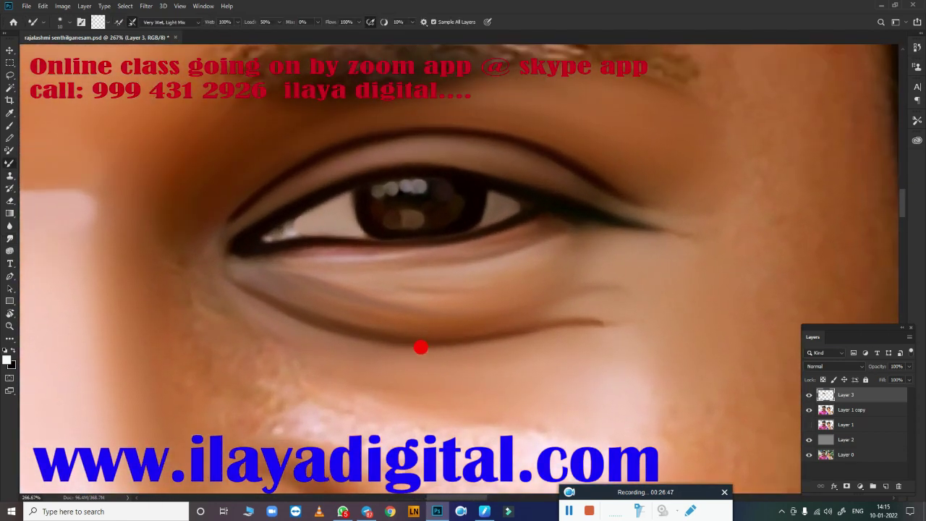
{"action": "left_click_drag", "start_coordinate": [237, 272], "coordinate": [337, 309]}
{"action": "left_click_drag", "start_coordinate": [593, 301], "coordinate": [585, 254]}
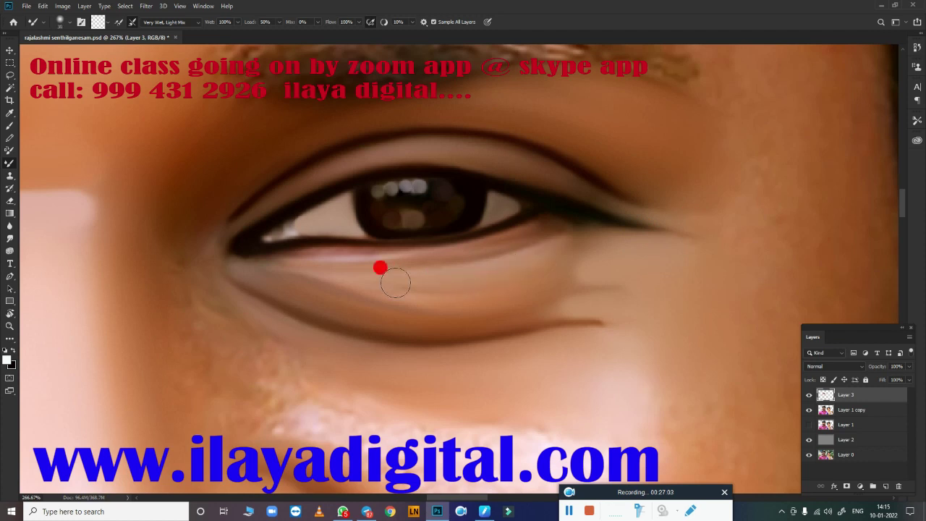
{"action": "left_click_drag", "start_coordinate": [520, 244], "coordinate": [530, 244]}
{"action": "mouse_move", "coordinate": [446, 245]}
{"action": "left_mouse_down"}
{"action": "mouse_move", "coordinate": [473, 287]}
{"action": "mouse_move", "coordinate": [310, 264]}
{"action": "left_mouse_up"}
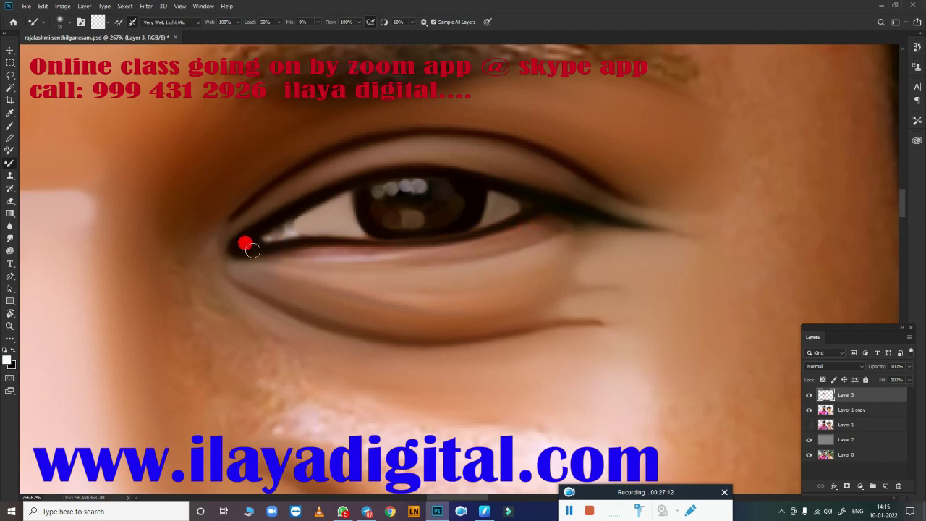
{"action": "left_click_drag", "start_coordinate": [252, 250], "coordinate": [283, 241]}
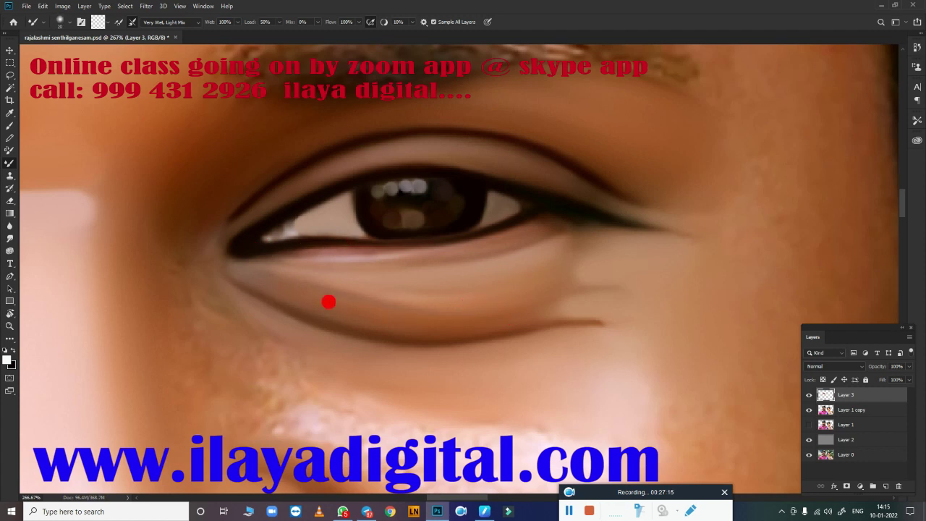
Step: Blend the speckled bright cheek skin under the eye with the mixer brush
{"action": "left_click_drag", "start_coordinate": [602, 294], "coordinate": [460, 258]}
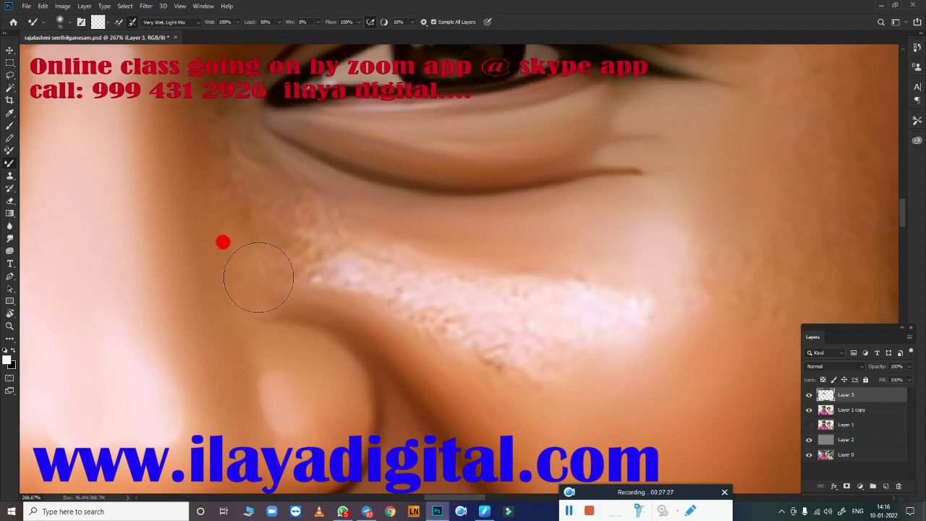
{"action": "left_click_drag", "start_coordinate": [236, 217], "coordinate": [280, 228]}
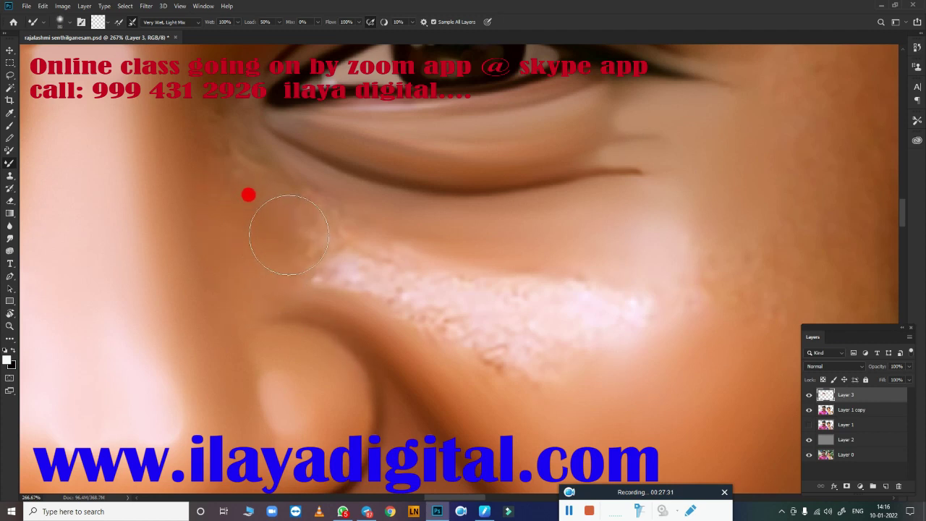
{"action": "left_click_drag", "start_coordinate": [236, 154], "coordinate": [237, 109]}
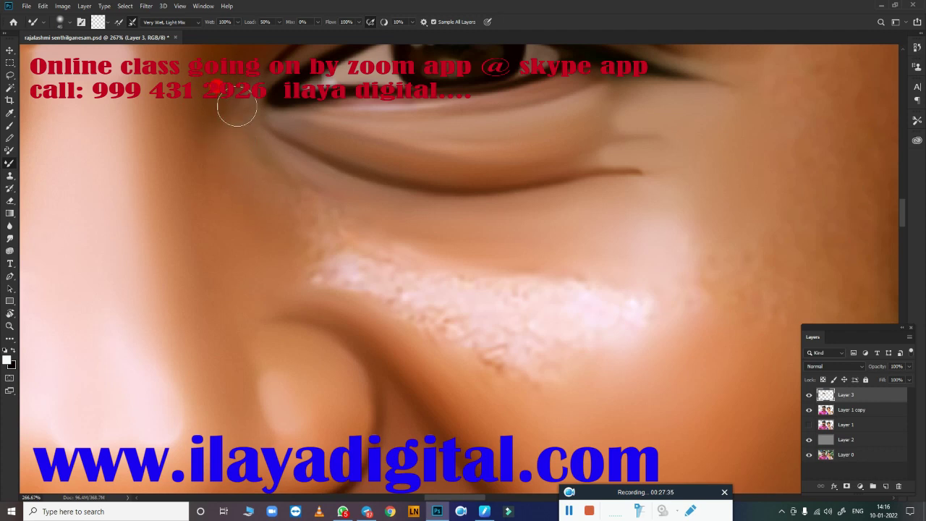
{"action": "mouse_move", "coordinate": [241, 153]}
{"action": "left_mouse_down"}
{"action": "mouse_move", "coordinate": [337, 230]}
{"action": "mouse_move", "coordinate": [304, 244]}
{"action": "mouse_move", "coordinate": [366, 259]}
{"action": "left_mouse_up"}
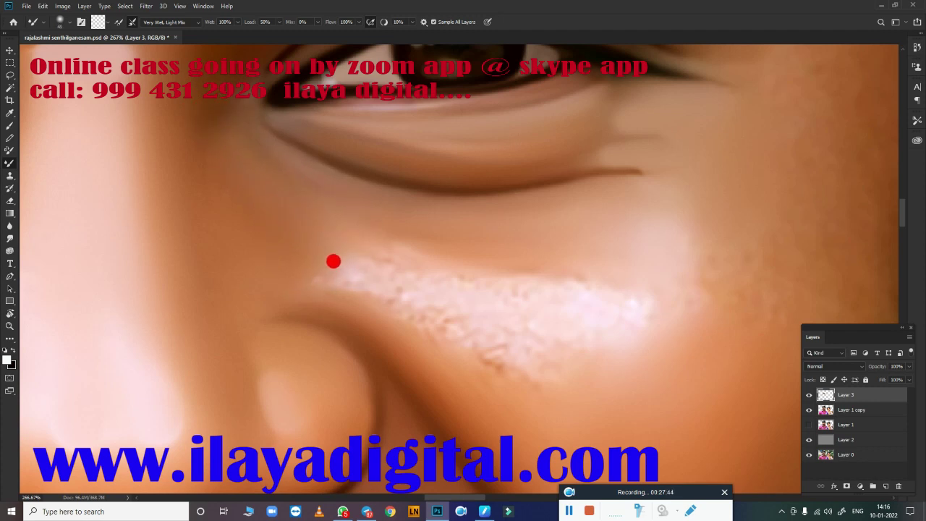
{"action": "left_click_drag", "start_coordinate": [530, 318], "coordinate": [459, 251]}
Step: Smudge the white under-eye patch, then blend it into the skin with the mixer brush
{"action": "key", "text": "r"}
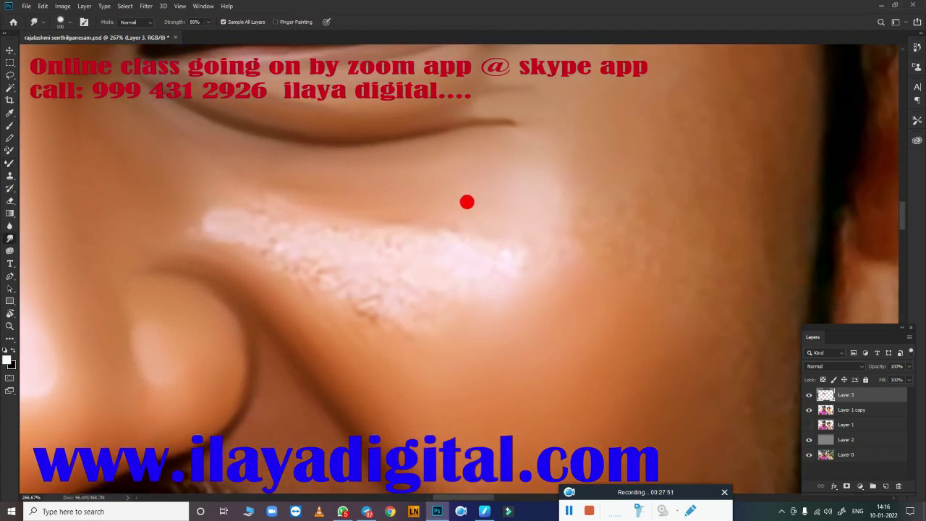
{"action": "mouse_move", "coordinate": [467, 202]}
{"action": "left_mouse_down"}
{"action": "mouse_move", "coordinate": [461, 171]}
{"action": "mouse_move", "coordinate": [392, 232]}
{"action": "mouse_move", "coordinate": [266, 199]}
{"action": "left_mouse_up"}
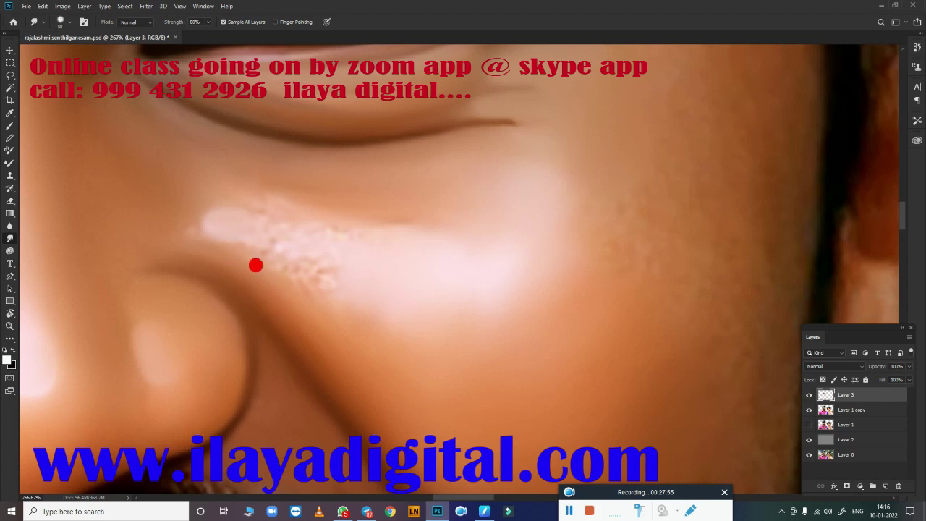
{"action": "mouse_move", "coordinate": [256, 265]}
{"action": "left_mouse_down"}
{"action": "mouse_move", "coordinate": [321, 287]}
{"action": "mouse_move", "coordinate": [298, 211]}
{"action": "mouse_move", "coordinate": [328, 252]}
{"action": "mouse_move", "coordinate": [230, 186]}
{"action": "mouse_move", "coordinate": [176, 181]}
{"action": "mouse_move", "coordinate": [250, 209]}
{"action": "left_mouse_up"}
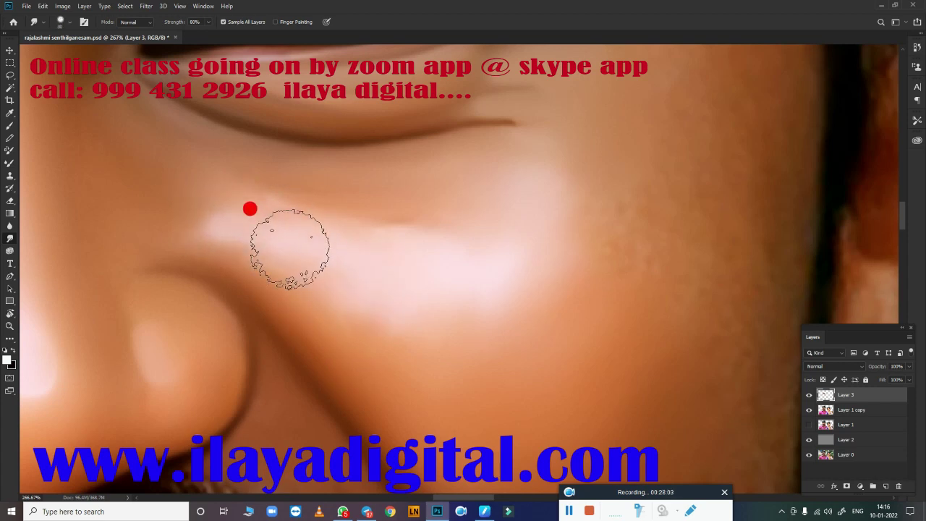
{"action": "key", "text": "b"}
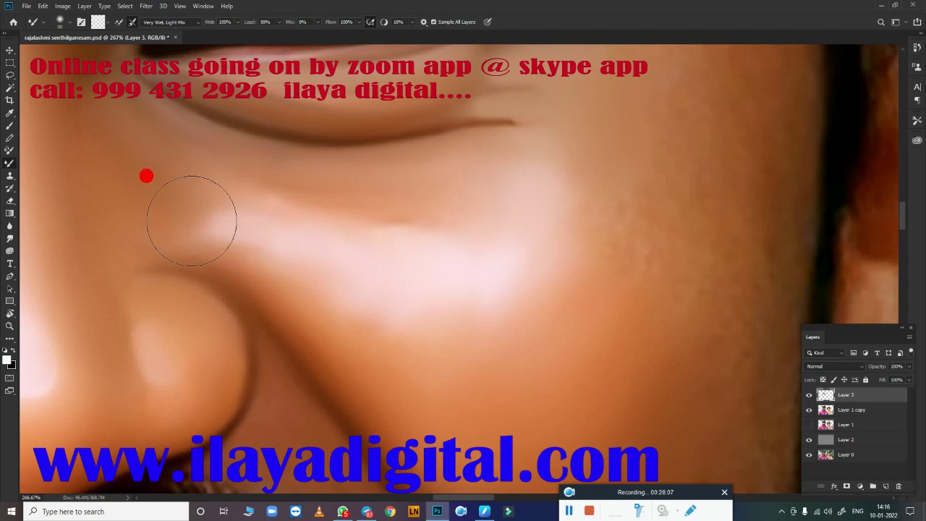
{"action": "mouse_move", "coordinate": [146, 176]}
{"action": "left_mouse_down"}
{"action": "mouse_move", "coordinate": [238, 188]}
{"action": "mouse_move", "coordinate": [297, 162]}
{"action": "mouse_move", "coordinate": [406, 173]}
{"action": "mouse_move", "coordinate": [499, 158]}
{"action": "mouse_move", "coordinate": [517, 149]}
{"action": "mouse_move", "coordinate": [517, 113]}
{"action": "mouse_move", "coordinate": [457, 242]}
{"action": "mouse_move", "coordinate": [450, 230]}
{"action": "mouse_move", "coordinate": [311, 234]}
{"action": "mouse_move", "coordinate": [353, 234]}
{"action": "mouse_move", "coordinate": [366, 208]}
{"action": "mouse_move", "coordinate": [443, 176]}
{"action": "mouse_move", "coordinate": [192, 180]}
{"action": "mouse_move", "coordinate": [248, 207]}
{"action": "mouse_move", "coordinate": [252, 201]}
{"action": "mouse_move", "coordinate": [188, 184]}
{"action": "mouse_move", "coordinate": [171, 188]}
{"action": "left_mouse_up"}
{"action": "mouse_move", "coordinate": [615, 337]}
{"action": "left_mouse_down"}
{"action": "mouse_move", "coordinate": [600, 307]}
{"action": "mouse_move", "coordinate": [462, 293]}
{"action": "left_mouse_up"}
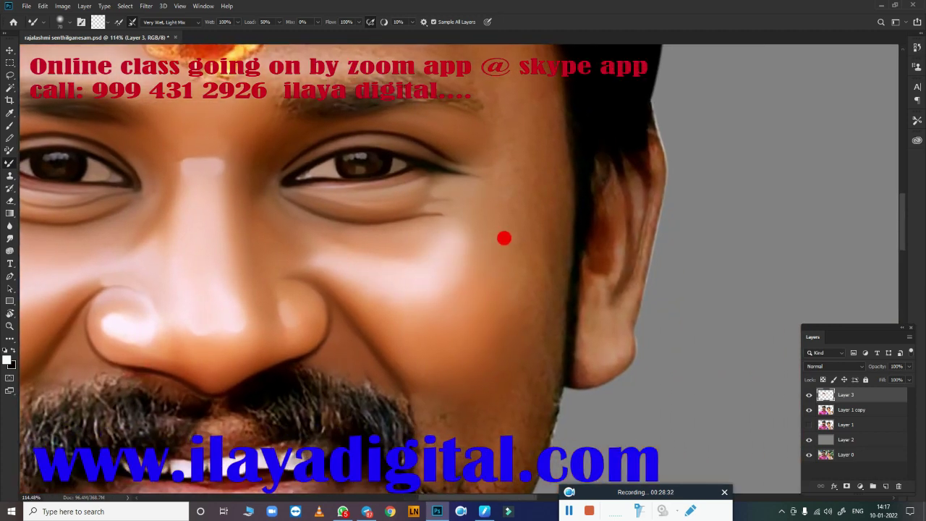
Step: Enlarge the smudge brush to 250 and soften the cheek highlight with the mixer brush
{"action": "mouse_move", "coordinate": [504, 238]}
{"action": "left_mouse_down"}
{"action": "mouse_move", "coordinate": [539, 217]}
{"action": "mouse_move", "coordinate": [472, 283]}
{"action": "left_mouse_up"}
{"action": "key", "text": "r"}
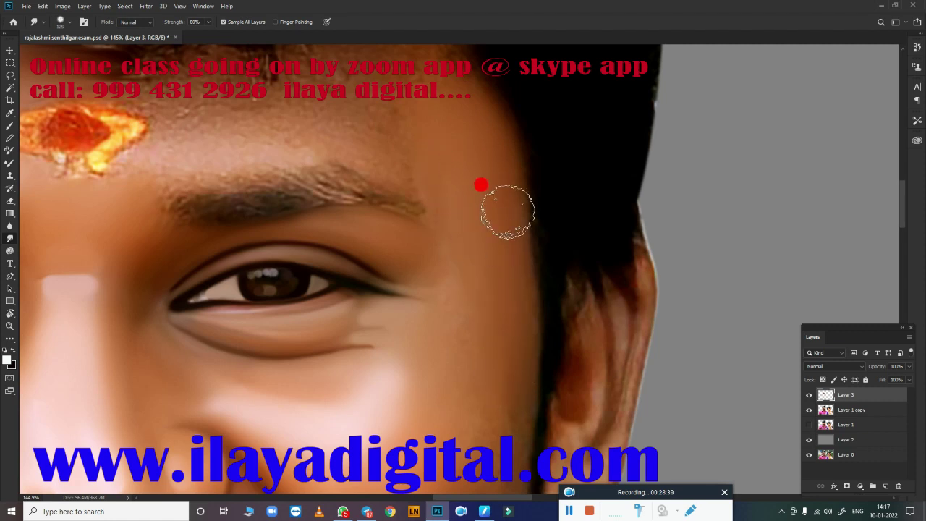
{"action": "left_click_drag", "start_coordinate": [468, 358], "coordinate": [468, 195]}
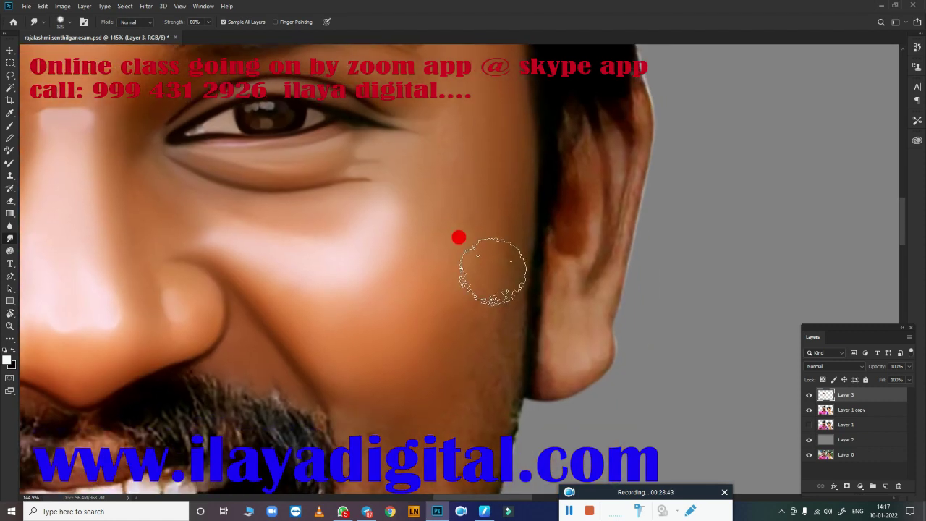
{"action": "key", "text": "bracketright"}
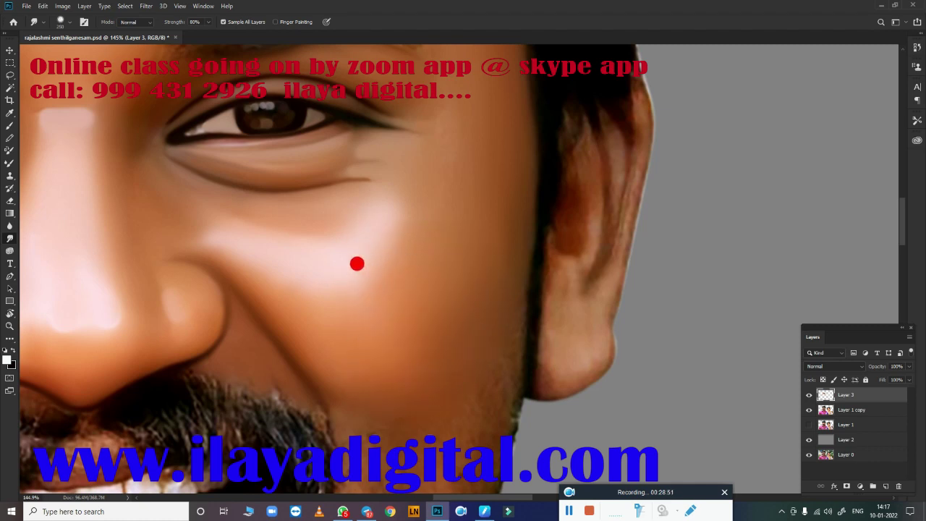
{"action": "key", "text": "b"}
{"action": "mouse_move", "coordinate": [324, 274]}
{"action": "left_mouse_down"}
{"action": "mouse_move", "coordinate": [310, 274]}
{"action": "mouse_move", "coordinate": [450, 197]}
{"action": "mouse_move", "coordinate": [472, 136]}
{"action": "left_mouse_up"}
Step: Blend the forehead skin below the hairline with a 150 px mixer brush
{"action": "key", "text": "bracketright"}
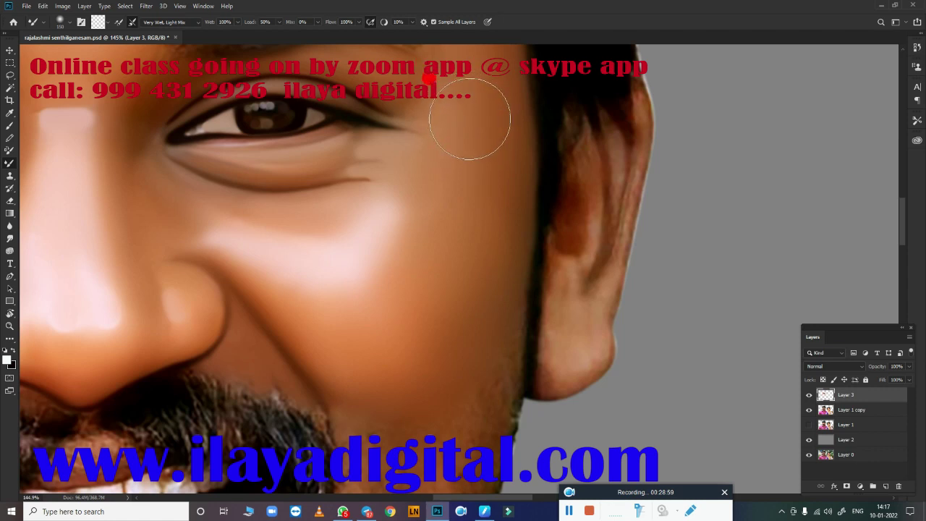
{"action": "mouse_move", "coordinate": [441, 201]}
{"action": "left_mouse_down"}
{"action": "mouse_move", "coordinate": [486, 238]}
{"action": "mouse_move", "coordinate": [464, 224]}
{"action": "mouse_move", "coordinate": [412, 266]}
{"action": "left_mouse_up"}
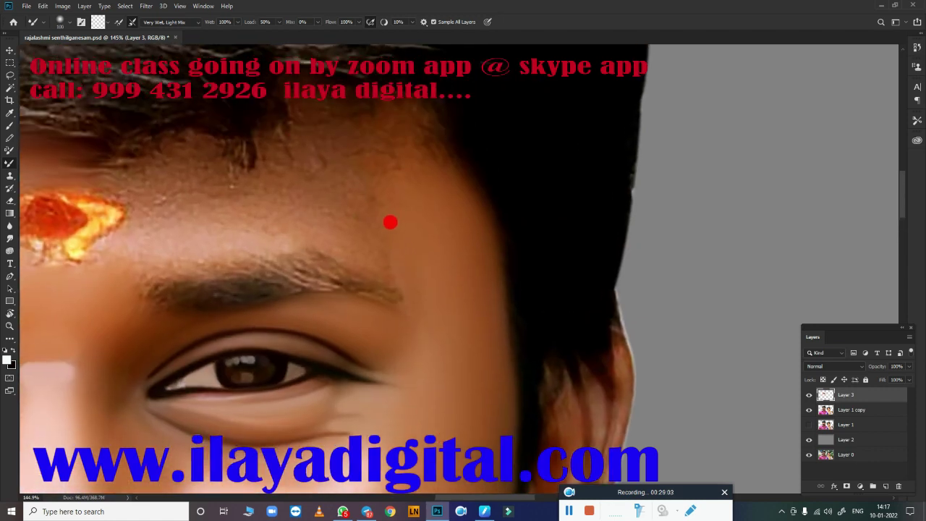
{"action": "mouse_move", "coordinate": [390, 222]}
{"action": "left_mouse_down"}
{"action": "mouse_move", "coordinate": [440, 296]}
{"action": "mouse_move", "coordinate": [424, 178]}
{"action": "mouse_move", "coordinate": [367, 137]}
{"action": "mouse_move", "coordinate": [385, 143]}
{"action": "mouse_move", "coordinate": [314, 176]}
{"action": "mouse_move", "coordinate": [448, 257]}
{"action": "mouse_move", "coordinate": [440, 213]}
{"action": "mouse_move", "coordinate": [414, 181]}
{"action": "mouse_move", "coordinate": [454, 222]}
{"action": "mouse_move", "coordinate": [430, 200]}
{"action": "mouse_move", "coordinate": [516, 186]}
{"action": "mouse_move", "coordinate": [537, 193]}
{"action": "mouse_move", "coordinate": [568, 231]}
{"action": "mouse_move", "coordinate": [558, 186]}
{"action": "mouse_move", "coordinate": [422, 176]}
{"action": "mouse_move", "coordinate": [455, 172]}
{"action": "mouse_move", "coordinate": [516, 186]}
{"action": "mouse_move", "coordinate": [479, 196]}
{"action": "mouse_move", "coordinate": [550, 200]}
{"action": "mouse_move", "coordinate": [583, 160]}
{"action": "left_mouse_up"}
{"action": "mouse_move", "coordinate": [541, 119]}
{"action": "left_mouse_down"}
{"action": "mouse_move", "coordinate": [606, 184]}
{"action": "mouse_move", "coordinate": [649, 316]}
{"action": "mouse_move", "coordinate": [608, 89]}
{"action": "mouse_move", "coordinate": [401, 172]}
{"action": "left_mouse_up"}
{"action": "mouse_move", "coordinate": [265, 204]}
{"action": "left_mouse_down"}
{"action": "mouse_move", "coordinate": [360, 165]}
{"action": "mouse_move", "coordinate": [368, 124]}
{"action": "mouse_move", "coordinate": [169, 202]}
{"action": "mouse_move", "coordinate": [222, 205]}
{"action": "mouse_move", "coordinate": [250, 184]}
{"action": "mouse_move", "coordinate": [237, 186]}
{"action": "mouse_move", "coordinate": [308, 190]}
{"action": "mouse_move", "coordinate": [265, 184]}
{"action": "mouse_move", "coordinate": [148, 202]}
{"action": "mouse_move", "coordinate": [87, 196]}
{"action": "left_mouse_up"}
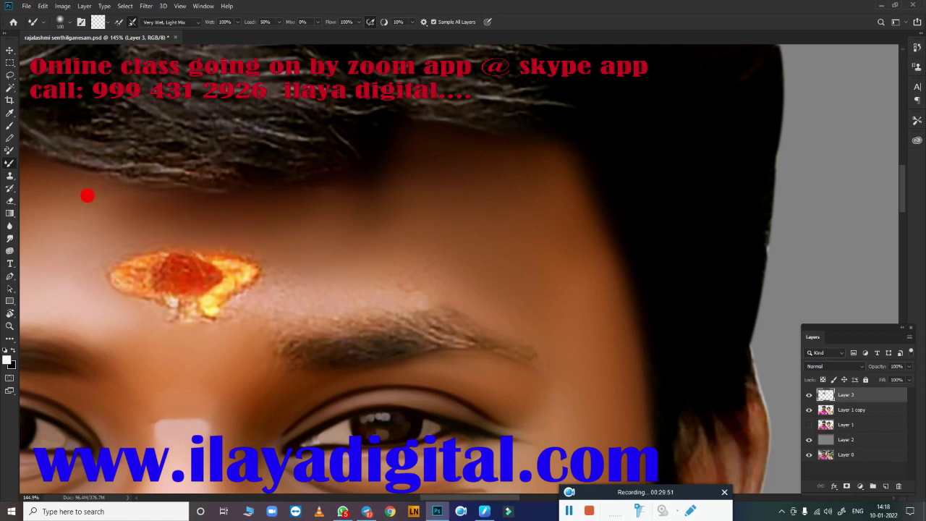
{"action": "mouse_move", "coordinate": [361, 202]}
{"action": "left_mouse_down"}
{"action": "mouse_move", "coordinate": [369, 152]}
{"action": "mouse_move", "coordinate": [269, 198]}
{"action": "mouse_move", "coordinate": [480, 149]}
{"action": "mouse_move", "coordinate": [352, 144]}
{"action": "mouse_move", "coordinate": [248, 256]}
{"action": "mouse_move", "coordinate": [286, 224]}
{"action": "mouse_move", "coordinate": [413, 263]}
{"action": "mouse_move", "coordinate": [312, 253]}
{"action": "mouse_move", "coordinate": [253, 316]}
{"action": "mouse_move", "coordinate": [278, 316]}
{"action": "mouse_move", "coordinate": [238, 325]}
{"action": "mouse_move", "coordinate": [256, 311]}
{"action": "mouse_move", "coordinate": [364, 292]}
{"action": "mouse_move", "coordinate": [464, 293]}
{"action": "mouse_move", "coordinate": [453, 252]}
{"action": "left_mouse_up"}
{"action": "key", "text": "bracketright"}
{"action": "key", "text": "bracketright"}
Step: Smudge away the whitish streak and soften the start of the eyebrow
{"action": "key", "text": "r"}
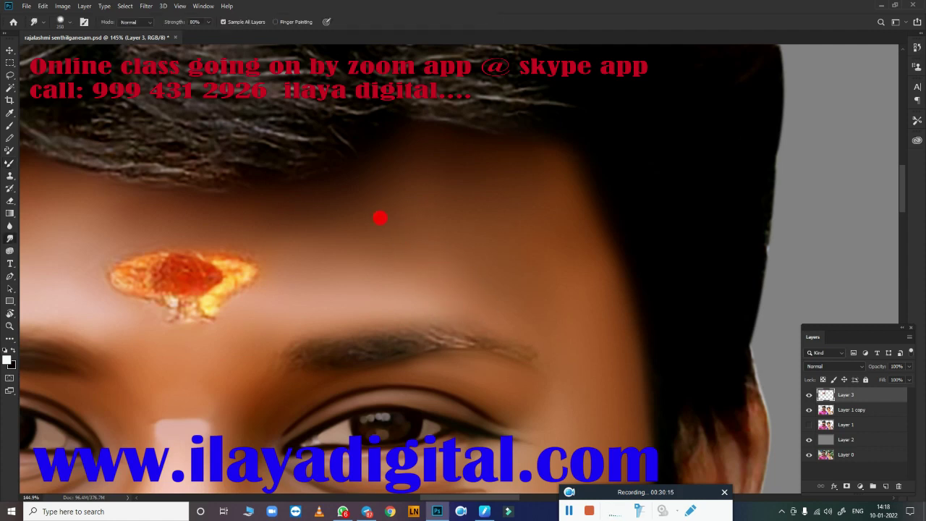
{"action": "scroll", "coordinate": [434, 246], "scroll_direction": "up", "scroll_amount": 3}
{"action": "scroll", "coordinate": [419, 203], "scroll_direction": "down", "scroll_amount": 2}
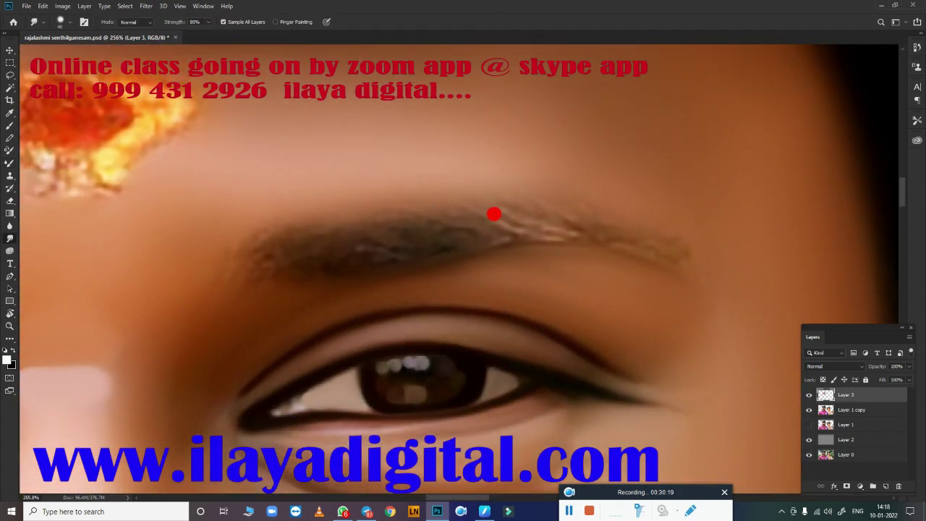
{"action": "mouse_move", "coordinate": [493, 214]}
{"action": "left_mouse_down"}
{"action": "mouse_move", "coordinate": [486, 200]}
{"action": "mouse_move", "coordinate": [521, 180]}
{"action": "mouse_move", "coordinate": [672, 234]}
{"action": "mouse_move", "coordinate": [548, 223]}
{"action": "mouse_move", "coordinate": [646, 240]}
{"action": "left_mouse_up"}
{"action": "mouse_move", "coordinate": [293, 186]}
{"action": "left_mouse_down"}
{"action": "mouse_move", "coordinate": [230, 291]}
{"action": "mouse_move", "coordinate": [297, 252]}
{"action": "mouse_move", "coordinate": [401, 235]}
{"action": "mouse_move", "coordinate": [287, 279]}
{"action": "mouse_move", "coordinate": [403, 241]}
{"action": "left_mouse_up"}
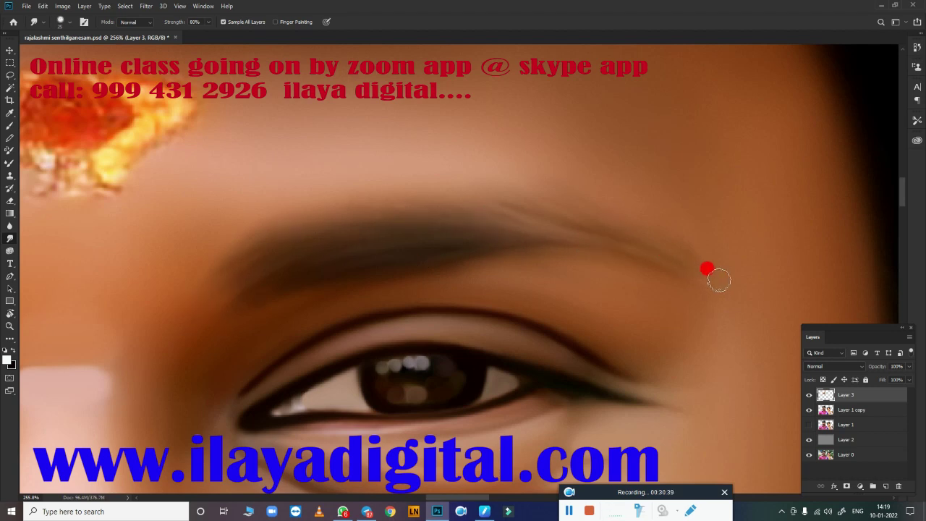
{"action": "scroll", "coordinate": [359, 271], "scroll_direction": "left", "scroll_amount": 5}
{"action": "scroll", "coordinate": [354, 301], "scroll_direction": "up", "scroll_amount": 2}
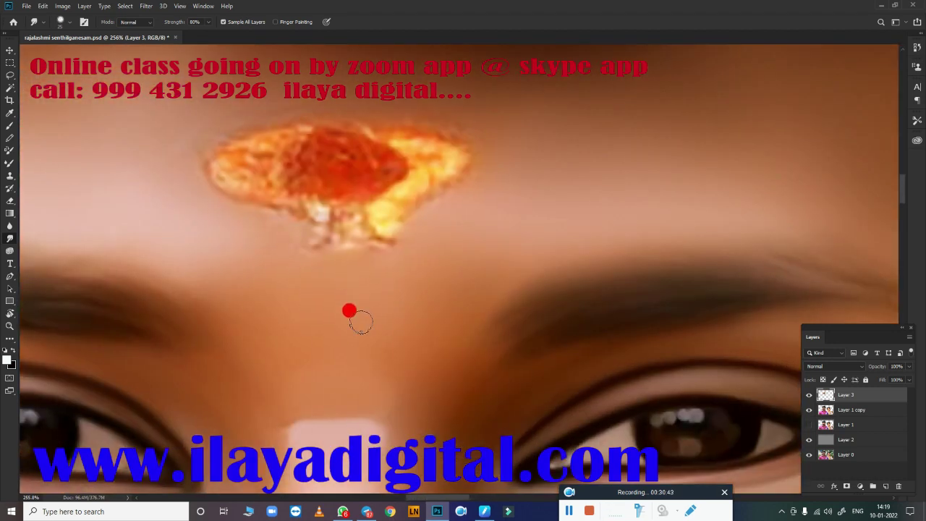
Step: Smudge the light blob below the bindi and resize the brush to 90
{"action": "key", "text": "b"}
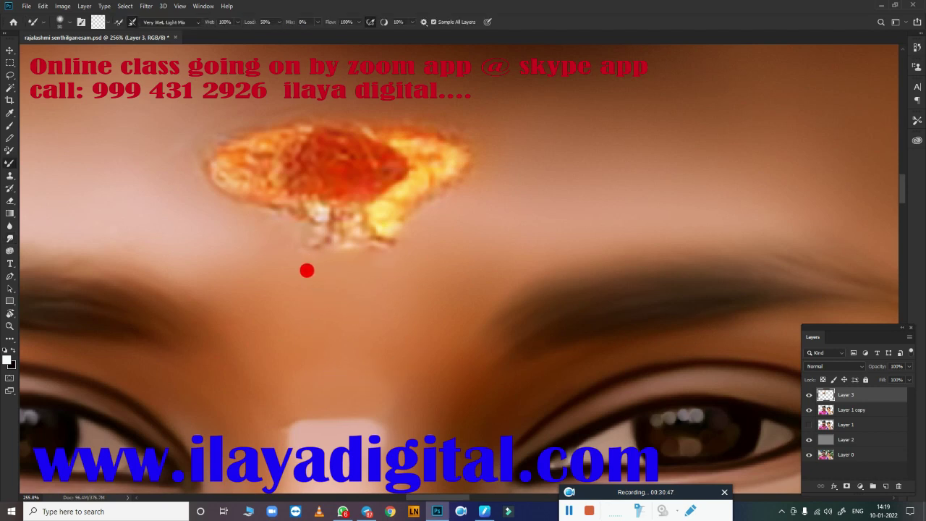
{"action": "key", "text": "r"}
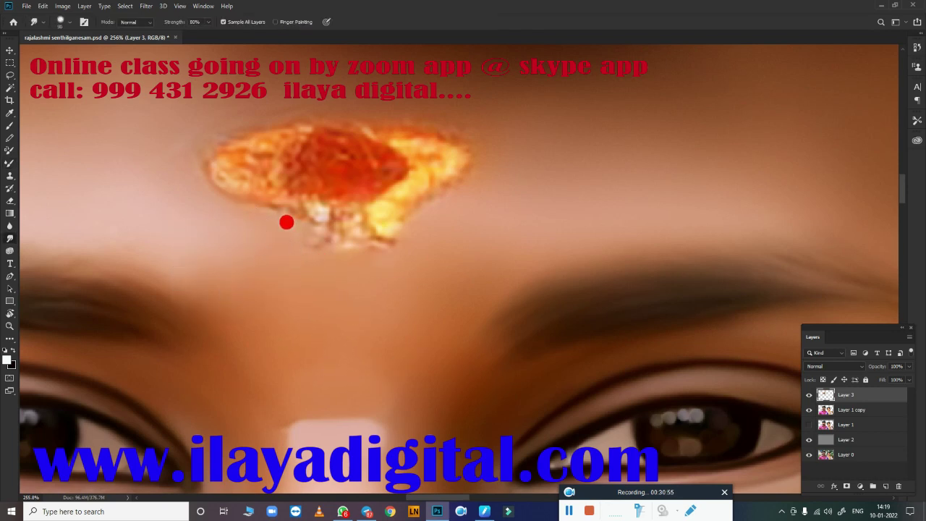
{"action": "left_click_drag", "start_coordinate": [383, 248], "coordinate": [364, 236]}
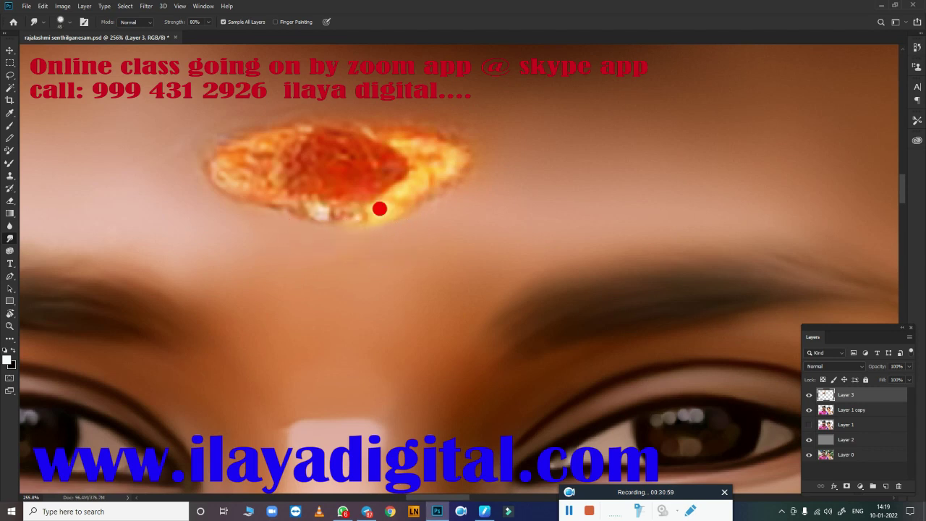
{"action": "key", "text": "bracketright"}
{"action": "key", "text": "bracketright"}
{"action": "key", "text": "bracketright"}
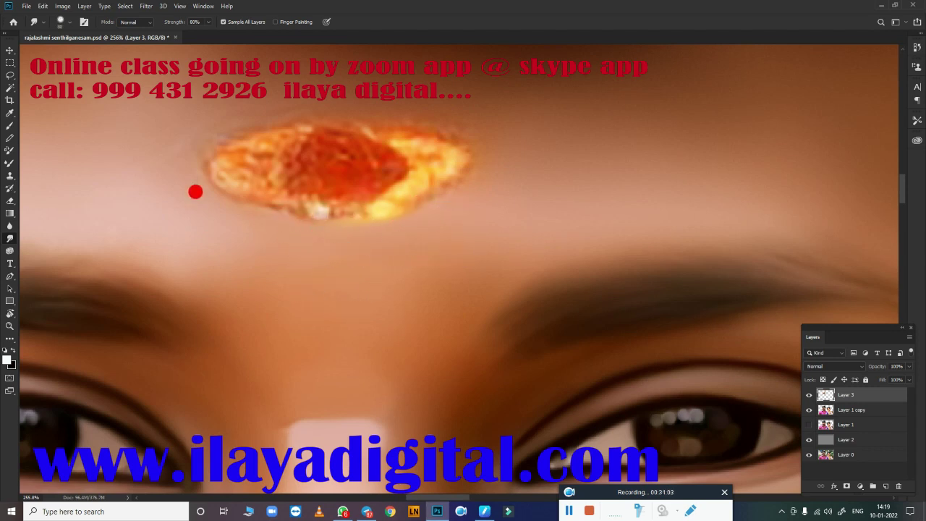
{"action": "key", "text": "bracketleft"}
{"action": "key", "text": "bracketright"}
{"action": "key", "text": "bracketright"}
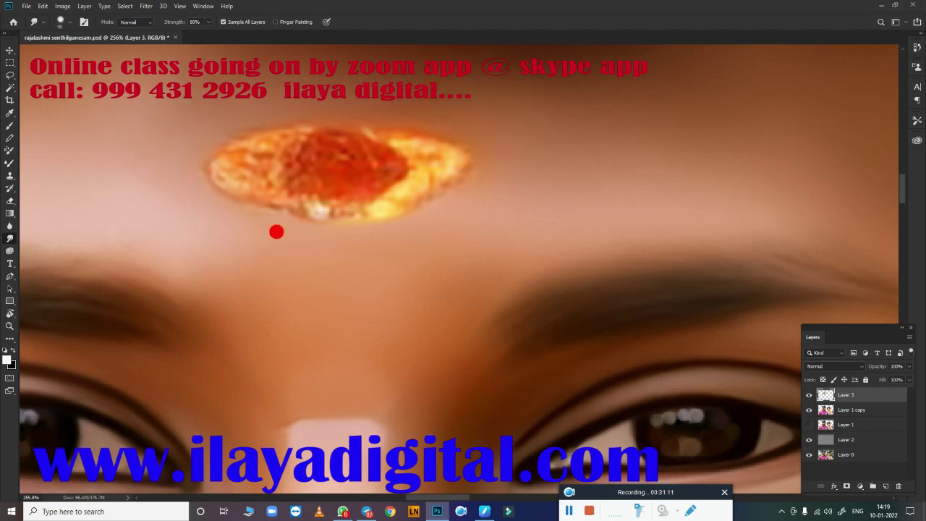
{"action": "mouse_move", "coordinate": [276, 231]}
{"action": "left_mouse_down"}
{"action": "mouse_move", "coordinate": [374, 278]}
{"action": "mouse_move", "coordinate": [389, 251]}
{"action": "mouse_move", "coordinate": [424, 242]}
{"action": "mouse_move", "coordinate": [384, 230]}
{"action": "left_mouse_up"}
Step: Smooth the bindi's textured edges and red centre with the mixer brush
{"action": "key", "text": "b"}
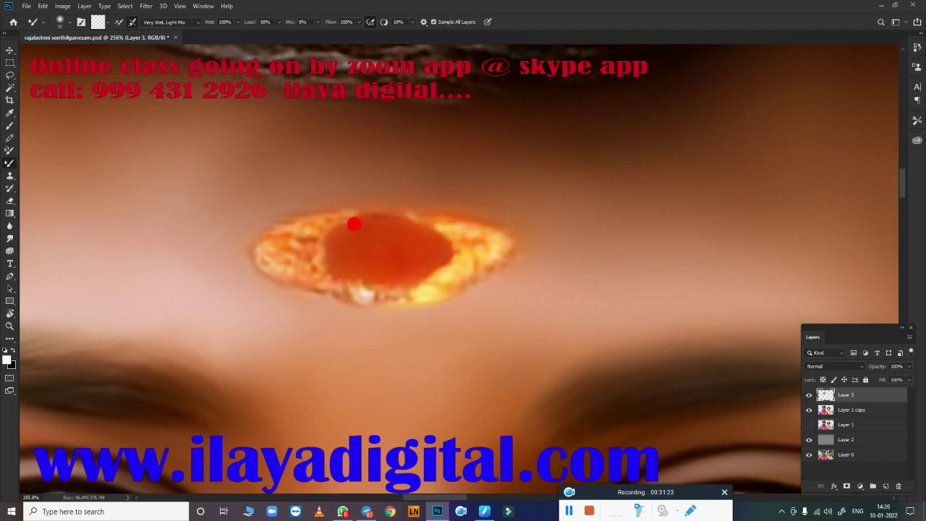
{"action": "mouse_move", "coordinate": [418, 280]}
{"action": "left_mouse_down"}
{"action": "mouse_move", "coordinate": [457, 253]}
{"action": "mouse_move", "coordinate": [447, 220]}
{"action": "mouse_move", "coordinate": [493, 238]}
{"action": "mouse_move", "coordinate": [443, 272]}
{"action": "left_mouse_up"}
{"action": "mouse_move", "coordinate": [288, 252]}
{"action": "left_mouse_down"}
{"action": "mouse_move", "coordinate": [307, 267]}
{"action": "mouse_move", "coordinate": [275, 257]}
{"action": "mouse_move", "coordinate": [276, 242]}
{"action": "mouse_move", "coordinate": [324, 225]}
{"action": "mouse_move", "coordinate": [322, 285]}
{"action": "mouse_move", "coordinate": [358, 293]}
{"action": "mouse_move", "coordinate": [325, 289]}
{"action": "left_mouse_up"}
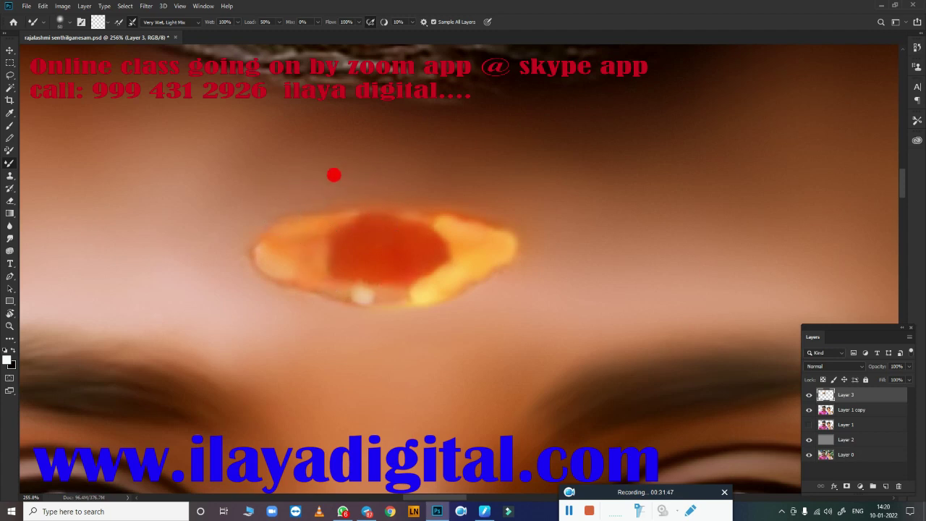
{"action": "mouse_move", "coordinate": [215, 230]}
{"action": "left_mouse_down"}
{"action": "mouse_move", "coordinate": [310, 275]}
{"action": "mouse_move", "coordinate": [375, 272]}
{"action": "left_mouse_up"}
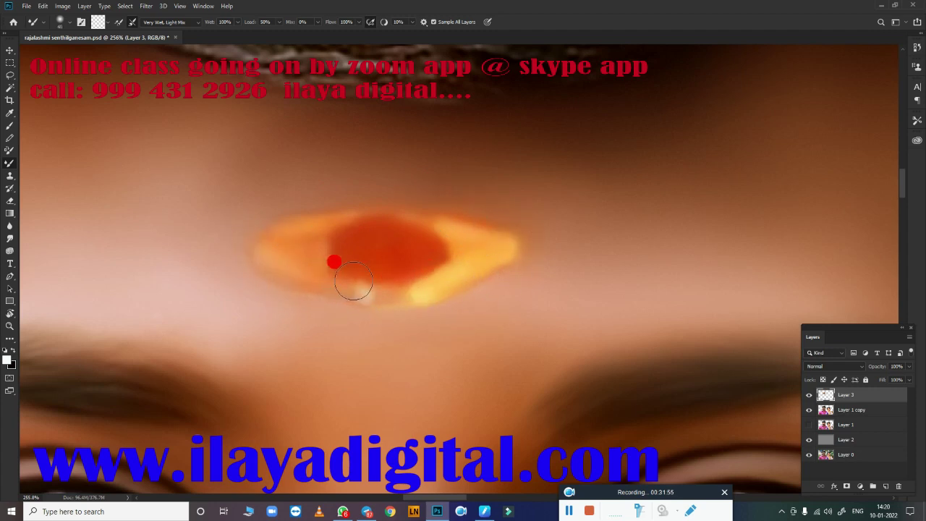
{"action": "mouse_move", "coordinate": [353, 281]}
{"action": "left_mouse_down"}
{"action": "mouse_move", "coordinate": [343, 248]}
{"action": "mouse_move", "coordinate": [395, 252]}
{"action": "mouse_move", "coordinate": [393, 264]}
{"action": "mouse_move", "coordinate": [350, 294]}
{"action": "left_mouse_up"}
Step: Smudge the yellow-orange area right of the bindi's red centre with a smaller brush
{"action": "key", "text": "["}
{"action": "key", "text": "["}
{"action": "key", "text": "["}
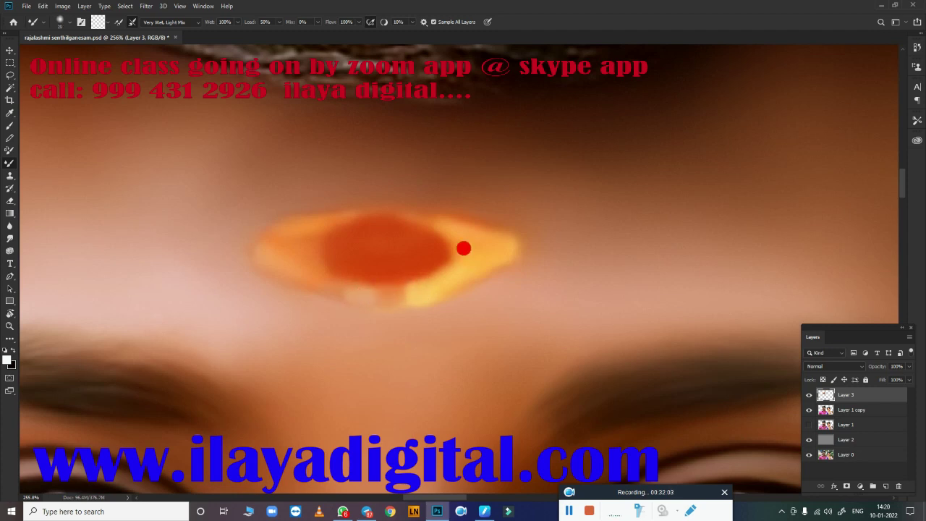
{"action": "key", "text": "r"}
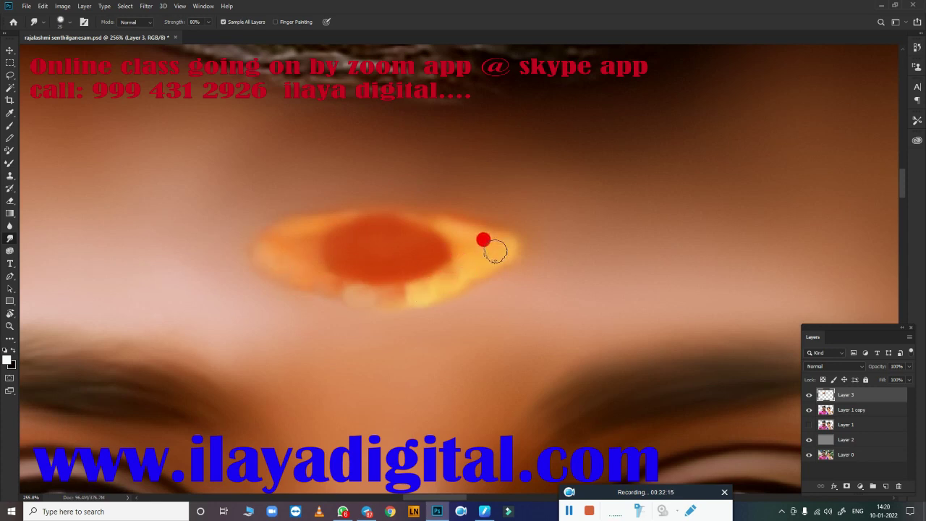
{"action": "mouse_move", "coordinate": [430, 279]}
{"action": "left_mouse_down"}
{"action": "mouse_move", "coordinate": [475, 244]}
{"action": "mouse_move", "coordinate": [438, 218]}
{"action": "left_mouse_up"}
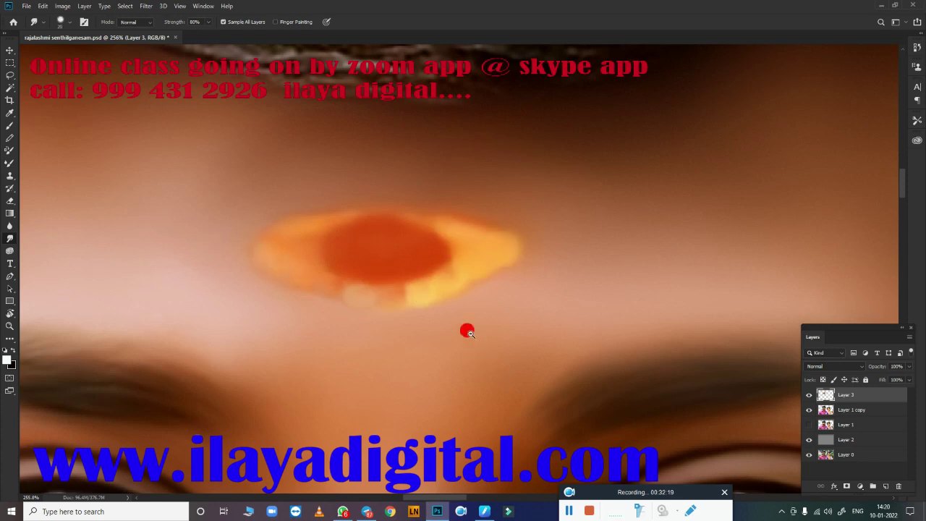
Step: Smooth the chin stubble below the moustache with Mixer Brush strokes
{"action": "scroll", "coordinate": [466, 332], "scroll_direction": "down", "scroll_amount": 5}
{"action": "scroll", "coordinate": [525, 341], "scroll_direction": "up", "scroll_amount": 2}
{"action": "scroll", "coordinate": [388, 211], "scroll_direction": "up", "scroll_amount": 1}
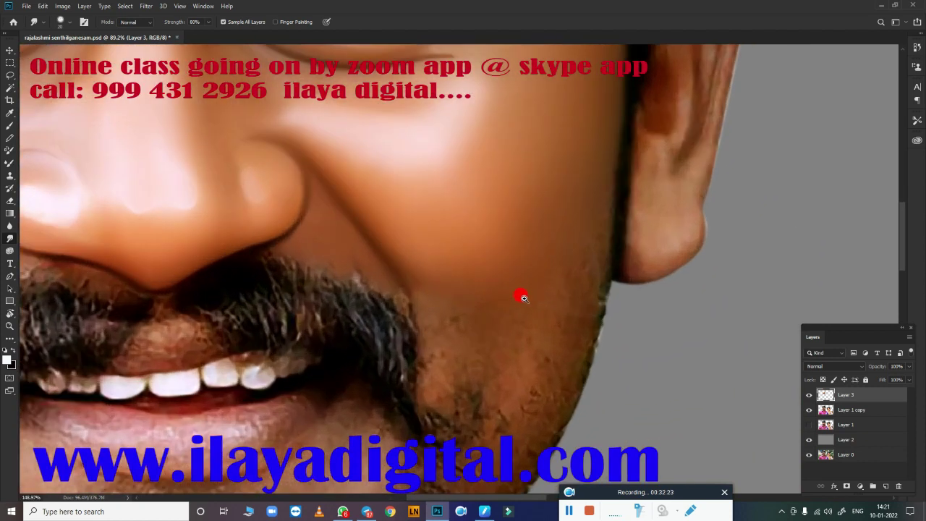
{"action": "scroll", "coordinate": [524, 298], "scroll_direction": "up", "scroll_amount": 2}
{"action": "key", "text": "b"}
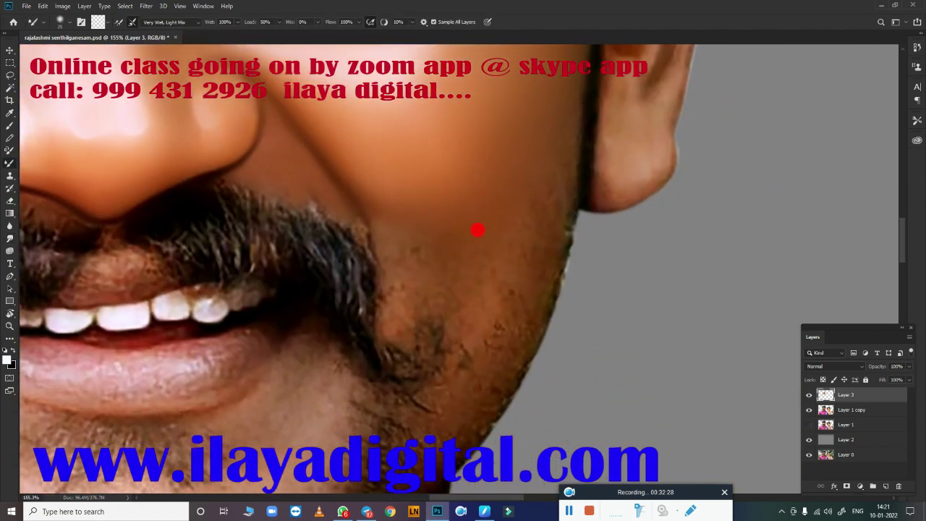
{"action": "left_click_drag", "start_coordinate": [400, 287], "coordinate": [402, 331]}
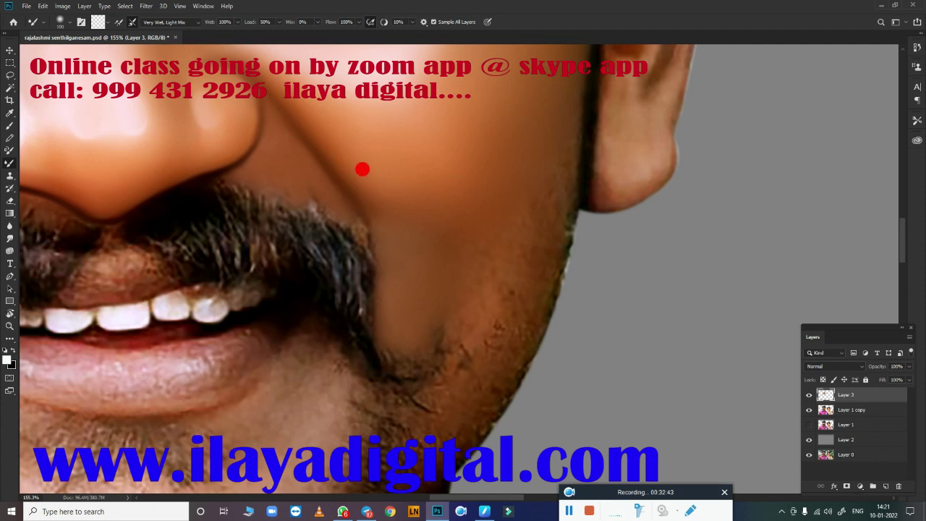
{"action": "left_click_drag", "start_coordinate": [458, 296], "coordinate": [461, 295]}
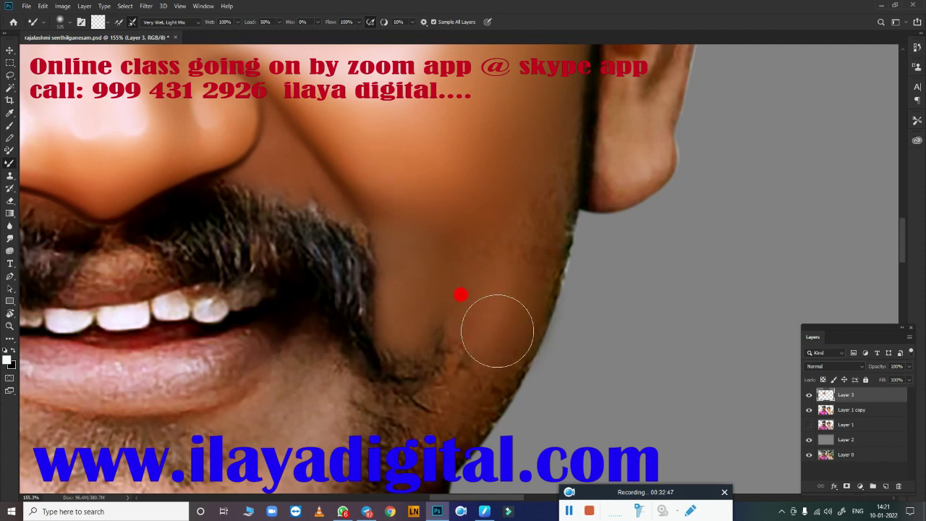
Step: Blend the jaw edge near the ear and the face outline down toward the chin, using the face selection
{"action": "key", "text": "bracketleft"}
{"action": "key", "text": "bracketleft"}
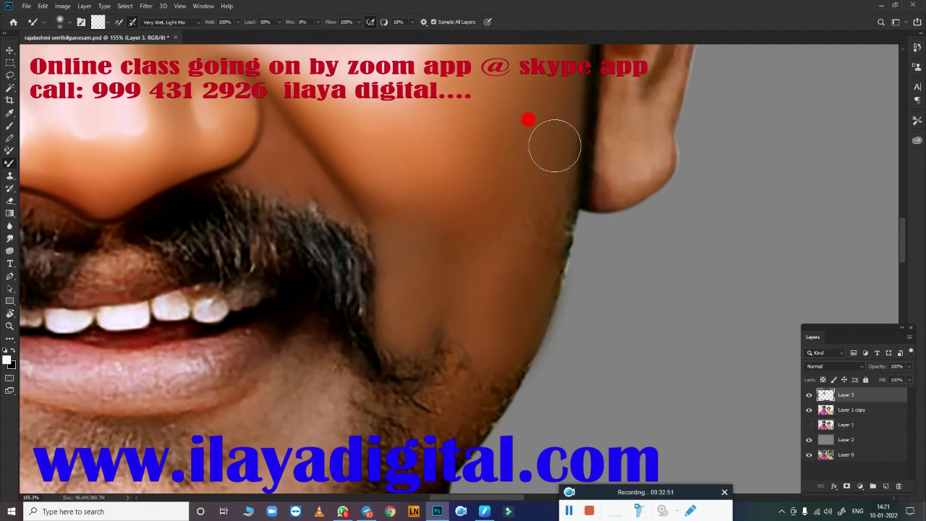
{"action": "left_click_drag", "start_coordinate": [555, 146], "coordinate": [502, 205]}
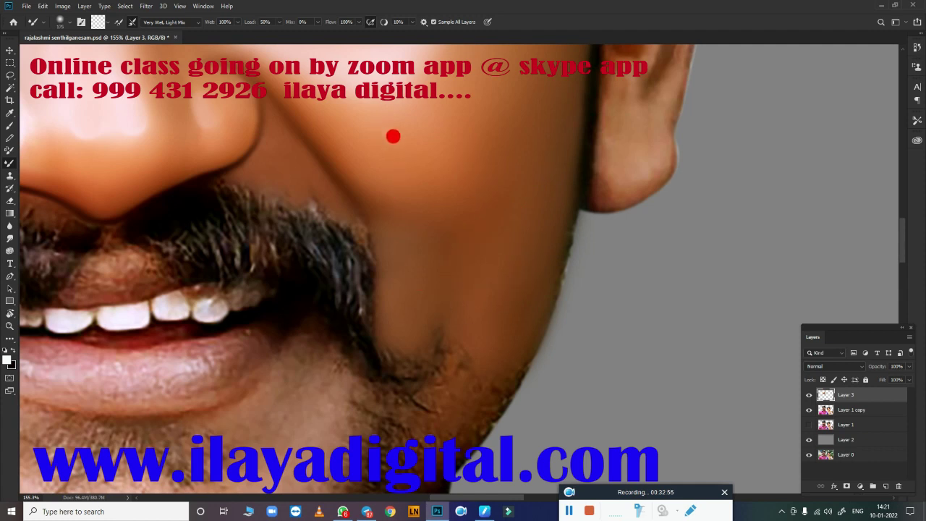
{"action": "key", "text": "bracketright"}
{"action": "key", "text": "bracketright"}
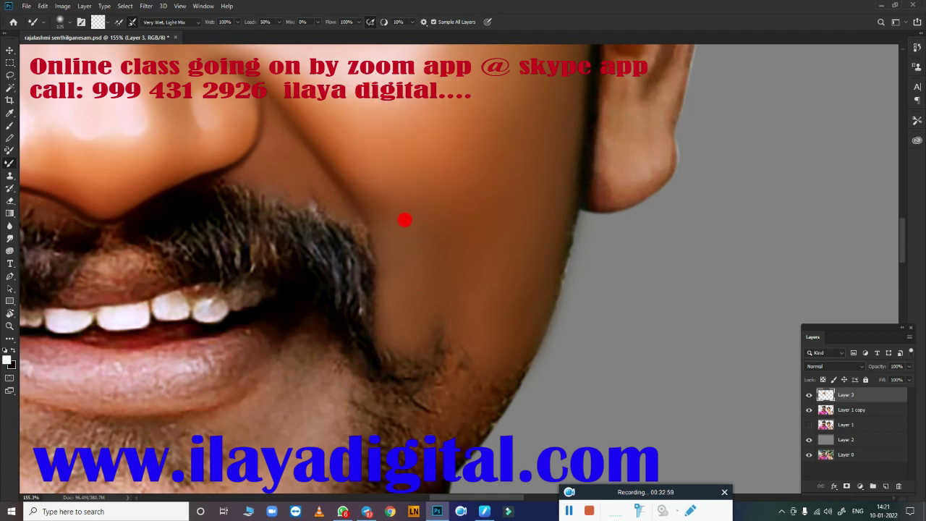
{"action": "left_click_drag", "start_coordinate": [446, 403], "coordinate": [492, 354]}
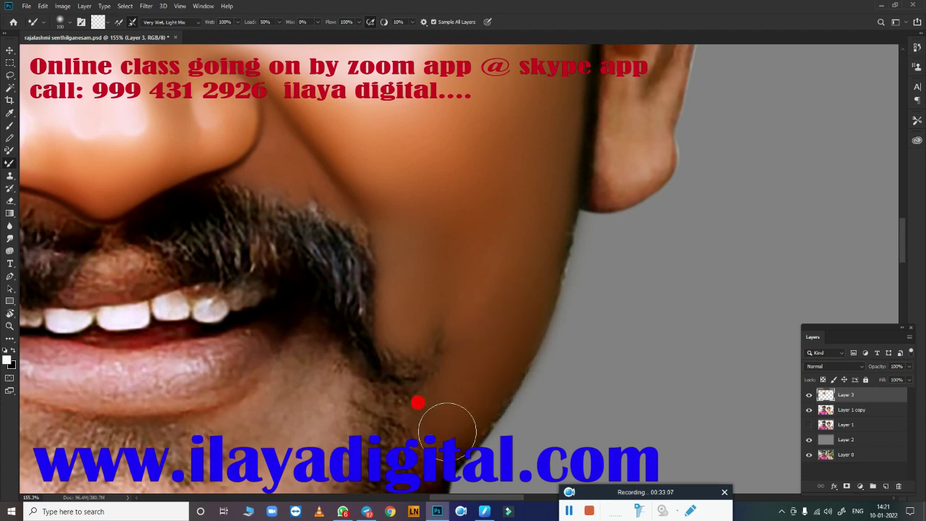
{"action": "left_click", "coordinate": [825, 423], "text": "ctrl"}
{"action": "scroll", "coordinate": [552, 371], "scroll_direction": "down", "scroll_amount": 3}
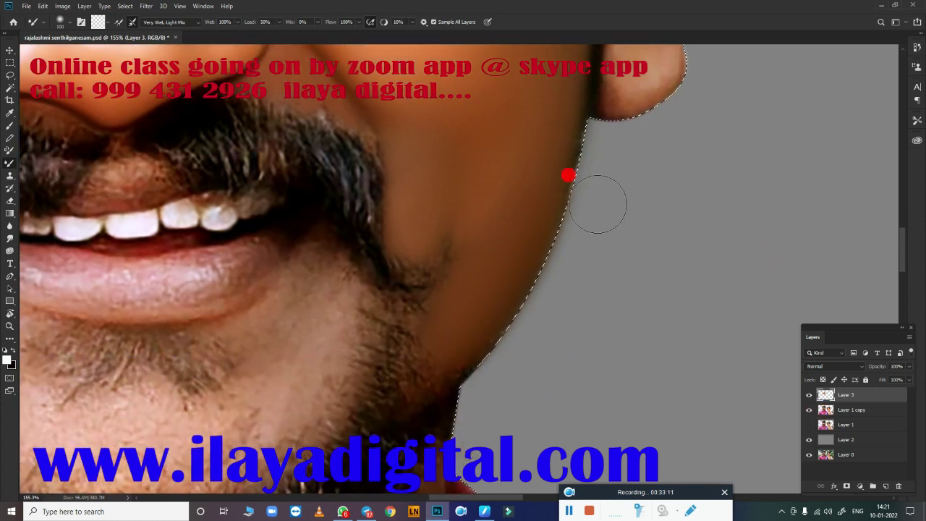
{"action": "mouse_move", "coordinate": [597, 169]}
{"action": "left_mouse_down"}
{"action": "mouse_move", "coordinate": [474, 371]}
{"action": "mouse_move", "coordinate": [456, 319]}
{"action": "left_mouse_up"}
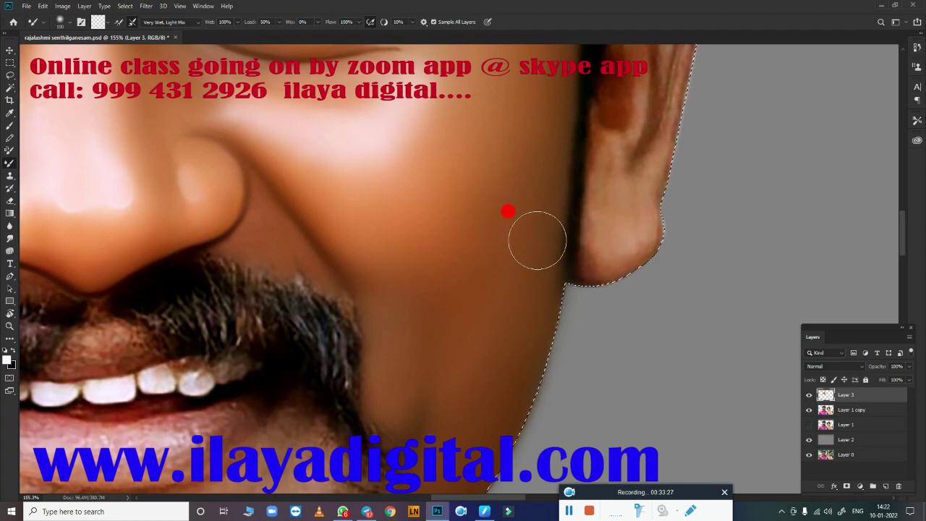
Step: Frame the chin and lips, resizing the Mixer Brush to about half of 150
{"action": "scroll", "coordinate": [331, 366], "scroll_direction": "down", "scroll_amount": 4}
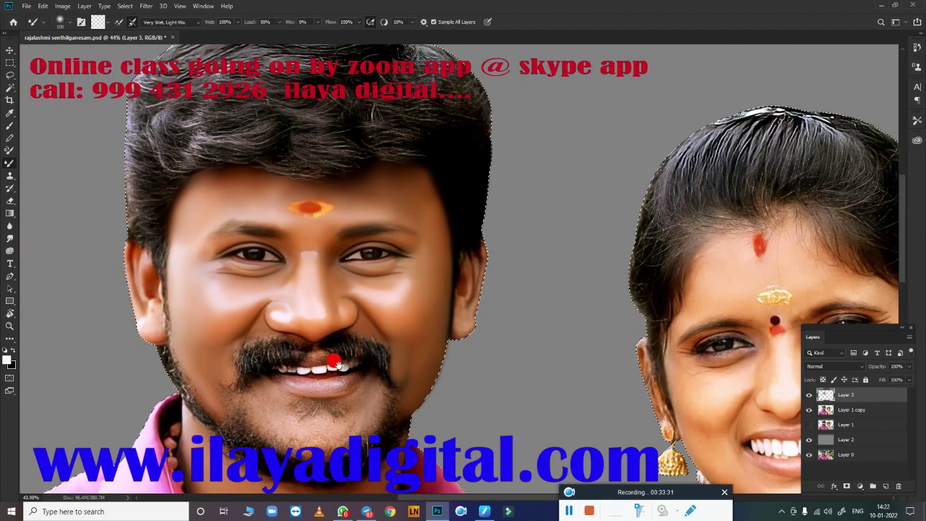
{"action": "scroll", "coordinate": [293, 353], "scroll_direction": "up", "scroll_amount": 2}
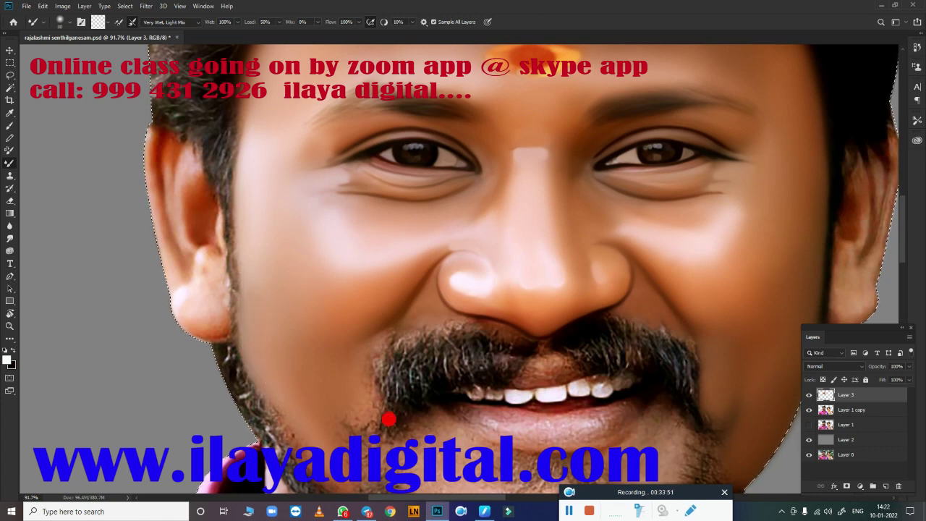
{"action": "left_click_drag", "start_coordinate": [308, 440], "coordinate": [221, 263]}
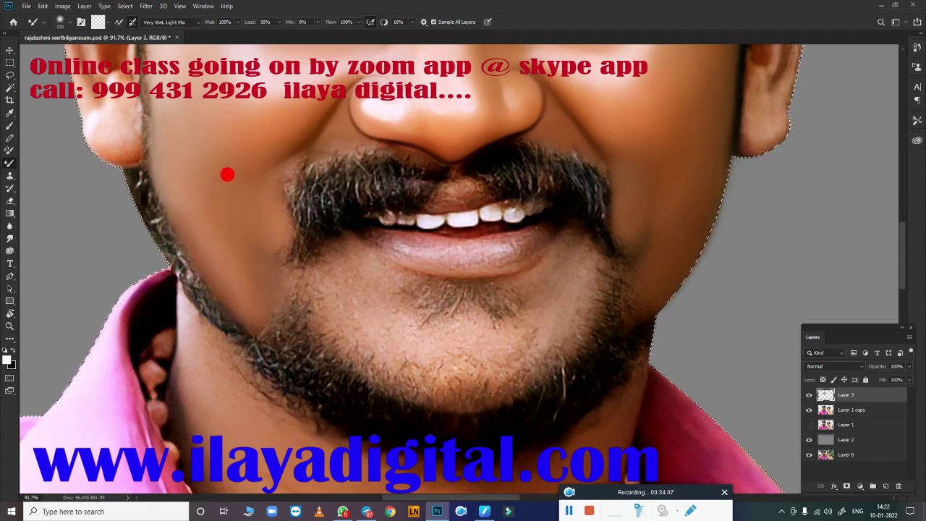
{"action": "key", "text": "bracketright"}
{"action": "key", "text": "bracketleft"}
{"action": "key", "text": "bracketleft"}
{"action": "key", "text": "bracketleft"}
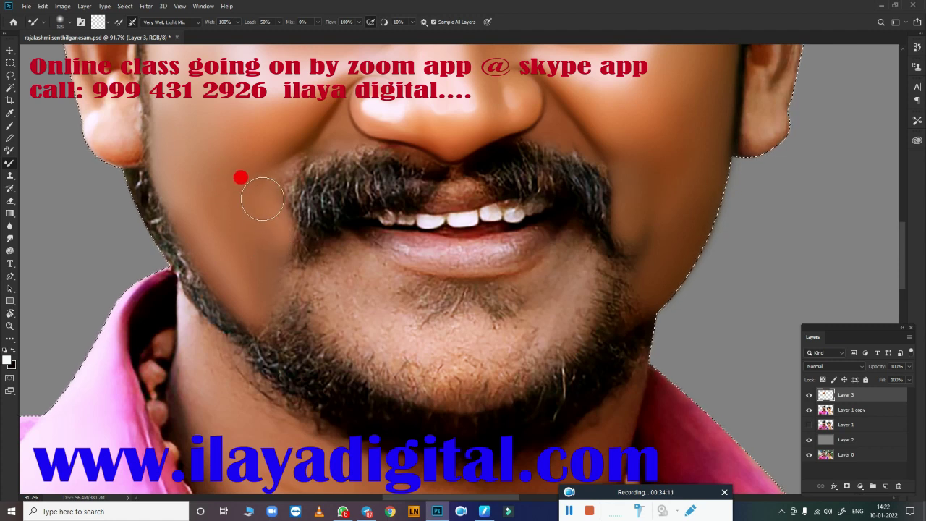
{"action": "scroll", "coordinate": [360, 267], "scroll_direction": "up", "scroll_amount": 2}
{"action": "scroll", "coordinate": [328, 213], "scroll_direction": "up", "scroll_amount": 2}
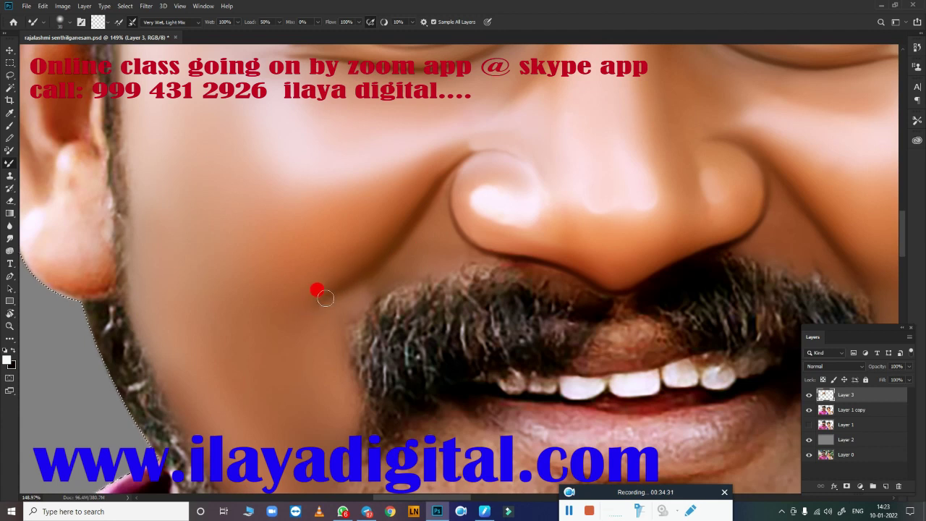
{"action": "left_click_drag", "start_coordinate": [538, 419], "coordinate": [384, 240]}
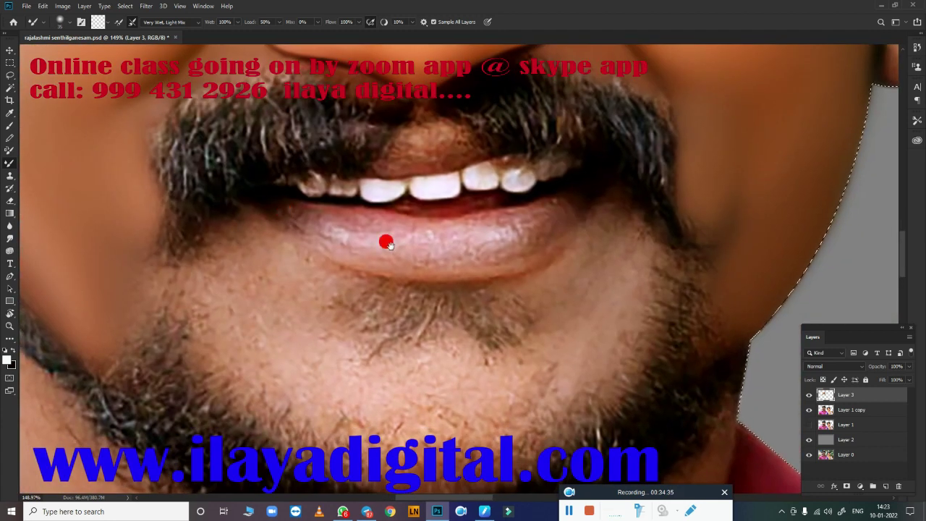
Step: Blend the beard along the right jaw edge and save the progress
{"action": "left_click_drag", "start_coordinate": [674, 340], "coordinate": [731, 302]}
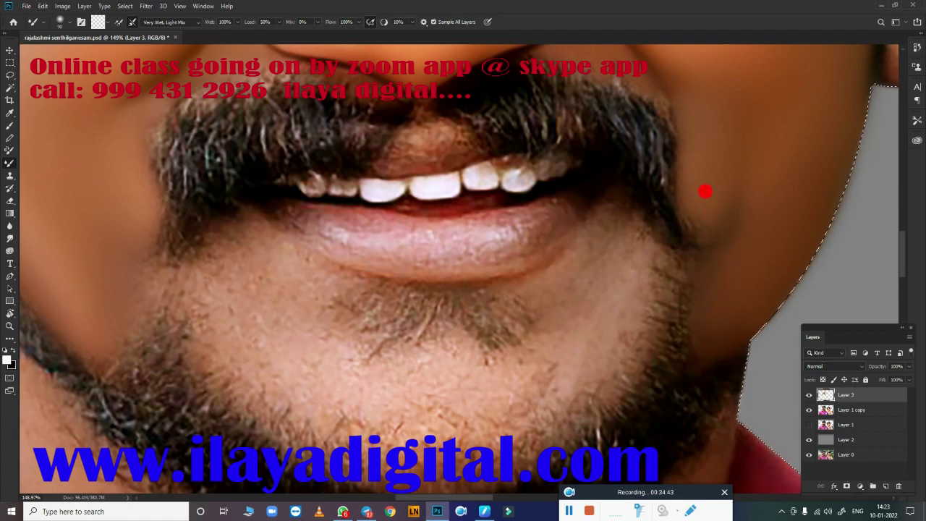
{"action": "left_click_drag", "start_coordinate": [731, 301], "coordinate": [705, 224]}
{"action": "scroll", "coordinate": [289, 368], "scroll_direction": "down", "scroll_amount": 5}
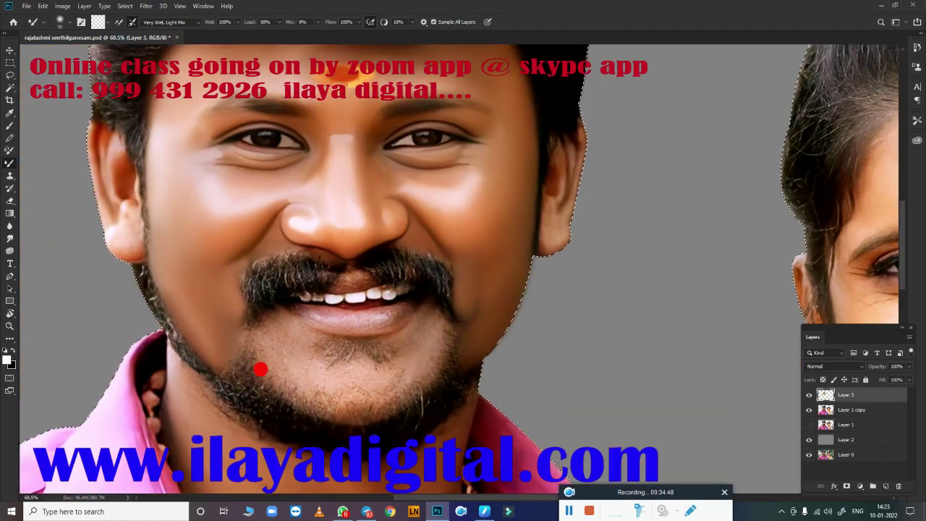
{"action": "key", "text": "ctrl+s"}
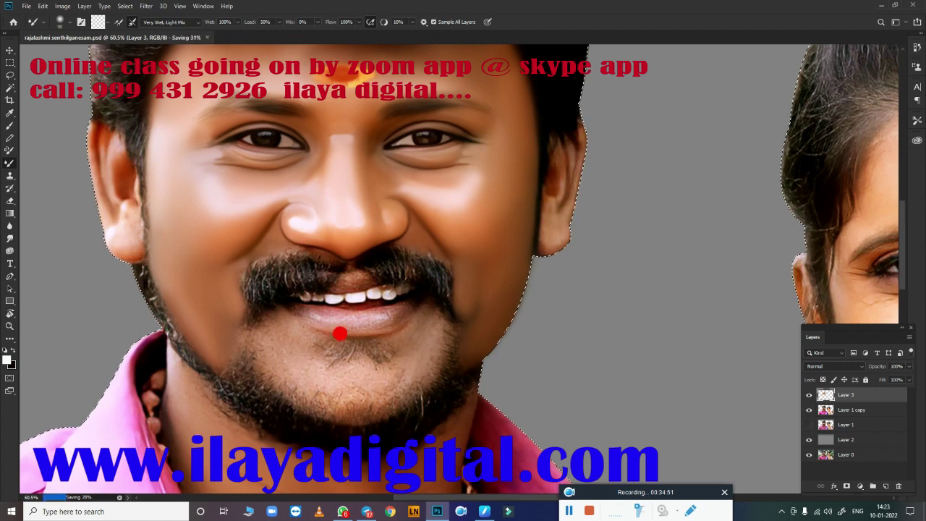
Step: Zoom into the mouth and smudge the lower lip into soft pale patches across its width
{"action": "scroll", "coordinate": [353, 348], "scroll_direction": "down", "scroll_amount": 2}
{"action": "scroll", "coordinate": [356, 350], "scroll_direction": "up", "scroll_amount": 2}
{"action": "scroll", "coordinate": [424, 256], "scroll_direction": "up", "scroll_amount": 3}
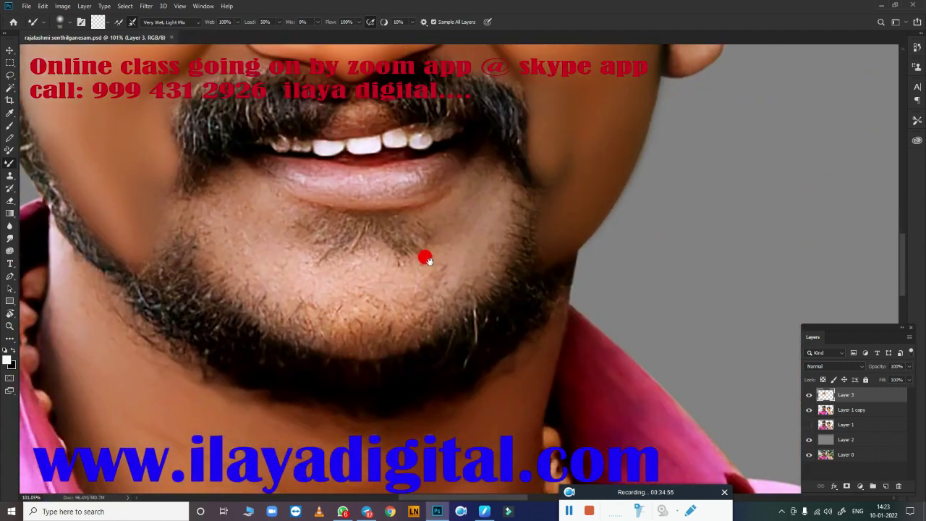
{"action": "scroll", "coordinate": [407, 288], "scroll_direction": "up", "scroll_amount": 2}
{"action": "scroll", "coordinate": [375, 305], "scroll_direction": "up", "scroll_amount": 1}
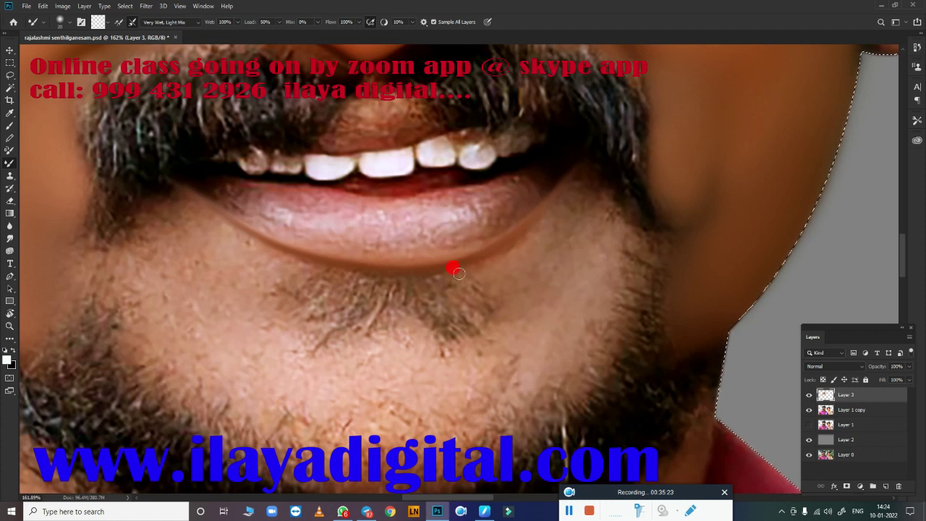
{"action": "scroll", "coordinate": [456, 275], "scroll_direction": "up", "scroll_amount": 2}
{"action": "scroll", "coordinate": [474, 326], "scroll_direction": "up", "scroll_amount": 1}
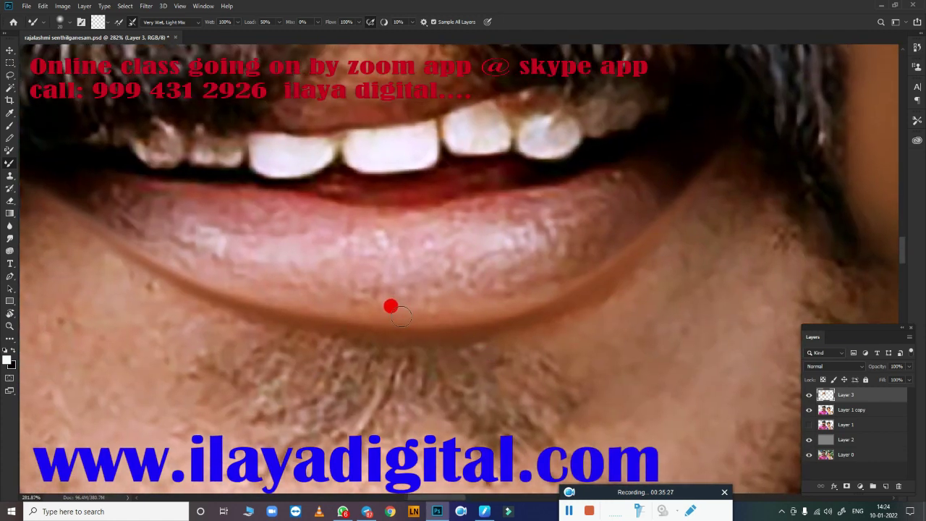
{"action": "key", "text": "r"}
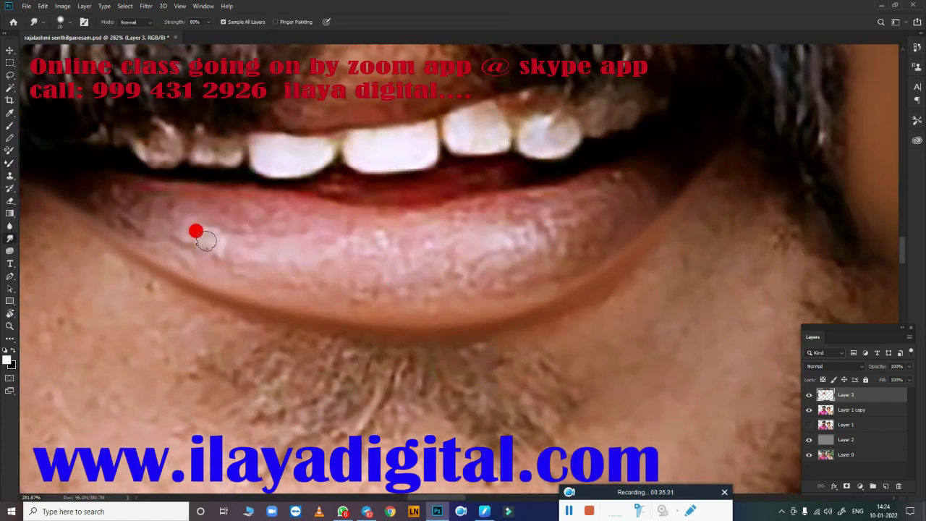
{"action": "mouse_move", "coordinate": [206, 242]}
{"action": "left_mouse_down"}
{"action": "mouse_move", "coordinate": [288, 262]}
{"action": "mouse_move", "coordinate": [325, 252]}
{"action": "mouse_move", "coordinate": [318, 271]}
{"action": "mouse_move", "coordinate": [368, 273]}
{"action": "mouse_move", "coordinate": [367, 244]}
{"action": "mouse_move", "coordinate": [463, 261]}
{"action": "mouse_move", "coordinate": [555, 236]}
{"action": "mouse_move", "coordinate": [576, 217]}
{"action": "left_mouse_up"}
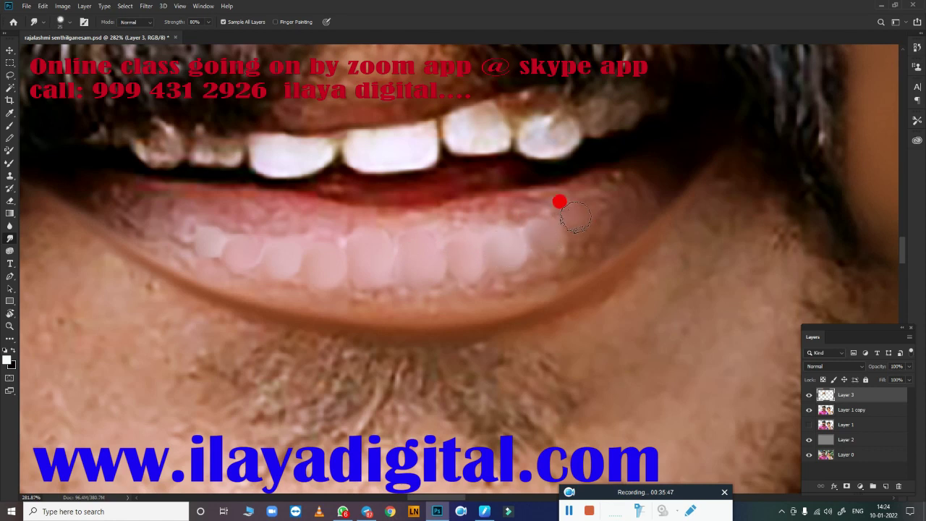
{"action": "left_click_drag", "start_coordinate": [630, 187], "coordinate": [634, 177]}
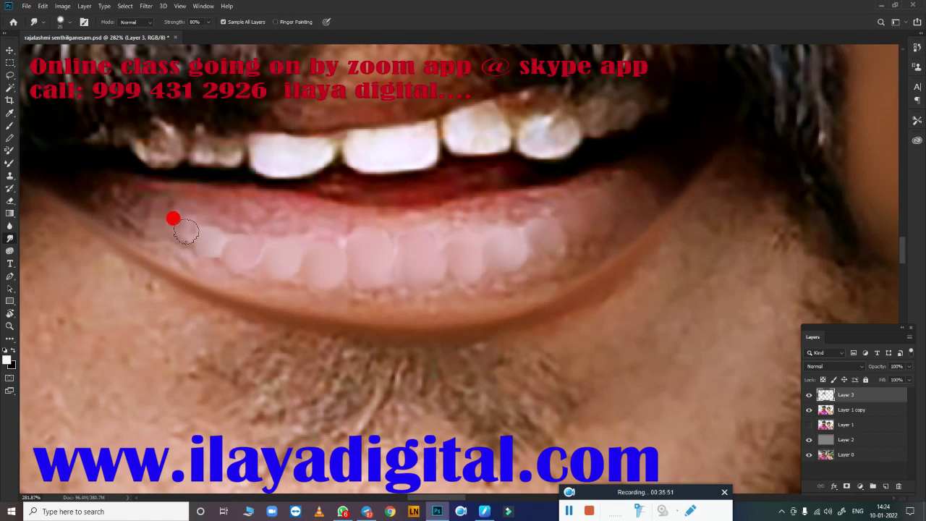
{"action": "left_click_drag", "start_coordinate": [186, 230], "coordinate": [146, 211]}
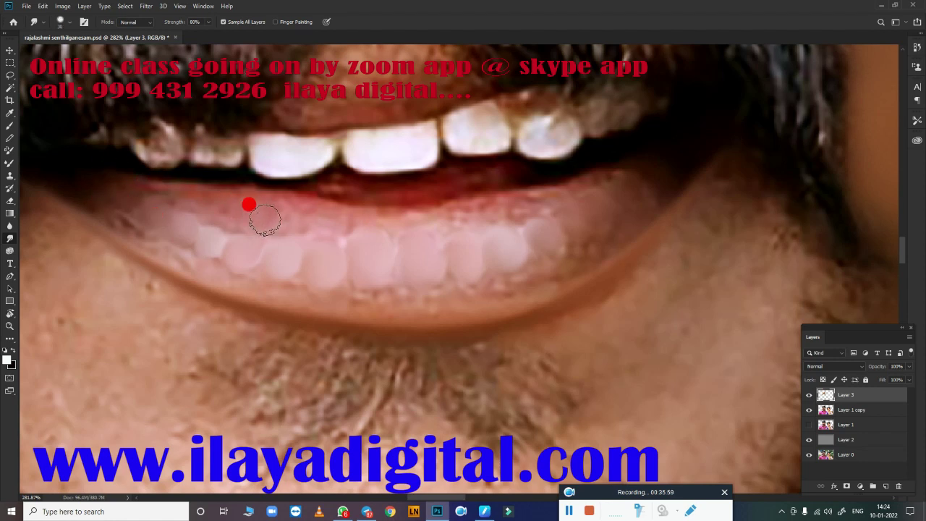
{"action": "key", "text": "b"}
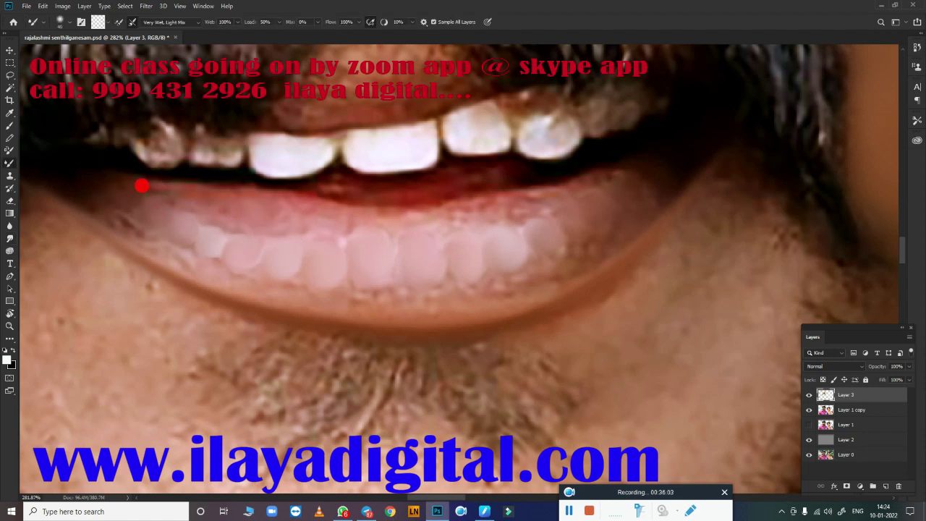
Step: Blend the dark strip between upper teeth and lower lip, and select the Moist, Light Mix preset
{"action": "mouse_move", "coordinate": [166, 169]}
{"action": "left_mouse_down"}
{"action": "mouse_move", "coordinate": [322, 188]}
{"action": "mouse_move", "coordinate": [290, 182]}
{"action": "mouse_move", "coordinate": [565, 162]}
{"action": "mouse_move", "coordinate": [482, 182]}
{"action": "mouse_move", "coordinate": [429, 179]}
{"action": "mouse_move", "coordinate": [508, 175]}
{"action": "left_mouse_up"}
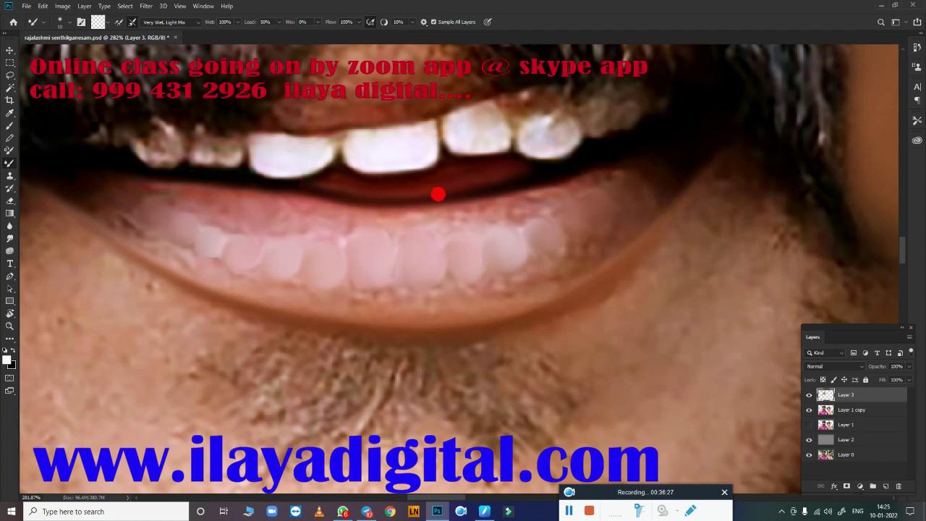
{"action": "mouse_move", "coordinate": [463, 221]}
{"action": "left_mouse_down"}
{"action": "mouse_move", "coordinate": [513, 182]}
{"action": "mouse_move", "coordinate": [592, 154]}
{"action": "left_mouse_up"}
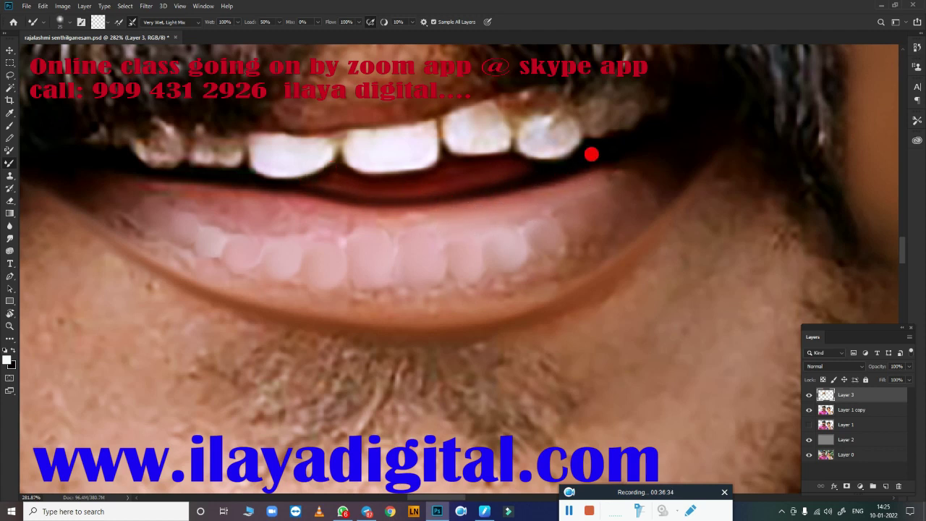
{"action": "left_click", "coordinate": [174, 32]}
{"action": "left_click", "coordinate": [161, 66]}
Step: Smooth the lower lip's highlights and reflections into even pink tones with wet-mix strokes
{"action": "mouse_move", "coordinate": [568, 210]}
{"action": "left_mouse_down"}
{"action": "mouse_move", "coordinate": [621, 168]}
{"action": "mouse_move", "coordinate": [643, 200]}
{"action": "mouse_move", "coordinate": [570, 221]}
{"action": "mouse_move", "coordinate": [589, 211]}
{"action": "mouse_move", "coordinate": [471, 275]}
{"action": "mouse_move", "coordinate": [539, 266]}
{"action": "mouse_move", "coordinate": [543, 216]}
{"action": "mouse_move", "coordinate": [362, 289]}
{"action": "mouse_move", "coordinate": [409, 300]}
{"action": "mouse_move", "coordinate": [227, 279]}
{"action": "mouse_move", "coordinate": [337, 296]}
{"action": "mouse_move", "coordinate": [120, 207]}
{"action": "mouse_move", "coordinate": [130, 215]}
{"action": "mouse_move", "coordinate": [105, 196]}
{"action": "mouse_move", "coordinate": [99, 174]}
{"action": "left_mouse_up"}
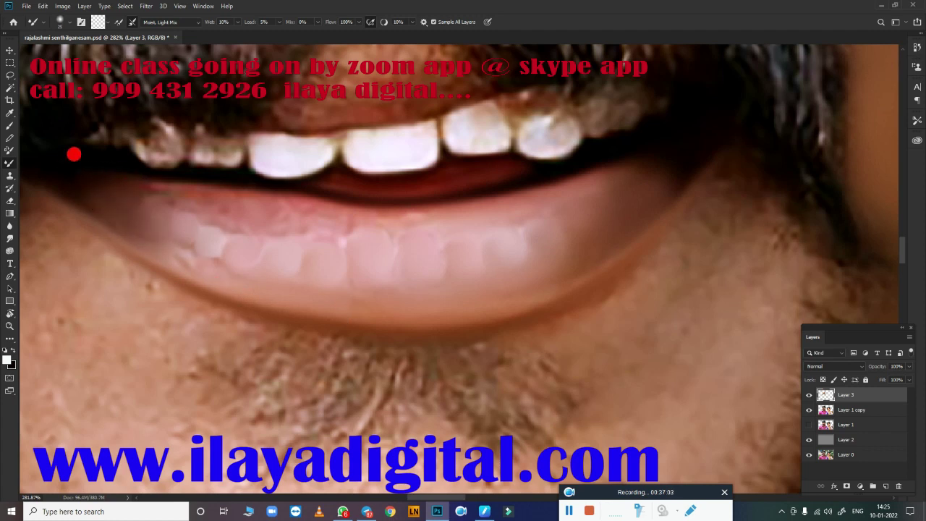
{"action": "left_click_drag", "start_coordinate": [169, 244], "coordinate": [219, 267]}
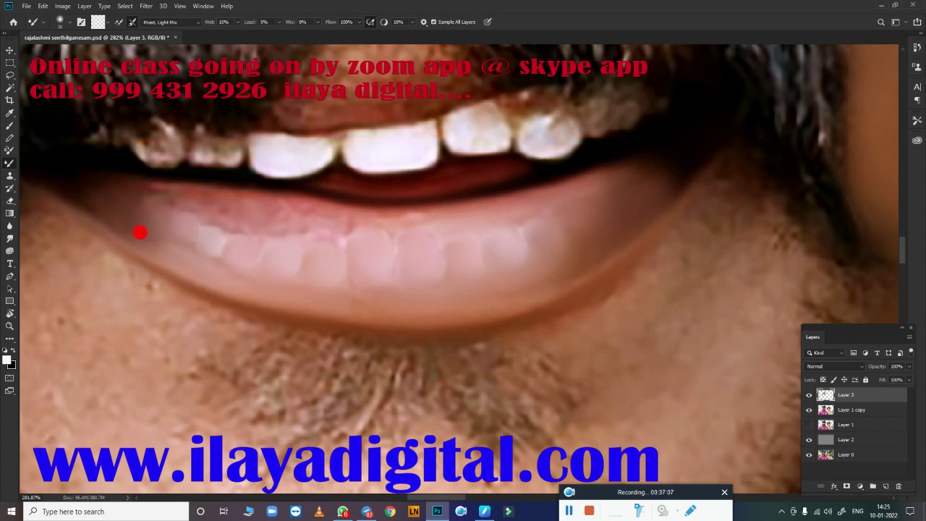
{"action": "left_click_drag", "start_coordinate": [166, 201], "coordinate": [198, 209]}
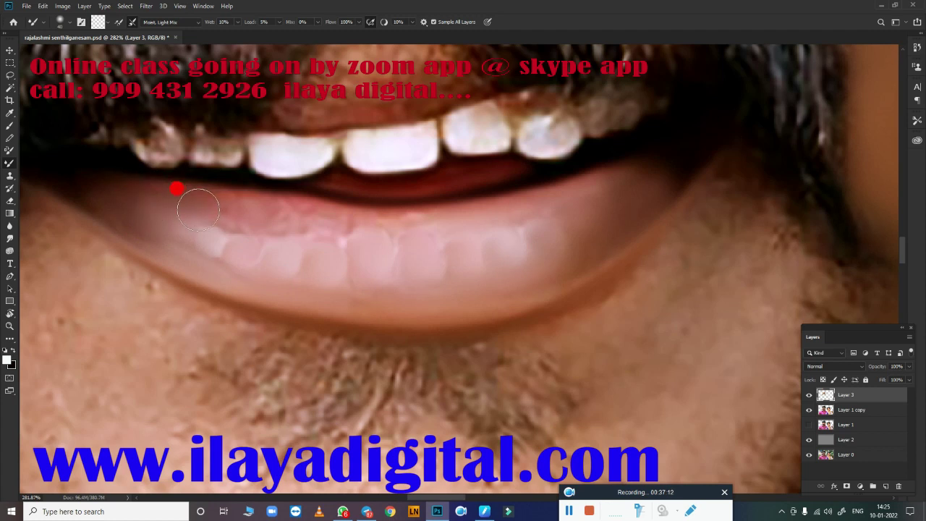
{"action": "mouse_move", "coordinate": [247, 190]}
{"action": "left_mouse_down"}
{"action": "mouse_move", "coordinate": [244, 198]}
{"action": "mouse_move", "coordinate": [331, 210]}
{"action": "mouse_move", "coordinate": [557, 173]}
{"action": "mouse_move", "coordinate": [459, 190]}
{"action": "mouse_move", "coordinate": [236, 200]}
{"action": "mouse_move", "coordinate": [435, 255]}
{"action": "left_mouse_up"}
{"action": "mouse_move", "coordinate": [402, 289]}
{"action": "left_mouse_down"}
{"action": "mouse_move", "coordinate": [583, 228]}
{"action": "mouse_move", "coordinate": [521, 257]}
{"action": "left_mouse_up"}
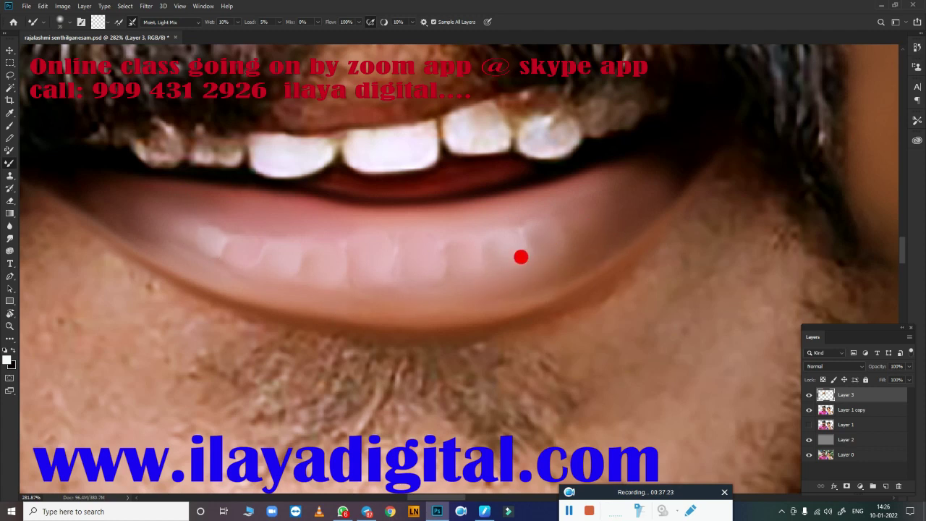
{"action": "mouse_move", "coordinate": [626, 240]}
{"action": "left_mouse_down"}
{"action": "mouse_move", "coordinate": [381, 288]}
{"action": "mouse_move", "coordinate": [71, 195]}
{"action": "mouse_move", "coordinate": [181, 251]}
{"action": "left_mouse_up"}
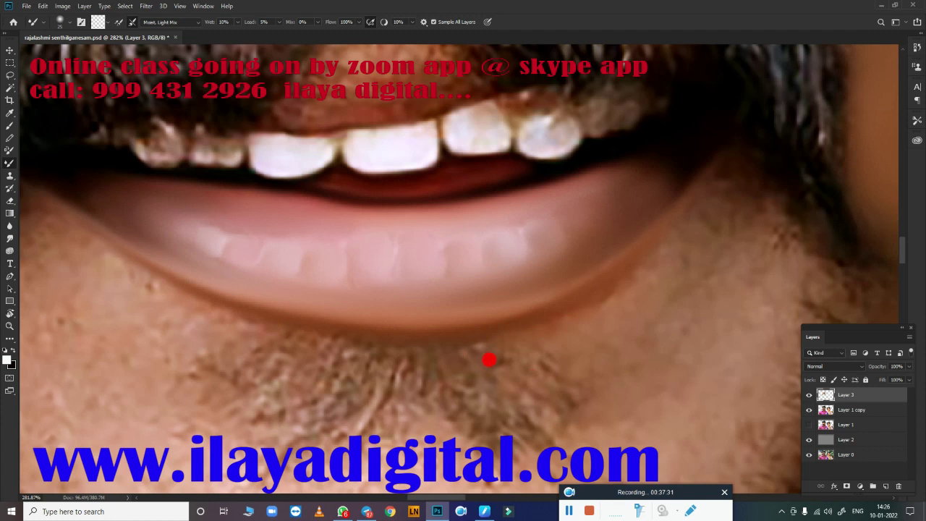
{"action": "mouse_move", "coordinate": [490, 360]}
{"action": "left_mouse_down"}
{"action": "mouse_move", "coordinate": [447, 207]}
{"action": "mouse_move", "coordinate": [333, 289]}
{"action": "mouse_move", "coordinate": [313, 330]}
{"action": "left_mouse_up"}
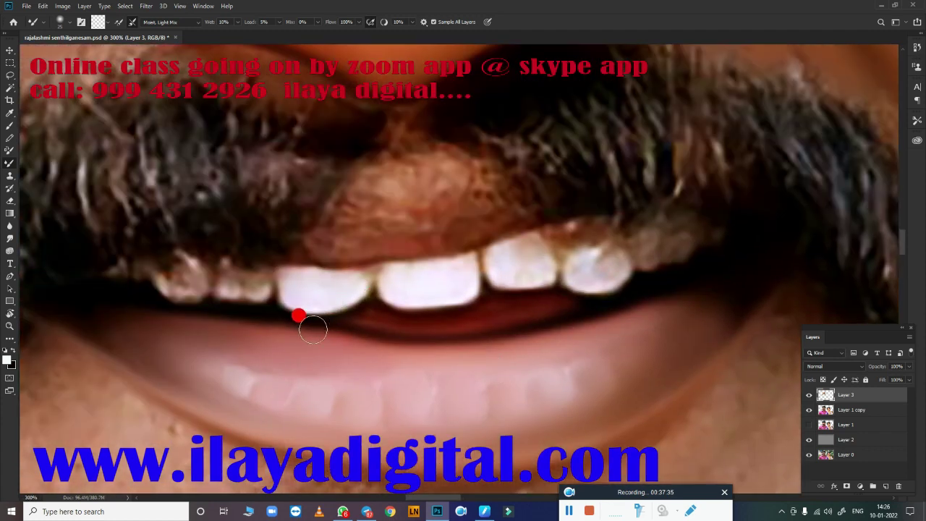
Step: Smudge the three leftmost upper teeth smooth and bright
{"action": "key", "text": "r"}
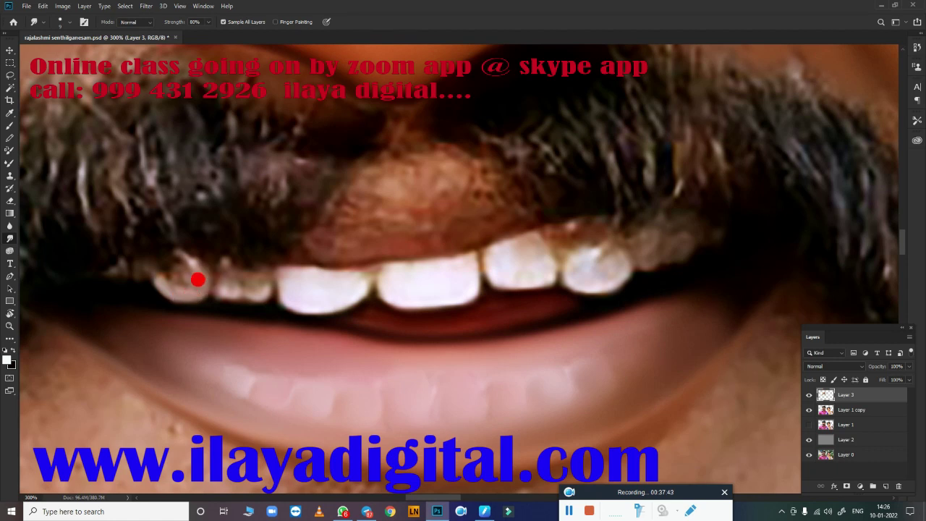
{"action": "left_click_drag", "start_coordinate": [164, 280], "coordinate": [191, 273]}
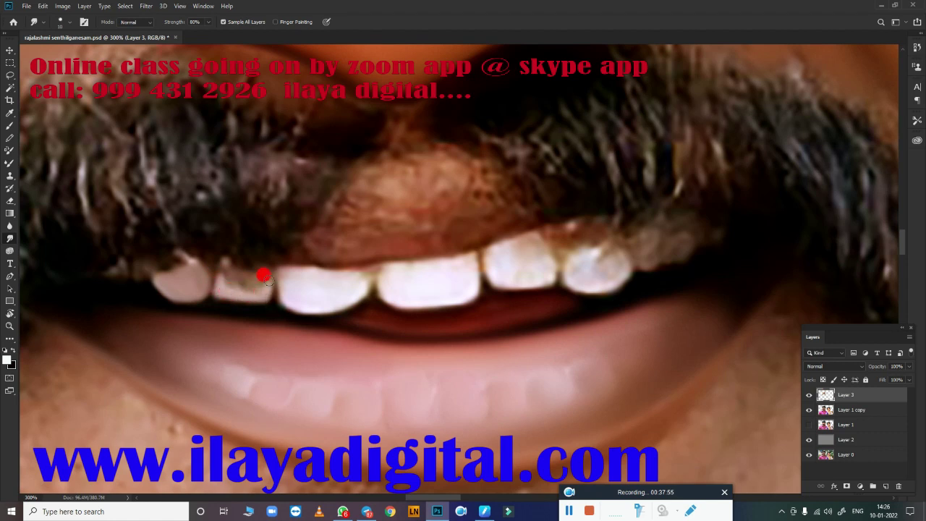
{"action": "left_click_drag", "start_coordinate": [269, 282], "coordinate": [241, 287]}
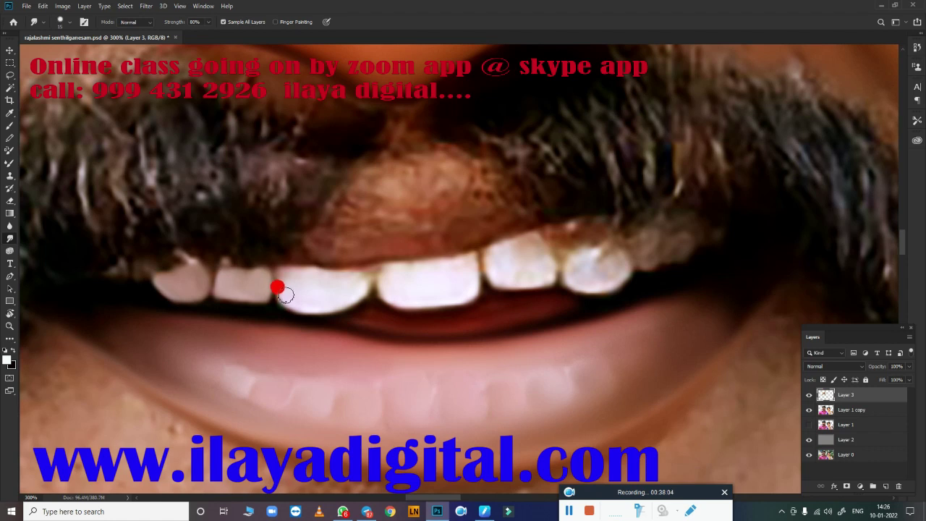
{"action": "left_click_drag", "start_coordinate": [280, 278], "coordinate": [340, 277]}
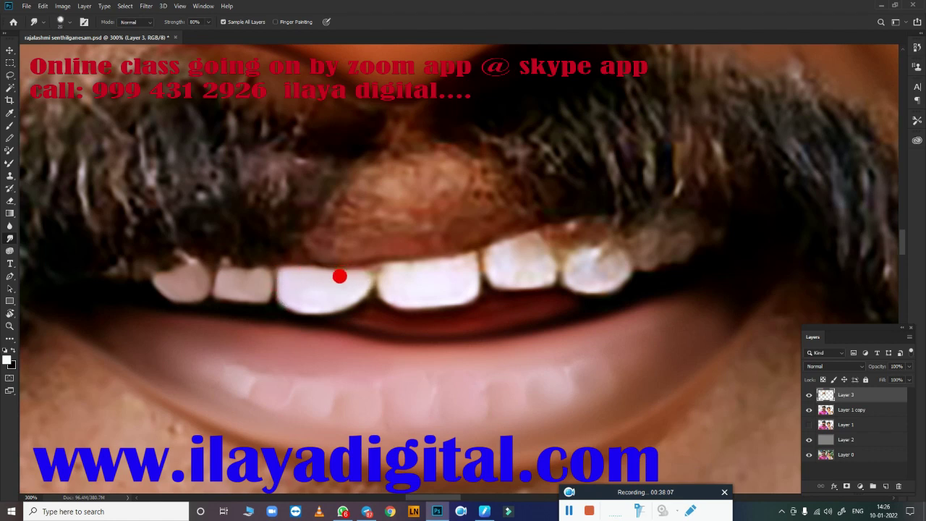
{"action": "left_click_drag", "start_coordinate": [294, 298], "coordinate": [327, 301]}
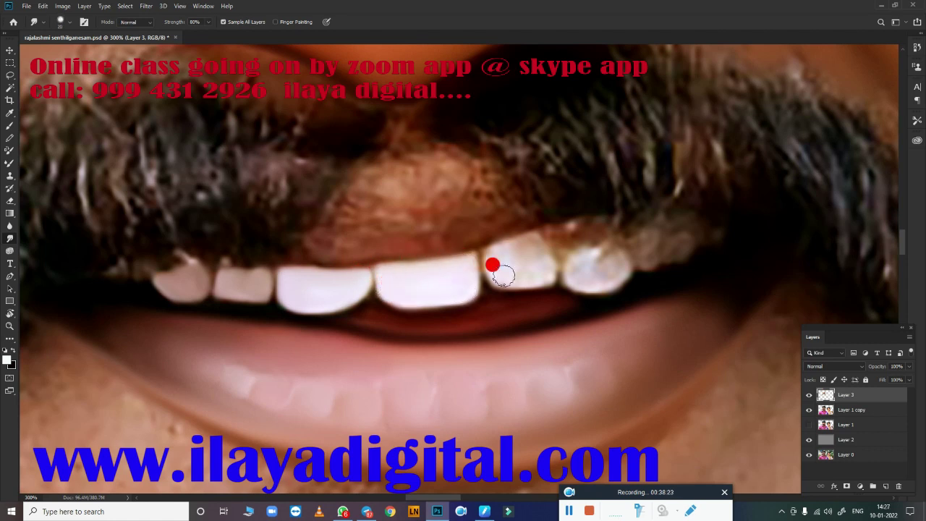
Step: Smooth the fourth upper tooth and whiten the greyish right tooth with the Mixer Brush
{"action": "mouse_move", "coordinate": [451, 274]}
{"action": "left_mouse_down"}
{"action": "mouse_move", "coordinate": [493, 253]}
{"action": "mouse_move", "coordinate": [522, 275]}
{"action": "mouse_move", "coordinate": [541, 254]}
{"action": "mouse_move", "coordinate": [529, 235]}
{"action": "left_mouse_up"}
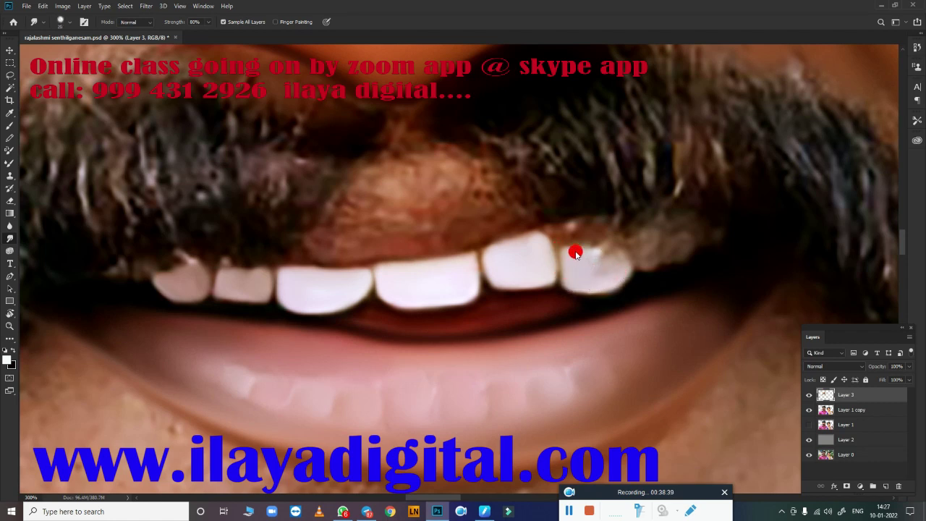
{"action": "left_click_drag", "start_coordinate": [609, 258], "coordinate": [621, 251]}
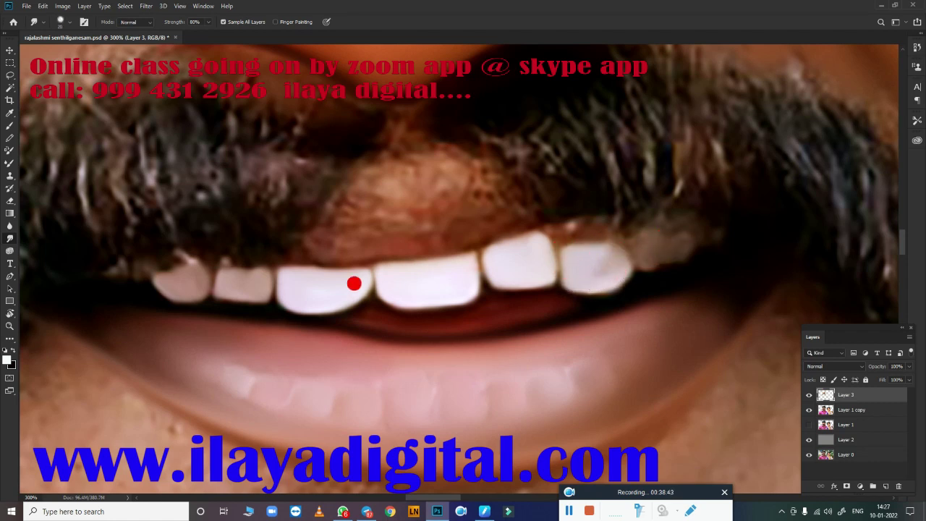
{"action": "key", "text": "b"}
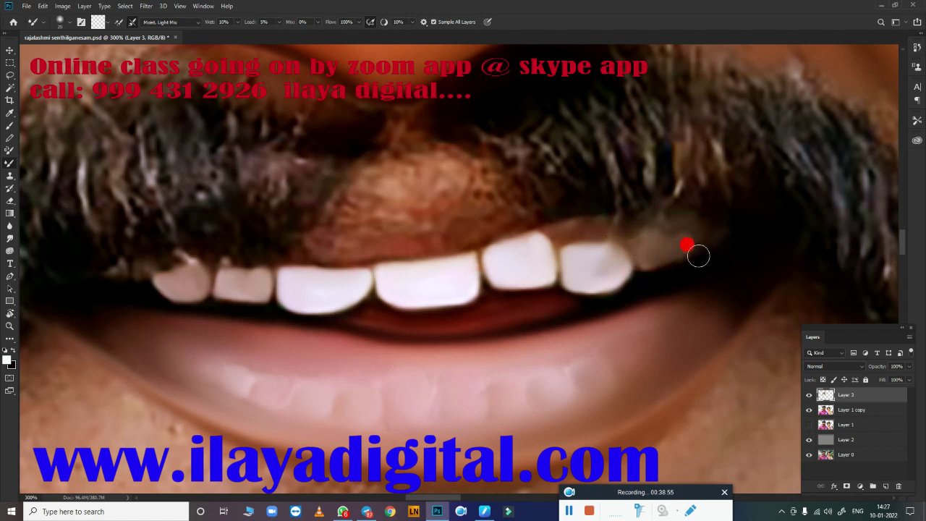
{"action": "left_click_drag", "start_coordinate": [615, 258], "coordinate": [602, 274]}
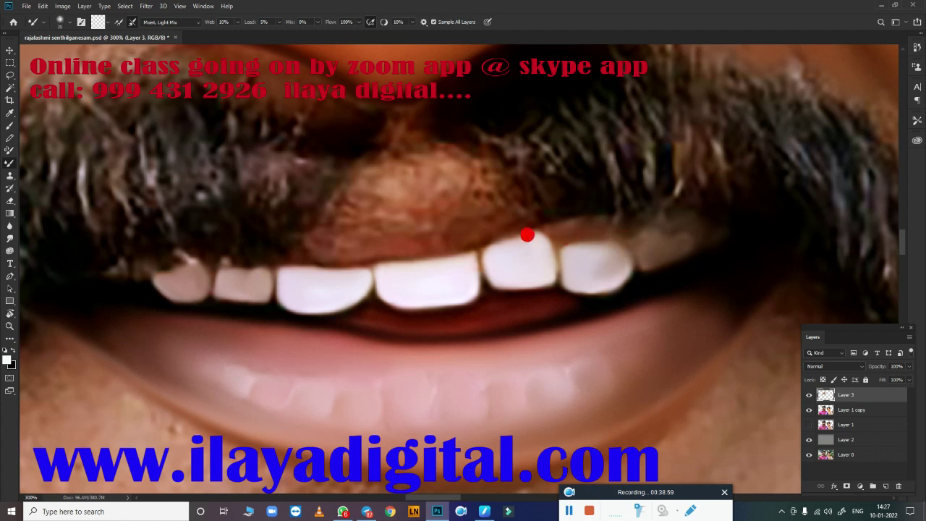
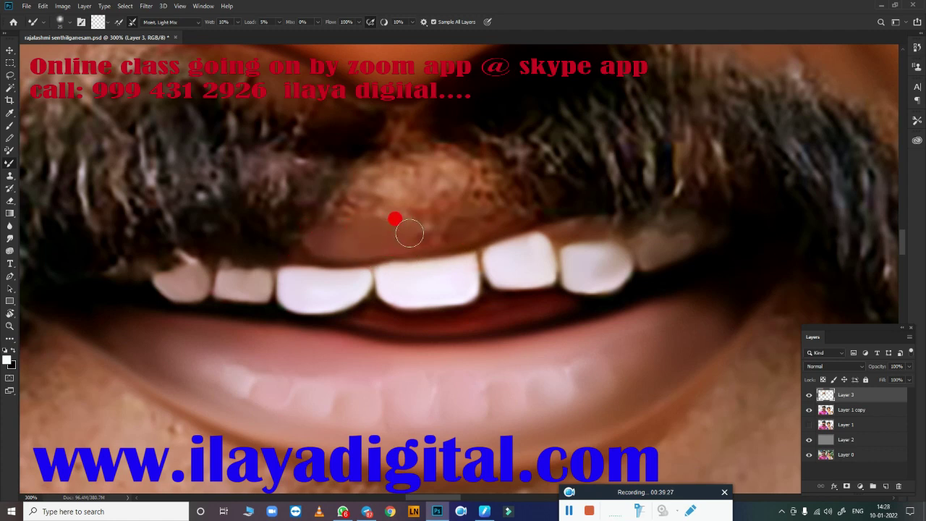
Step: Blend the skin along the man's upper lip and gum line with the Mixer Brush
{"action": "left_click_drag", "start_coordinate": [410, 232], "coordinate": [444, 214]}
{"action": "left_click_drag", "start_coordinate": [521, 203], "coordinate": [534, 192]}
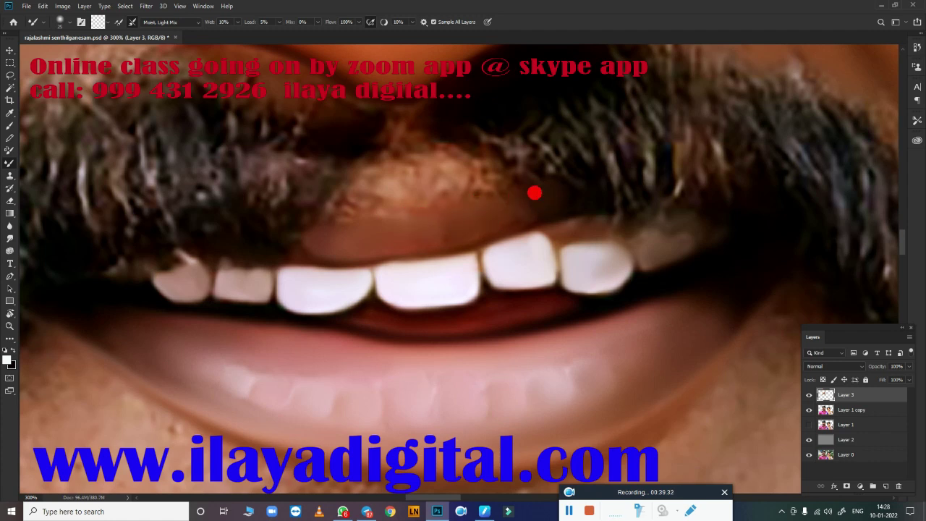
{"action": "left_click_drag", "start_coordinate": [574, 222], "coordinate": [661, 222]}
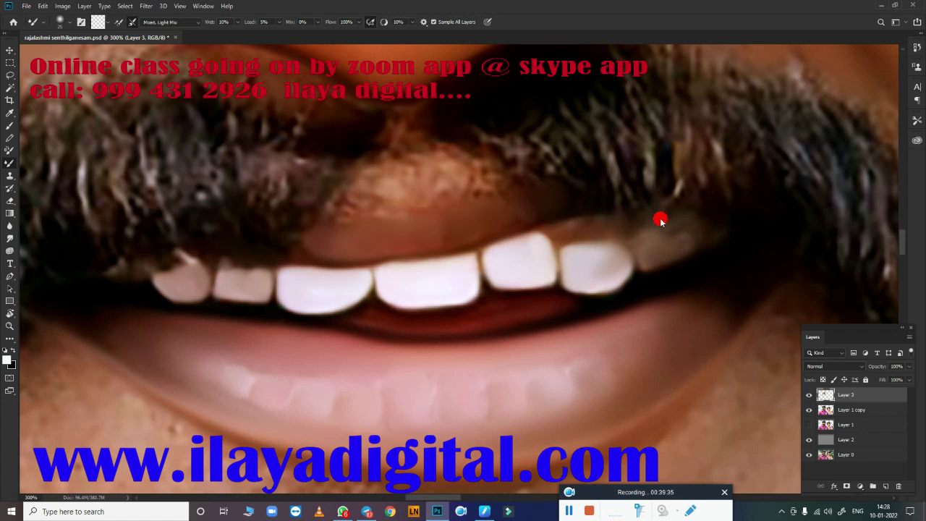
{"action": "scroll", "coordinate": [649, 256], "scroll_direction": "down", "scroll_amount": 5}
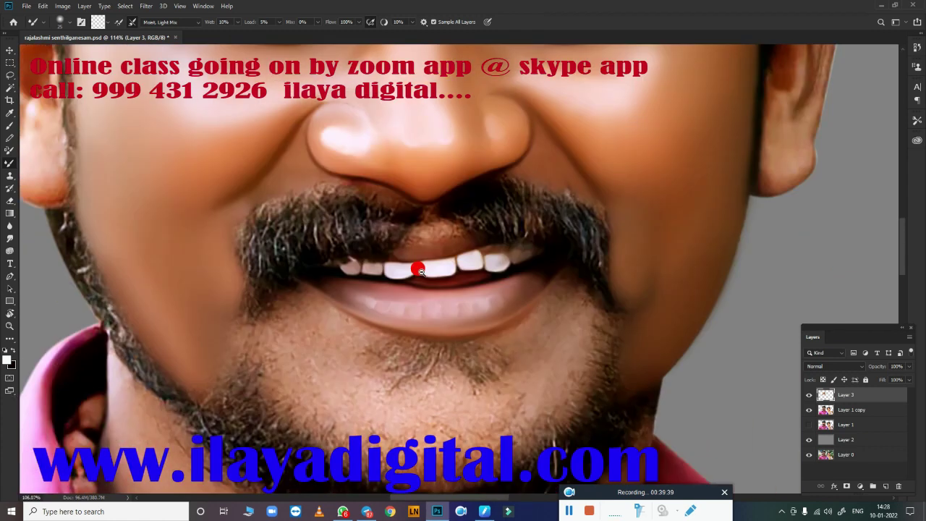
{"action": "scroll", "coordinate": [419, 265], "scroll_direction": "up", "scroll_amount": 2}
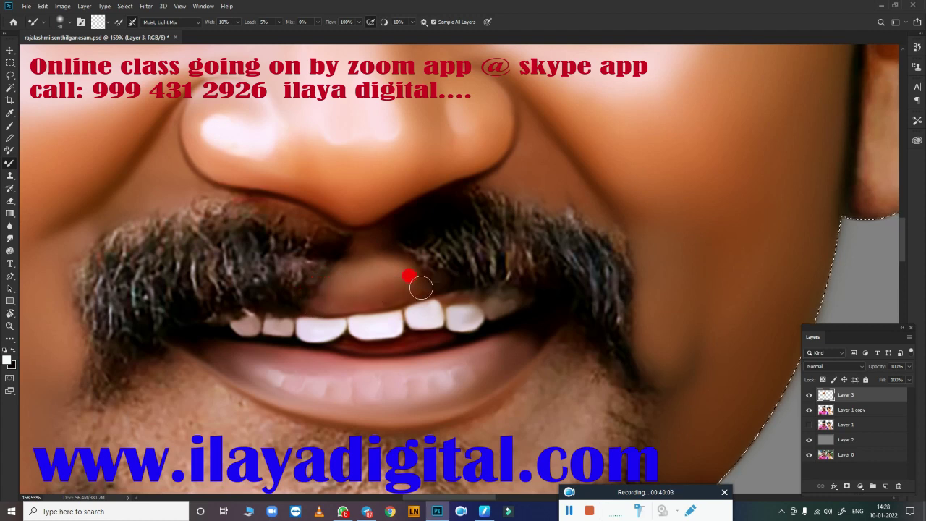
{"action": "scroll", "coordinate": [430, 275], "scroll_direction": "down", "scroll_amount": 5}
{"action": "scroll", "coordinate": [420, 318], "scroll_direction": "up", "scroll_amount": 3}
{"action": "scroll", "coordinate": [441, 333], "scroll_direction": "up", "scroll_amount": 2}
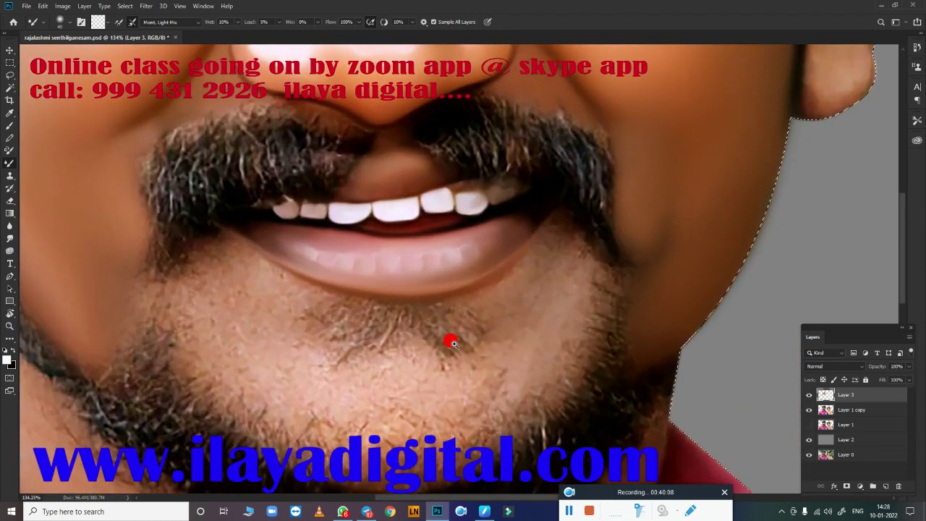
Step: Blend the moustache's lower edge, switching between the Eraser and Mixer Brush
{"action": "key", "text": "e"}
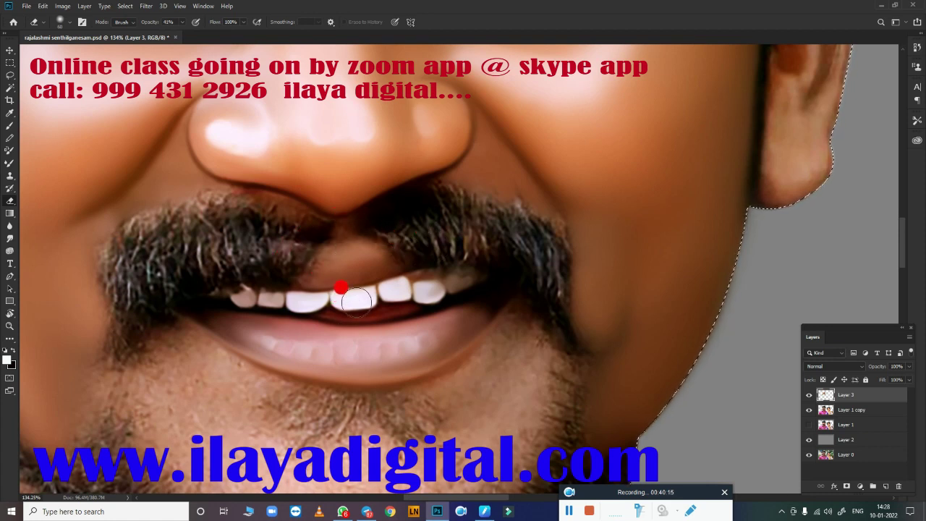
{"action": "key", "text": "b"}
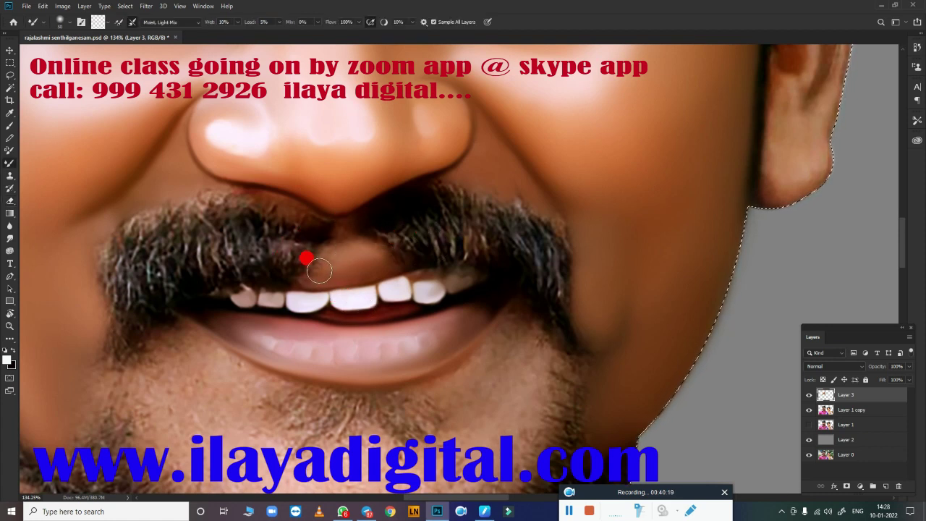
{"action": "mouse_move", "coordinate": [325, 253]}
{"action": "left_mouse_down"}
{"action": "mouse_move", "coordinate": [341, 240]}
{"action": "mouse_move", "coordinate": [394, 265]}
{"action": "left_mouse_up"}
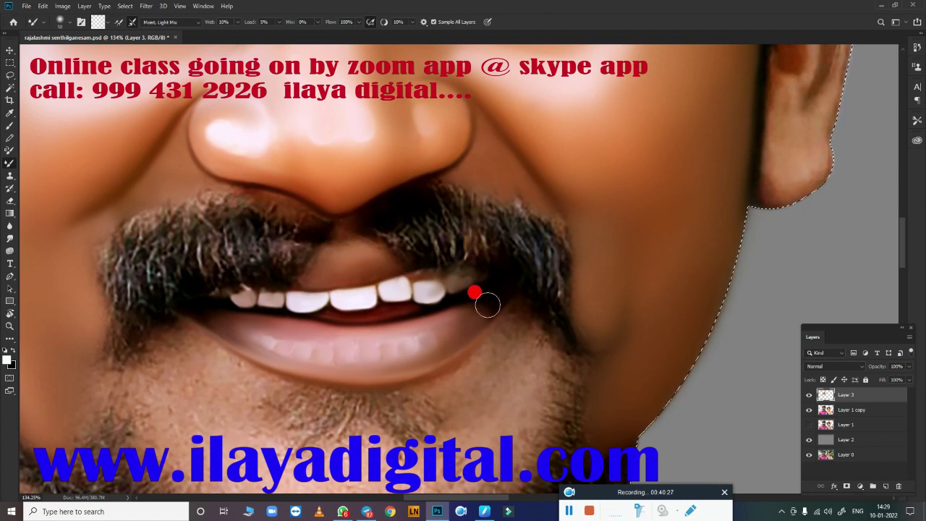
{"action": "scroll", "coordinate": [478, 293], "scroll_direction": "down", "scroll_amount": 5}
{"action": "scroll", "coordinate": [441, 308], "scroll_direction": "down", "scroll_amount": 2}
{"action": "scroll", "coordinate": [536, 327], "scroll_direction": "up", "scroll_amount": 2}
{"action": "scroll", "coordinate": [534, 340], "scroll_direction": "up", "scroll_amount": 1}
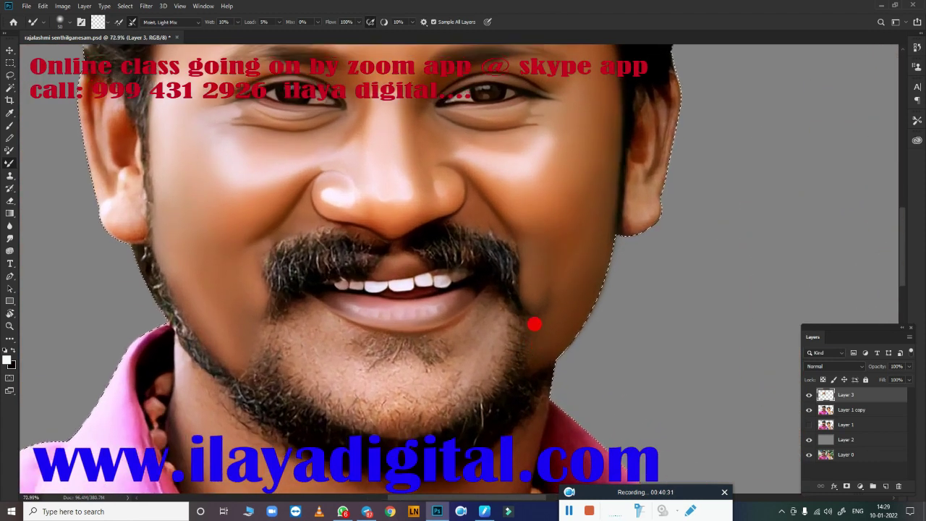
{"action": "key", "text": "e"}
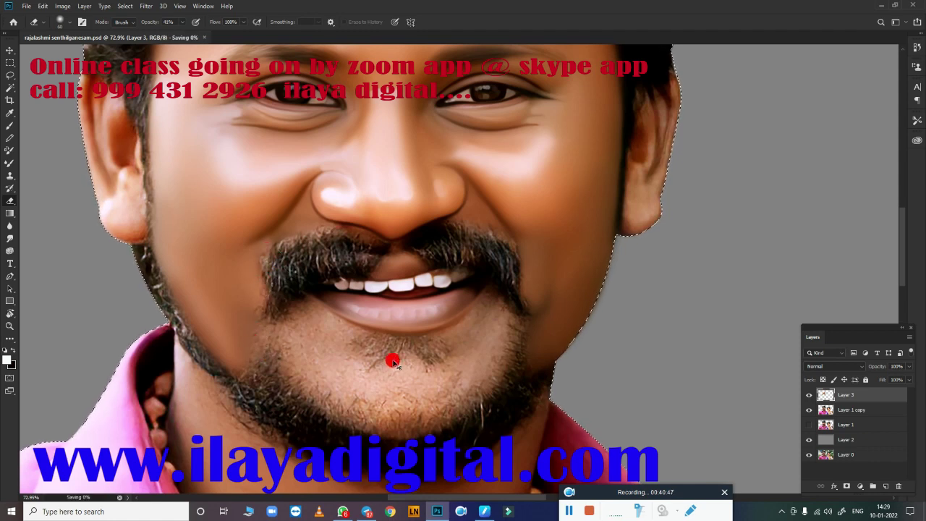
{"action": "scroll", "coordinate": [394, 338], "scroll_direction": "down", "scroll_amount": 3}
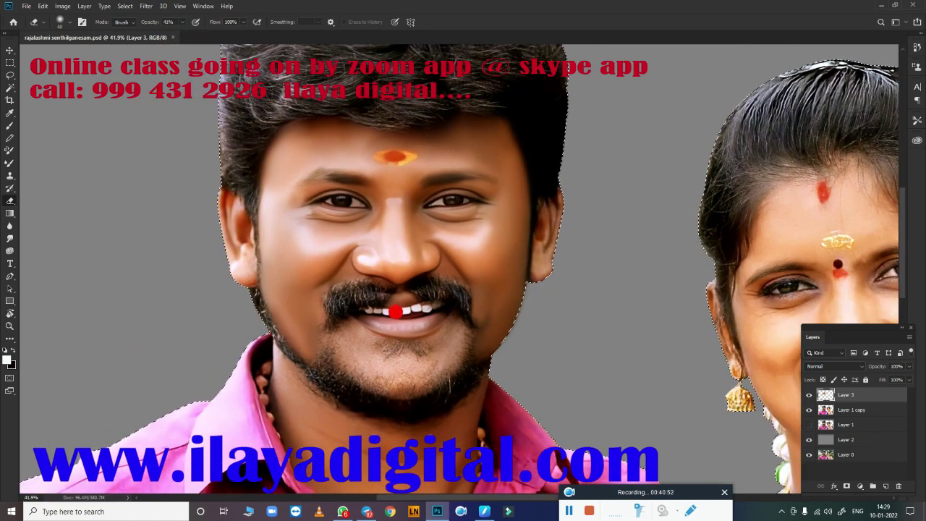
Step: Zoom to the man's ear and start smoothing the earlobe with the Mixer Brush
{"action": "scroll", "coordinate": [406, 311], "scroll_direction": "up", "scroll_amount": 2}
{"action": "scroll", "coordinate": [417, 265], "scroll_direction": "up", "scroll_amount": 2}
{"action": "scroll", "coordinate": [362, 239], "scroll_direction": "up", "scroll_amount": 2}
{"action": "left_click_drag", "start_coordinate": [401, 208], "coordinate": [320, 323]}
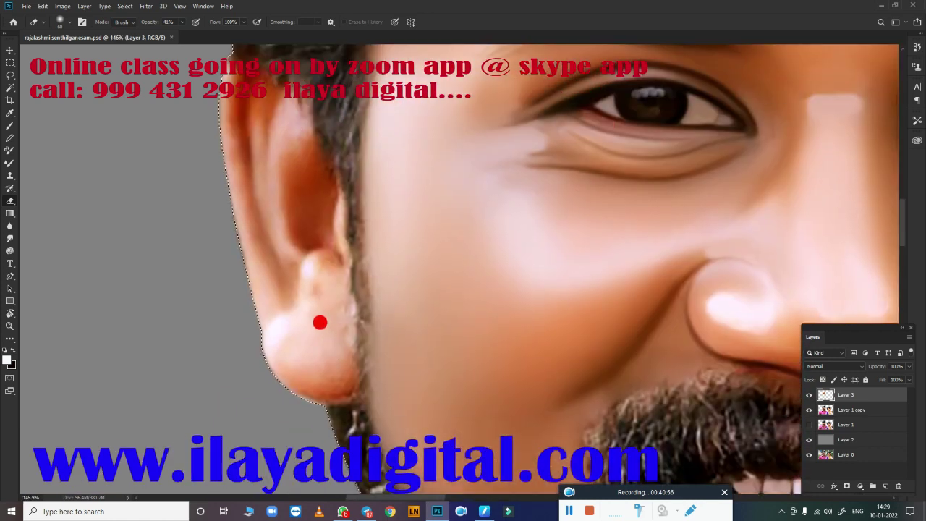
{"action": "key", "text": "b"}
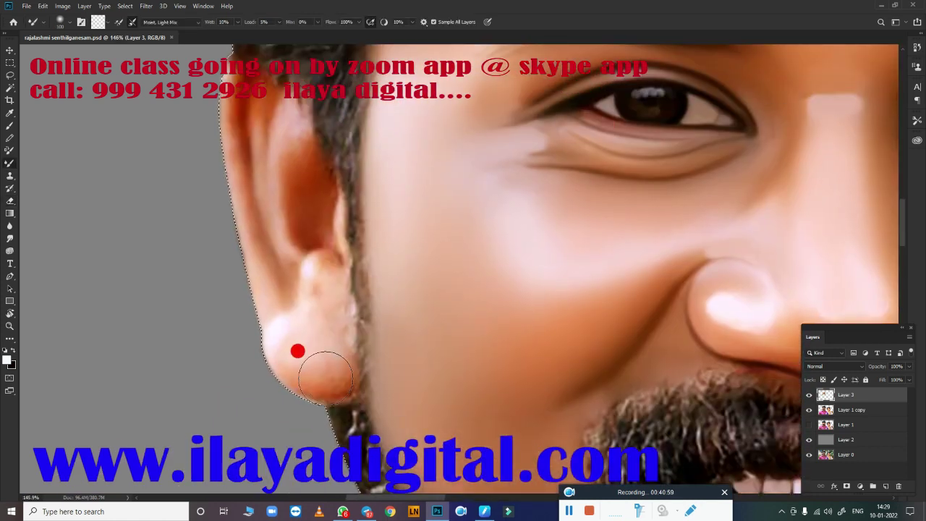
{"action": "left_click_drag", "start_coordinate": [330, 376], "coordinate": [298, 357]}
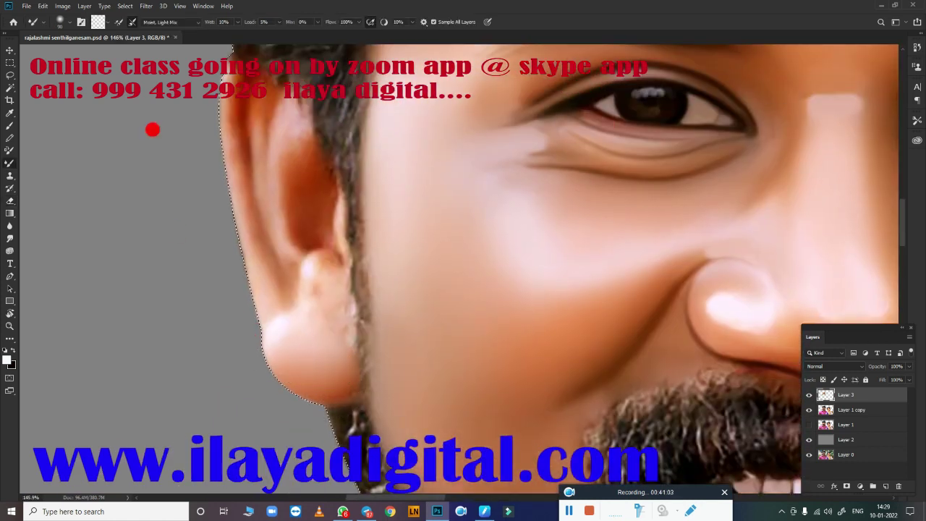
Step: Switch the Mixer Brush to Very Wet, Heavy Mix and smooth the earlobe further
{"action": "left_click", "coordinate": [190, 22]}
{"action": "left_click", "coordinate": [170, 143]}
{"action": "mouse_move", "coordinate": [306, 324]}
{"action": "left_mouse_down"}
{"action": "mouse_move", "coordinate": [331, 320]}
{"action": "mouse_move", "coordinate": [344, 255]}
{"action": "left_mouse_up"}
{"action": "mouse_move", "coordinate": [343, 378]}
{"action": "left_mouse_down"}
{"action": "mouse_move", "coordinate": [337, 351]}
{"action": "mouse_move", "coordinate": [327, 384]}
{"action": "left_mouse_up"}
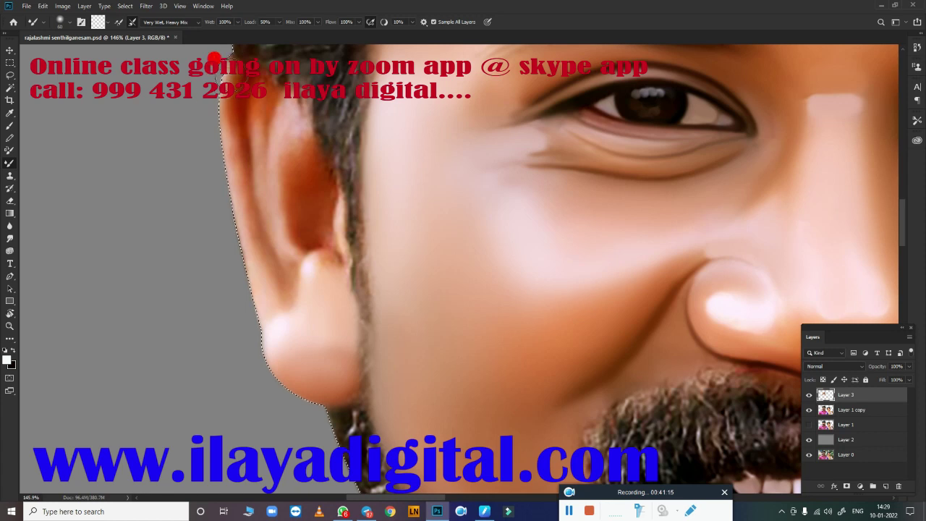
Step: Smooth the ear's outer rim, front flap and inner folds down to the earlobe
{"action": "left_click_drag", "start_coordinate": [231, 74], "coordinate": [231, 208]}
{"action": "mouse_move", "coordinate": [227, 170]}
{"action": "left_mouse_down"}
{"action": "mouse_move", "coordinate": [223, 71]}
{"action": "mouse_move", "coordinate": [242, 109]}
{"action": "mouse_move", "coordinate": [246, 196]}
{"action": "mouse_move", "coordinate": [273, 277]}
{"action": "left_mouse_up"}
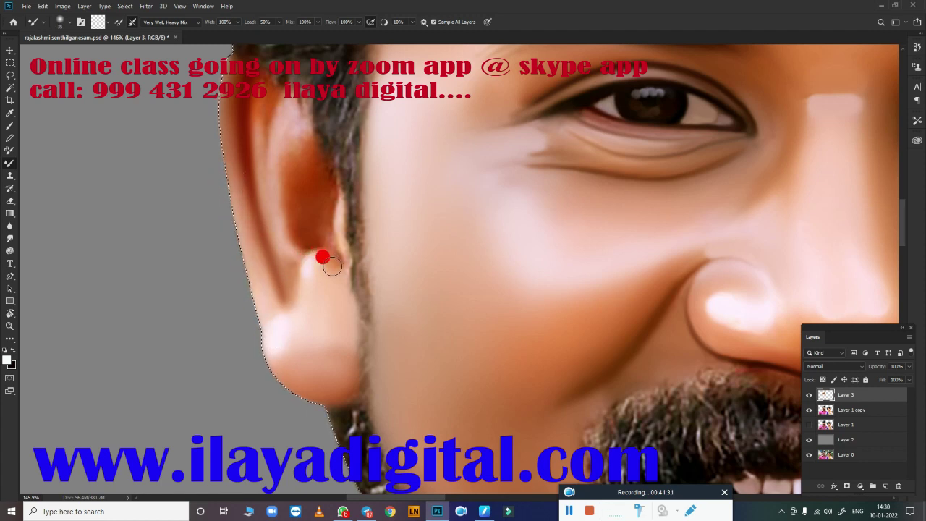
{"action": "mouse_move", "coordinate": [338, 276]}
{"action": "left_mouse_down"}
{"action": "mouse_move", "coordinate": [315, 293]}
{"action": "mouse_move", "coordinate": [263, 112]}
{"action": "mouse_move", "coordinate": [282, 171]}
{"action": "mouse_move", "coordinate": [301, 181]}
{"action": "mouse_move", "coordinate": [297, 217]}
{"action": "mouse_move", "coordinate": [288, 122]}
{"action": "left_mouse_up"}
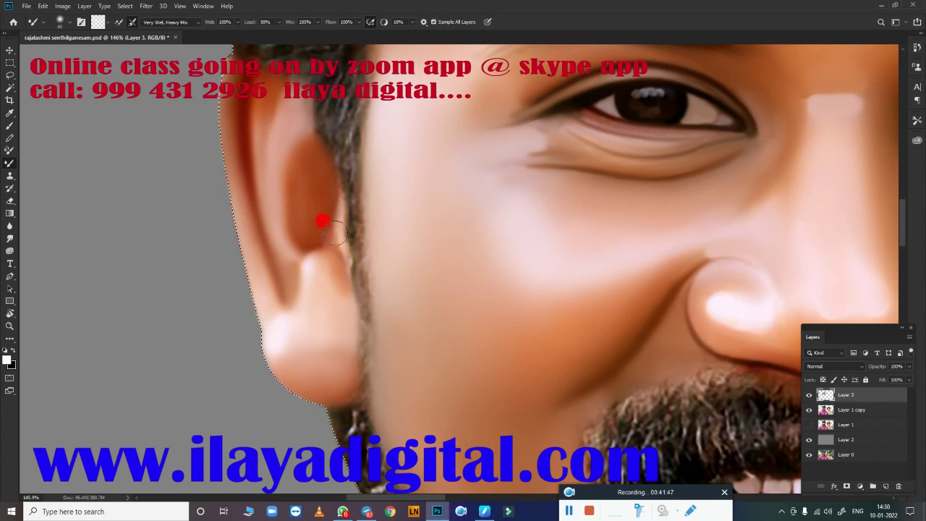
{"action": "mouse_move", "coordinate": [335, 233]}
{"action": "left_mouse_down"}
{"action": "mouse_move", "coordinate": [322, 192]}
{"action": "mouse_move", "coordinate": [336, 335]}
{"action": "mouse_move", "coordinate": [339, 316]}
{"action": "mouse_move", "coordinate": [304, 318]}
{"action": "mouse_move", "coordinate": [451, 385]}
{"action": "mouse_move", "coordinate": [180, 307]}
{"action": "left_mouse_up"}
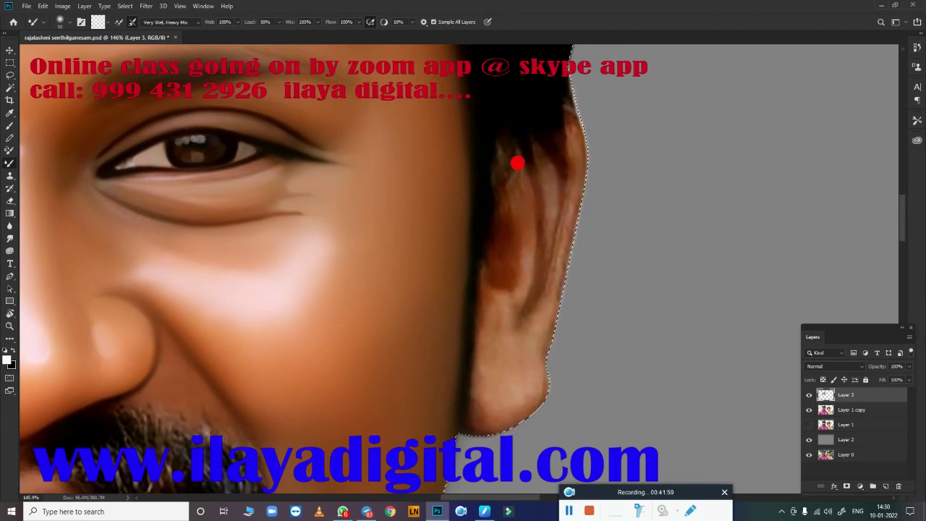
Step: Smooth the other ear's inner folds, outer edge and middle section
{"action": "mouse_move", "coordinate": [517, 164]}
{"action": "left_mouse_down"}
{"action": "mouse_move", "coordinate": [502, 275]}
{"action": "mouse_move", "coordinate": [498, 240]}
{"action": "mouse_move", "coordinate": [525, 268]}
{"action": "mouse_move", "coordinate": [521, 211]}
{"action": "mouse_move", "coordinate": [502, 205]}
{"action": "mouse_move", "coordinate": [519, 180]}
{"action": "mouse_move", "coordinate": [526, 197]}
{"action": "mouse_move", "coordinate": [534, 157]}
{"action": "mouse_move", "coordinate": [545, 192]}
{"action": "mouse_move", "coordinate": [550, 123]}
{"action": "mouse_move", "coordinate": [495, 138]}
{"action": "left_mouse_up"}
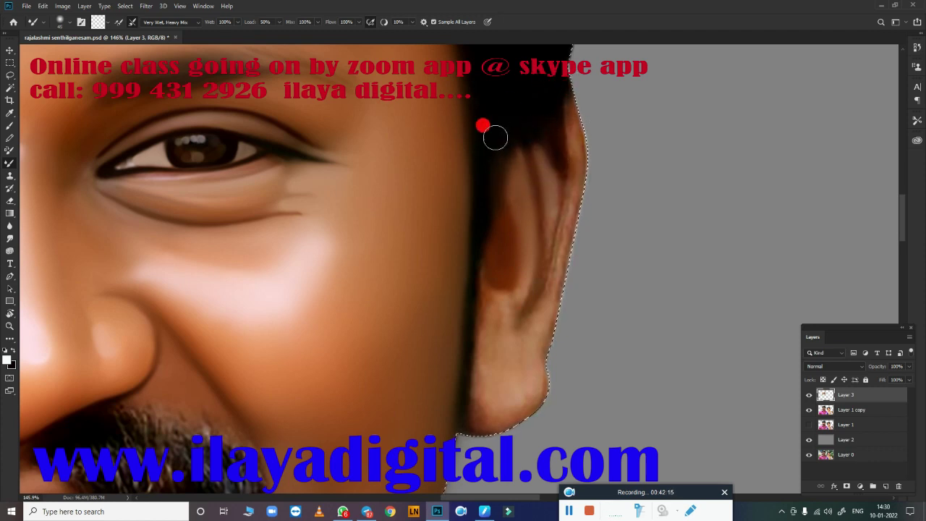
{"action": "left_click_drag", "start_coordinate": [576, 120], "coordinate": [545, 239]}
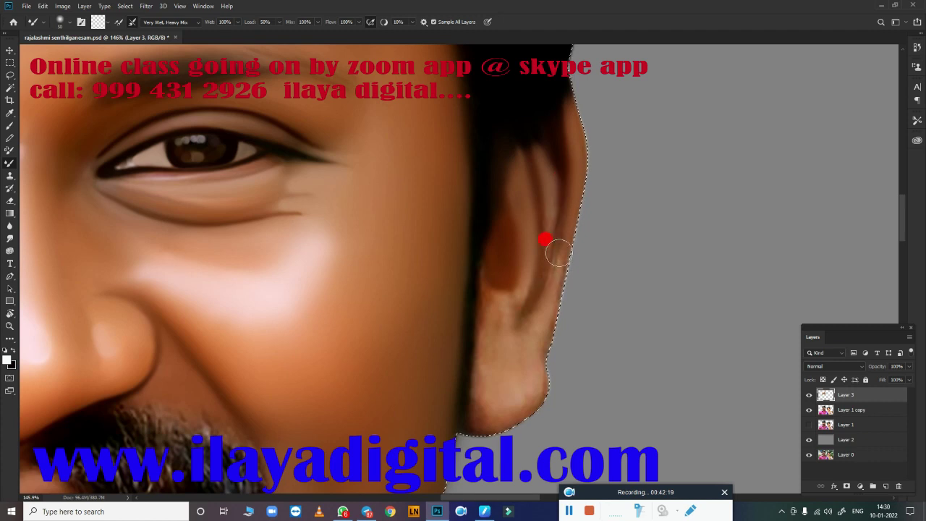
{"action": "left_click_drag", "start_coordinate": [568, 129], "coordinate": [522, 310]}
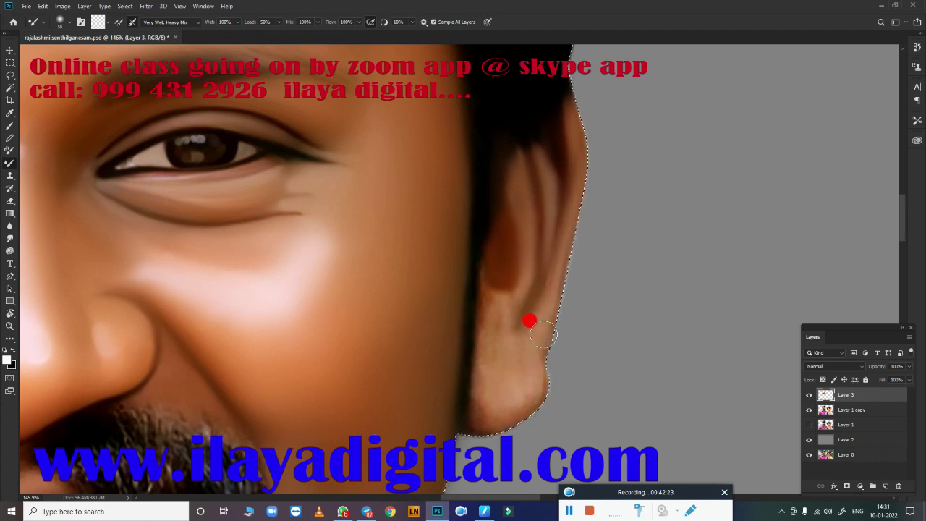
Step: Soften the dark hair edges around the ear, then smooth the neck edge by the collar
{"action": "mouse_move", "coordinate": [592, 110]}
{"action": "left_mouse_down"}
{"action": "mouse_move", "coordinate": [538, 128]}
{"action": "mouse_move", "coordinate": [497, 169]}
{"action": "left_mouse_up"}
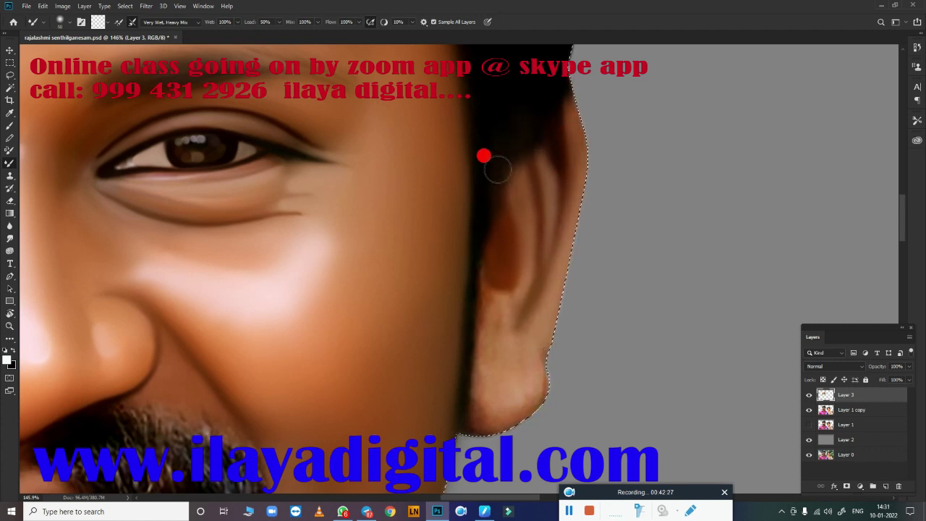
{"action": "left_click_drag", "start_coordinate": [470, 319], "coordinate": [475, 279]}
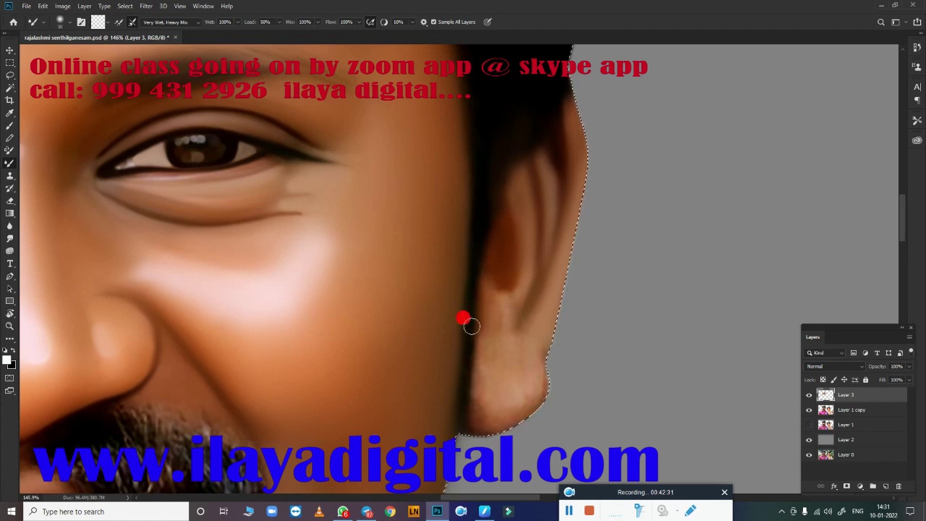
{"action": "mouse_move", "coordinate": [478, 417]}
{"action": "left_mouse_down"}
{"action": "mouse_move", "coordinate": [470, 377]}
{"action": "mouse_move", "coordinate": [481, 432]}
{"action": "mouse_move", "coordinate": [538, 390]}
{"action": "mouse_move", "coordinate": [509, 402]}
{"action": "mouse_move", "coordinate": [562, 355]}
{"action": "mouse_move", "coordinate": [504, 392]}
{"action": "left_mouse_up"}
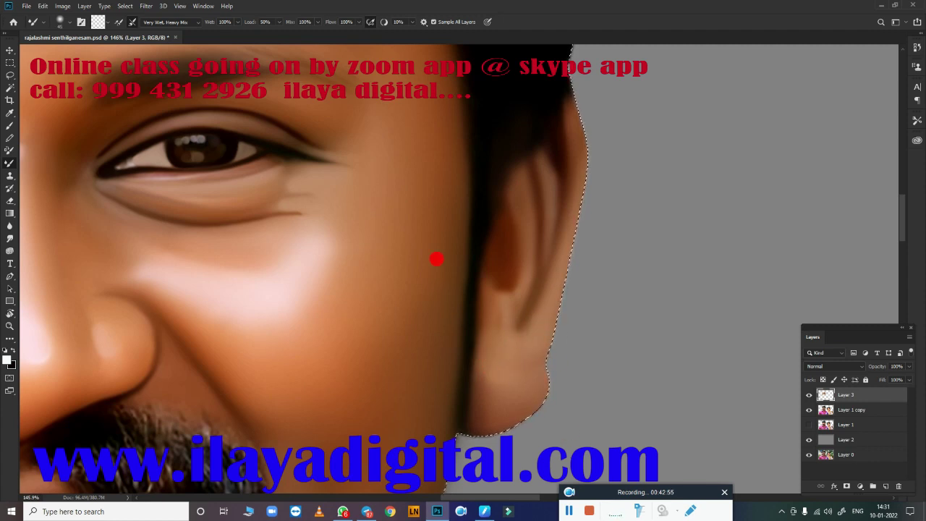
{"action": "mouse_move", "coordinate": [552, 165]}
{"action": "left_mouse_down"}
{"action": "mouse_move", "coordinate": [413, 312]}
{"action": "mouse_move", "coordinate": [418, 236]}
{"action": "left_mouse_up"}
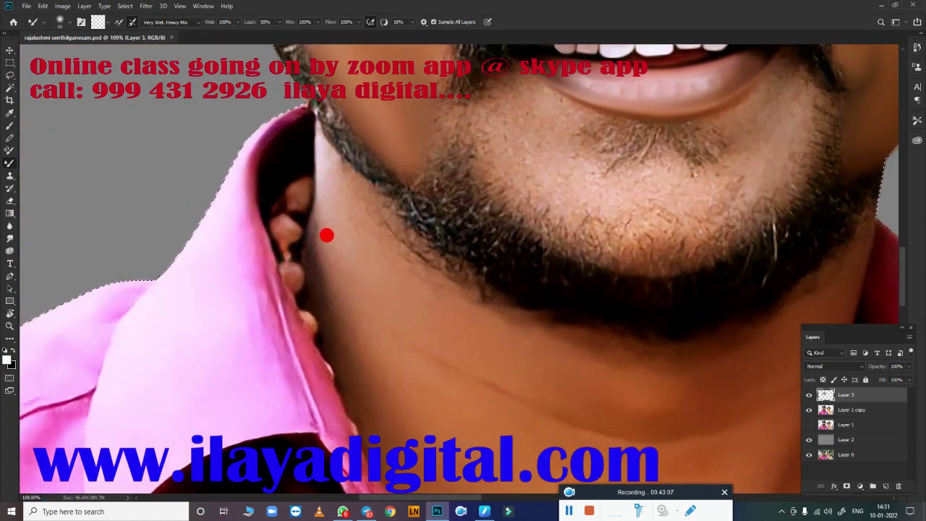
{"action": "left_click_drag", "start_coordinate": [299, 154], "coordinate": [306, 204]}
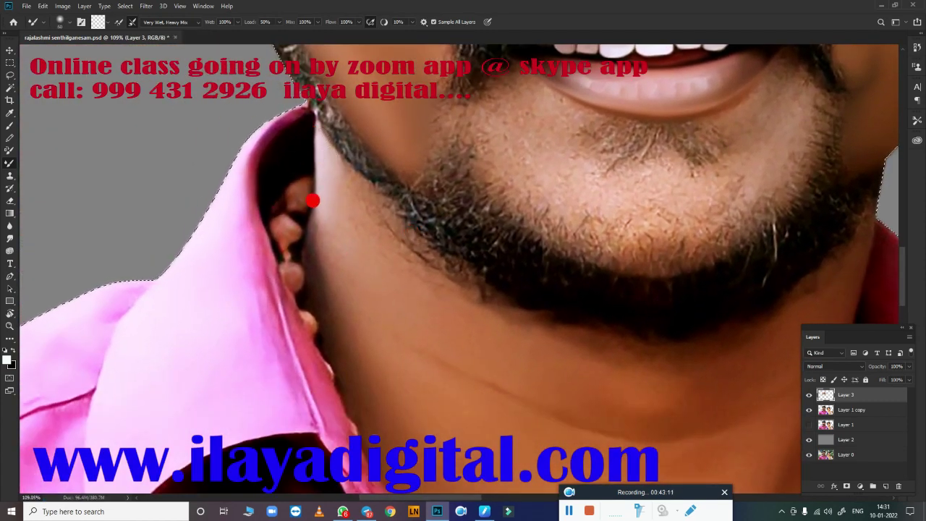
Step: Smudge the neck edge beside the collar and the jaw line along the beard
{"action": "key", "text": "r"}
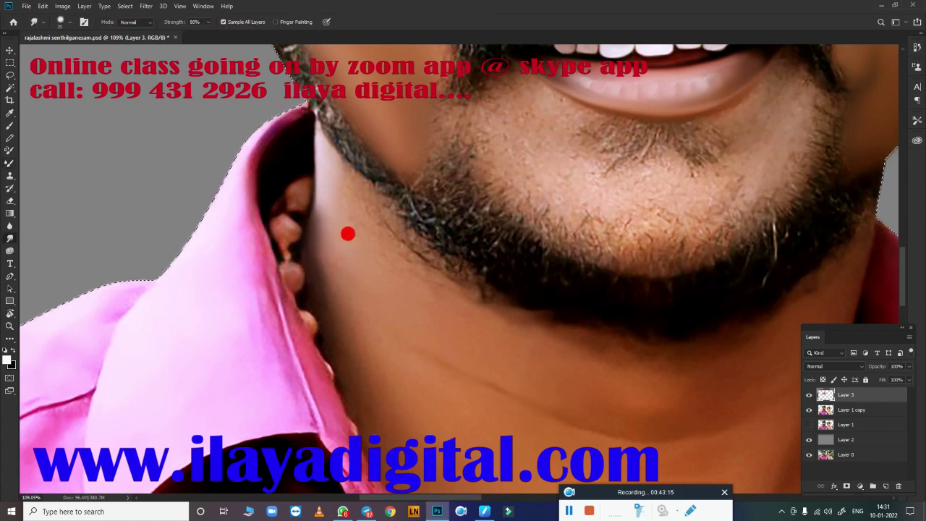
{"action": "mouse_move", "coordinate": [351, 219]}
{"action": "left_mouse_down"}
{"action": "mouse_move", "coordinate": [477, 279]}
{"action": "mouse_move", "coordinate": [368, 209]}
{"action": "left_mouse_up"}
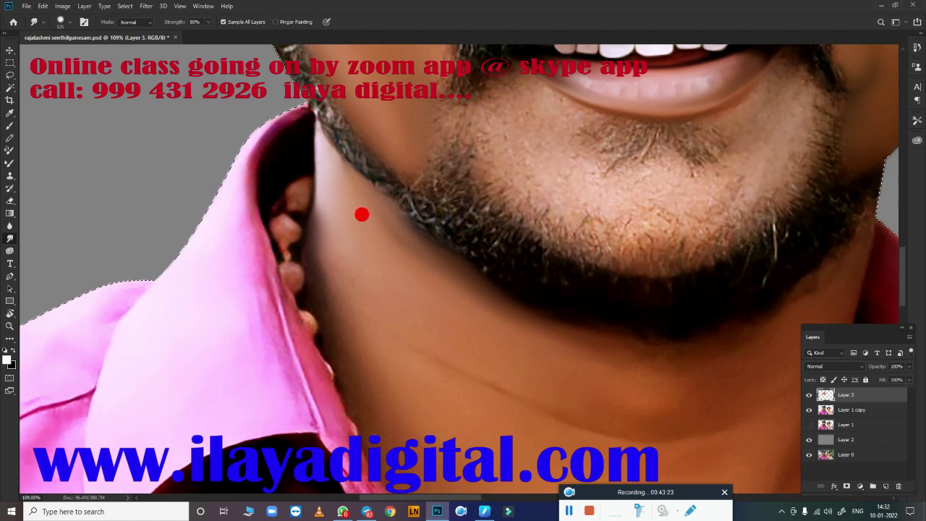
{"action": "mouse_move", "coordinate": [548, 299]}
{"action": "left_mouse_down"}
{"action": "mouse_move", "coordinate": [703, 335]}
{"action": "mouse_move", "coordinate": [491, 332]}
{"action": "left_mouse_up"}
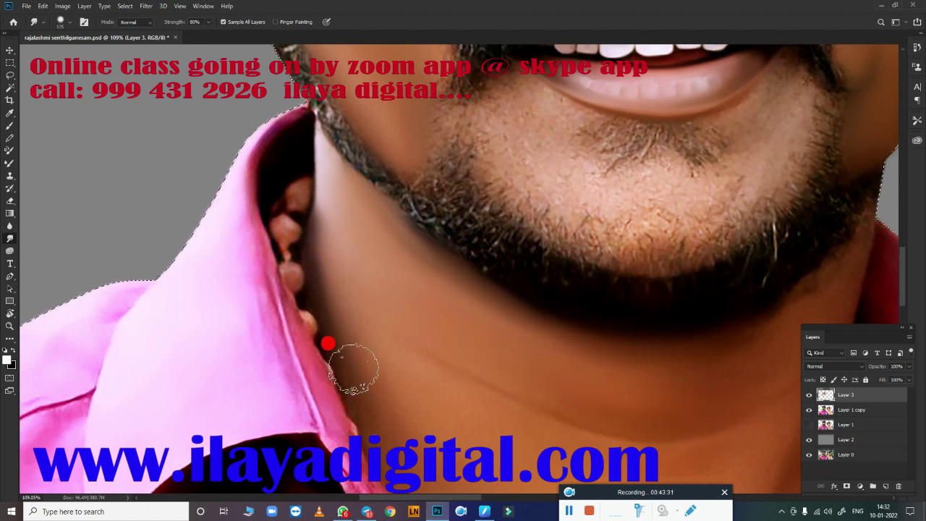
{"action": "left_click_drag", "start_coordinate": [741, 280], "coordinate": [525, 199]}
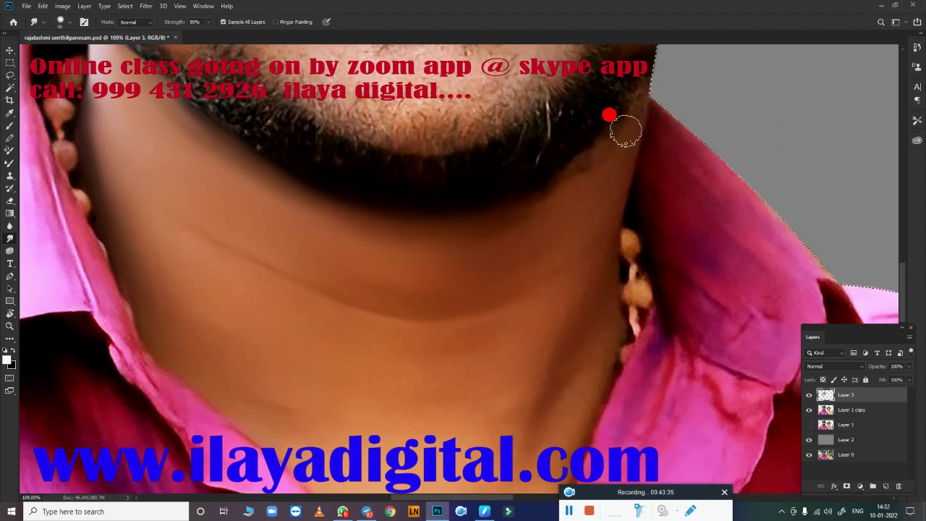
{"action": "left_click_drag", "start_coordinate": [620, 129], "coordinate": [567, 166]}
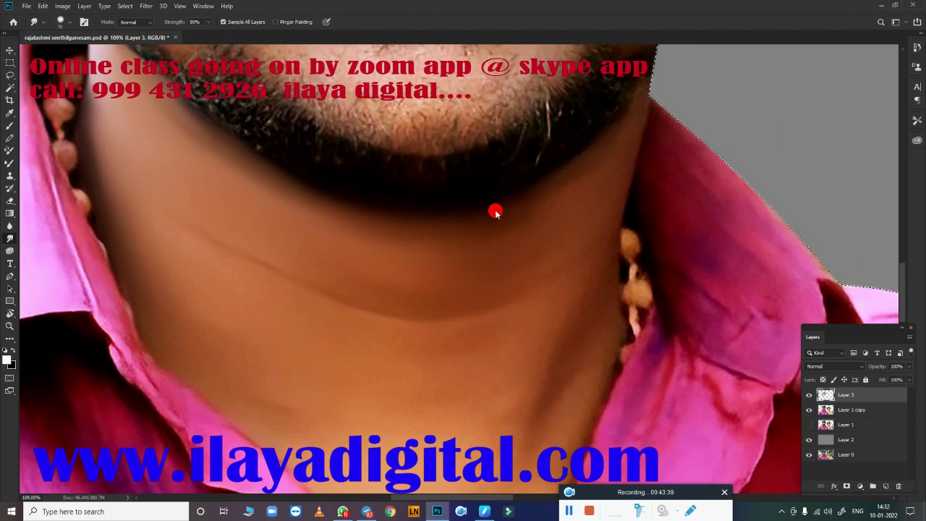
{"action": "mouse_move", "coordinate": [496, 212]}
{"action": "left_mouse_down"}
{"action": "mouse_move", "coordinate": [421, 215]}
{"action": "mouse_move", "coordinate": [571, 161]}
{"action": "mouse_move", "coordinate": [598, 128]}
{"action": "left_mouse_up"}
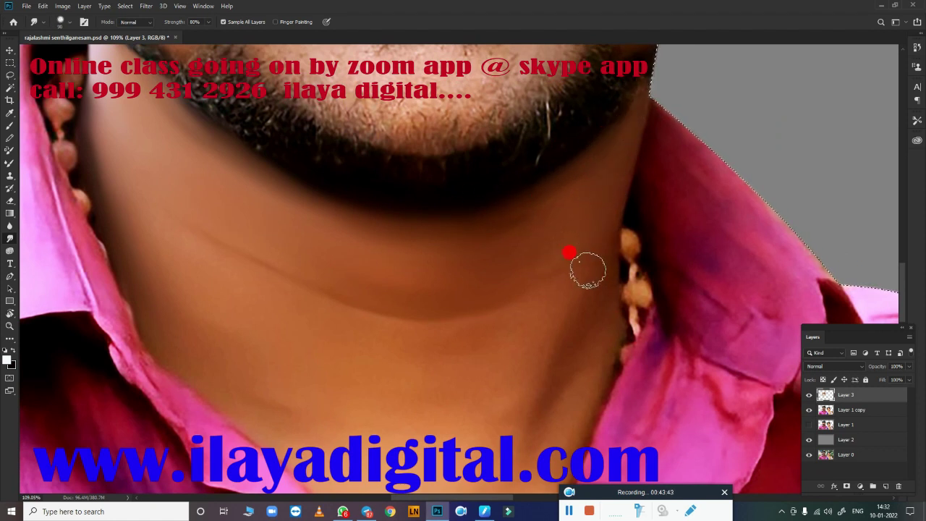
Step: Smudge the bead area at the shirt neckline with a 25 px brush
{"action": "key", "text": "]"}
{"action": "key", "text": "]"}
{"action": "key", "text": "]"}
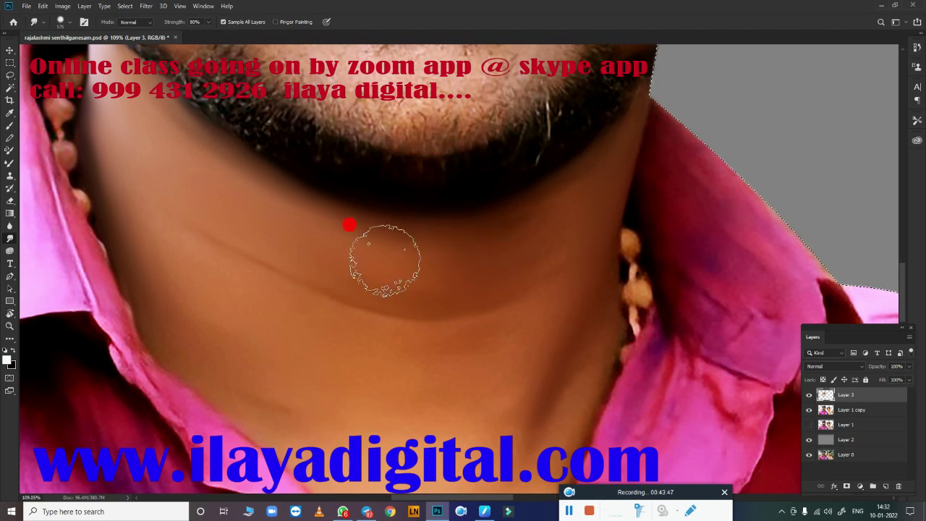
{"action": "key", "text": "["}
{"action": "key", "text": "["}
{"action": "key", "text": "["}
{"action": "key", "text": "["}
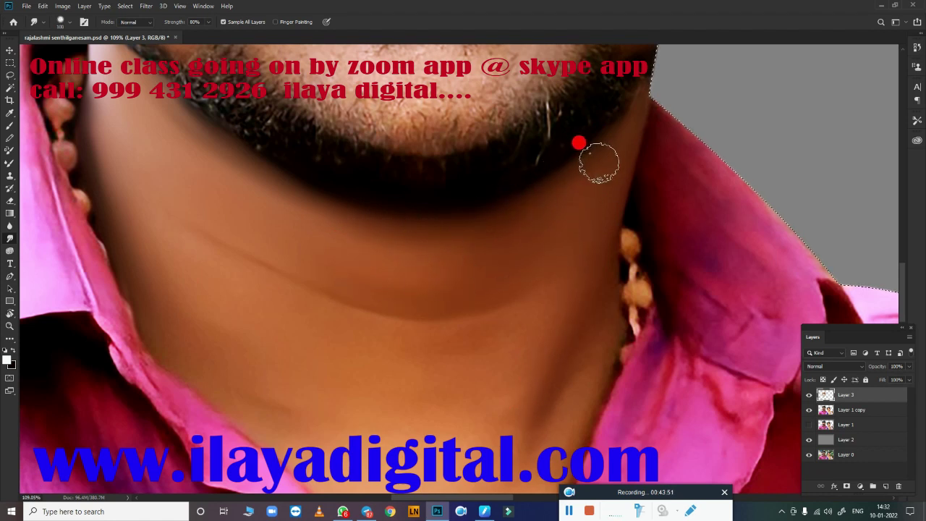
{"action": "key", "text": "]"}
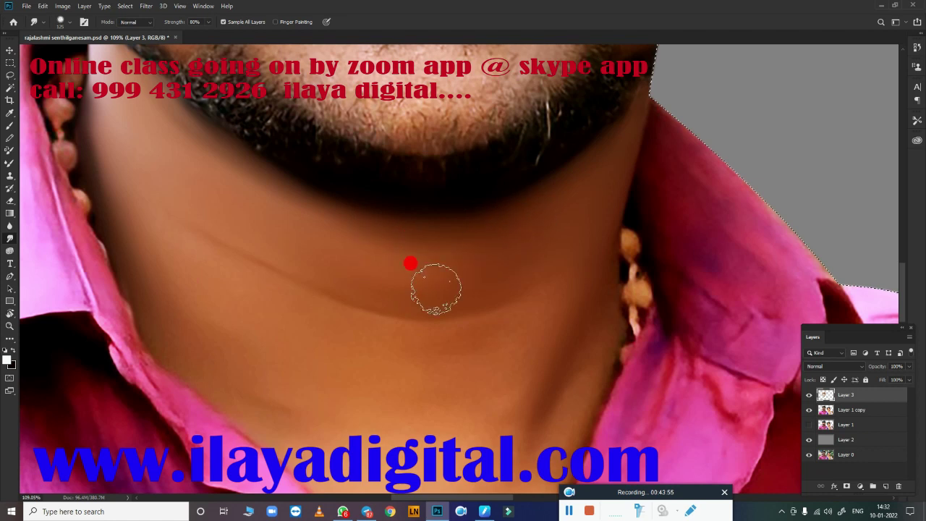
{"action": "key", "text": "]"}
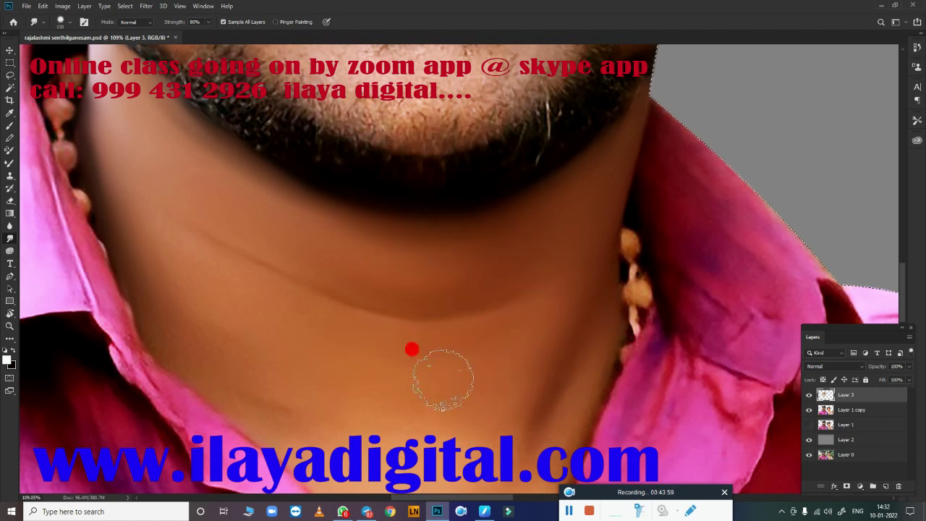
{"action": "key", "text": "]"}
{"action": "key", "text": "]"}
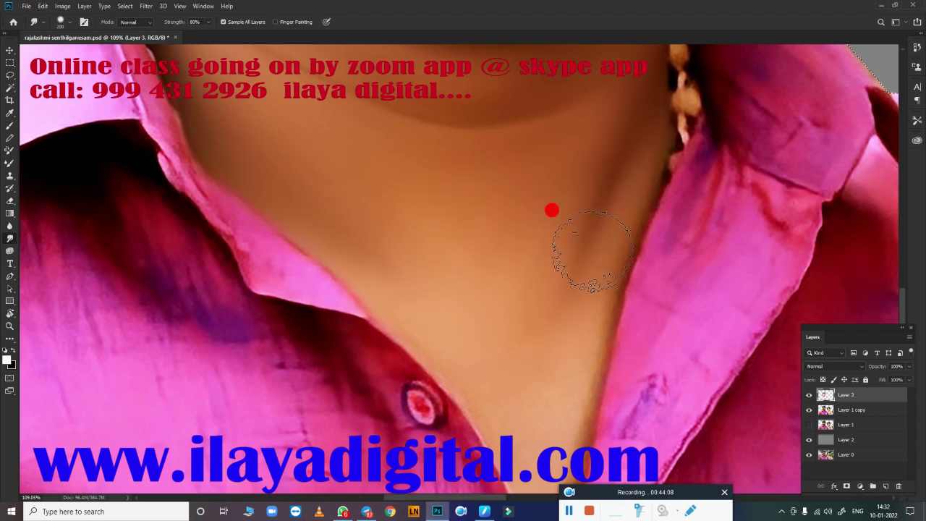
{"action": "left_click_drag", "start_coordinate": [505, 335], "coordinate": [372, 211]}
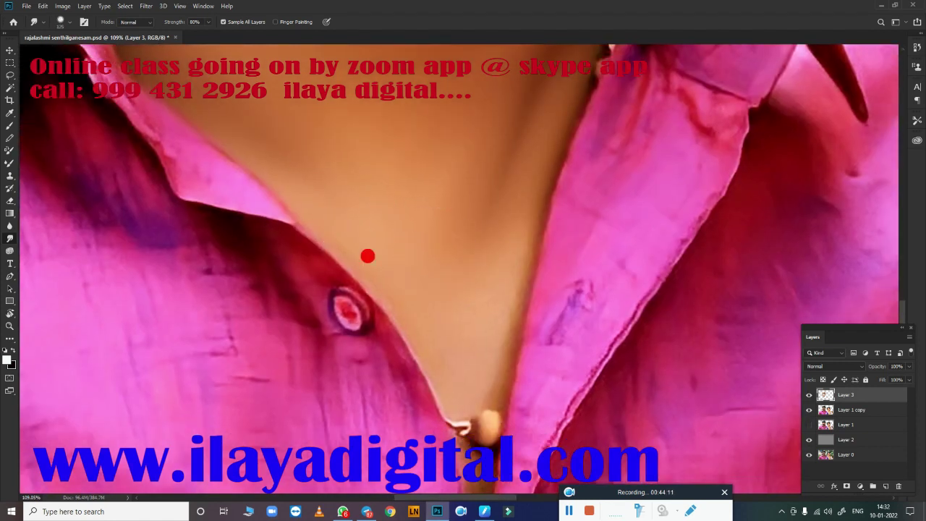
{"action": "left_click_drag", "start_coordinate": [476, 382], "coordinate": [421, 166]}
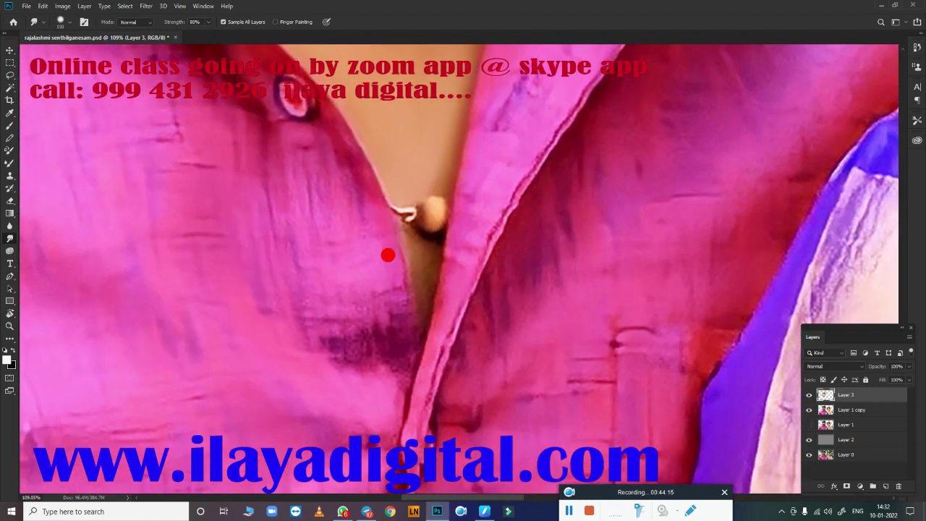
{"action": "key", "text": "bracketleft"}
{"action": "key", "text": "bracketleft"}
{"action": "key", "text": "bracketleft"}
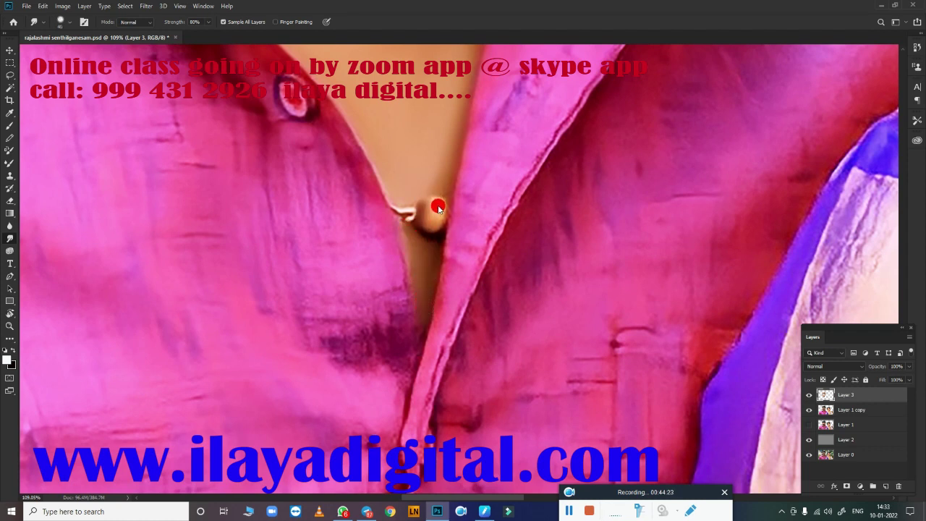
{"action": "left_click_drag", "start_coordinate": [438, 209], "coordinate": [445, 198]}
{"action": "scroll", "coordinate": [507, 167], "scroll_direction": "down", "scroll_amount": 3}
Step: Smooth the skin along the man's lower lip with an 80 px Mixer Brush
{"action": "scroll", "coordinate": [456, 181], "scroll_direction": "down", "scroll_amount": 2}
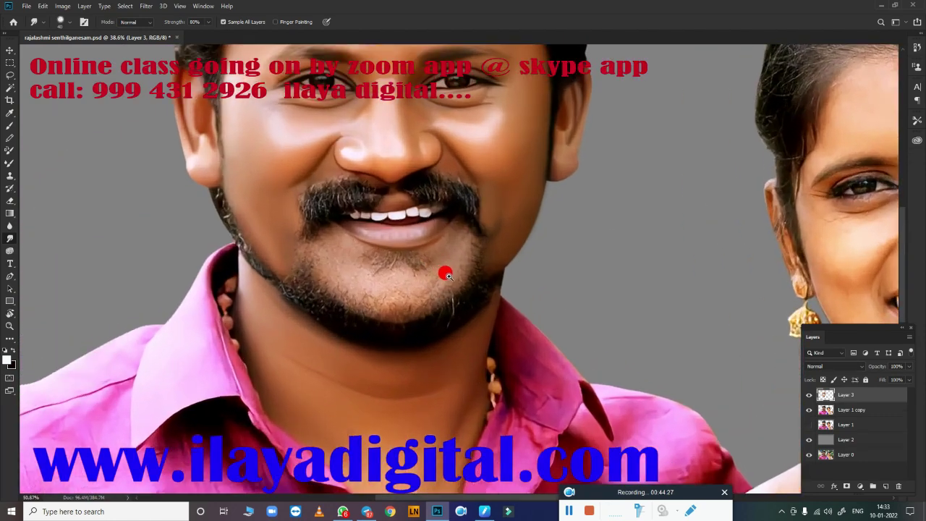
{"action": "scroll", "coordinate": [434, 264], "scroll_direction": "down", "scroll_amount": 1}
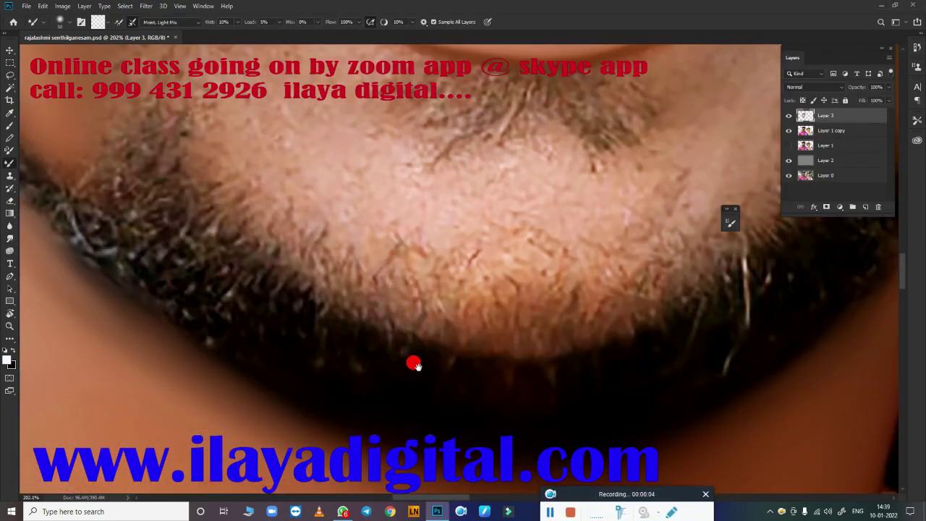
{"action": "key", "text": "]"}
{"action": "key", "text": "]"}
{"action": "key", "text": "]"}
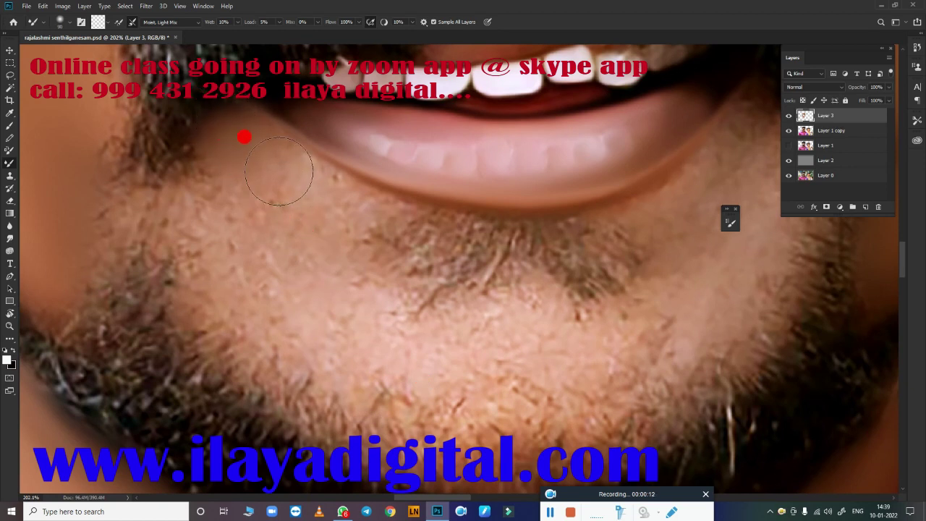
{"action": "left_click_drag", "start_coordinate": [238, 134], "coordinate": [319, 191]}
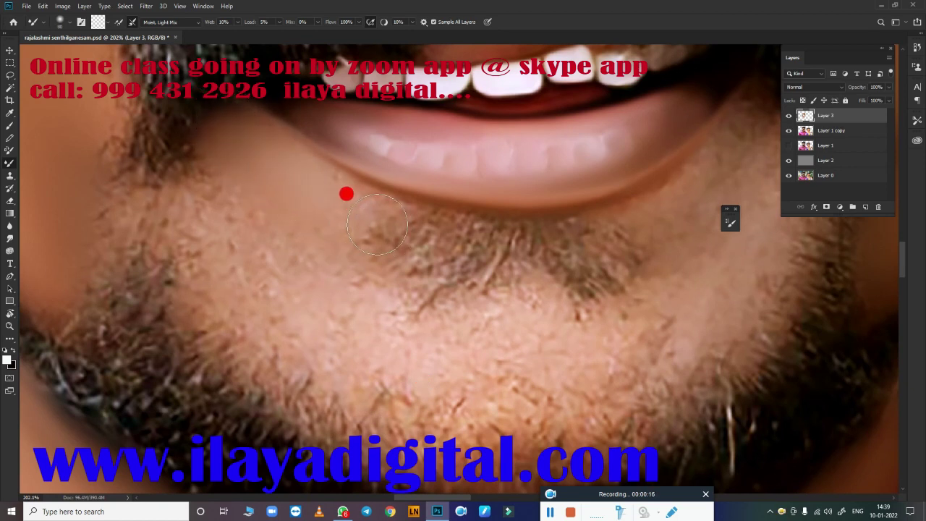
{"action": "mouse_move", "coordinate": [394, 237]}
{"action": "left_mouse_down"}
{"action": "mouse_move", "coordinate": [269, 154]}
{"action": "mouse_move", "coordinate": [220, 293]}
{"action": "mouse_move", "coordinate": [308, 321]}
{"action": "mouse_move", "coordinate": [222, 265]}
{"action": "mouse_move", "coordinate": [133, 165]}
{"action": "mouse_move", "coordinate": [150, 225]}
{"action": "mouse_move", "coordinate": [166, 122]}
{"action": "mouse_move", "coordinate": [256, 204]}
{"action": "left_mouse_up"}
Step: Blend the chin skin and the beard texture below the lip at about 150 px
{"action": "key", "text": "bracketright"}
{"action": "key", "text": "bracketleft"}
{"action": "mouse_move", "coordinate": [314, 261]}
{"action": "left_mouse_down"}
{"action": "mouse_move", "coordinate": [296, 275]}
{"action": "mouse_move", "coordinate": [388, 321]}
{"action": "left_mouse_up"}
{"action": "mouse_move", "coordinate": [195, 170]}
{"action": "left_mouse_down"}
{"action": "mouse_move", "coordinate": [161, 137]}
{"action": "mouse_move", "coordinate": [154, 145]}
{"action": "left_mouse_up"}
{"action": "key", "text": "bracketright"}
{"action": "scroll", "coordinate": [306, 367], "scroll_direction": "right", "scroll_amount": 5}
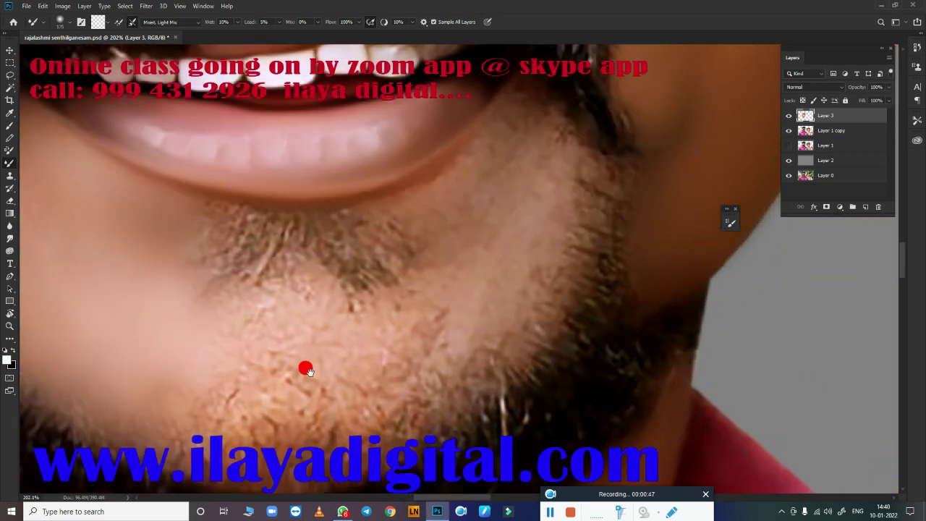
{"action": "scroll", "coordinate": [434, 162], "scroll_direction": "up", "scroll_amount": 2}
{"action": "key", "text": "bracketleft"}
{"action": "mouse_move", "coordinate": [413, 262]}
{"action": "left_mouse_down"}
{"action": "mouse_move", "coordinate": [382, 258]}
{"action": "mouse_move", "coordinate": [438, 244]}
{"action": "left_mouse_up"}
Step: Blend the lip-corner beard and chin stubble into an even skin tone
{"action": "key", "text": "bracketright"}
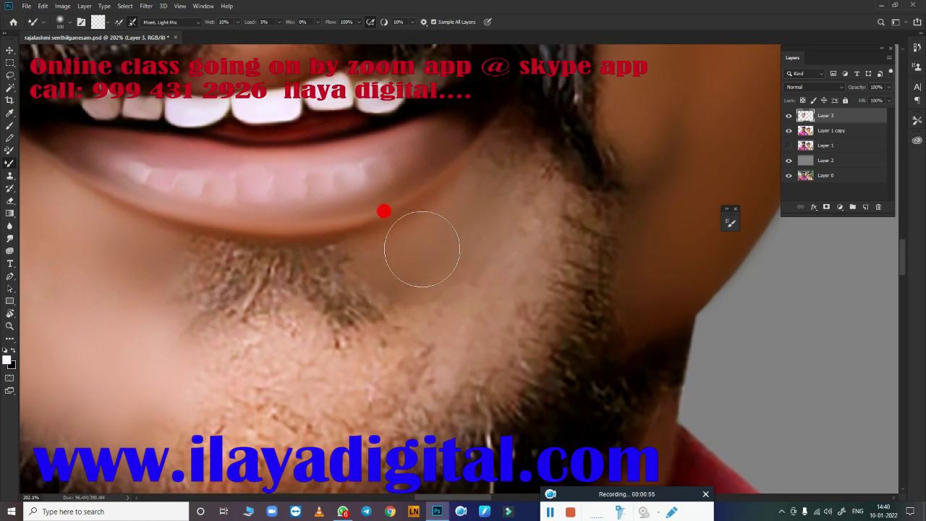
{"action": "key", "text": "bracketleft"}
{"action": "key", "text": "bracketleft"}
{"action": "key", "text": "bracketleft"}
{"action": "mouse_move", "coordinate": [500, 154]}
{"action": "left_mouse_down"}
{"action": "mouse_move", "coordinate": [529, 175]}
{"action": "mouse_move", "coordinate": [539, 255]}
{"action": "left_mouse_up"}
{"action": "key", "text": "bracketright"}
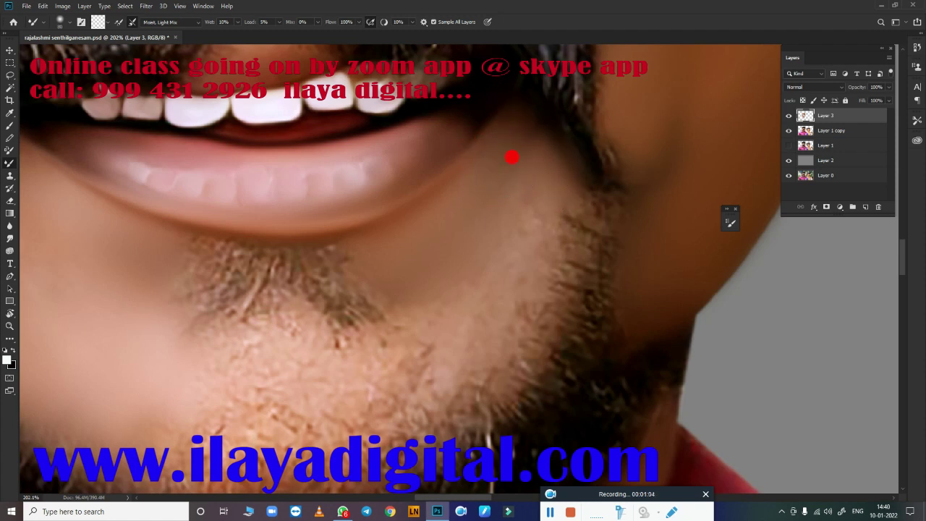
{"action": "key", "text": "bracketright"}
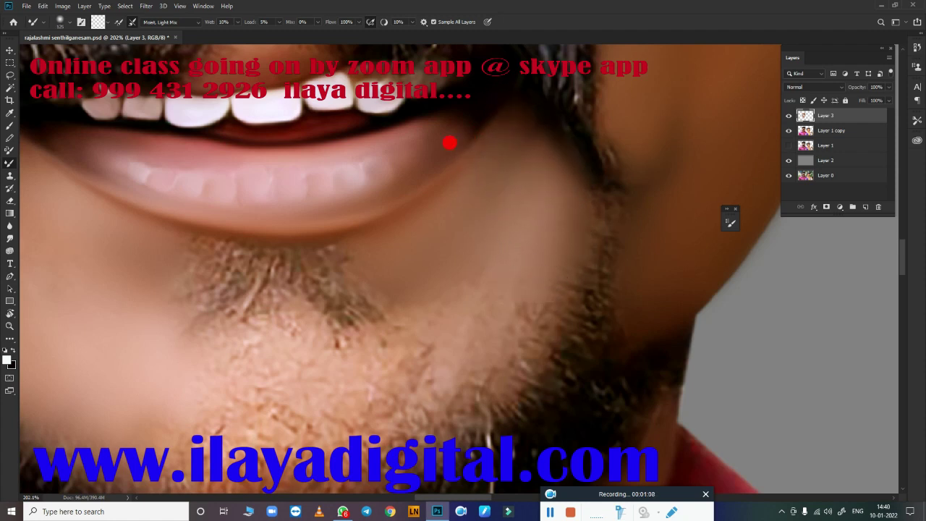
{"action": "left_click_drag", "start_coordinate": [498, 363], "coordinate": [391, 371]}
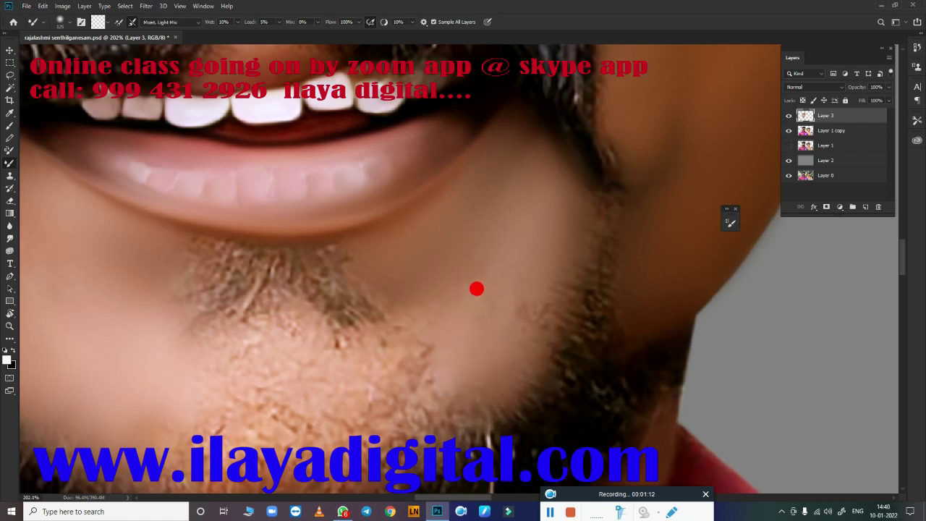
{"action": "key", "text": "bracketleft"}
{"action": "key", "text": "bracketleft"}
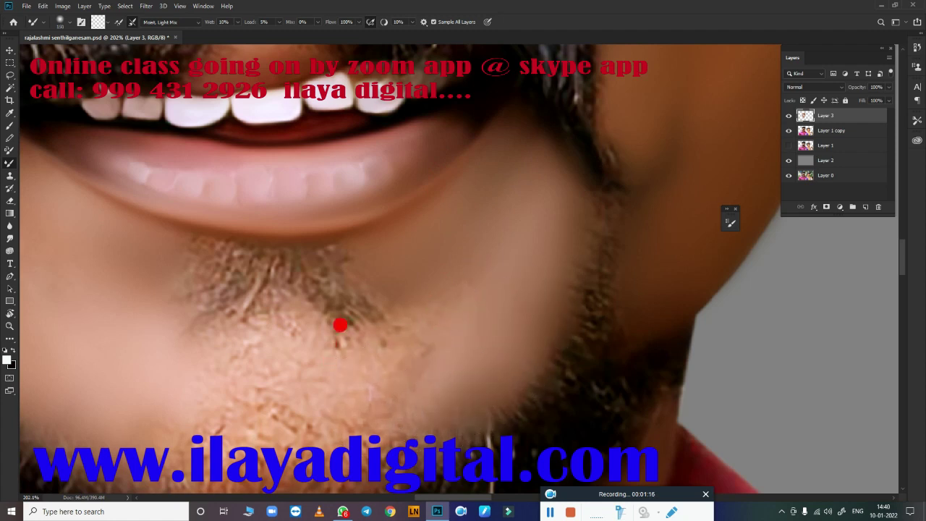
{"action": "mouse_move", "coordinate": [397, 352]}
{"action": "left_mouse_down"}
{"action": "mouse_move", "coordinate": [452, 305]}
{"action": "mouse_move", "coordinate": [561, 146]}
{"action": "left_mouse_up"}
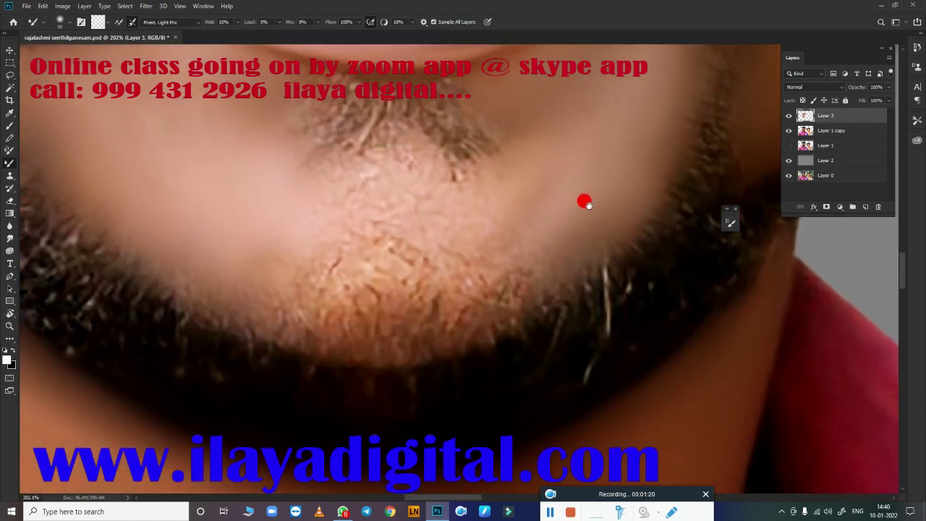
{"action": "key", "text": "bracketright"}
{"action": "key", "text": "bracketright"}
{"action": "key", "text": "bracketright"}
{"action": "mouse_move", "coordinate": [323, 296]}
{"action": "left_mouse_down"}
{"action": "mouse_move", "coordinate": [290, 280]}
{"action": "mouse_move", "coordinate": [413, 289]}
{"action": "mouse_move", "coordinate": [395, 317]}
{"action": "mouse_move", "coordinate": [447, 268]}
{"action": "mouse_move", "coordinate": [538, 252]}
{"action": "mouse_move", "coordinate": [288, 294]}
{"action": "mouse_move", "coordinate": [213, 275]}
{"action": "mouse_move", "coordinate": [320, 321]}
{"action": "mouse_move", "coordinate": [393, 206]}
{"action": "mouse_move", "coordinate": [417, 226]}
{"action": "mouse_move", "coordinate": [461, 207]}
{"action": "mouse_move", "coordinate": [476, 174]}
{"action": "mouse_move", "coordinate": [323, 174]}
{"action": "mouse_move", "coordinate": [343, 182]}
{"action": "mouse_move", "coordinate": [372, 169]}
{"action": "mouse_move", "coordinate": [413, 180]}
{"action": "mouse_move", "coordinate": [480, 143]}
{"action": "mouse_move", "coordinate": [321, 176]}
{"action": "mouse_move", "coordinate": [444, 176]}
{"action": "mouse_move", "coordinate": [486, 299]}
{"action": "mouse_move", "coordinate": [422, 283]}
{"action": "mouse_move", "coordinate": [424, 307]}
{"action": "mouse_move", "coordinate": [407, 314]}
{"action": "mouse_move", "coordinate": [430, 324]}
{"action": "mouse_move", "coordinate": [428, 344]}
{"action": "left_mouse_up"}
Step: Zoom in on the chin and hide Layer 3 to compare with the original
{"action": "key", "text": "bracketleft"}
{"action": "key", "text": "bracketleft"}
{"action": "key", "text": "bracketright"}
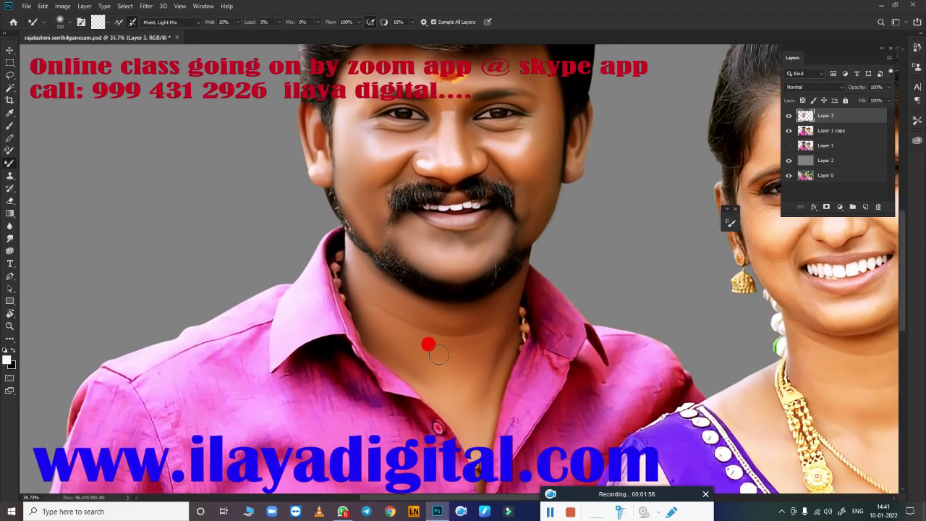
{"action": "left_click_drag", "start_coordinate": [489, 290], "coordinate": [548, 263]}
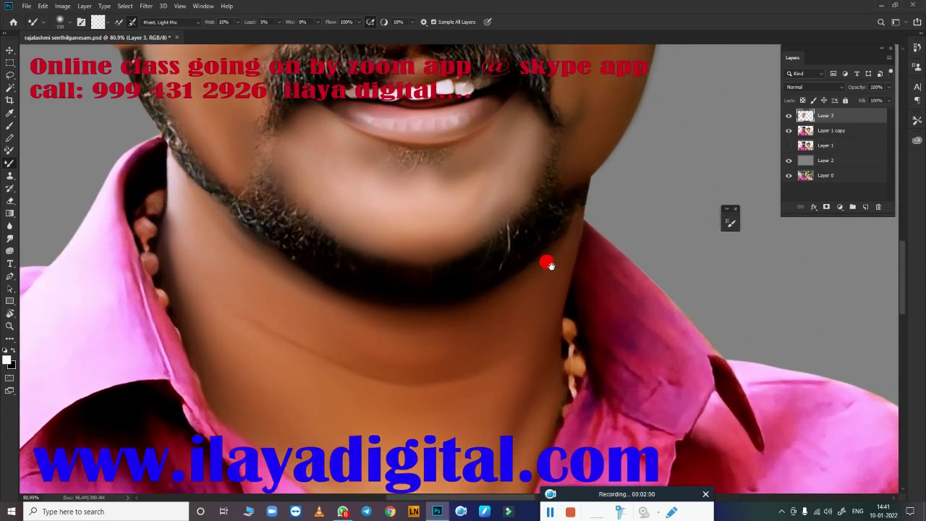
{"action": "left_click", "coordinate": [788, 115]}
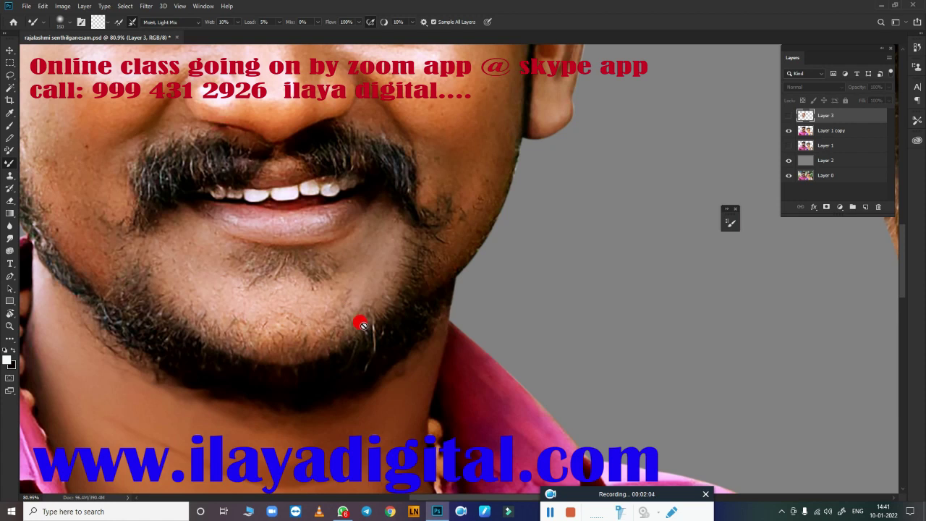
Step: Show Layer 3 again and erase along the jaw to the right cheek, revealing the original beard
{"action": "key", "text": "e"}
{"action": "left_click", "coordinate": [789, 116]}
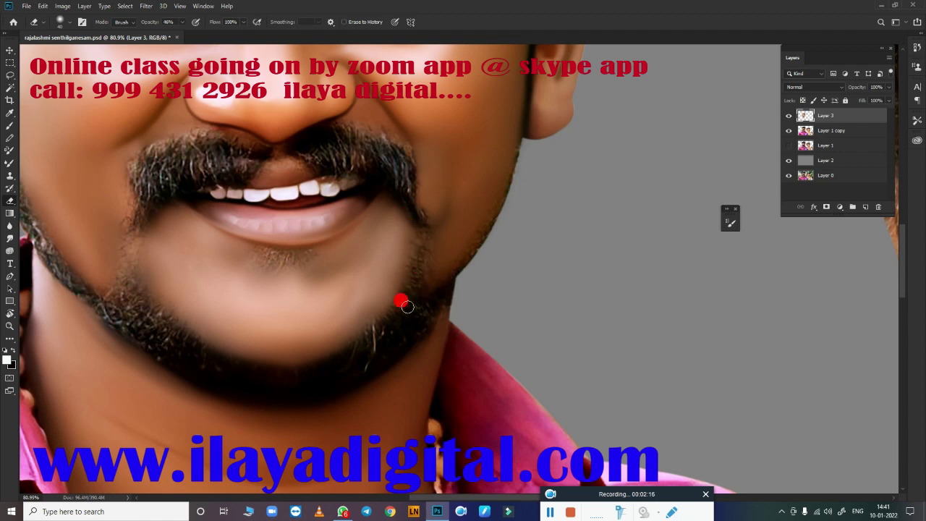
{"action": "scroll", "coordinate": [401, 302], "scroll_direction": "left", "scroll_amount": 5}
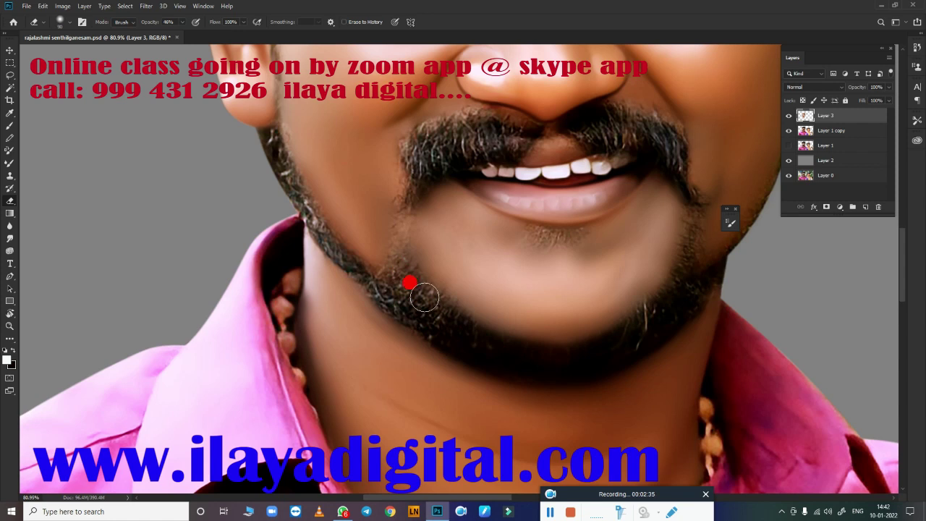
{"action": "left_click_drag", "start_coordinate": [453, 322], "coordinate": [534, 350]}
{"action": "mouse_move", "coordinate": [483, 322]}
{"action": "left_mouse_down"}
{"action": "mouse_move", "coordinate": [624, 290]}
{"action": "mouse_move", "coordinate": [681, 226]}
{"action": "left_mouse_up"}
{"action": "left_click_drag", "start_coordinate": [534, 289], "coordinate": [433, 302]}
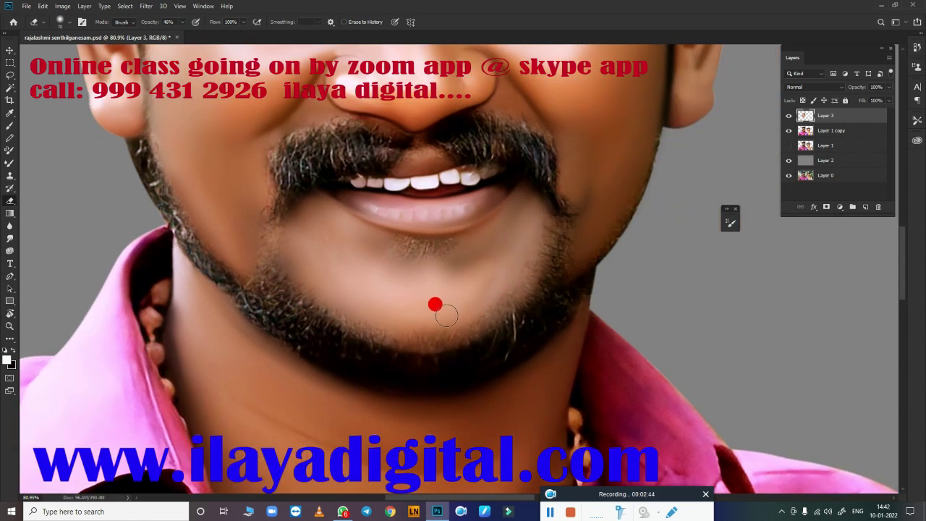
{"action": "scroll", "coordinate": [436, 277], "scroll_direction": "down", "scroll_amount": 5}
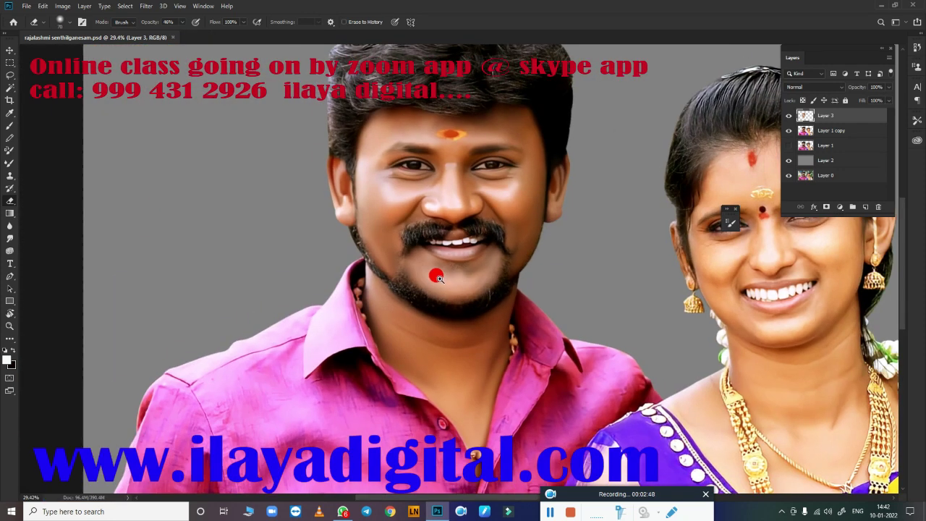
{"action": "scroll", "coordinate": [463, 277], "scroll_direction": "up", "scroll_amount": 4}
Step: Add an empty Layer 4 and choose a soft custom brush with the Brush tool
{"action": "left_click", "coordinate": [866, 207]}
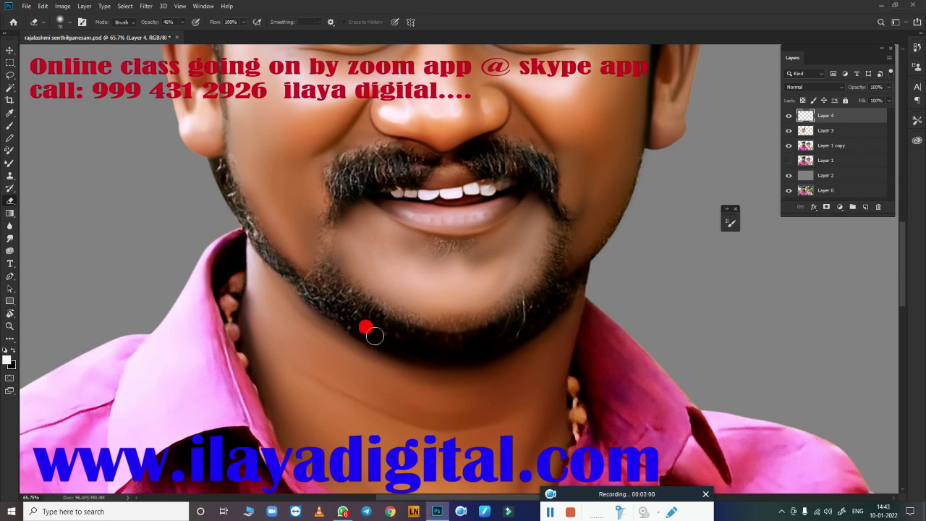
{"action": "key", "text": "b"}
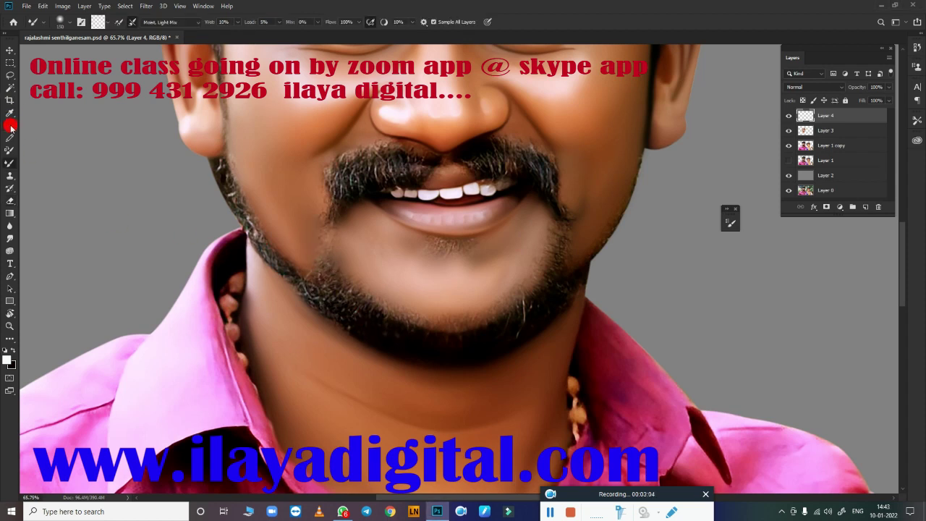
{"action": "left_click", "coordinate": [11, 126]}
{"action": "right_click", "coordinate": [296, 208]}
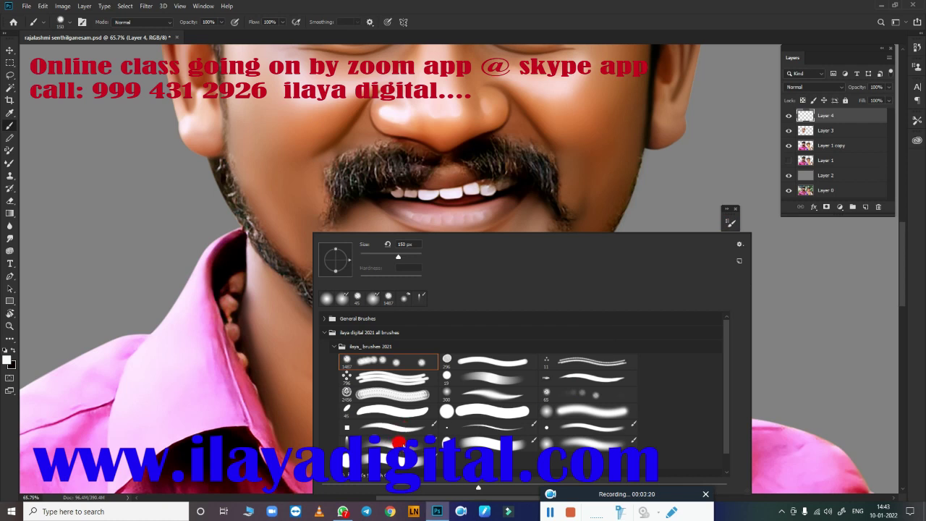
{"action": "left_click", "coordinate": [414, 443]}
{"action": "left_click", "coordinate": [593, 20]}
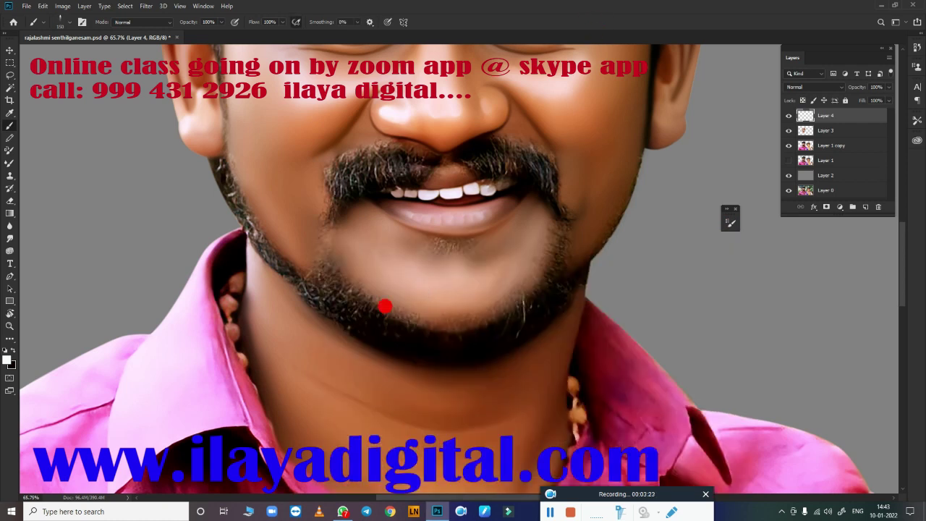
{"action": "scroll", "coordinate": [384, 307], "scroll_direction": "up", "scroll_amount": 4}
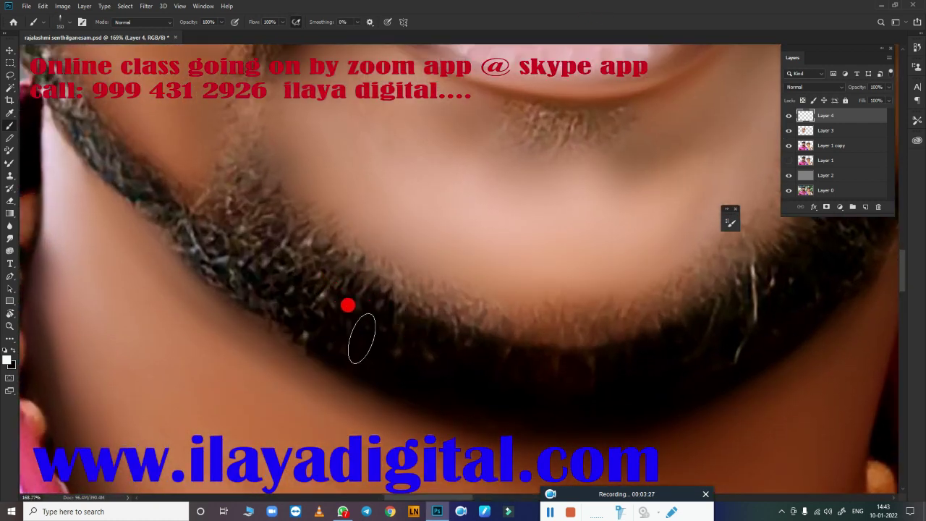
Step: Set up the 11 px hair-strand brush with Transfer on and 1% spacing
{"action": "key", "text": "F5"}
{"action": "left_click_drag", "start_coordinate": [657, 217], "coordinate": [822, 247]}
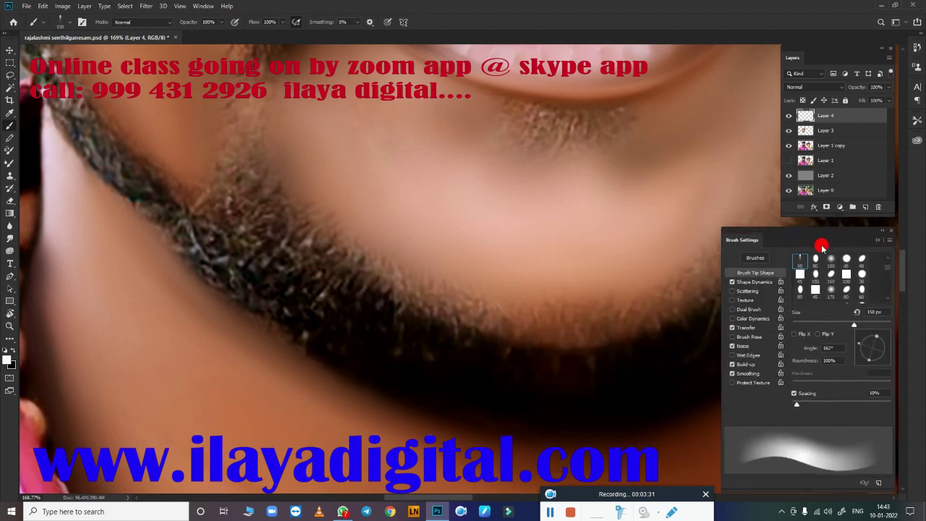
{"action": "key", "text": "bracketleft"}
{"action": "key", "text": "bracketleft"}
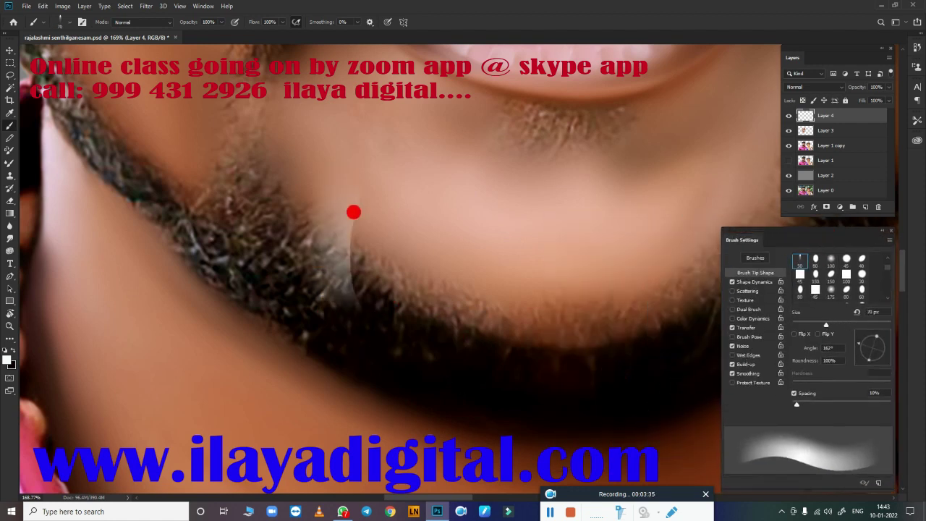
{"action": "right_click", "coordinate": [442, 298]}
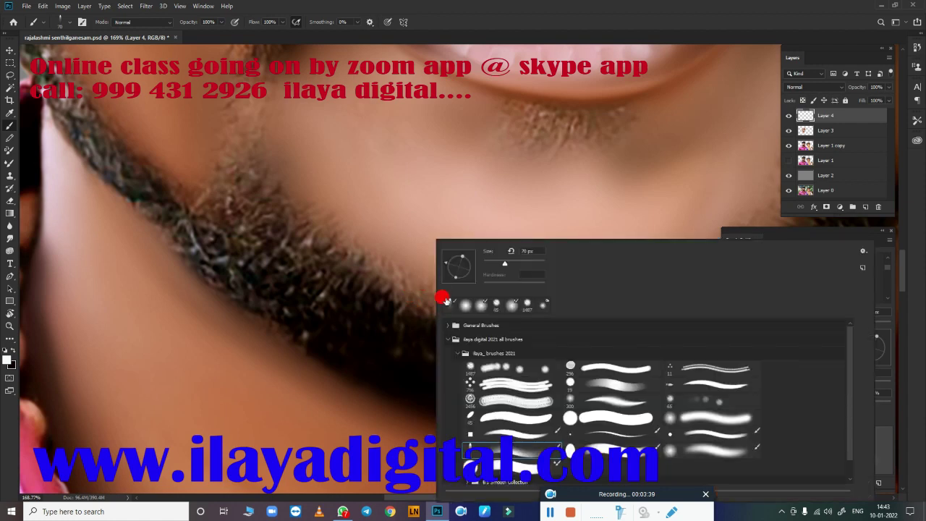
{"action": "double_click", "coordinate": [668, 369]}
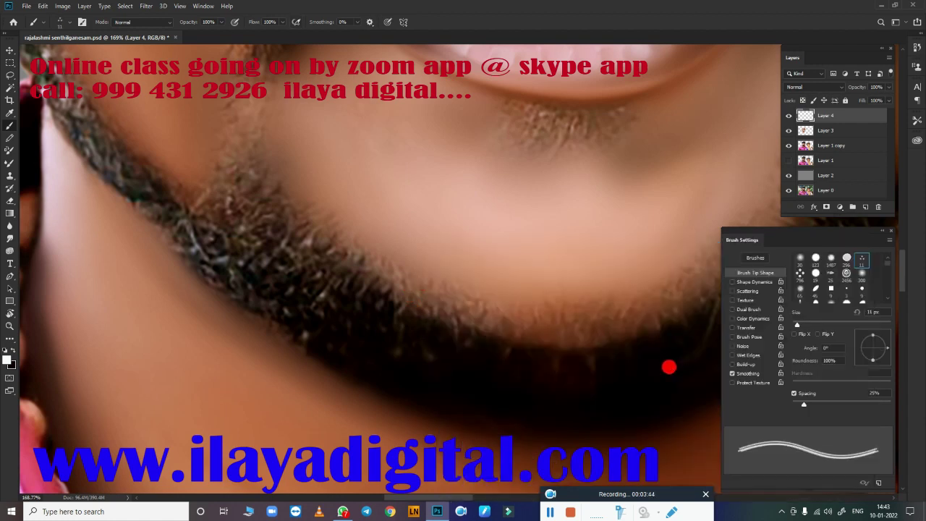
{"action": "left_click", "coordinate": [752, 328]}
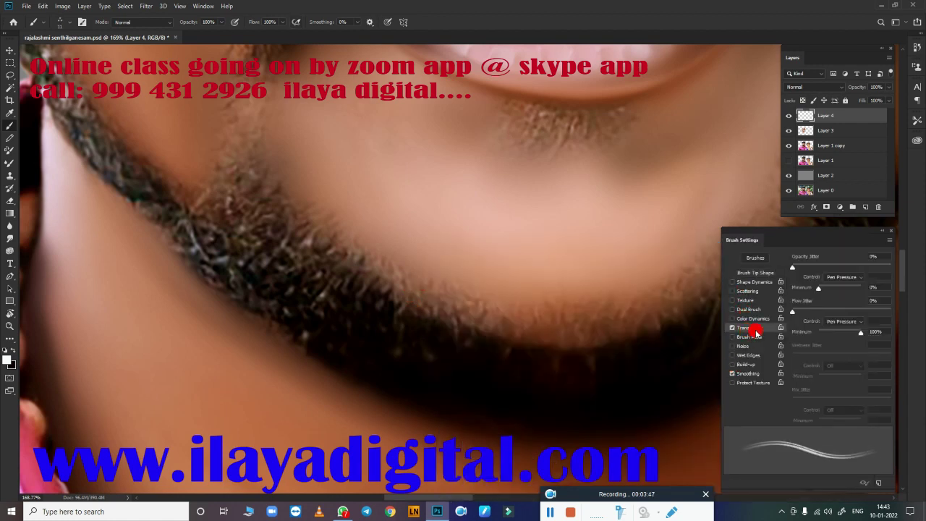
{"action": "left_click", "coordinate": [754, 275]}
{"action": "left_click_drag", "start_coordinate": [801, 405], "coordinate": [786, 408]}
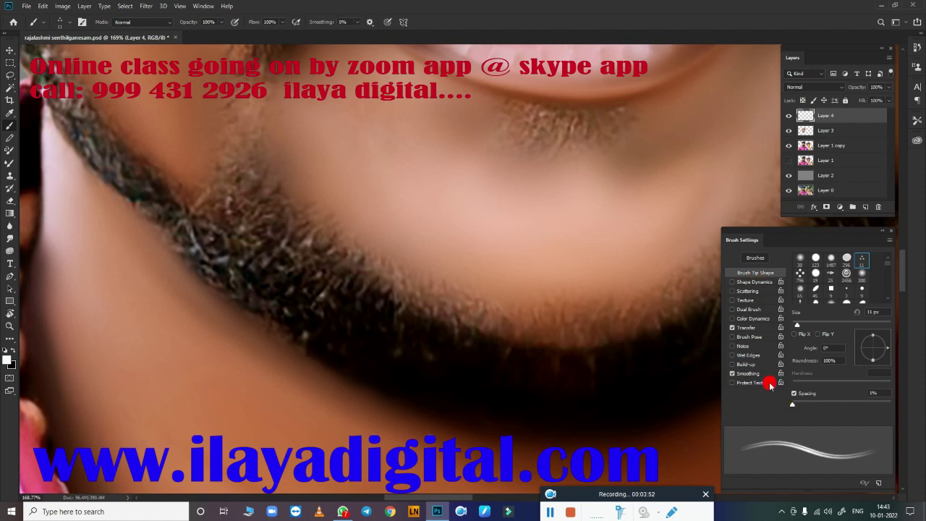
{"action": "left_click_drag", "start_coordinate": [798, 238], "coordinate": [858, 233]}
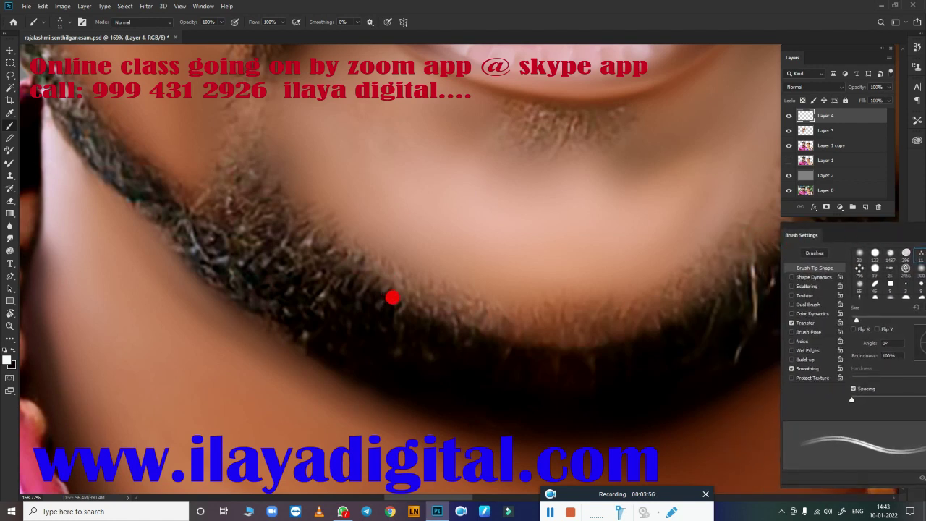
Step: Enlarge the brush slightly, pick another preset, and switch to the Smudge tool
{"action": "key", "text": "bracketright"}
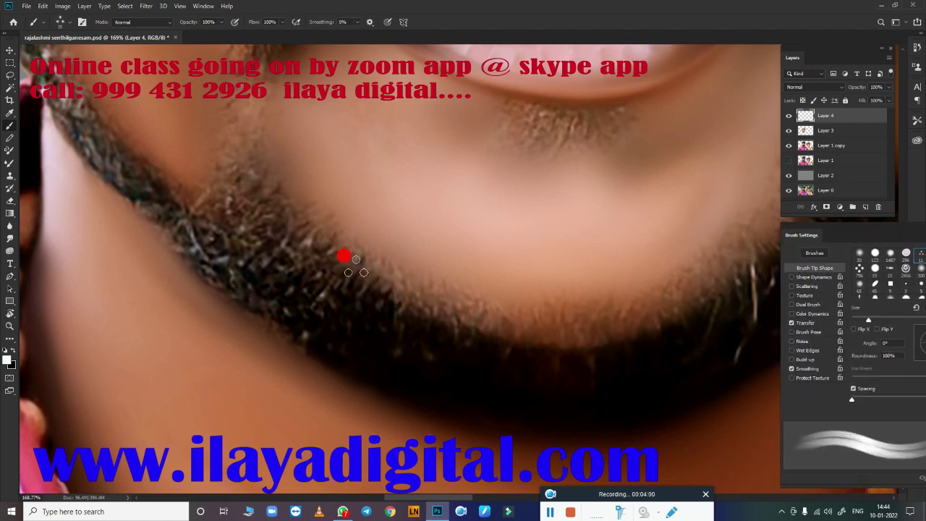
{"action": "right_click", "coordinate": [314, 164]}
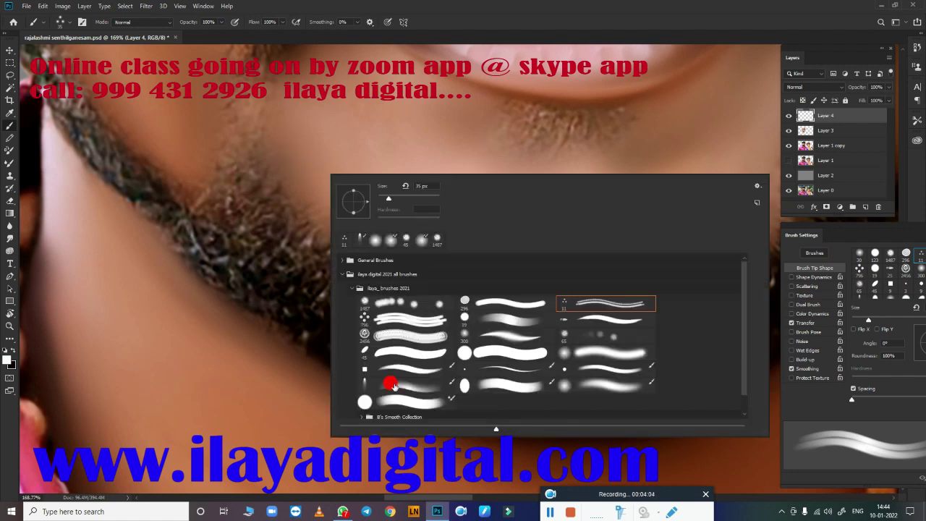
{"action": "left_click", "coordinate": [402, 384]}
{"action": "left_click", "coordinate": [503, 19]}
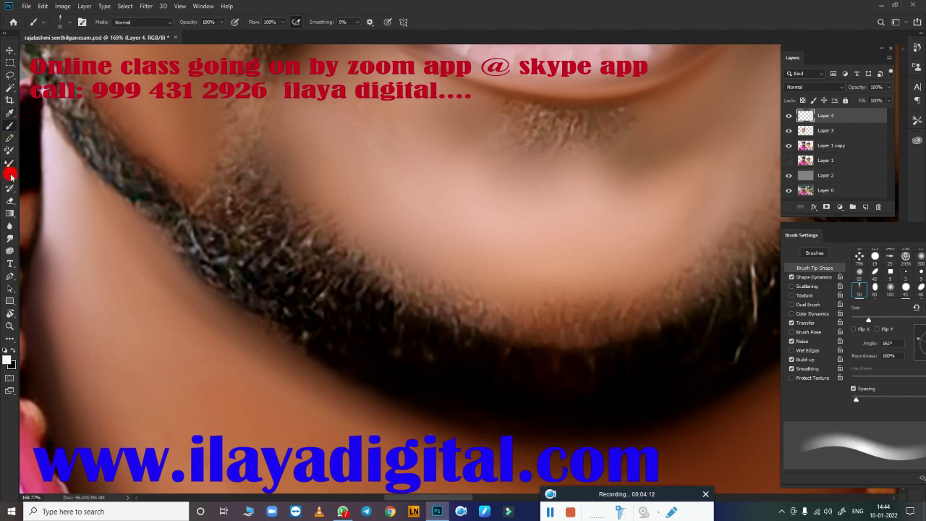
{"action": "left_click", "coordinate": [11, 228]}
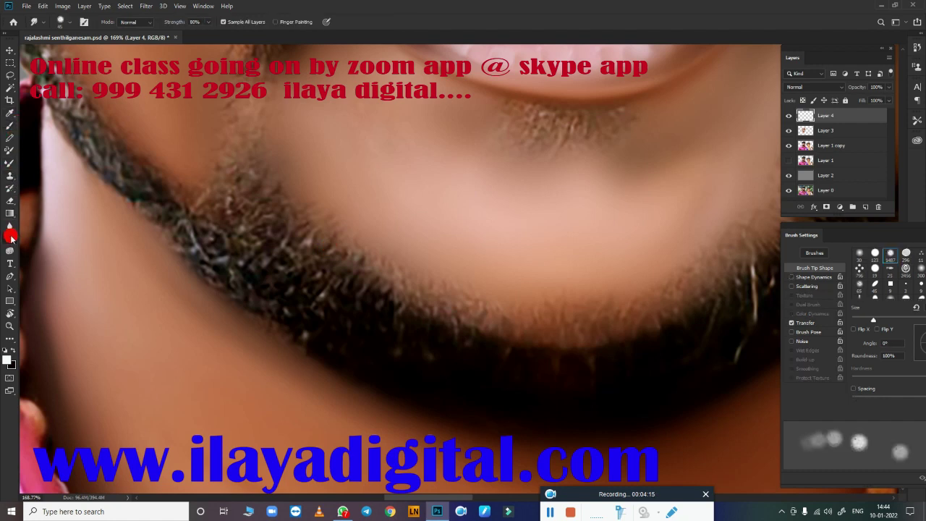
Step: Pick the 11 px hair-strand preset for the Smudge tool
{"action": "right_click", "coordinate": [345, 212]}
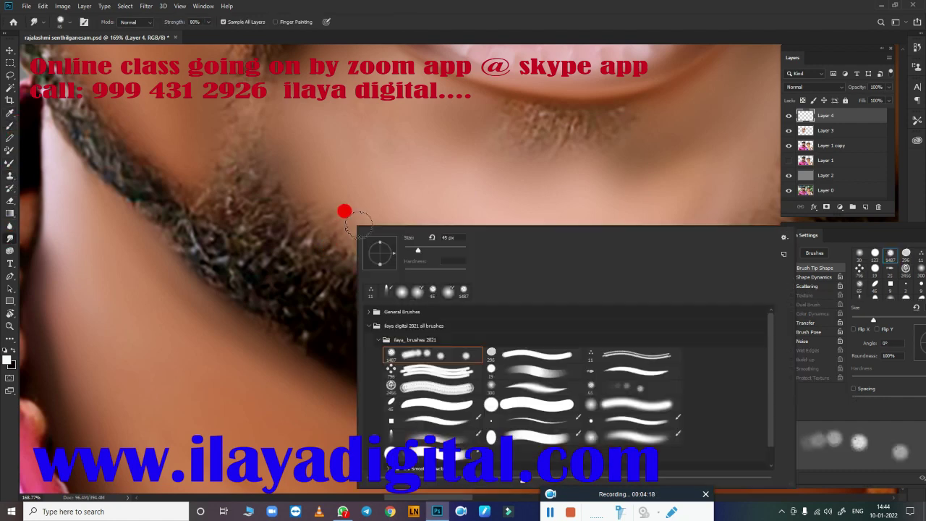
{"action": "left_click", "coordinate": [598, 355]}
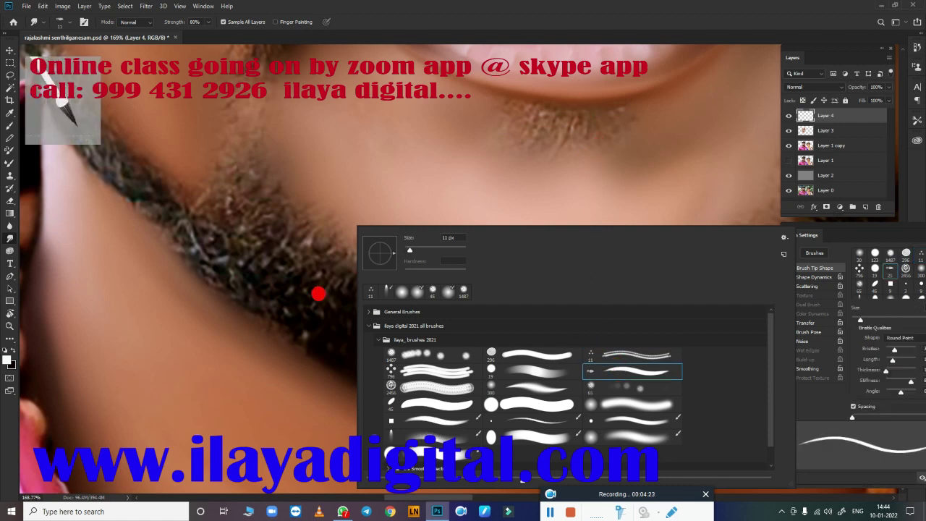
{"action": "left_click", "coordinate": [325, 304]}
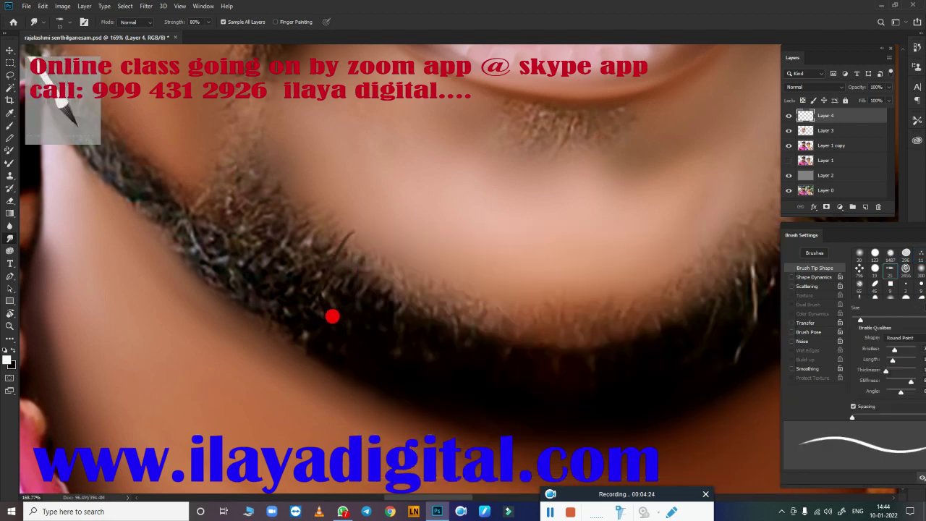
{"action": "right_click", "coordinate": [424, 343]}
{"action": "left_click", "coordinate": [660, 96]}
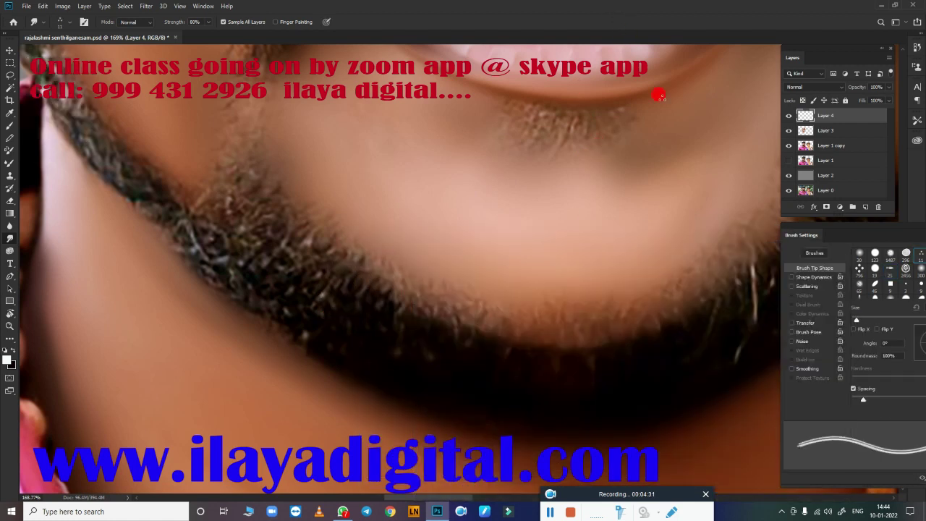
Step: Tighten the smudge brush spacing, enable Transfer, and enlarge the brush
{"action": "left_click_drag", "start_coordinate": [853, 404], "coordinate": [852, 401]}
{"action": "left_click", "coordinate": [801, 322]}
{"action": "left_click", "coordinate": [826, 269]}
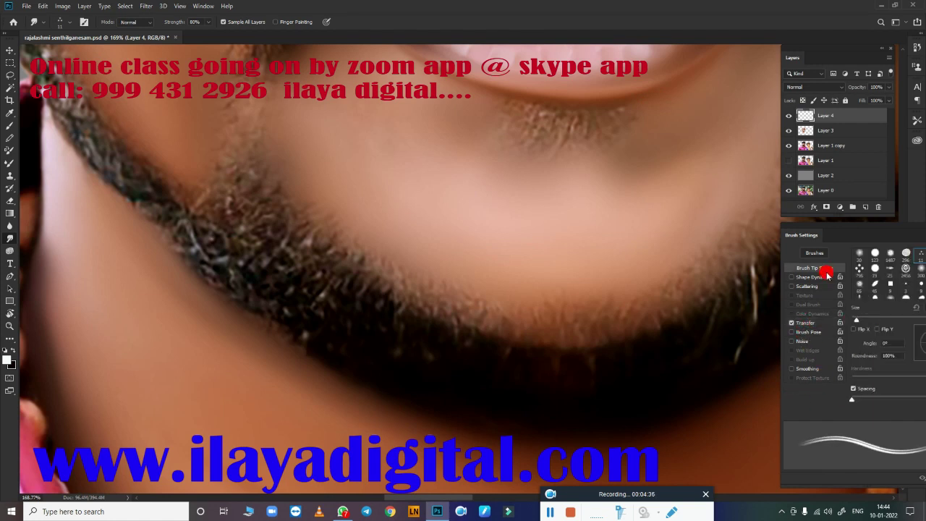
{"action": "mouse_move", "coordinate": [842, 233]}
{"action": "left_mouse_down"}
{"action": "mouse_move", "coordinate": [813, 247]}
{"action": "mouse_move", "coordinate": [879, 236]}
{"action": "left_mouse_up"}
{"action": "left_click", "coordinate": [790, 338]}
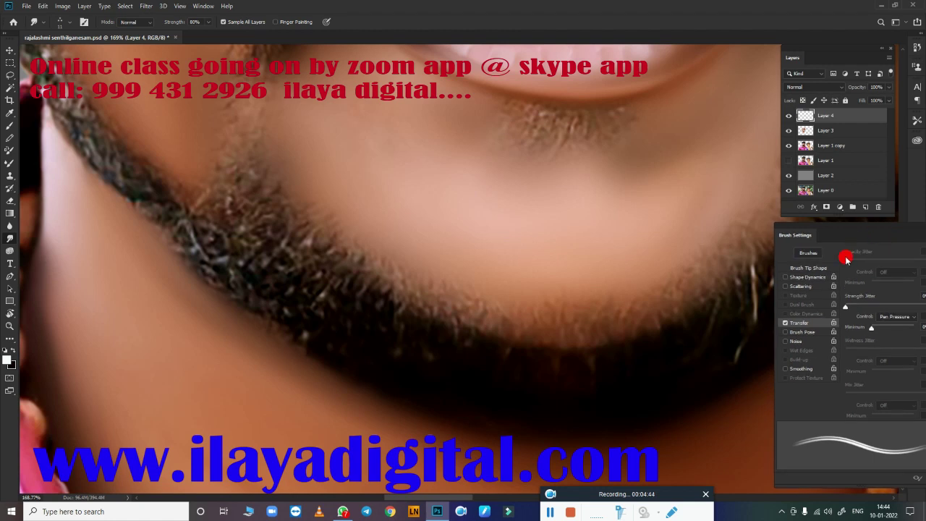
{"action": "key", "text": "bracketright"}
{"action": "key", "text": "bracketright"}
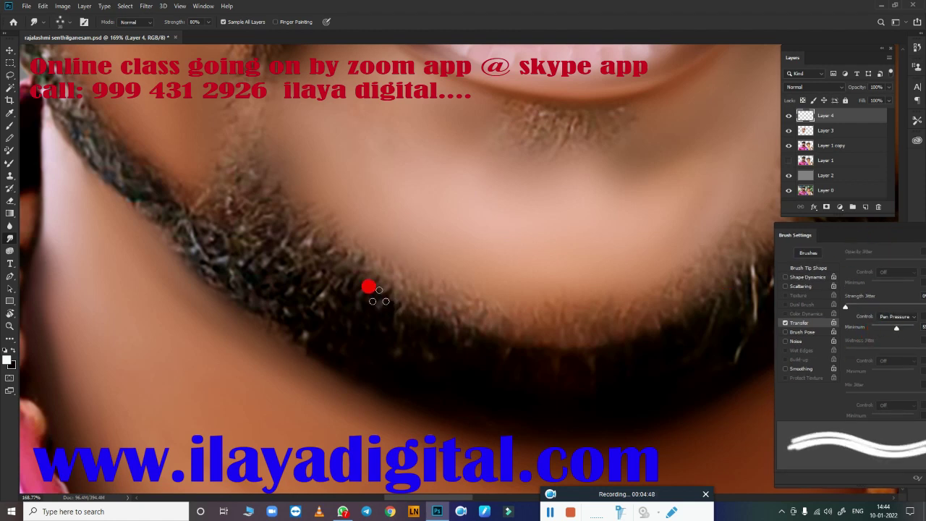
{"action": "key", "text": "bracketright"}
{"action": "scroll", "coordinate": [388, 285], "scroll_direction": "up", "scroll_amount": 3}
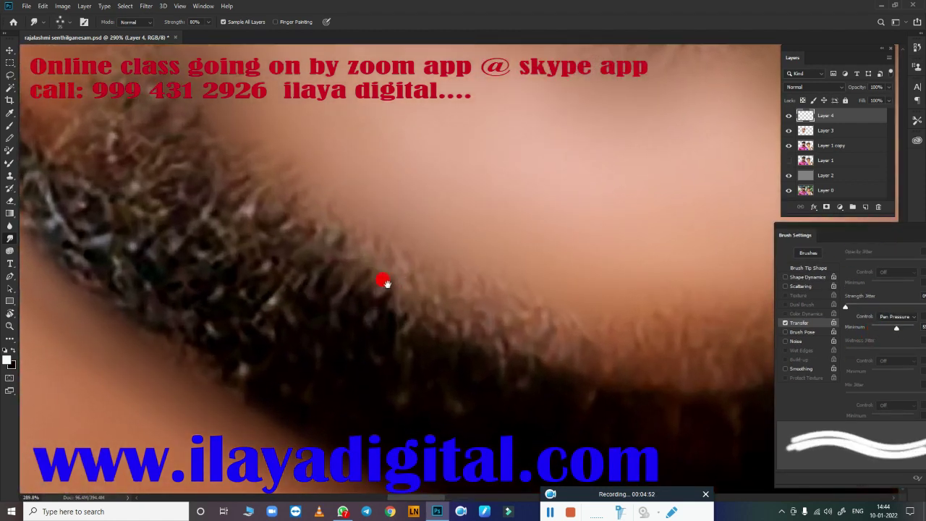
{"action": "scroll", "coordinate": [382, 279], "scroll_direction": "up", "scroll_amount": 3}
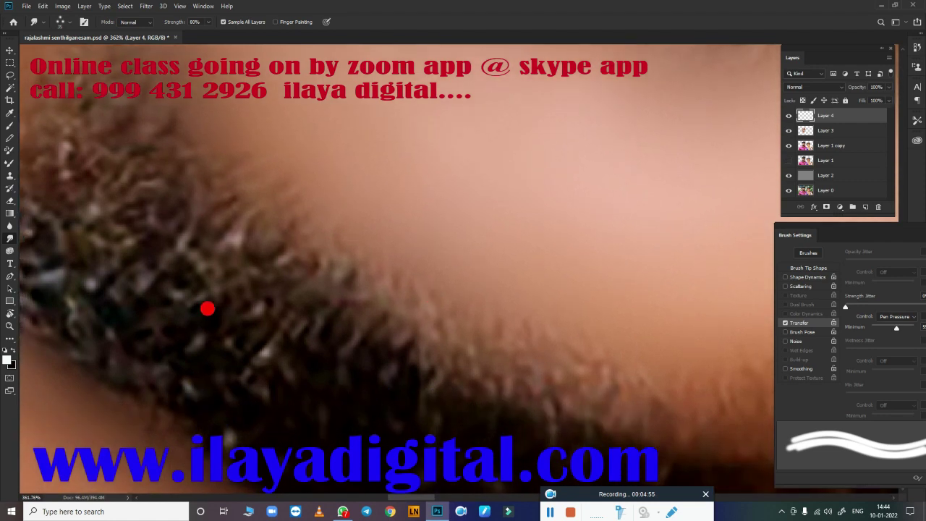
Step: Pull fine hair strands up and right from the beard's lower edge into the chin
{"action": "left_click_drag", "start_coordinate": [207, 308], "coordinate": [311, 156]}
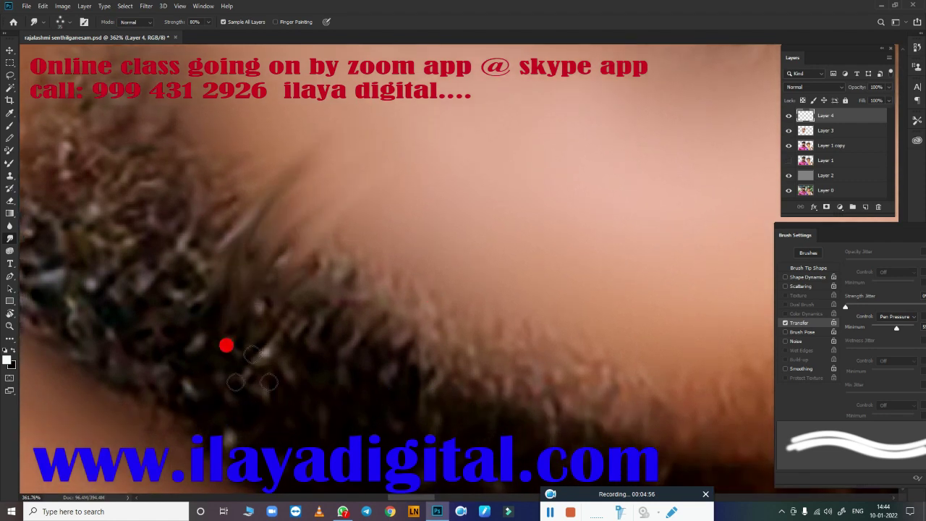
{"action": "left_click_drag", "start_coordinate": [225, 343], "coordinate": [354, 174]}
{"action": "left_click_drag", "start_coordinate": [295, 318], "coordinate": [390, 232]}
{"action": "left_click_drag", "start_coordinate": [372, 420], "coordinate": [519, 267]}
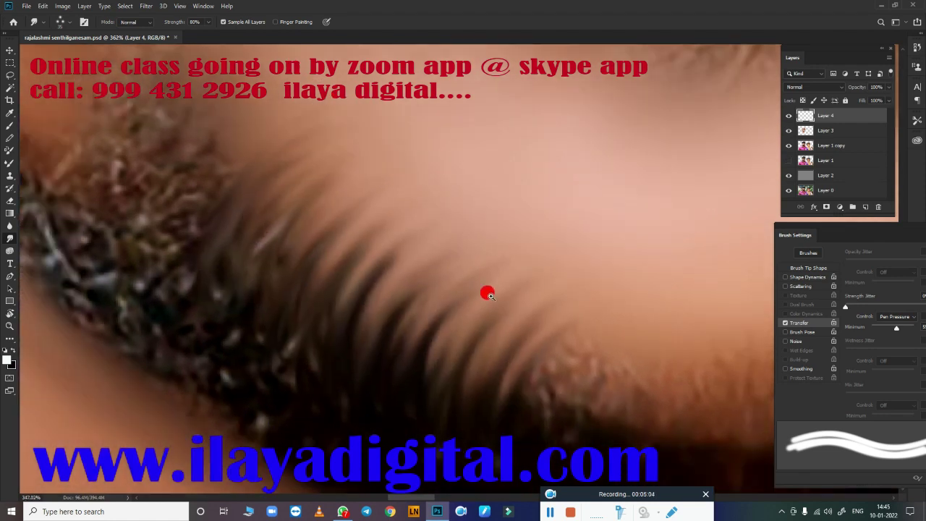
{"action": "scroll", "coordinate": [485, 300], "scroll_direction": "down", "scroll_amount": 5}
{"action": "scroll", "coordinate": [514, 319], "scroll_direction": "up", "scroll_amount": 2}
{"action": "scroll", "coordinate": [547, 333], "scroll_direction": "up", "scroll_amount": 2}
{"action": "scroll", "coordinate": [550, 334], "scroll_direction": "up", "scroll_amount": 1}
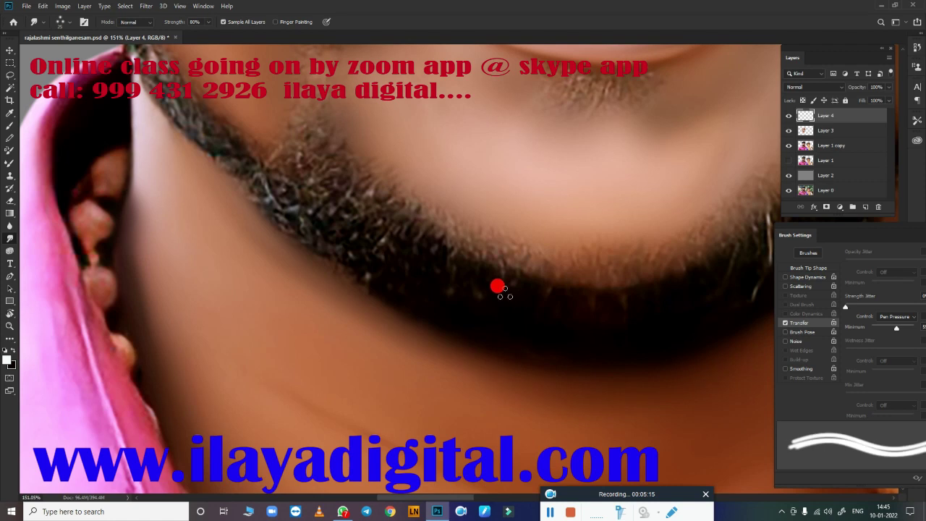
{"action": "scroll", "coordinate": [366, 275], "scroll_direction": "up", "scroll_amount": 2}
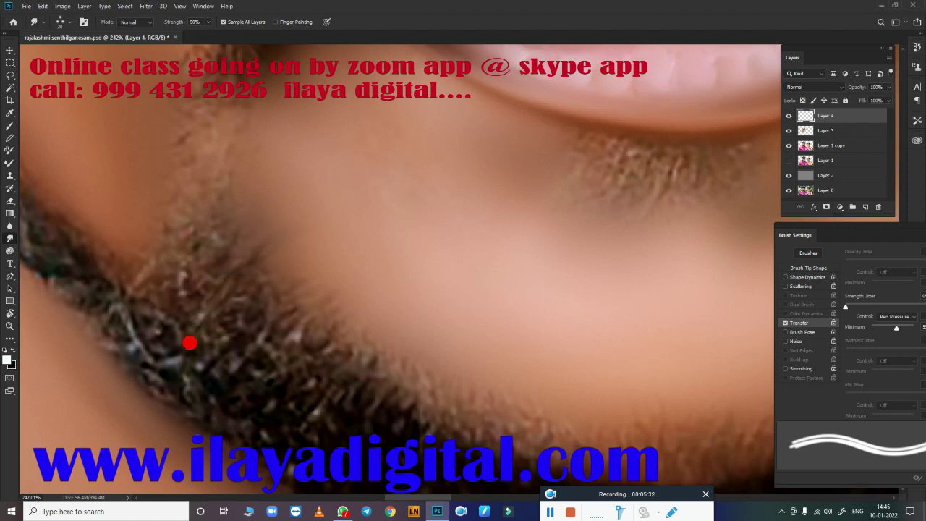
{"action": "left_click_drag", "start_coordinate": [226, 303], "coordinate": [343, 265]}
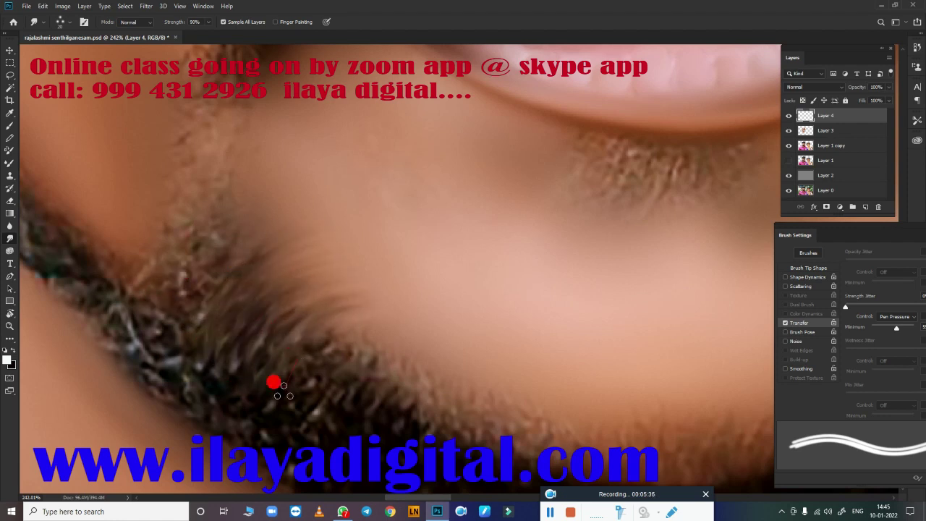
{"action": "mouse_move", "coordinate": [275, 381]}
{"action": "left_mouse_down"}
{"action": "mouse_move", "coordinate": [315, 346]}
{"action": "mouse_move", "coordinate": [416, 326]}
{"action": "mouse_move", "coordinate": [331, 398]}
{"action": "mouse_move", "coordinate": [453, 353]}
{"action": "mouse_move", "coordinate": [405, 414]}
{"action": "mouse_move", "coordinate": [457, 375]}
{"action": "mouse_move", "coordinate": [251, 388]}
{"action": "mouse_move", "coordinate": [359, 310]}
{"action": "mouse_move", "coordinate": [343, 275]}
{"action": "mouse_move", "coordinate": [261, 327]}
{"action": "left_mouse_up"}
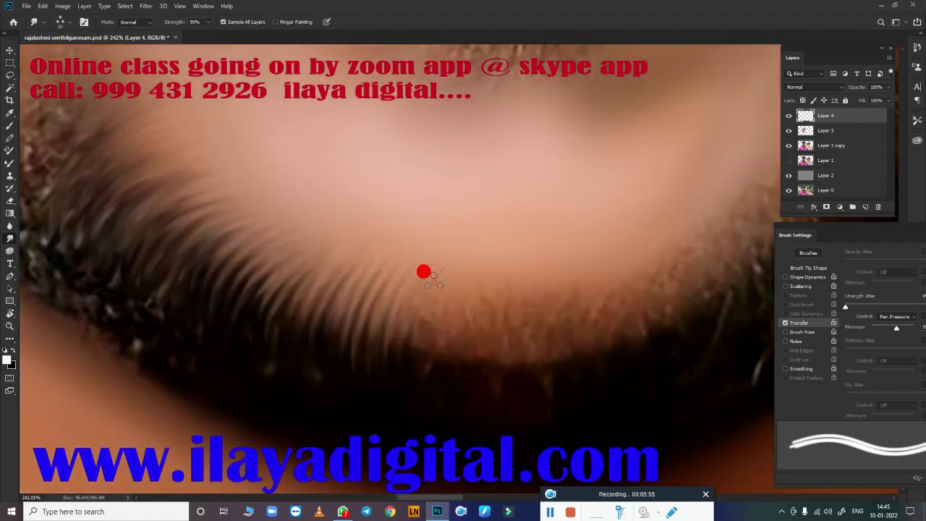
{"action": "left_click_drag", "start_coordinate": [431, 386], "coordinate": [442, 318]}
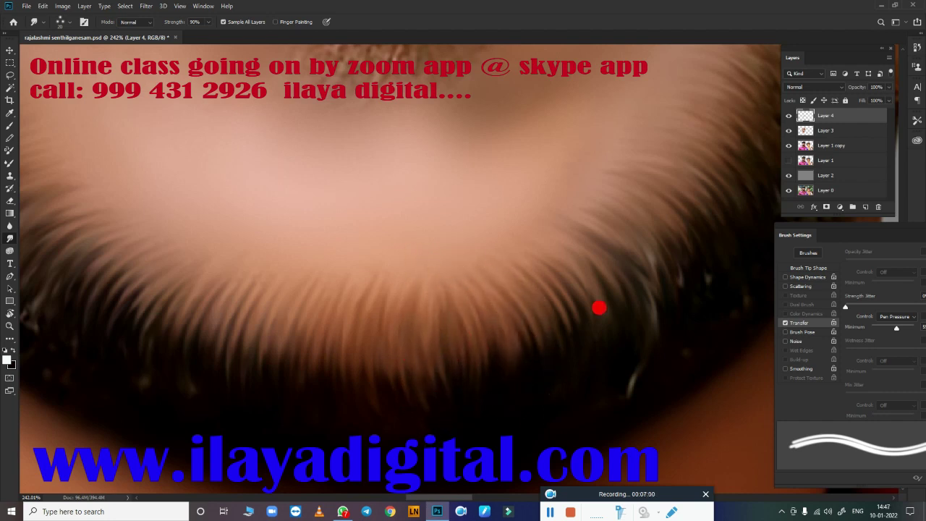
{"action": "scroll", "coordinate": [579, 369], "scroll_direction": "down", "scroll_amount": 5}
{"action": "scroll", "coordinate": [552, 374], "scroll_direction": "up", "scroll_amount": 2}
{"action": "scroll", "coordinate": [587, 397], "scroll_direction": "up", "scroll_amount": 2}
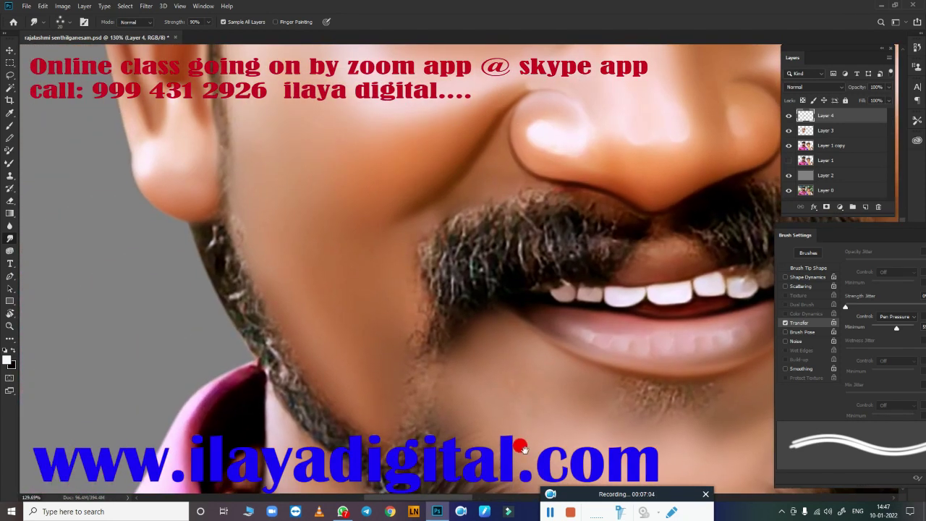
{"action": "scroll", "coordinate": [498, 310], "scroll_direction": "up", "scroll_amount": 2}
{"action": "scroll", "coordinate": [523, 320], "scroll_direction": "up", "scroll_amount": 1}
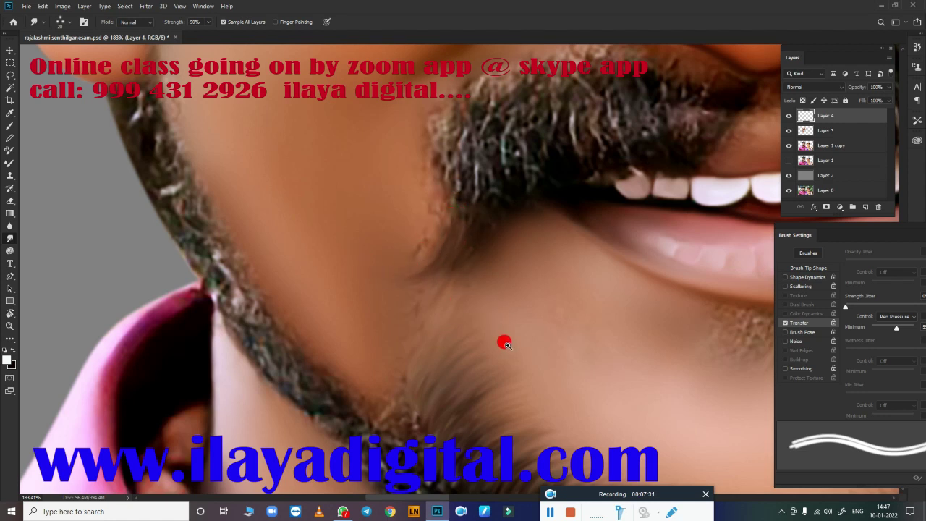
{"action": "scroll", "coordinate": [504, 344], "scroll_direction": "down", "scroll_amount": 5}
{"action": "scroll", "coordinate": [492, 316], "scroll_direction": "up", "scroll_amount": 2}
{"action": "scroll", "coordinate": [500, 322], "scroll_direction": "up", "scroll_amount": 2}
{"action": "scroll", "coordinate": [463, 335], "scroll_direction": "up", "scroll_amount": 2}
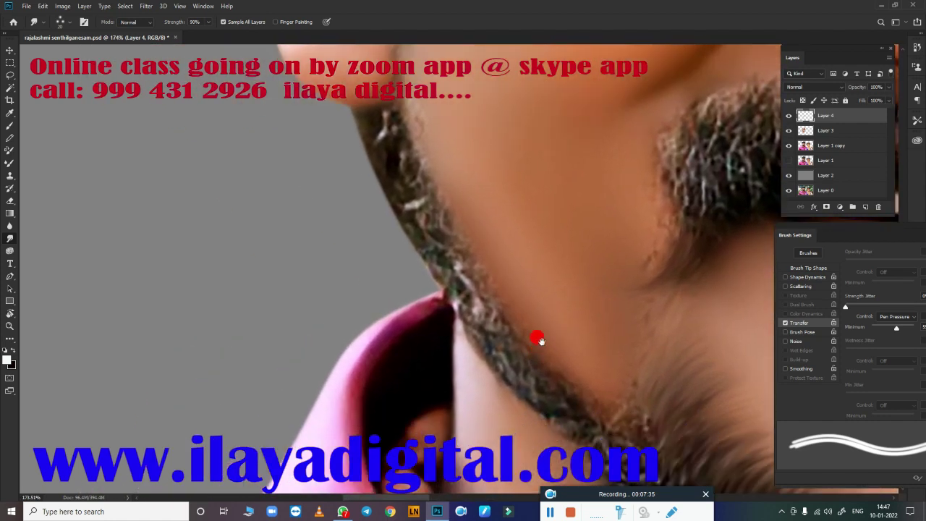
{"action": "scroll", "coordinate": [539, 340], "scroll_direction": "down", "scroll_amount": 2}
{"action": "scroll", "coordinate": [405, 333], "scroll_direction": "down", "scroll_amount": 2}
{"action": "scroll", "coordinate": [413, 340], "scroll_direction": "up", "scroll_amount": 2}
{"action": "scroll", "coordinate": [427, 348], "scroll_direction": "up", "scroll_amount": 1}
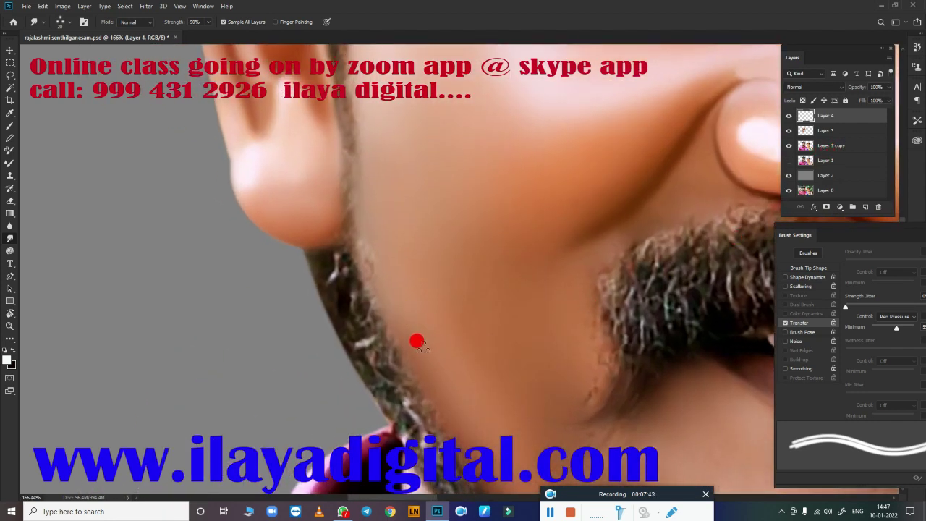
Step: Trace a pen path along the man's ear and jaw, then make it a 1 px feathered selection
{"action": "key", "text": "p"}
{"action": "scroll", "coordinate": [423, 333], "scroll_direction": "down", "scroll_amount": 2}
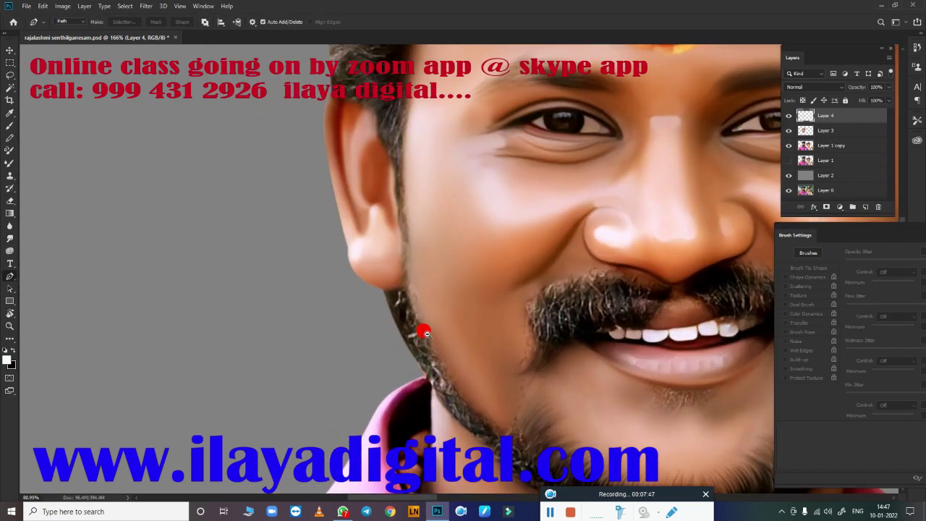
{"action": "scroll", "coordinate": [383, 303], "scroll_direction": "down", "scroll_amount": 2}
{"action": "scroll", "coordinate": [339, 280], "scroll_direction": "up", "scroll_amount": 2}
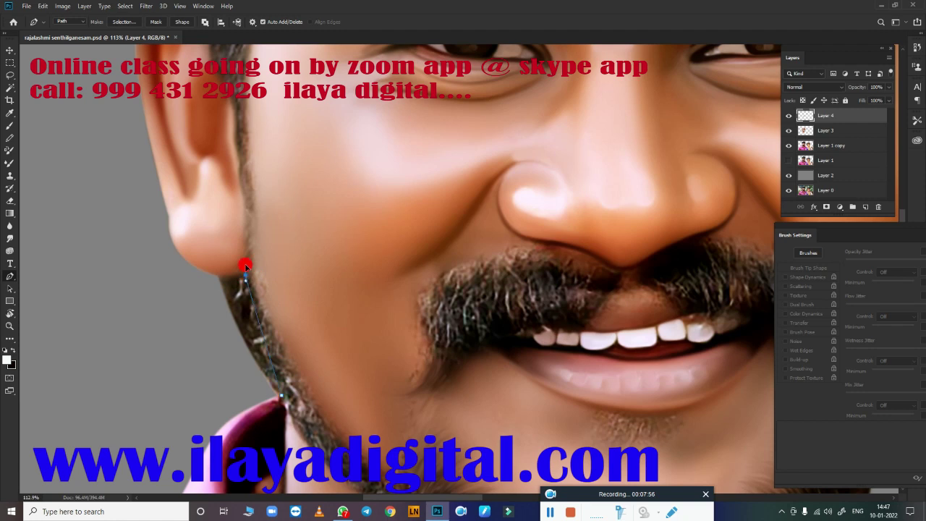
{"action": "left_click_drag", "start_coordinate": [235, 206], "coordinate": [199, 175]}
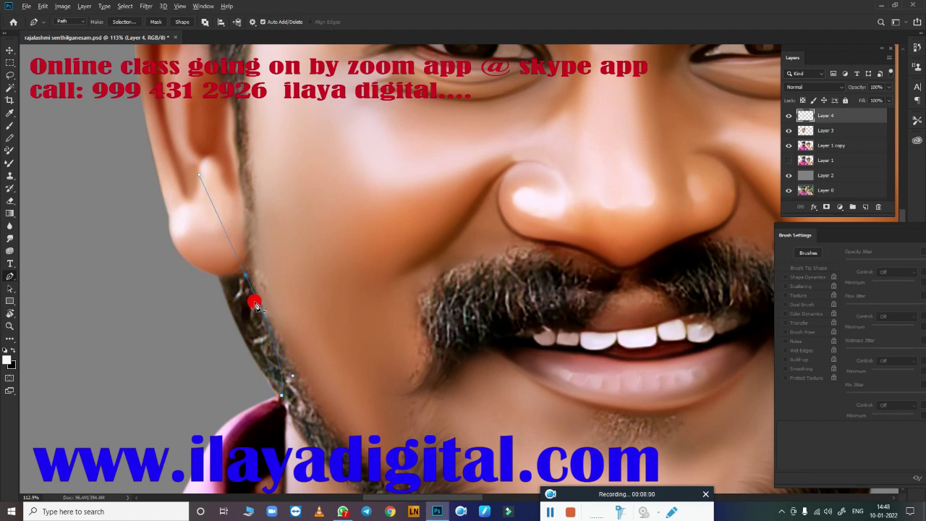
{"action": "left_click_drag", "start_coordinate": [246, 274], "coordinate": [253, 314]}
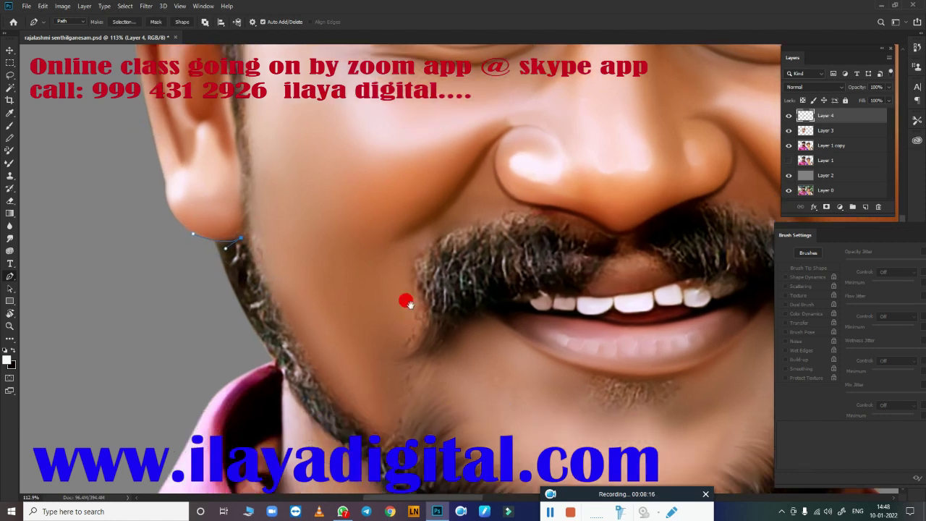
{"action": "scroll", "coordinate": [283, 252], "scroll_direction": "down", "scroll_amount": 5}
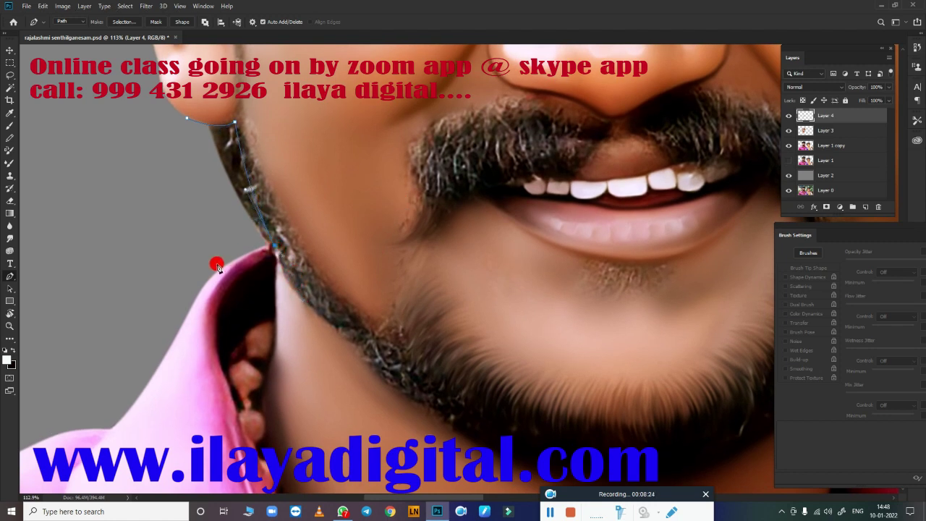
{"action": "right_click", "coordinate": [400, 260]}
{"action": "key", "text": "Return"}
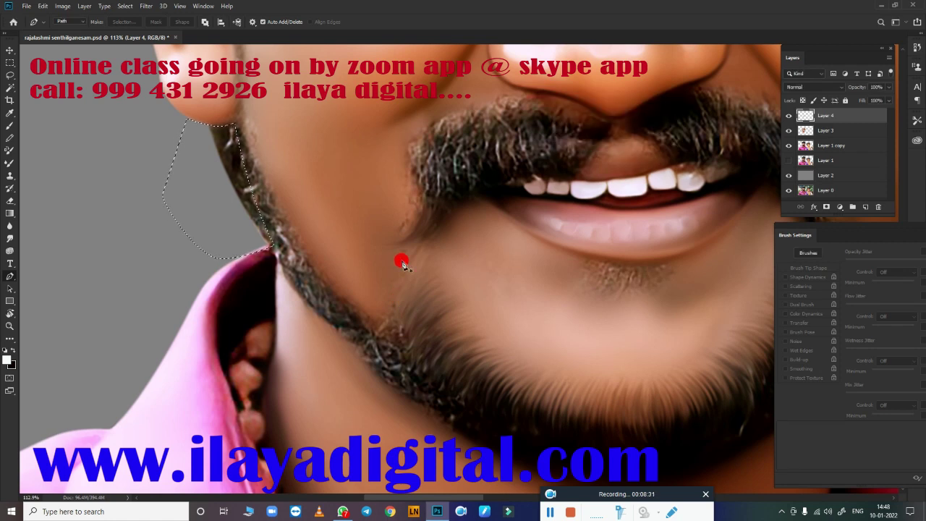
{"action": "key", "text": "shift+F6"}
{"action": "key", "text": "Return"}
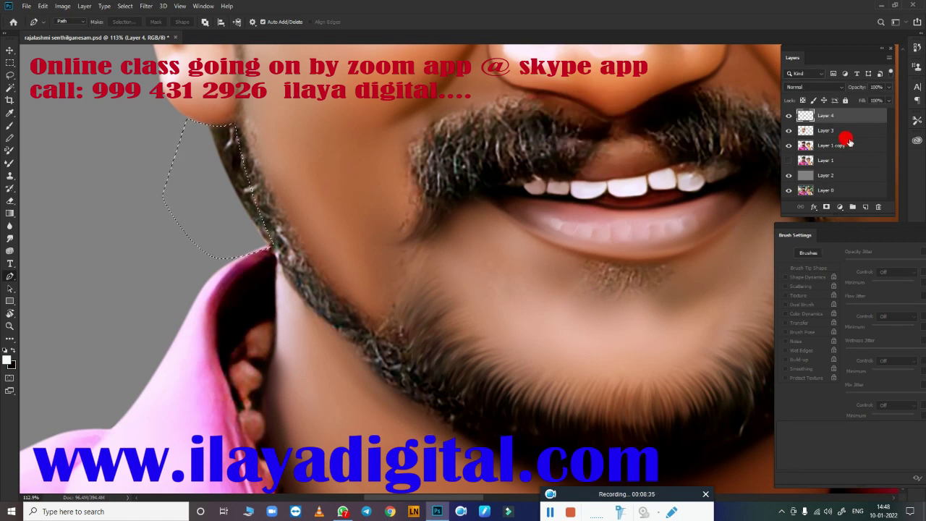
Step: Make Layer 1 visible again and return to Layer 3
{"action": "left_click", "coordinate": [843, 134]}
{"action": "left_click", "coordinate": [844, 145]}
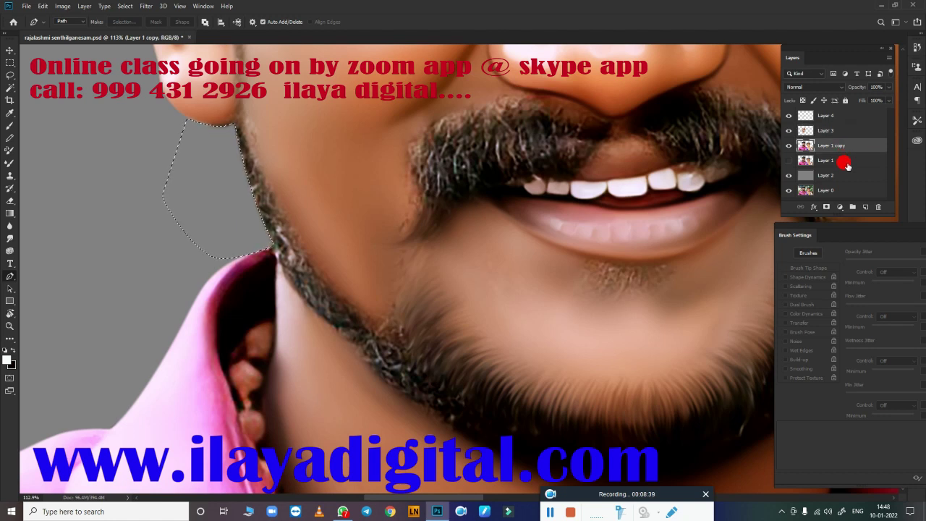
{"action": "left_click", "coordinate": [843, 162]}
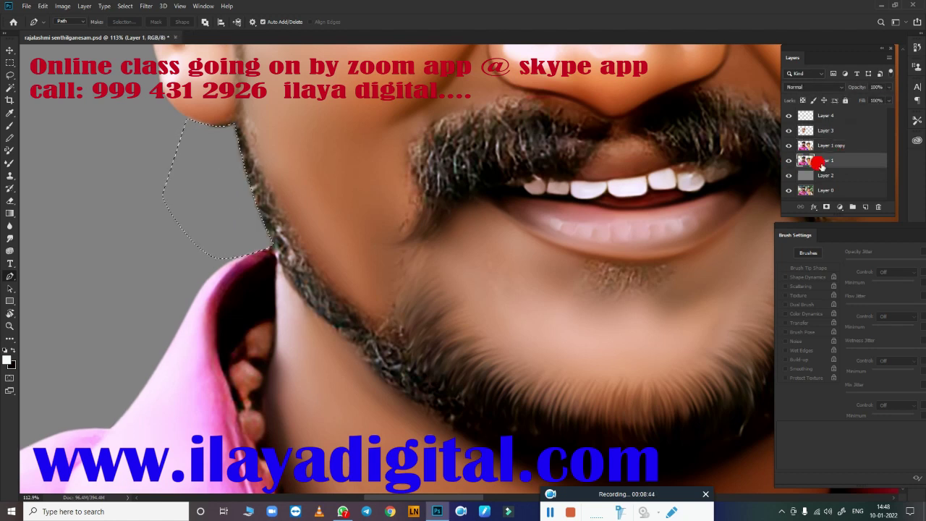
{"action": "left_click", "coordinate": [829, 130]}
{"action": "scroll", "coordinate": [476, 248], "scroll_direction": "down", "scroll_amount": 5}
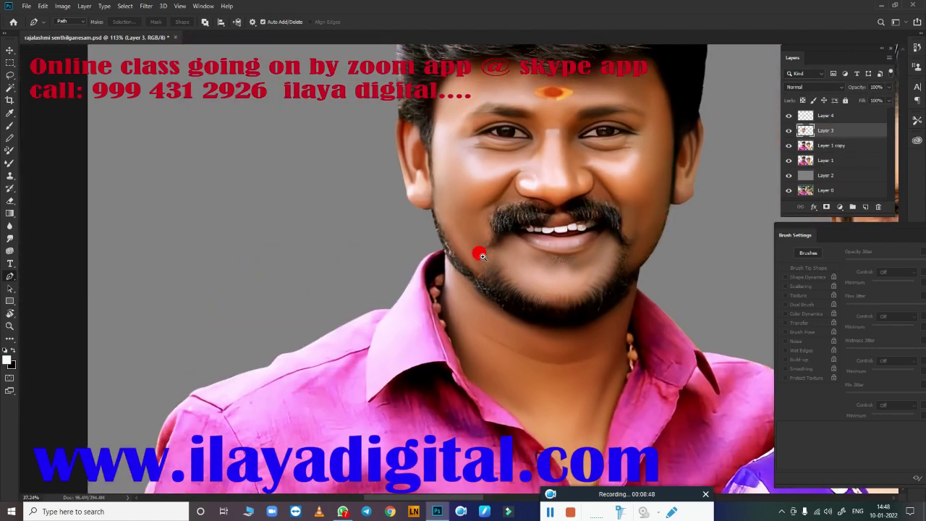
{"action": "scroll", "coordinate": [511, 262], "scroll_direction": "up", "scroll_amount": 5}
{"action": "scroll", "coordinate": [511, 262], "scroll_direction": "up", "scroll_amount": 2}
{"action": "scroll", "coordinate": [467, 211], "scroll_direction": "up", "scroll_amount": 2}
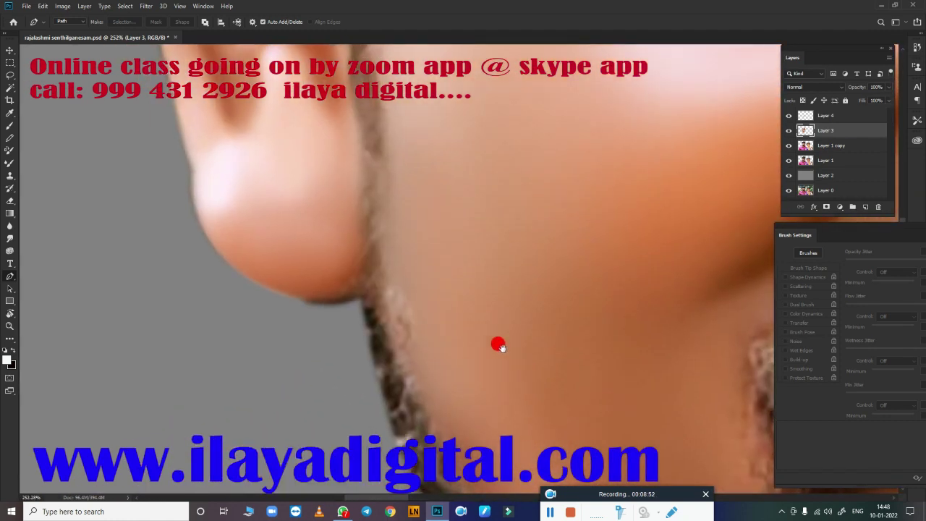
Step: With the Smudge tool, smear the beard hairs along the jaw edge inside the selection
{"action": "key", "text": "ctrl+Return"}
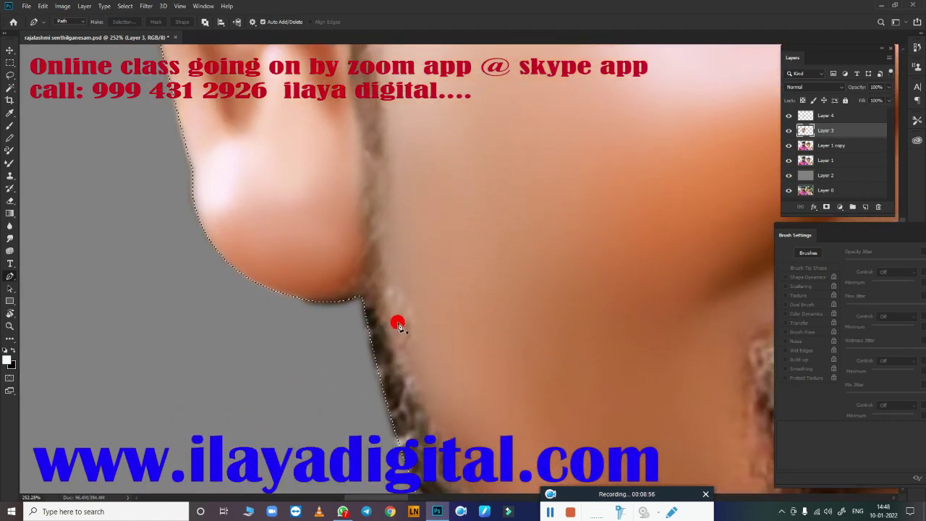
{"action": "key", "text": "r"}
{"action": "scroll", "coordinate": [475, 304], "scroll_direction": "down", "scroll_amount": 6}
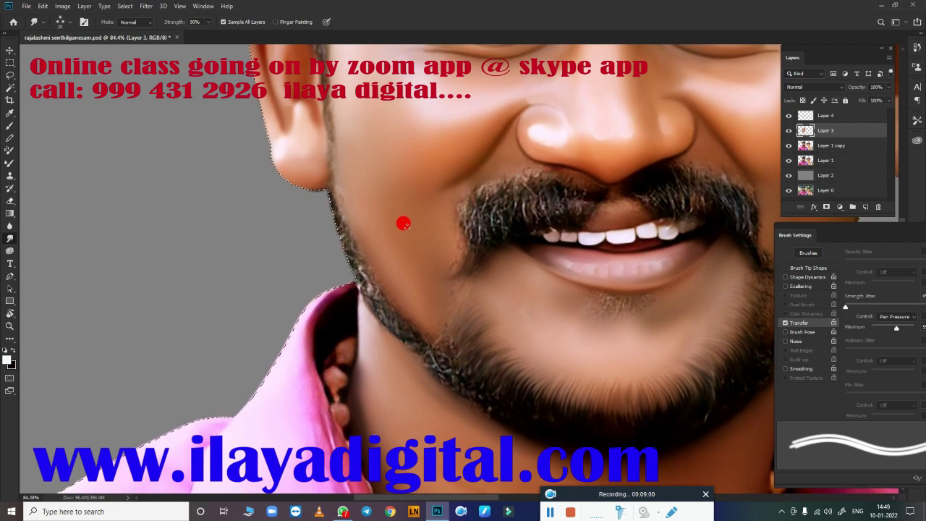
{"action": "scroll", "coordinate": [413, 224], "scroll_direction": "up", "scroll_amount": 1}
{"action": "scroll", "coordinate": [412, 236], "scroll_direction": "up", "scroll_amount": 2}
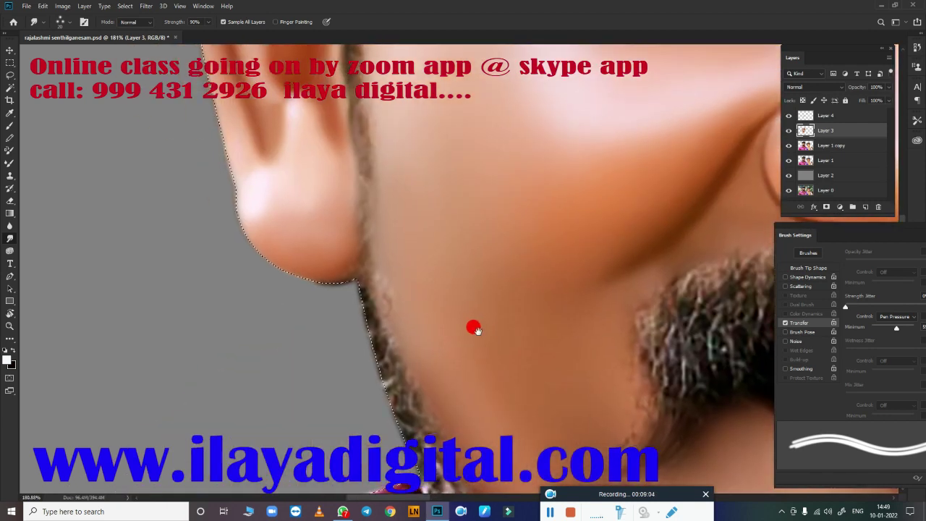
{"action": "scroll", "coordinate": [414, 256], "scroll_direction": "up", "scroll_amount": 1}
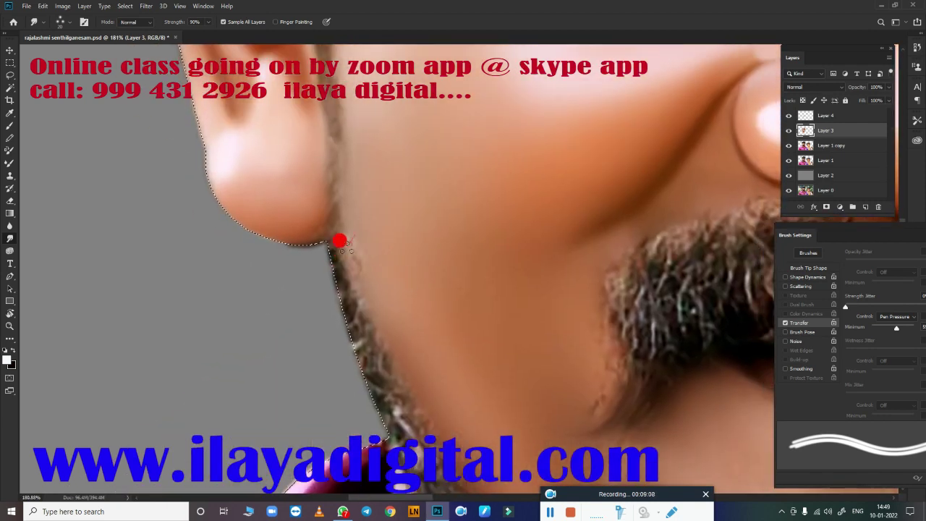
{"action": "left_click_drag", "start_coordinate": [357, 256], "coordinate": [372, 361]}
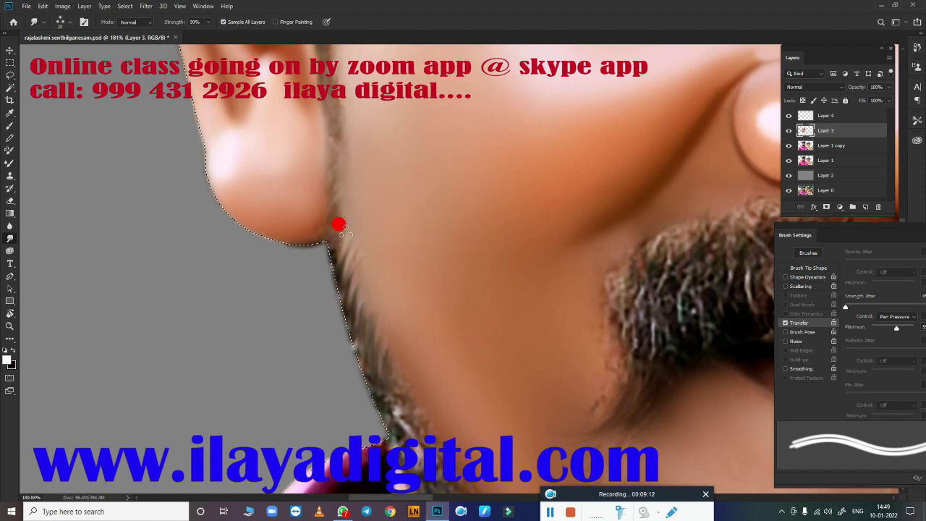
{"action": "left_click_drag", "start_coordinate": [337, 224], "coordinate": [343, 328]}
{"action": "scroll", "coordinate": [464, 288], "scroll_direction": "up", "scroll_amount": 2}
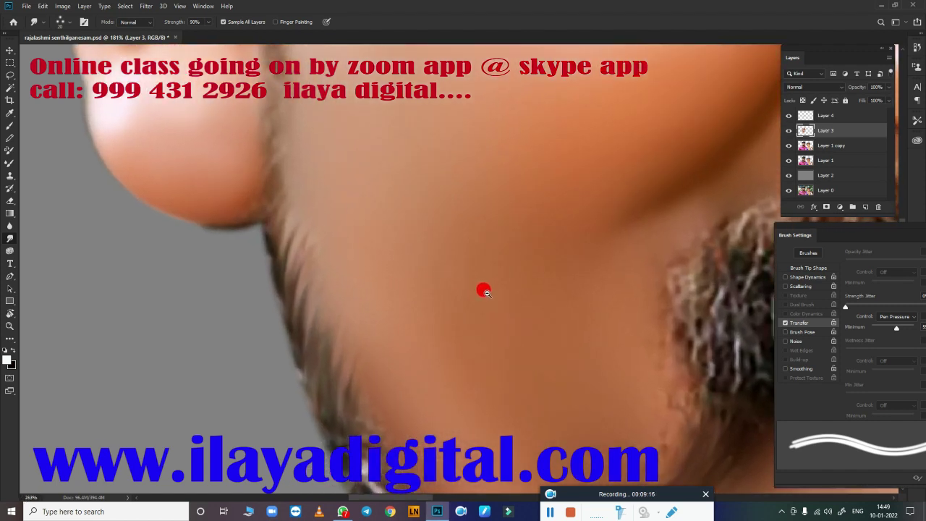
{"action": "scroll", "coordinate": [335, 270], "scroll_direction": "up", "scroll_amount": 1}
{"action": "left_click_drag", "start_coordinate": [321, 254], "coordinate": [314, 325]}
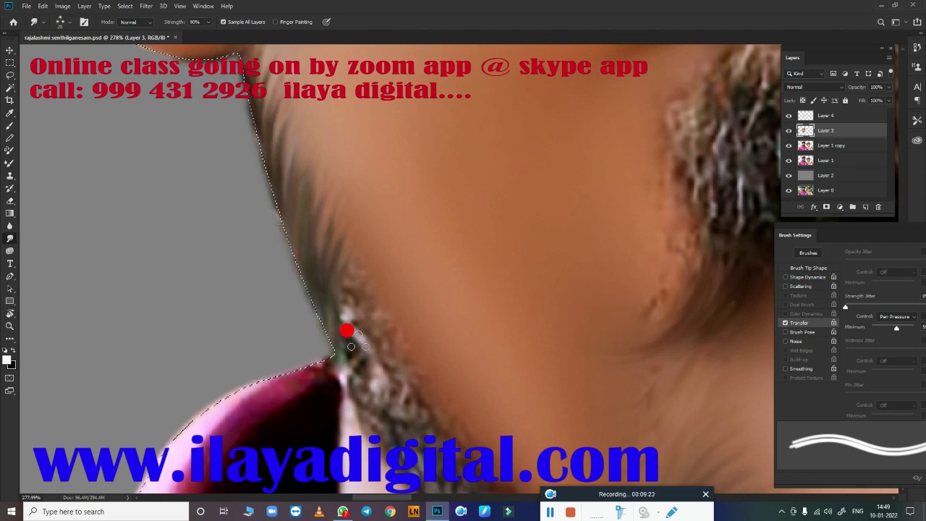
Step: Smudge the upper and lower jaw-edge hairs and under-chin strands into wispy strands
{"action": "mouse_move", "coordinate": [345, 325]}
{"action": "left_mouse_down"}
{"action": "mouse_move", "coordinate": [327, 216]}
{"action": "mouse_move", "coordinate": [337, 151]}
{"action": "mouse_move", "coordinate": [340, 306]}
{"action": "mouse_move", "coordinate": [370, 210]}
{"action": "mouse_move", "coordinate": [369, 281]}
{"action": "mouse_move", "coordinate": [387, 355]}
{"action": "mouse_move", "coordinate": [424, 393]}
{"action": "mouse_move", "coordinate": [457, 386]}
{"action": "mouse_move", "coordinate": [357, 327]}
{"action": "left_mouse_up"}
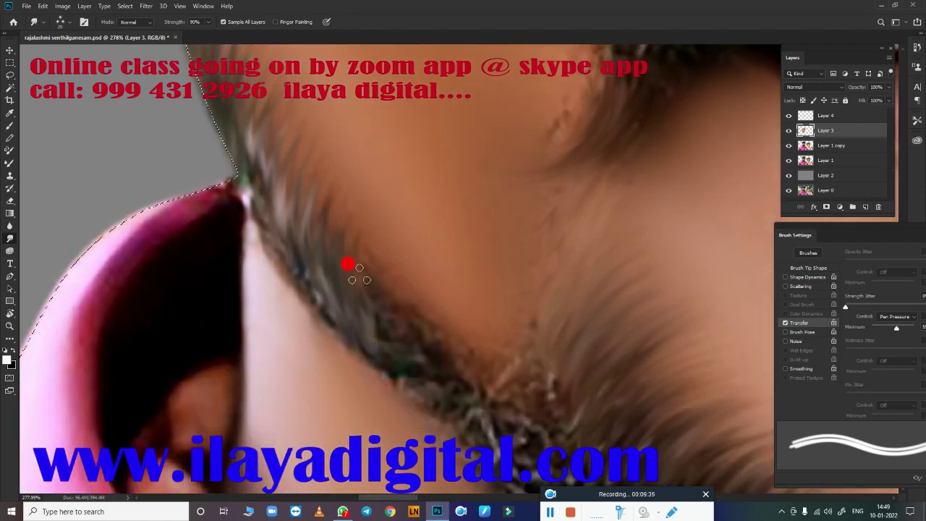
{"action": "mouse_move", "coordinate": [380, 278]}
{"action": "left_mouse_down"}
{"action": "mouse_move", "coordinate": [419, 372]}
{"action": "mouse_move", "coordinate": [428, 318]}
{"action": "mouse_move", "coordinate": [484, 407]}
{"action": "left_mouse_up"}
{"action": "mouse_move", "coordinate": [234, 128]}
{"action": "left_mouse_down"}
{"action": "mouse_move", "coordinate": [297, 288]}
{"action": "mouse_move", "coordinate": [482, 426]}
{"action": "left_mouse_up"}
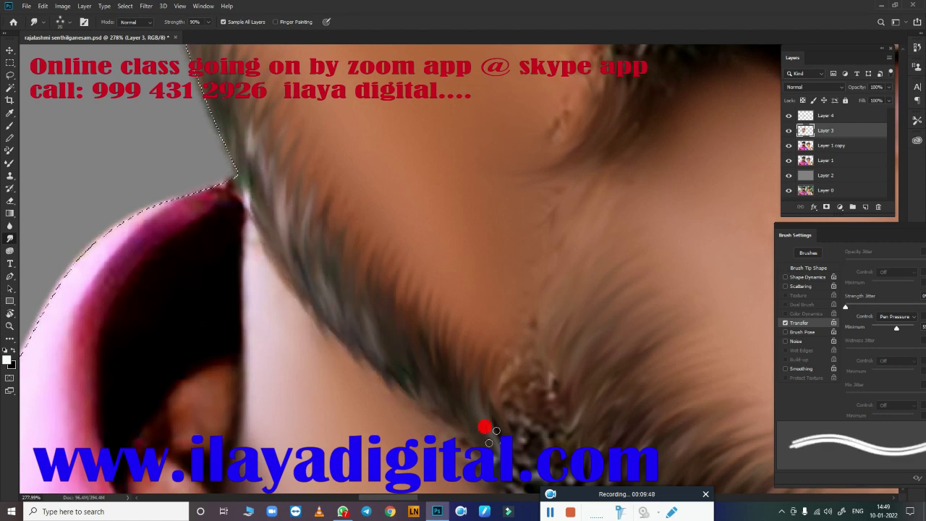
{"action": "left_click", "coordinate": [243, 160]}
{"action": "mouse_move", "coordinate": [243, 160]}
{"action": "left_mouse_down"}
{"action": "mouse_move", "coordinate": [271, 195]}
{"action": "mouse_move", "coordinate": [314, 294]}
{"action": "left_mouse_up"}
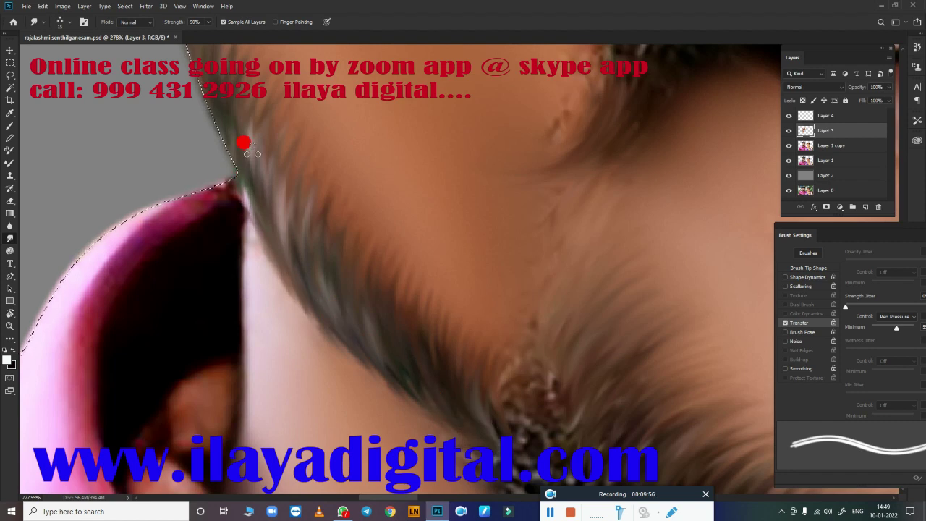
{"action": "mouse_move", "coordinate": [250, 149]}
{"action": "left_mouse_down"}
{"action": "mouse_move", "coordinate": [279, 242]}
{"action": "mouse_move", "coordinate": [476, 397]}
{"action": "mouse_move", "coordinate": [332, 270]}
{"action": "left_mouse_up"}
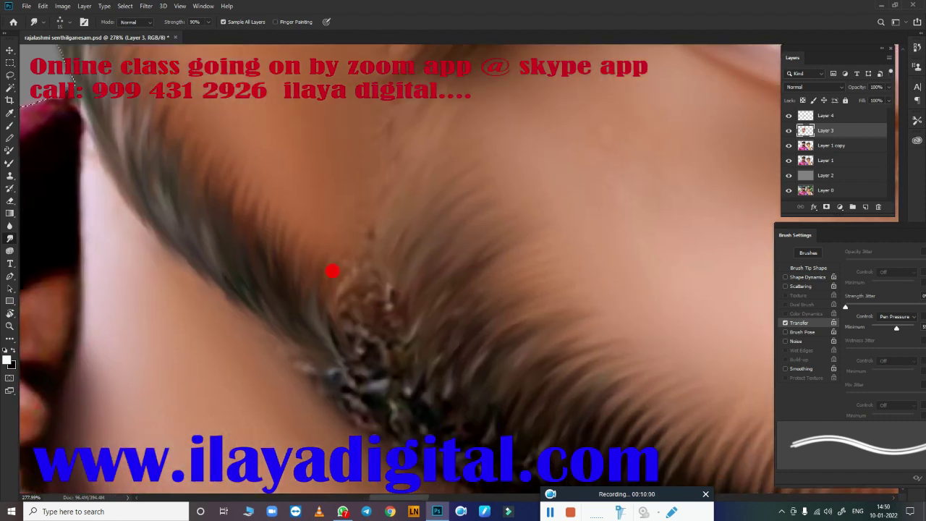
{"action": "mouse_move", "coordinate": [357, 378]}
{"action": "left_mouse_down"}
{"action": "mouse_move", "coordinate": [361, 263]}
{"action": "mouse_move", "coordinate": [368, 368]}
{"action": "mouse_move", "coordinate": [401, 314]}
{"action": "mouse_move", "coordinate": [350, 227]}
{"action": "mouse_move", "coordinate": [335, 290]}
{"action": "mouse_move", "coordinate": [345, 277]}
{"action": "left_mouse_up"}
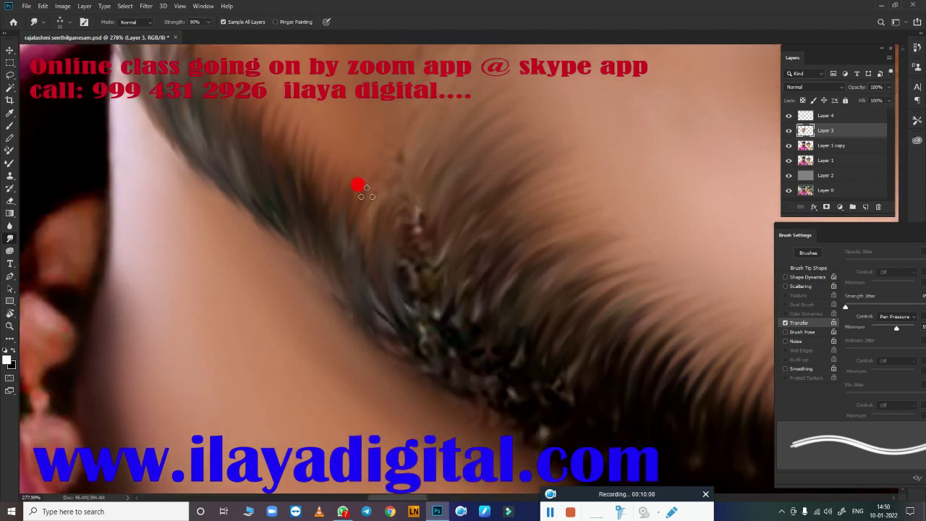
{"action": "mouse_move", "coordinate": [382, 322]}
{"action": "left_mouse_down"}
{"action": "mouse_move", "coordinate": [428, 318]}
{"action": "mouse_move", "coordinate": [475, 376]}
{"action": "mouse_move", "coordinate": [303, 229]}
{"action": "mouse_move", "coordinate": [331, 357]}
{"action": "mouse_move", "coordinate": [238, 233]}
{"action": "left_mouse_up"}
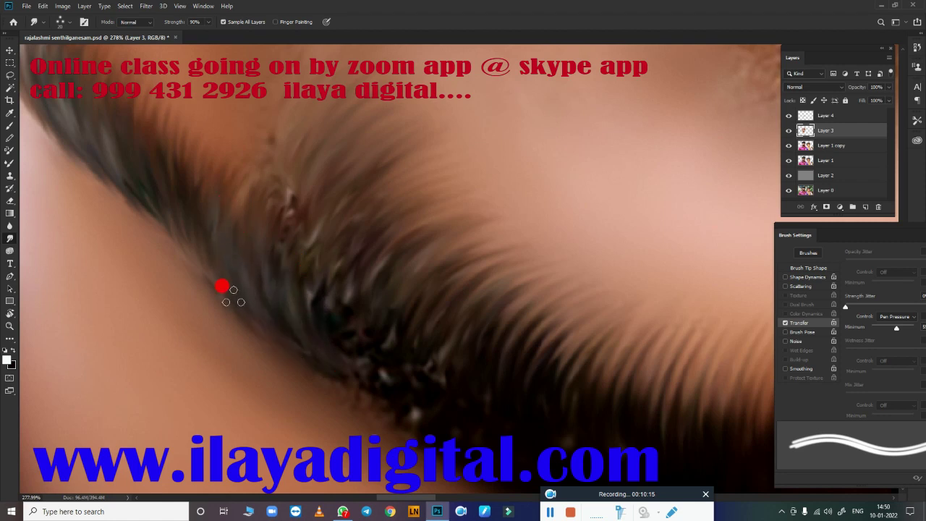
{"action": "mouse_move", "coordinate": [347, 321]}
{"action": "left_mouse_down"}
{"action": "mouse_move", "coordinate": [364, 249]}
{"action": "mouse_move", "coordinate": [387, 245]}
{"action": "left_mouse_up"}
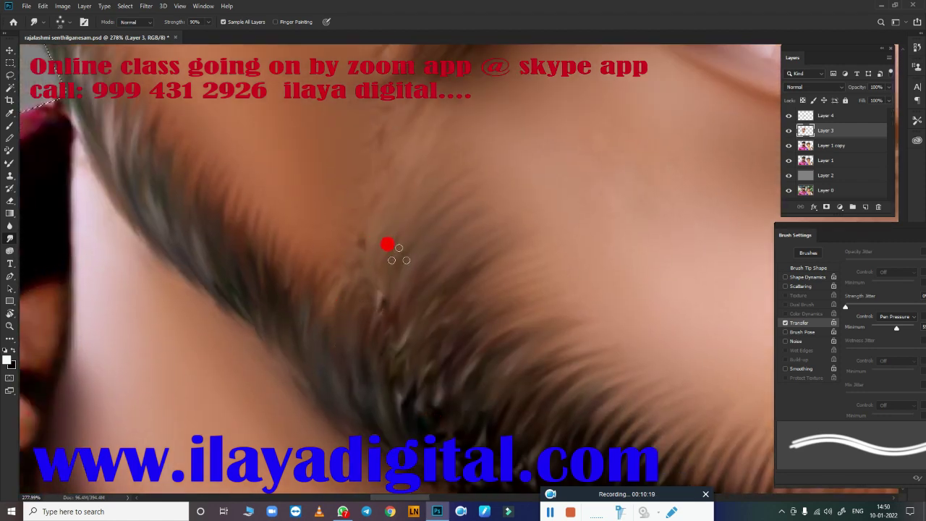
{"action": "left_click_drag", "start_coordinate": [387, 377], "coordinate": [394, 377]}
Step: Smudge the beard near the jaw into smooth strands, removing the white specks
{"action": "scroll", "coordinate": [496, 351], "scroll_direction": "up", "scroll_amount": 3}
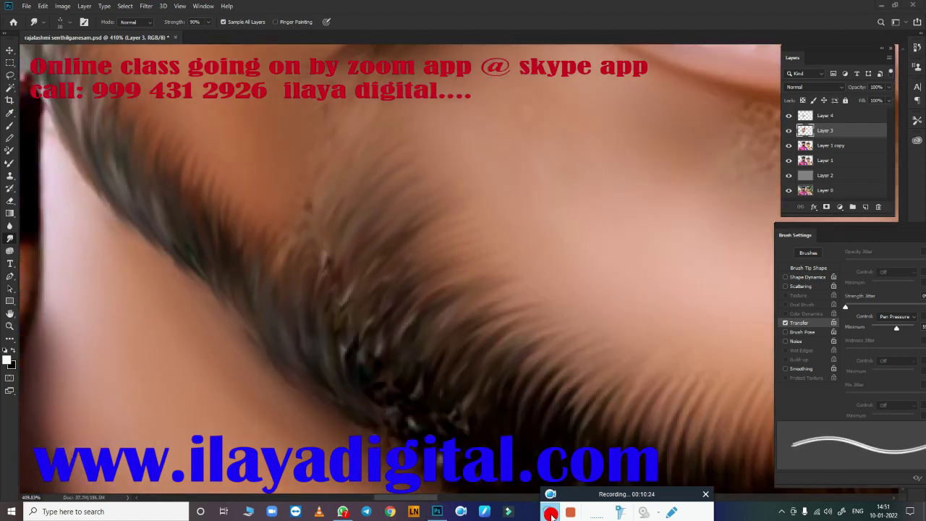
{"action": "key", "text": "alt+bracketright"}
{"action": "scroll", "coordinate": [441, 334], "scroll_direction": "up", "scroll_amount": 2}
{"action": "scroll", "coordinate": [441, 335], "scroll_direction": "down", "scroll_amount": 2}
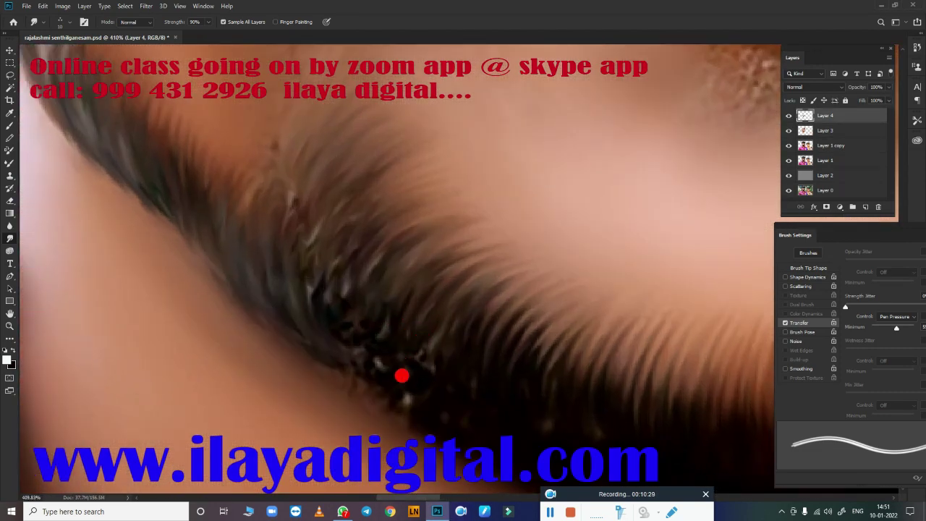
{"action": "left_click_drag", "start_coordinate": [401, 374], "coordinate": [340, 257]}
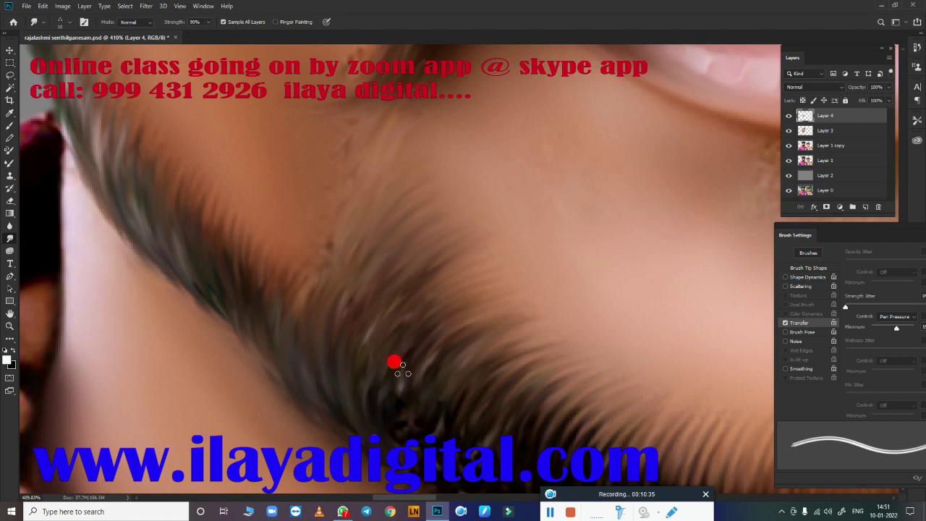
{"action": "mouse_move", "coordinate": [392, 364]}
{"action": "left_mouse_down"}
{"action": "mouse_move", "coordinate": [392, 422]}
{"action": "mouse_move", "coordinate": [380, 364]}
{"action": "left_mouse_up"}
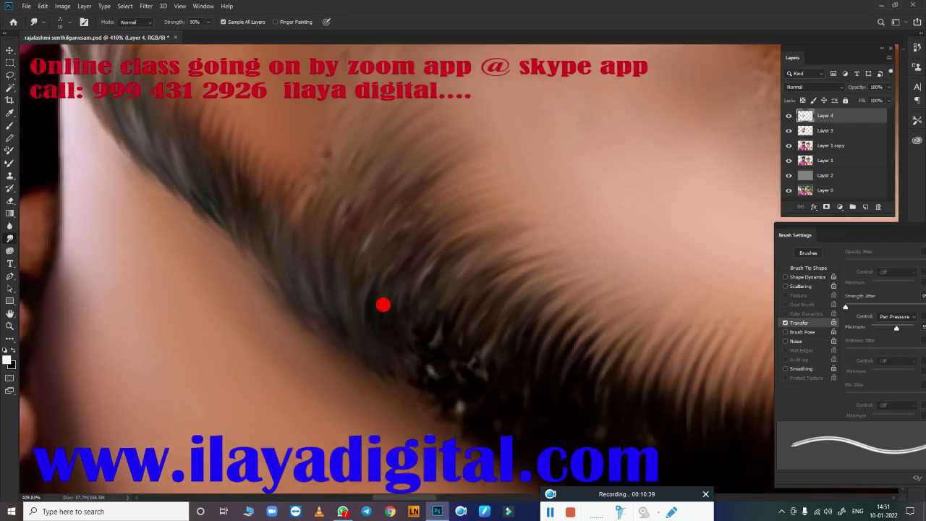
{"action": "mouse_move", "coordinate": [382, 305]}
{"action": "left_mouse_down"}
{"action": "mouse_move", "coordinate": [434, 413]}
{"action": "mouse_move", "coordinate": [451, 413]}
{"action": "mouse_move", "coordinate": [459, 360]}
{"action": "mouse_move", "coordinate": [518, 440]}
{"action": "left_mouse_up"}
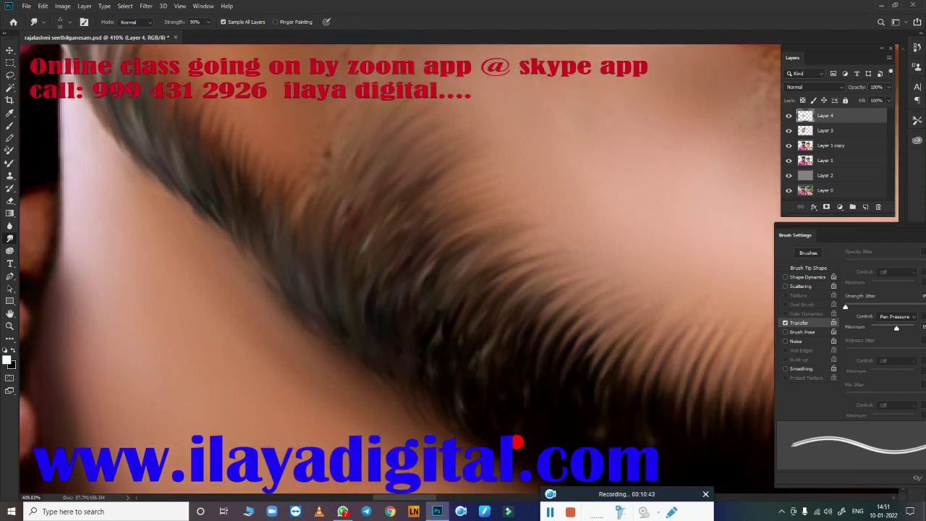
{"action": "left_click_drag", "start_coordinate": [439, 330], "coordinate": [438, 383]}
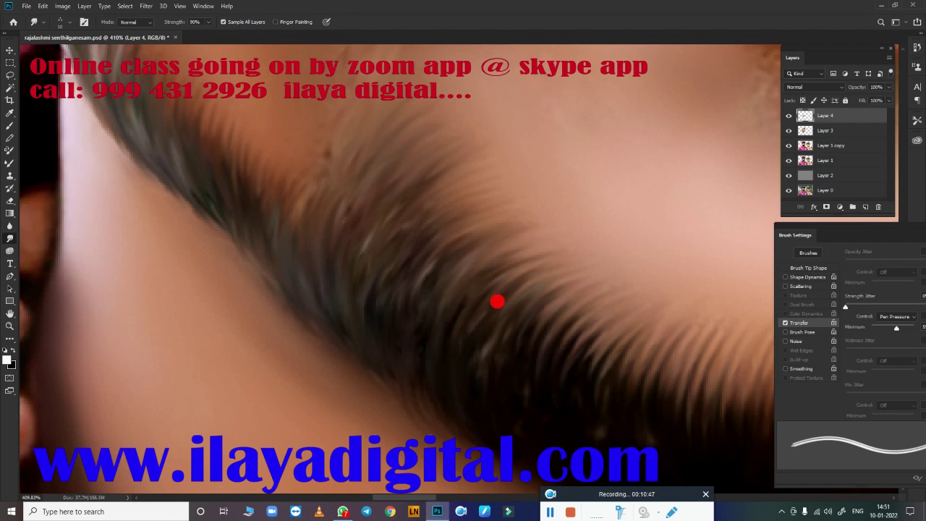
{"action": "left_click_drag", "start_coordinate": [496, 301], "coordinate": [511, 415]}
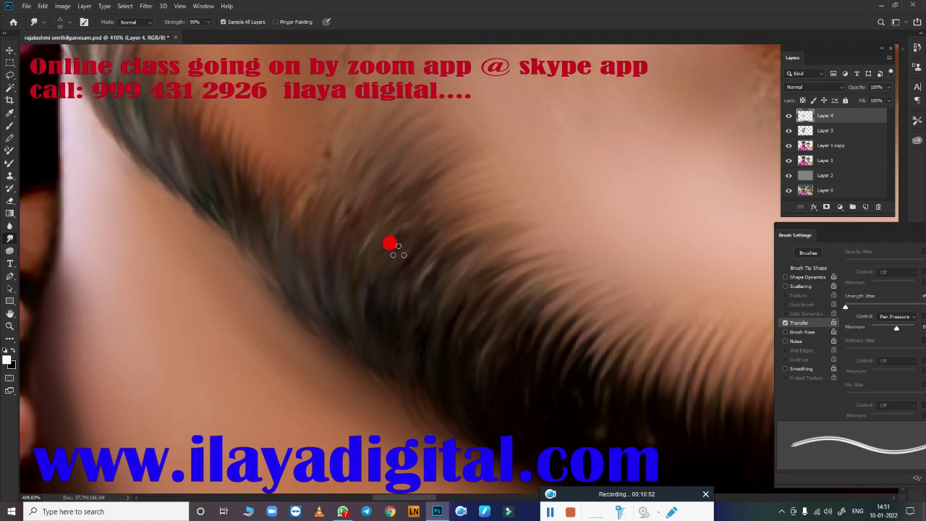
{"action": "left_click_drag", "start_coordinate": [389, 243], "coordinate": [381, 259]}
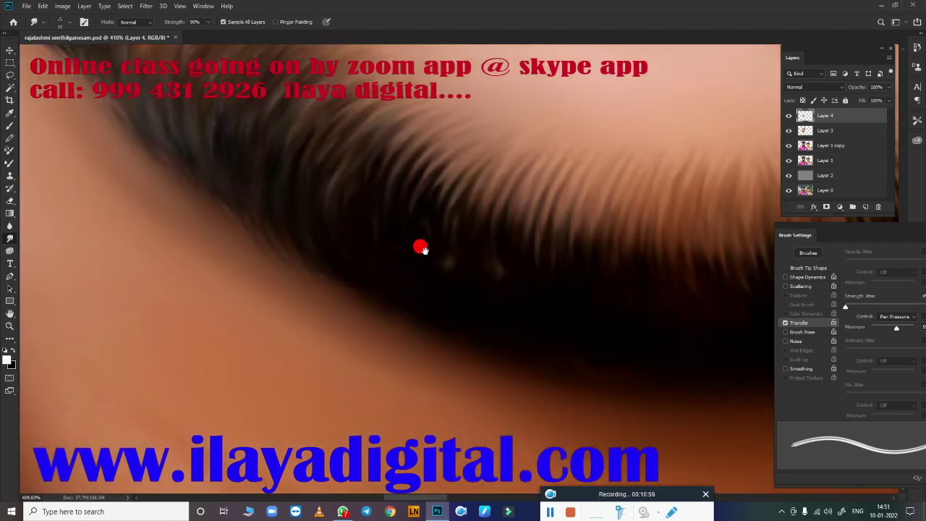
{"action": "left_click_drag", "start_coordinate": [419, 244], "coordinate": [499, 351]}
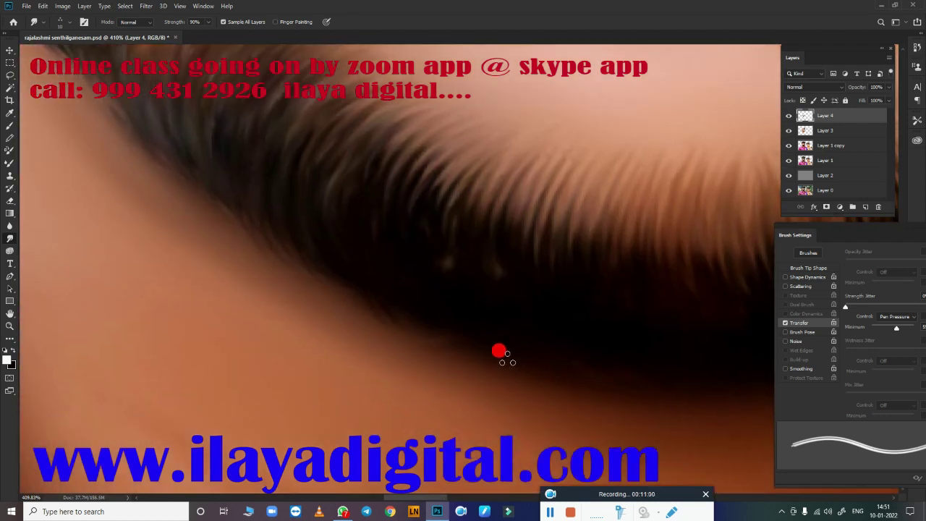
{"action": "left_click_drag", "start_coordinate": [413, 162], "coordinate": [444, 199]}
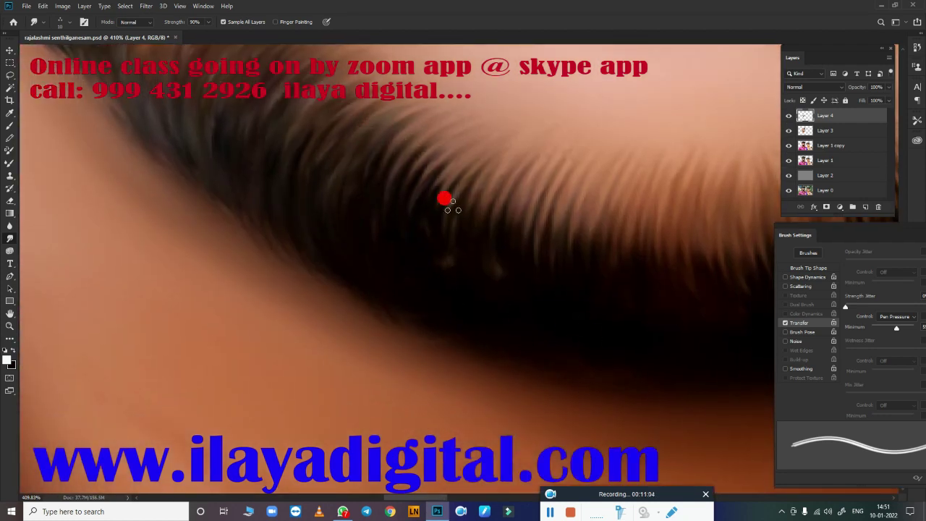
{"action": "mouse_move", "coordinate": [457, 284]}
{"action": "left_mouse_down"}
{"action": "mouse_move", "coordinate": [418, 254]}
{"action": "mouse_move", "coordinate": [499, 251]}
{"action": "left_mouse_up"}
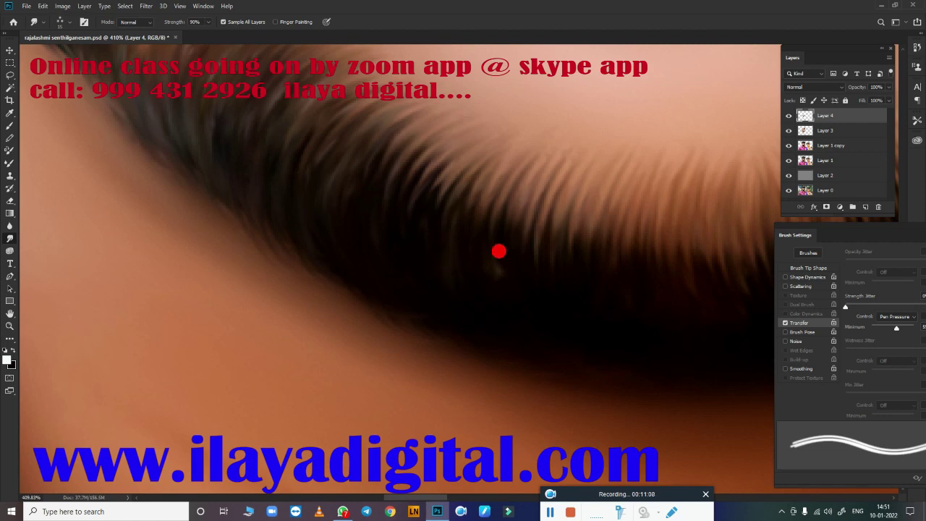
Step: Smudge the beard's dark underside and blend its strands along the neck edge
{"action": "mouse_move", "coordinate": [649, 349]}
{"action": "left_mouse_down"}
{"action": "mouse_move", "coordinate": [180, 283]}
{"action": "mouse_move", "coordinate": [337, 314]}
{"action": "mouse_move", "coordinate": [347, 225]}
{"action": "mouse_move", "coordinate": [406, 298]}
{"action": "left_mouse_up"}
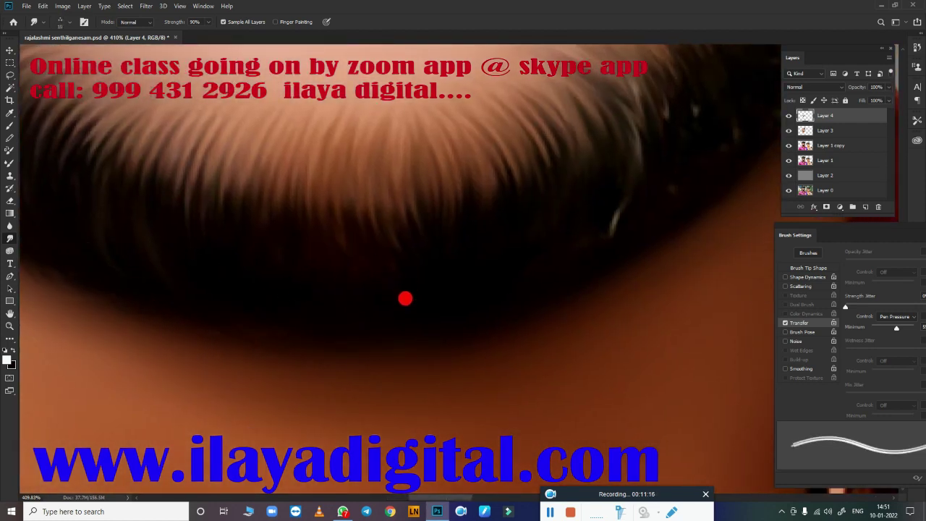
{"action": "left_click_drag", "start_coordinate": [320, 213], "coordinate": [430, 296]}
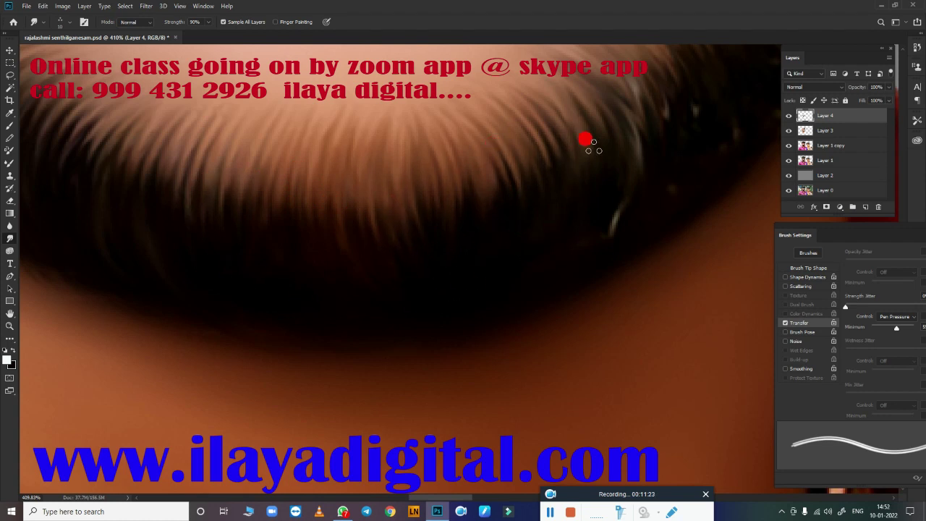
{"action": "mouse_move", "coordinate": [586, 139]}
{"action": "left_mouse_down"}
{"action": "mouse_move", "coordinate": [515, 280]}
{"action": "mouse_move", "coordinate": [593, 230]}
{"action": "mouse_move", "coordinate": [614, 161]}
{"action": "mouse_move", "coordinate": [648, 169]}
{"action": "mouse_move", "coordinate": [544, 305]}
{"action": "mouse_move", "coordinate": [301, 400]}
{"action": "left_mouse_up"}
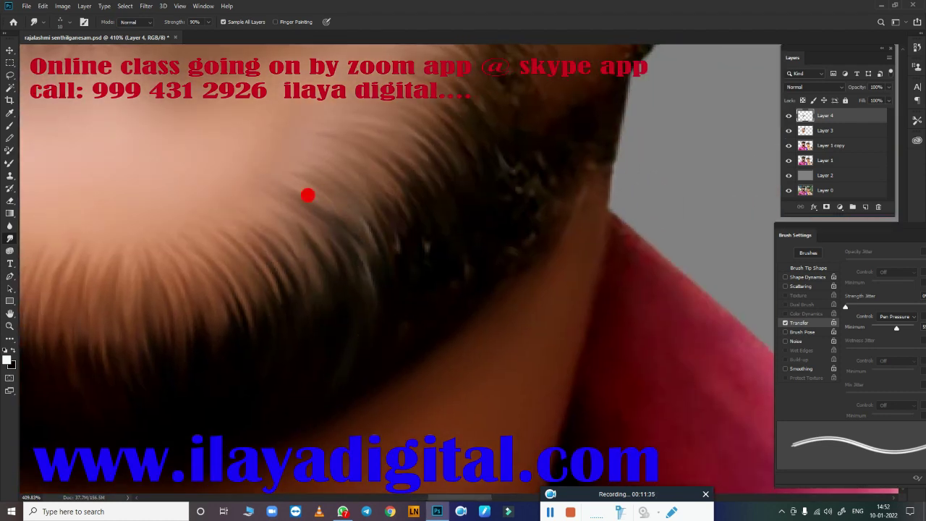
{"action": "left_click_drag", "start_coordinate": [308, 196], "coordinate": [398, 335]}
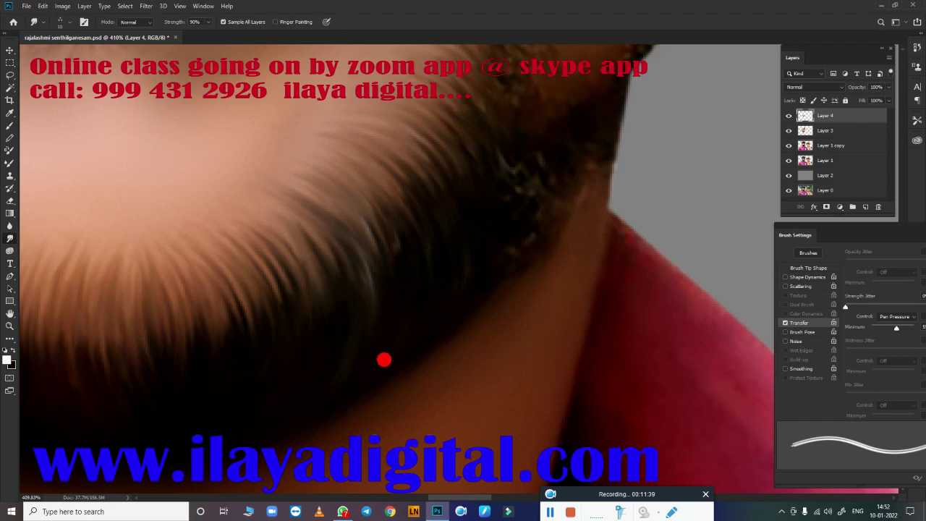
{"action": "left_click_drag", "start_coordinate": [337, 355], "coordinate": [396, 321]}
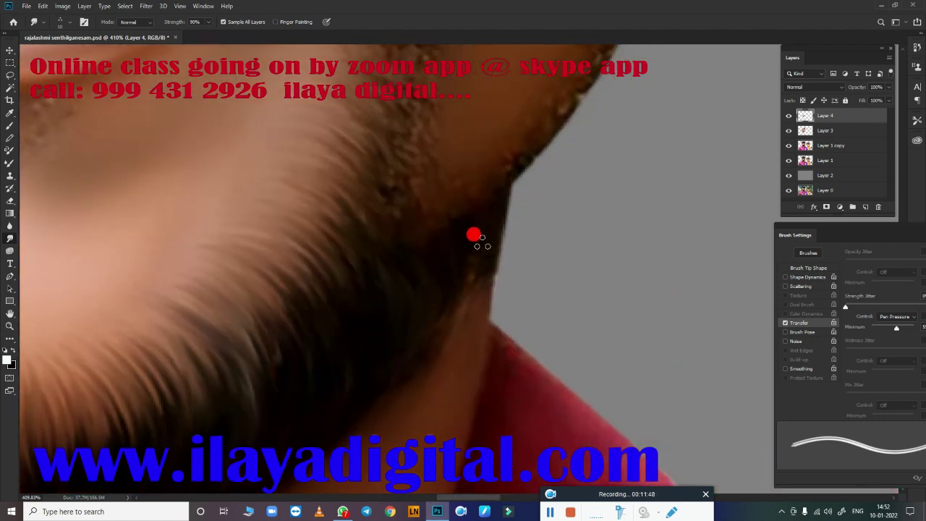
{"action": "left_click_drag", "start_coordinate": [358, 355], "coordinate": [409, 345]}
{"action": "left_click_drag", "start_coordinate": [351, 154], "coordinate": [377, 142]}
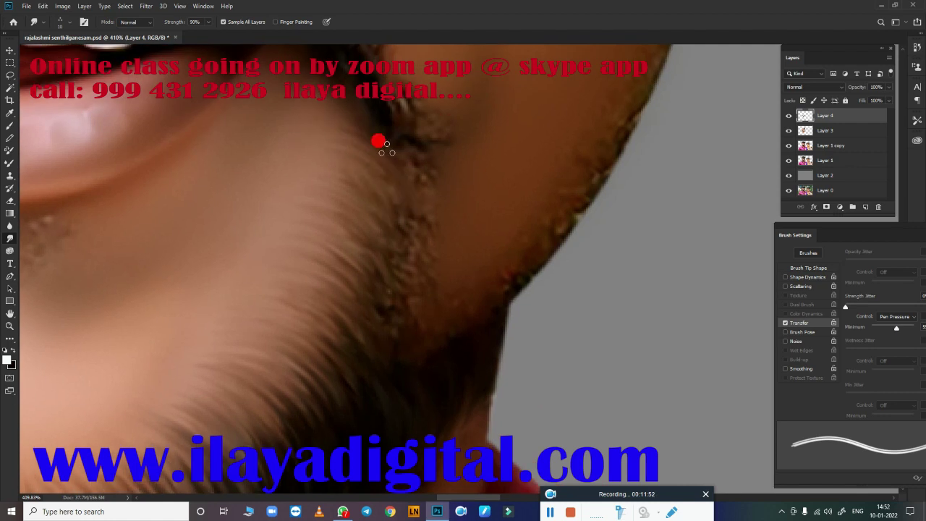
{"action": "mouse_move", "coordinate": [354, 238]}
{"action": "left_mouse_down"}
{"action": "mouse_move", "coordinate": [290, 278]}
{"action": "mouse_move", "coordinate": [414, 388]}
{"action": "left_mouse_up"}
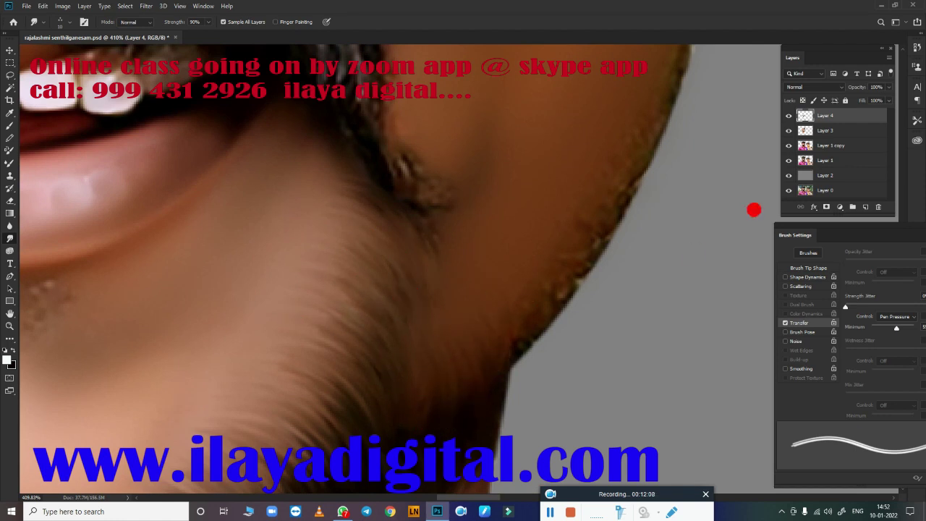
Step: Select the figure outline layer and smooth the jaw and chin edge down to the neck
{"action": "left_click", "coordinate": [803, 149], "text": "ctrl"}
{"action": "left_click_drag", "start_coordinate": [529, 324], "coordinate": [428, 397]}
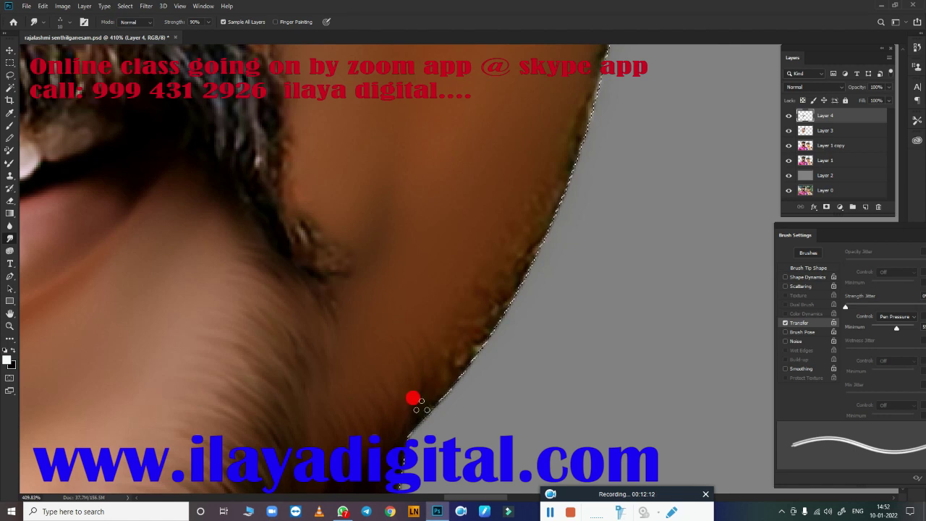
{"action": "mouse_move", "coordinate": [452, 337]}
{"action": "left_mouse_down"}
{"action": "mouse_move", "coordinate": [453, 325]}
{"action": "mouse_move", "coordinate": [427, 346]}
{"action": "mouse_move", "coordinate": [364, 450]}
{"action": "mouse_move", "coordinate": [374, 422]}
{"action": "mouse_move", "coordinate": [420, 384]}
{"action": "mouse_move", "coordinate": [406, 420]}
{"action": "mouse_move", "coordinate": [414, 420]}
{"action": "mouse_move", "coordinate": [419, 360]}
{"action": "mouse_move", "coordinate": [529, 203]}
{"action": "mouse_move", "coordinate": [495, 336]}
{"action": "left_mouse_up"}
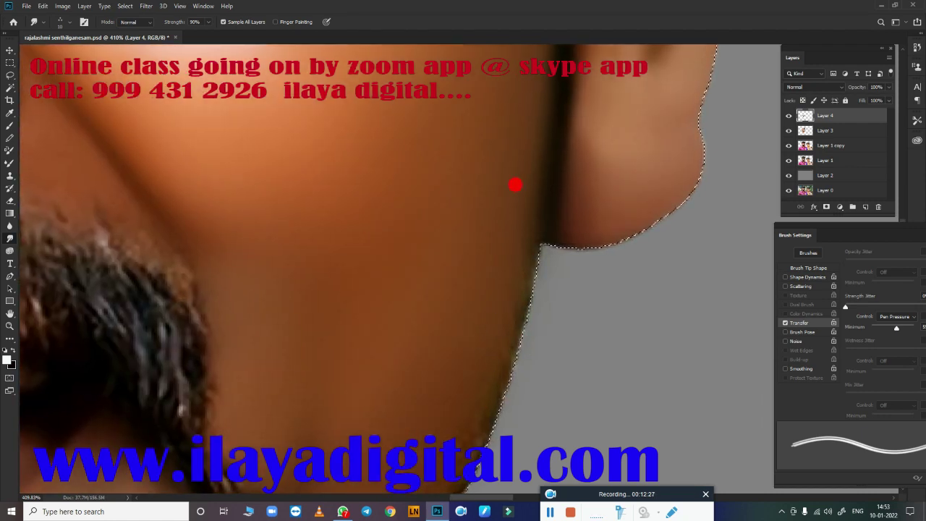
{"action": "mouse_move", "coordinate": [515, 185]}
{"action": "left_mouse_down"}
{"action": "mouse_move", "coordinate": [537, 210]}
{"action": "mouse_move", "coordinate": [515, 241]}
{"action": "mouse_move", "coordinate": [483, 367]}
{"action": "mouse_move", "coordinate": [591, 250]}
{"action": "mouse_move", "coordinate": [510, 311]}
{"action": "mouse_move", "coordinate": [521, 364]}
{"action": "mouse_move", "coordinate": [476, 272]}
{"action": "mouse_move", "coordinate": [552, 304]}
{"action": "mouse_move", "coordinate": [589, 277]}
{"action": "mouse_move", "coordinate": [496, 319]}
{"action": "mouse_move", "coordinate": [583, 311]}
{"action": "mouse_move", "coordinate": [465, 299]}
{"action": "mouse_move", "coordinate": [461, 275]}
{"action": "mouse_move", "coordinate": [521, 369]}
{"action": "mouse_move", "coordinate": [589, 293]}
{"action": "mouse_move", "coordinate": [511, 331]}
{"action": "mouse_move", "coordinate": [528, 352]}
{"action": "mouse_move", "coordinate": [385, 205]}
{"action": "mouse_move", "coordinate": [371, 269]}
{"action": "left_mouse_up"}
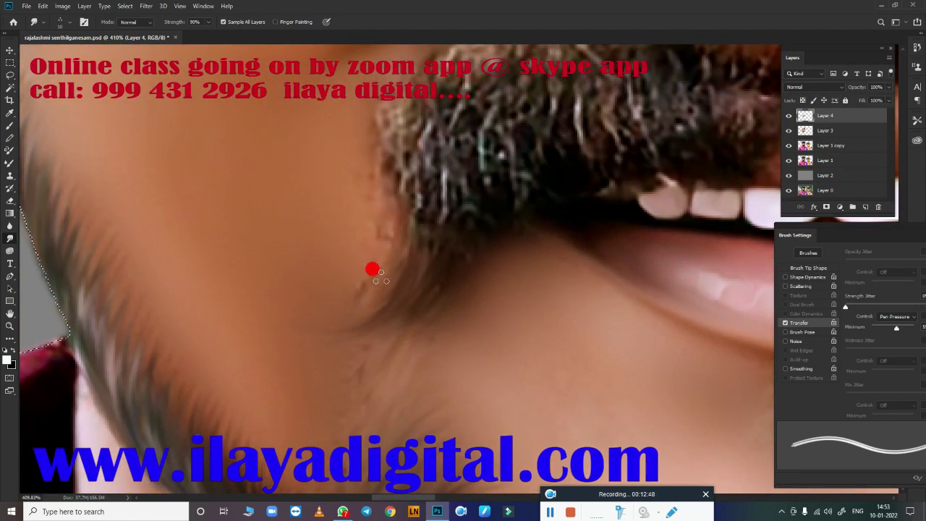
{"action": "mouse_move", "coordinate": [380, 199]}
{"action": "left_mouse_down"}
{"action": "mouse_move", "coordinate": [333, 302]}
{"action": "mouse_move", "coordinate": [434, 234]}
{"action": "mouse_move", "coordinate": [385, 265]}
{"action": "mouse_move", "coordinate": [432, 193]}
{"action": "mouse_move", "coordinate": [523, 295]}
{"action": "mouse_move", "coordinate": [362, 290]}
{"action": "mouse_move", "coordinate": [448, 303]}
{"action": "mouse_move", "coordinate": [463, 316]}
{"action": "mouse_move", "coordinate": [444, 330]}
{"action": "mouse_move", "coordinate": [446, 341]}
{"action": "mouse_move", "coordinate": [513, 339]}
{"action": "mouse_move", "coordinate": [495, 354]}
{"action": "left_mouse_up"}
Step: Switch to the Mixer Brush and make the blending brush larger and softer
{"action": "key", "text": "b"}
{"action": "right_click", "coordinate": [418, 185]}
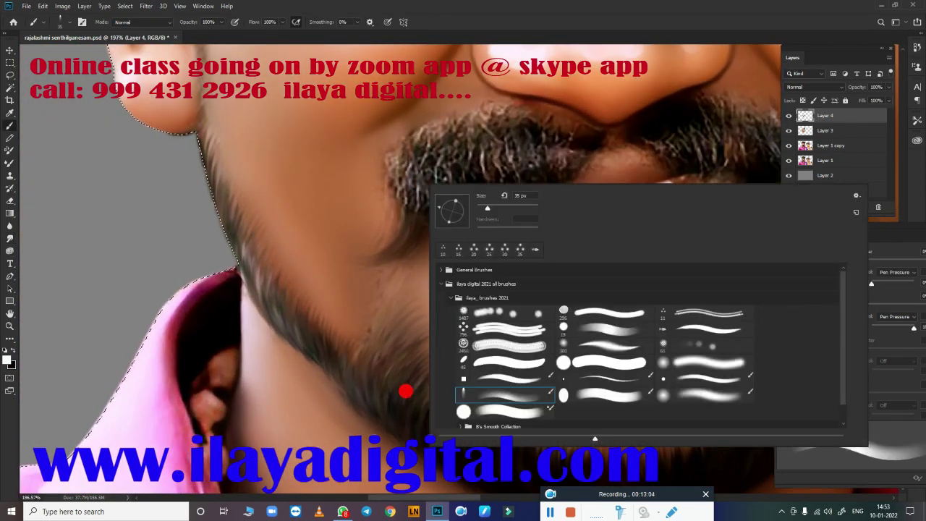
{"action": "key", "text": "shift+b"}
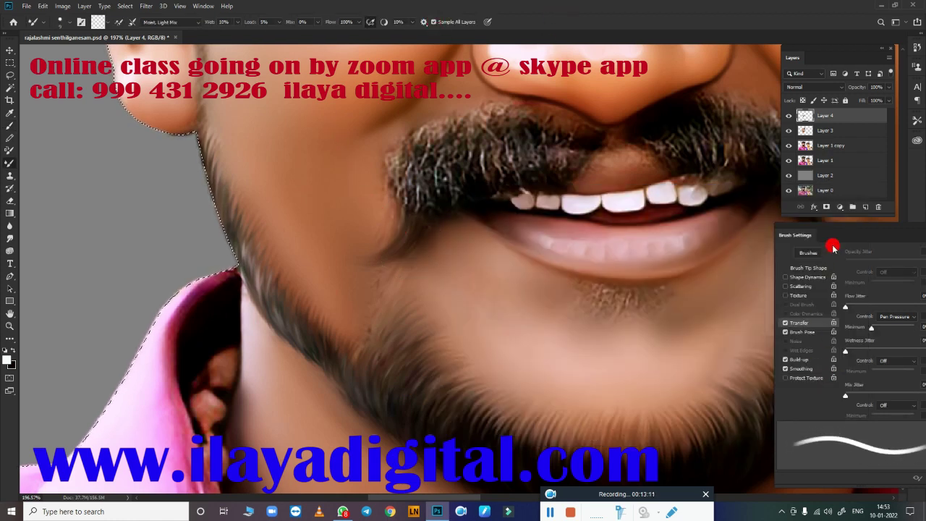
{"action": "right_click", "coordinate": [404, 232]}
{"action": "left_click_drag", "start_coordinate": [469, 286], "coordinate": [518, 278]}
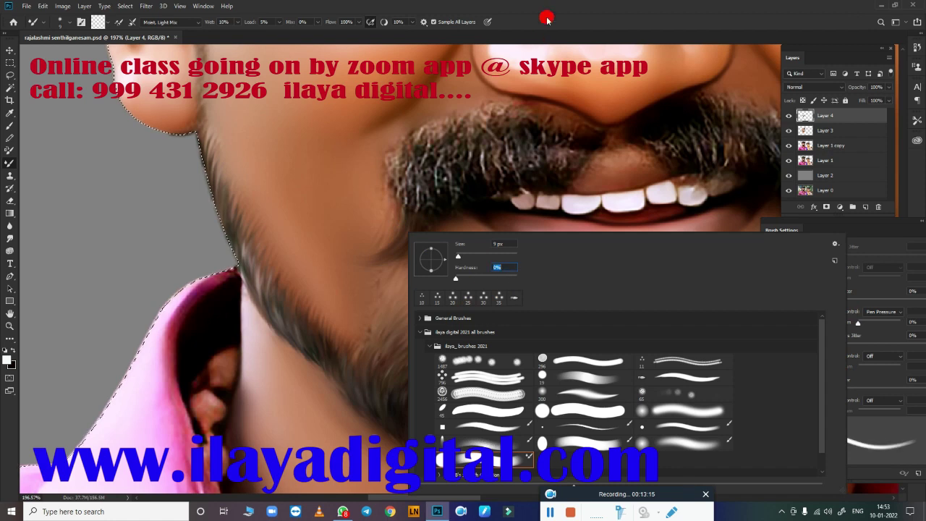
{"action": "key", "text": "Return"}
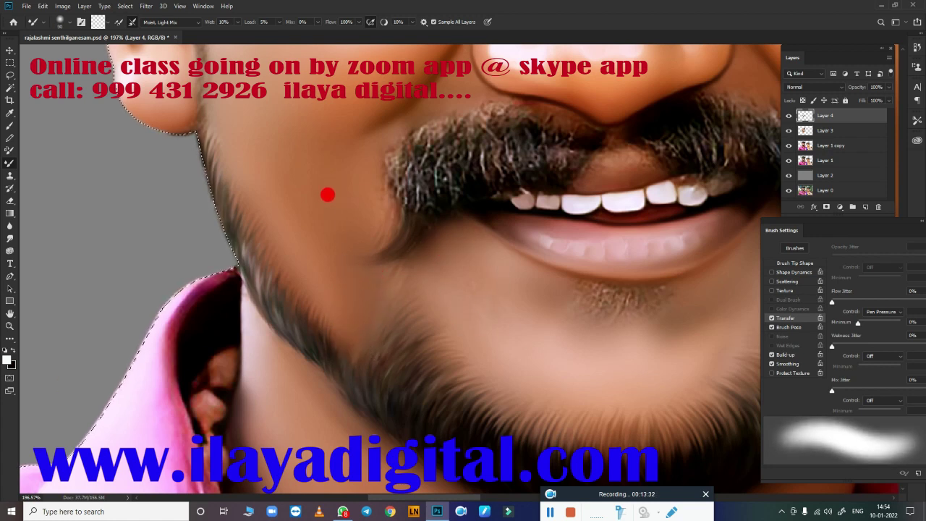
Step: Blend the beard contour below the mouth corner into the chin skin
{"action": "scroll", "coordinate": [382, 230], "scroll_direction": "up", "scroll_amount": 4}
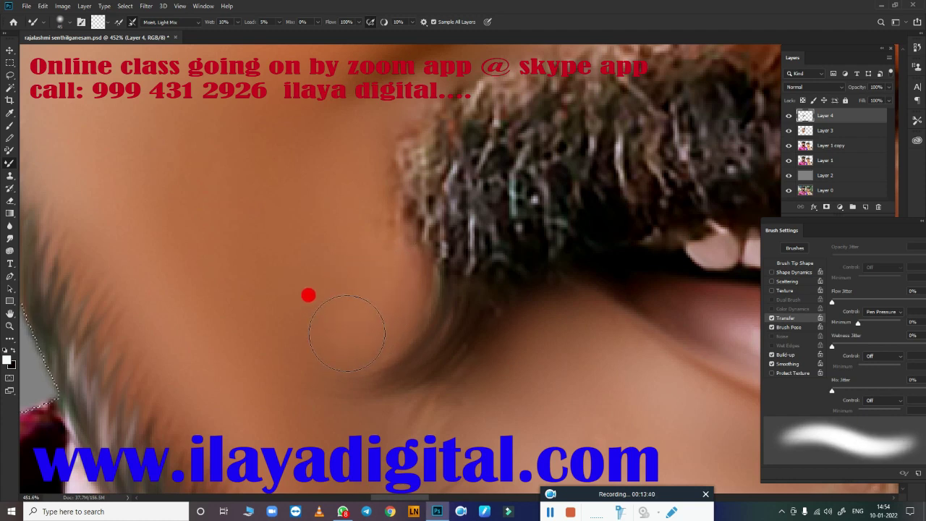
{"action": "left_click_drag", "start_coordinate": [339, 241], "coordinate": [463, 302]}
{"action": "mouse_move", "coordinate": [289, 207]}
{"action": "left_mouse_down"}
{"action": "mouse_move", "coordinate": [443, 291]}
{"action": "mouse_move", "coordinate": [221, 207]}
{"action": "left_mouse_up"}
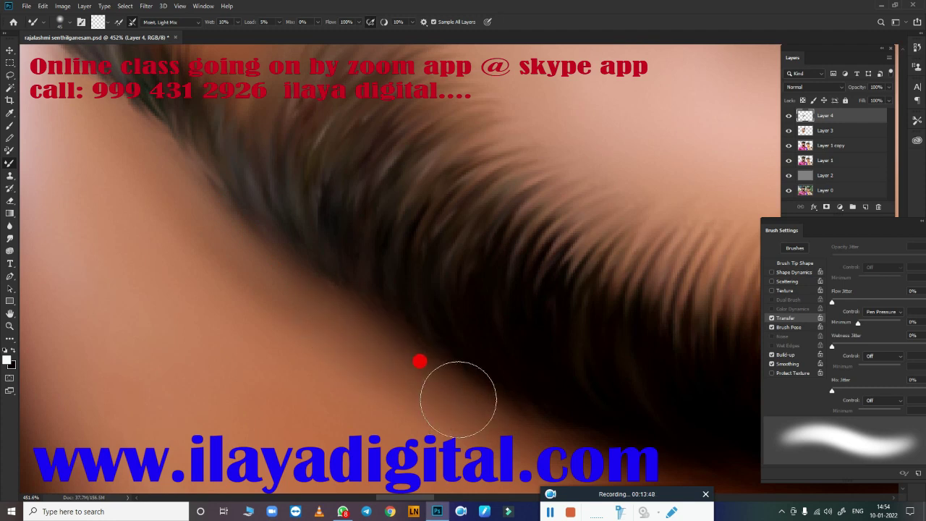
{"action": "left_click_drag", "start_coordinate": [420, 360], "coordinate": [352, 232]}
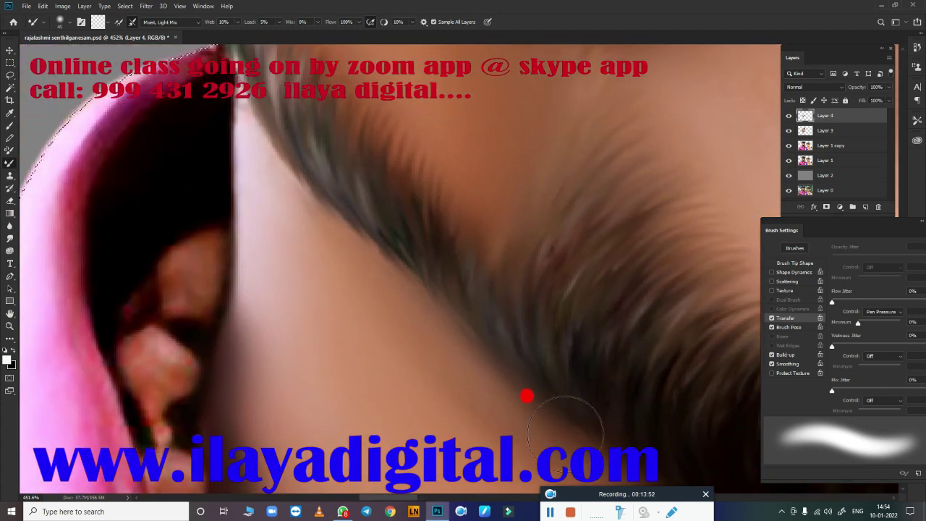
{"action": "mouse_move", "coordinate": [527, 396]}
{"action": "left_mouse_down"}
{"action": "mouse_move", "coordinate": [348, 310]}
{"action": "mouse_move", "coordinate": [207, 300]}
{"action": "left_mouse_up"}
{"action": "mouse_move", "coordinate": [517, 223]}
{"action": "left_mouse_down"}
{"action": "mouse_move", "coordinate": [469, 304]}
{"action": "mouse_move", "coordinate": [424, 232]}
{"action": "left_mouse_up"}
{"action": "left_click_drag", "start_coordinate": [559, 254], "coordinate": [476, 355]}
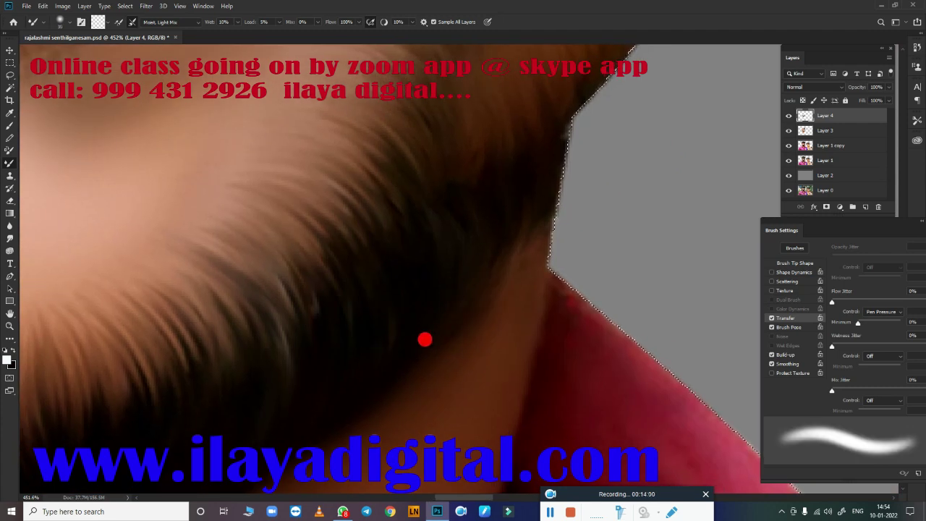
{"action": "left_click_drag", "start_coordinate": [267, 403], "coordinate": [440, 388]}
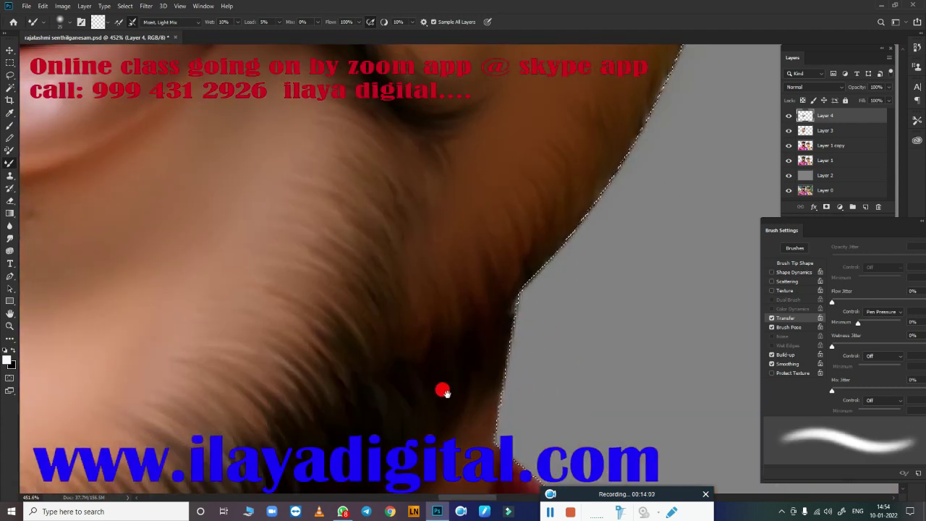
{"action": "mouse_move", "coordinate": [511, 271]}
{"action": "left_mouse_down"}
{"action": "mouse_move", "coordinate": [587, 403]}
{"action": "mouse_move", "coordinate": [486, 403]}
{"action": "left_mouse_up"}
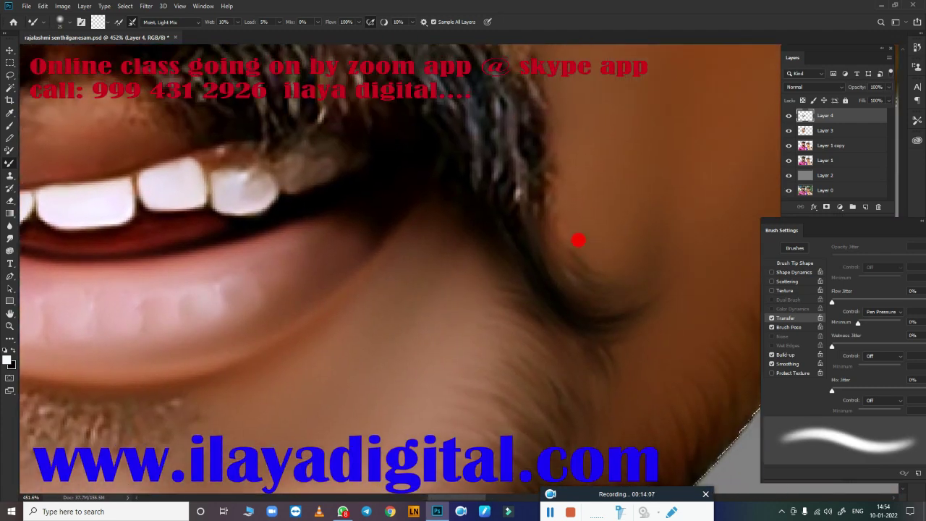
{"action": "mouse_move", "coordinate": [555, 215]}
{"action": "left_mouse_down"}
{"action": "mouse_move", "coordinate": [610, 161]}
{"action": "mouse_move", "coordinate": [519, 166]}
{"action": "mouse_move", "coordinate": [527, 118]}
{"action": "left_mouse_up"}
{"action": "left_click_drag", "start_coordinate": [308, 362], "coordinate": [362, 354]}
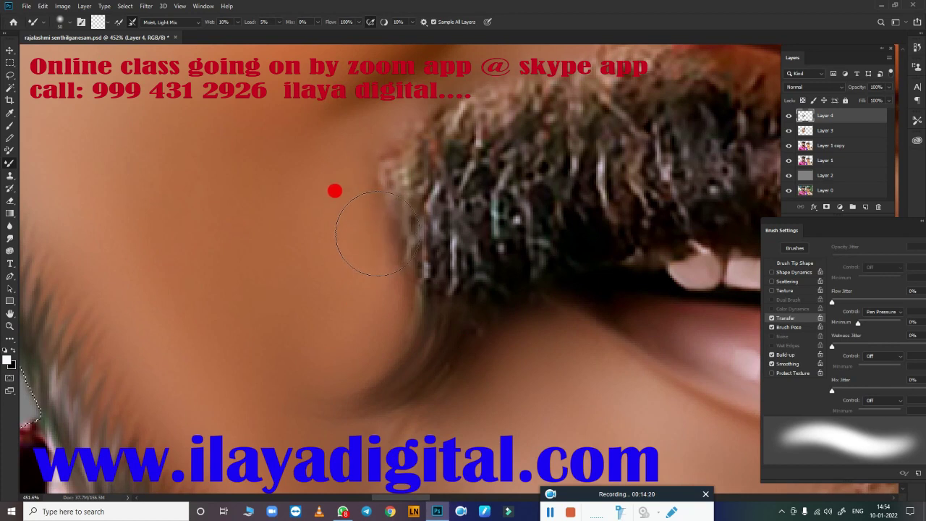
{"action": "scroll", "coordinate": [553, 337], "scroll_direction": "down", "scroll_amount": 5}
{"action": "left_click_drag", "start_coordinate": [552, 337], "coordinate": [294, 351]}
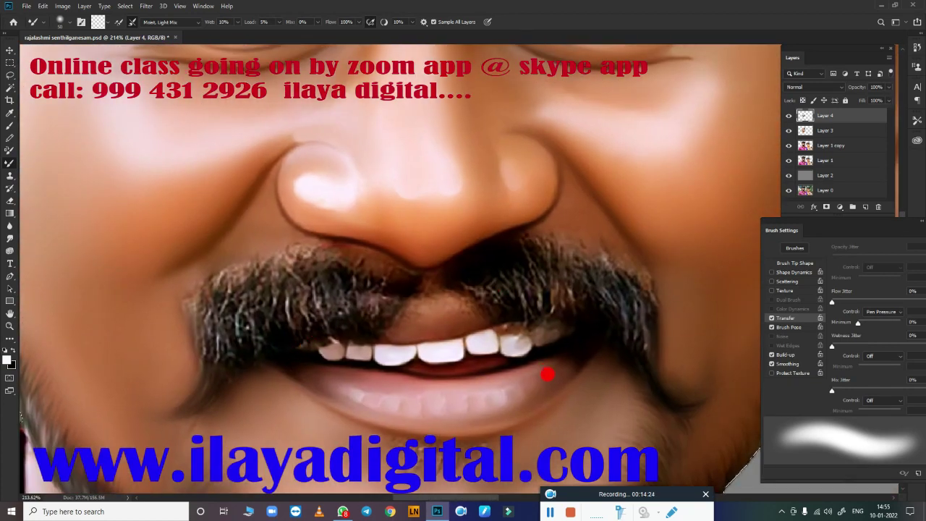
Step: Smudge the stubble under the lower lip upward into soft vertical streaks
{"action": "scroll", "coordinate": [484, 320], "scroll_direction": "up", "scroll_amount": 3}
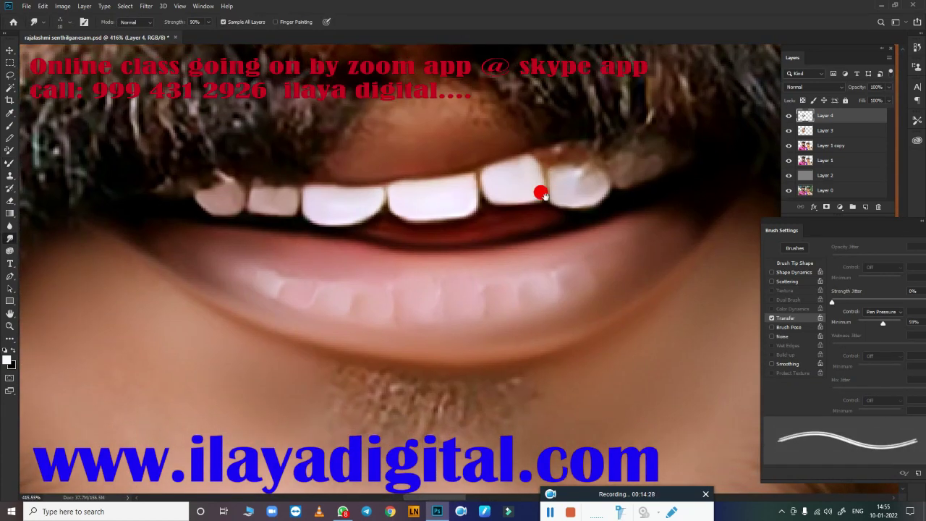
{"action": "scroll", "coordinate": [506, 341], "scroll_direction": "down", "scroll_amount": 3}
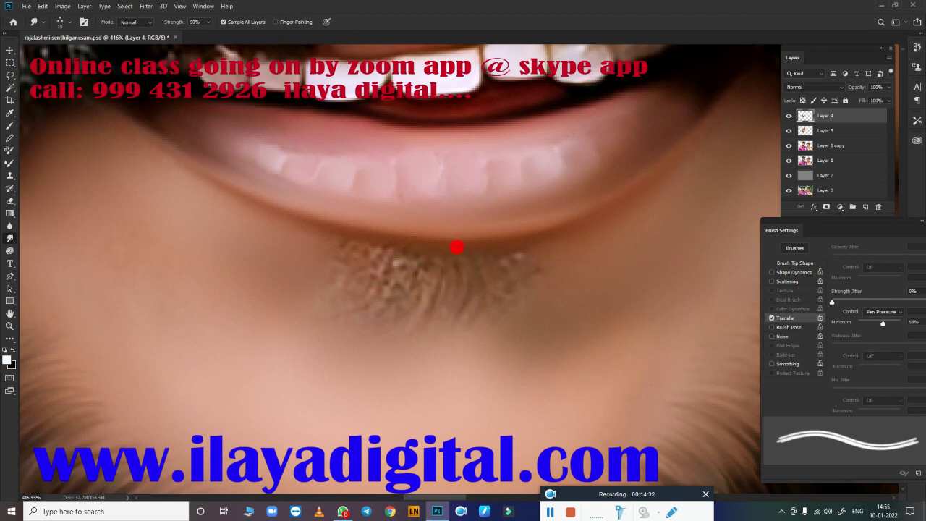
{"action": "left_click_drag", "start_coordinate": [385, 279], "coordinate": [371, 241]}
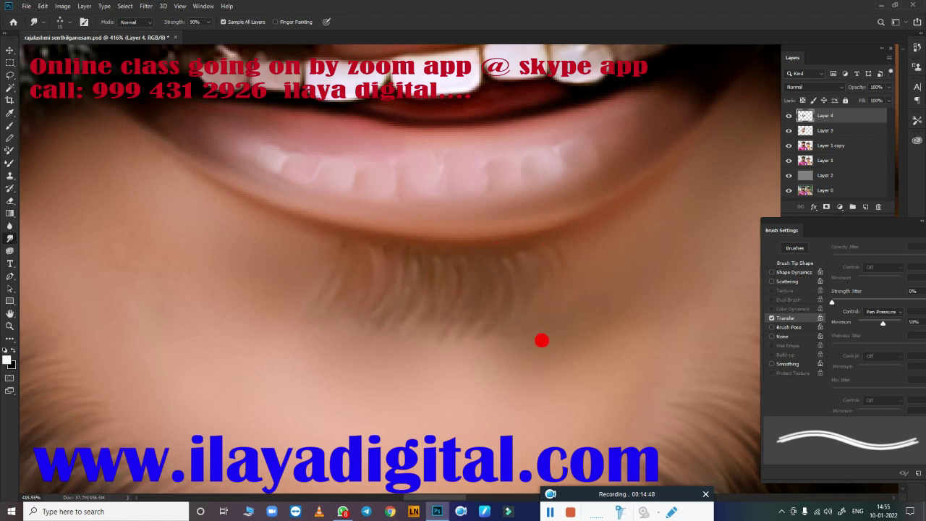
{"action": "key", "text": "b"}
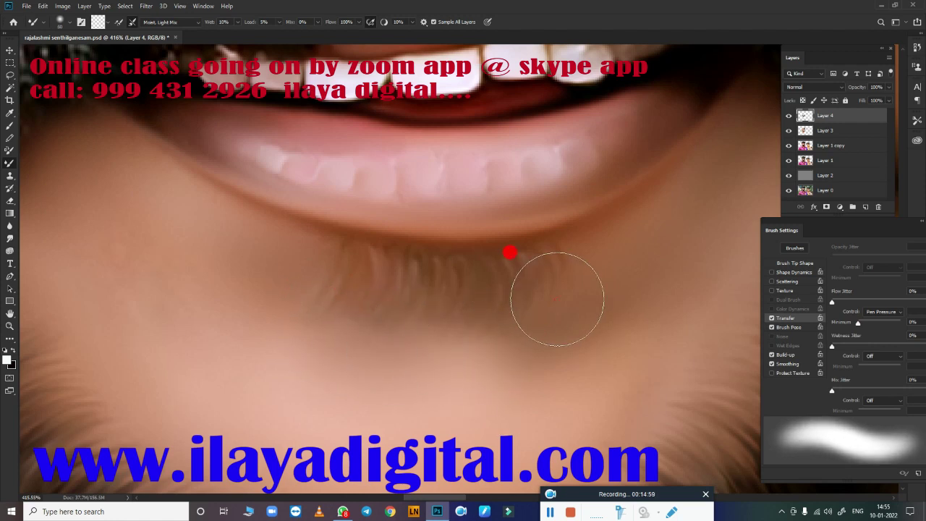
Step: Fit the portrait on screen and delete Layer 3
{"action": "key", "text": "ctrl+0"}
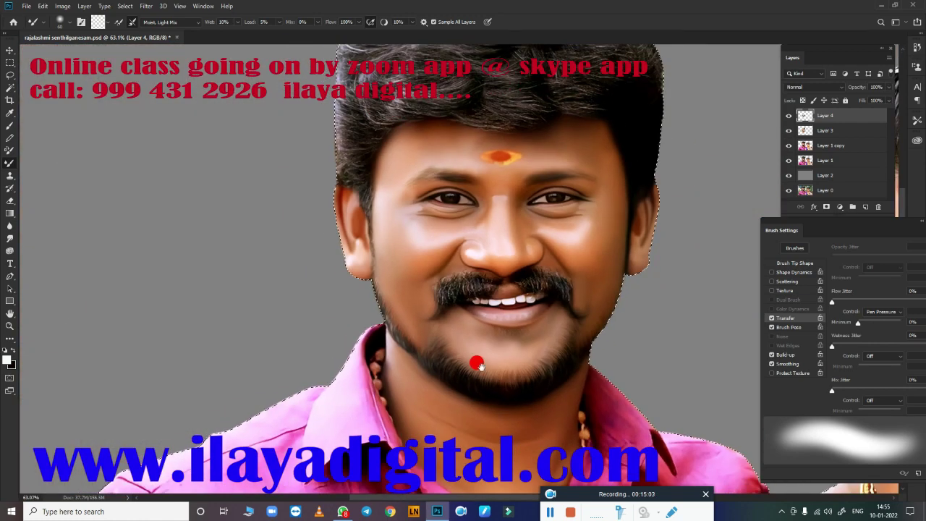
{"action": "left_click", "coordinate": [831, 131]}
{"action": "key", "text": "Delete"}
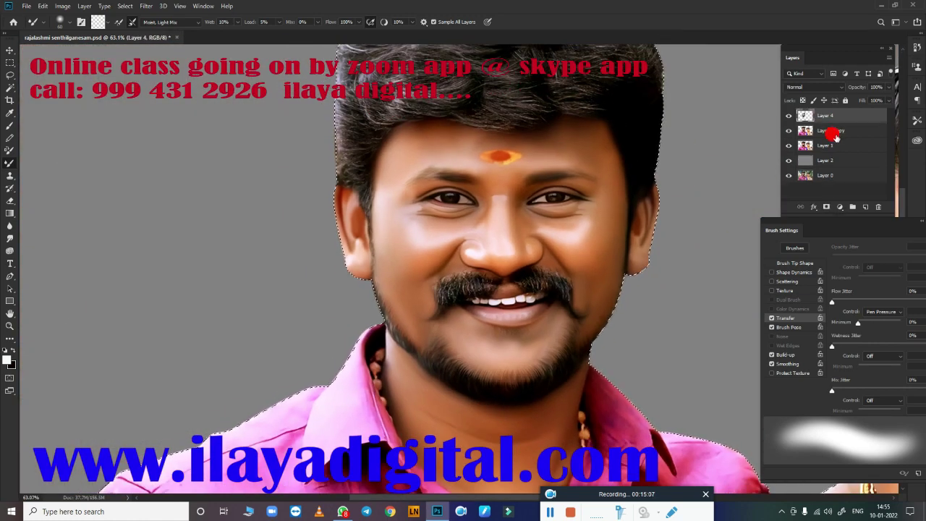
Step: Zoom onto the chin and lightly smudge the stubble smoother
{"action": "scroll", "coordinate": [518, 325], "scroll_direction": "up", "scroll_amount": 3}
{"action": "scroll", "coordinate": [579, 258], "scroll_direction": "up", "scroll_amount": 3}
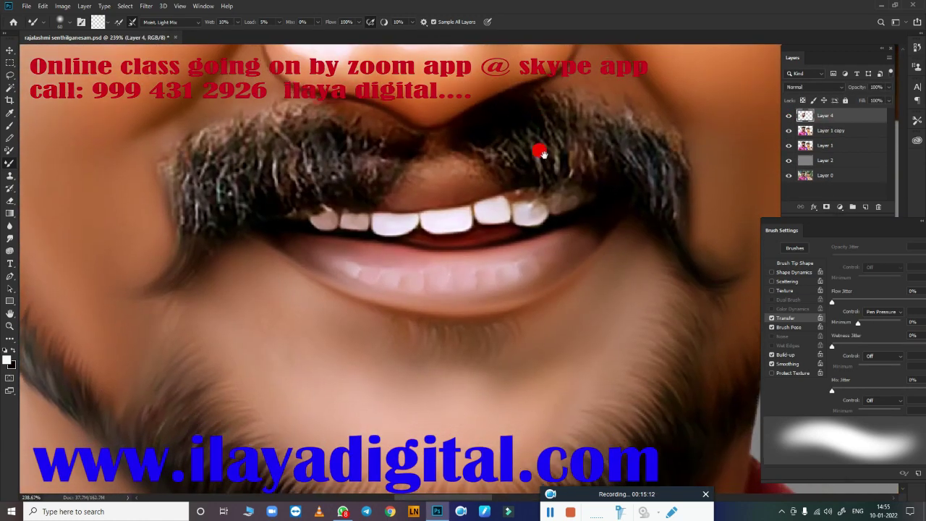
{"action": "scroll", "coordinate": [542, 152], "scroll_direction": "up", "scroll_amount": 1}
{"action": "key", "text": "e"}
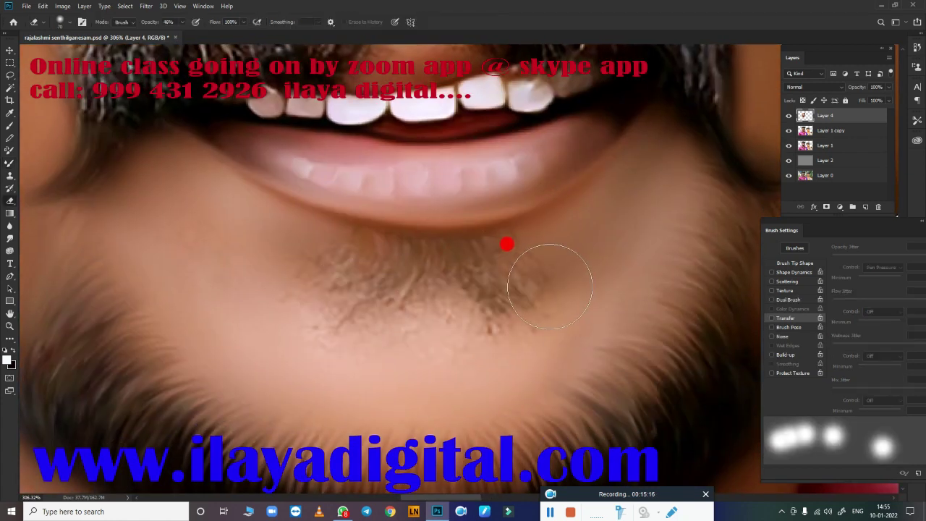
{"action": "key", "text": "r"}
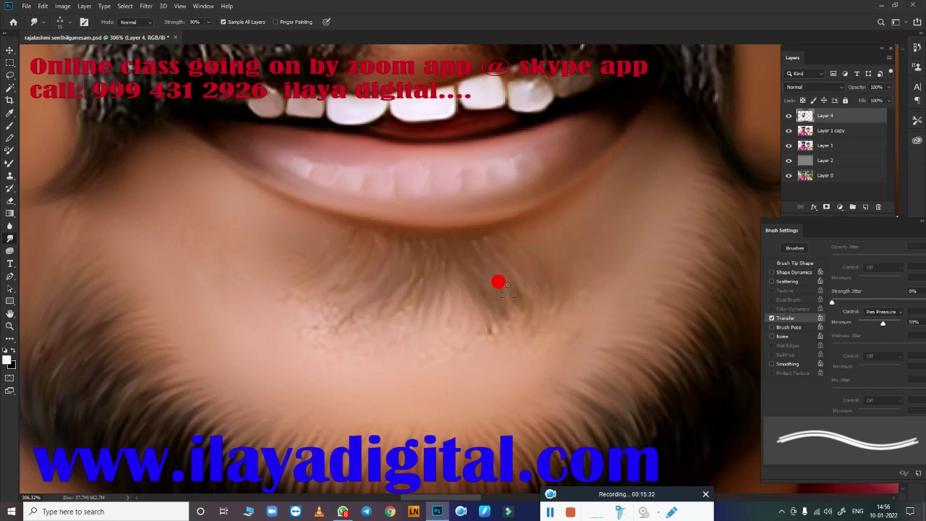
{"action": "left_click_drag", "start_coordinate": [397, 335], "coordinate": [332, 307]}
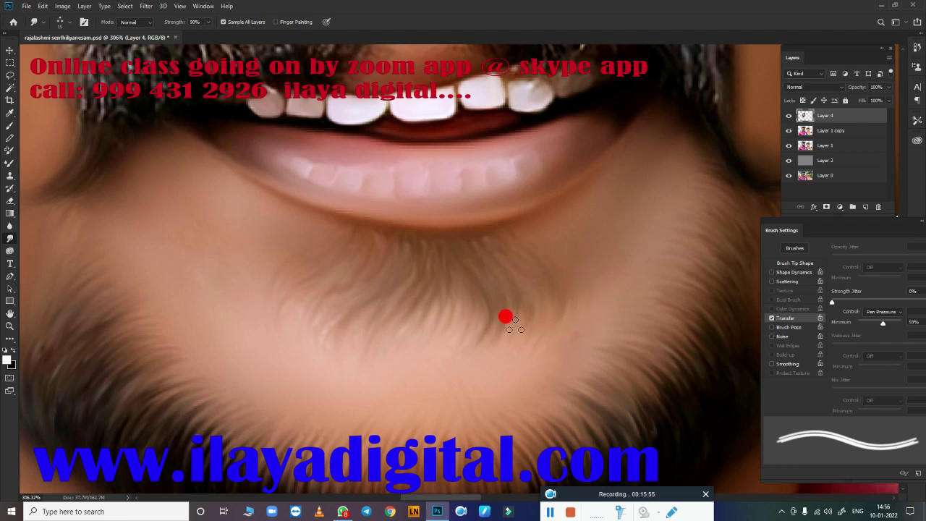
{"action": "key", "text": "b"}
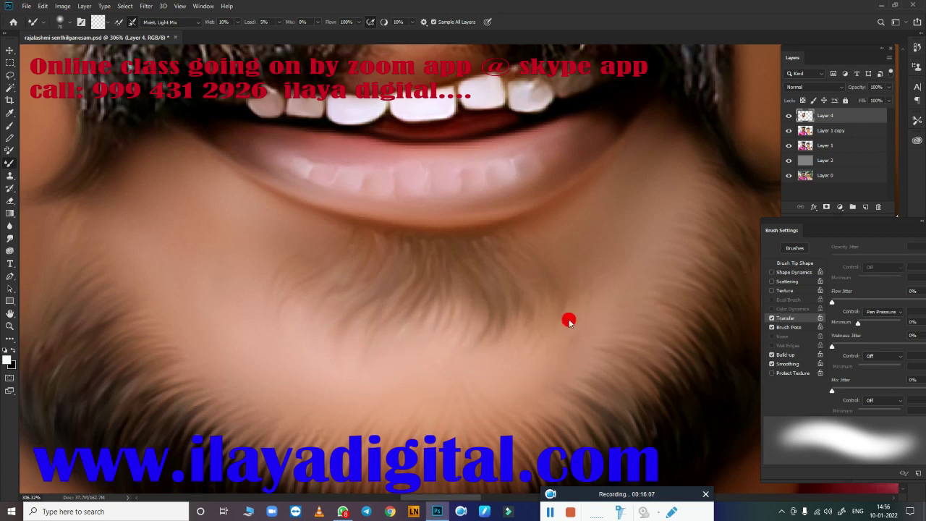
Step: Zoom onto the moustache and smudge its hairs into upward-sweeping strands, left to right
{"action": "scroll", "coordinate": [465, 383], "scroll_direction": "down", "scroll_amount": 5}
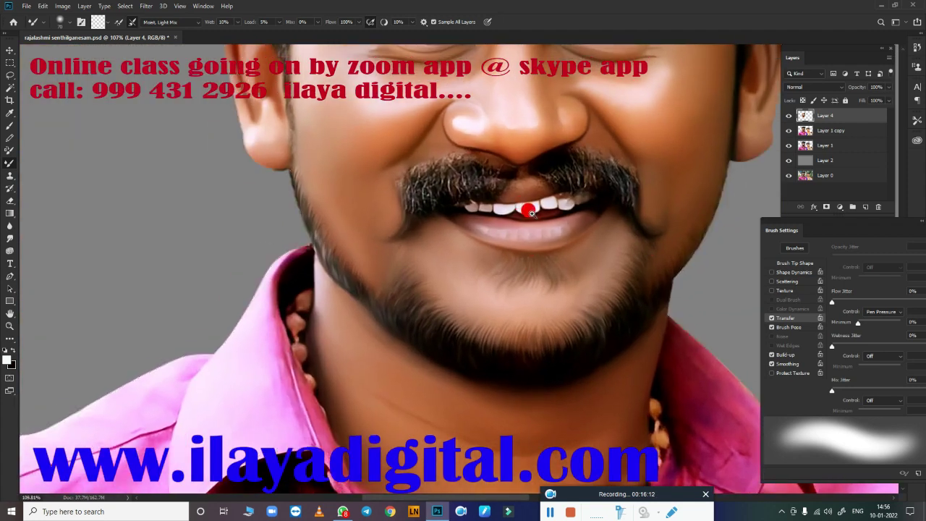
{"action": "scroll", "coordinate": [557, 210], "scroll_direction": "up", "scroll_amount": 4}
{"action": "scroll", "coordinate": [555, 238], "scroll_direction": "up", "scroll_amount": 2}
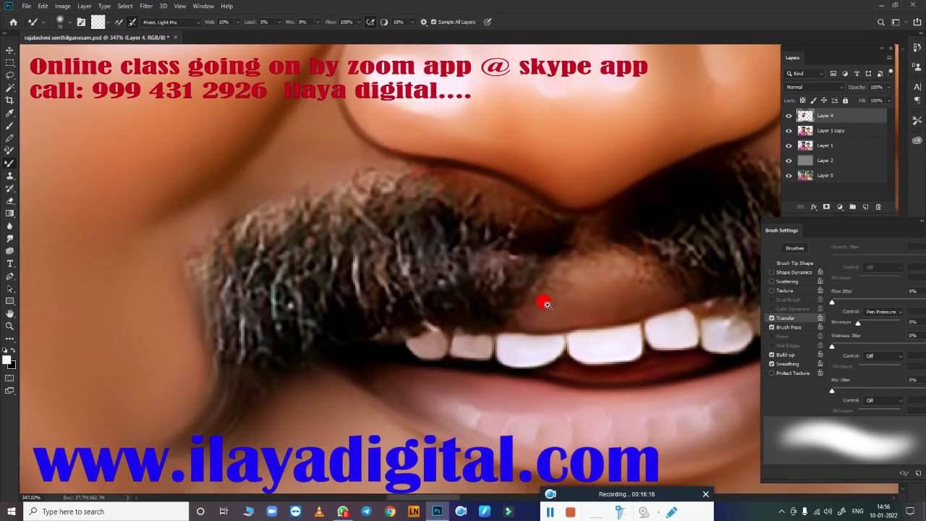
{"action": "scroll", "coordinate": [543, 304], "scroll_direction": "up", "scroll_amount": 2}
{"action": "scroll", "coordinate": [579, 307], "scroll_direction": "up", "scroll_amount": 2}
{"action": "key", "text": "r"}
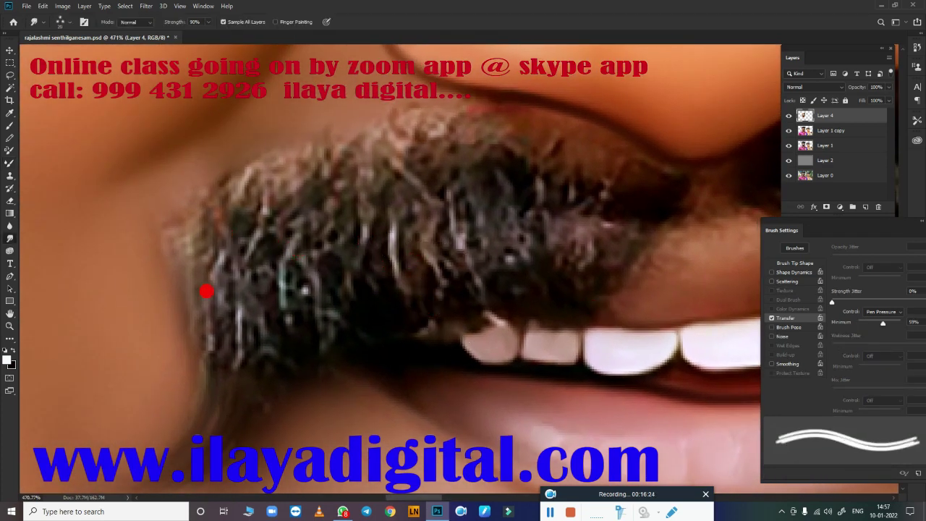
{"action": "mouse_move", "coordinate": [192, 261]}
{"action": "left_mouse_down"}
{"action": "mouse_move", "coordinate": [221, 188]}
{"action": "mouse_move", "coordinate": [303, 156]}
{"action": "left_mouse_up"}
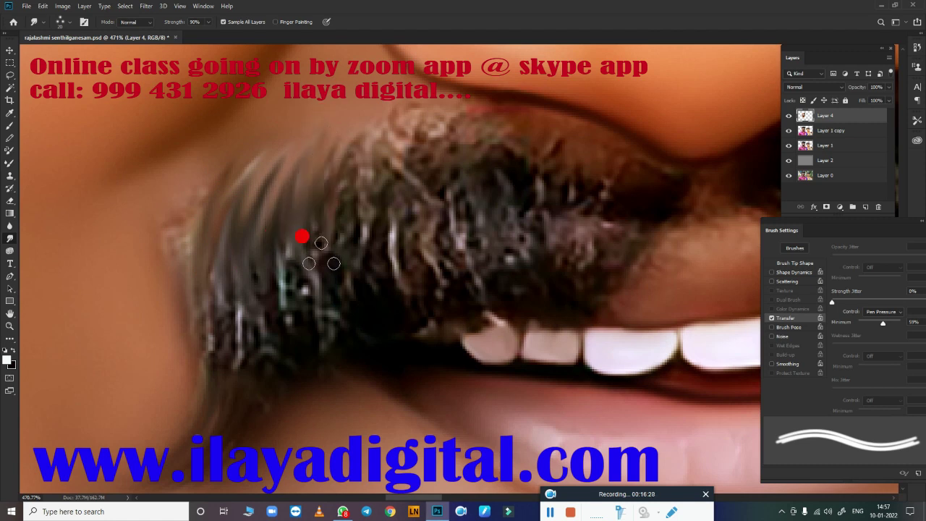
{"action": "left_click_drag", "start_coordinate": [304, 238], "coordinate": [354, 137]}
{"action": "mouse_move", "coordinate": [362, 238]}
{"action": "left_mouse_down"}
{"action": "mouse_move", "coordinate": [395, 181]}
{"action": "mouse_move", "coordinate": [485, 111]}
{"action": "left_mouse_up"}
{"action": "left_click_drag", "start_coordinate": [469, 203], "coordinate": [507, 118]}
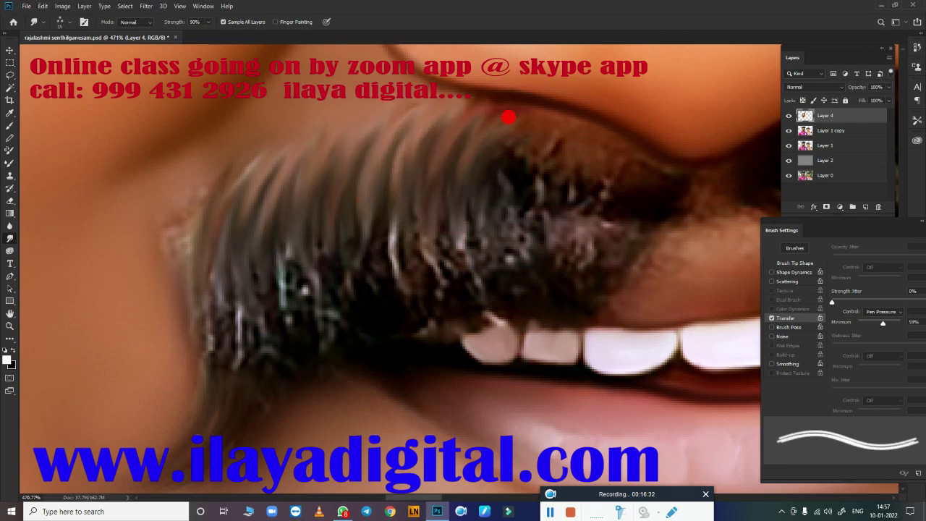
{"action": "left_click_drag", "start_coordinate": [510, 189], "coordinate": [542, 120]}
{"action": "left_click_drag", "start_coordinate": [575, 244], "coordinate": [540, 180]}
{"action": "left_click_drag", "start_coordinate": [571, 238], "coordinate": [634, 248]}
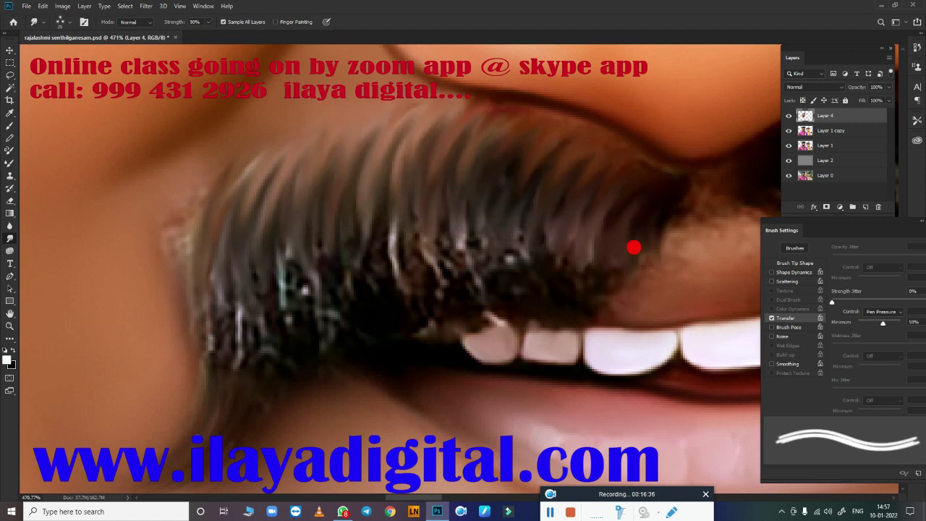
Step: Smooth the moustache's speckled middle, remove the teal speck, and pull the lower tips down
{"action": "mouse_move", "coordinate": [171, 236]}
{"action": "left_mouse_down"}
{"action": "mouse_move", "coordinate": [181, 265]}
{"action": "mouse_move", "coordinate": [243, 313]}
{"action": "mouse_move", "coordinate": [296, 296]}
{"action": "mouse_move", "coordinate": [314, 321]}
{"action": "mouse_move", "coordinate": [407, 221]}
{"action": "mouse_move", "coordinate": [521, 240]}
{"action": "mouse_move", "coordinate": [594, 189]}
{"action": "left_mouse_up"}
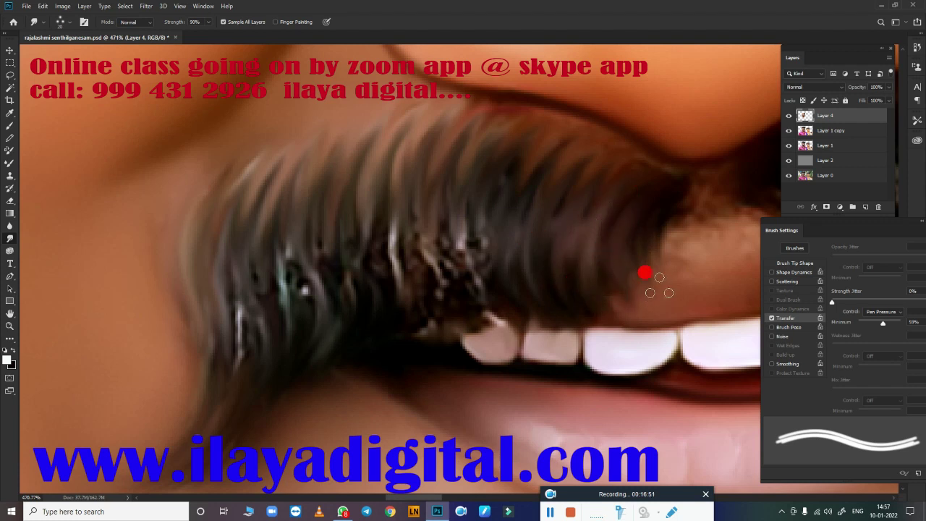
{"action": "mouse_move", "coordinate": [459, 182]}
{"action": "left_mouse_down"}
{"action": "mouse_move", "coordinate": [499, 304]}
{"action": "mouse_move", "coordinate": [432, 170]}
{"action": "mouse_move", "coordinate": [422, 314]}
{"action": "mouse_move", "coordinate": [354, 234]}
{"action": "mouse_move", "coordinate": [326, 237]}
{"action": "left_mouse_up"}
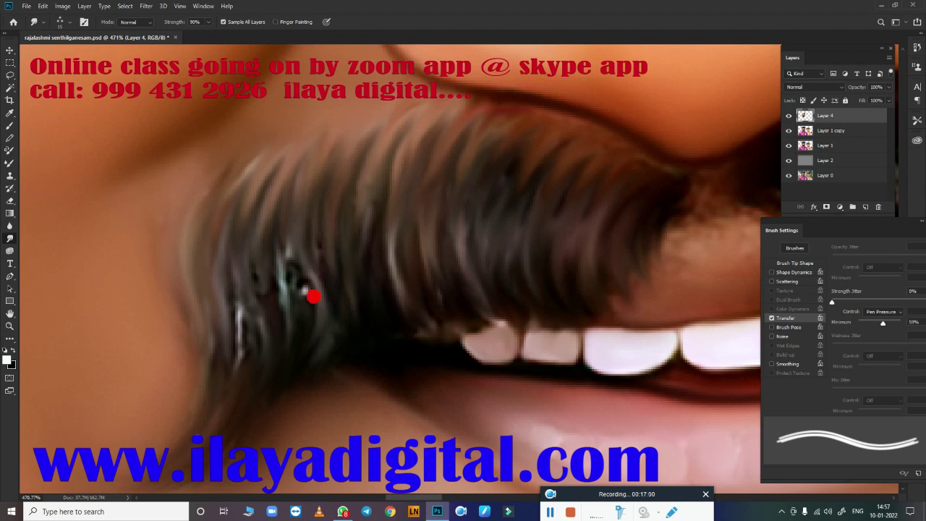
{"action": "mouse_move", "coordinate": [312, 296]}
{"action": "left_mouse_down"}
{"action": "mouse_move", "coordinate": [275, 221]}
{"action": "mouse_move", "coordinate": [253, 251]}
{"action": "mouse_move", "coordinate": [212, 363]}
{"action": "left_mouse_up"}
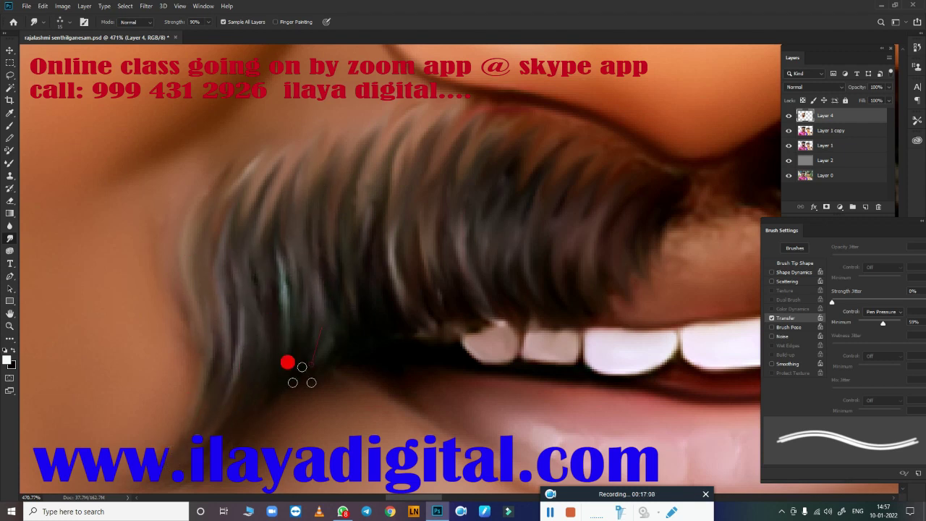
{"action": "left_click_drag", "start_coordinate": [287, 362], "coordinate": [218, 412]}
{"action": "left_click_drag", "start_coordinate": [276, 377], "coordinate": [382, 157]}
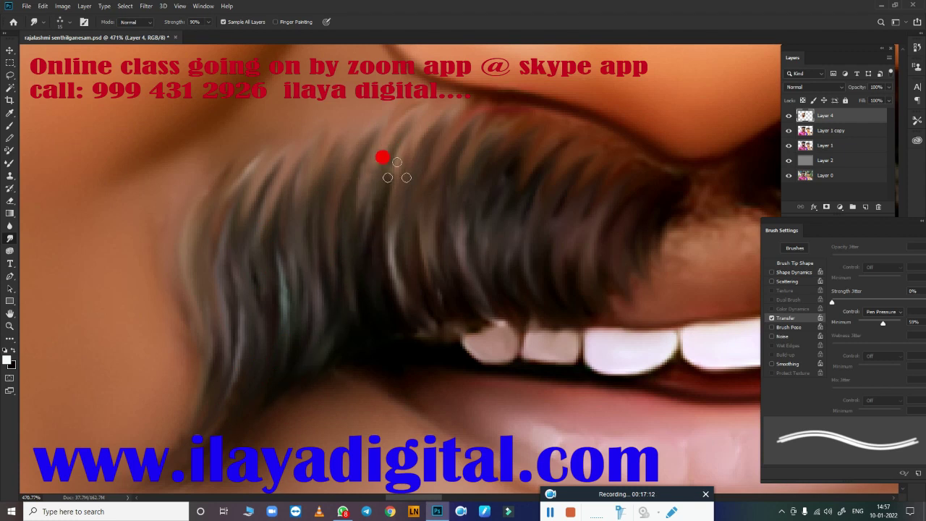
{"action": "left_click_drag", "start_coordinate": [397, 412], "coordinate": [300, 277]}
{"action": "left_click_drag", "start_coordinate": [270, 128], "coordinate": [271, 336]}
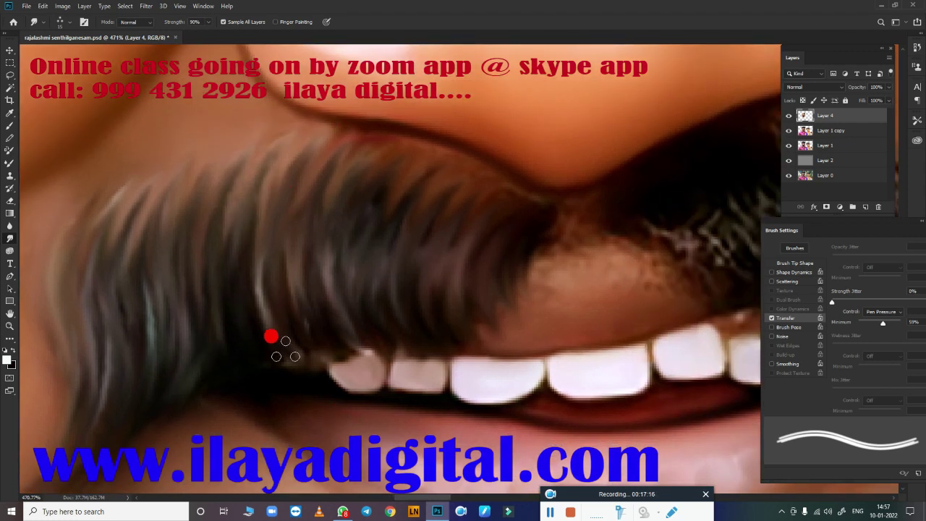
{"action": "left_click_drag", "start_coordinate": [368, 223], "coordinate": [389, 295]}
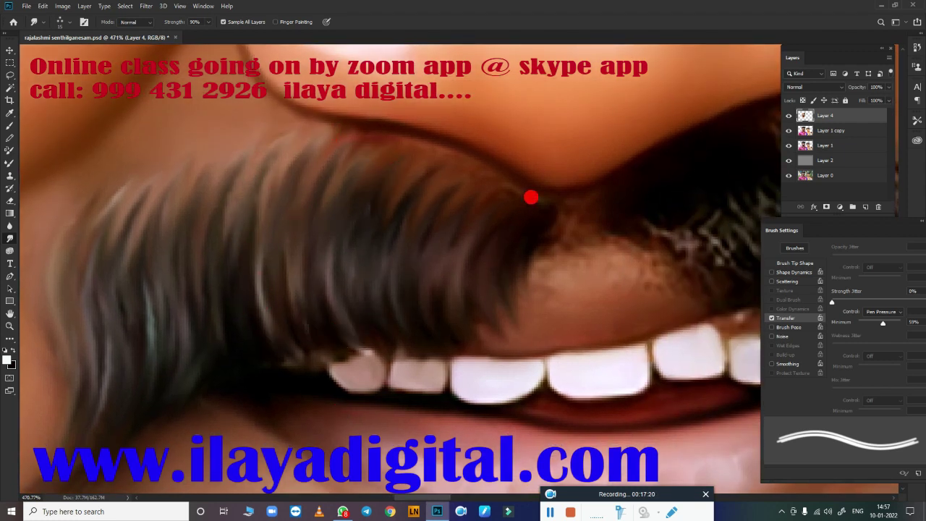
Step: Smooth the right-hand moustache strands, the dark streak, and the lower edge
{"action": "mouse_move", "coordinate": [531, 197]}
{"action": "left_mouse_down"}
{"action": "mouse_move", "coordinate": [589, 306]}
{"action": "mouse_move", "coordinate": [489, 209]}
{"action": "left_mouse_up"}
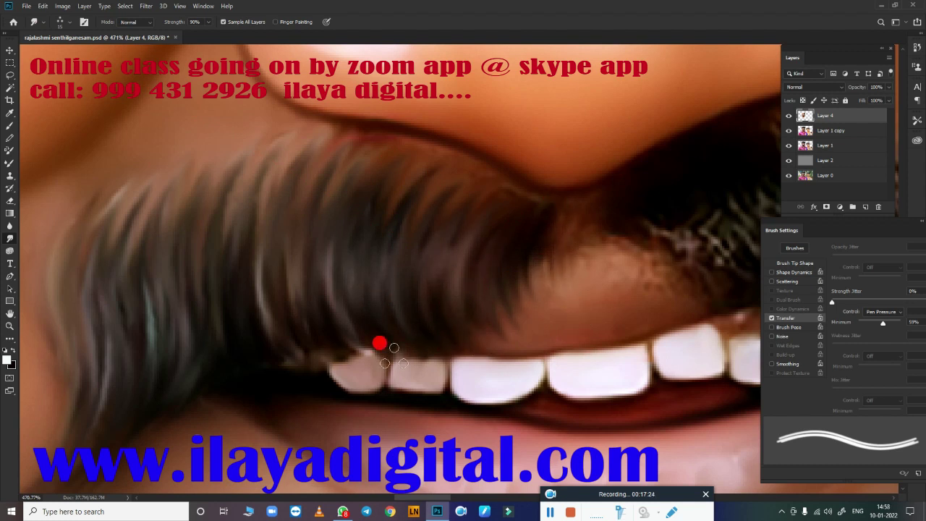
{"action": "left_click_drag", "start_coordinate": [293, 230], "coordinate": [270, 367]}
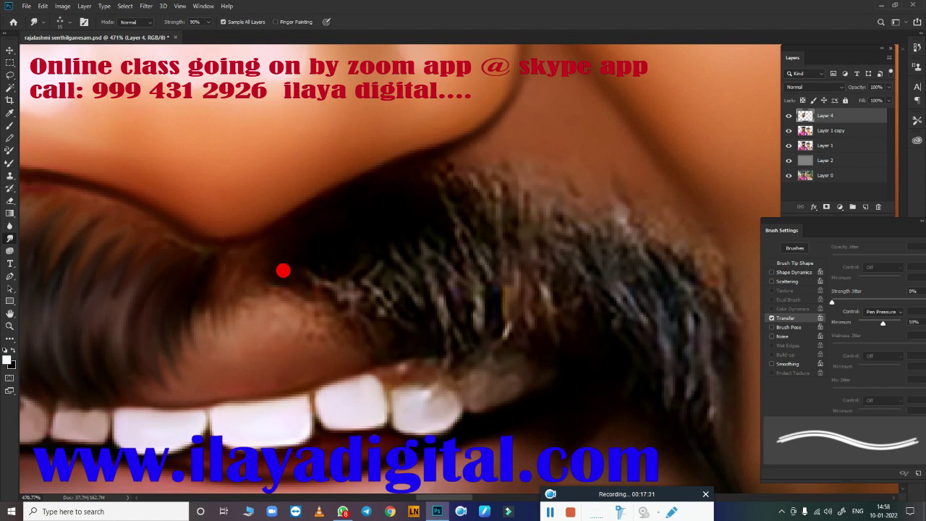
{"action": "mouse_move", "coordinate": [282, 268]}
{"action": "left_mouse_down"}
{"action": "mouse_move", "coordinate": [282, 337]}
{"action": "mouse_move", "coordinate": [310, 346]}
{"action": "mouse_move", "coordinate": [350, 305]}
{"action": "mouse_move", "coordinate": [370, 244]}
{"action": "mouse_move", "coordinate": [426, 292]}
{"action": "mouse_move", "coordinate": [440, 250]}
{"action": "mouse_move", "coordinate": [331, 233]}
{"action": "mouse_move", "coordinate": [282, 248]}
{"action": "mouse_move", "coordinate": [492, 337]}
{"action": "mouse_move", "coordinate": [517, 239]}
{"action": "mouse_move", "coordinate": [579, 321]}
{"action": "mouse_move", "coordinate": [562, 244]}
{"action": "mouse_move", "coordinate": [604, 280]}
{"action": "left_mouse_up"}
{"action": "mouse_move", "coordinate": [487, 229]}
{"action": "left_mouse_down"}
{"action": "mouse_move", "coordinate": [382, 190]}
{"action": "mouse_move", "coordinate": [475, 293]}
{"action": "left_mouse_up"}
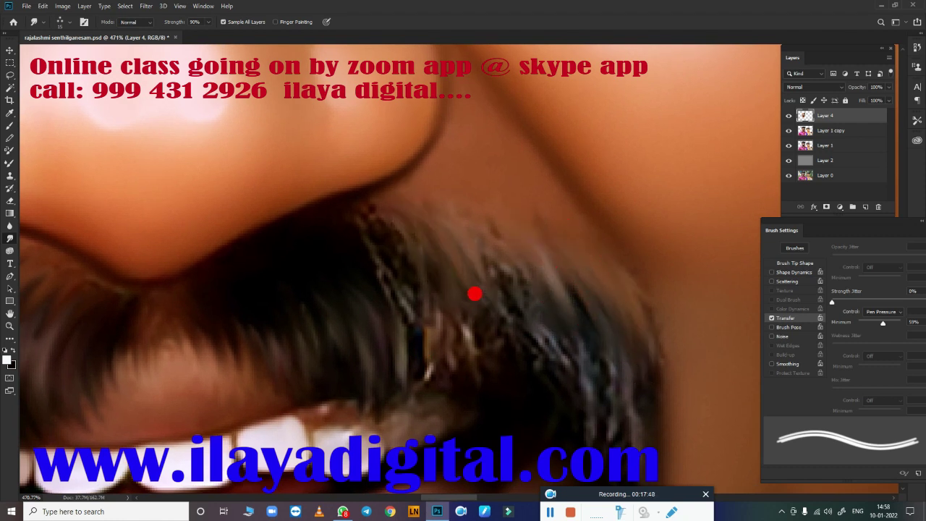
{"action": "left_click_drag", "start_coordinate": [456, 209], "coordinate": [548, 294]}
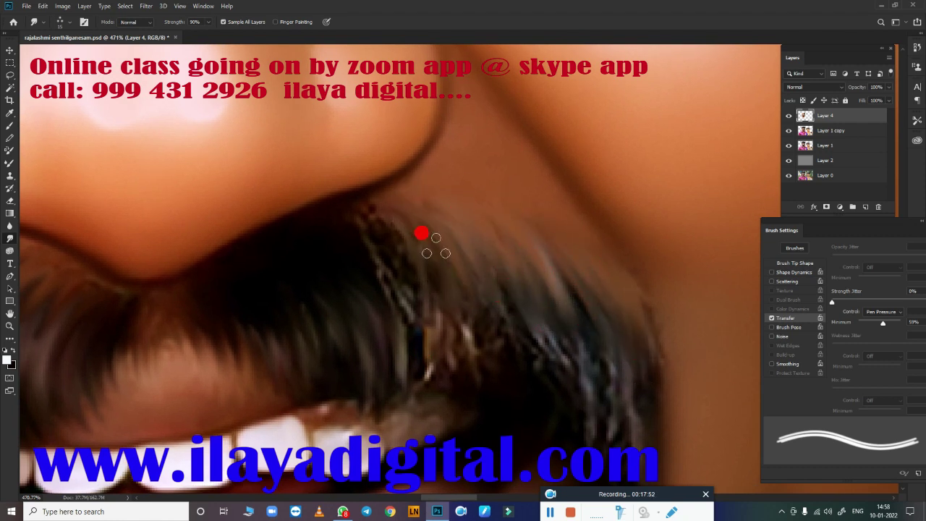
{"action": "mouse_move", "coordinate": [422, 233]}
{"action": "left_mouse_down"}
{"action": "mouse_move", "coordinate": [330, 200]}
{"action": "mouse_move", "coordinate": [408, 251]}
{"action": "left_mouse_up"}
{"action": "mouse_move", "coordinate": [389, 348]}
{"action": "left_mouse_down"}
{"action": "mouse_move", "coordinate": [398, 270]}
{"action": "mouse_move", "coordinate": [411, 339]}
{"action": "left_mouse_up"}
{"action": "mouse_move", "coordinate": [429, 375]}
{"action": "left_mouse_down"}
{"action": "mouse_move", "coordinate": [453, 275]}
{"action": "mouse_move", "coordinate": [467, 337]}
{"action": "mouse_move", "coordinate": [352, 397]}
{"action": "left_mouse_up"}
Step: Smooth the blue-grey moustache strands and the hairs just above the upper lip
{"action": "scroll", "coordinate": [352, 397], "scroll_direction": "down", "scroll_amount": 3}
{"action": "mouse_move", "coordinate": [451, 165]}
{"action": "left_mouse_down"}
{"action": "mouse_move", "coordinate": [521, 234]}
{"action": "mouse_move", "coordinate": [581, 361]}
{"action": "mouse_move", "coordinate": [591, 188]}
{"action": "left_mouse_up"}
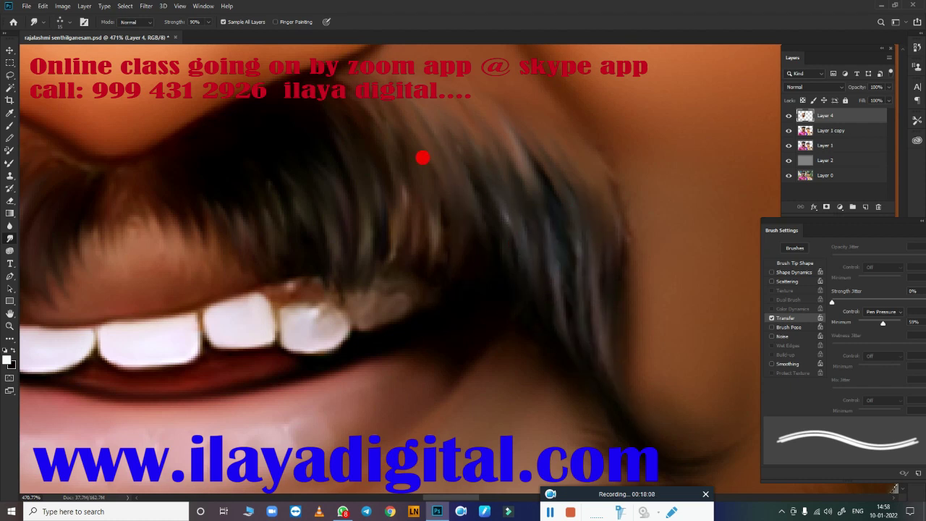
{"action": "left_click_drag", "start_coordinate": [422, 157], "coordinate": [470, 283]}
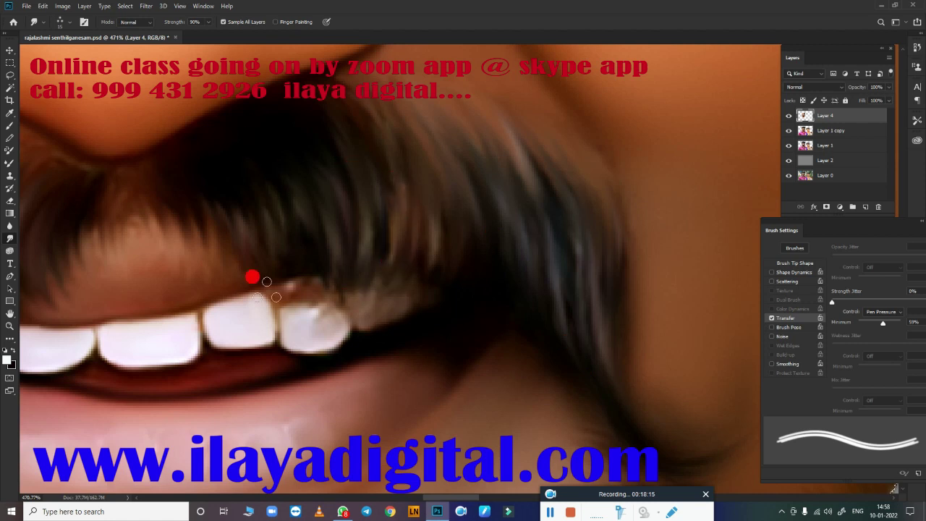
{"action": "left_click_drag", "start_coordinate": [252, 276], "coordinate": [203, 252]}
{"action": "mouse_move", "coordinate": [342, 318]}
{"action": "left_mouse_down"}
{"action": "mouse_move", "coordinate": [596, 325]}
{"action": "mouse_move", "coordinate": [370, 310]}
{"action": "left_mouse_up"}
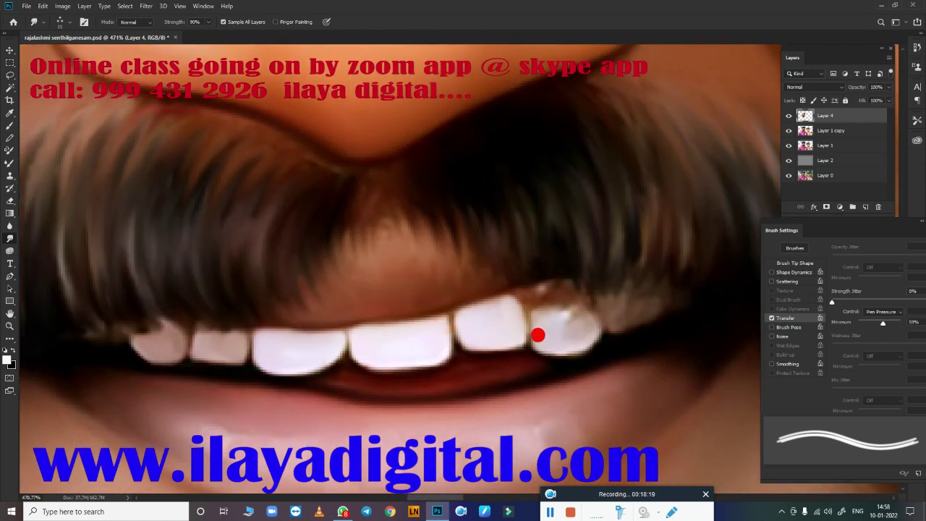
Step: Zoom in on the left ear lobe and blend the surrounding skin and hair edge with the Mixer Brush
{"action": "scroll", "coordinate": [538, 334], "scroll_direction": "down", "scroll_amount": 8, "text": "alt"}
{"action": "scroll", "coordinate": [476, 388], "scroll_direction": "up", "scroll_amount": 1, "text": "alt"}
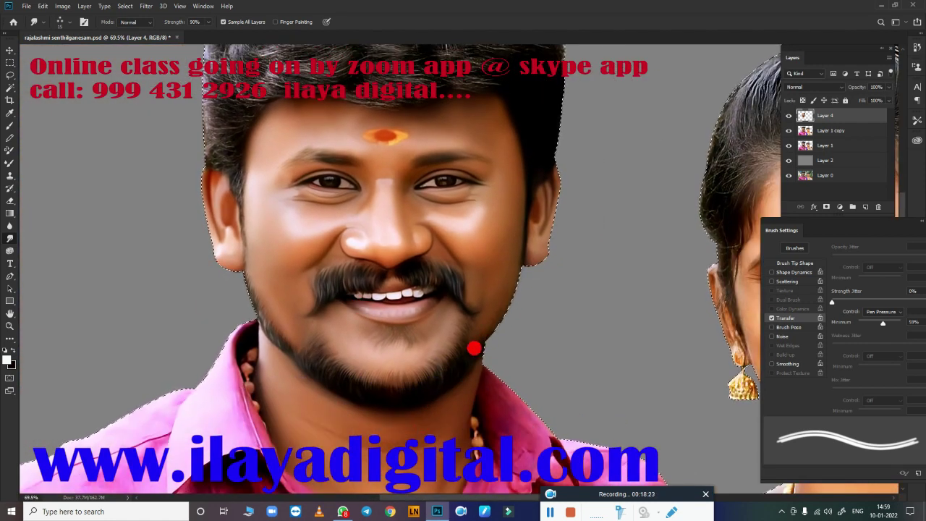
{"action": "scroll", "coordinate": [438, 379], "scroll_direction": "down", "scroll_amount": 2, "text": "alt"}
{"action": "scroll", "coordinate": [438, 306], "scroll_direction": "up", "scroll_amount": 3, "text": "alt"}
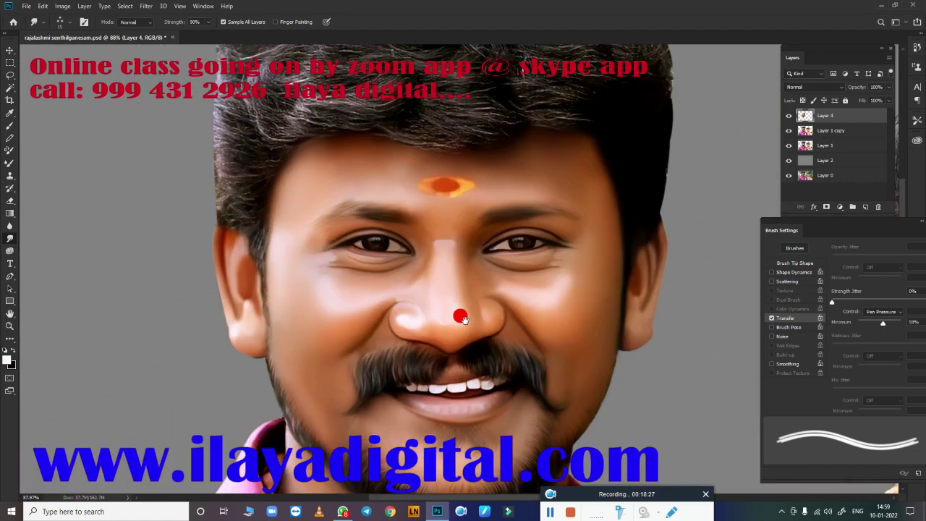
{"action": "scroll", "coordinate": [424, 306], "scroll_direction": "up", "scroll_amount": 3, "text": "alt"}
{"action": "scroll", "coordinate": [405, 306], "scroll_direction": "up", "scroll_amount": 2, "text": "alt"}
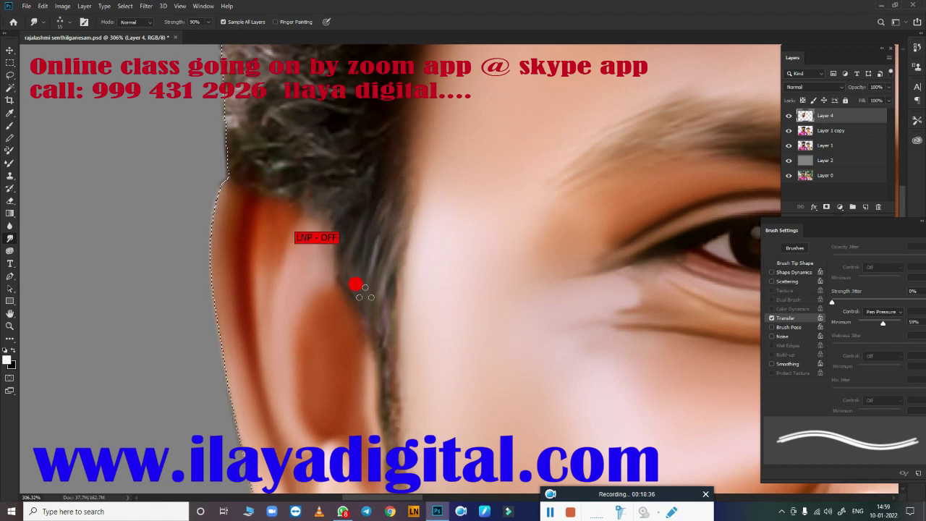
{"action": "left_click_drag", "start_coordinate": [453, 364], "coordinate": [463, 269]}
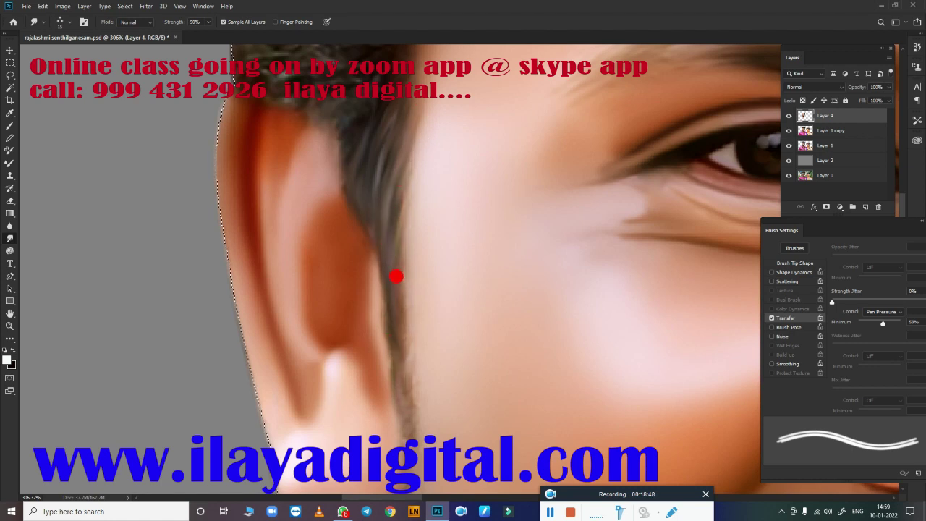
{"action": "mouse_move", "coordinate": [406, 424]}
{"action": "left_mouse_down"}
{"action": "mouse_move", "coordinate": [424, 281]}
{"action": "mouse_move", "coordinate": [416, 239]}
{"action": "left_mouse_up"}
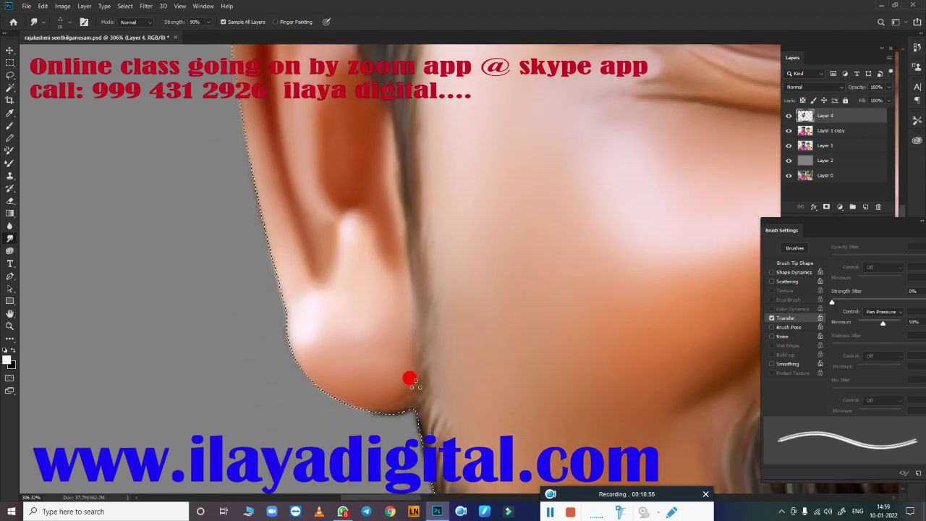
{"action": "key", "text": "b"}
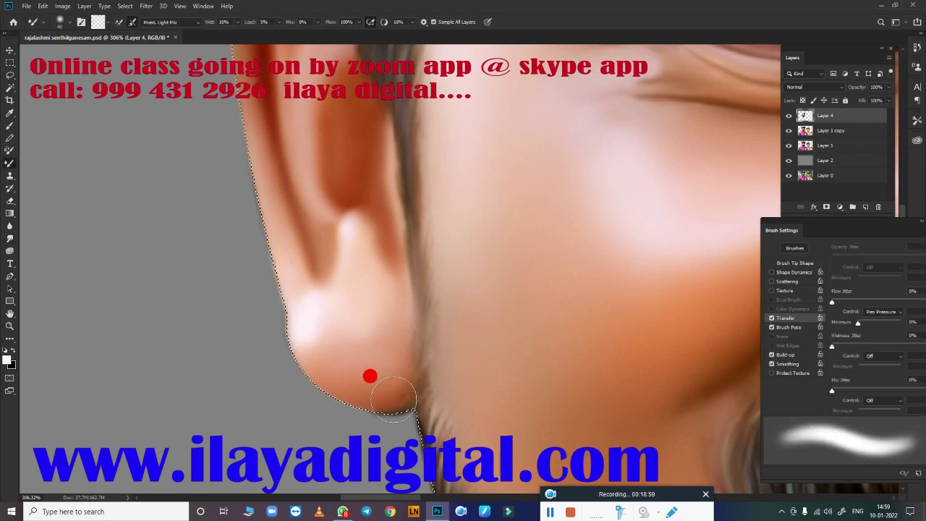
{"action": "left_click_drag", "start_coordinate": [345, 403], "coordinate": [361, 387]}
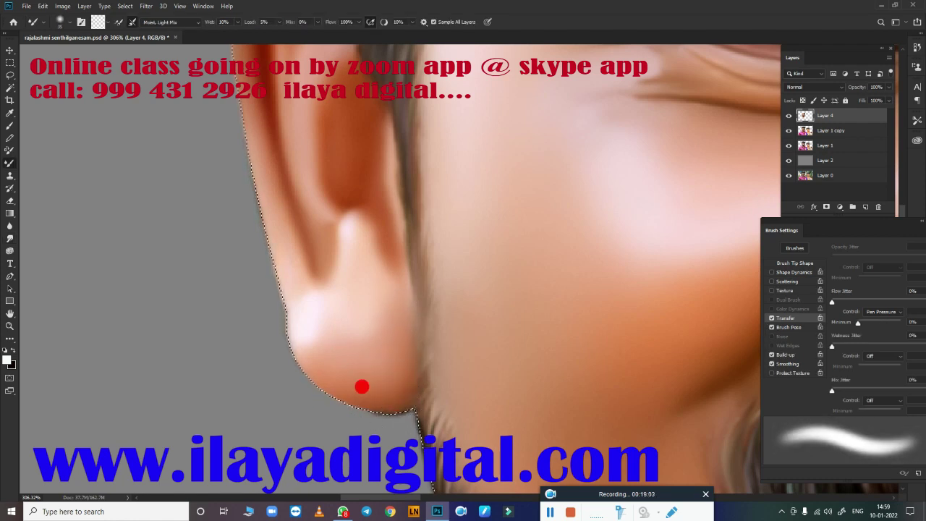
{"action": "left_click_drag", "start_coordinate": [314, 320], "coordinate": [289, 314]}
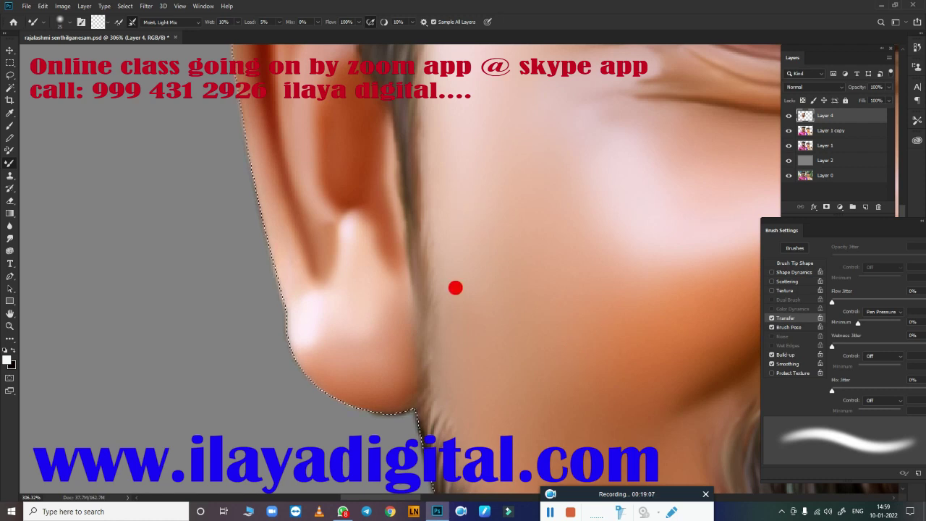
{"action": "mouse_move", "coordinate": [514, 132]}
{"action": "left_mouse_down"}
{"action": "mouse_move", "coordinate": [413, 256]}
{"action": "mouse_move", "coordinate": [393, 316]}
{"action": "left_mouse_up"}
Step: Smudge the sideburn hair by the left temple down toward the ear and up its left edge
{"action": "key", "text": "r"}
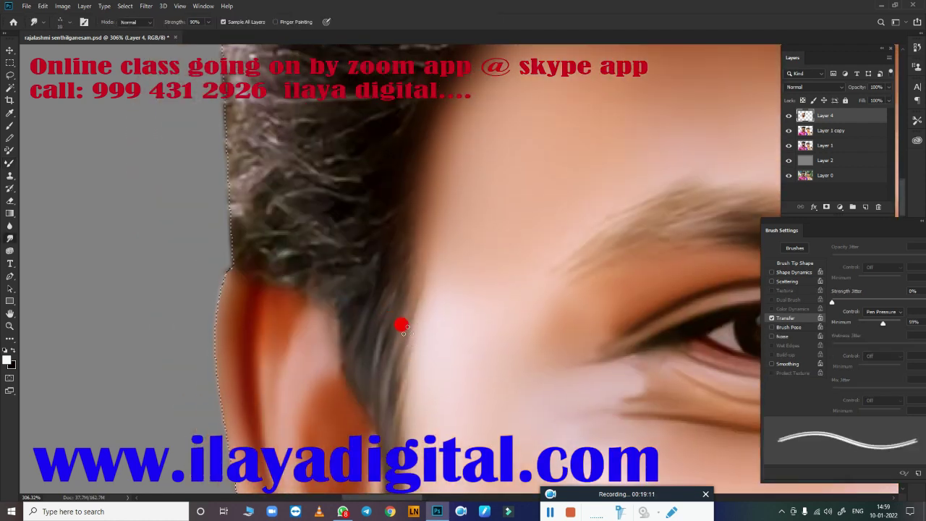
{"action": "left_click_drag", "start_coordinate": [336, 222], "coordinate": [289, 251]}
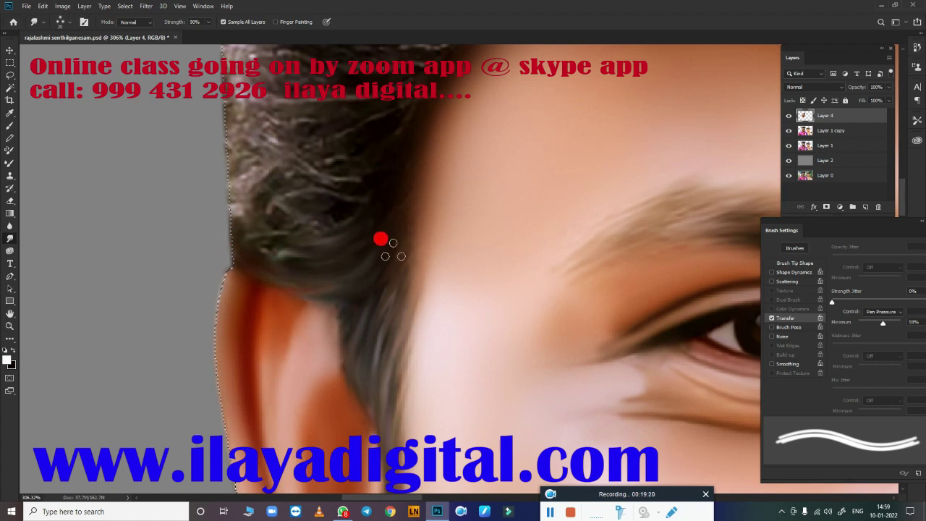
{"action": "left_click_drag", "start_coordinate": [393, 243], "coordinate": [338, 336]}
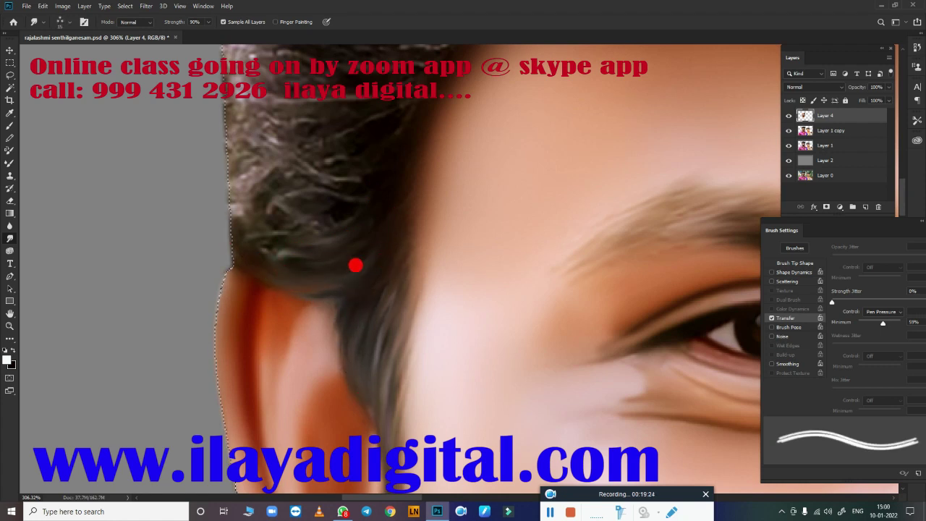
{"action": "left_click_drag", "start_coordinate": [415, 132], "coordinate": [410, 251]}
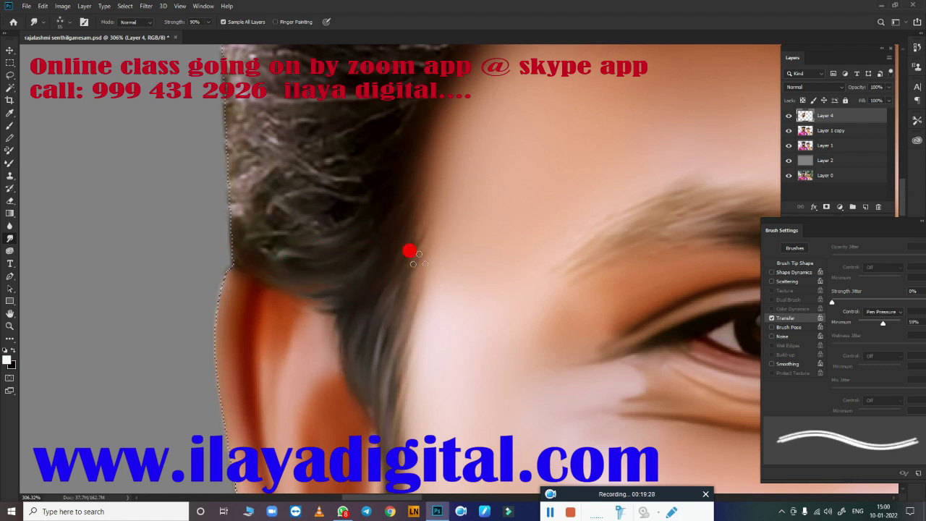
{"action": "mouse_move", "coordinate": [478, 234]}
{"action": "left_mouse_down"}
{"action": "mouse_move", "coordinate": [492, 256]}
{"action": "mouse_move", "coordinate": [485, 314]}
{"action": "mouse_move", "coordinate": [496, 299]}
{"action": "mouse_move", "coordinate": [490, 271]}
{"action": "left_mouse_up"}
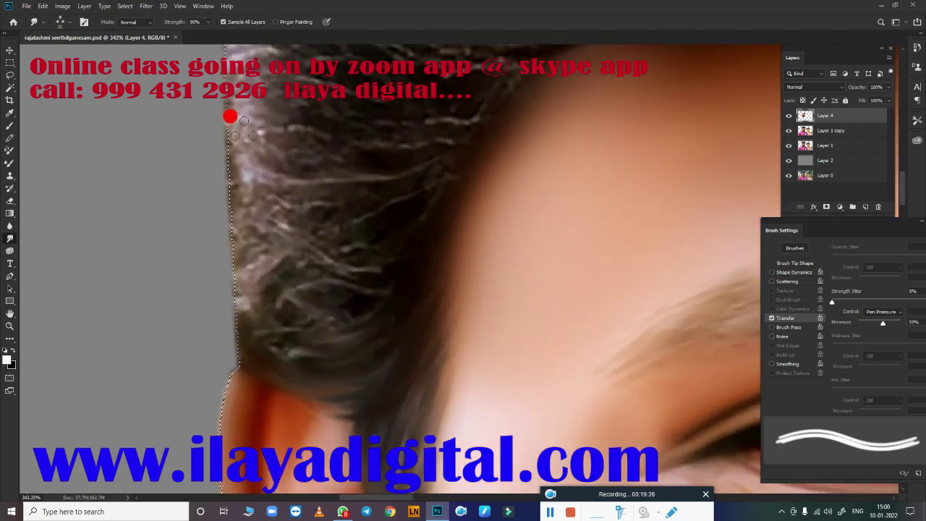
{"action": "mouse_move", "coordinate": [311, 149]}
{"action": "left_mouse_down"}
{"action": "mouse_move", "coordinate": [268, 178]}
{"action": "mouse_move", "coordinate": [265, 211]}
{"action": "mouse_move", "coordinate": [275, 239]}
{"action": "mouse_move", "coordinate": [326, 293]}
{"action": "mouse_move", "coordinate": [296, 325]}
{"action": "left_mouse_up"}
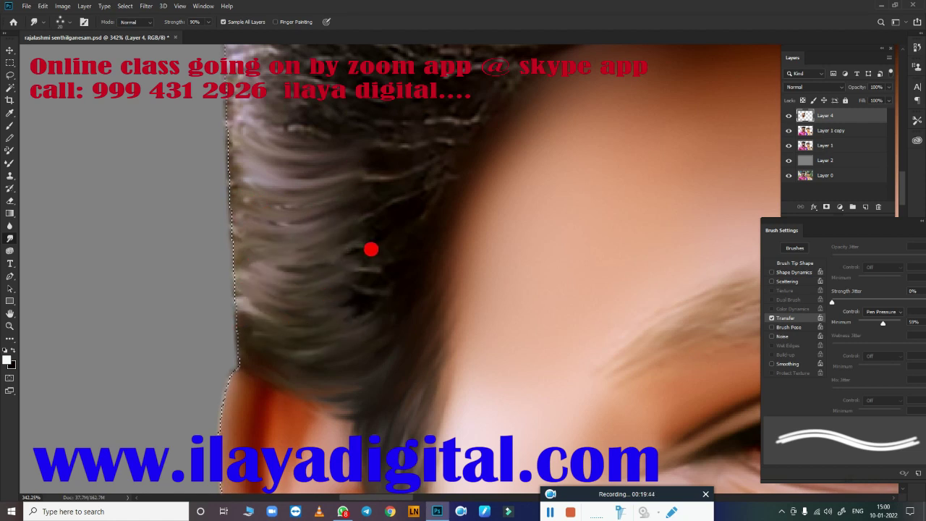
{"action": "scroll", "coordinate": [246, 245], "scroll_direction": "up", "scroll_amount": 3}
{"action": "mouse_move", "coordinate": [246, 245]}
{"action": "left_mouse_down"}
{"action": "mouse_move", "coordinate": [256, 207]}
{"action": "mouse_move", "coordinate": [238, 149]}
{"action": "mouse_move", "coordinate": [389, 149]}
{"action": "mouse_move", "coordinate": [280, 86]}
{"action": "mouse_move", "coordinate": [300, 120]}
{"action": "mouse_move", "coordinate": [405, 123]}
{"action": "left_mouse_up"}
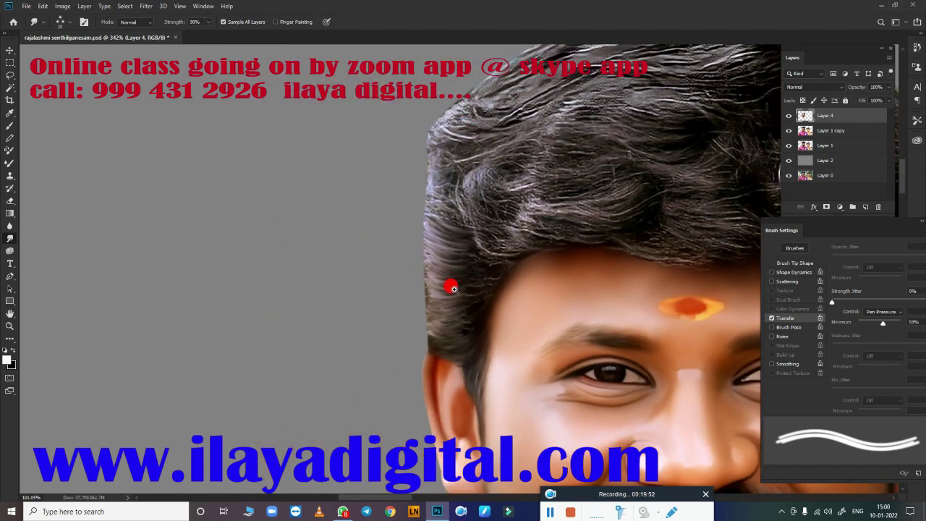
Step: Smear the left hairline strands down and to the right, then zoom out to check the head
{"action": "scroll", "coordinate": [513, 275], "scroll_direction": "down", "scroll_amount": 5, "text": "alt"}
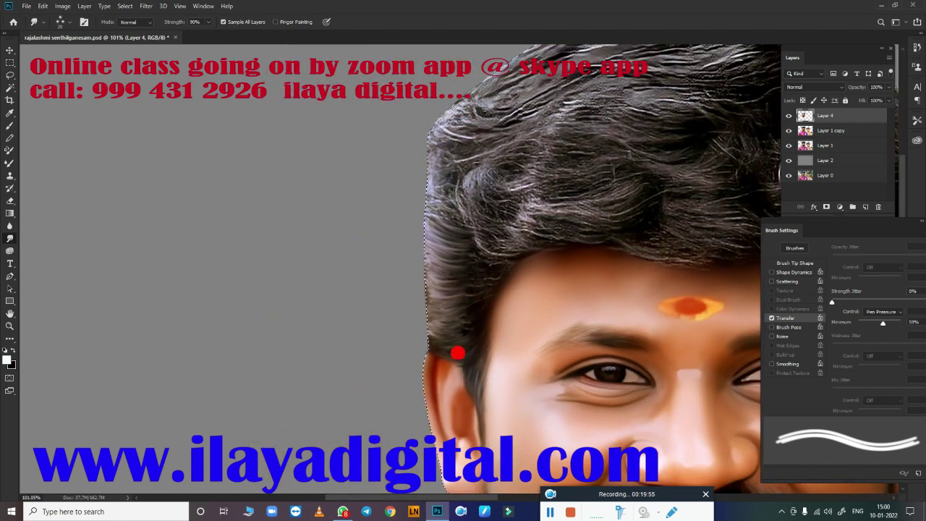
{"action": "scroll", "coordinate": [494, 275], "scroll_direction": "down", "scroll_amount": 3, "text": "alt"}
{"action": "scroll", "coordinate": [517, 244], "scroll_direction": "up", "scroll_amount": 4, "text": "alt"}
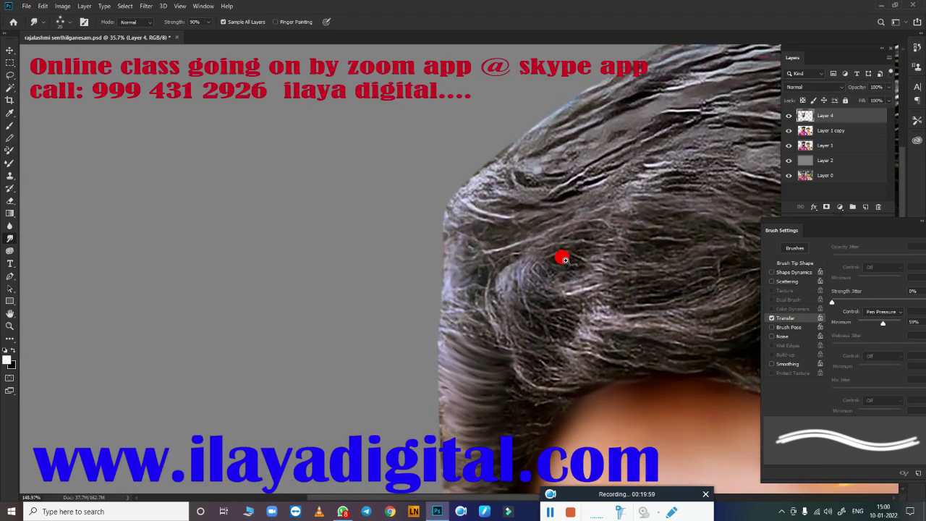
{"action": "scroll", "coordinate": [491, 247], "scroll_direction": "up", "scroll_amount": 3, "text": "alt"}
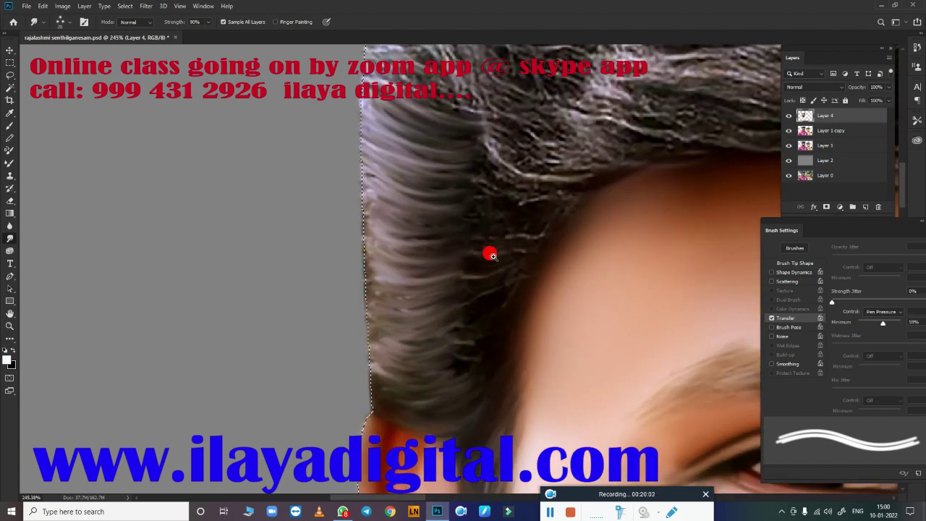
{"action": "scroll", "coordinate": [490, 253], "scroll_direction": "up", "scroll_amount": 4, "text": "alt"}
{"action": "mouse_move", "coordinate": [329, 169]}
{"action": "left_mouse_down"}
{"action": "mouse_move", "coordinate": [387, 289]}
{"action": "mouse_move", "coordinate": [501, 330]}
{"action": "mouse_move", "coordinate": [515, 355]}
{"action": "mouse_move", "coordinate": [533, 356]}
{"action": "mouse_move", "coordinate": [306, 251]}
{"action": "mouse_move", "coordinate": [387, 320]}
{"action": "mouse_move", "coordinate": [550, 387]}
{"action": "mouse_move", "coordinate": [567, 250]}
{"action": "mouse_move", "coordinate": [471, 331]}
{"action": "mouse_move", "coordinate": [378, 236]}
{"action": "mouse_move", "coordinate": [574, 230]}
{"action": "left_mouse_up"}
{"action": "scroll", "coordinate": [512, 352], "scroll_direction": "right", "scroll_amount": 5}
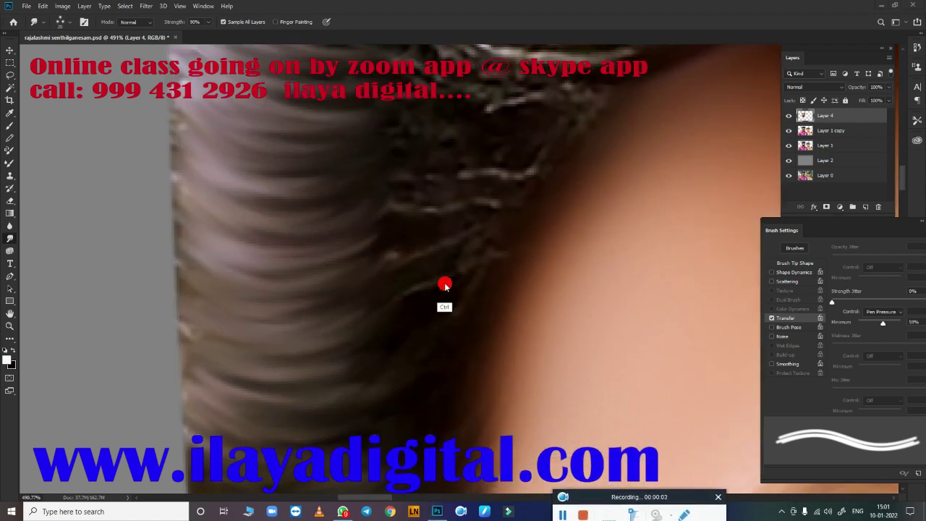
{"action": "mouse_move", "coordinate": [444, 285]}
{"action": "left_mouse_down"}
{"action": "mouse_move", "coordinate": [434, 300]}
{"action": "mouse_move", "coordinate": [490, 263]}
{"action": "mouse_move", "coordinate": [521, 343]}
{"action": "left_mouse_up"}
{"action": "scroll", "coordinate": [509, 337], "scroll_direction": "down", "scroll_amount": 3}
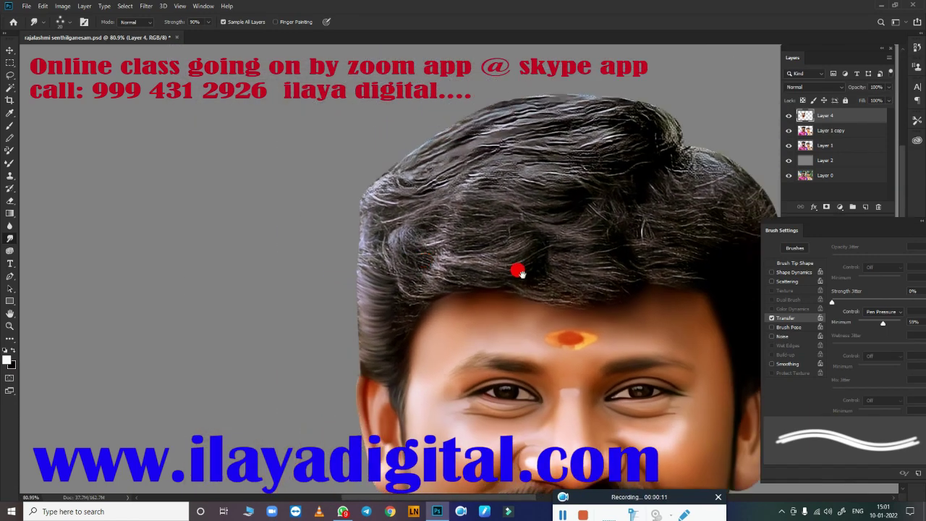
{"action": "scroll", "coordinate": [395, 224], "scroll_direction": "down", "scroll_amount": 3}
Step: Smear the hair strands down-right and pull bright strands down the hair's right edge
{"action": "mouse_move", "coordinate": [431, 246]}
{"action": "left_mouse_down"}
{"action": "mouse_move", "coordinate": [568, 368]}
{"action": "mouse_move", "coordinate": [548, 316]}
{"action": "mouse_move", "coordinate": [627, 330]}
{"action": "mouse_move", "coordinate": [446, 333]}
{"action": "mouse_move", "coordinate": [267, 280]}
{"action": "mouse_move", "coordinate": [507, 357]}
{"action": "mouse_move", "coordinate": [285, 324]}
{"action": "mouse_move", "coordinate": [493, 321]}
{"action": "mouse_move", "coordinate": [486, 298]}
{"action": "mouse_move", "coordinate": [451, 294]}
{"action": "mouse_move", "coordinate": [479, 305]}
{"action": "left_mouse_up"}
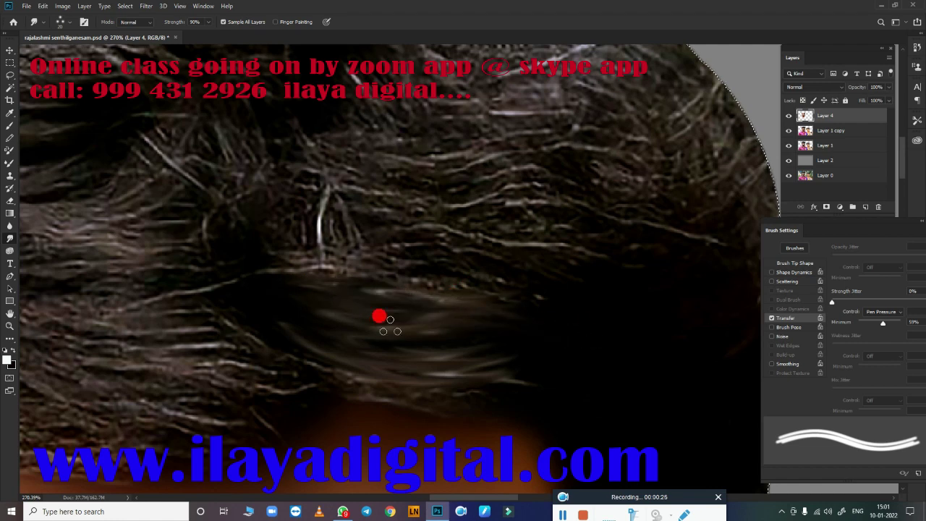
{"action": "left_click_drag", "start_coordinate": [278, 321], "coordinate": [542, 403]}
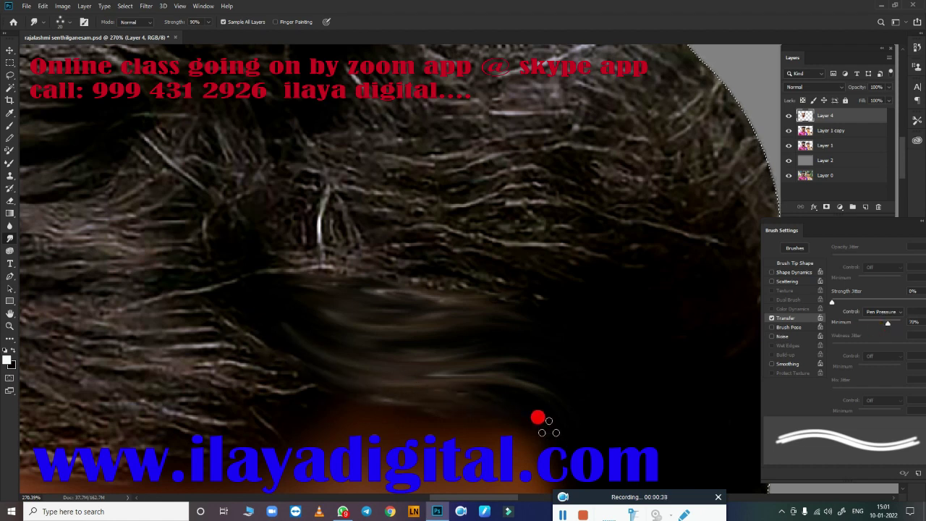
{"action": "scroll", "coordinate": [620, 207], "scroll_direction": "down", "scroll_amount": 5}
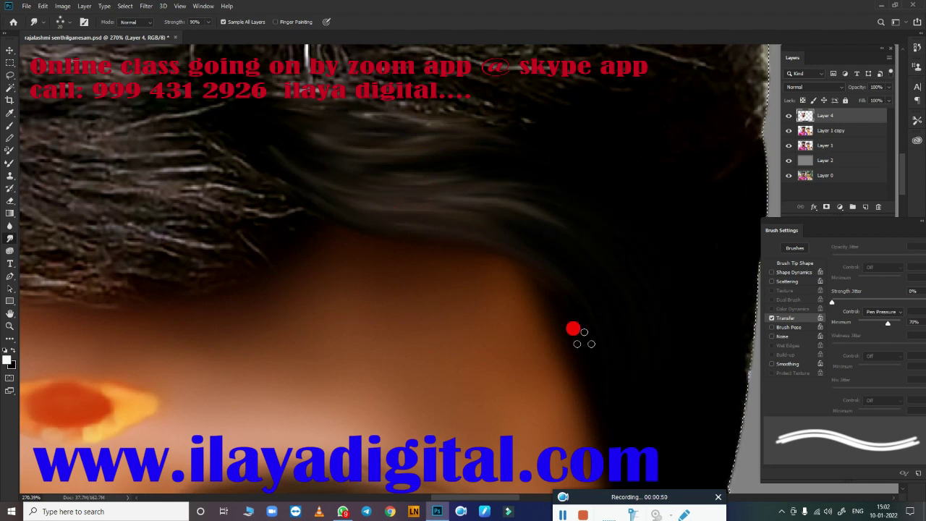
{"action": "left_click_drag", "start_coordinate": [356, 193], "coordinate": [303, 294]}
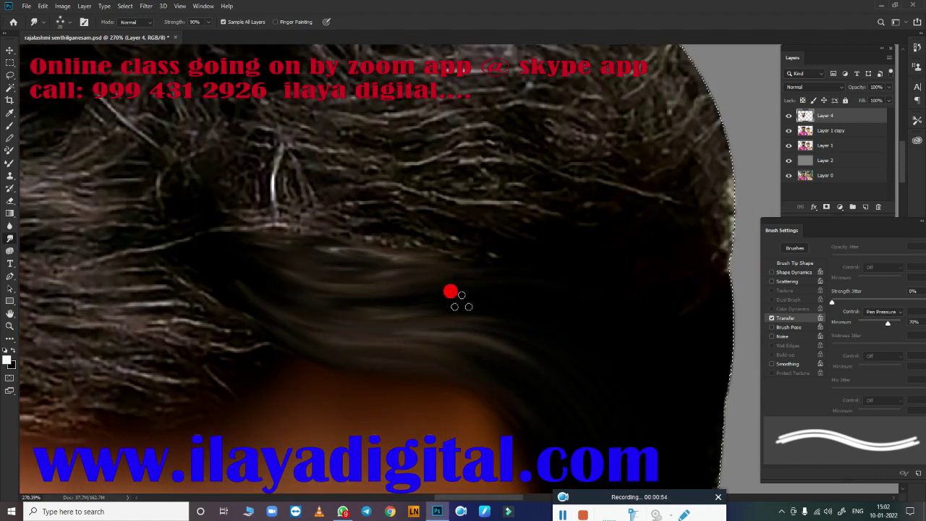
{"action": "scroll", "coordinate": [693, 253], "scroll_direction": "up", "scroll_amount": 3}
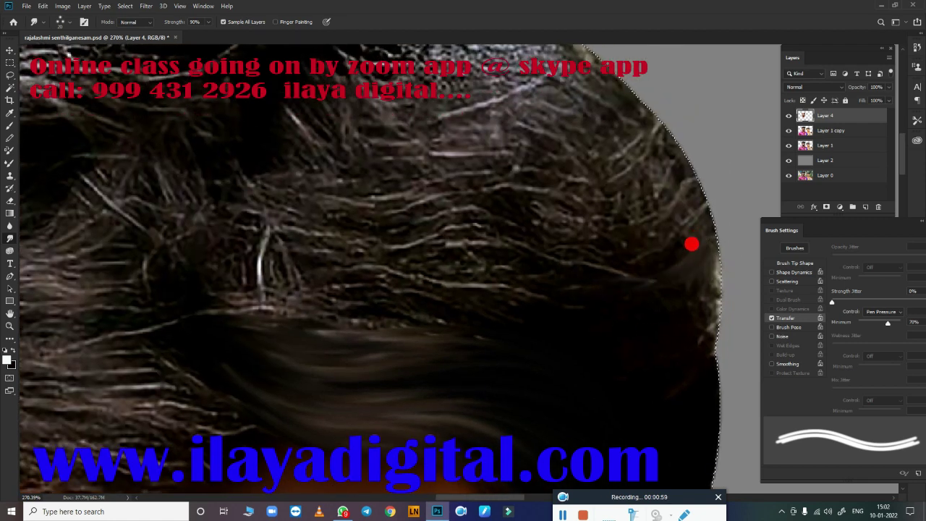
{"action": "left_click_drag", "start_coordinate": [700, 275], "coordinate": [609, 325]}
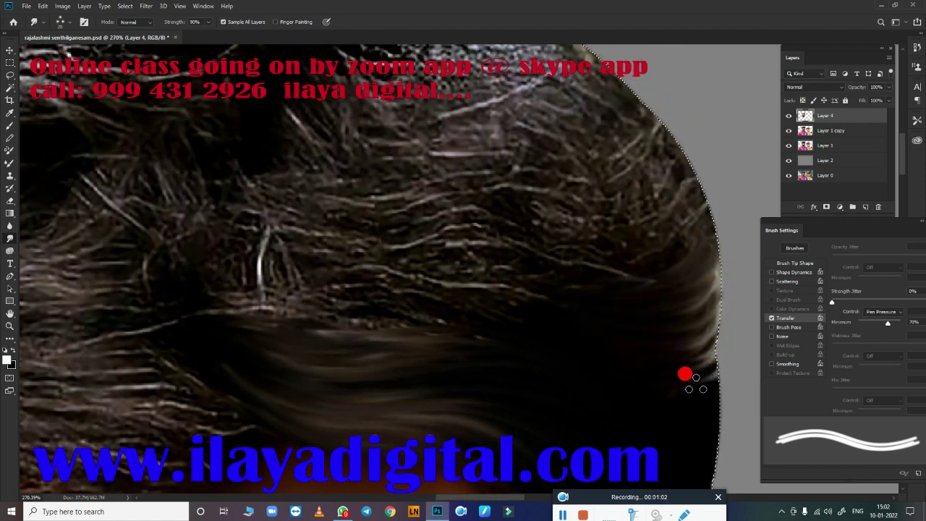
Step: Streak and smooth the hair at the top of the man's head into flowing strands
{"action": "scroll", "coordinate": [545, 153], "scroll_direction": "down", "scroll_amount": 3}
{"action": "scroll", "coordinate": [600, 246], "scroll_direction": "up", "scroll_amount": 2}
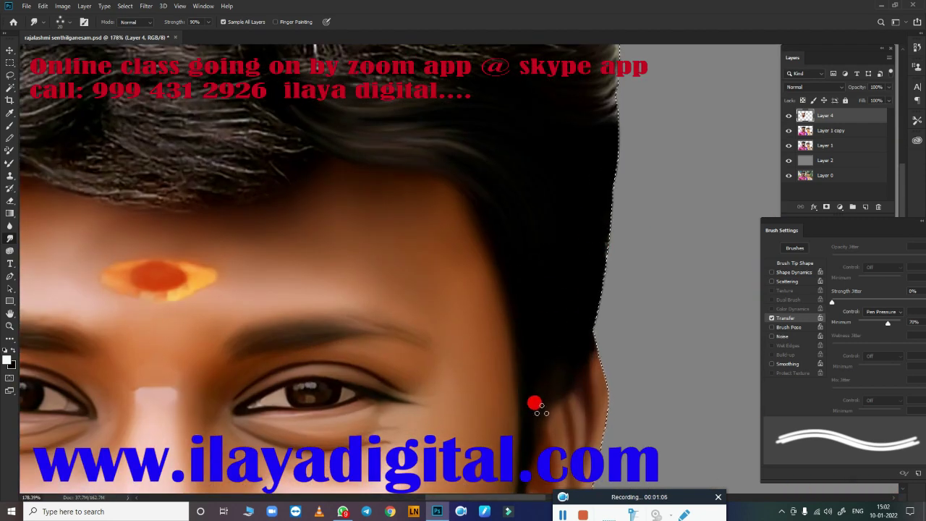
{"action": "scroll", "coordinate": [535, 406], "scroll_direction": "up", "scroll_amount": 3}
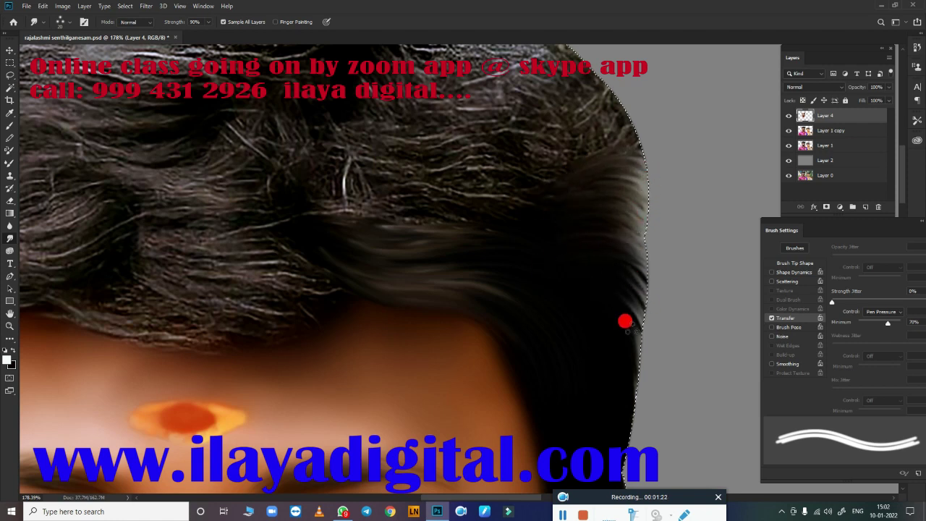
{"action": "scroll", "coordinate": [546, 266], "scroll_direction": "up", "scroll_amount": 2}
{"action": "scroll", "coordinate": [441, 294], "scroll_direction": "up", "scroll_amount": 1}
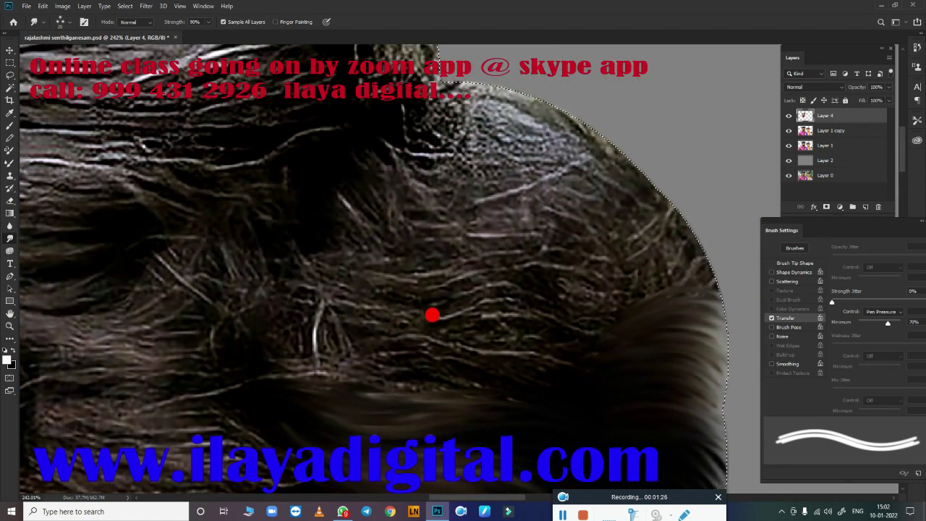
{"action": "mouse_move", "coordinate": [397, 269]}
{"action": "left_mouse_down"}
{"action": "mouse_move", "coordinate": [316, 179]}
{"action": "mouse_move", "coordinate": [399, 181]}
{"action": "mouse_move", "coordinate": [403, 126]}
{"action": "mouse_move", "coordinate": [339, 133]}
{"action": "mouse_move", "coordinate": [375, 190]}
{"action": "mouse_move", "coordinate": [326, 258]}
{"action": "mouse_move", "coordinate": [415, 285]}
{"action": "mouse_move", "coordinate": [393, 332]}
{"action": "mouse_move", "coordinate": [282, 362]}
{"action": "mouse_move", "coordinate": [411, 361]}
{"action": "left_mouse_up"}
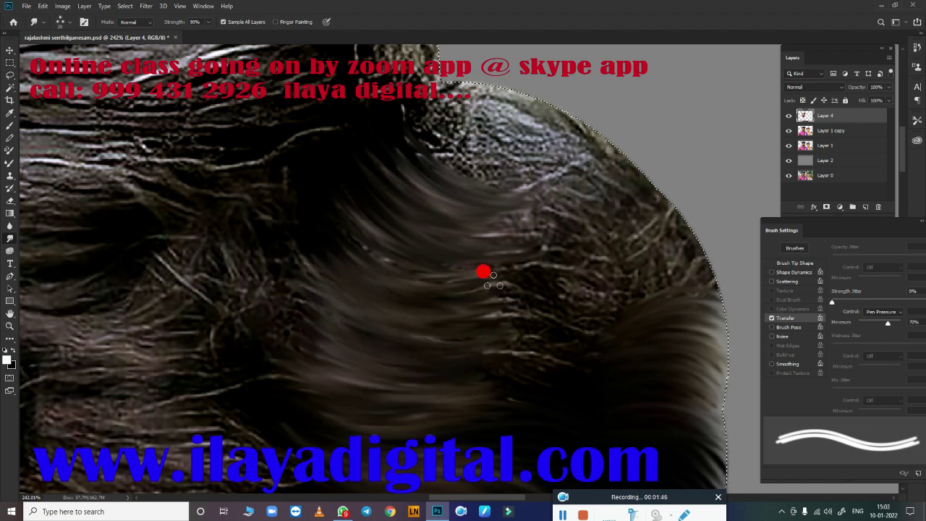
{"action": "left_click_drag", "start_coordinate": [483, 272], "coordinate": [335, 194]}
{"action": "mouse_move", "coordinate": [380, 137]}
{"action": "left_mouse_down"}
{"action": "mouse_move", "coordinate": [514, 174]}
{"action": "mouse_move", "coordinate": [401, 143]}
{"action": "mouse_move", "coordinate": [562, 142]}
{"action": "mouse_move", "coordinate": [448, 101]}
{"action": "mouse_move", "coordinate": [572, 134]}
{"action": "mouse_move", "coordinate": [614, 183]}
{"action": "mouse_move", "coordinate": [404, 143]}
{"action": "left_mouse_up"}
{"action": "mouse_move", "coordinate": [403, 104]}
{"action": "left_mouse_down"}
{"action": "mouse_move", "coordinate": [564, 275]}
{"action": "mouse_move", "coordinate": [572, 224]}
{"action": "left_mouse_up"}
{"action": "scroll", "coordinate": [558, 251], "scroll_direction": "down", "scroll_amount": 3}
Step: Smudge the light hair strands across the head darker and smoother
{"action": "scroll", "coordinate": [583, 321], "scroll_direction": "down", "scroll_amount": 2}
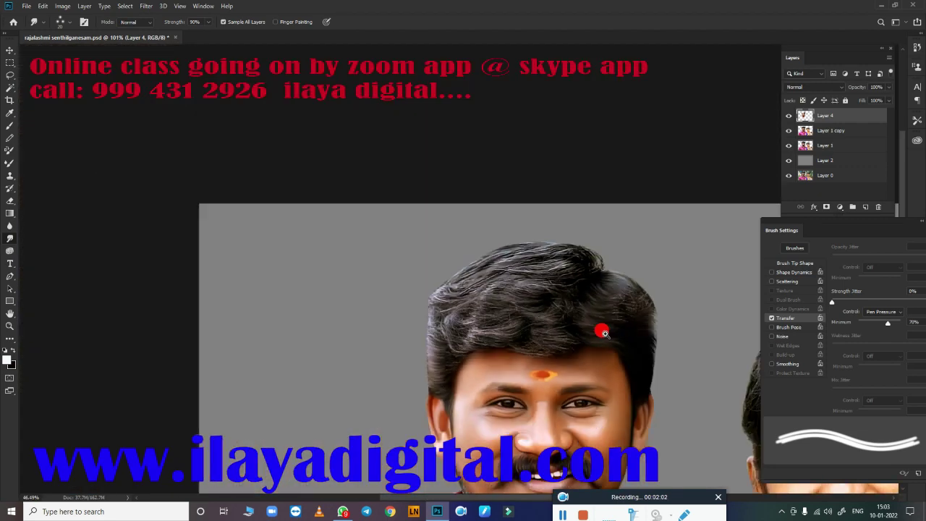
{"action": "scroll", "coordinate": [602, 331], "scroll_direction": "up", "scroll_amount": 3}
{"action": "scroll", "coordinate": [659, 388], "scroll_direction": "up", "scroll_amount": 3}
{"action": "scroll", "coordinate": [495, 365], "scroll_direction": "up", "scroll_amount": 3}
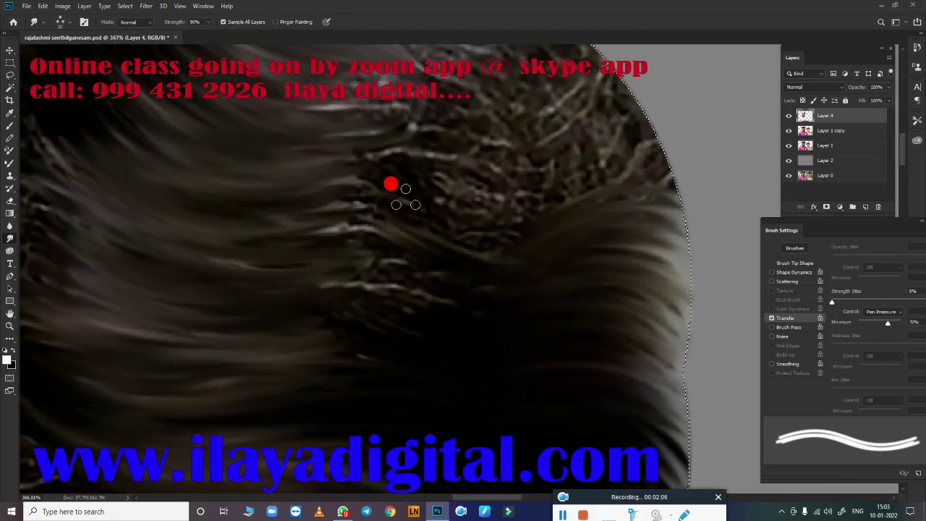
{"action": "mouse_move", "coordinate": [569, 159]}
{"action": "left_mouse_down"}
{"action": "mouse_move", "coordinate": [682, 200]}
{"action": "mouse_move", "coordinate": [490, 175]}
{"action": "left_mouse_up"}
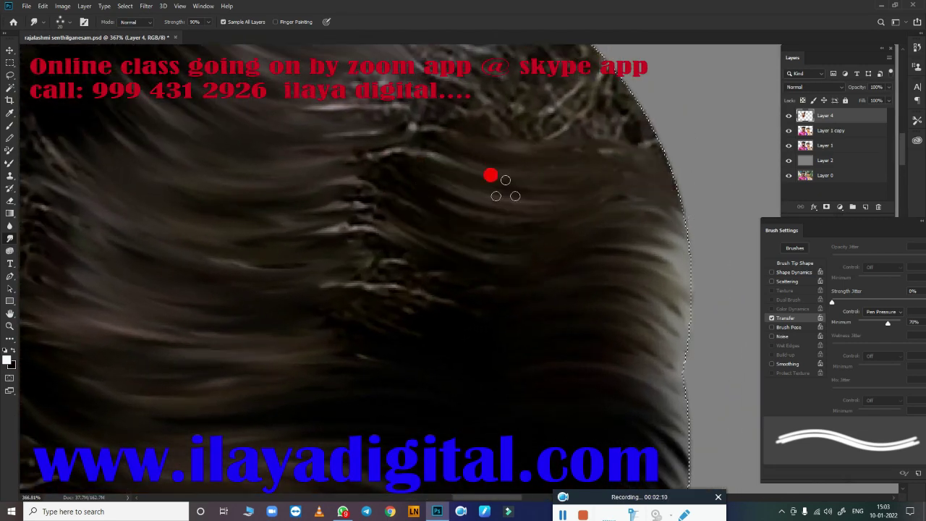
{"action": "mouse_move", "coordinate": [541, 219]}
{"action": "left_mouse_down"}
{"action": "mouse_move", "coordinate": [646, 287]}
{"action": "mouse_move", "coordinate": [519, 262]}
{"action": "mouse_move", "coordinate": [462, 307]}
{"action": "left_mouse_up"}
{"action": "mouse_move", "coordinate": [498, 338]}
{"action": "left_mouse_down"}
{"action": "mouse_move", "coordinate": [298, 275]}
{"action": "mouse_move", "coordinate": [289, 295]}
{"action": "left_mouse_up"}
{"action": "mouse_move", "coordinate": [222, 254]}
{"action": "left_mouse_down"}
{"action": "mouse_move", "coordinate": [386, 294]}
{"action": "mouse_move", "coordinate": [456, 277]}
{"action": "mouse_move", "coordinate": [441, 233]}
{"action": "mouse_move", "coordinate": [455, 226]}
{"action": "mouse_move", "coordinate": [253, 171]}
{"action": "mouse_move", "coordinate": [360, 249]}
{"action": "left_mouse_up"}
{"action": "mouse_move", "coordinate": [694, 329]}
{"action": "left_mouse_down"}
{"action": "mouse_move", "coordinate": [627, 207]}
{"action": "mouse_move", "coordinate": [478, 271]}
{"action": "mouse_move", "coordinate": [685, 412]}
{"action": "mouse_move", "coordinate": [475, 316]}
{"action": "mouse_move", "coordinate": [500, 410]}
{"action": "left_mouse_up"}
Step: Blend the dark strands near the crown's right edge into flowing lines
{"action": "mouse_move", "coordinate": [285, 306]}
{"action": "left_mouse_down"}
{"action": "mouse_move", "coordinate": [446, 310]}
{"action": "mouse_move", "coordinate": [496, 296]}
{"action": "mouse_move", "coordinate": [299, 211]}
{"action": "mouse_move", "coordinate": [537, 250]}
{"action": "mouse_move", "coordinate": [469, 160]}
{"action": "mouse_move", "coordinate": [599, 253]}
{"action": "mouse_move", "coordinate": [487, 113]}
{"action": "left_mouse_up"}
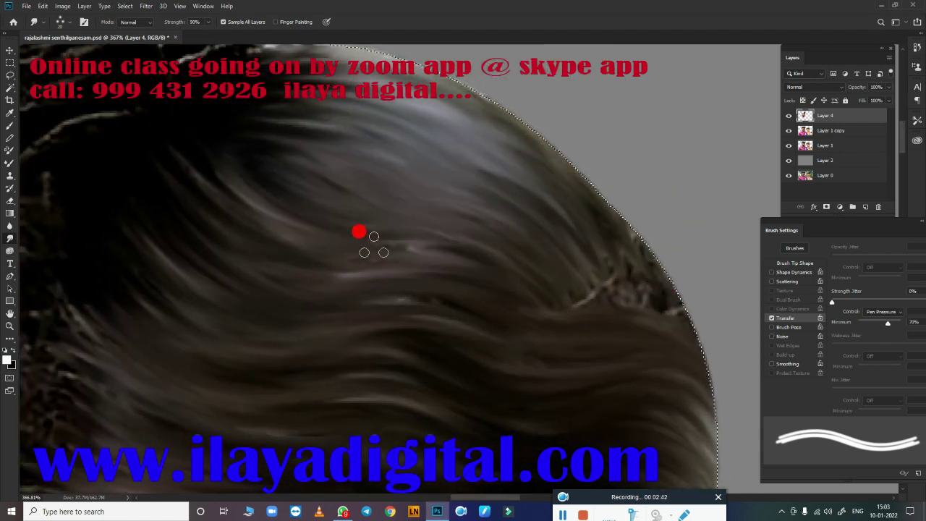
{"action": "left_click_drag", "start_coordinate": [359, 231], "coordinate": [592, 291]}
{"action": "left_click_drag", "start_coordinate": [643, 256], "coordinate": [624, 247]}
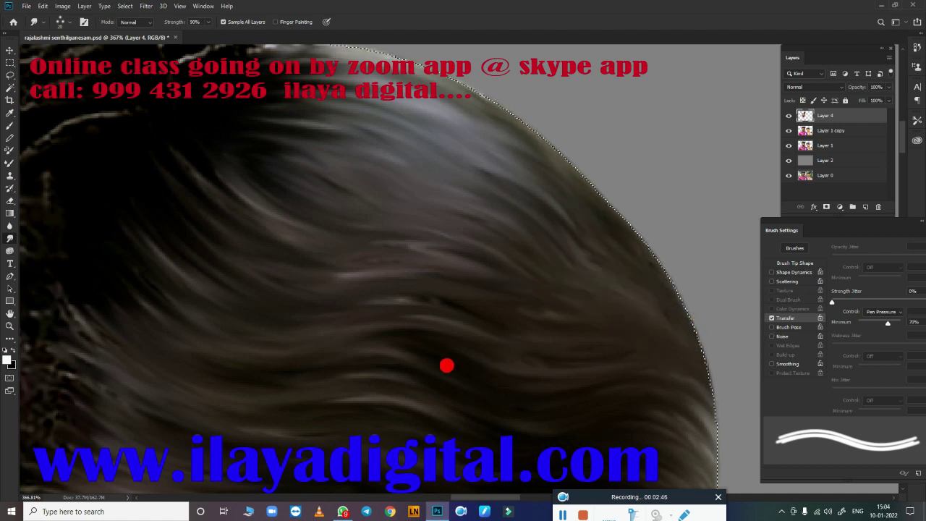
{"action": "left_click_drag", "start_coordinate": [540, 287], "coordinate": [613, 351]}
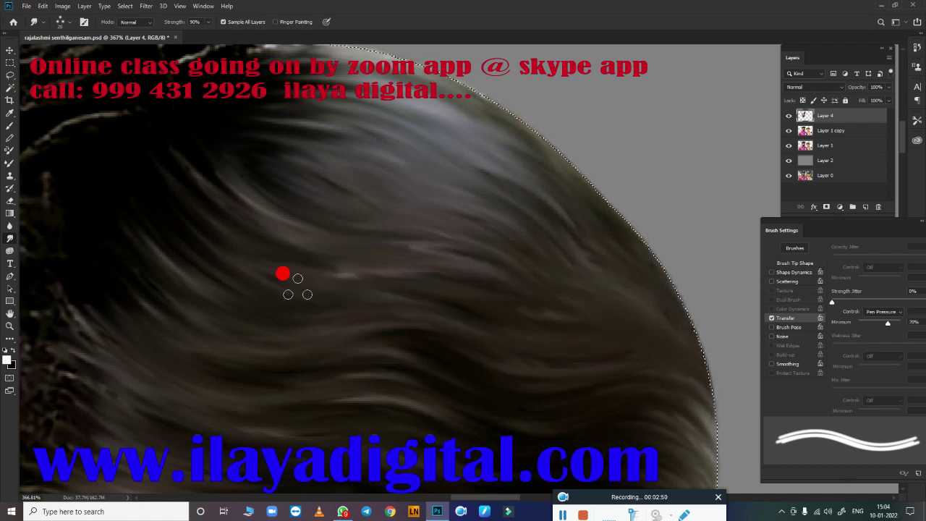
{"action": "left_click_drag", "start_coordinate": [365, 335], "coordinate": [512, 350]}
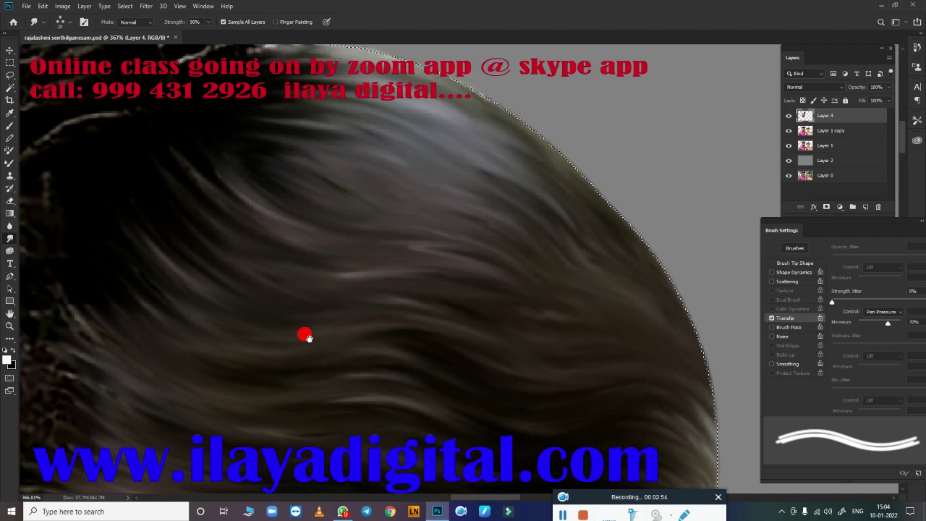
{"action": "scroll", "coordinate": [521, 285], "scroll_direction": "down", "scroll_amount": 2}
{"action": "scroll", "coordinate": [492, 326], "scroll_direction": "down", "scroll_amount": 2}
{"action": "scroll", "coordinate": [518, 294], "scroll_direction": "up", "scroll_amount": 2}
Step: Smear the rough texture along the hair's upper outline into strands
{"action": "left_click_drag", "start_coordinate": [519, 296], "coordinate": [554, 325]}
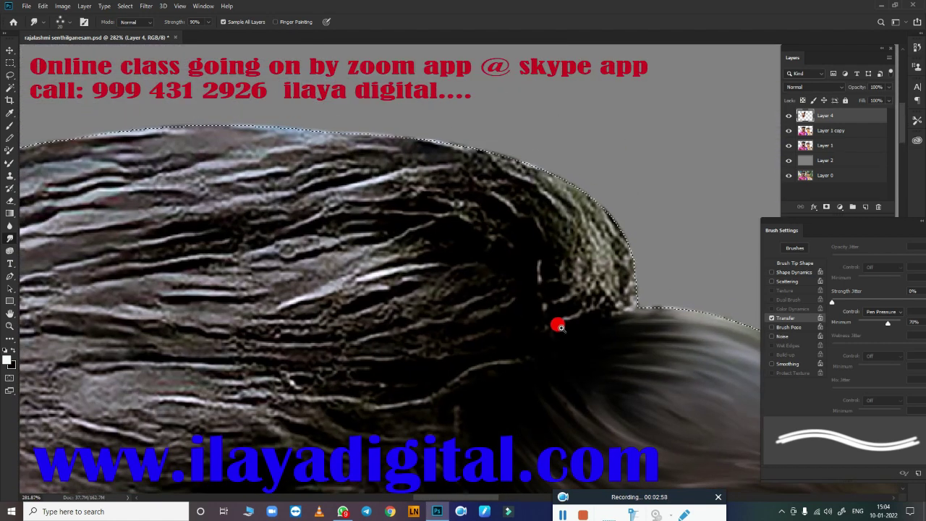
{"action": "scroll", "coordinate": [583, 316], "scroll_direction": "up", "scroll_amount": 1}
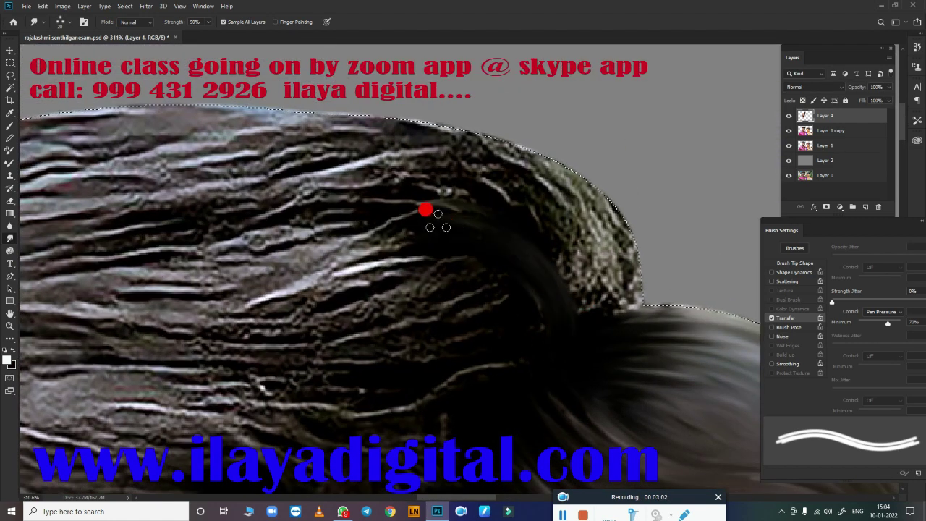
{"action": "mouse_move", "coordinate": [425, 210]}
{"action": "left_mouse_down"}
{"action": "mouse_move", "coordinate": [569, 316]}
{"action": "mouse_move", "coordinate": [519, 201]}
{"action": "mouse_move", "coordinate": [594, 323]}
{"action": "mouse_move", "coordinate": [570, 187]}
{"action": "mouse_move", "coordinate": [614, 308]}
{"action": "mouse_move", "coordinate": [444, 205]}
{"action": "mouse_move", "coordinate": [542, 306]}
{"action": "mouse_move", "coordinate": [535, 328]}
{"action": "mouse_move", "coordinate": [374, 319]}
{"action": "mouse_move", "coordinate": [439, 328]}
{"action": "left_mouse_up"}
{"action": "mouse_move", "coordinate": [535, 363]}
{"action": "left_mouse_down"}
{"action": "mouse_move", "coordinate": [355, 408]}
{"action": "mouse_move", "coordinate": [479, 267]}
{"action": "mouse_move", "coordinate": [591, 326]}
{"action": "mouse_move", "coordinate": [586, 245]}
{"action": "mouse_move", "coordinate": [558, 209]}
{"action": "mouse_move", "coordinate": [427, 139]}
{"action": "mouse_move", "coordinate": [586, 195]}
{"action": "mouse_move", "coordinate": [623, 293]}
{"action": "mouse_move", "coordinate": [442, 325]}
{"action": "mouse_move", "coordinate": [193, 256]}
{"action": "mouse_move", "coordinate": [347, 282]}
{"action": "mouse_move", "coordinate": [290, 300]}
{"action": "left_mouse_up"}
Step: Pull smooth hair streaks up and right from the upper-left edge of the head
{"action": "scroll", "coordinate": [442, 325], "scroll_direction": "left", "scroll_amount": 5}
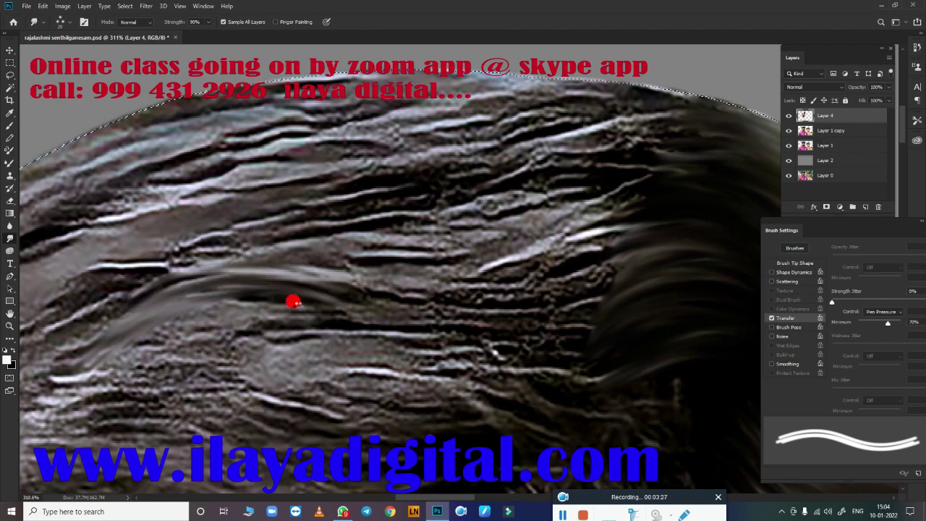
{"action": "scroll", "coordinate": [356, 316], "scroll_direction": "down", "scroll_amount": 2}
{"action": "scroll", "coordinate": [337, 320], "scroll_direction": "down", "scroll_amount": 2}
{"action": "scroll", "coordinate": [362, 307], "scroll_direction": "up", "scroll_amount": 3}
{"action": "left_click_drag", "start_coordinate": [362, 308], "coordinate": [414, 234]}
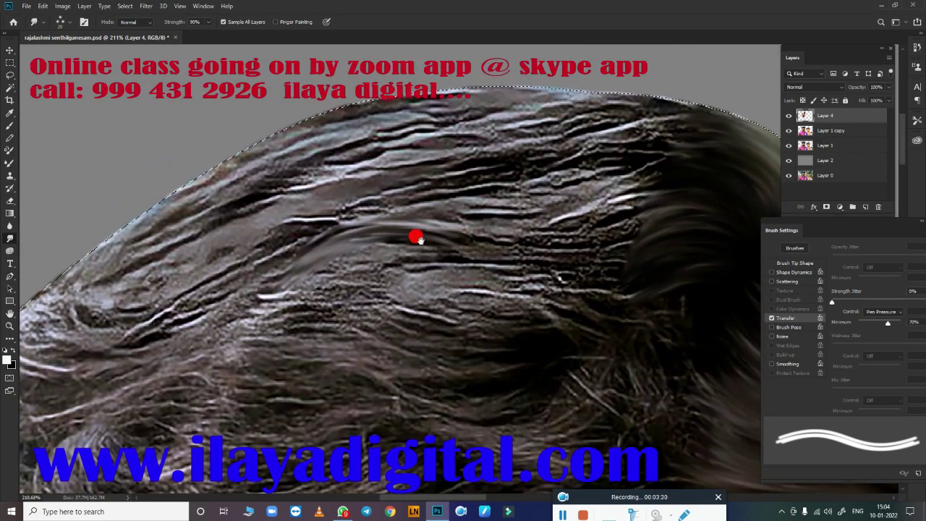
{"action": "mouse_move", "coordinate": [142, 292]}
{"action": "left_mouse_down"}
{"action": "mouse_move", "coordinate": [269, 278]}
{"action": "mouse_move", "coordinate": [169, 267]}
{"action": "mouse_move", "coordinate": [320, 246]}
{"action": "mouse_move", "coordinate": [203, 245]}
{"action": "left_mouse_up"}
{"action": "scroll", "coordinate": [372, 294], "scroll_direction": "up", "scroll_amount": 3}
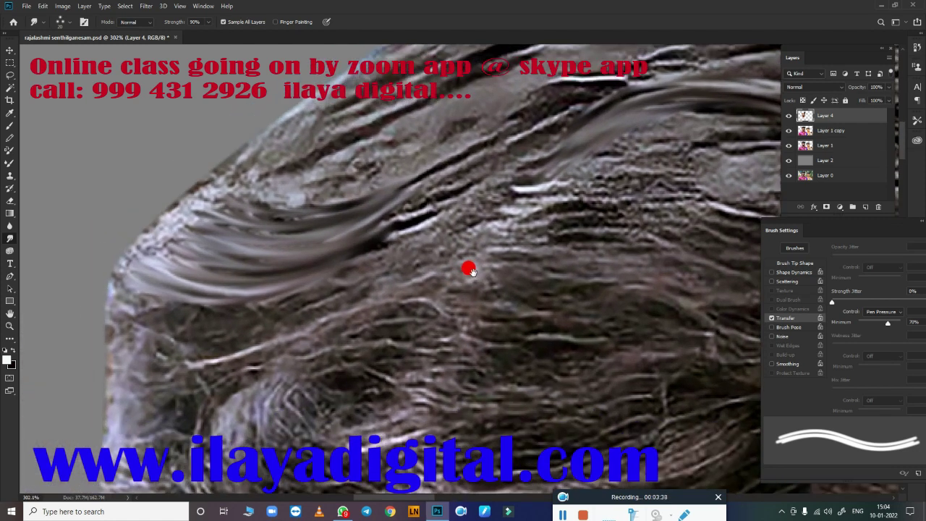
{"action": "mouse_move", "coordinate": [109, 251]}
{"action": "left_mouse_down"}
{"action": "mouse_move", "coordinate": [133, 232]}
{"action": "mouse_move", "coordinate": [376, 184]}
{"action": "left_mouse_up"}
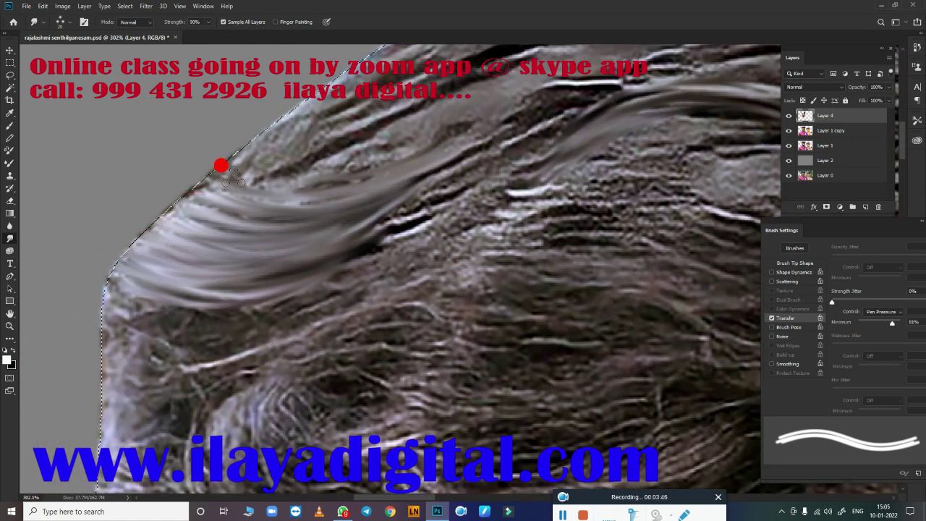
{"action": "left_click_drag", "start_coordinate": [221, 161], "coordinate": [390, 110]}
{"action": "left_click_drag", "start_coordinate": [190, 187], "coordinate": [492, 97]}
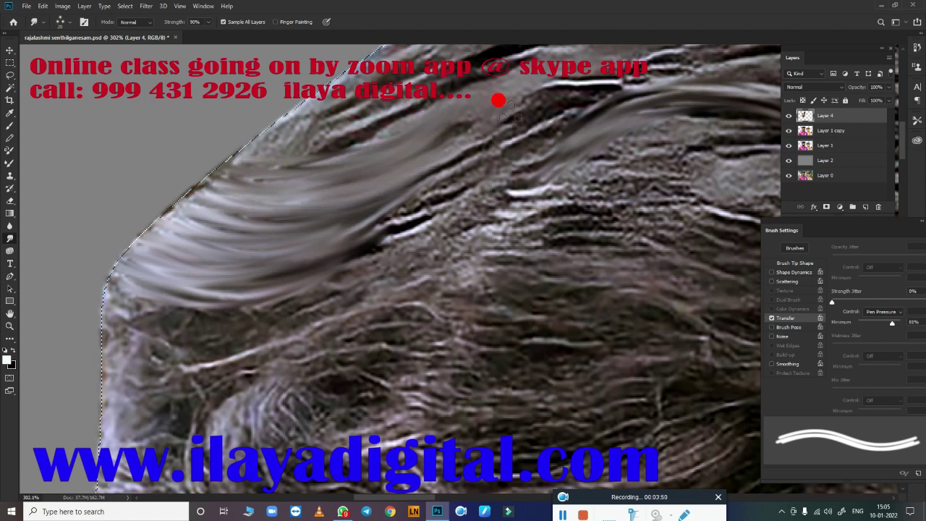
{"action": "left_click_drag", "start_coordinate": [198, 178], "coordinate": [450, 130]}
{"action": "mouse_move", "coordinate": [173, 224]}
{"action": "left_mouse_down"}
{"action": "mouse_move", "coordinate": [502, 144]}
{"action": "mouse_move", "coordinate": [130, 258]}
{"action": "mouse_move", "coordinate": [475, 198]}
{"action": "mouse_move", "coordinate": [471, 270]}
{"action": "mouse_move", "coordinate": [326, 327]}
{"action": "left_mouse_up"}
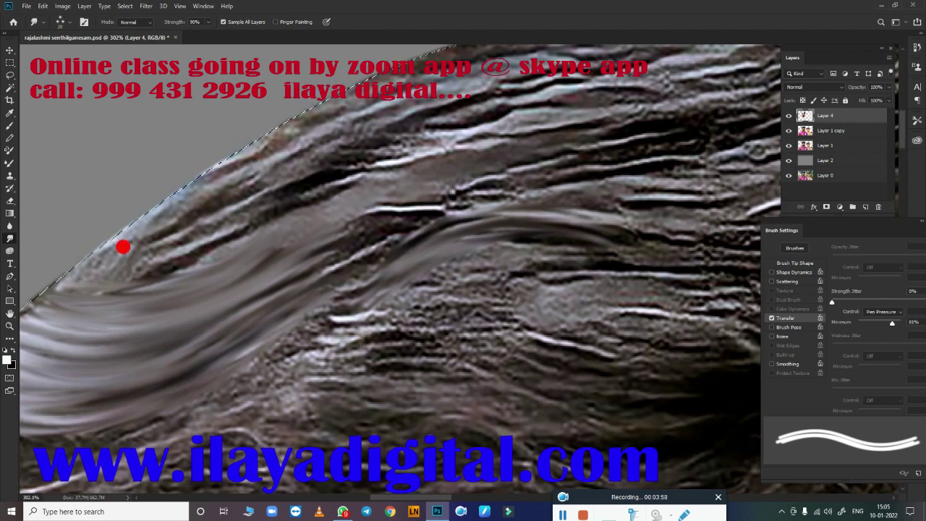
{"action": "mouse_move", "coordinate": [106, 251]}
{"action": "left_mouse_down"}
{"action": "mouse_move", "coordinate": [300, 181]}
{"action": "mouse_move", "coordinate": [211, 193]}
{"action": "mouse_move", "coordinate": [169, 240]}
{"action": "mouse_move", "coordinate": [50, 256]}
{"action": "mouse_move", "coordinate": [243, 222]}
{"action": "mouse_move", "coordinate": [403, 207]}
{"action": "left_mouse_up"}
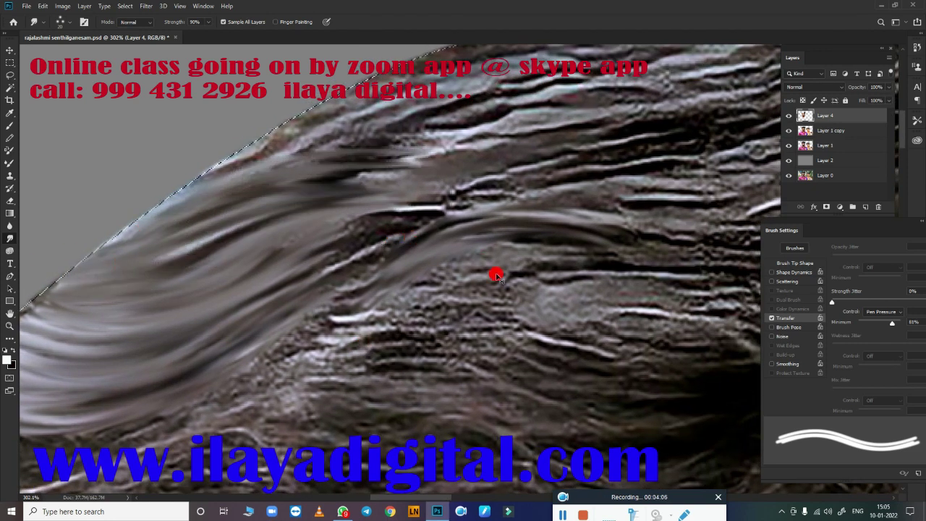
Step: Reshape the textured strands on top of the hair into soft flowing strokes
{"action": "scroll", "coordinate": [372, 340], "scroll_direction": "down", "scroll_amount": 3}
{"action": "mouse_move", "coordinate": [373, 340]}
{"action": "left_mouse_down"}
{"action": "mouse_move", "coordinate": [392, 312]}
{"action": "mouse_move", "coordinate": [358, 287]}
{"action": "mouse_move", "coordinate": [238, 261]}
{"action": "mouse_move", "coordinate": [350, 243]}
{"action": "mouse_move", "coordinate": [239, 250]}
{"action": "mouse_move", "coordinate": [345, 242]}
{"action": "mouse_move", "coordinate": [99, 321]}
{"action": "mouse_move", "coordinate": [421, 213]}
{"action": "mouse_move", "coordinate": [513, 215]}
{"action": "mouse_move", "coordinate": [480, 238]}
{"action": "mouse_move", "coordinate": [620, 215]}
{"action": "mouse_move", "coordinate": [454, 223]}
{"action": "mouse_move", "coordinate": [252, 287]}
{"action": "mouse_move", "coordinate": [473, 256]}
{"action": "mouse_move", "coordinate": [329, 275]}
{"action": "mouse_move", "coordinate": [457, 248]}
{"action": "mouse_move", "coordinate": [655, 268]}
{"action": "mouse_move", "coordinate": [422, 234]}
{"action": "mouse_move", "coordinate": [659, 252]}
{"action": "mouse_move", "coordinate": [547, 220]}
{"action": "mouse_move", "coordinate": [333, 250]}
{"action": "mouse_move", "coordinate": [480, 229]}
{"action": "mouse_move", "coordinate": [477, 209]}
{"action": "mouse_move", "coordinate": [558, 288]}
{"action": "left_mouse_up"}
{"action": "scroll", "coordinate": [557, 288], "scroll_direction": "up", "scroll_amount": 2}
{"action": "scroll", "coordinate": [554, 316], "scroll_direction": "up", "scroll_amount": 2}
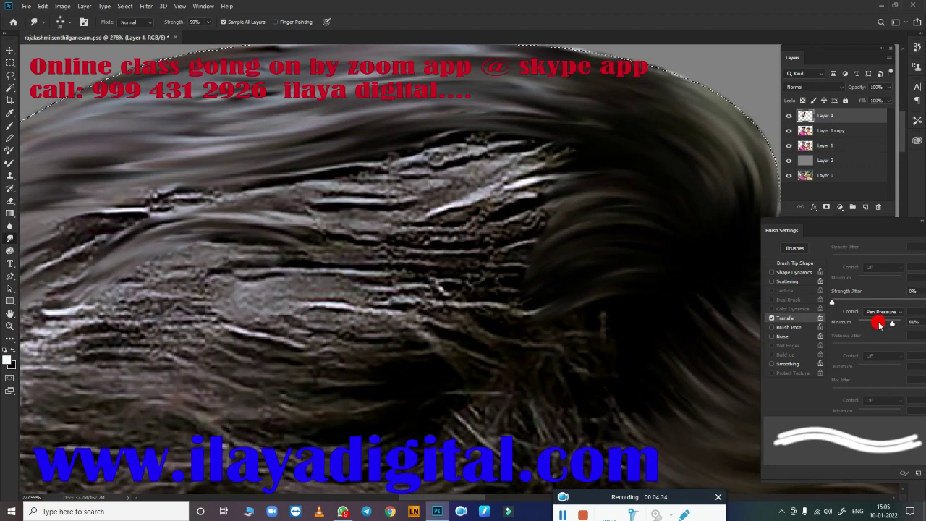
{"action": "scroll", "coordinate": [420, 316], "scroll_direction": "down", "scroll_amount": 2}
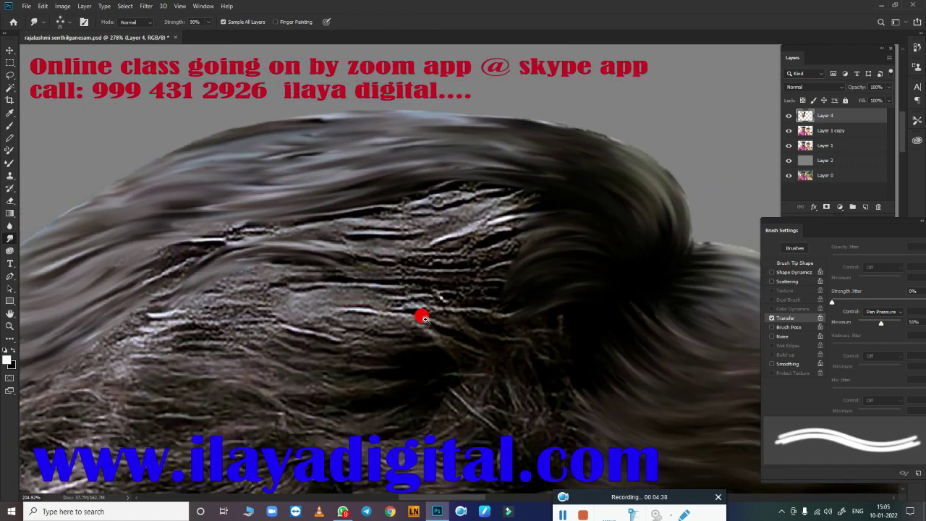
{"action": "scroll", "coordinate": [439, 292], "scroll_direction": "down", "scroll_amount": 1}
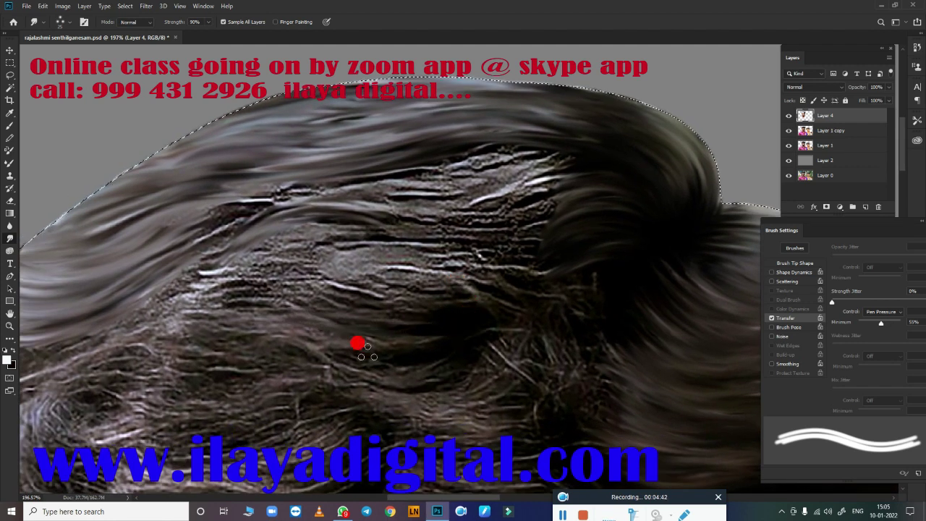
{"action": "mouse_move", "coordinate": [401, 295]}
{"action": "left_mouse_down"}
{"action": "mouse_move", "coordinate": [465, 295]}
{"action": "mouse_move", "coordinate": [305, 292]}
{"action": "left_mouse_up"}
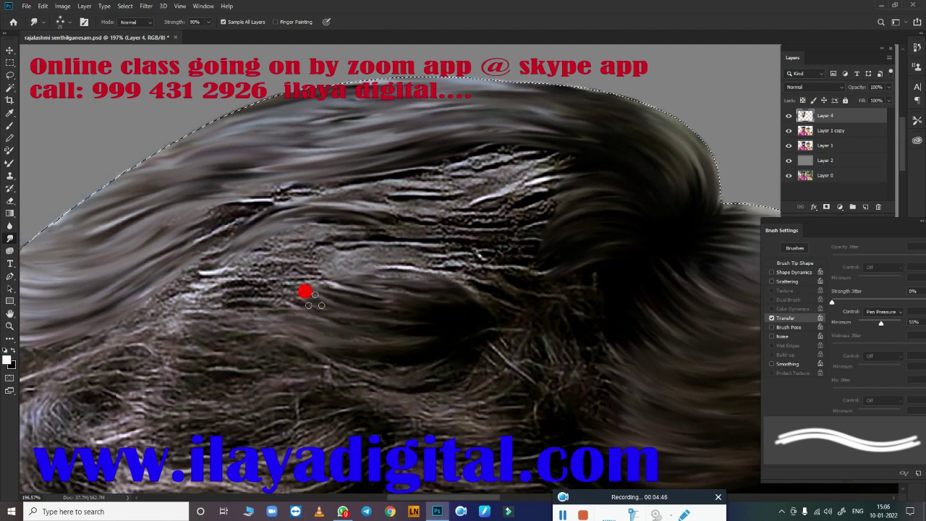
{"action": "mouse_move", "coordinate": [435, 326]}
{"action": "left_mouse_down"}
{"action": "mouse_move", "coordinate": [350, 327]}
{"action": "mouse_move", "coordinate": [435, 365]}
{"action": "mouse_move", "coordinate": [392, 374]}
{"action": "left_mouse_up"}
{"action": "mouse_move", "coordinate": [463, 296]}
{"action": "left_mouse_down"}
{"action": "mouse_move", "coordinate": [424, 335]}
{"action": "mouse_move", "coordinate": [316, 314]}
{"action": "mouse_move", "coordinate": [457, 326]}
{"action": "left_mouse_up"}
Step: Smooth the remaining textured hair in the middle of the head
{"action": "scroll", "coordinate": [478, 330], "scroll_direction": "down", "scroll_amount": 3}
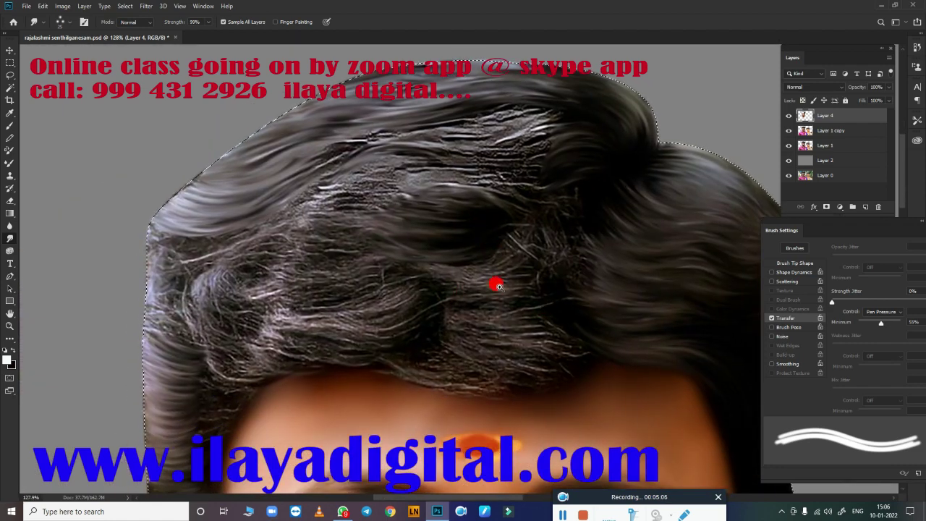
{"action": "scroll", "coordinate": [507, 304], "scroll_direction": "up", "scroll_amount": 3}
{"action": "scroll", "coordinate": [492, 343], "scroll_direction": "down", "scroll_amount": 4}
{"action": "scroll", "coordinate": [507, 340], "scroll_direction": "up", "scroll_amount": 5}
{"action": "scroll", "coordinate": [529, 332], "scroll_direction": "up", "scroll_amount": 2}
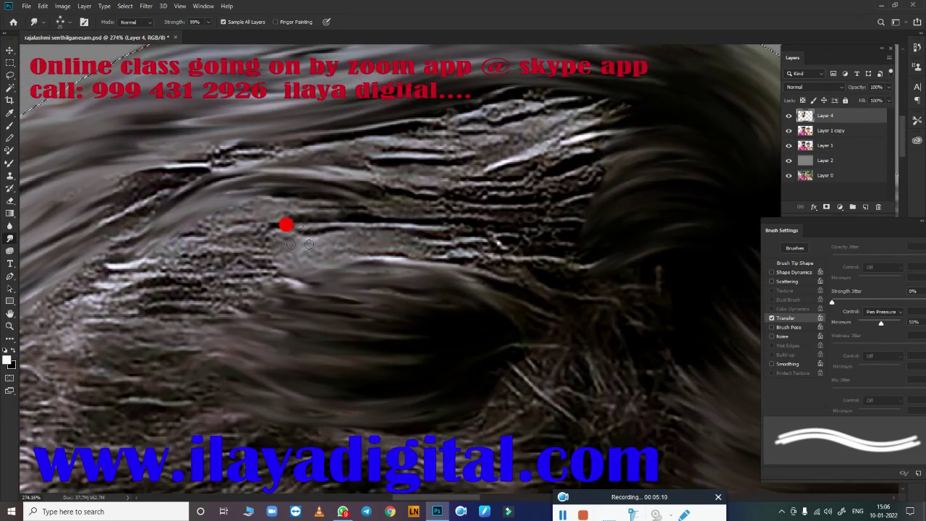
{"action": "mouse_move", "coordinate": [285, 221]}
{"action": "left_mouse_down"}
{"action": "mouse_move", "coordinate": [206, 258]}
{"action": "mouse_move", "coordinate": [424, 254]}
{"action": "mouse_move", "coordinate": [410, 211]}
{"action": "mouse_move", "coordinate": [221, 188]}
{"action": "mouse_move", "coordinate": [159, 212]}
{"action": "mouse_move", "coordinate": [217, 172]}
{"action": "mouse_move", "coordinate": [111, 181]}
{"action": "mouse_move", "coordinate": [268, 138]}
{"action": "left_mouse_up"}
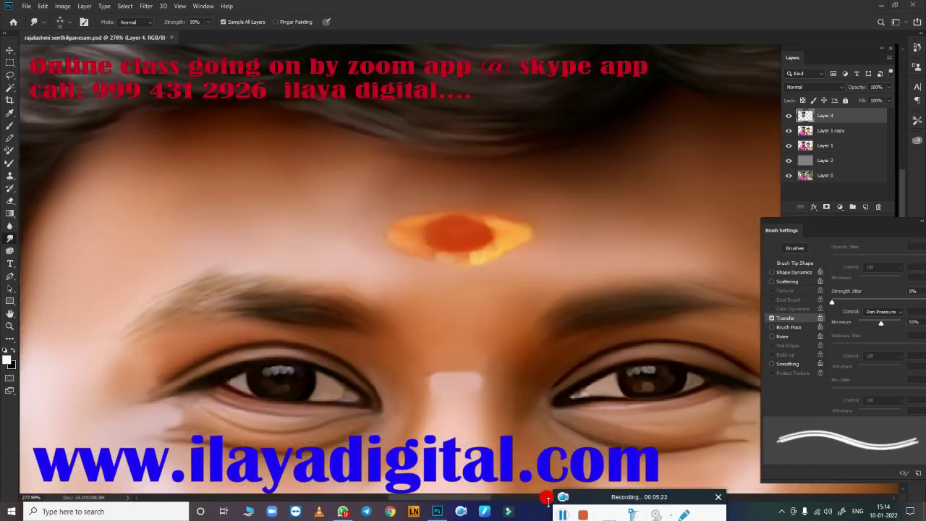
Step: Zoom on the man's face, then pan across to the woman's face
{"action": "scroll", "coordinate": [541, 361], "scroll_direction": "up", "scroll_amount": 5}
{"action": "scroll", "coordinate": [542, 362], "scroll_direction": "left", "scroll_amount": 5}
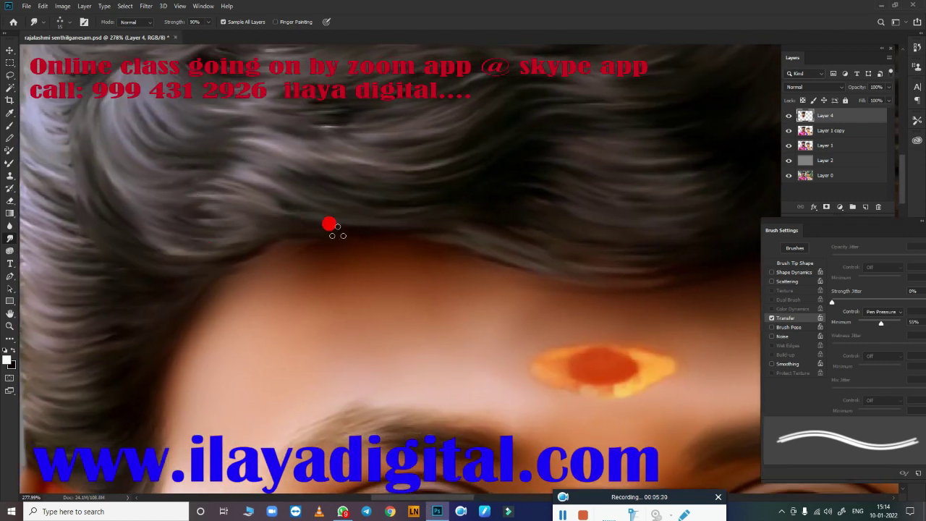
{"action": "scroll", "coordinate": [430, 289], "scroll_direction": "down", "scroll_amount": 3}
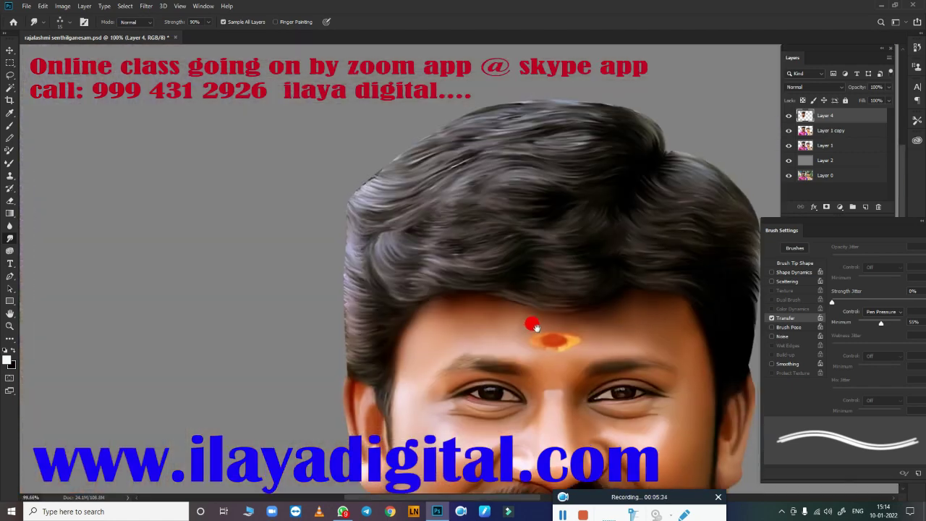
{"action": "scroll", "coordinate": [431, 282], "scroll_direction": "down", "scroll_amount": 2}
{"action": "scroll", "coordinate": [431, 267], "scroll_direction": "down", "scroll_amount": 2}
{"action": "scroll", "coordinate": [431, 257], "scroll_direction": "down", "scroll_amount": 1}
{"action": "scroll", "coordinate": [431, 258], "scroll_direction": "up", "scroll_amount": 3}
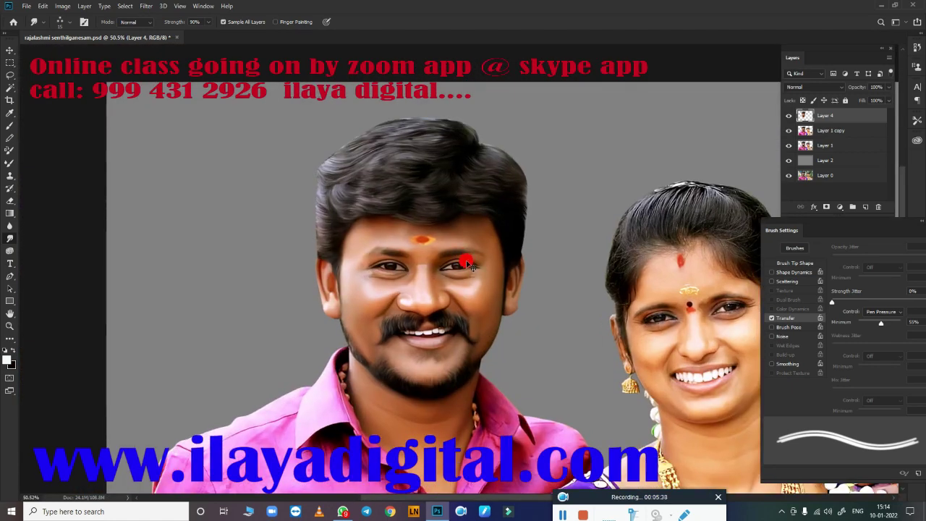
{"action": "scroll", "coordinate": [443, 282], "scroll_direction": "up", "scroll_amount": 2}
{"action": "scroll", "coordinate": [463, 289], "scroll_direction": "down", "scroll_amount": 2}
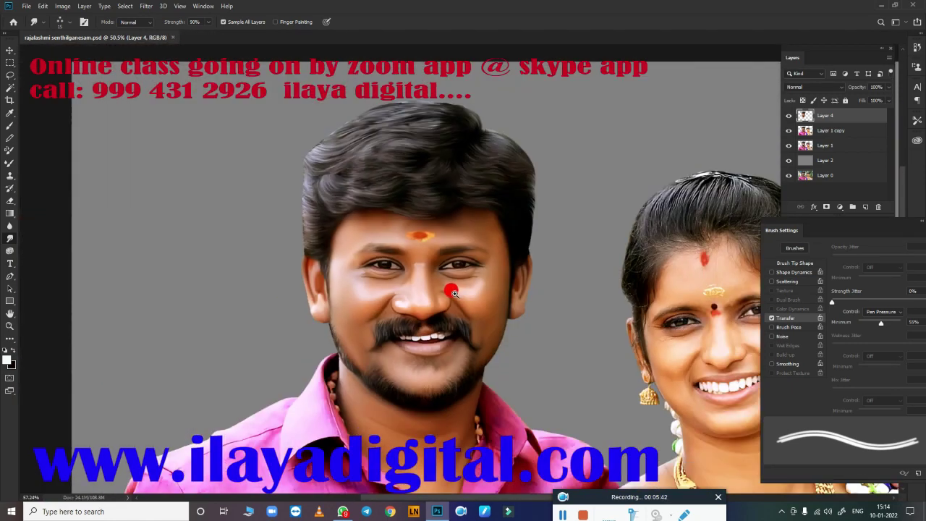
{"action": "scroll", "coordinate": [463, 290], "scroll_direction": "down", "scroll_amount": 1}
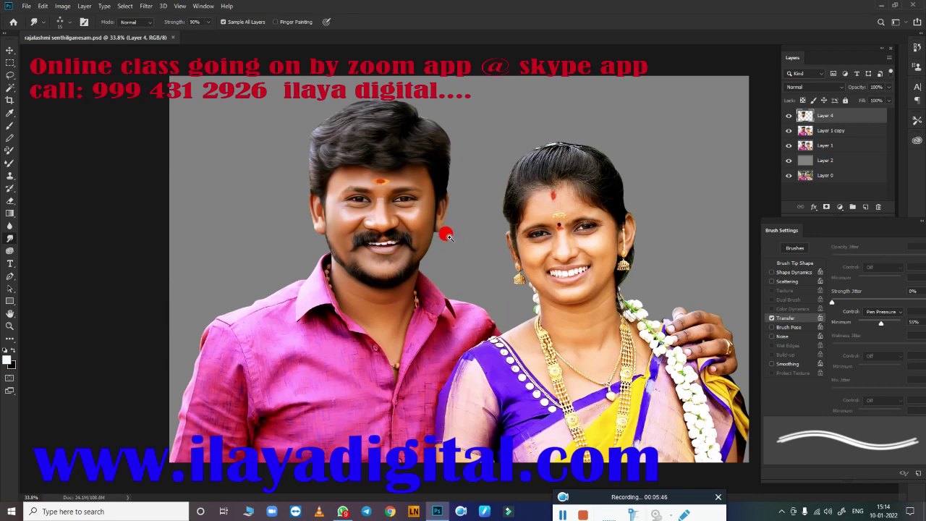
{"action": "scroll", "coordinate": [478, 246], "scroll_direction": "up", "scroll_amount": 1}
{"action": "scroll", "coordinate": [485, 249], "scroll_direction": "up", "scroll_amount": 1}
{"action": "scroll", "coordinate": [452, 244], "scroll_direction": "down", "scroll_amount": 2}
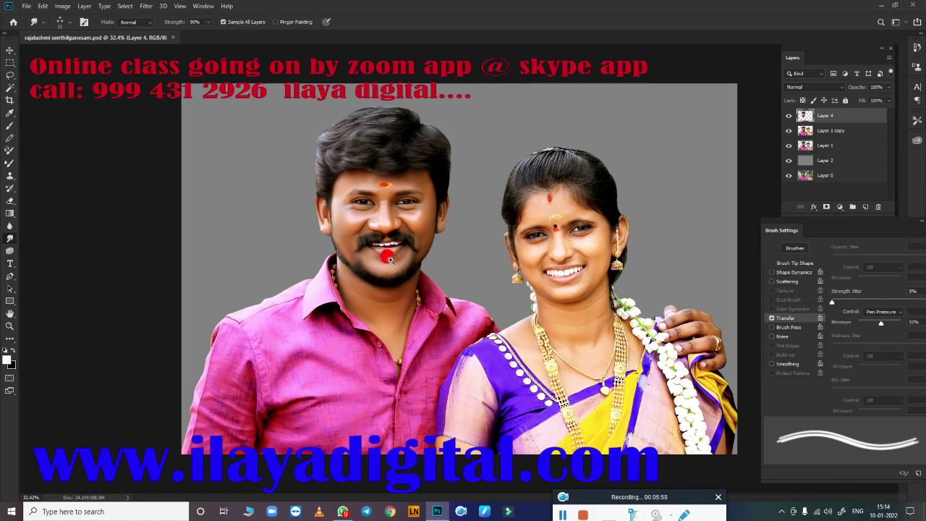
{"action": "scroll", "coordinate": [390, 259], "scroll_direction": "up", "scroll_amount": 3}
{"action": "scroll", "coordinate": [424, 268], "scroll_direction": "up", "scroll_amount": 1}
{"action": "scroll", "coordinate": [408, 355], "scroll_direction": "up", "scroll_amount": 1}
{"action": "scroll", "coordinate": [451, 335], "scroll_direction": "down", "scroll_amount": 1}
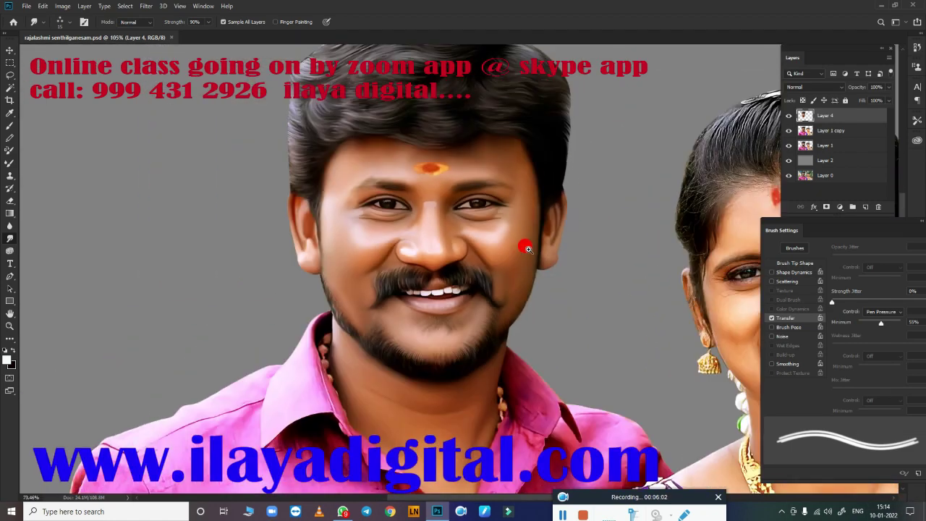
{"action": "scroll", "coordinate": [536, 249], "scroll_direction": "up", "scroll_amount": 1}
{"action": "left_click_drag", "start_coordinate": [543, 253], "coordinate": [252, 265]}
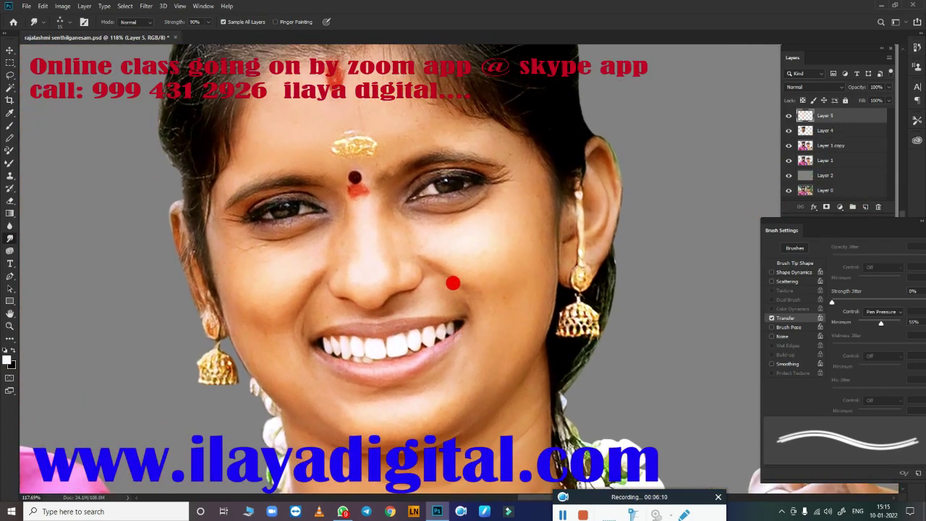
Step: Choose a soft round brush tip for smudging
{"action": "scroll", "coordinate": [407, 269], "scroll_direction": "up", "scroll_amount": 2}
{"action": "scroll", "coordinate": [511, 228], "scroll_direction": "up", "scroll_amount": 1}
{"action": "scroll", "coordinate": [513, 255], "scroll_direction": "down", "scroll_amount": 4}
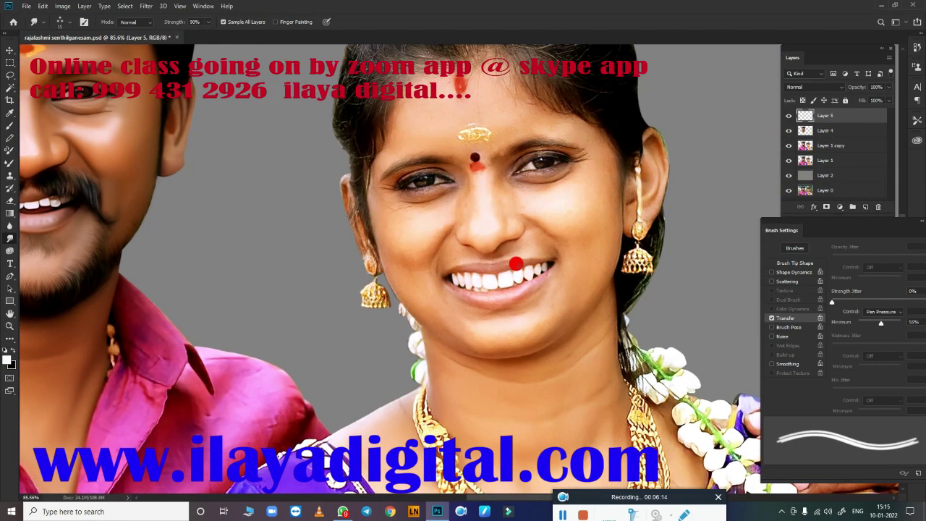
{"action": "scroll", "coordinate": [514, 259], "scroll_direction": "up", "scroll_amount": 1}
{"action": "scroll", "coordinate": [506, 254], "scroll_direction": "up", "scroll_amount": 2}
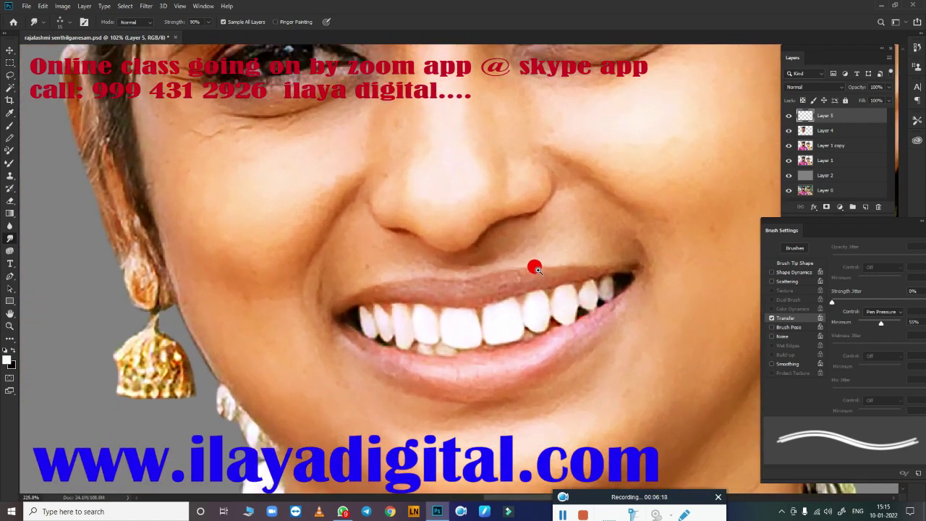
{"action": "scroll", "coordinate": [533, 264], "scroll_direction": "up", "scroll_amount": 1}
{"action": "scroll", "coordinate": [479, 256], "scroll_direction": "up", "scroll_amount": 1}
{"action": "scroll", "coordinate": [473, 327], "scroll_direction": "up", "scroll_amount": 1}
{"action": "scroll", "coordinate": [481, 326], "scroll_direction": "down", "scroll_amount": 2}
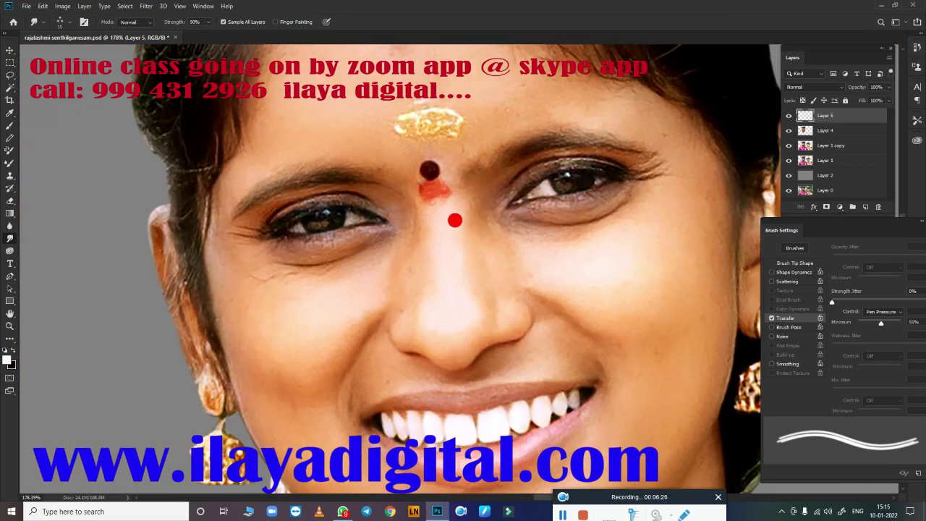
{"action": "right_click", "coordinate": [420, 196]}
{"action": "left_click", "coordinate": [481, 350]}
{"action": "key", "text": "Return"}
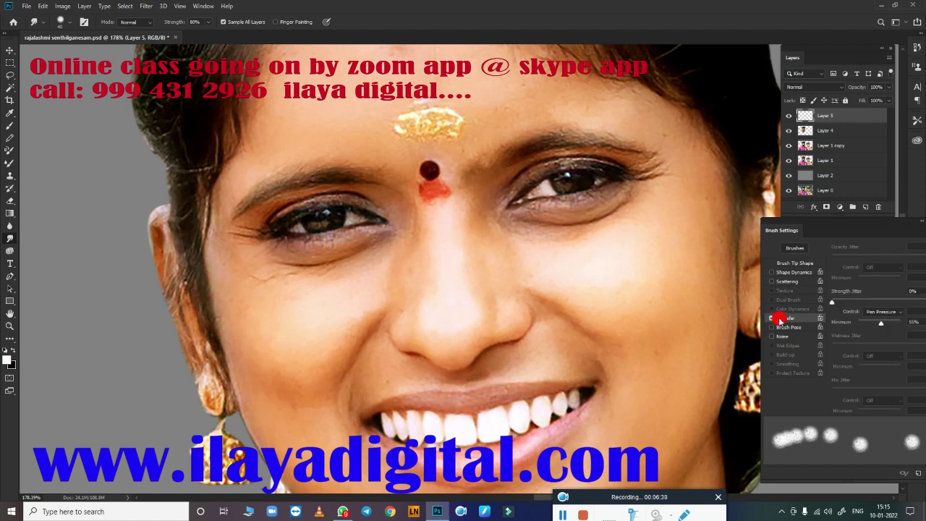
Step: Lower the brush Transfer minimum from 55% to 0%
{"action": "left_click_drag", "start_coordinate": [885, 323], "coordinate": [478, 296]}
{"action": "scroll", "coordinate": [468, 312], "scroll_direction": "up", "scroll_amount": 2}
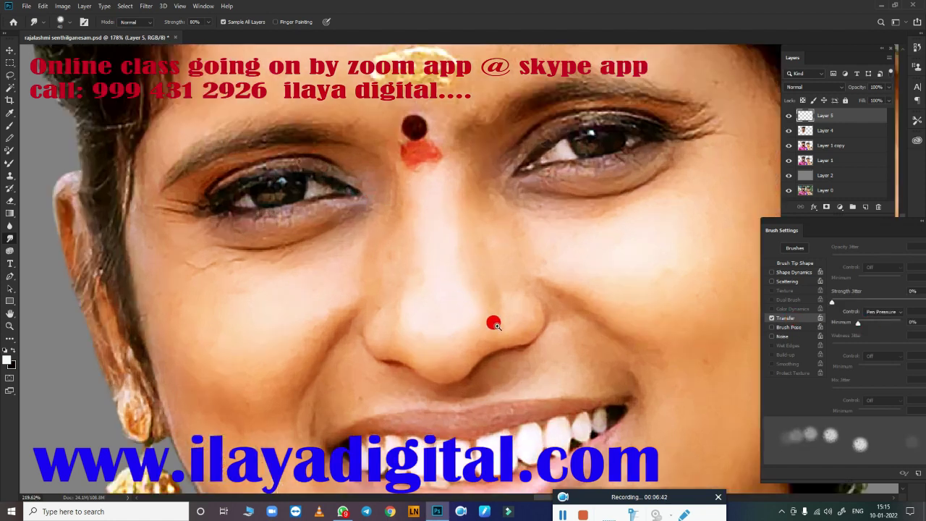
{"action": "scroll", "coordinate": [492, 325], "scroll_direction": "up", "scroll_amount": 4}
{"action": "scroll", "coordinate": [519, 320], "scroll_direction": "down", "scroll_amount": 2}
{"action": "scroll", "coordinate": [594, 130], "scroll_direction": "up", "scroll_amount": 1}
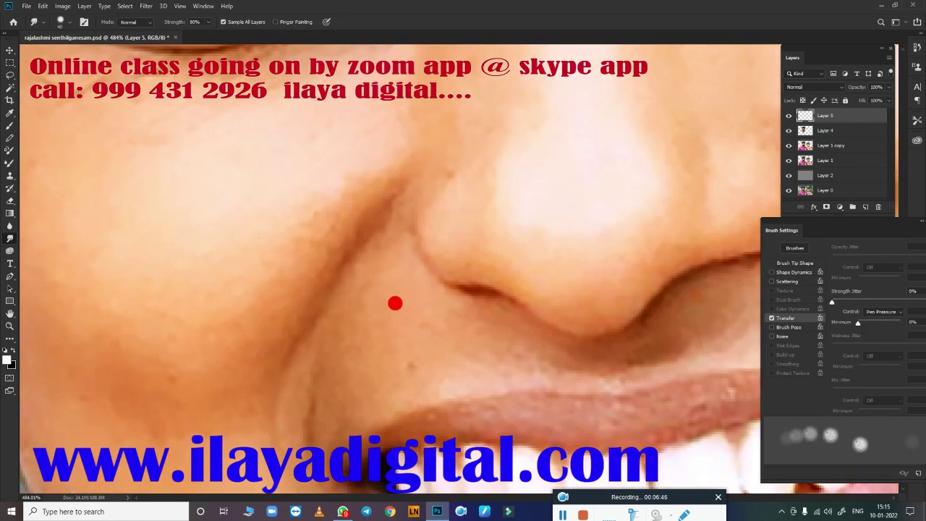
Step: Rotate the canvas 13° and smudge the right nostril toward the nose's lower edge
{"action": "key", "text": "r"}
{"action": "left_click_drag", "start_coordinate": [397, 302], "coordinate": [492, 310]}
{"action": "scroll", "coordinate": [468, 318], "scroll_direction": "up", "scroll_amount": 2}
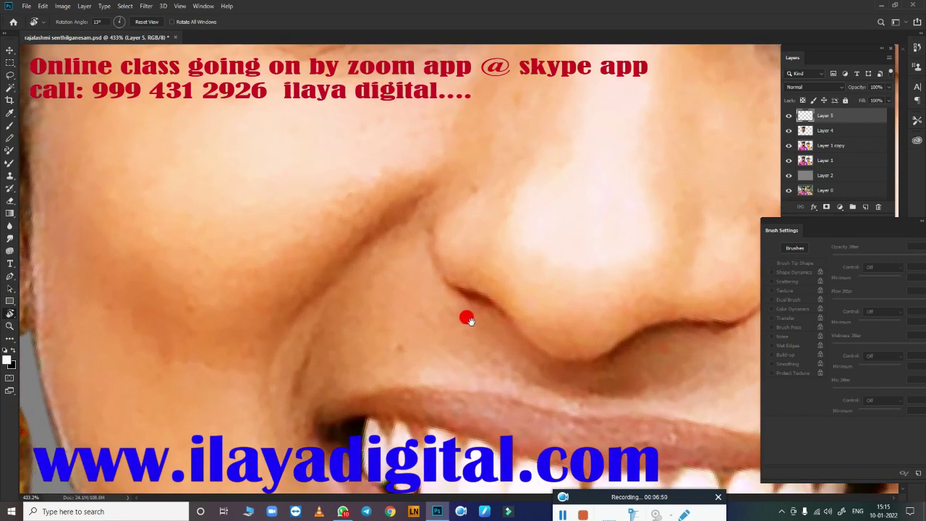
{"action": "scroll", "coordinate": [467, 319], "scroll_direction": "down", "scroll_amount": 2}
{"action": "scroll", "coordinate": [407, 350], "scroll_direction": "up", "scroll_amount": 3}
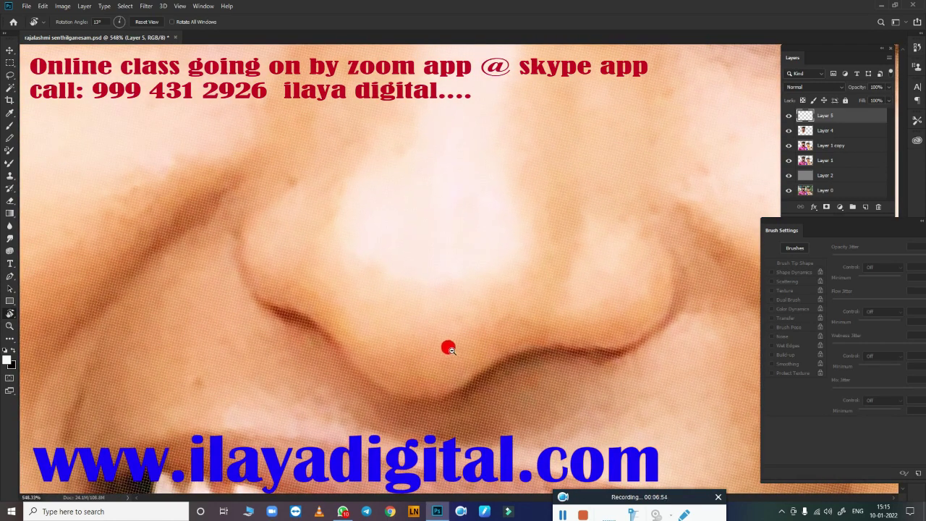
{"action": "scroll", "coordinate": [448, 348], "scroll_direction": "down", "scroll_amount": 2}
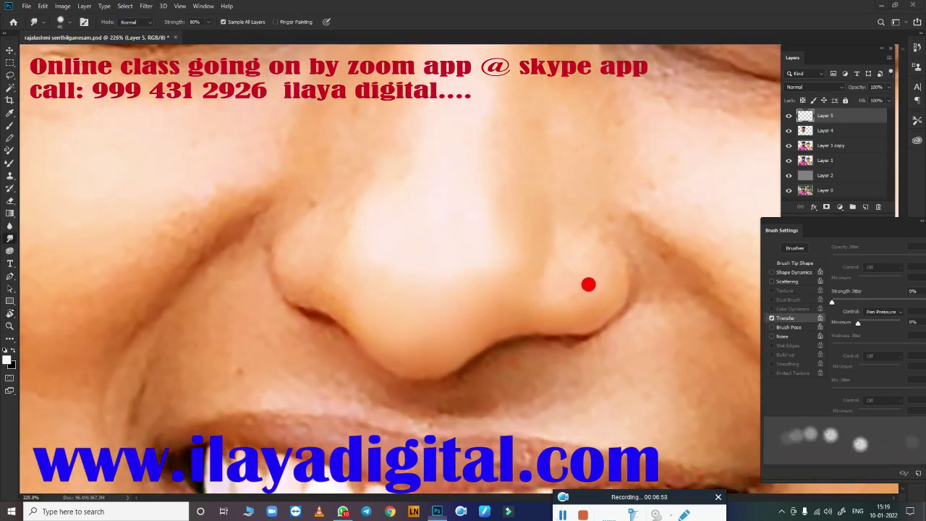
{"action": "mouse_move", "coordinate": [569, 256]}
{"action": "left_mouse_down"}
{"action": "mouse_move", "coordinate": [593, 266]}
{"action": "mouse_move", "coordinate": [516, 283]}
{"action": "mouse_move", "coordinate": [476, 330]}
{"action": "mouse_move", "coordinate": [583, 320]}
{"action": "mouse_move", "coordinate": [599, 291]}
{"action": "mouse_move", "coordinate": [591, 244]}
{"action": "mouse_move", "coordinate": [531, 250]}
{"action": "mouse_move", "coordinate": [515, 137]}
{"action": "mouse_move", "coordinate": [496, 232]}
{"action": "mouse_move", "coordinate": [331, 306]}
{"action": "mouse_move", "coordinate": [343, 294]}
{"action": "mouse_move", "coordinate": [335, 299]}
{"action": "mouse_move", "coordinate": [352, 316]}
{"action": "mouse_move", "coordinate": [347, 308]}
{"action": "mouse_move", "coordinate": [426, 337]}
{"action": "mouse_move", "coordinate": [471, 313]}
{"action": "mouse_move", "coordinate": [420, 312]}
{"action": "mouse_move", "coordinate": [442, 326]}
{"action": "mouse_move", "coordinate": [419, 289]}
{"action": "mouse_move", "coordinate": [424, 272]}
{"action": "mouse_move", "coordinate": [469, 253]}
{"action": "mouse_move", "coordinate": [442, 312]}
{"action": "mouse_move", "coordinate": [461, 327]}
{"action": "mouse_move", "coordinate": [420, 285]}
{"action": "mouse_move", "coordinate": [424, 292]}
{"action": "left_mouse_up"}
{"action": "key", "text": "bracketright"}
{"action": "key", "text": "bracketright"}
{"action": "key", "text": "bracketleft"}
{"action": "key", "text": "bracketleft"}
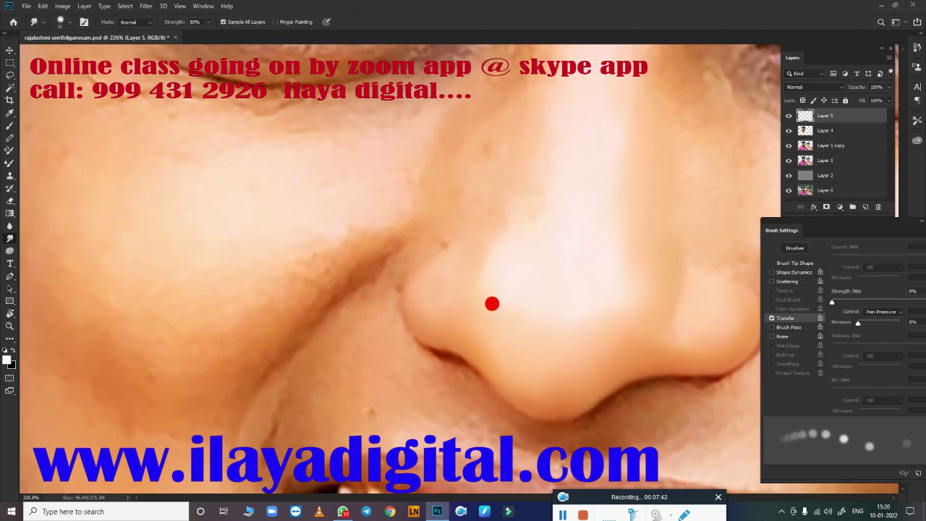
Step: Smudge-smooth the skin over the nose tip, nostril, bridge and beside the bindi
{"action": "mouse_move", "coordinate": [492, 304]}
{"action": "left_mouse_down"}
{"action": "mouse_move", "coordinate": [437, 268]}
{"action": "mouse_move", "coordinate": [676, 304]}
{"action": "mouse_move", "coordinate": [506, 366]}
{"action": "mouse_move", "coordinate": [538, 260]}
{"action": "mouse_move", "coordinate": [495, 199]}
{"action": "left_mouse_up"}
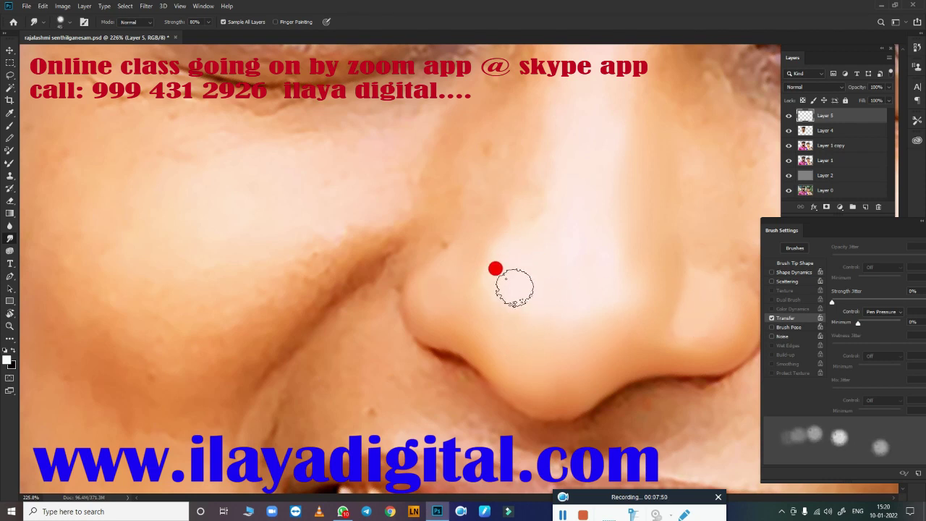
{"action": "mouse_move", "coordinate": [515, 288]}
{"action": "left_mouse_down"}
{"action": "mouse_move", "coordinate": [569, 299]}
{"action": "mouse_move", "coordinate": [616, 239]}
{"action": "mouse_move", "coordinate": [517, 362]}
{"action": "mouse_move", "coordinate": [606, 301]}
{"action": "mouse_move", "coordinate": [500, 192]}
{"action": "mouse_move", "coordinate": [471, 118]}
{"action": "mouse_move", "coordinate": [440, 110]}
{"action": "mouse_move", "coordinate": [470, 110]}
{"action": "mouse_move", "coordinate": [490, 97]}
{"action": "mouse_move", "coordinate": [447, 123]}
{"action": "left_mouse_up"}
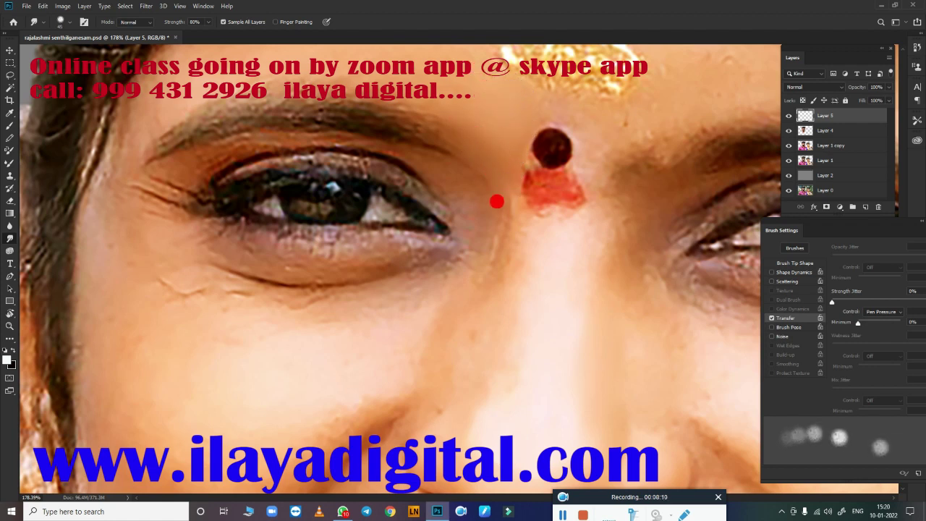
{"action": "left_click_drag", "start_coordinate": [497, 202], "coordinate": [516, 207]}
{"action": "mouse_move", "coordinate": [500, 239]}
{"action": "left_mouse_down"}
{"action": "mouse_move", "coordinate": [507, 258]}
{"action": "mouse_move", "coordinate": [483, 344]}
{"action": "left_mouse_up"}
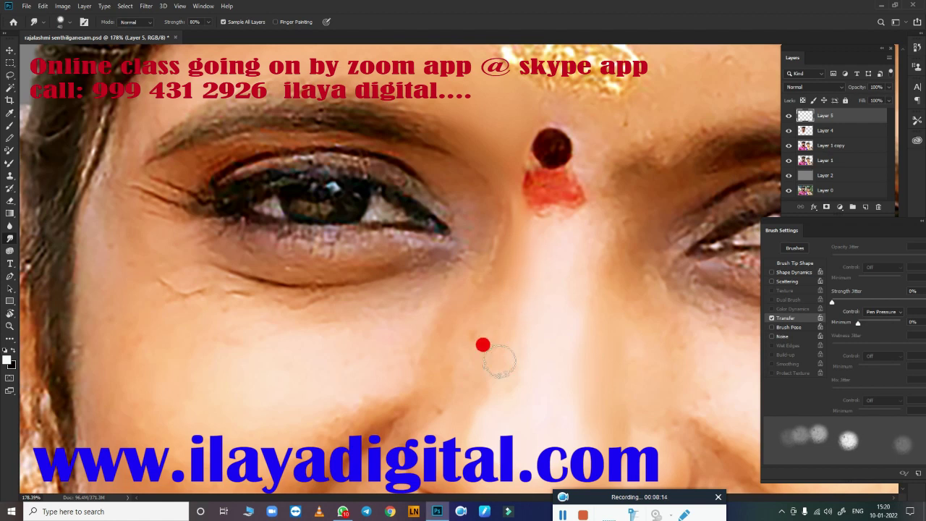
Step: Blend the skin around the bindi and smear away the red mark below it
{"action": "mouse_move", "coordinate": [526, 218]}
{"action": "left_mouse_down"}
{"action": "mouse_move", "coordinate": [533, 200]}
{"action": "mouse_move", "coordinate": [548, 211]}
{"action": "mouse_move", "coordinate": [533, 191]}
{"action": "mouse_move", "coordinate": [501, 213]}
{"action": "mouse_move", "coordinate": [504, 408]}
{"action": "mouse_move", "coordinate": [521, 393]}
{"action": "mouse_move", "coordinate": [583, 124]}
{"action": "mouse_move", "coordinate": [554, 110]}
{"action": "mouse_move", "coordinate": [585, 125]}
{"action": "mouse_move", "coordinate": [644, 97]}
{"action": "mouse_move", "coordinate": [615, 145]}
{"action": "mouse_move", "coordinate": [593, 156]}
{"action": "mouse_move", "coordinate": [592, 179]}
{"action": "mouse_move", "coordinate": [635, 136]}
{"action": "mouse_move", "coordinate": [589, 185]}
{"action": "mouse_move", "coordinate": [573, 236]}
{"action": "mouse_move", "coordinate": [612, 164]}
{"action": "mouse_move", "coordinate": [554, 242]}
{"action": "mouse_move", "coordinate": [570, 352]}
{"action": "mouse_move", "coordinate": [616, 181]}
{"action": "mouse_move", "coordinate": [601, 179]}
{"action": "mouse_move", "coordinate": [610, 214]}
{"action": "mouse_move", "coordinate": [596, 275]}
{"action": "mouse_move", "coordinate": [658, 166]}
{"action": "mouse_move", "coordinate": [670, 167]}
{"action": "mouse_move", "coordinate": [665, 192]}
{"action": "left_mouse_up"}
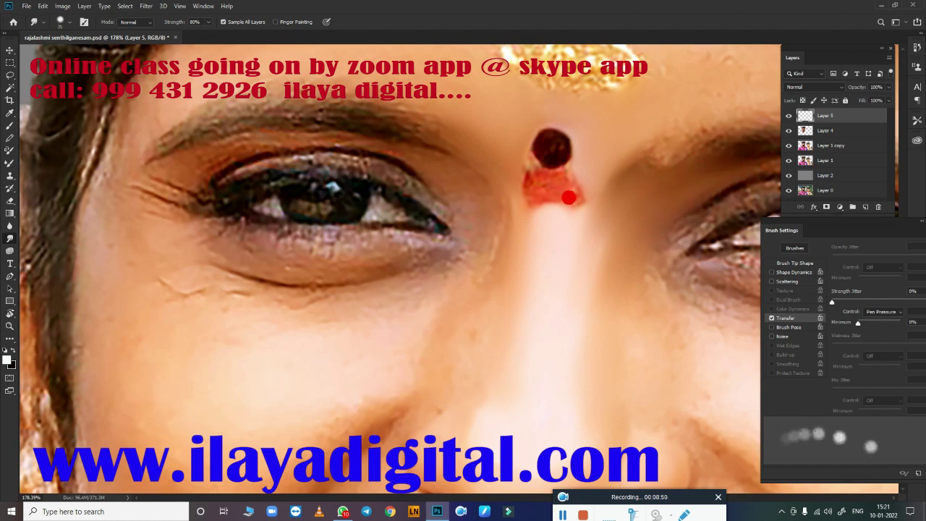
{"action": "left_click_drag", "start_coordinate": [568, 197], "coordinate": [539, 189]}
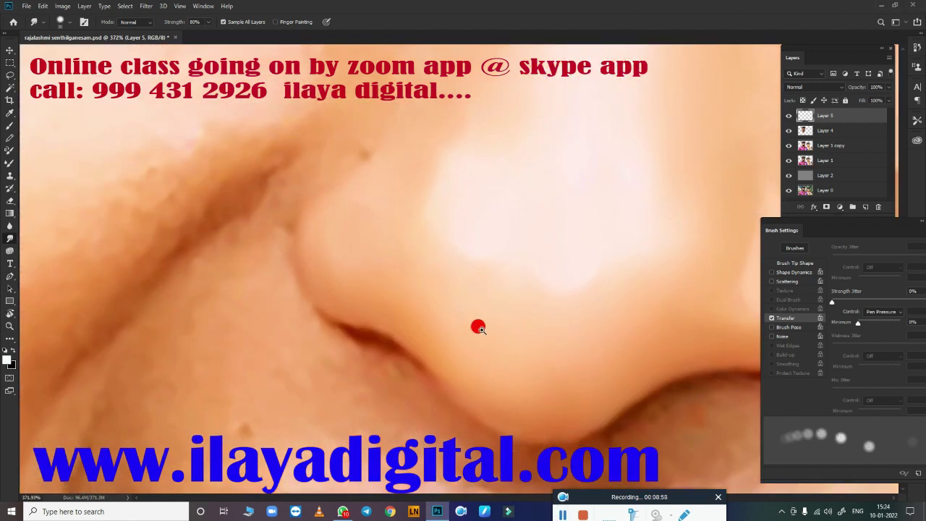
{"action": "mouse_move", "coordinate": [478, 325]}
{"action": "left_mouse_down"}
{"action": "mouse_move", "coordinate": [494, 334]}
{"action": "mouse_move", "coordinate": [540, 317]}
{"action": "left_mouse_up"}
Step: Paint darker crease lines along the nostril edges with the Mixer Brush
{"action": "key", "text": "b"}
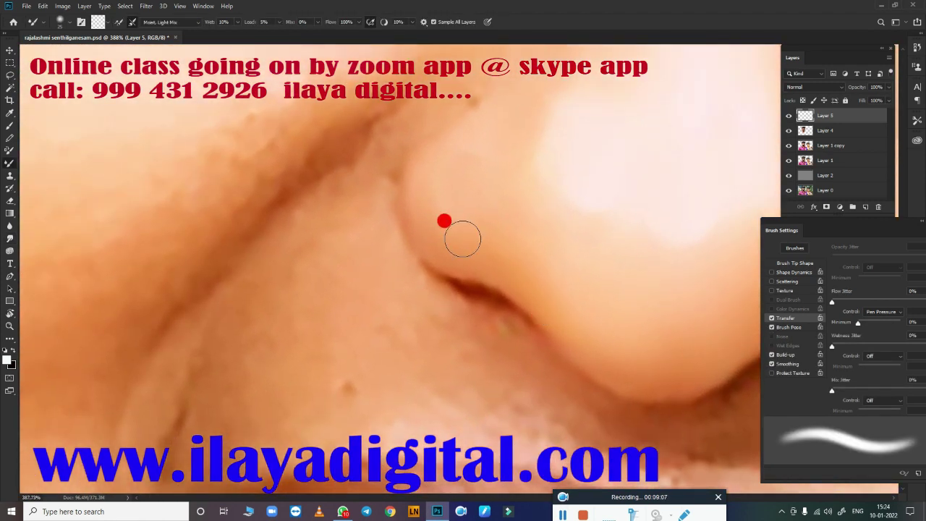
{"action": "left_click_drag", "start_coordinate": [462, 238], "coordinate": [459, 285]}
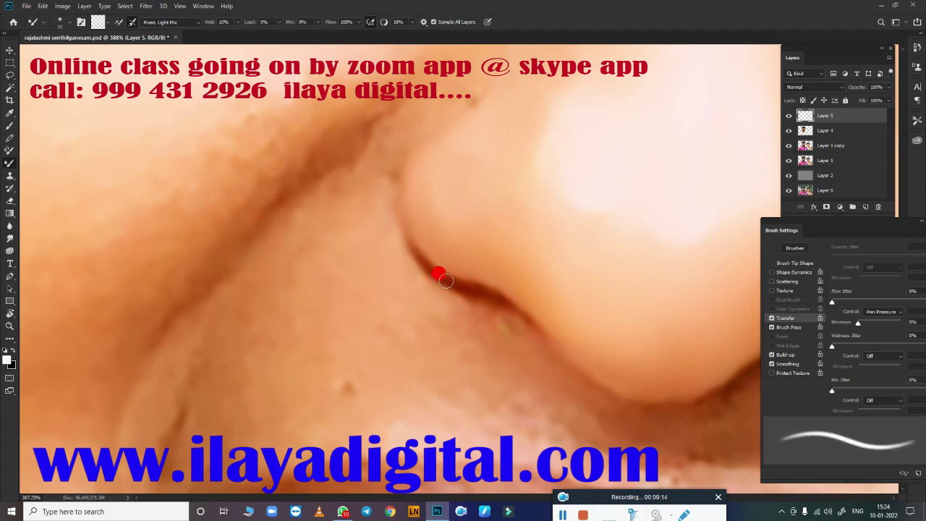
{"action": "left_click_drag", "start_coordinate": [446, 280], "coordinate": [411, 234]}
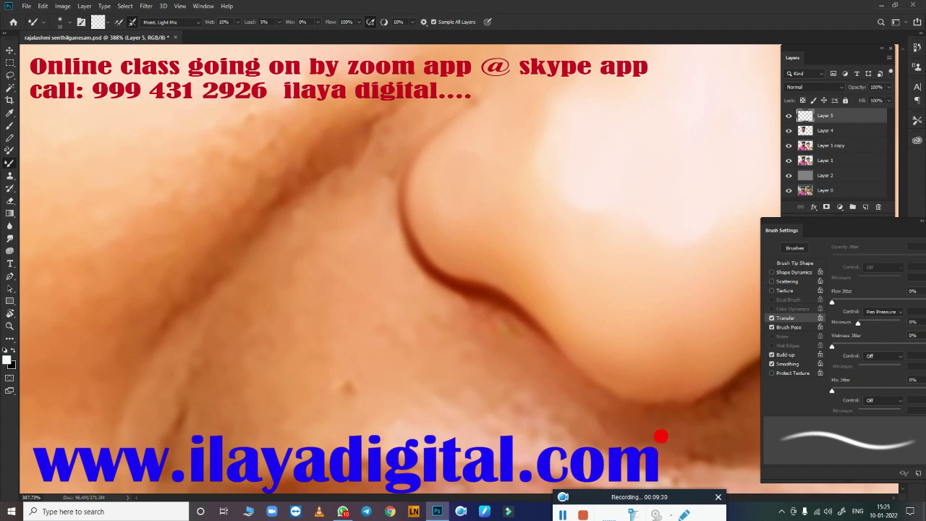
{"action": "mouse_move", "coordinate": [661, 437]}
{"action": "left_mouse_down"}
{"action": "mouse_move", "coordinate": [555, 306]}
{"action": "mouse_move", "coordinate": [483, 265]}
{"action": "left_mouse_up"}
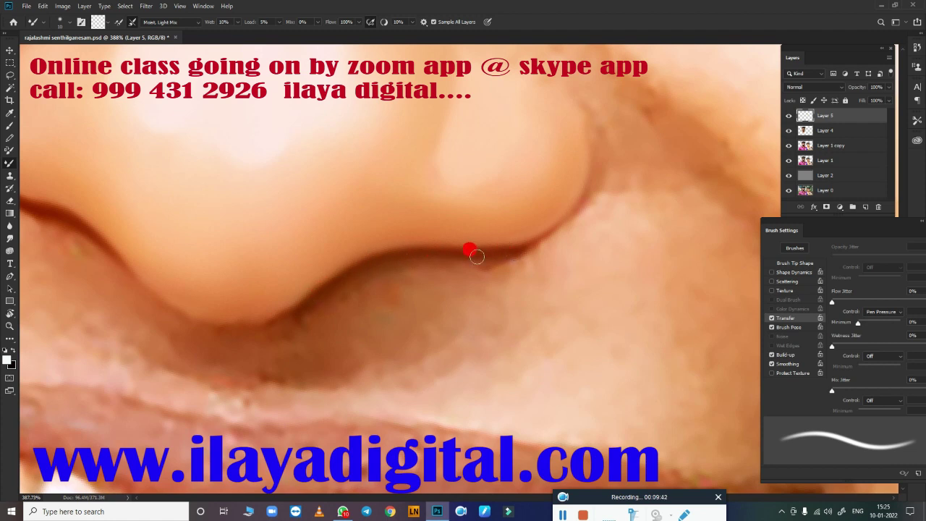
{"action": "mouse_move", "coordinate": [476, 256]}
{"action": "left_mouse_down"}
{"action": "mouse_move", "coordinate": [575, 213]}
{"action": "mouse_move", "coordinate": [589, 195]}
{"action": "left_mouse_up"}
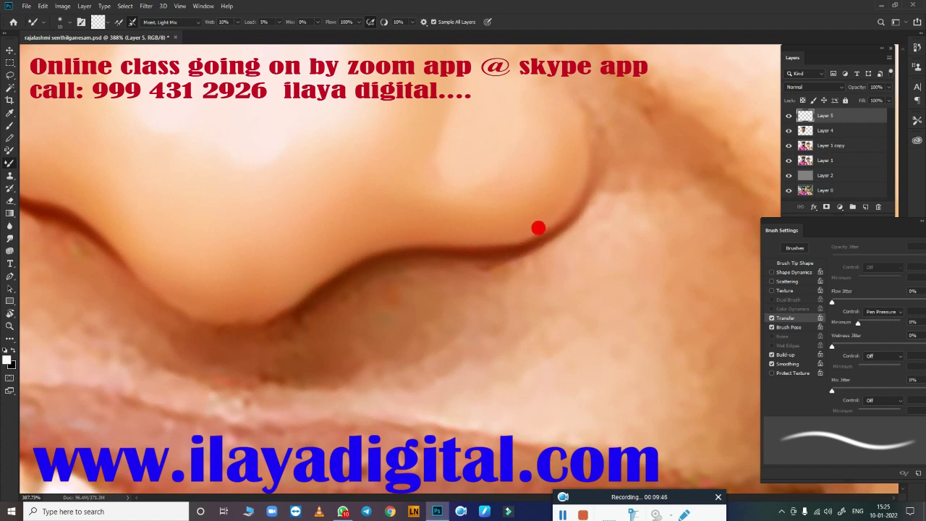
Step: Trace a faint line along the nose's lower edge, then return to the Smudge tool
{"action": "left_click_drag", "start_coordinate": [480, 276], "coordinate": [528, 222]}
{"action": "left_click_drag", "start_coordinate": [474, 258], "coordinate": [504, 259]}
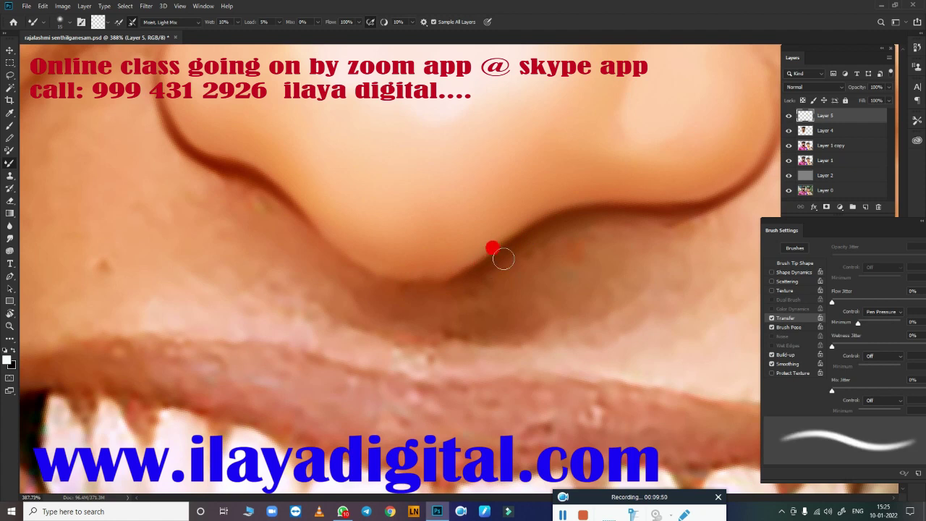
{"action": "left_click_drag", "start_coordinate": [439, 309], "coordinate": [474, 277]}
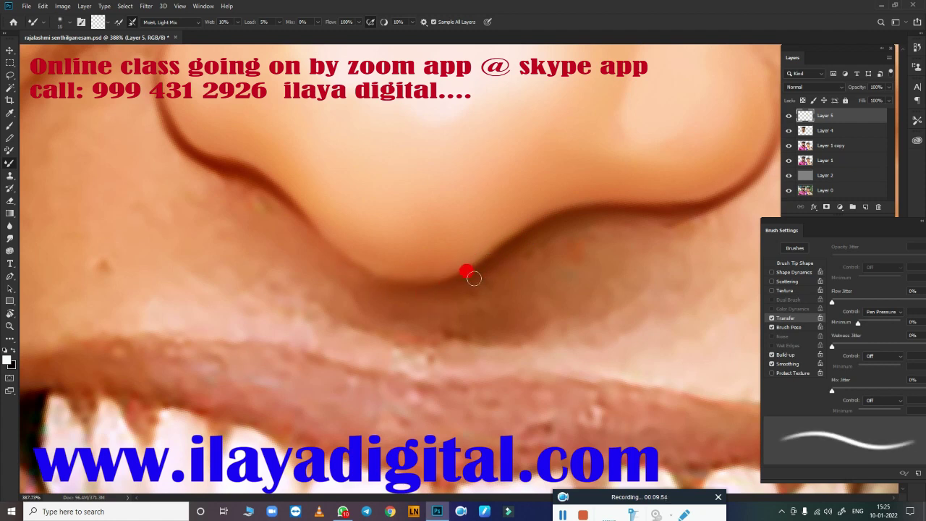
{"action": "left_click_drag", "start_coordinate": [301, 227], "coordinate": [314, 232]}
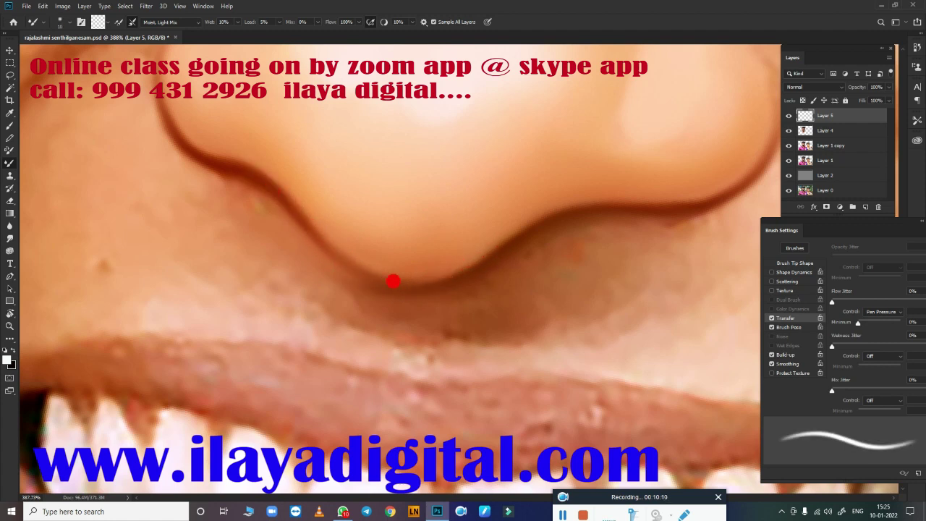
{"action": "mouse_move", "coordinate": [309, 233]}
{"action": "left_mouse_down"}
{"action": "mouse_move", "coordinate": [279, 362]}
{"action": "mouse_move", "coordinate": [513, 323]}
{"action": "mouse_move", "coordinate": [565, 384]}
{"action": "mouse_move", "coordinate": [527, 350]}
{"action": "left_mouse_up"}
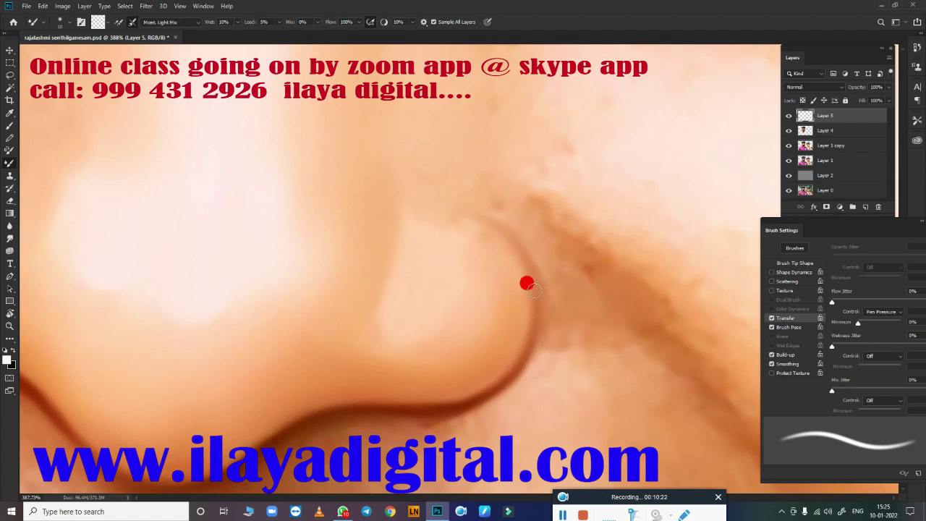
{"action": "mouse_move", "coordinate": [572, 334]}
{"action": "left_mouse_down"}
{"action": "mouse_move", "coordinate": [405, 354]}
{"action": "mouse_move", "coordinate": [323, 330]}
{"action": "mouse_move", "coordinate": [393, 348]}
{"action": "mouse_move", "coordinate": [625, 317]}
{"action": "mouse_move", "coordinate": [477, 236]}
{"action": "mouse_move", "coordinate": [460, 283]}
{"action": "left_mouse_up"}
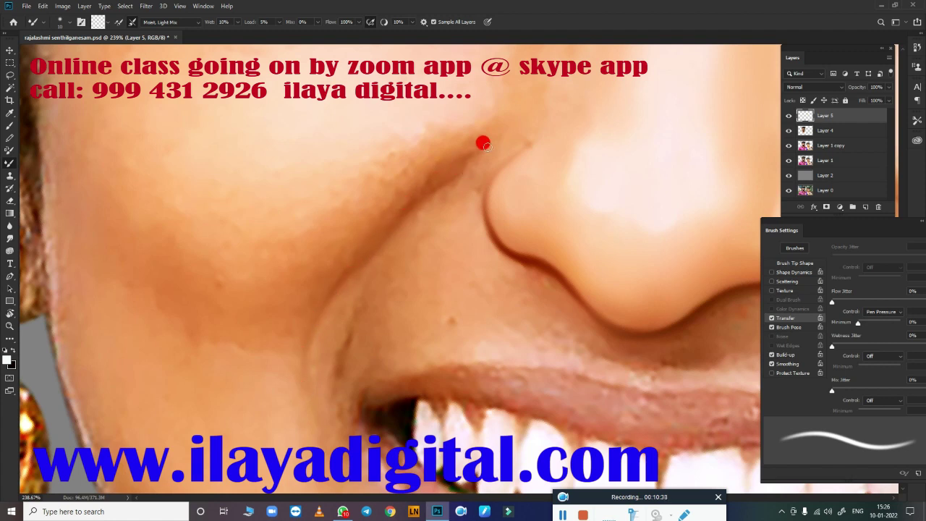
{"action": "left_click", "coordinate": [390, 311]}
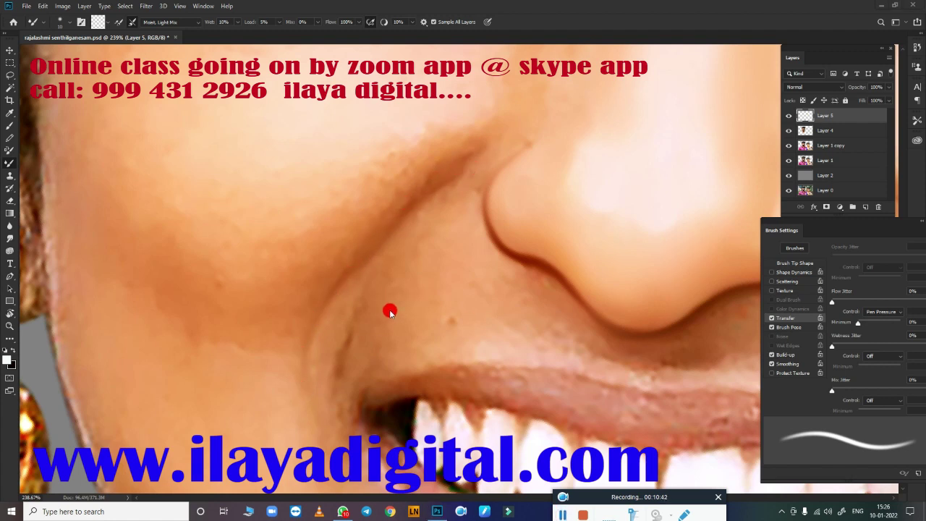
{"action": "mouse_move", "coordinate": [436, 297]}
{"action": "left_mouse_down"}
{"action": "mouse_move", "coordinate": [444, 285]}
{"action": "mouse_move", "coordinate": [471, 321]}
{"action": "mouse_move", "coordinate": [424, 291]}
{"action": "mouse_move", "coordinate": [387, 306]}
{"action": "mouse_move", "coordinate": [459, 311]}
{"action": "left_mouse_up"}
{"action": "key", "text": "r"}
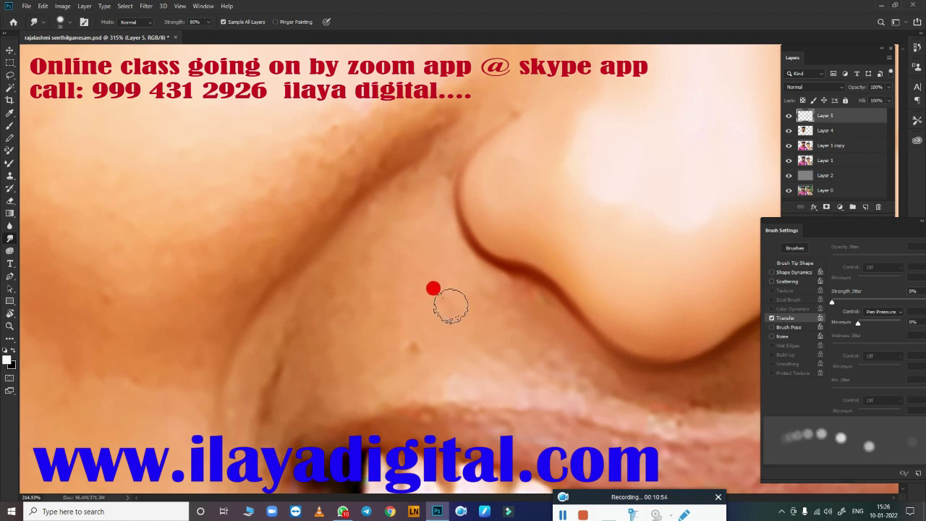
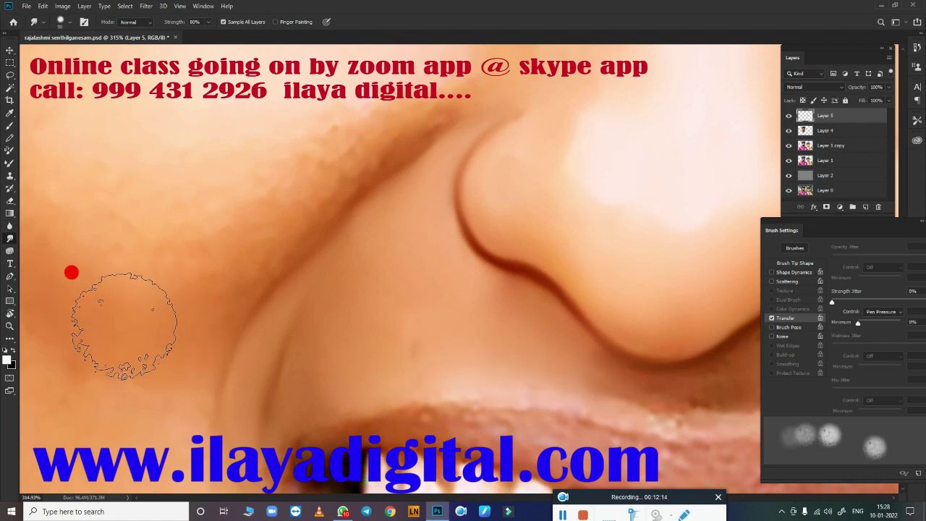
Step: Pan to the cheek beside the nose and shrink the Smudge brush for the nasolabial fold
{"action": "mouse_move", "coordinate": [429, 299]}
{"action": "left_mouse_down"}
{"action": "mouse_move", "coordinate": [509, 315]}
{"action": "mouse_move", "coordinate": [696, 296]}
{"action": "left_mouse_up"}
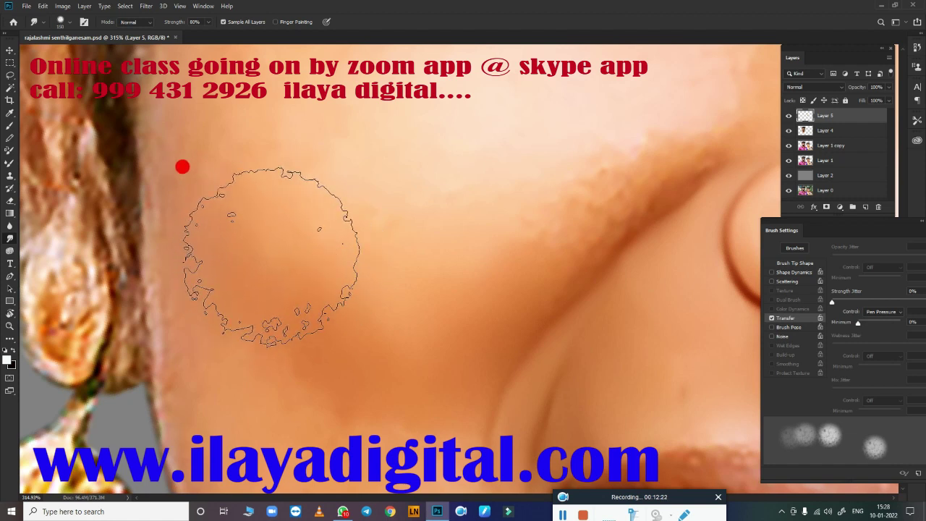
{"action": "key", "text": "bracketleft"}
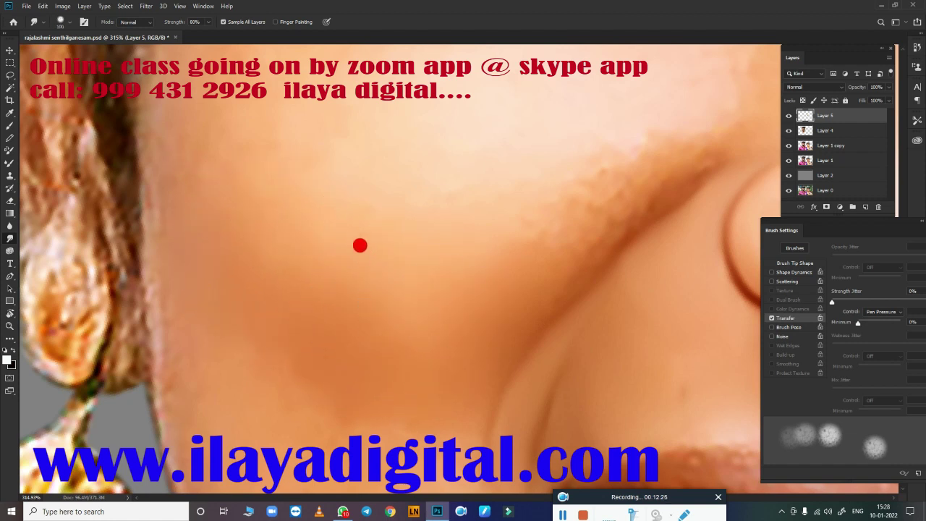
{"action": "key", "text": "bracketleft"}
{"action": "key", "text": "bracketleft"}
{"action": "key", "text": "bracketleft"}
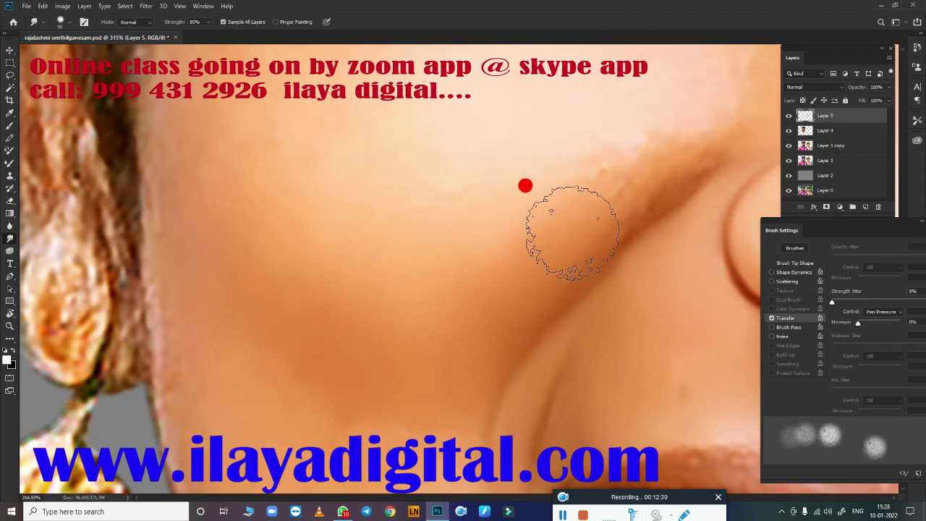
{"action": "key", "text": "bracketleft"}
{"action": "key", "text": "bracketleft"}
{"action": "key", "text": "bracketleft"}
{"action": "key", "text": "bracketleft"}
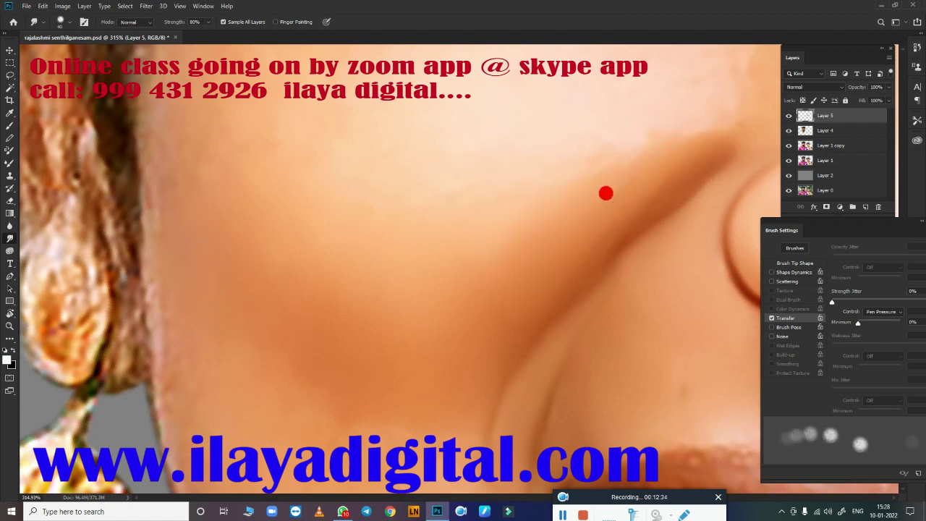
{"action": "key", "text": "bracketleft"}
{"action": "key", "text": "bracketleft"}
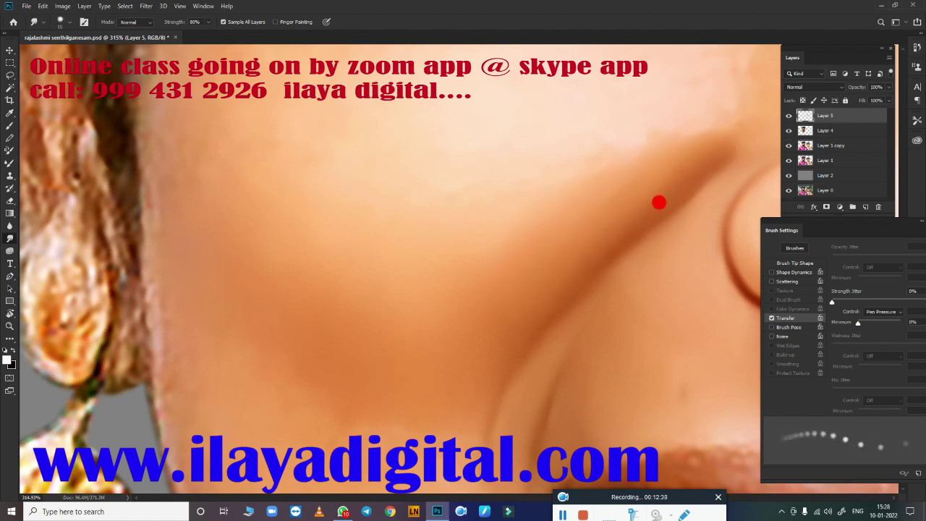
{"action": "key", "text": "bracketleft"}
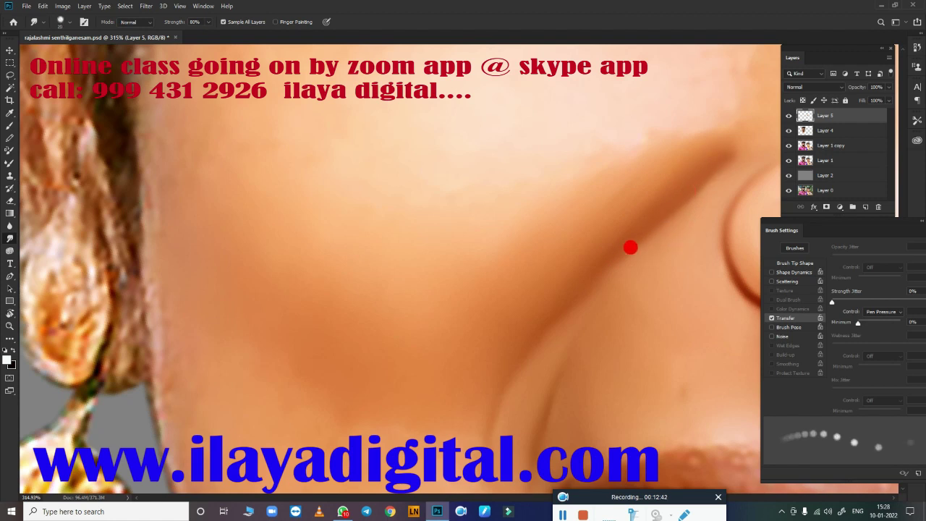
{"action": "key", "text": "bracketleft"}
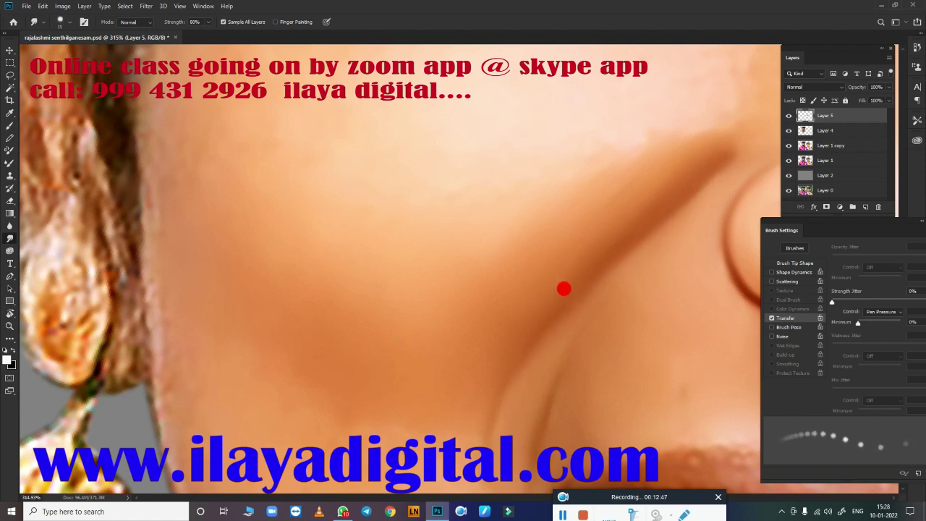
{"action": "scroll", "coordinate": [535, 297], "scroll_direction": "down", "scroll_amount": 5}
{"action": "scroll", "coordinate": [465, 312], "scroll_direction": "up", "scroll_amount": 2}
{"action": "scroll", "coordinate": [541, 347], "scroll_direction": "up", "scroll_amount": 1}
Step: Zoom in and smudge the hairline edge and the cheek below the eye smooth
{"action": "scroll", "coordinate": [422, 295], "scroll_direction": "up", "scroll_amount": 1}
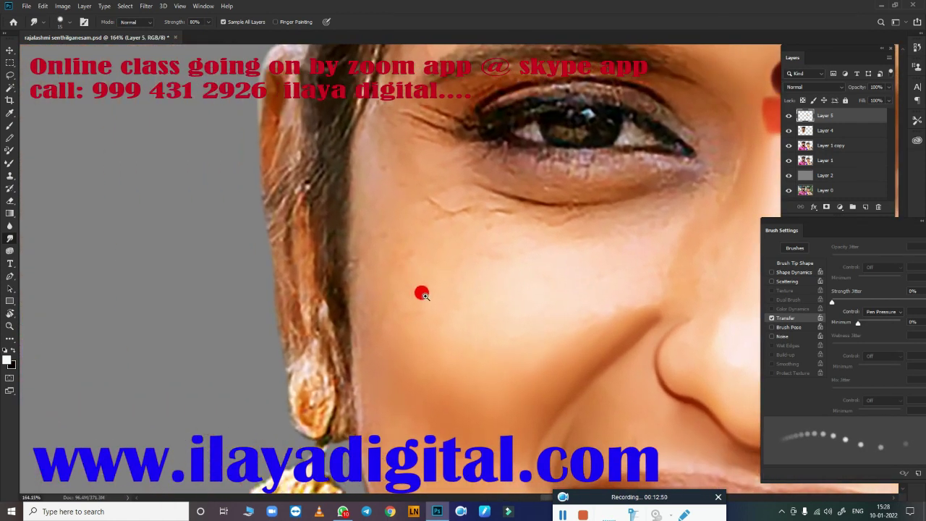
{"action": "scroll", "coordinate": [422, 294], "scroll_direction": "up", "scroll_amount": 1}
{"action": "key", "text": "bracketright"}
{"action": "key", "text": "bracketright"}
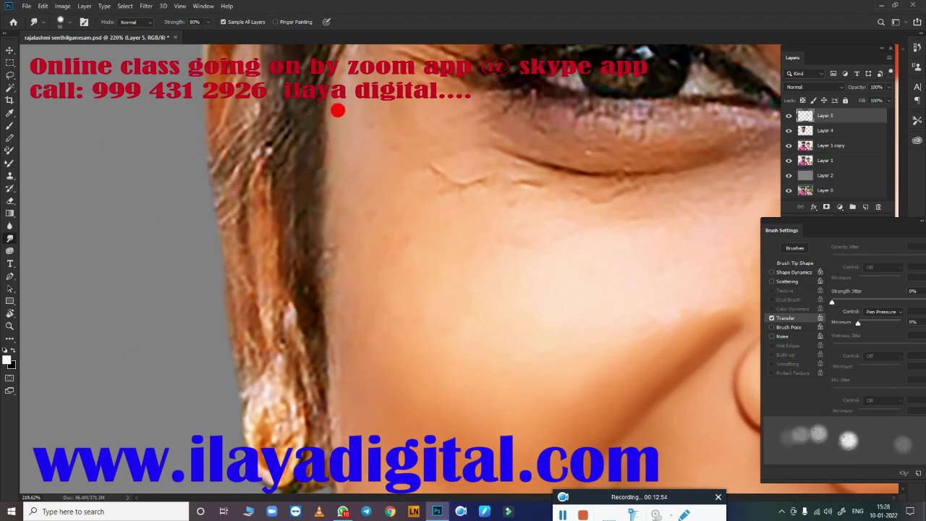
{"action": "mouse_move", "coordinate": [352, 118]}
{"action": "left_mouse_down"}
{"action": "mouse_move", "coordinate": [344, 187]}
{"action": "mouse_move", "coordinate": [351, 252]}
{"action": "mouse_move", "coordinate": [376, 193]}
{"action": "mouse_move", "coordinate": [376, 94]}
{"action": "left_mouse_up"}
{"action": "key", "text": "bracketright"}
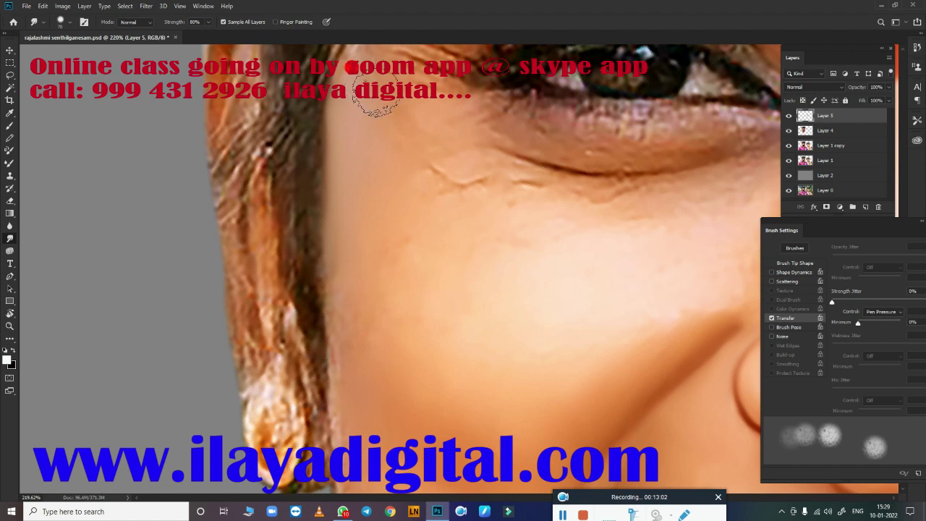
{"action": "left_click_drag", "start_coordinate": [403, 174], "coordinate": [427, 189]}
{"action": "left_click", "coordinate": [363, 261]}
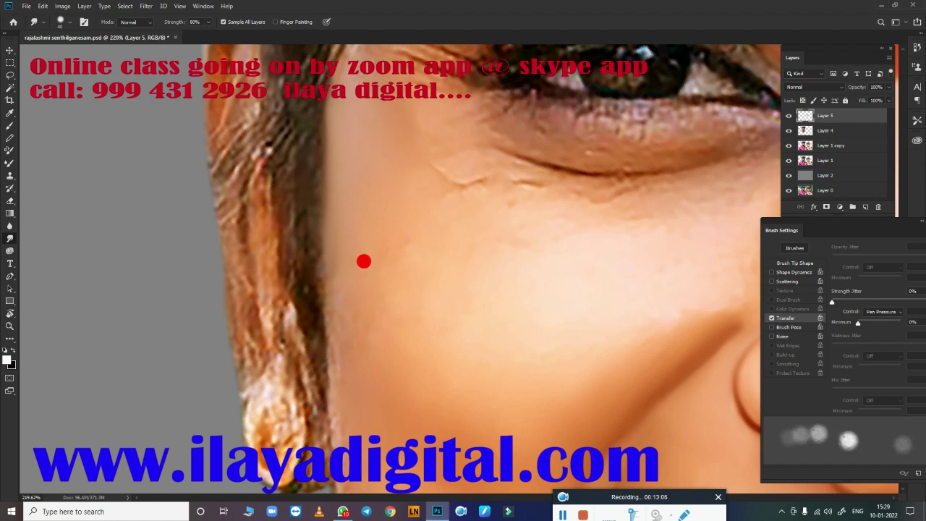
{"action": "mouse_move", "coordinate": [364, 261]}
{"action": "left_mouse_down"}
{"action": "mouse_move", "coordinate": [321, 246]}
{"action": "mouse_move", "coordinate": [335, 326]}
{"action": "mouse_move", "coordinate": [326, 256]}
{"action": "mouse_move", "coordinate": [436, 345]}
{"action": "mouse_move", "coordinate": [386, 306]}
{"action": "mouse_move", "coordinate": [409, 244]}
{"action": "mouse_move", "coordinate": [392, 241]}
{"action": "left_mouse_up"}
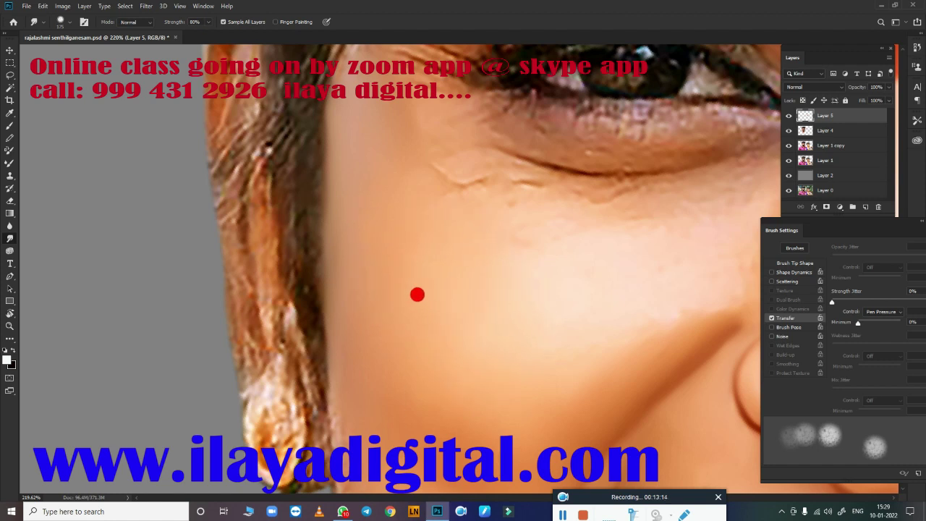
Step: Smudge the outer cheek and jawline skin smooth down toward the earring
{"action": "mouse_move", "coordinate": [417, 294]}
{"action": "left_mouse_down"}
{"action": "mouse_move", "coordinate": [515, 256]}
{"action": "mouse_move", "coordinate": [604, 242]}
{"action": "mouse_move", "coordinate": [693, 267]}
{"action": "mouse_move", "coordinate": [546, 304]}
{"action": "mouse_move", "coordinate": [453, 239]}
{"action": "left_mouse_up"}
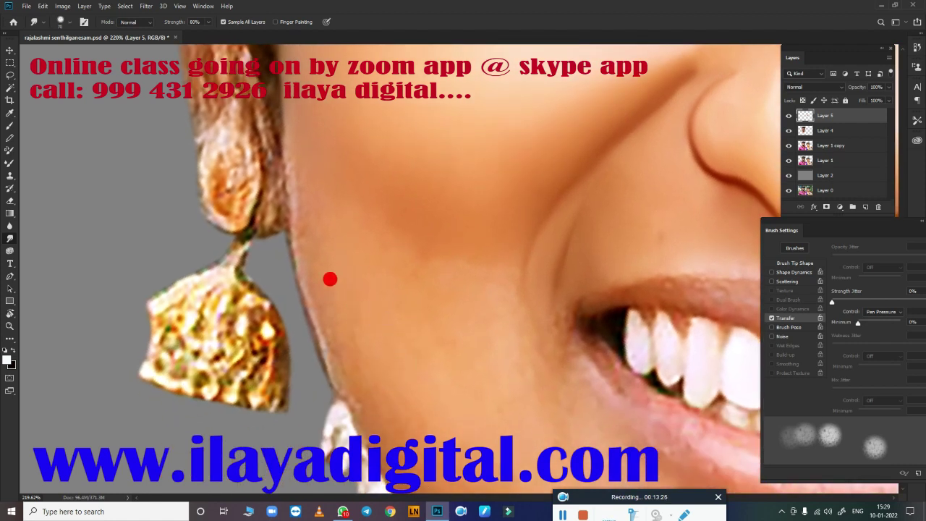
{"action": "mouse_move", "coordinate": [330, 279]}
{"action": "left_mouse_down"}
{"action": "mouse_move", "coordinate": [308, 291]}
{"action": "mouse_move", "coordinate": [287, 151]}
{"action": "left_mouse_up"}
{"action": "mouse_move", "coordinate": [420, 275]}
{"action": "left_mouse_down"}
{"action": "mouse_move", "coordinate": [333, 201]}
{"action": "mouse_move", "coordinate": [323, 205]}
{"action": "mouse_move", "coordinate": [428, 268]}
{"action": "mouse_move", "coordinate": [424, 256]}
{"action": "mouse_move", "coordinate": [493, 272]}
{"action": "mouse_move", "coordinate": [502, 249]}
{"action": "mouse_move", "coordinate": [465, 271]}
{"action": "mouse_move", "coordinate": [482, 301]}
{"action": "mouse_move", "coordinate": [464, 301]}
{"action": "mouse_move", "coordinate": [467, 321]}
{"action": "mouse_move", "coordinate": [407, 285]}
{"action": "mouse_move", "coordinate": [437, 290]}
{"action": "mouse_move", "coordinate": [370, 324]}
{"action": "left_mouse_up"}
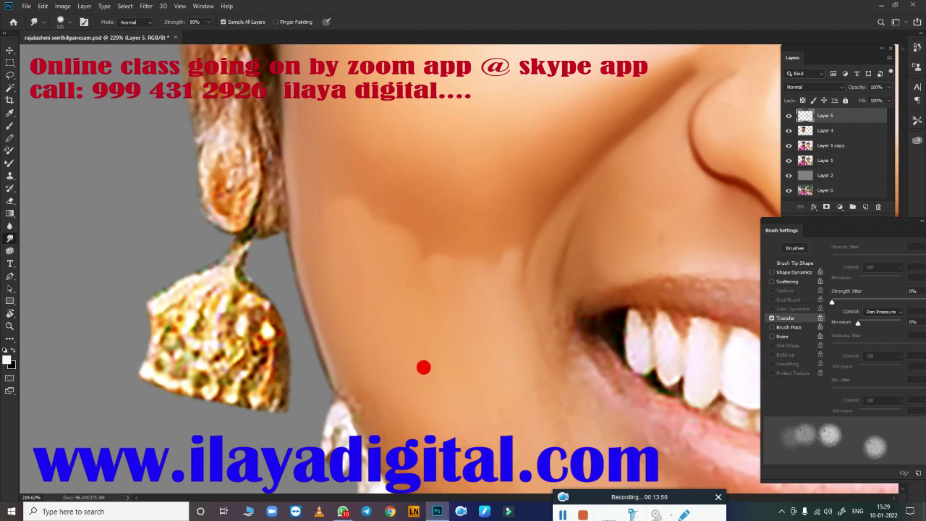
{"action": "mouse_move", "coordinate": [460, 442]}
{"action": "left_mouse_down"}
{"action": "mouse_move", "coordinate": [394, 288]}
{"action": "mouse_move", "coordinate": [325, 290]}
{"action": "mouse_move", "coordinate": [291, 217]}
{"action": "mouse_move", "coordinate": [369, 348]}
{"action": "left_mouse_up"}
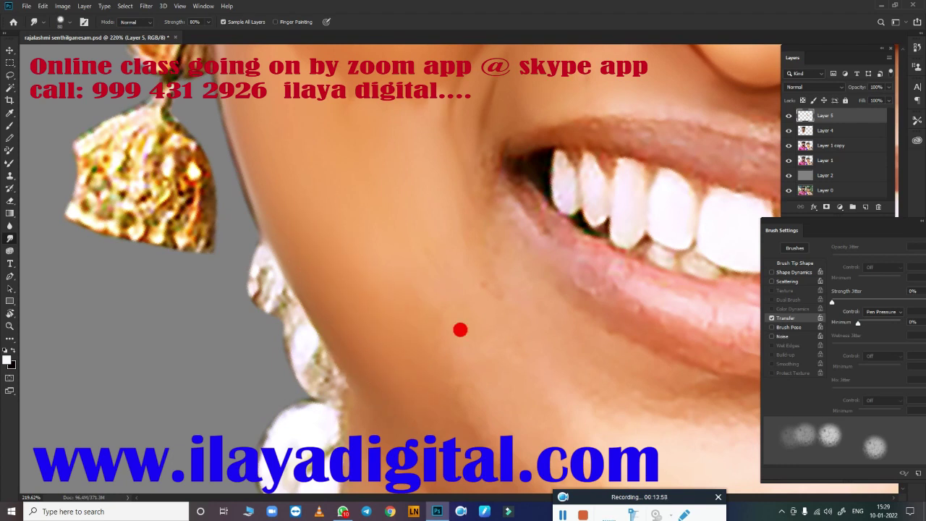
{"action": "scroll", "coordinate": [459, 326], "scroll_direction": "down", "scroll_amount": 5}
{"action": "scroll", "coordinate": [558, 367], "scroll_direction": "up", "scroll_amount": 3}
Step: Switch to the Mixer Brush and settle its size at about 175 for the cheek patch
{"action": "left_click_drag", "start_coordinate": [518, 377], "coordinate": [430, 399]}
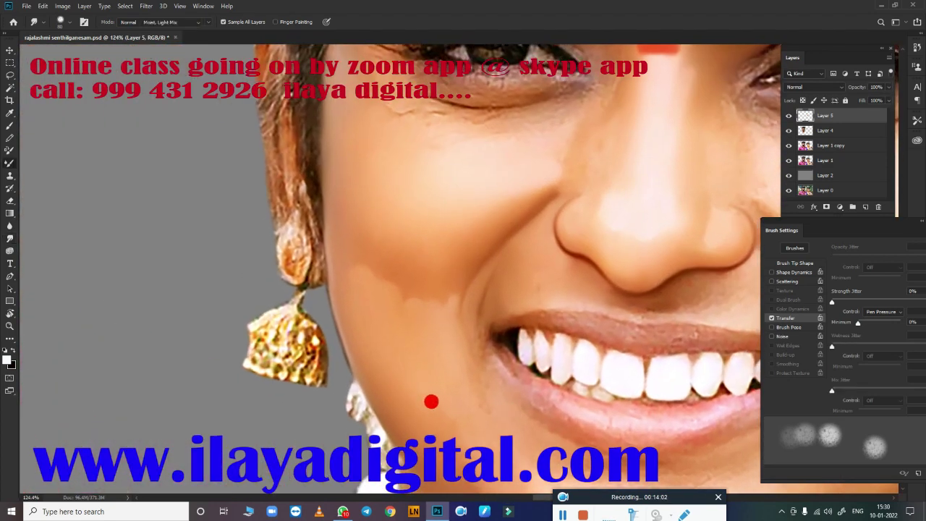
{"action": "key", "text": "b"}
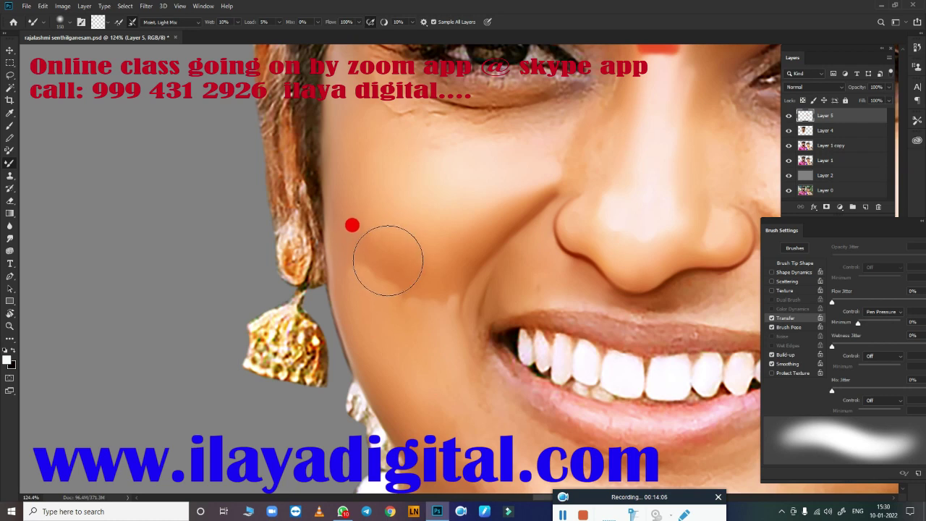
{"action": "key", "text": "bracketright"}
{"action": "key", "text": "bracketright"}
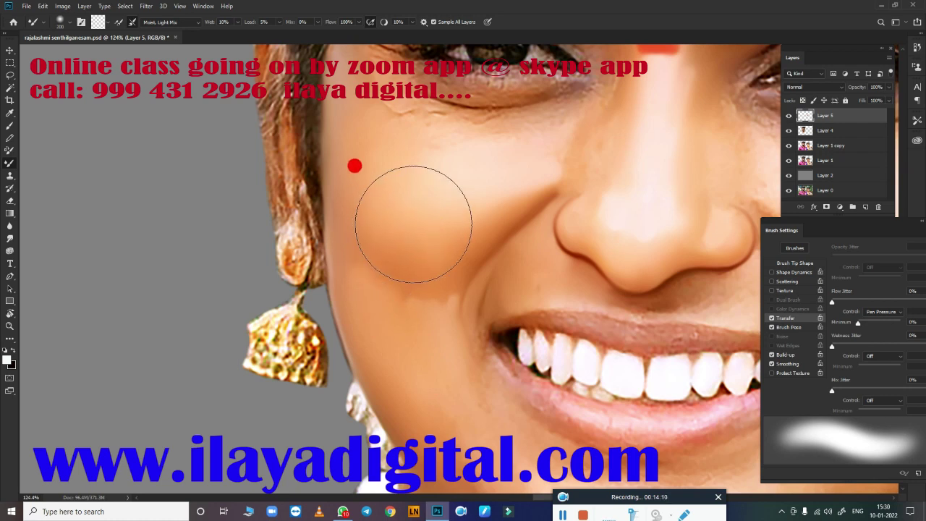
{"action": "key", "text": "bracketleft"}
{"action": "key", "text": "bracketleft"}
{"action": "key", "text": "bracketleft"}
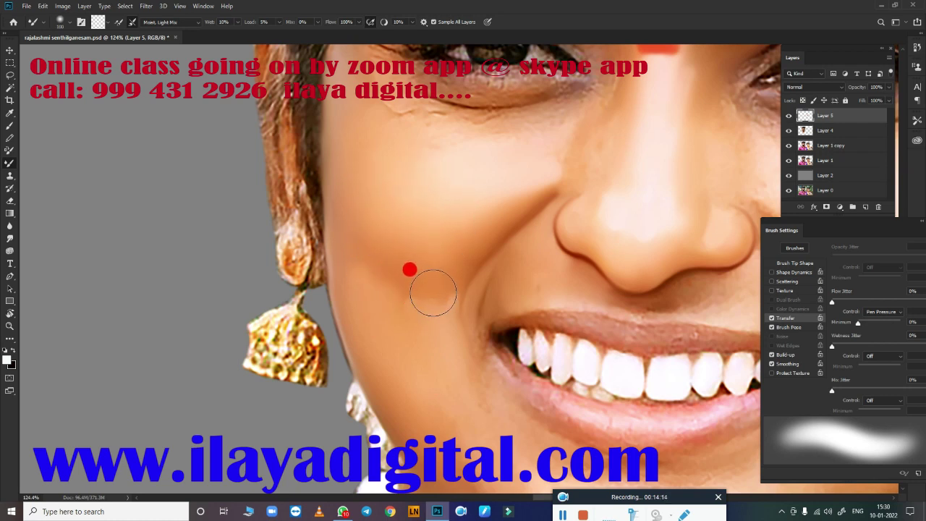
{"action": "key", "text": "bracketright"}
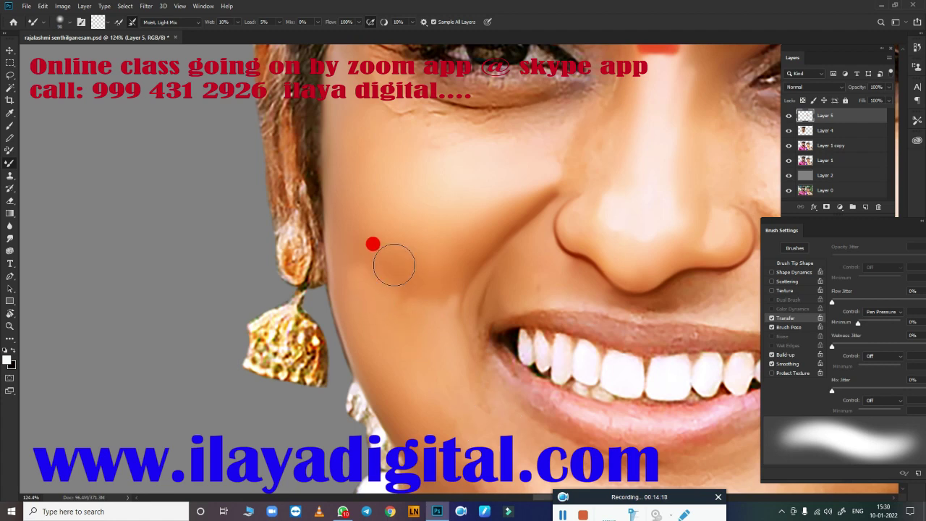
{"action": "key", "text": "bracketright"}
{"action": "key", "text": "bracketright"}
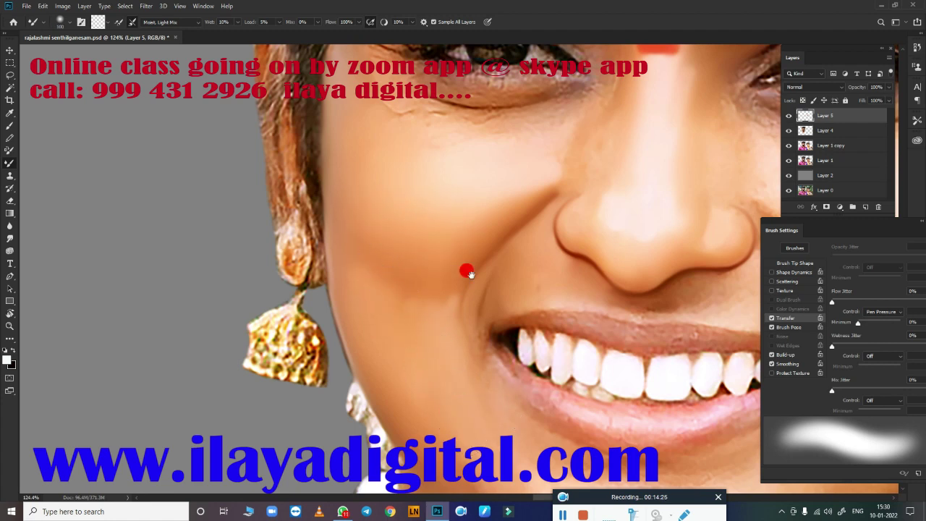
{"action": "scroll", "coordinate": [468, 273], "scroll_direction": "up", "scroll_amount": 5}
{"action": "scroll", "coordinate": [517, 295], "scroll_direction": "up", "scroll_amount": 2}
{"action": "scroll", "coordinate": [422, 254], "scroll_direction": "up", "scroll_amount": 2}
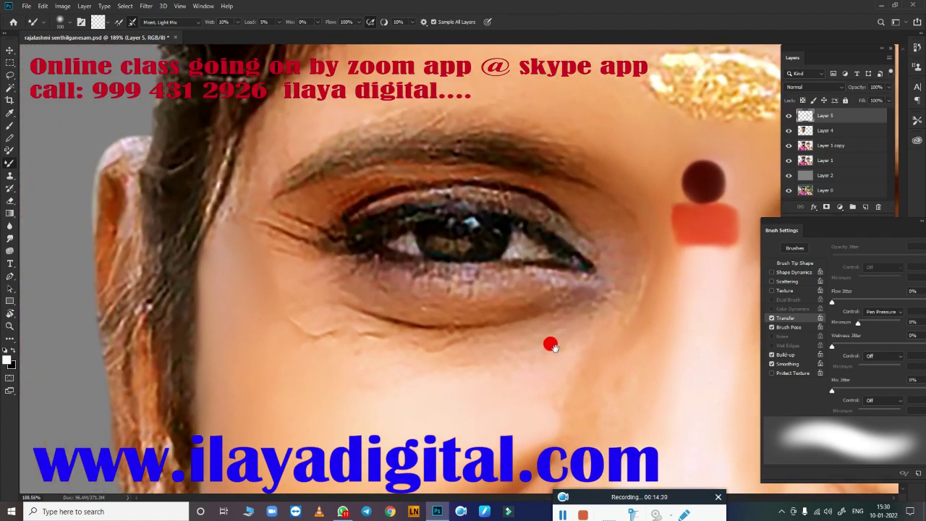
Step: Briefly tilt the canvas with Rotate View, zoom in, and return to the Smudge tool
{"action": "key", "text": "r"}
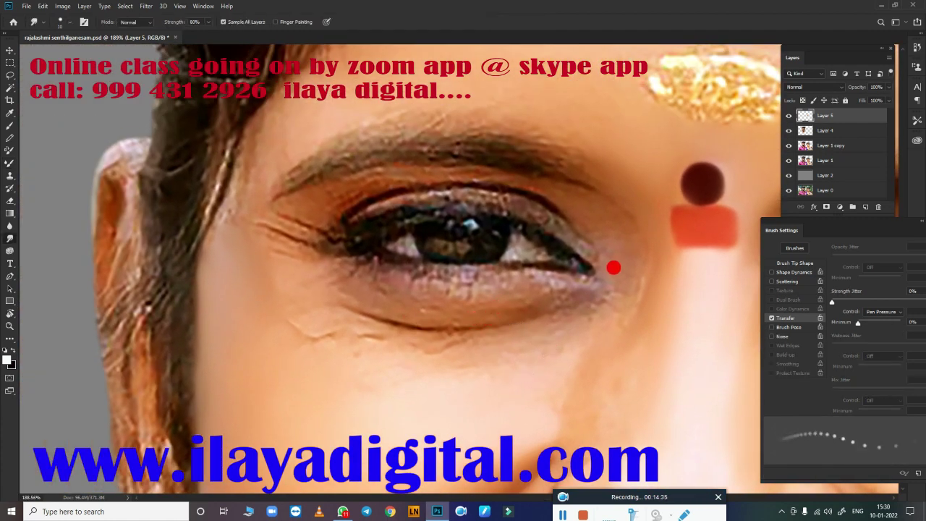
{"action": "key", "text": "r"}
{"action": "left_click_drag", "start_coordinate": [614, 268], "coordinate": [579, 248]}
{"action": "scroll", "coordinate": [610, 260], "scroll_direction": "up", "scroll_amount": 2}
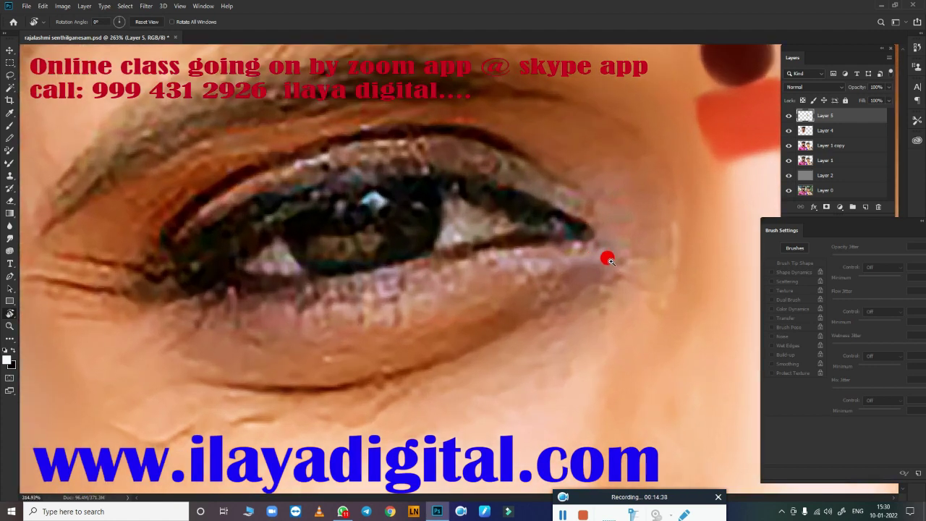
{"action": "scroll", "coordinate": [403, 309], "scroll_direction": "up", "scroll_amount": 1}
{"action": "key", "text": "r"}
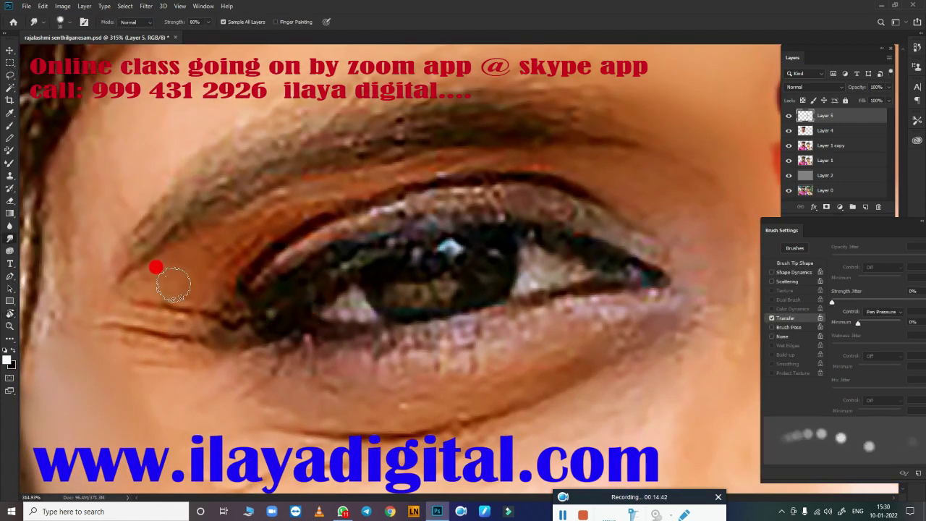
Step: Smudge the upper and lower eyelid creases and the skin around the eye corner smooth
{"action": "mouse_move", "coordinate": [196, 268]}
{"action": "left_mouse_down"}
{"action": "mouse_move", "coordinate": [169, 240]}
{"action": "mouse_move", "coordinate": [241, 198]}
{"action": "mouse_move", "coordinate": [408, 138]}
{"action": "mouse_move", "coordinate": [571, 138]}
{"action": "mouse_move", "coordinate": [430, 142]}
{"action": "left_mouse_up"}
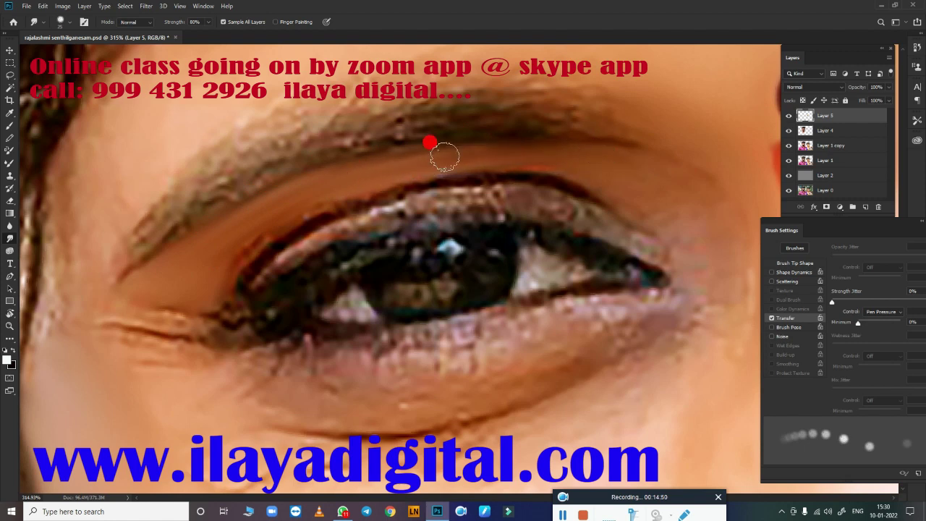
{"action": "mouse_move", "coordinate": [279, 243]}
{"action": "left_mouse_down"}
{"action": "mouse_move", "coordinate": [444, 150]}
{"action": "mouse_move", "coordinate": [576, 151]}
{"action": "mouse_move", "coordinate": [564, 167]}
{"action": "mouse_move", "coordinate": [646, 212]}
{"action": "mouse_move", "coordinate": [723, 223]}
{"action": "mouse_move", "coordinate": [498, 155]}
{"action": "mouse_move", "coordinate": [219, 280]}
{"action": "mouse_move", "coordinate": [265, 201]}
{"action": "mouse_move", "coordinate": [219, 231]}
{"action": "mouse_move", "coordinate": [350, 170]}
{"action": "mouse_move", "coordinate": [659, 182]}
{"action": "mouse_move", "coordinate": [92, 297]}
{"action": "left_mouse_up"}
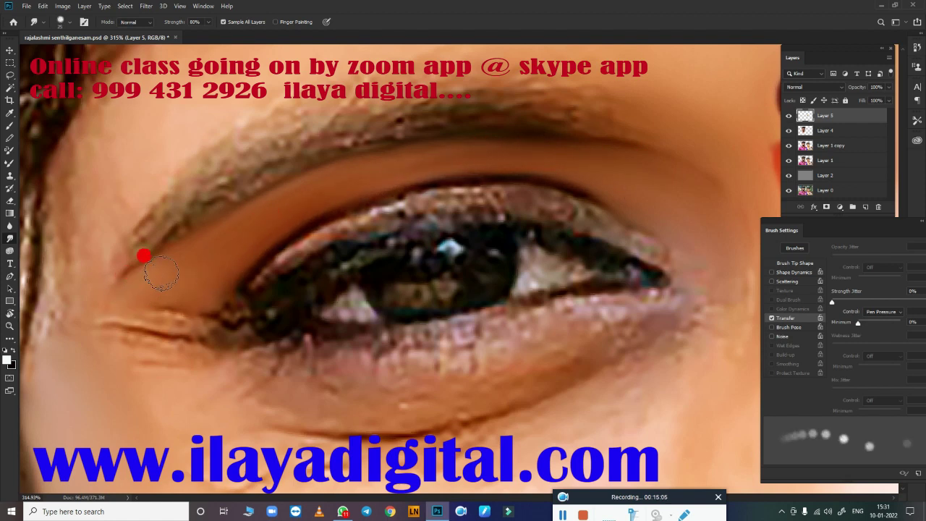
{"action": "mouse_move", "coordinate": [161, 273]}
{"action": "left_mouse_down"}
{"action": "mouse_move", "coordinate": [160, 322]}
{"action": "mouse_move", "coordinate": [194, 327]}
{"action": "left_mouse_up"}
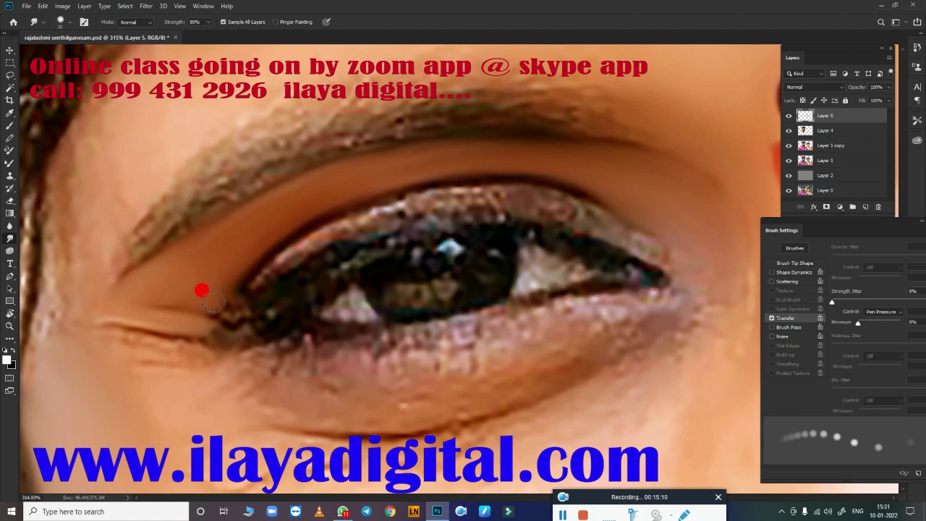
{"action": "mouse_move", "coordinate": [108, 340]}
{"action": "left_mouse_down"}
{"action": "mouse_move", "coordinate": [46, 233]}
{"action": "mouse_move", "coordinate": [46, 213]}
{"action": "mouse_move", "coordinate": [56, 258]}
{"action": "mouse_move", "coordinate": [36, 237]}
{"action": "mouse_move", "coordinate": [41, 209]}
{"action": "mouse_move", "coordinate": [325, 298]}
{"action": "mouse_move", "coordinate": [264, 372]}
{"action": "mouse_move", "coordinate": [298, 262]}
{"action": "left_mouse_up"}
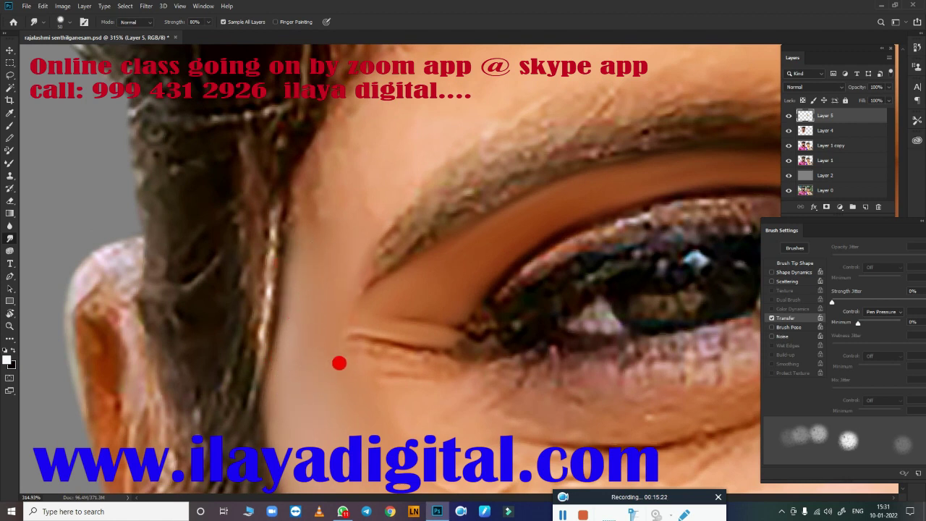
{"action": "mouse_move", "coordinate": [339, 364]}
{"action": "left_mouse_down"}
{"action": "mouse_move", "coordinate": [321, 286]}
{"action": "mouse_move", "coordinate": [339, 269]}
{"action": "mouse_move", "coordinate": [304, 269]}
{"action": "mouse_move", "coordinate": [363, 266]}
{"action": "mouse_move", "coordinate": [292, 234]}
{"action": "mouse_move", "coordinate": [316, 263]}
{"action": "mouse_move", "coordinate": [338, 258]}
{"action": "mouse_move", "coordinate": [348, 237]}
{"action": "left_mouse_up"}
Step: Blend the creases at the inner eye corner down into the under-eye skin
{"action": "mouse_move", "coordinate": [404, 217]}
{"action": "left_mouse_down"}
{"action": "mouse_move", "coordinate": [300, 207]}
{"action": "mouse_move", "coordinate": [341, 176]}
{"action": "mouse_move", "coordinate": [357, 201]}
{"action": "left_mouse_up"}
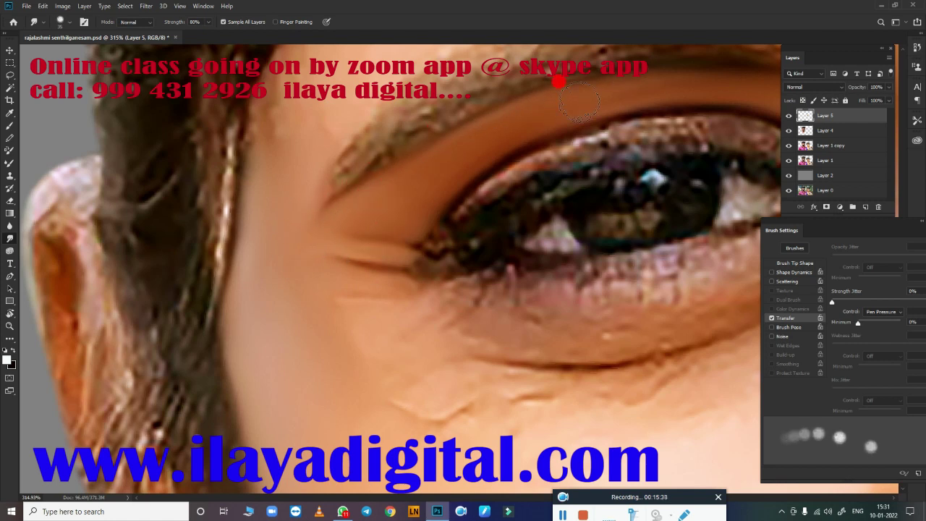
{"action": "mouse_move", "coordinate": [321, 279]}
{"action": "left_mouse_down"}
{"action": "mouse_move", "coordinate": [299, 267]}
{"action": "mouse_move", "coordinate": [271, 185]}
{"action": "left_mouse_up"}
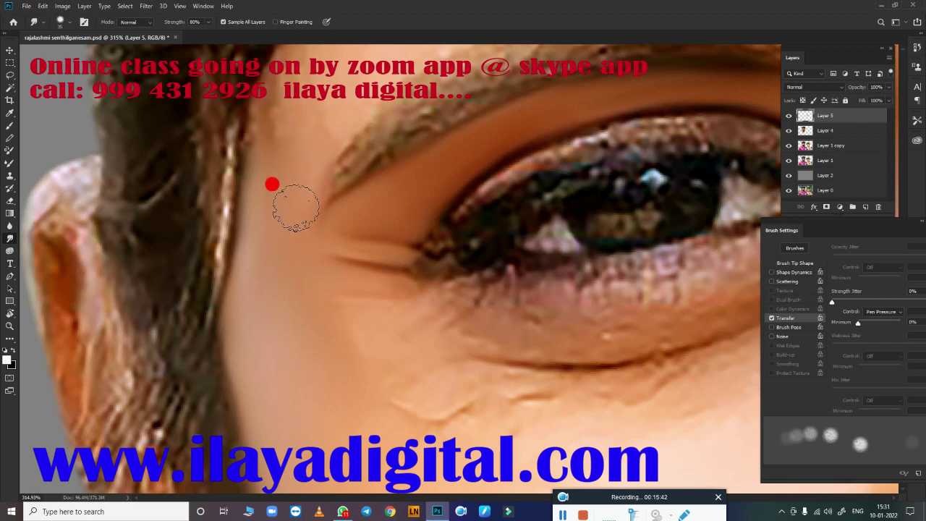
{"action": "mouse_move", "coordinate": [341, 302]}
{"action": "left_mouse_down"}
{"action": "mouse_move", "coordinate": [306, 257]}
{"action": "mouse_move", "coordinate": [411, 263]}
{"action": "mouse_move", "coordinate": [393, 238]}
{"action": "left_mouse_up"}
{"action": "mouse_move", "coordinate": [346, 306]}
{"action": "left_mouse_down"}
{"action": "mouse_move", "coordinate": [339, 314]}
{"action": "mouse_move", "coordinate": [331, 301]}
{"action": "mouse_move", "coordinate": [412, 301]}
{"action": "mouse_move", "coordinate": [388, 308]}
{"action": "mouse_move", "coordinate": [412, 369]}
{"action": "mouse_move", "coordinate": [437, 371]}
{"action": "mouse_move", "coordinate": [408, 411]}
{"action": "left_mouse_up"}
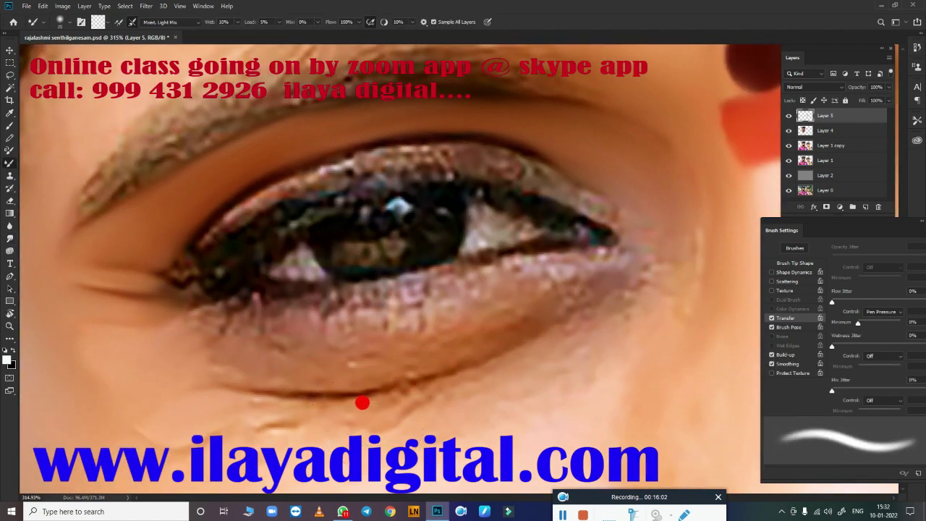
Step: Switch to a soft round 15 px tip and blend the lower eyelid and under-eye skin
{"action": "left_click_drag", "start_coordinate": [363, 401], "coordinate": [260, 395]}
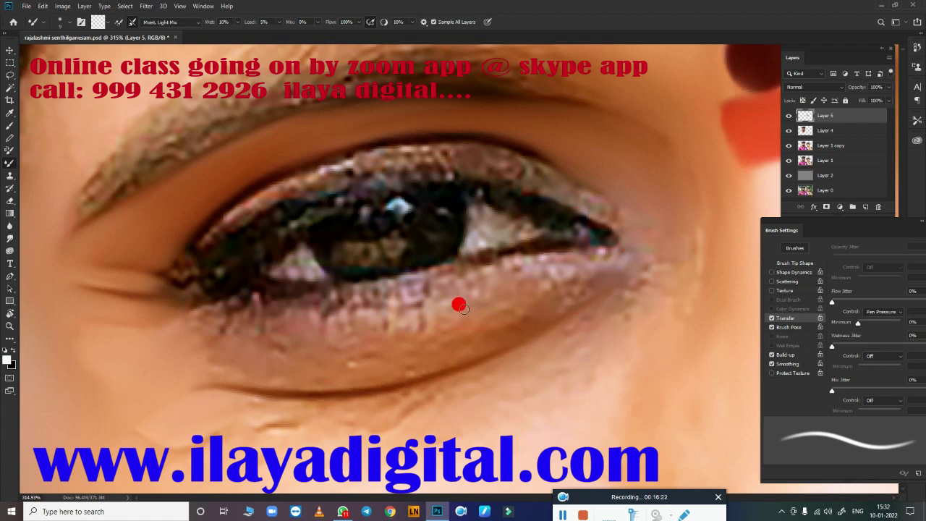
{"action": "left_click", "coordinate": [805, 264]}
{"action": "key", "text": "bracketright"}
{"action": "key", "text": "bracketright"}
{"action": "key", "text": "bracketright"}
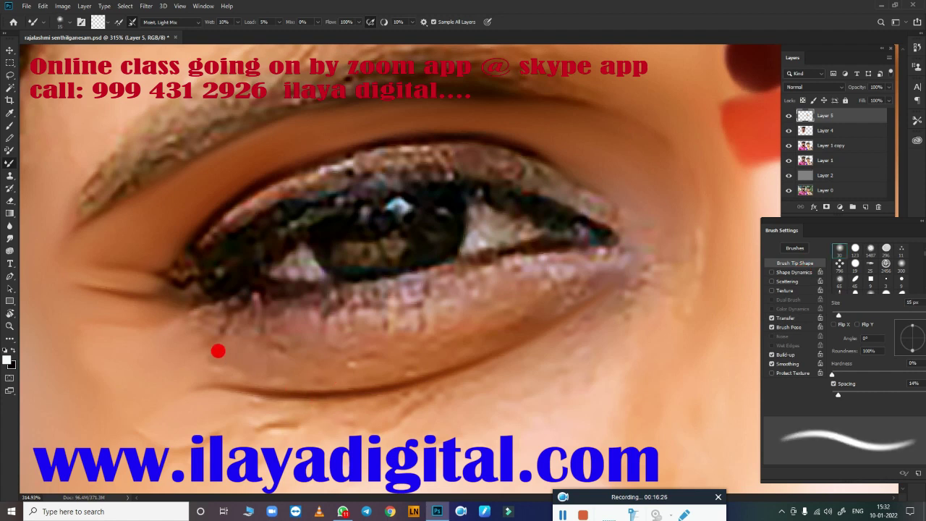
{"action": "key", "text": "comma"}
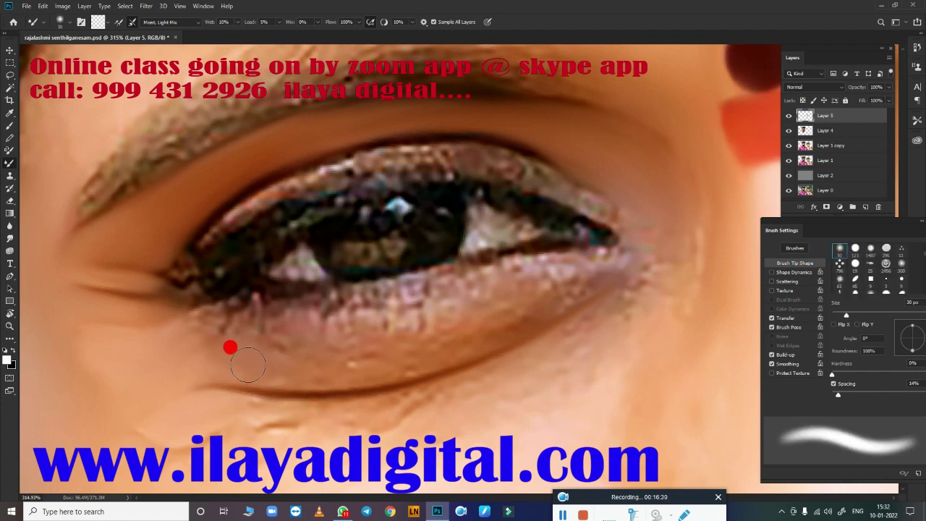
{"action": "key", "text": "comma"}
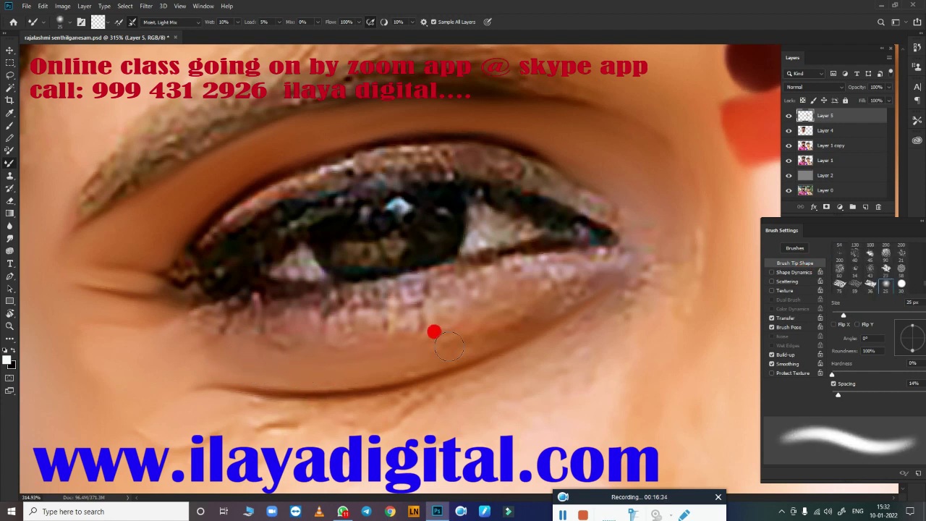
{"action": "key", "text": "comma"}
{"action": "key", "text": "comma"}
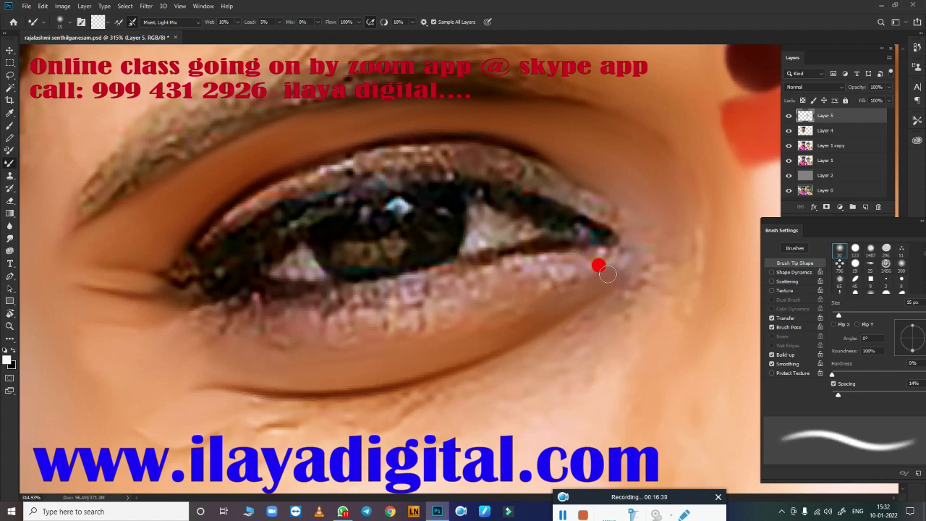
{"action": "key", "text": "bracketright"}
{"action": "key", "text": "bracketleft"}
{"action": "left_click_drag", "start_coordinate": [252, 404], "coordinate": [360, 405]}
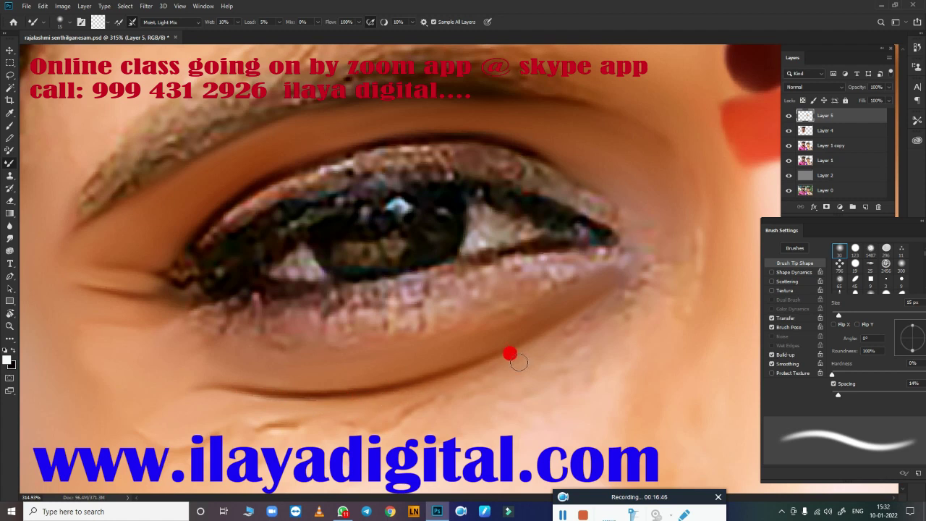
{"action": "mouse_move", "coordinate": [611, 318]}
{"action": "left_mouse_down"}
{"action": "mouse_move", "coordinate": [577, 314]}
{"action": "mouse_move", "coordinate": [614, 285]}
{"action": "mouse_move", "coordinate": [423, 367]}
{"action": "left_mouse_up"}
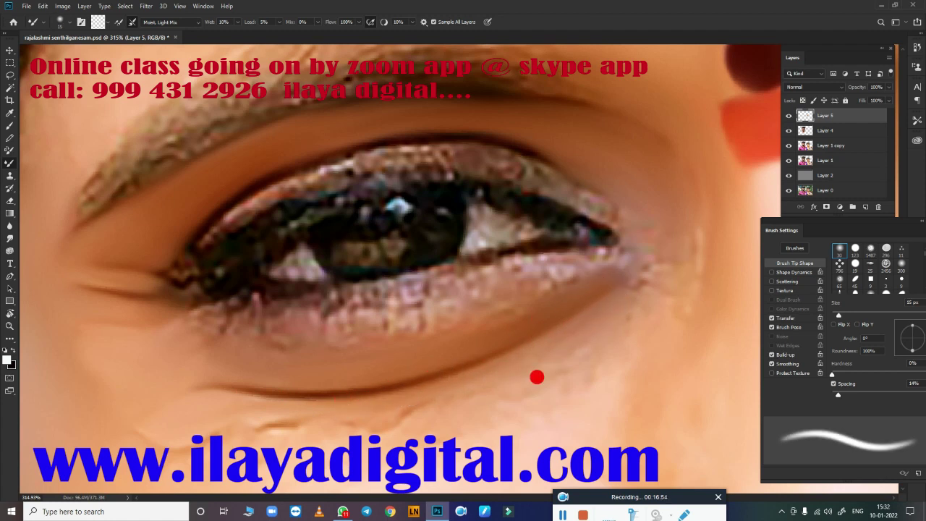
Step: Zoom in and blend the outer eye corner and upper eyelid with a 15–20 px mixer brush
{"action": "scroll", "coordinate": [445, 249], "scroll_direction": "up", "scroll_amount": 2}
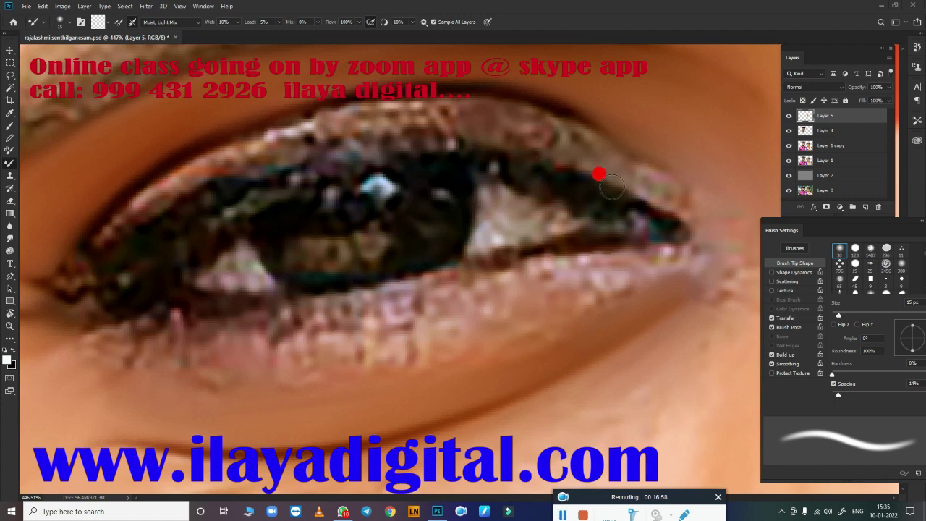
{"action": "mouse_move", "coordinate": [637, 169]}
{"action": "left_mouse_down"}
{"action": "mouse_move", "coordinate": [657, 180]}
{"action": "mouse_move", "coordinate": [643, 183]}
{"action": "left_mouse_up"}
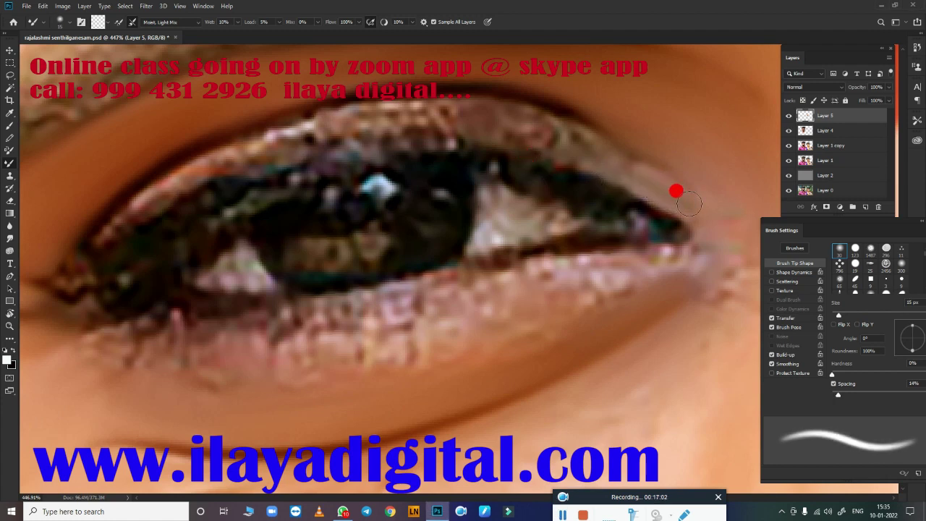
{"action": "left_click_drag", "start_coordinate": [689, 204], "coordinate": [684, 197]}
{"action": "key", "text": "bracketleft"}
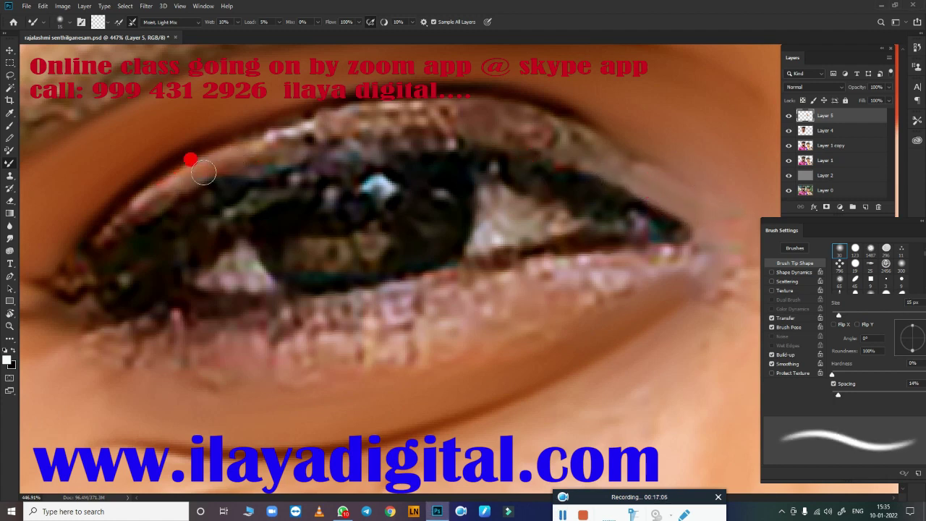
{"action": "mouse_move", "coordinate": [298, 129]}
{"action": "left_mouse_down"}
{"action": "mouse_move", "coordinate": [441, 109]}
{"action": "mouse_move", "coordinate": [536, 130]}
{"action": "left_mouse_up"}
{"action": "key", "text": "bracketright"}
{"action": "key", "text": "bracketleft"}
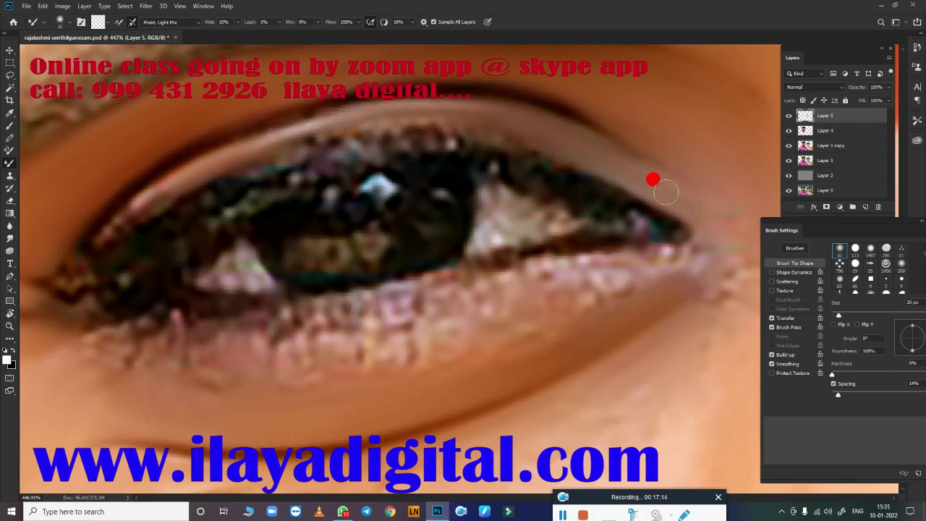
{"action": "left_click_drag", "start_coordinate": [653, 180], "coordinate": [640, 167]}
Step: At 10–15 px, smooth and darken the upper lid crease and upper lash line
{"action": "key", "text": "bracketleft"}
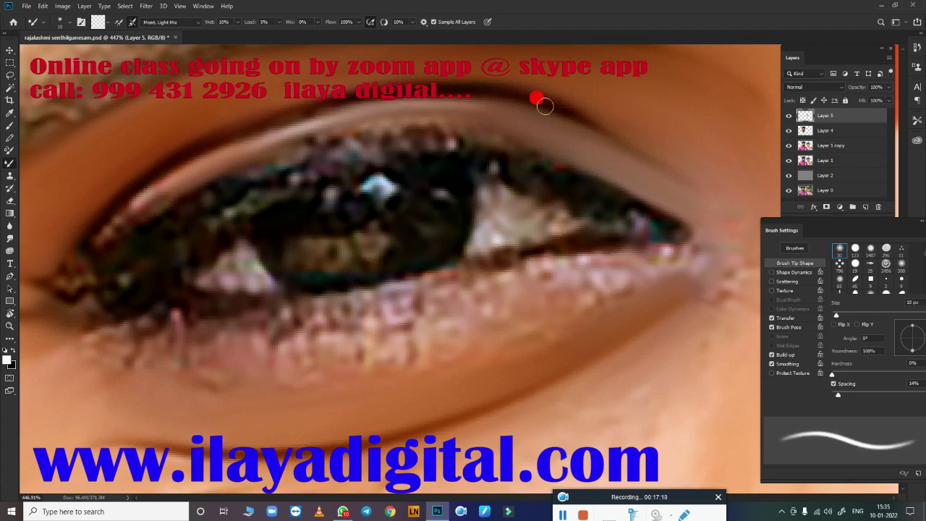
{"action": "mouse_move", "coordinate": [520, 94]}
{"action": "left_mouse_down"}
{"action": "mouse_move", "coordinate": [613, 124]}
{"action": "mouse_move", "coordinate": [684, 173]}
{"action": "left_mouse_up"}
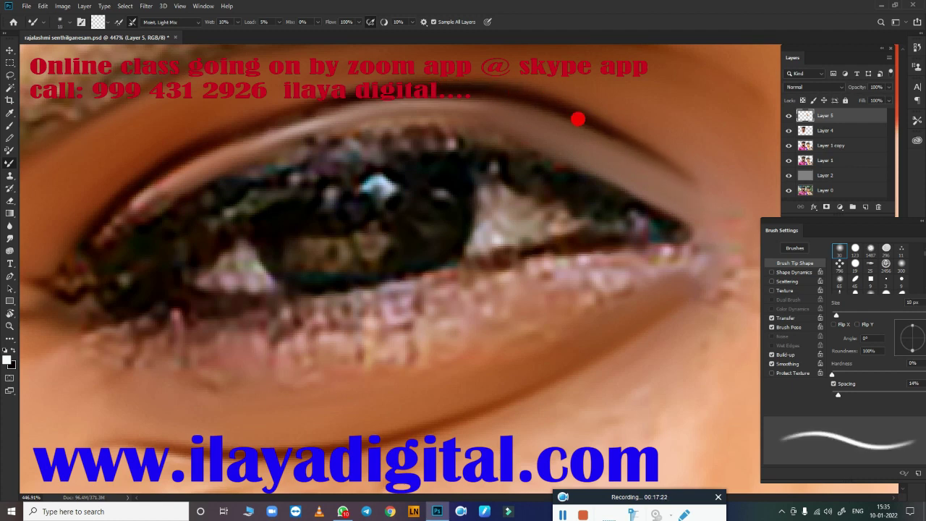
{"action": "left_click_drag", "start_coordinate": [608, 129], "coordinate": [611, 127]}
{"action": "key", "text": "bracketright"}
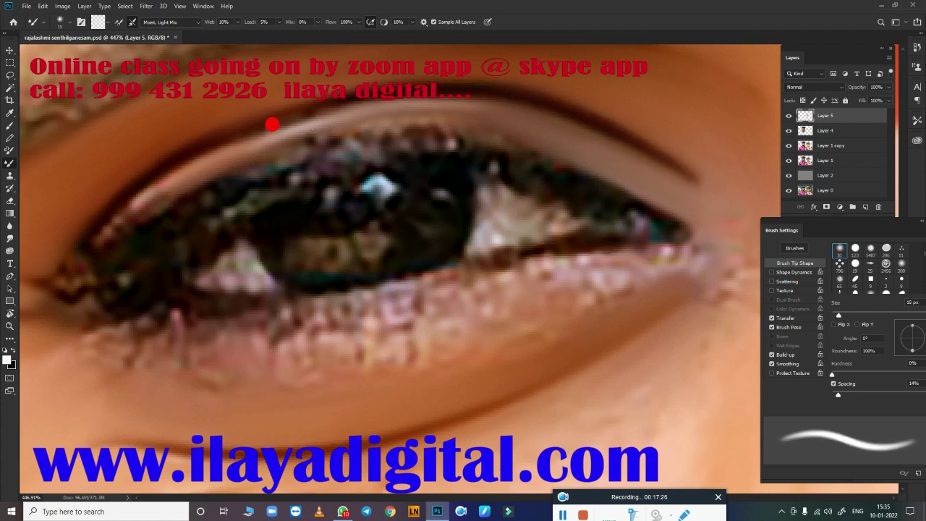
{"action": "mouse_move", "coordinate": [182, 190]}
{"action": "left_mouse_down"}
{"action": "mouse_move", "coordinate": [559, 153]}
{"action": "mouse_move", "coordinate": [501, 112]}
{"action": "mouse_move", "coordinate": [527, 128]}
{"action": "mouse_move", "coordinate": [206, 158]}
{"action": "left_mouse_up"}
{"action": "key", "text": "bracketright"}
{"action": "left_click_drag", "start_coordinate": [363, 307], "coordinate": [479, 327]}
Step: Blend the upper eyelid crease at 10–15 px and bring up the mixer blend presets list
{"action": "mouse_move", "coordinate": [112, 296]}
{"action": "left_mouse_down"}
{"action": "mouse_move", "coordinate": [202, 272]}
{"action": "mouse_move", "coordinate": [341, 147]}
{"action": "left_mouse_up"}
{"action": "key", "text": "bracketleft"}
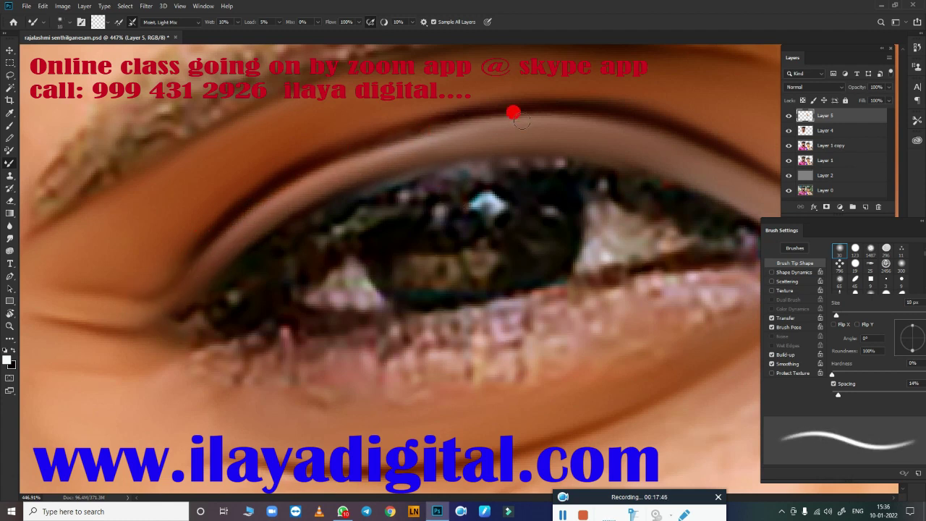
{"action": "key", "text": "bracketright"}
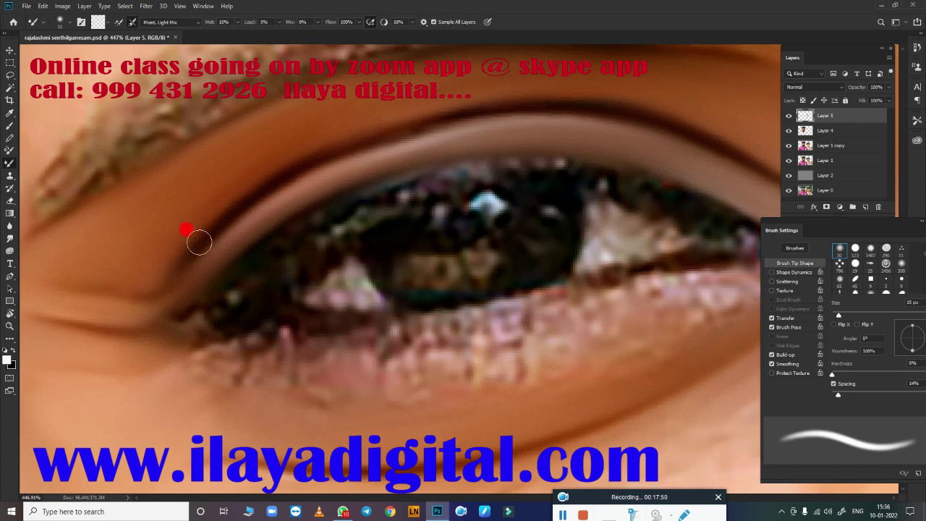
{"action": "key", "text": "bracketleft"}
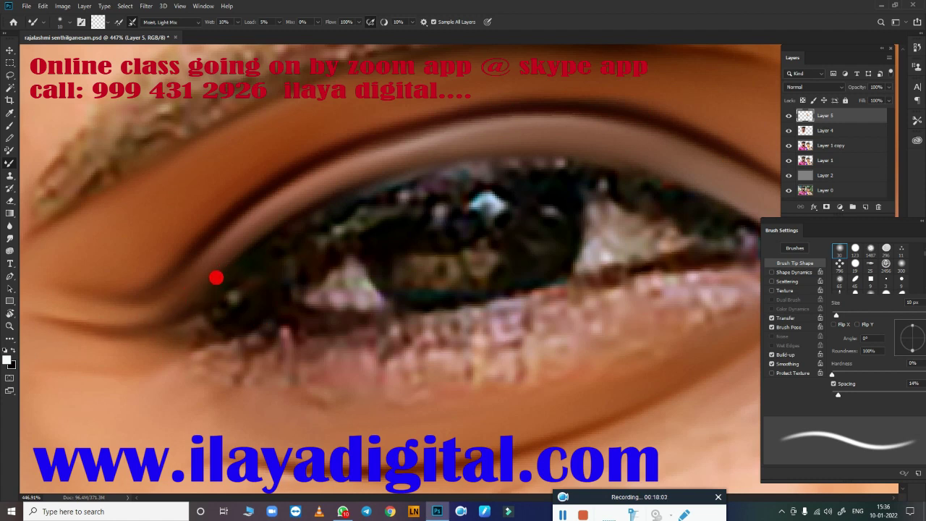
{"action": "scroll", "coordinate": [370, 335], "scroll_direction": "down", "scroll_amount": 3}
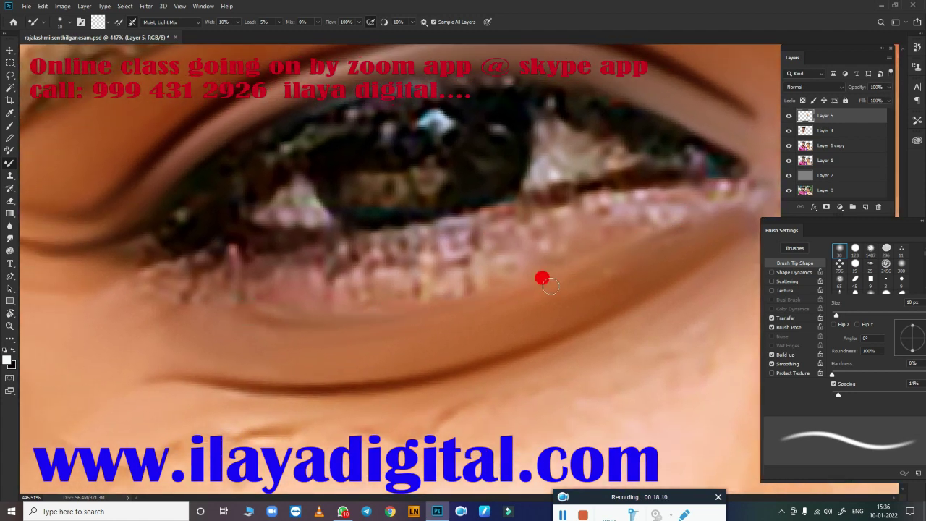
{"action": "left_click", "coordinate": [198, 22]}
Step: Choose the Very Wet, Light Mix blend preset and move the view along the lower lid
{"action": "left_click", "coordinate": [178, 137]}
{"action": "scroll", "coordinate": [325, 268], "scroll_direction": "up", "scroll_amount": 3}
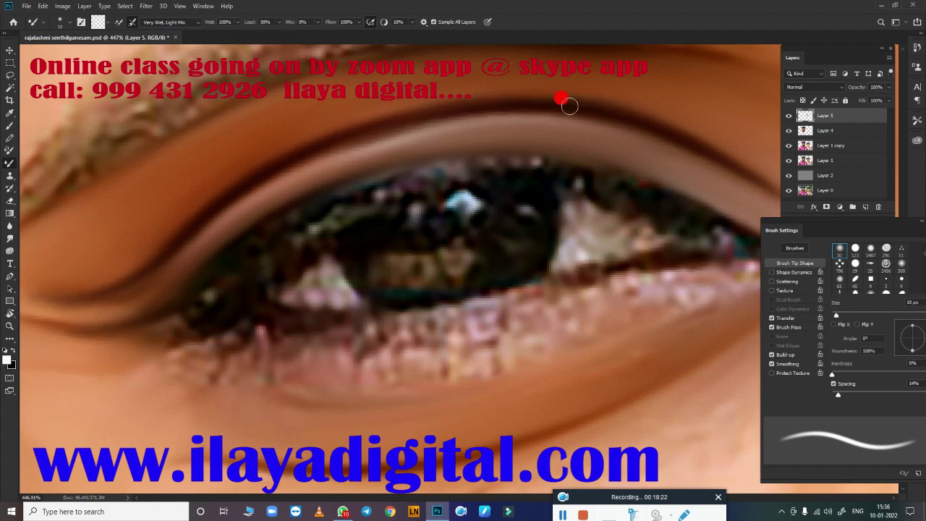
{"action": "left_click_drag", "start_coordinate": [623, 173], "coordinate": [449, 210]}
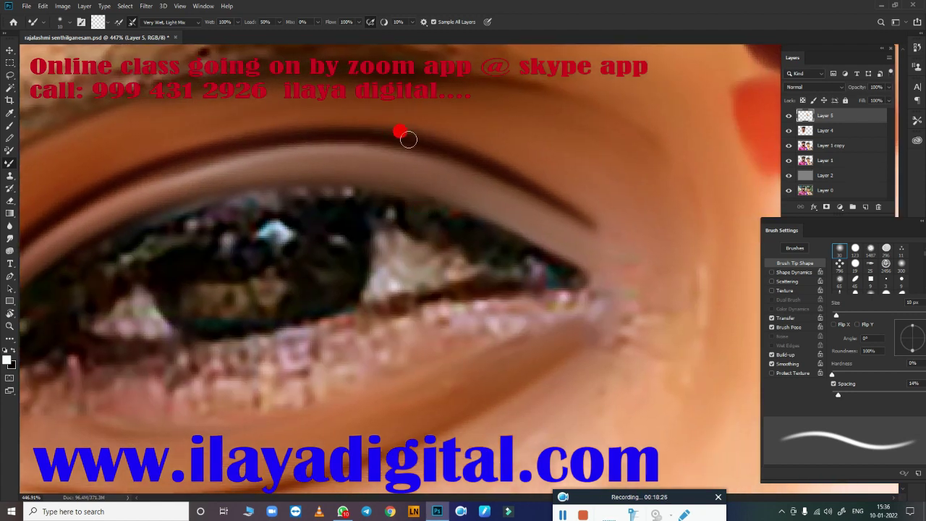
{"action": "scroll", "coordinate": [611, 210], "scroll_direction": "down", "scroll_amount": 5}
{"action": "scroll", "coordinate": [611, 210], "scroll_direction": "left", "scroll_amount": 5}
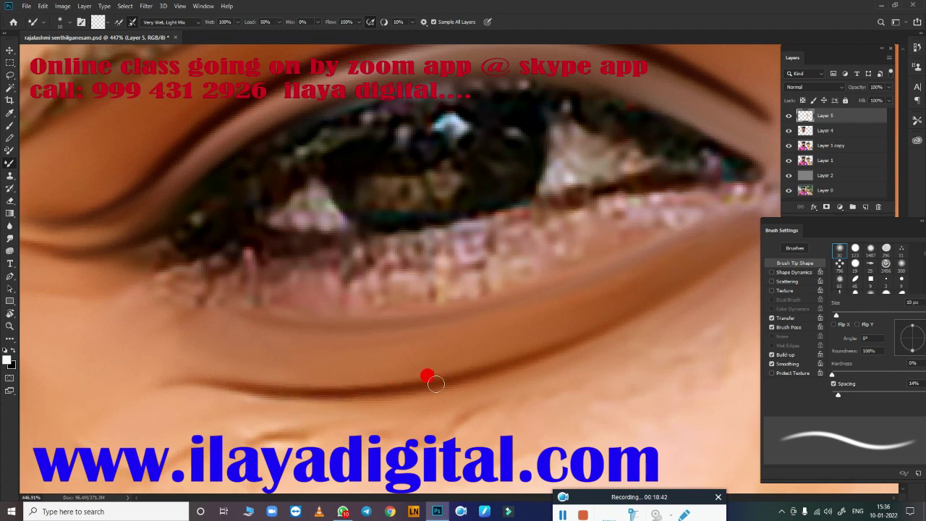
{"action": "left_click_drag", "start_coordinate": [543, 371], "coordinate": [405, 382]}
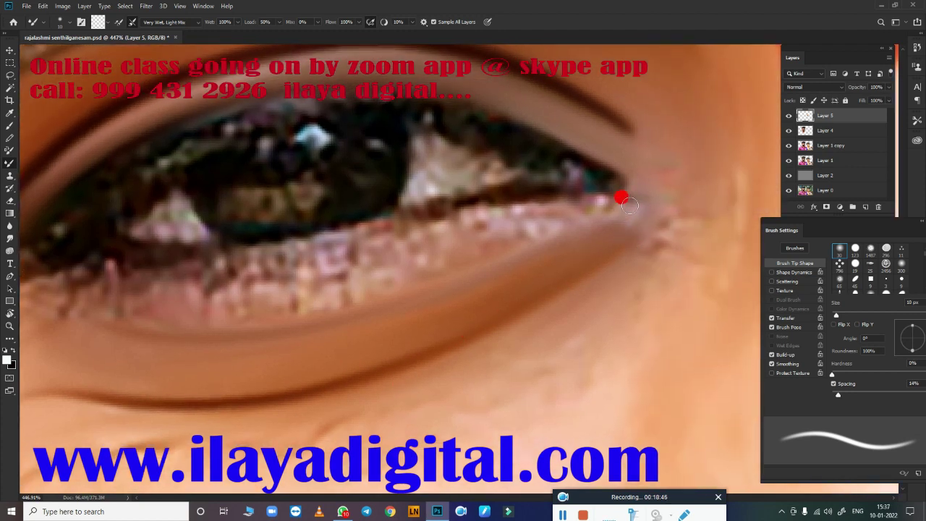
{"action": "scroll", "coordinate": [656, 237], "scroll_direction": "down", "scroll_amount": 3}
Step: Enlarge the mixer brush in steps to 50 px
{"action": "key", "text": "bracketright"}
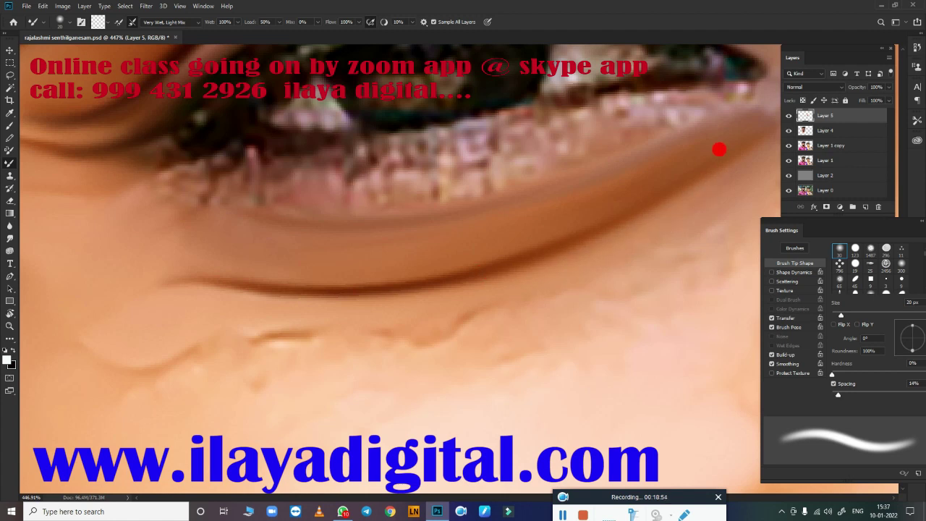
{"action": "key", "text": "bracketright"}
{"action": "key", "text": "bracketright"}
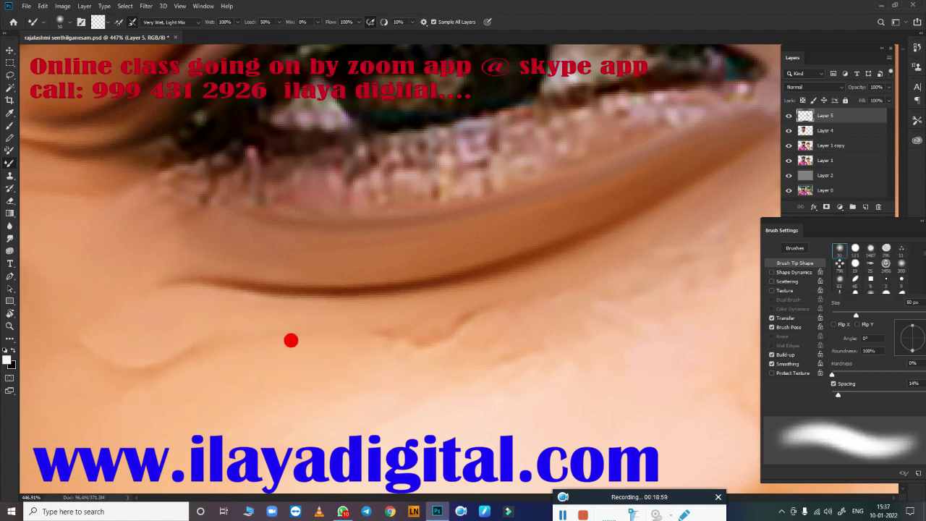
{"action": "key", "text": "bracketright"}
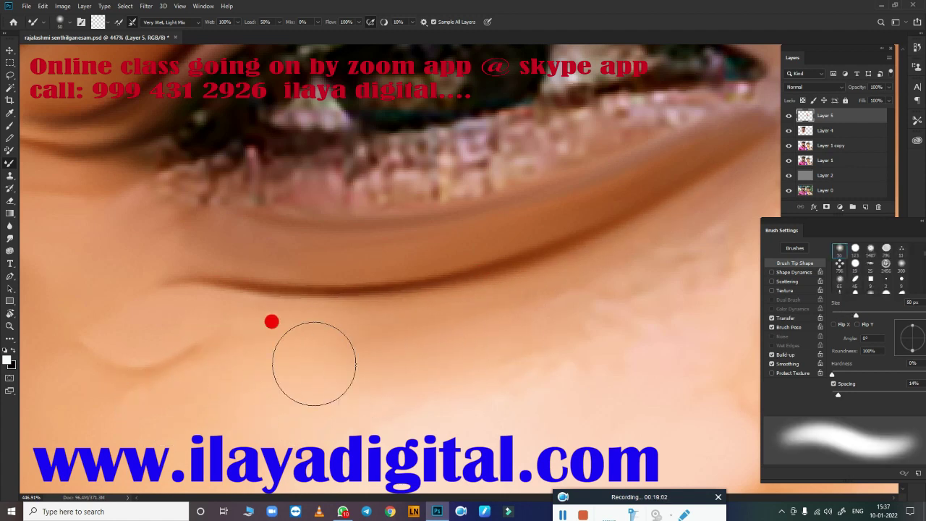
Step: Adjust the mixer brush between 40 and 90 px, settling at 80 px for the cheek
{"action": "scroll", "coordinate": [592, 287], "scroll_direction": "down", "scroll_amount": 4}
{"action": "scroll", "coordinate": [420, 310], "scroll_direction": "up", "scroll_amount": 2}
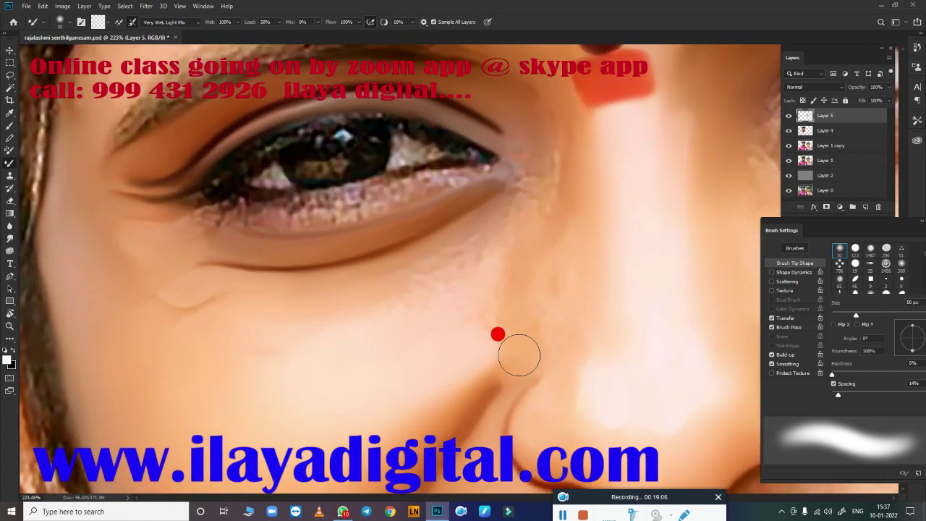
{"action": "key", "text": "bracketright"}
{"action": "key", "text": "bracketright"}
{"action": "key", "text": "bracketright"}
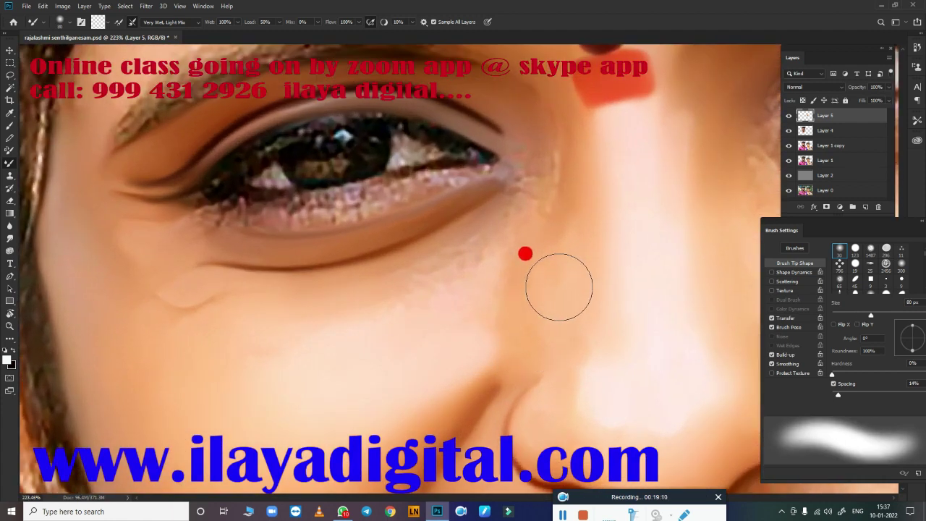
{"action": "key", "text": "bracketleft"}
{"action": "key", "text": "bracketleft"}
{"action": "key", "text": "bracketleft"}
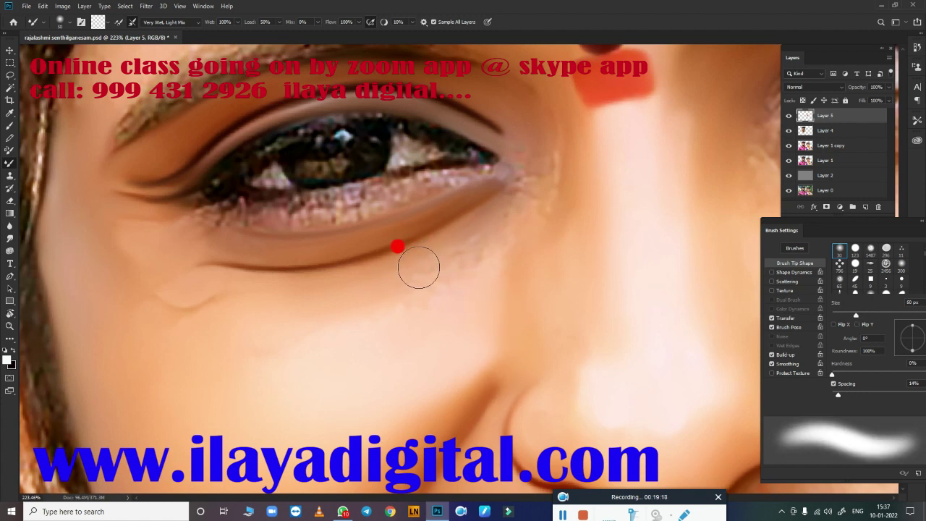
{"action": "key", "text": "bracketleft"}
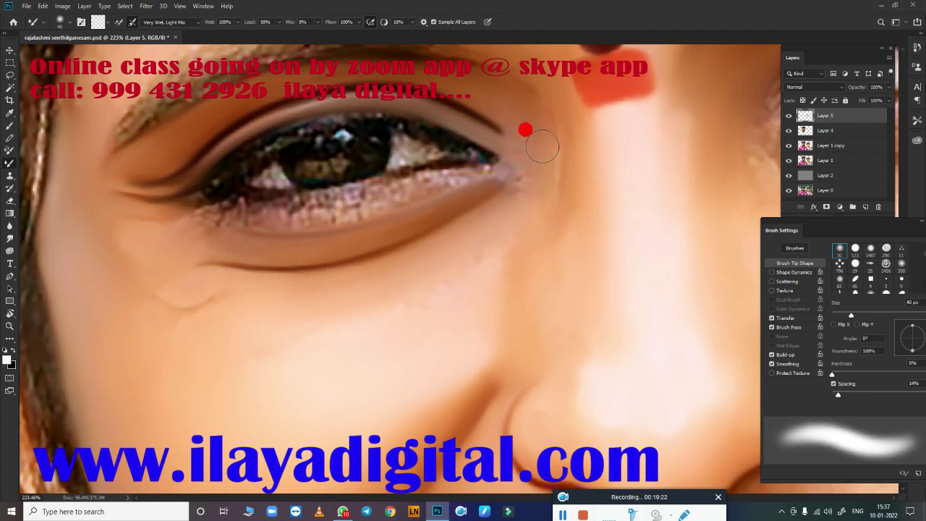
{"action": "key", "text": "bracketright"}
{"action": "key", "text": "bracketright"}
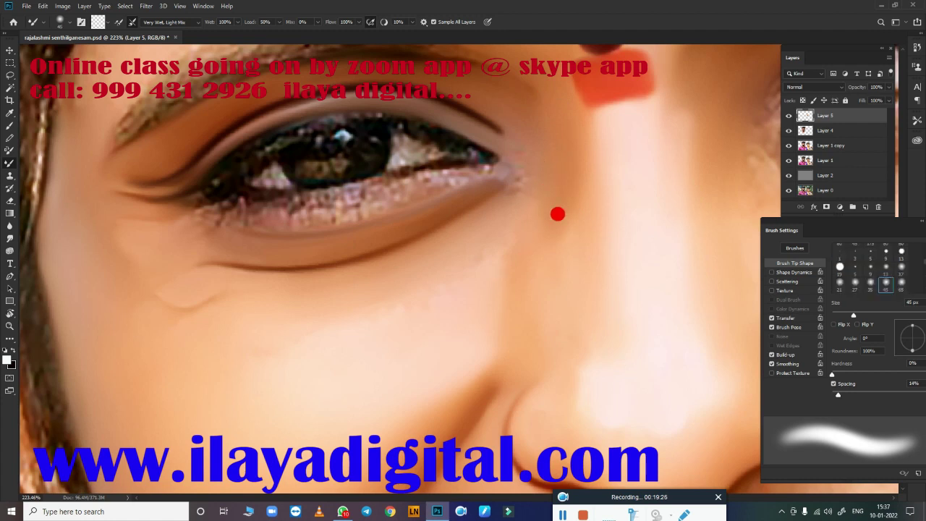
{"action": "key", "text": "bracketright"}
{"action": "key", "text": "bracketright"}
{"action": "key", "text": "bracketright"}
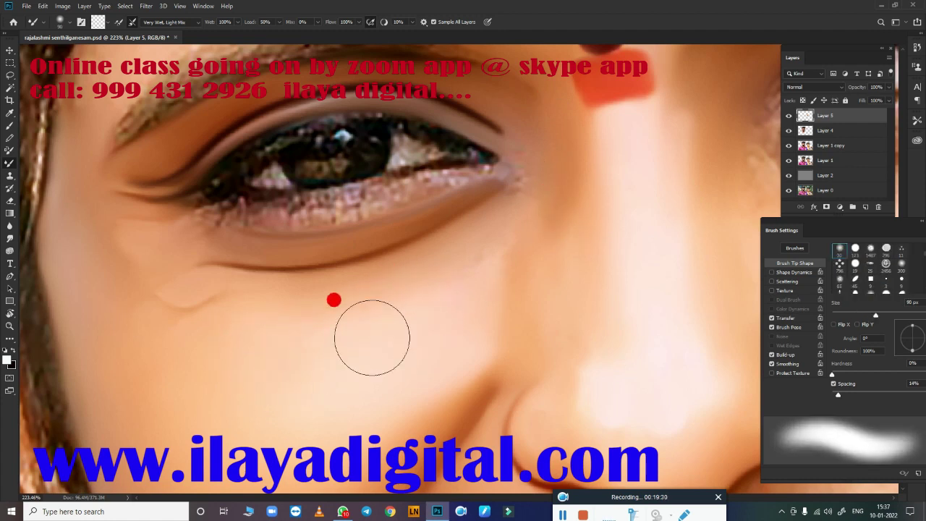
{"action": "key", "text": "bracketleft"}
{"action": "key", "text": "bracketleft"}
{"action": "key", "text": "bracketright"}
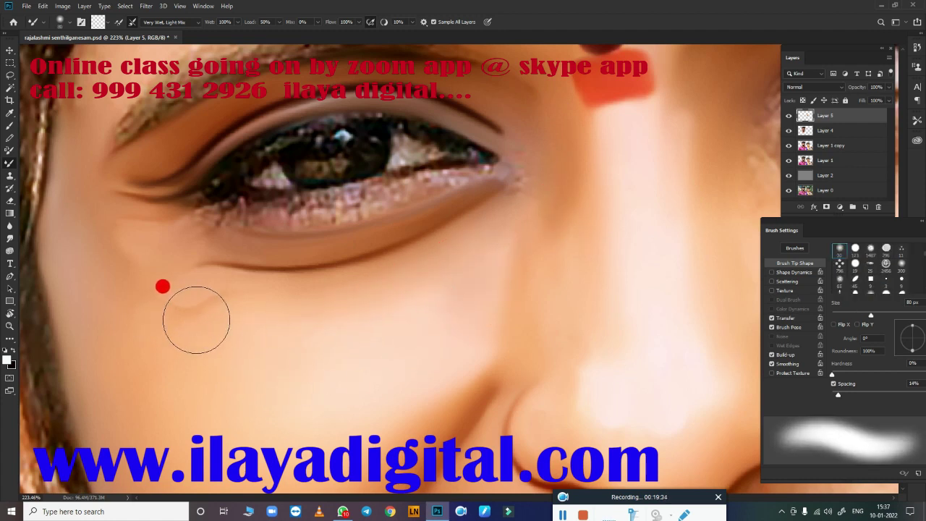
Step: Drop the brush to 25 px and smooth the outer tail of the eyebrow
{"action": "scroll", "coordinate": [449, 282], "scroll_direction": "up", "scroll_amount": 3}
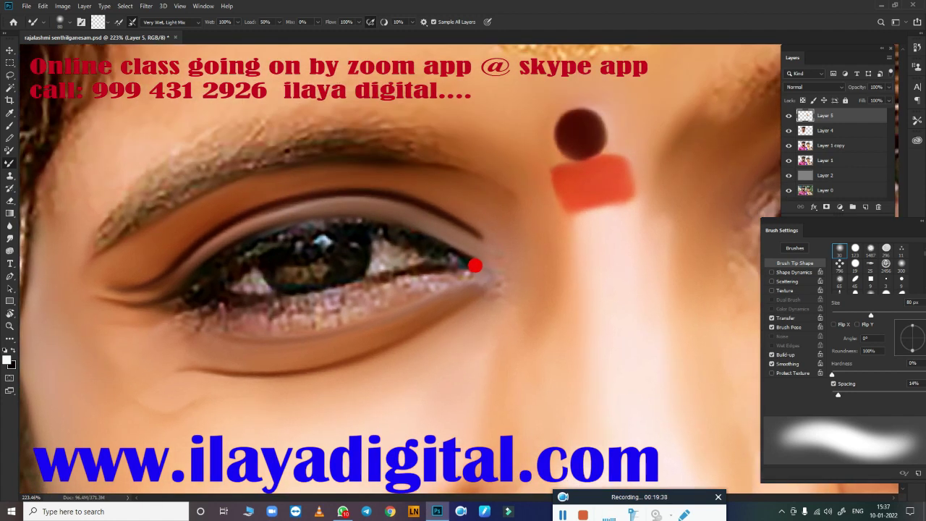
{"action": "key", "text": "bracketleft"}
{"action": "key", "text": "bracketleft"}
{"action": "key", "text": "bracketleft"}
{"action": "key", "text": "bracketleft"}
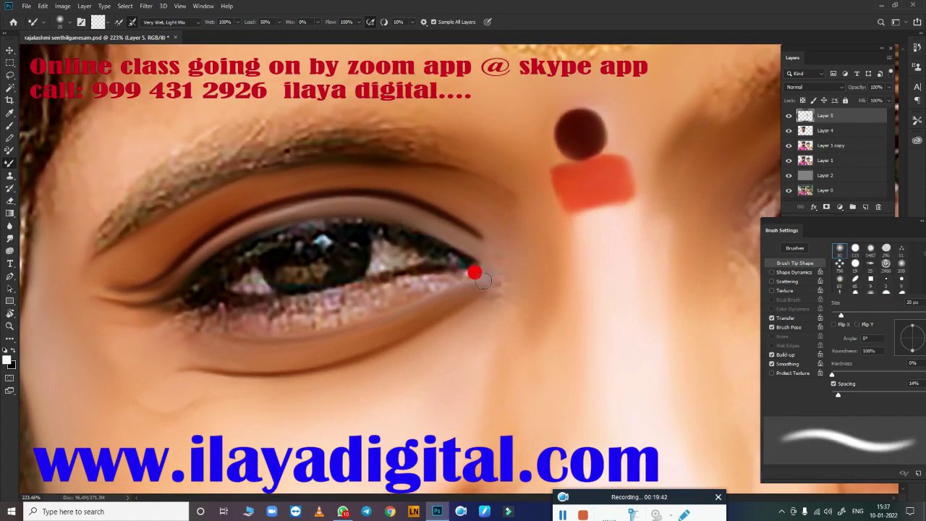
{"action": "key", "text": "bracketright"}
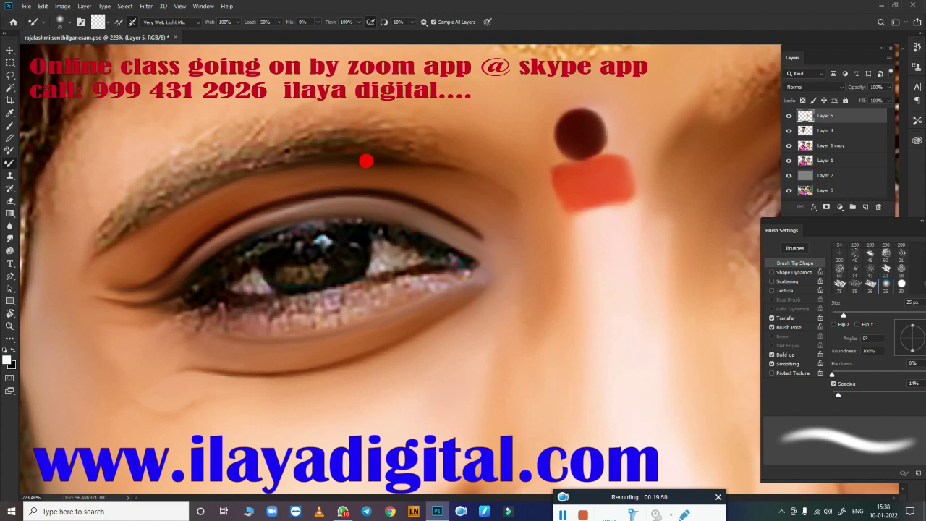
{"action": "left_click_drag", "start_coordinate": [366, 160], "coordinate": [518, 209]}
Step: Zoom in and smooth the lower lash line toward the corner with a 10 px brush
{"action": "scroll", "coordinate": [409, 322], "scroll_direction": "up", "scroll_amount": 3}
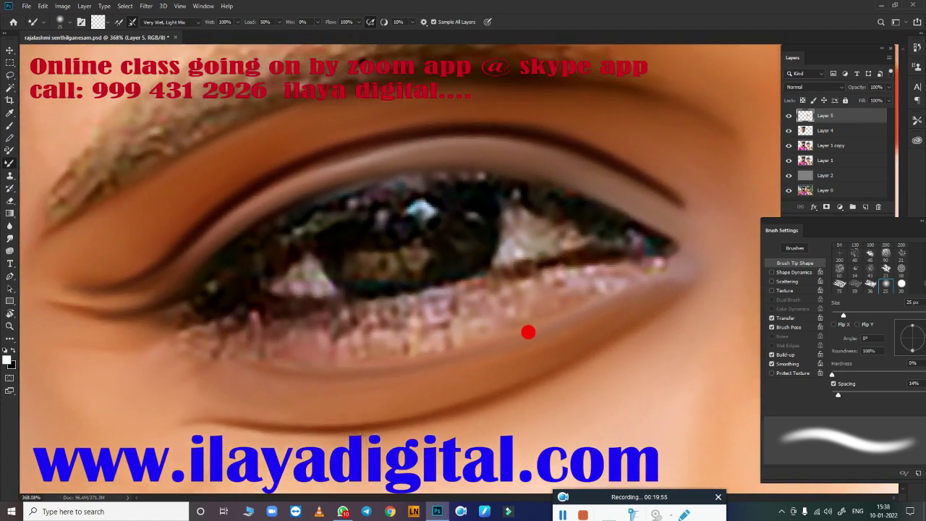
{"action": "key", "text": "bracketleft"}
{"action": "key", "text": "bracketleft"}
{"action": "key", "text": "bracketleft"}
{"action": "left_click_drag", "start_coordinate": [320, 329], "coordinate": [521, 284]}
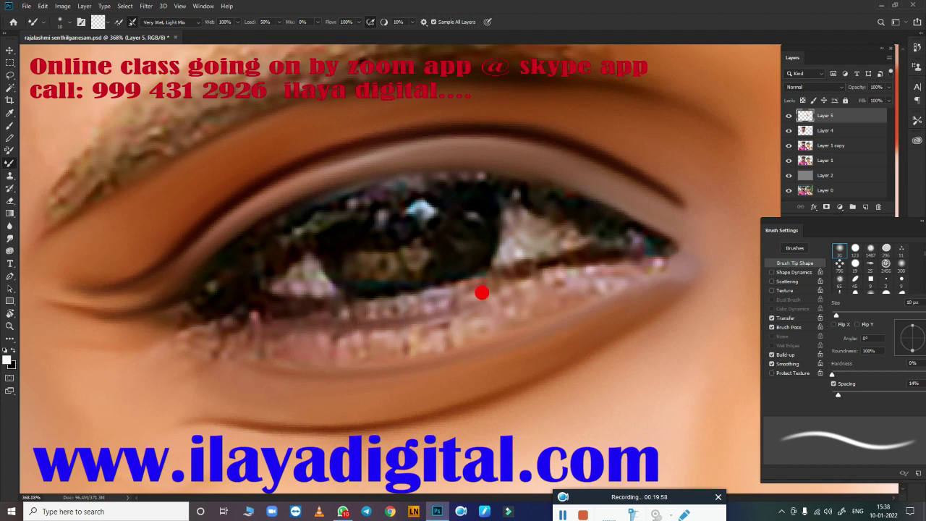
{"action": "left_click_drag", "start_coordinate": [600, 250], "coordinate": [619, 257]}
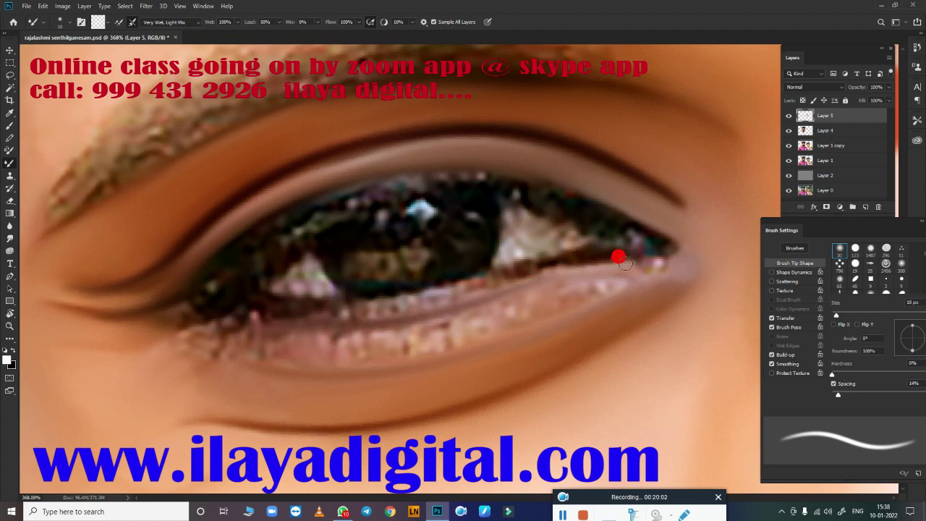
Step: Paint the eye whites left and right of the iris flat and smooth at 7–10 px
{"action": "key", "text": "bracketleft"}
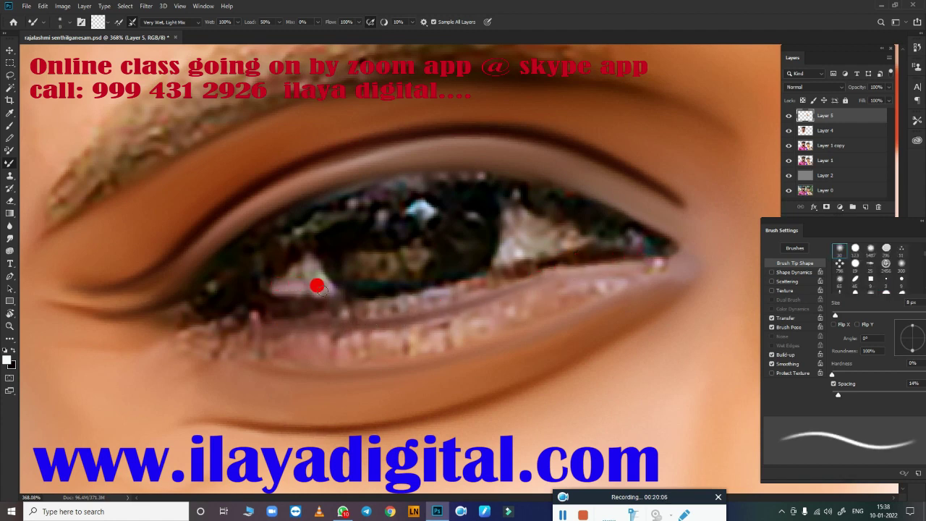
{"action": "key", "text": "bracketleft"}
{"action": "key", "text": "bracketleft"}
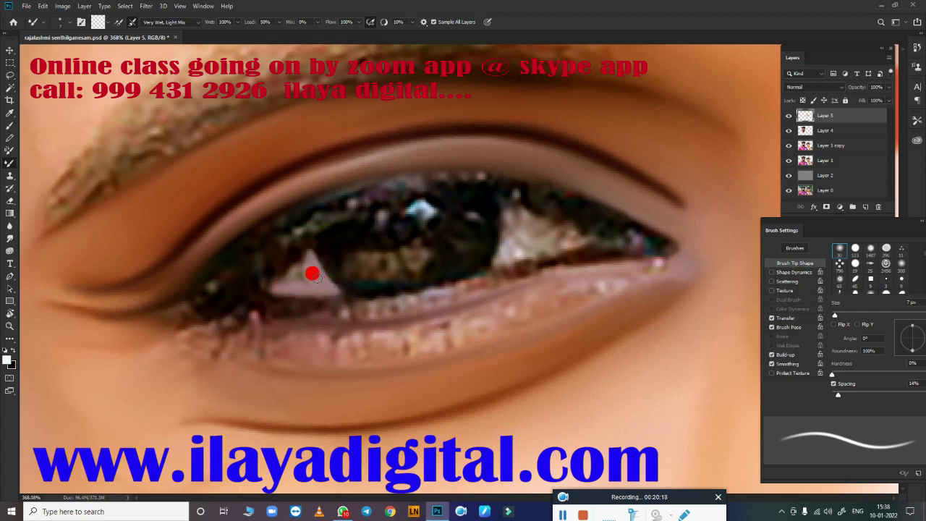
{"action": "key", "text": "bracketright"}
{"action": "mouse_move", "coordinate": [316, 277]}
{"action": "left_mouse_down"}
{"action": "mouse_move", "coordinate": [307, 254]}
{"action": "mouse_move", "coordinate": [268, 280]}
{"action": "left_mouse_up"}
{"action": "key", "text": "bracketright"}
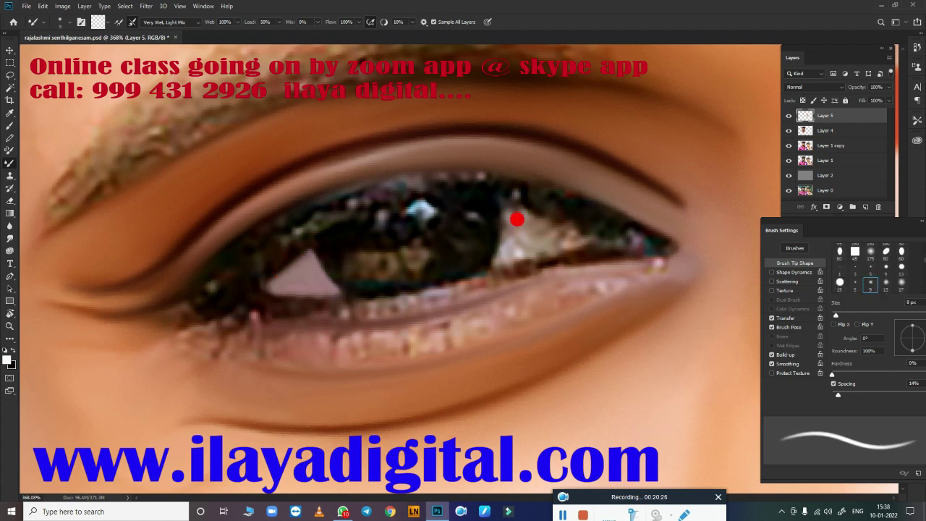
{"action": "key", "text": "bracketleft"}
{"action": "mouse_move", "coordinate": [505, 252]}
{"action": "left_mouse_down"}
{"action": "mouse_move", "coordinate": [546, 239]}
{"action": "mouse_move", "coordinate": [496, 228]}
{"action": "mouse_move", "coordinate": [499, 201]}
{"action": "left_mouse_up"}
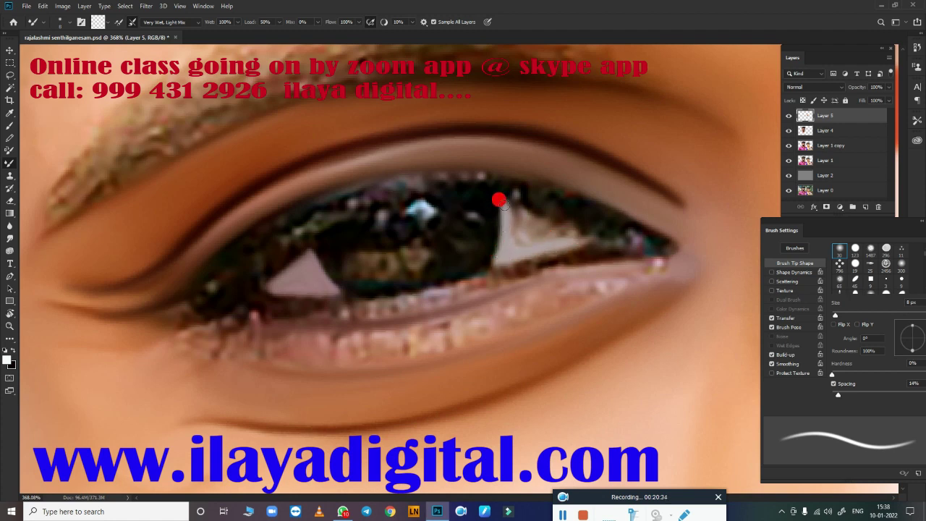
{"action": "mouse_move", "coordinate": [505, 239]}
{"action": "left_mouse_down"}
{"action": "mouse_move", "coordinate": [503, 211]}
{"action": "mouse_move", "coordinate": [511, 222]}
{"action": "mouse_move", "coordinate": [517, 205]}
{"action": "mouse_move", "coordinate": [509, 198]}
{"action": "mouse_move", "coordinate": [578, 234]}
{"action": "left_mouse_up"}
{"action": "key", "text": "bracketright"}
{"action": "key", "text": "bracketright"}
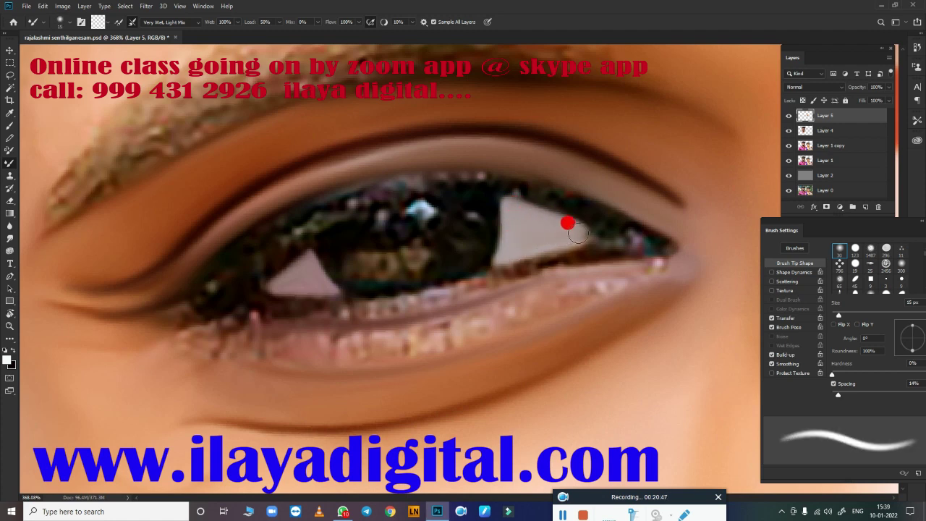
{"action": "key", "text": "bracketleft"}
Step: Darken the lash line under the iris and at the eye corner with a 10–15 px brush
{"action": "mouse_move", "coordinate": [253, 300]}
{"action": "left_mouse_down"}
{"action": "mouse_move", "coordinate": [235, 304]}
{"action": "mouse_move", "coordinate": [398, 290]}
{"action": "mouse_move", "coordinate": [558, 253]}
{"action": "mouse_move", "coordinate": [413, 283]}
{"action": "mouse_move", "coordinate": [484, 262]}
{"action": "mouse_move", "coordinate": [588, 258]}
{"action": "left_mouse_up"}
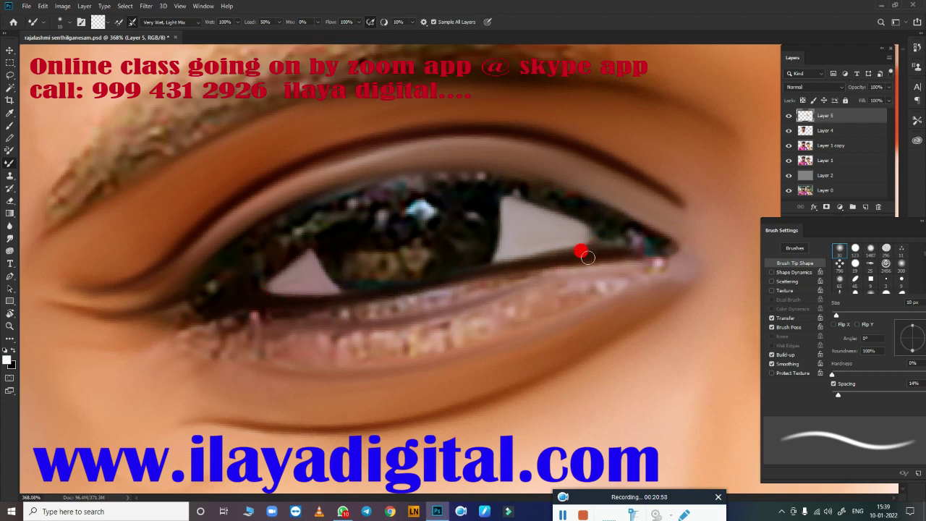
{"action": "mouse_move", "coordinate": [274, 298]}
{"action": "left_mouse_down"}
{"action": "mouse_move", "coordinate": [479, 263]}
{"action": "mouse_move", "coordinate": [627, 250]}
{"action": "left_mouse_up"}
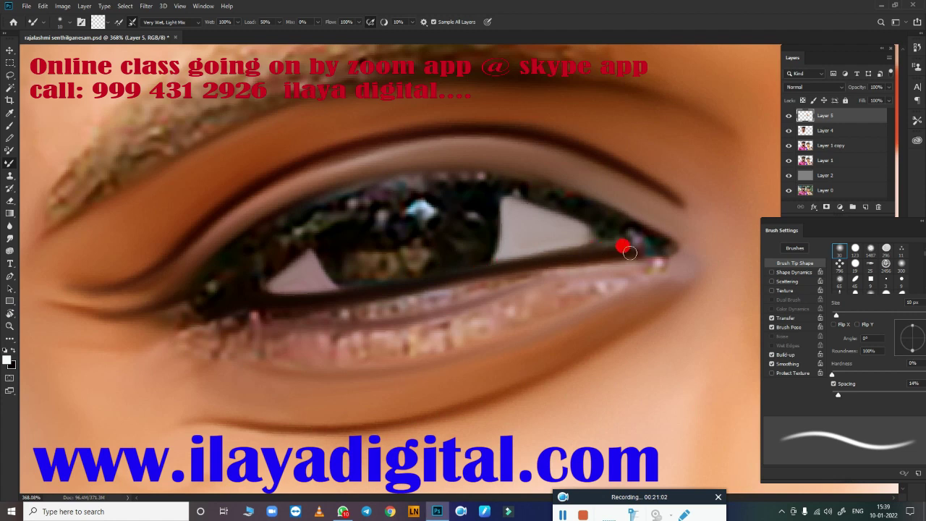
{"action": "mouse_move", "coordinate": [605, 220]}
{"action": "left_mouse_down"}
{"action": "mouse_move", "coordinate": [634, 239]}
{"action": "mouse_move", "coordinate": [665, 240]}
{"action": "mouse_move", "coordinate": [633, 252]}
{"action": "left_mouse_up"}
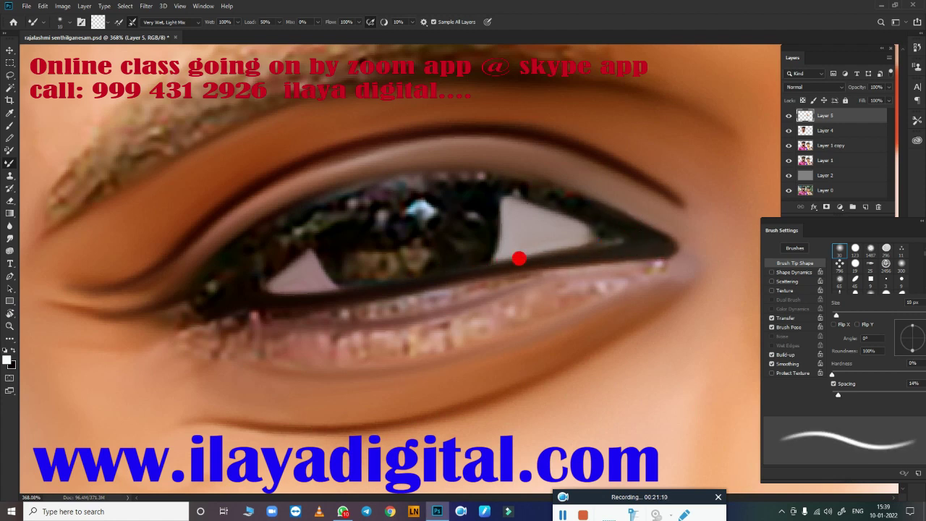
{"action": "left_click_drag", "start_coordinate": [413, 281], "coordinate": [576, 260]}
{"action": "key", "text": "bracketright"}
{"action": "mouse_move", "coordinate": [665, 248]}
{"action": "left_mouse_down"}
{"action": "mouse_move", "coordinate": [627, 258]}
{"action": "mouse_move", "coordinate": [668, 258]}
{"action": "left_mouse_up"}
{"action": "mouse_move", "coordinate": [347, 313]}
{"action": "left_mouse_down"}
{"action": "mouse_move", "coordinate": [622, 265]}
{"action": "mouse_move", "coordinate": [410, 306]}
{"action": "mouse_move", "coordinate": [372, 308]}
{"action": "mouse_move", "coordinate": [604, 264]}
{"action": "mouse_move", "coordinate": [224, 320]}
{"action": "mouse_move", "coordinate": [224, 288]}
{"action": "mouse_move", "coordinate": [173, 316]}
{"action": "left_mouse_up"}
{"action": "key", "text": "bracketleft"}
Step: Sweep dark paint along the upper lash line at 10–20 px and blend the inner-corner liner
{"action": "key", "text": "bracketright"}
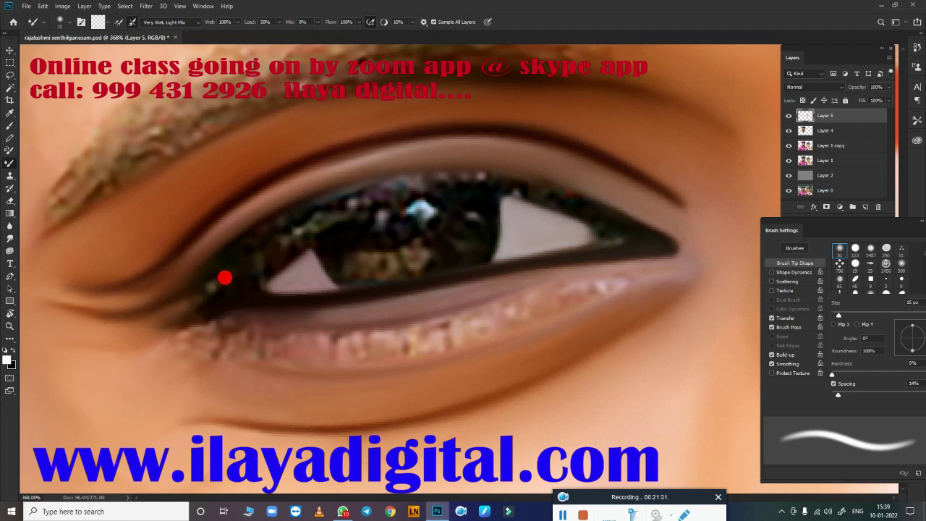
{"action": "mouse_move", "coordinate": [224, 277]}
{"action": "left_mouse_down"}
{"action": "mouse_move", "coordinate": [224, 250]}
{"action": "mouse_move", "coordinate": [198, 262]}
{"action": "mouse_move", "coordinate": [217, 257]}
{"action": "left_mouse_up"}
{"action": "key", "text": "bracketleft"}
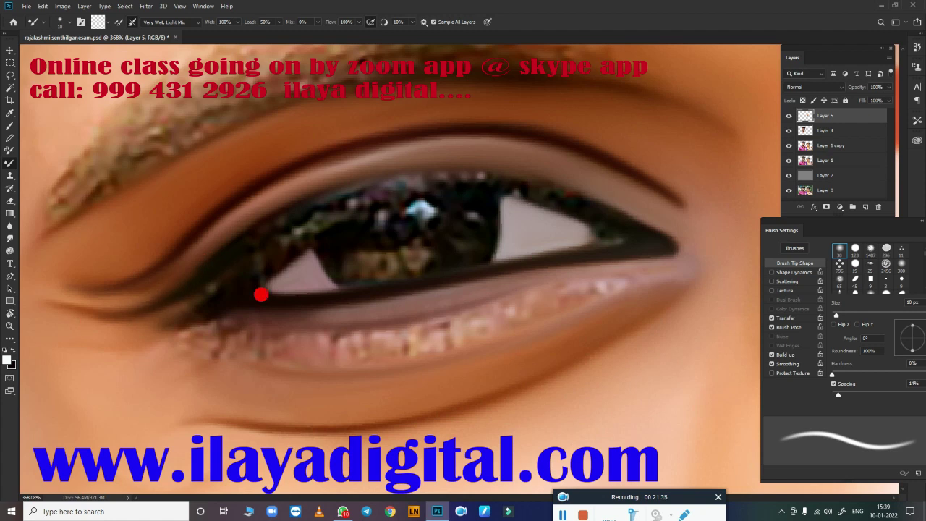
{"action": "key", "text": "bracketright"}
{"action": "mouse_move", "coordinate": [262, 294]}
{"action": "left_mouse_down"}
{"action": "mouse_move", "coordinate": [221, 248]}
{"action": "mouse_move", "coordinate": [283, 210]}
{"action": "mouse_move", "coordinate": [403, 180]}
{"action": "mouse_move", "coordinate": [345, 193]}
{"action": "mouse_move", "coordinate": [550, 193]}
{"action": "mouse_move", "coordinate": [640, 235]}
{"action": "left_mouse_up"}
{"action": "left_click_drag", "start_coordinate": [511, 174], "coordinate": [463, 185]}
{"action": "mouse_move", "coordinate": [226, 268]}
{"action": "left_mouse_down"}
{"action": "mouse_move", "coordinate": [306, 244]}
{"action": "mouse_move", "coordinate": [413, 182]}
{"action": "mouse_move", "coordinate": [527, 182]}
{"action": "mouse_move", "coordinate": [594, 223]}
{"action": "left_mouse_up"}
{"action": "key", "text": "bracketleft"}
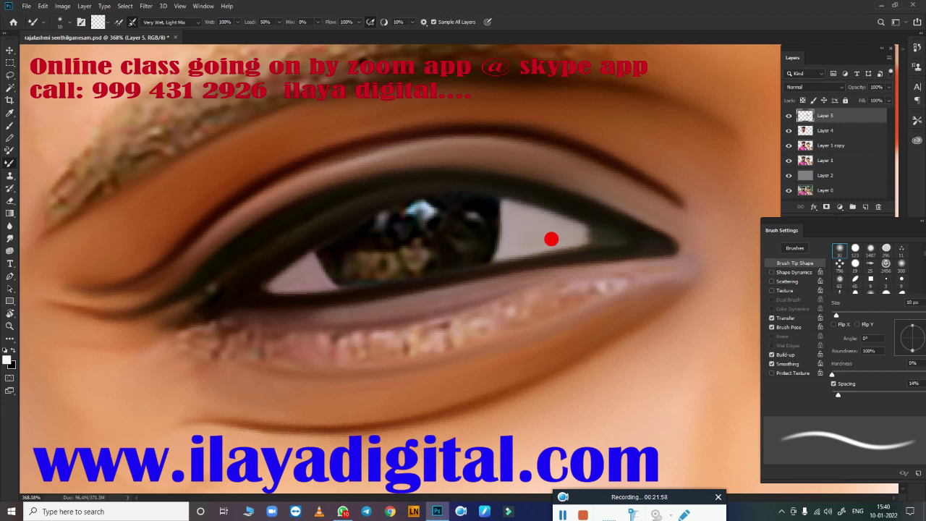
{"action": "key", "text": "bracketright"}
{"action": "key", "text": "bracketright"}
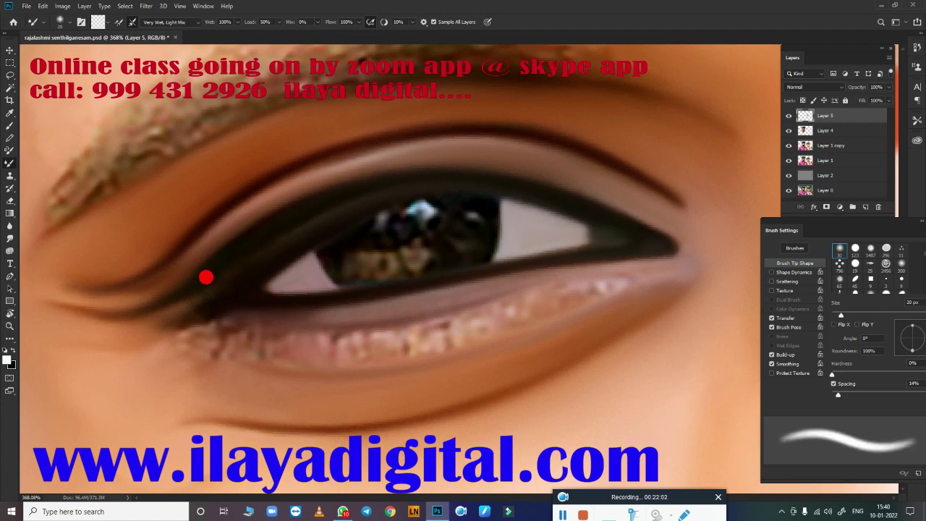
{"action": "key", "text": "bracketleft"}
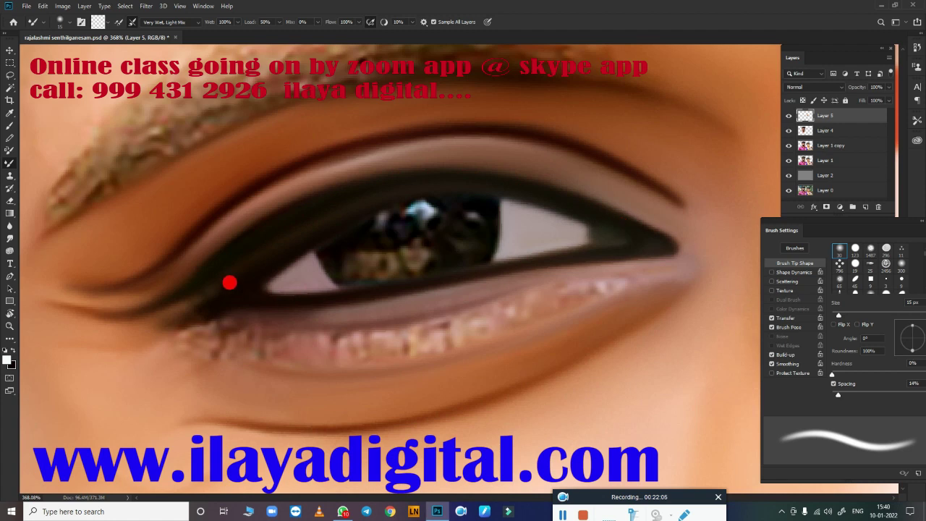
{"action": "left_click_drag", "start_coordinate": [229, 282], "coordinate": [216, 301]}
Step: Smudge the eyeliner outward into a wing and smooth the inner eye corner
{"action": "key", "text": "r"}
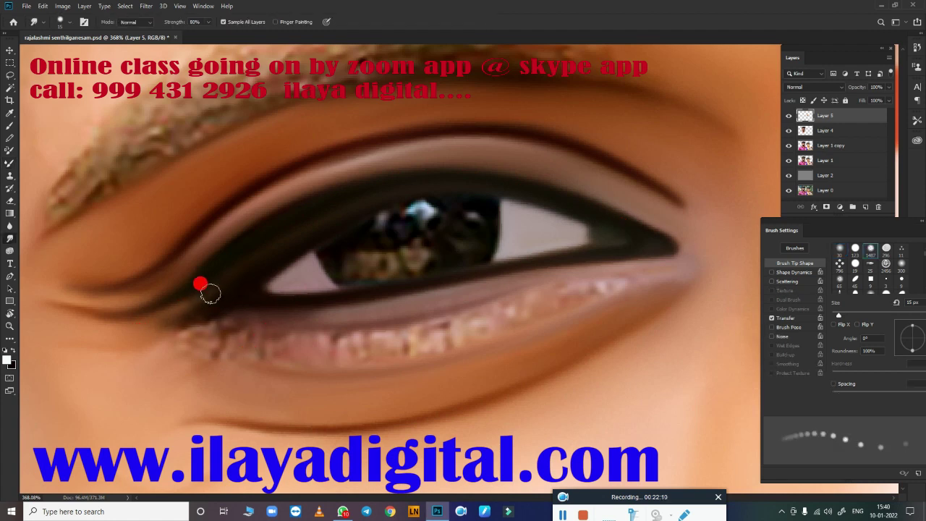
{"action": "left_click", "coordinate": [11, 285]}
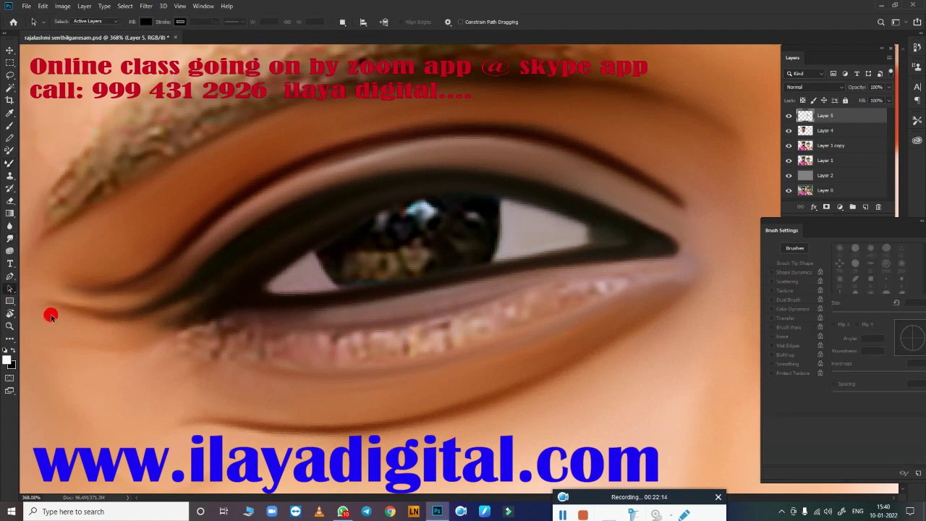
{"action": "key", "text": "r"}
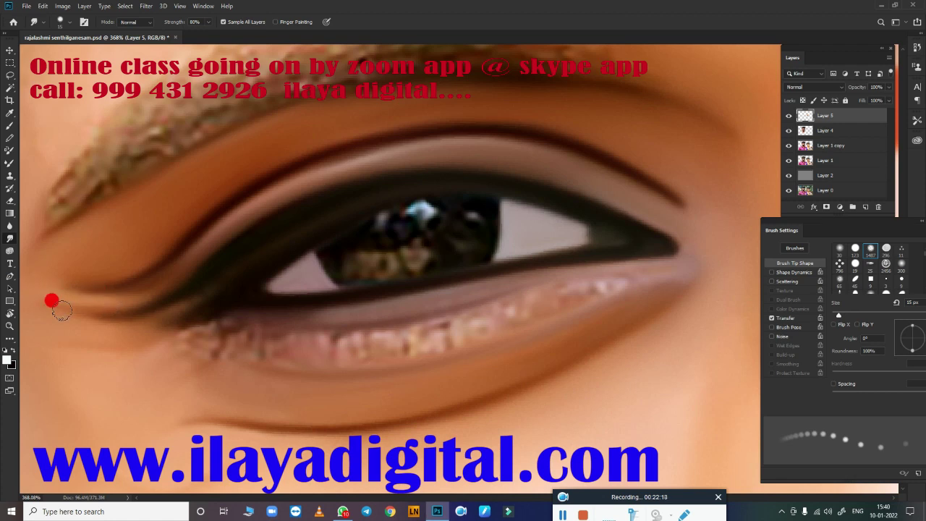
{"action": "mouse_move", "coordinate": [62, 310]}
{"action": "left_mouse_down"}
{"action": "mouse_move", "coordinate": [161, 256]}
{"action": "mouse_move", "coordinate": [77, 285]}
{"action": "mouse_move", "coordinate": [165, 256]}
{"action": "mouse_move", "coordinate": [200, 265]}
{"action": "mouse_move", "coordinate": [149, 314]}
{"action": "mouse_move", "coordinate": [214, 267]}
{"action": "left_mouse_up"}
{"action": "key", "text": "bracketright"}
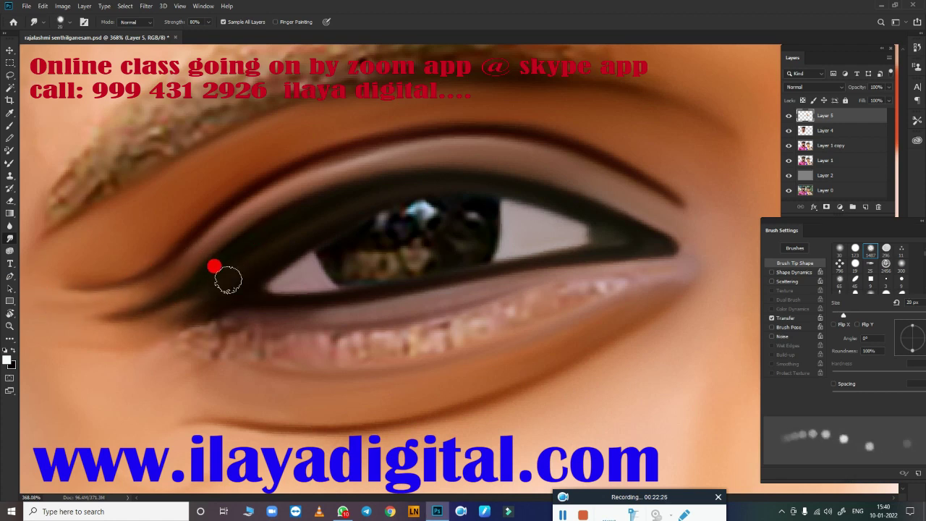
{"action": "key", "text": "bracketleft"}
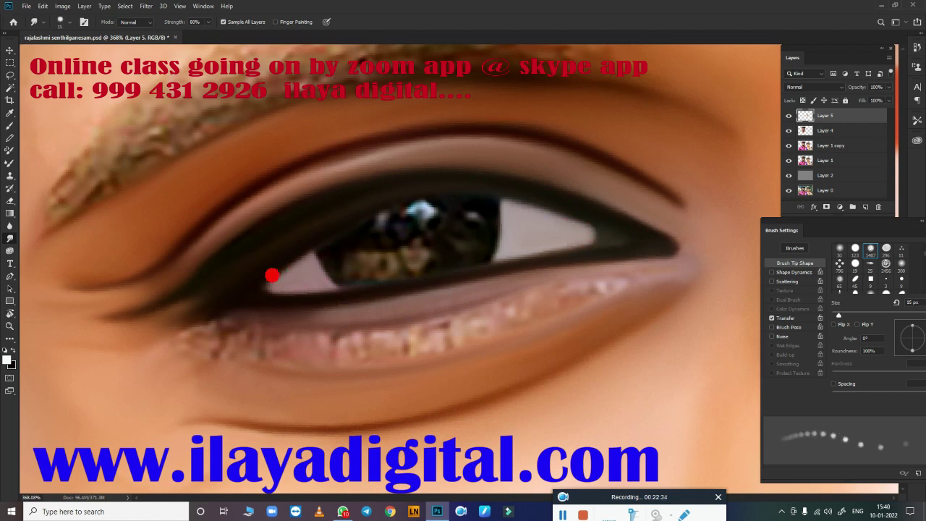
{"action": "left_click_drag", "start_coordinate": [272, 275], "coordinate": [258, 282]}
Step: Smooth the iris's left and lower edges with a 10–15 px smudge brush
{"action": "key", "text": "bracketleft"}
{"action": "key", "text": "bracketright"}
{"action": "key", "text": "bracketright"}
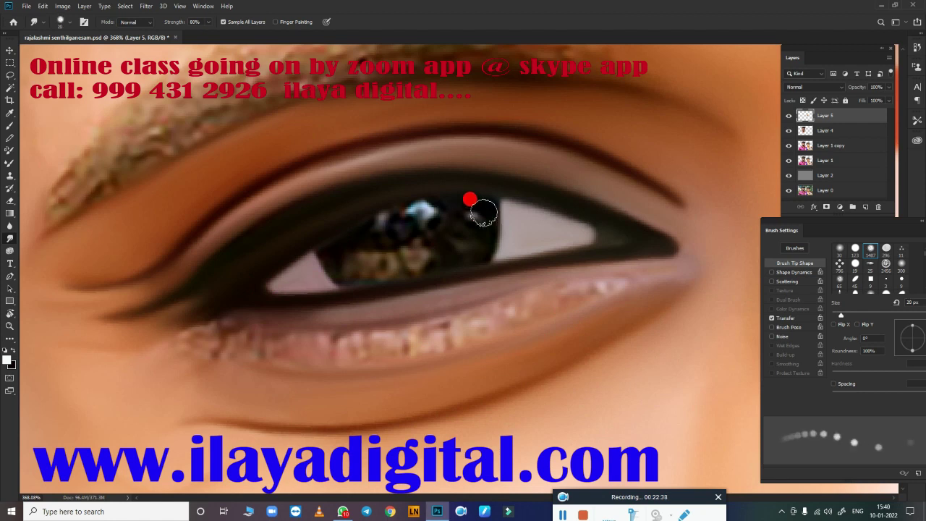
{"action": "key", "text": "bracketleft"}
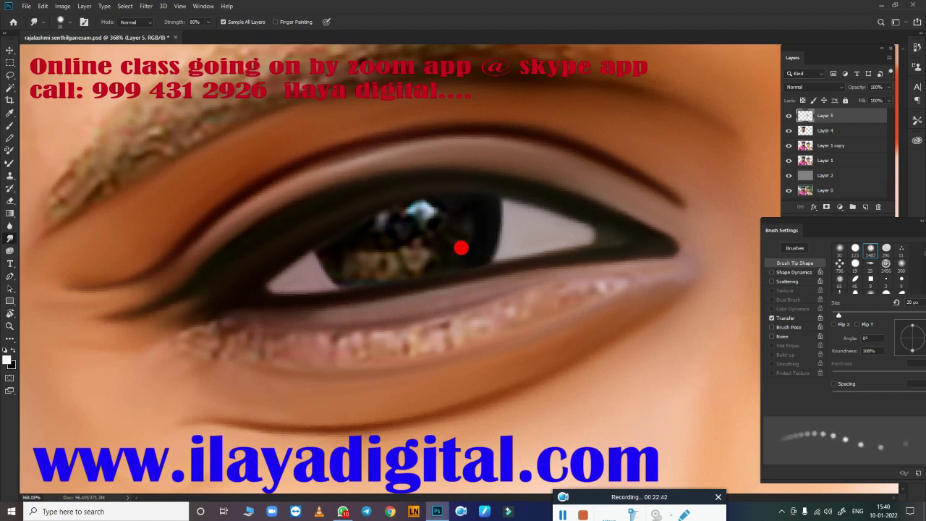
{"action": "key", "text": "bracketleft"}
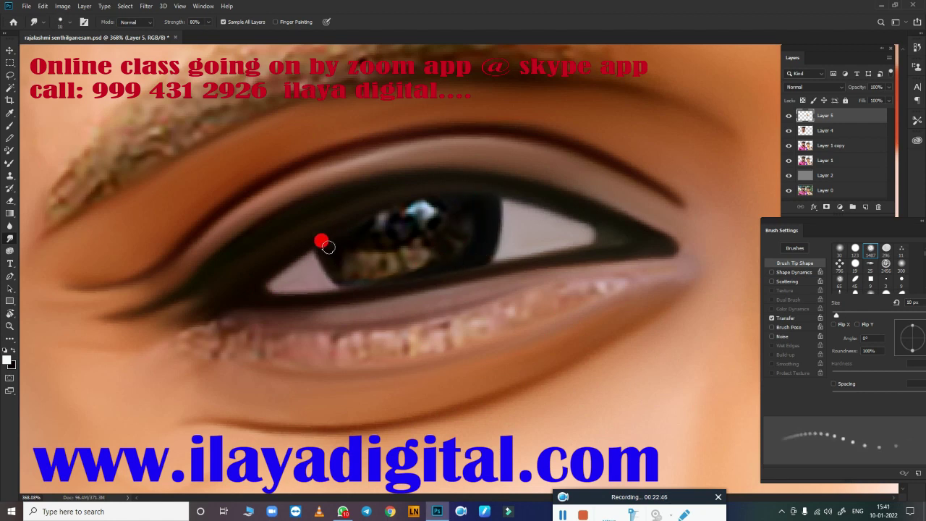
{"action": "left_click_drag", "start_coordinate": [328, 247], "coordinate": [333, 269]}
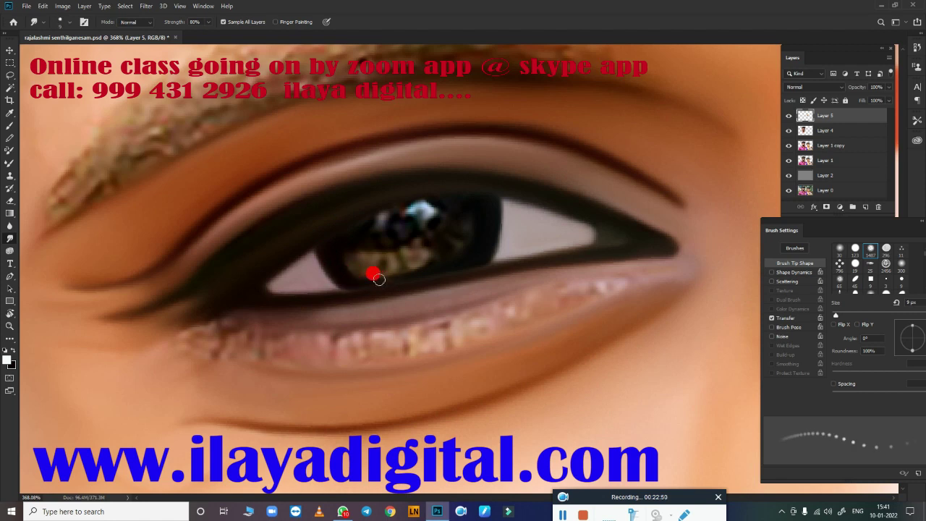
{"action": "mouse_move", "coordinate": [459, 263]}
{"action": "left_mouse_down"}
{"action": "mouse_move", "coordinate": [331, 268]}
{"action": "mouse_move", "coordinate": [416, 270]}
{"action": "left_mouse_up"}
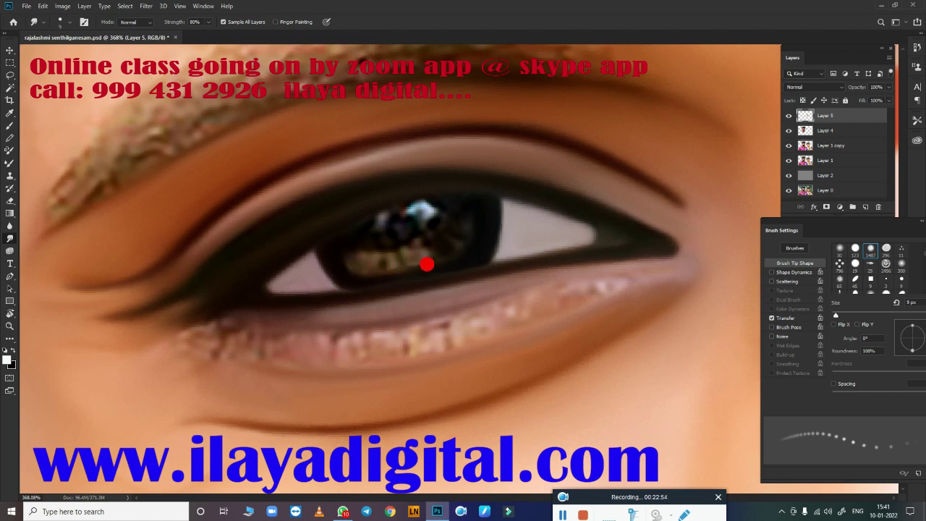
{"action": "key", "text": "bracketright"}
{"action": "key", "text": "bracketright"}
{"action": "mouse_move", "coordinate": [353, 229]}
{"action": "left_mouse_down"}
{"action": "mouse_move", "coordinate": [416, 224]}
{"action": "mouse_move", "coordinate": [418, 236]}
{"action": "mouse_move", "coordinate": [444, 207]}
{"action": "mouse_move", "coordinate": [471, 232]}
{"action": "mouse_move", "coordinate": [394, 220]}
{"action": "left_mouse_up"}
{"action": "key", "text": "bracketleft"}
{"action": "key", "text": "bracketleft"}
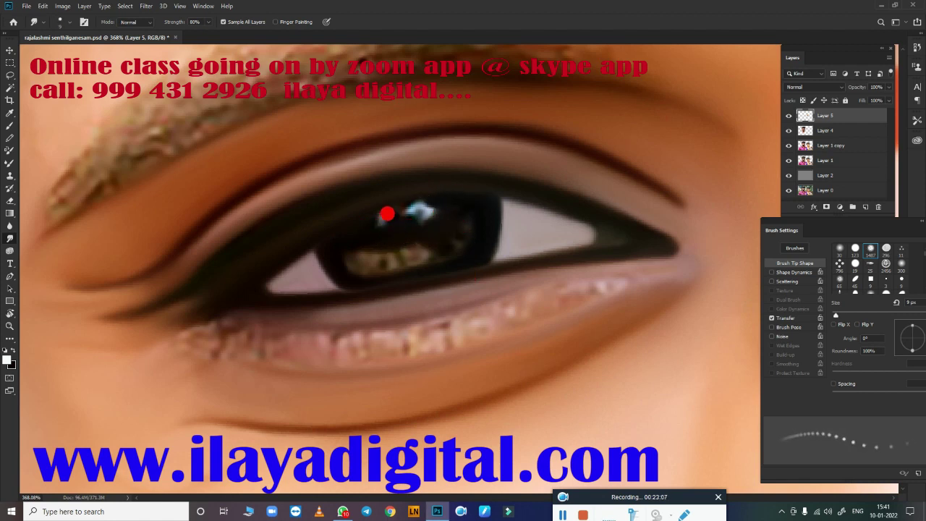
Step: Soften the iris highlight into a blurred blob and smooth the iris's upper and left dark areas
{"action": "scroll", "coordinate": [467, 261], "scroll_direction": "up", "scroll_amount": 3}
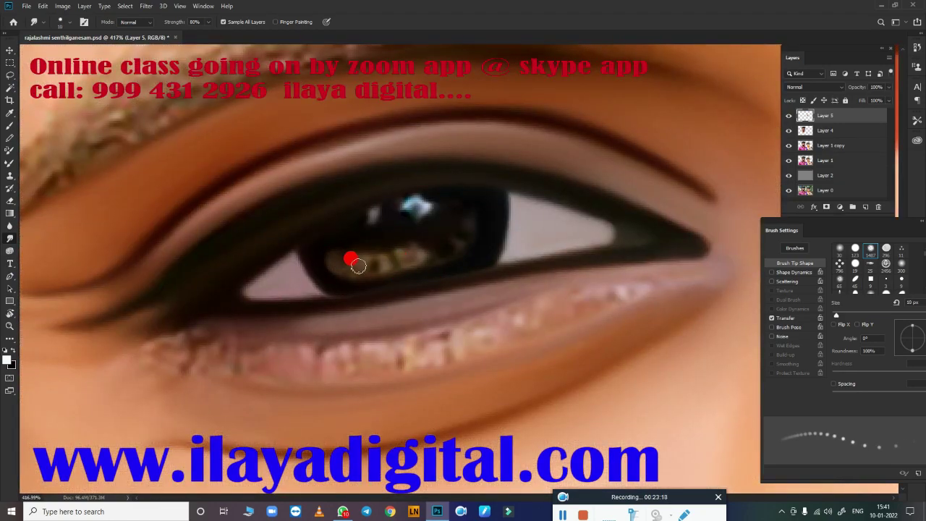
{"action": "mouse_move", "coordinate": [387, 265]}
{"action": "left_mouse_down"}
{"action": "mouse_move", "coordinate": [440, 238]}
{"action": "mouse_move", "coordinate": [464, 247]}
{"action": "left_mouse_up"}
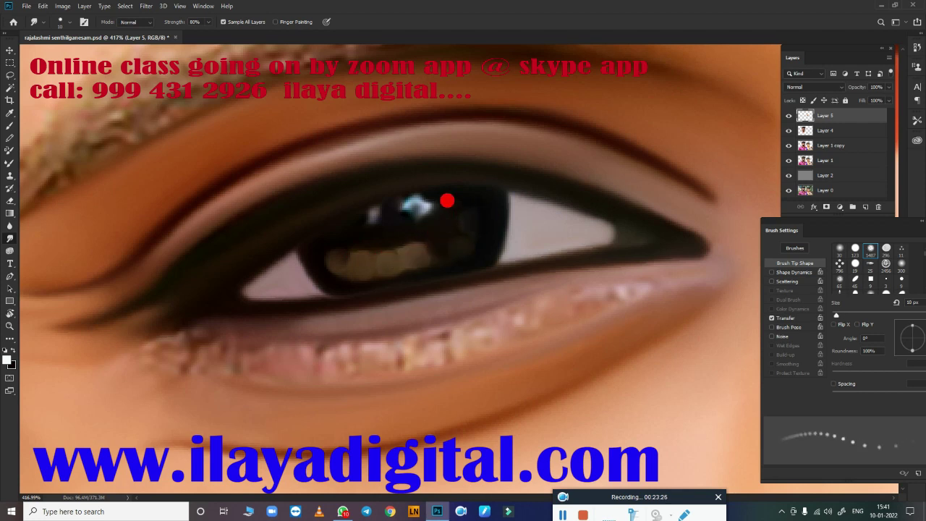
{"action": "left_click_drag", "start_coordinate": [449, 202], "coordinate": [375, 213]}
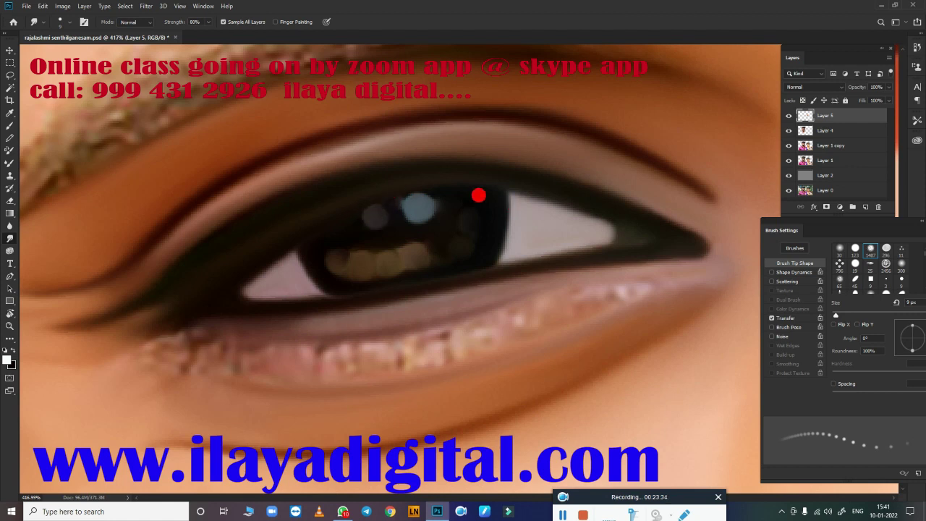
{"action": "mouse_move", "coordinate": [478, 195]}
{"action": "left_mouse_down"}
{"action": "mouse_move", "coordinate": [400, 194]}
{"action": "mouse_move", "coordinate": [424, 216]}
{"action": "mouse_move", "coordinate": [377, 216]}
{"action": "mouse_move", "coordinate": [395, 198]}
{"action": "left_mouse_up"}
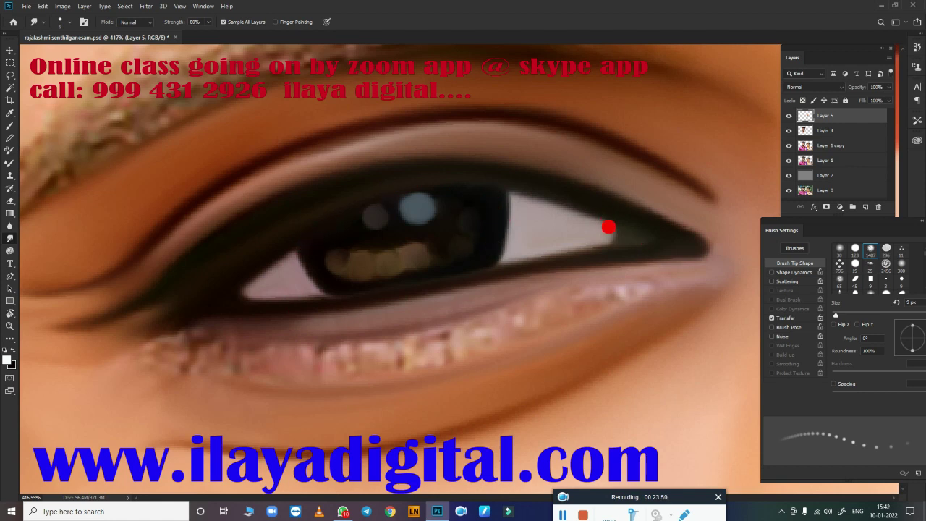
{"action": "scroll", "coordinate": [609, 227], "scroll_direction": "down", "scroll_amount": 3}
{"action": "scroll", "coordinate": [470, 364], "scroll_direction": "down", "scroll_amount": 2}
{"action": "scroll", "coordinate": [470, 364], "scroll_direction": "up", "scroll_amount": 4}
{"action": "scroll", "coordinate": [504, 391], "scroll_direction": "up", "scroll_amount": 1}
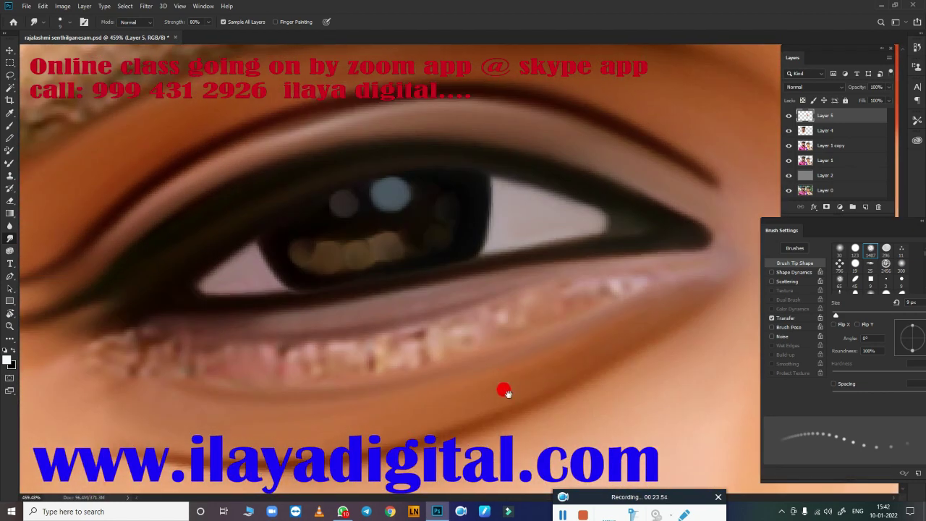
{"action": "scroll", "coordinate": [493, 356], "scroll_direction": "down", "scroll_amount": 1}
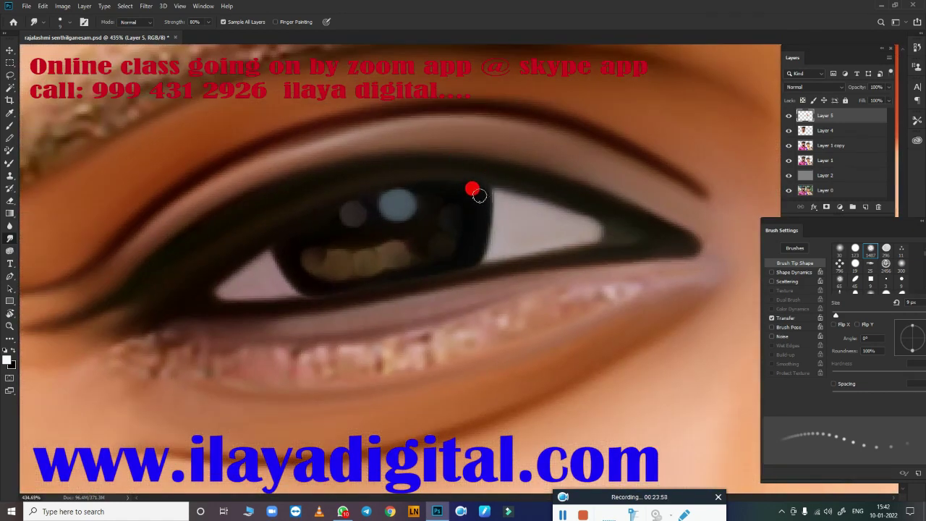
{"action": "mouse_move", "coordinate": [479, 196]}
{"action": "left_mouse_down"}
{"action": "mouse_move", "coordinate": [479, 250]}
{"action": "mouse_move", "coordinate": [476, 196]}
{"action": "left_mouse_up"}
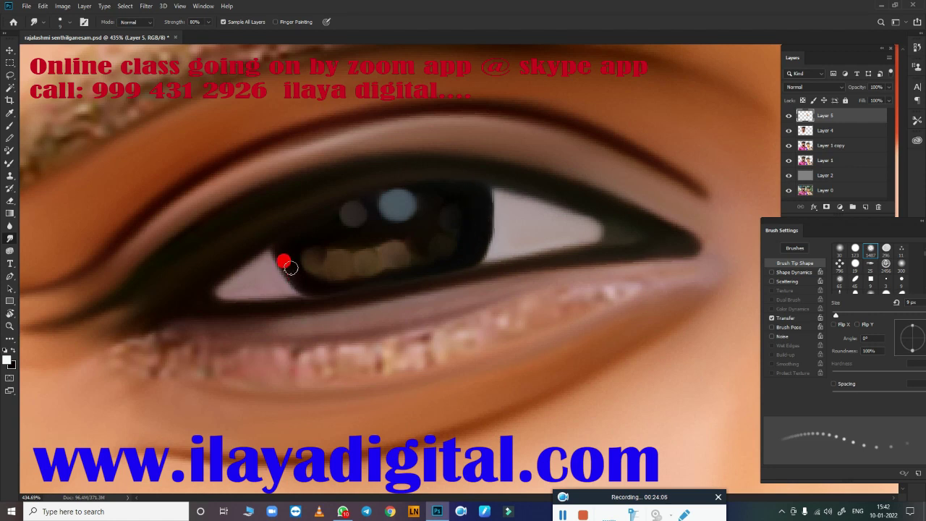
{"action": "left_click_drag", "start_coordinate": [290, 268], "coordinate": [330, 243]}
Step: Smudge the lower lash line at 15 px and the lower eyelid crease at 10 px
{"action": "left_click_drag", "start_coordinate": [557, 311], "coordinate": [615, 221]}
{"action": "key", "text": "bracketright"}
{"action": "key", "text": "bracketright"}
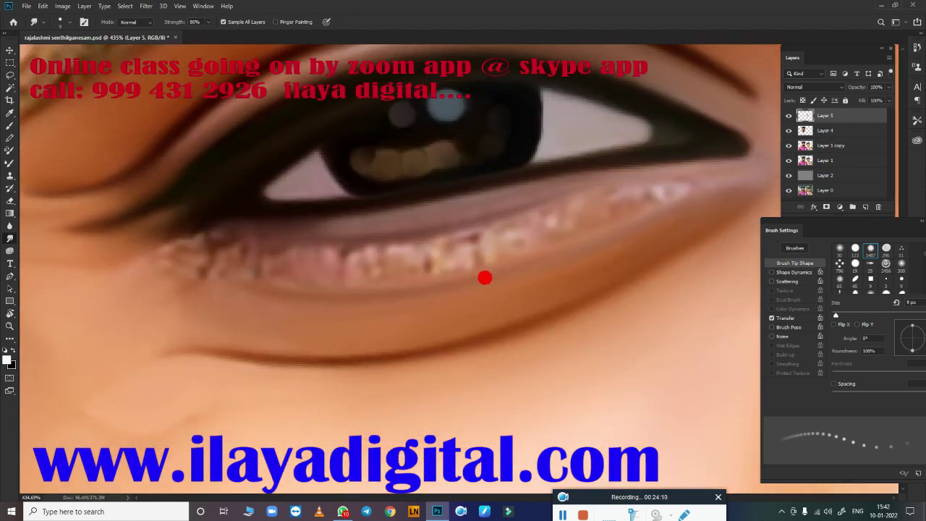
{"action": "mouse_move", "coordinate": [395, 257]}
{"action": "left_mouse_down"}
{"action": "mouse_move", "coordinate": [498, 246]}
{"action": "mouse_move", "coordinate": [565, 218]}
{"action": "left_mouse_up"}
{"action": "left_click_drag", "start_coordinate": [357, 264], "coordinate": [189, 266]}
{"action": "key", "text": "bracketright"}
{"action": "key", "text": "bracketleft"}
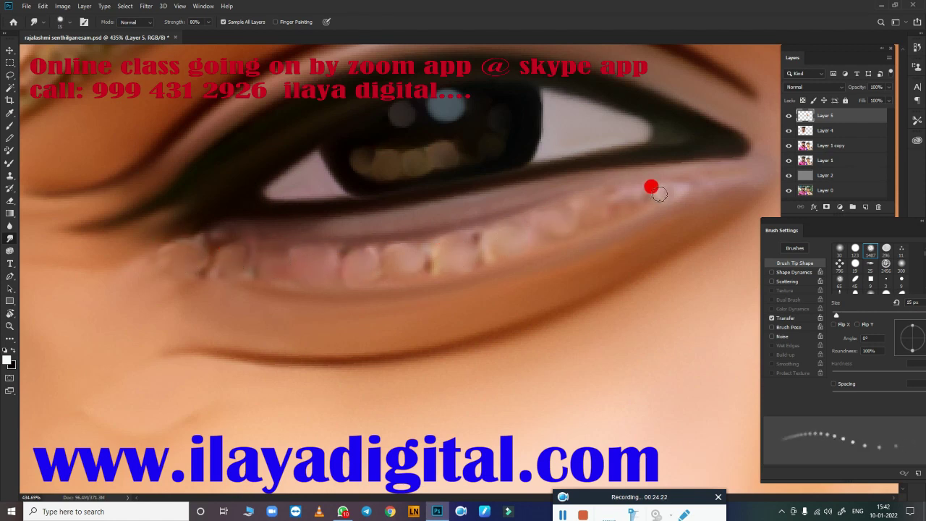
{"action": "left_click_drag", "start_coordinate": [659, 191], "coordinate": [624, 194]}
{"action": "key", "text": "bracketleft"}
{"action": "left_click_drag", "start_coordinate": [313, 336], "coordinate": [321, 343]}
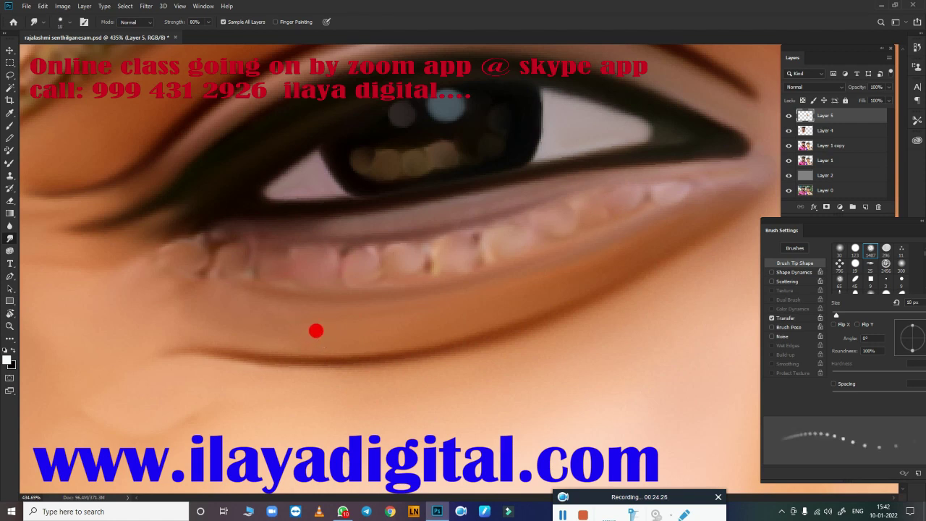
{"action": "key", "text": "b"}
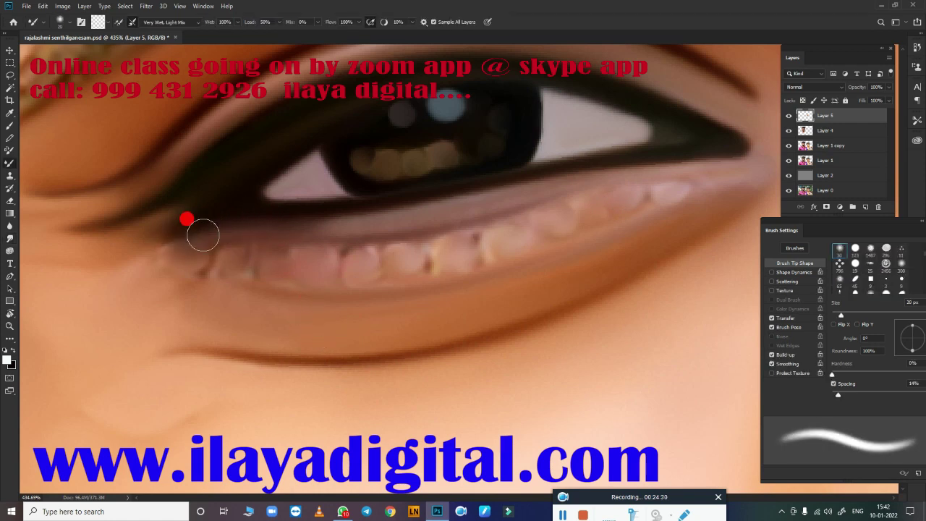
Step: Blend the lower lash line and under-eye creases with the mixer brush at 10–25 px
{"action": "mouse_move", "coordinate": [203, 234]}
{"action": "left_mouse_down"}
{"action": "mouse_move", "coordinate": [242, 265]}
{"action": "mouse_move", "coordinate": [418, 258]}
{"action": "mouse_move", "coordinate": [663, 189]}
{"action": "left_mouse_up"}
{"action": "key", "text": "bracketright"}
{"action": "key", "text": "bracketleft"}
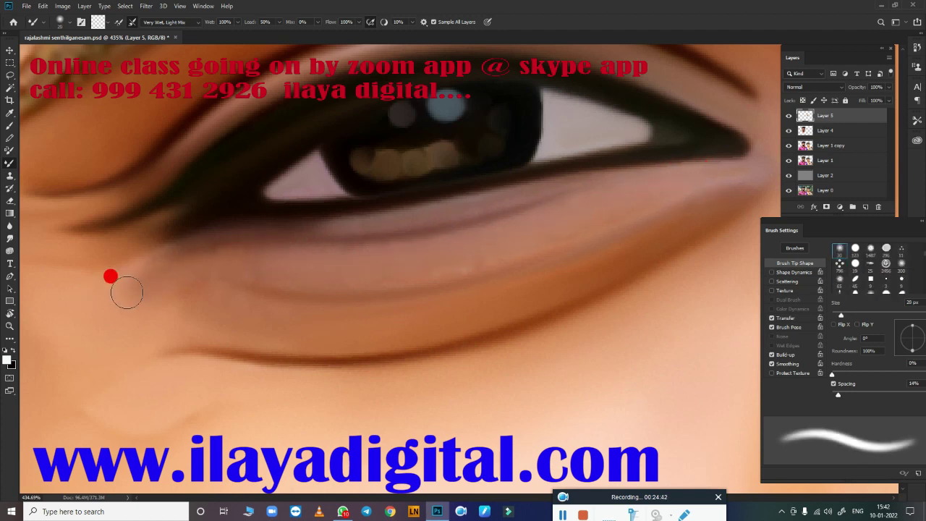
{"action": "key", "text": "bracketleft"}
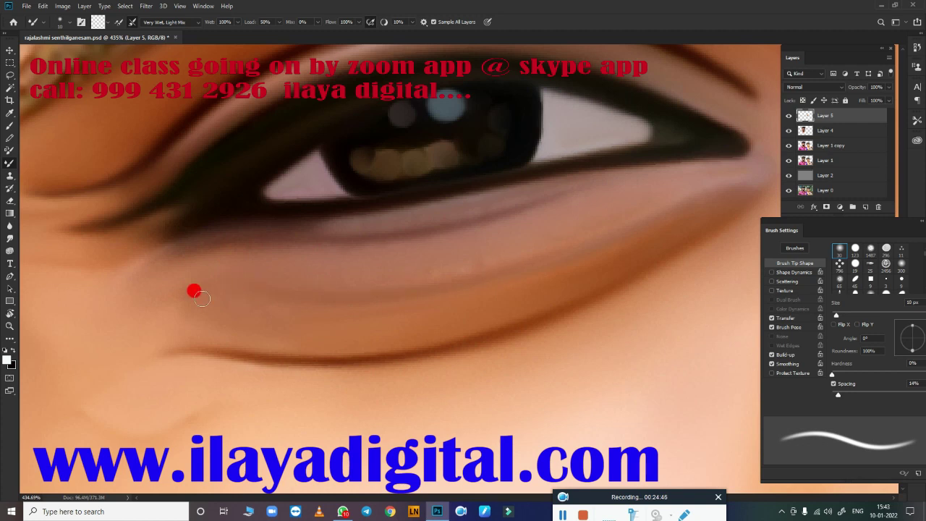
{"action": "key", "text": "bracketright"}
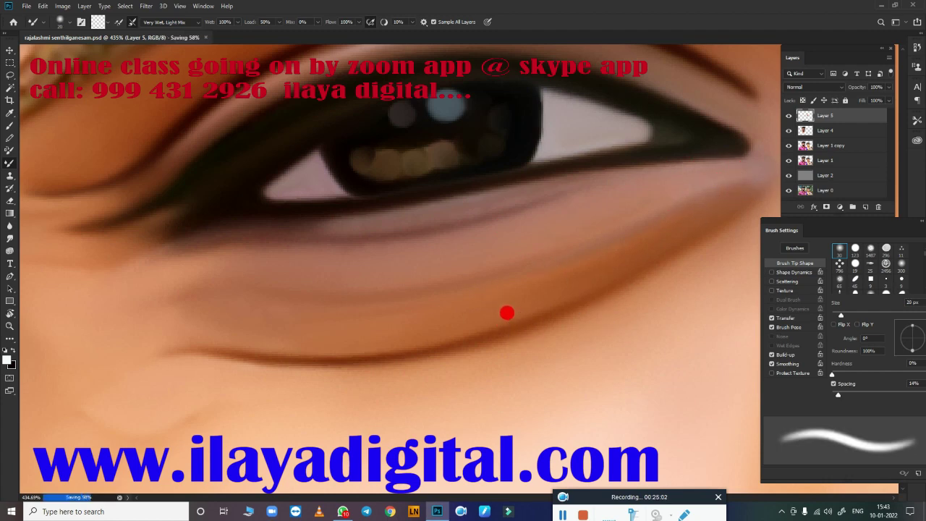
{"action": "scroll", "coordinate": [504, 322], "scroll_direction": "down", "scroll_amount": 5}
{"action": "scroll", "coordinate": [505, 322], "scroll_direction": "down", "scroll_amount": 2}
{"action": "scroll", "coordinate": [352, 326], "scroll_direction": "up", "scroll_amount": 3}
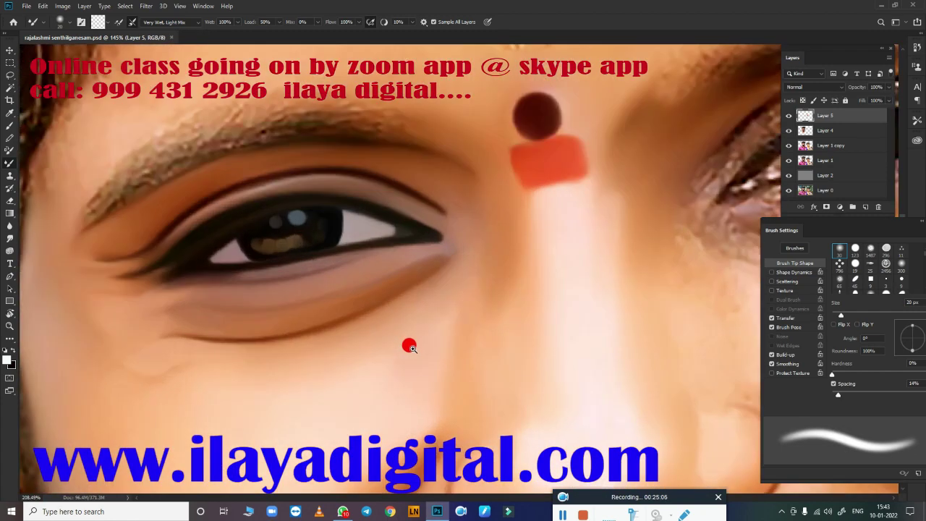
{"action": "scroll", "coordinate": [410, 347], "scroll_direction": "up", "scroll_amount": 3}
{"action": "key", "text": "bracketleft"}
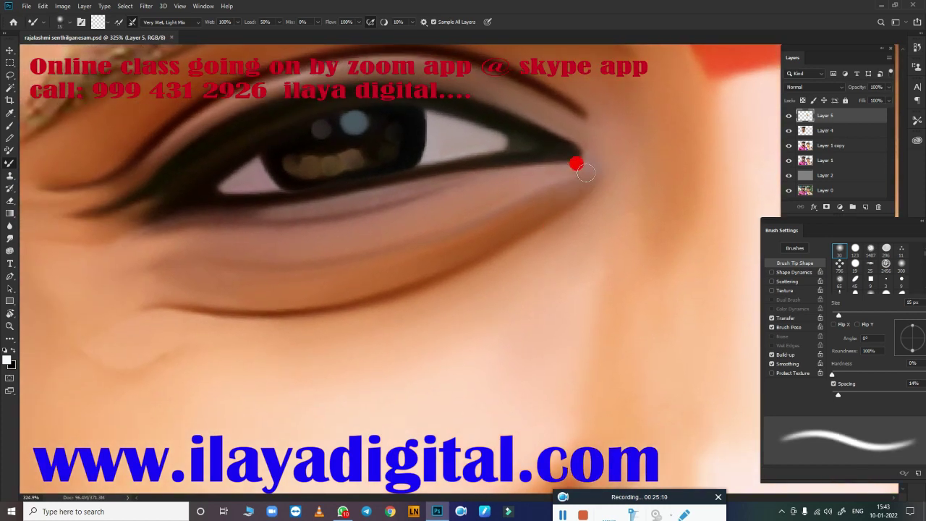
{"action": "key", "text": "bracketleft"}
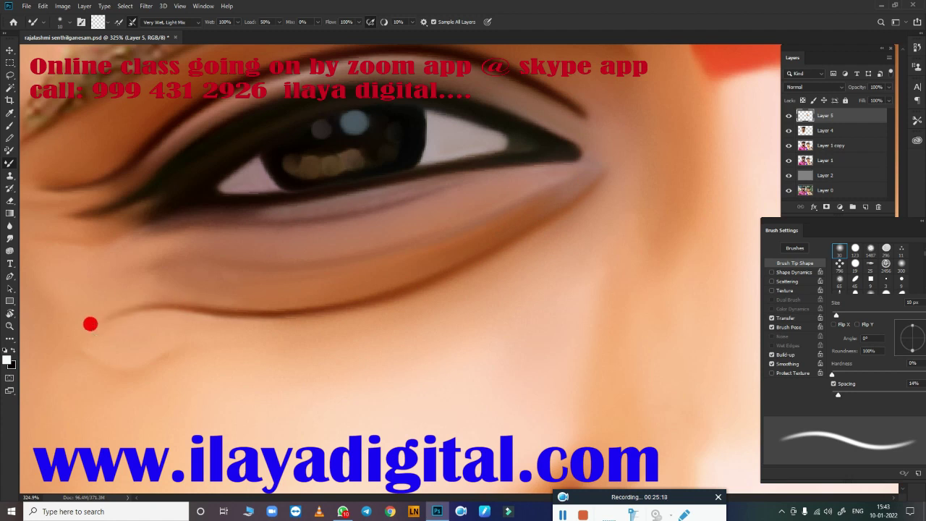
{"action": "scroll", "coordinate": [490, 275], "scroll_direction": "down", "scroll_amount": 3}
{"action": "scroll", "coordinate": [489, 256], "scroll_direction": "up", "scroll_amount": 2}
Step: Blend the hair edge at the temple with a 50 px smudge brush
{"action": "left_click_drag", "start_coordinate": [326, 212], "coordinate": [398, 295]}
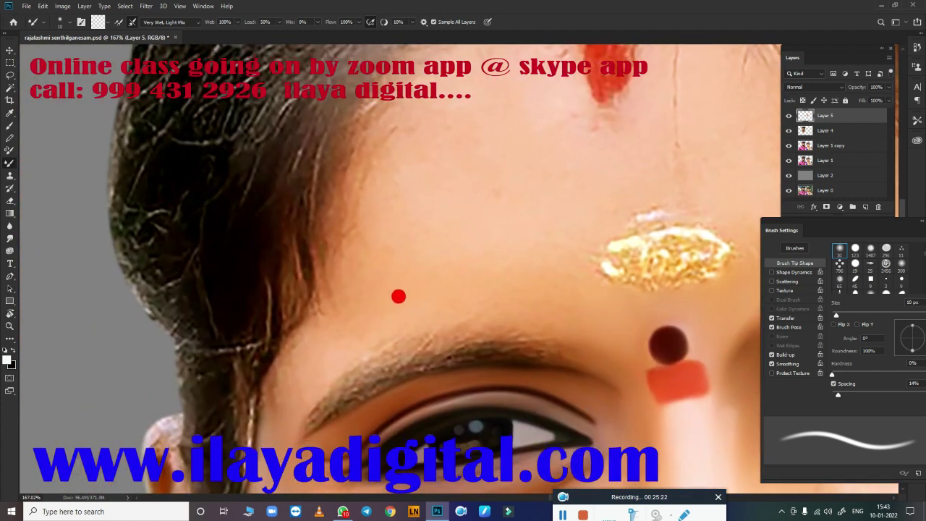
{"action": "key", "text": "r"}
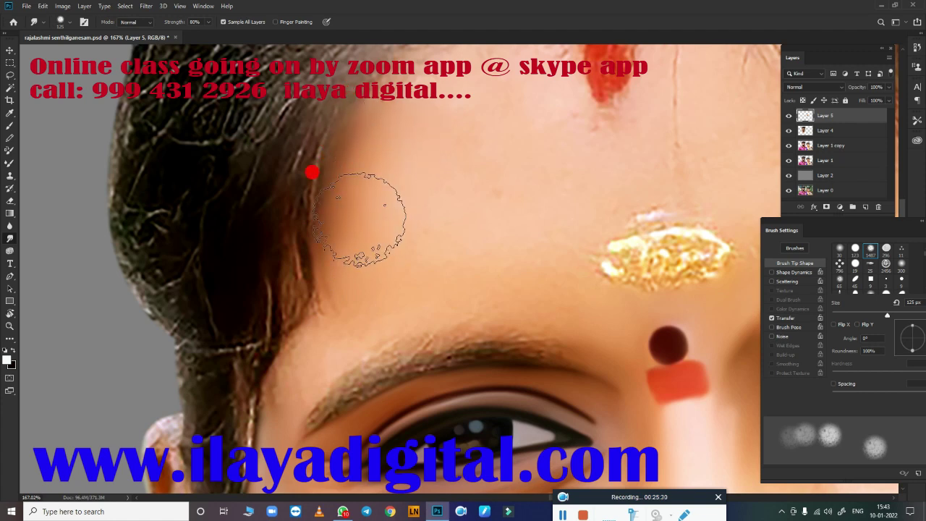
{"action": "key", "text": "bracketright"}
{"action": "key", "text": "bracketright"}
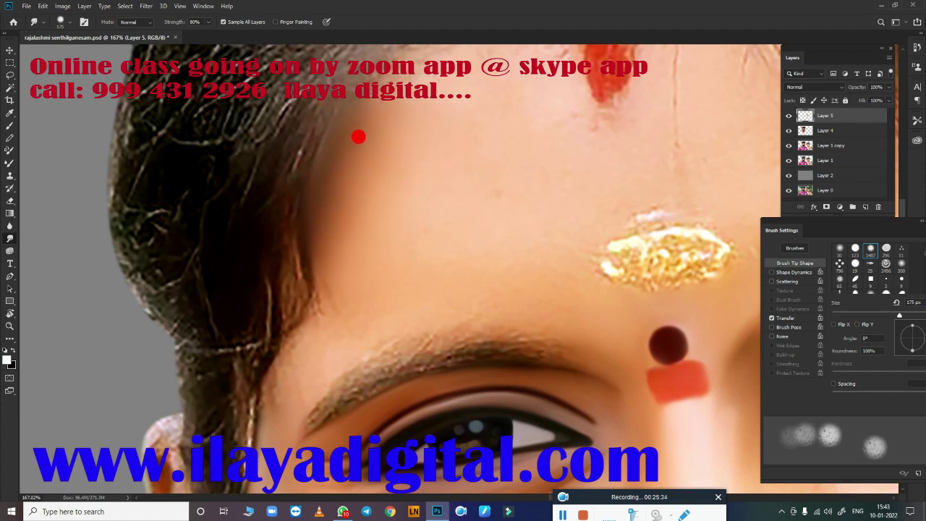
{"action": "key", "text": "bracketleft"}
{"action": "key", "text": "bracketleft"}
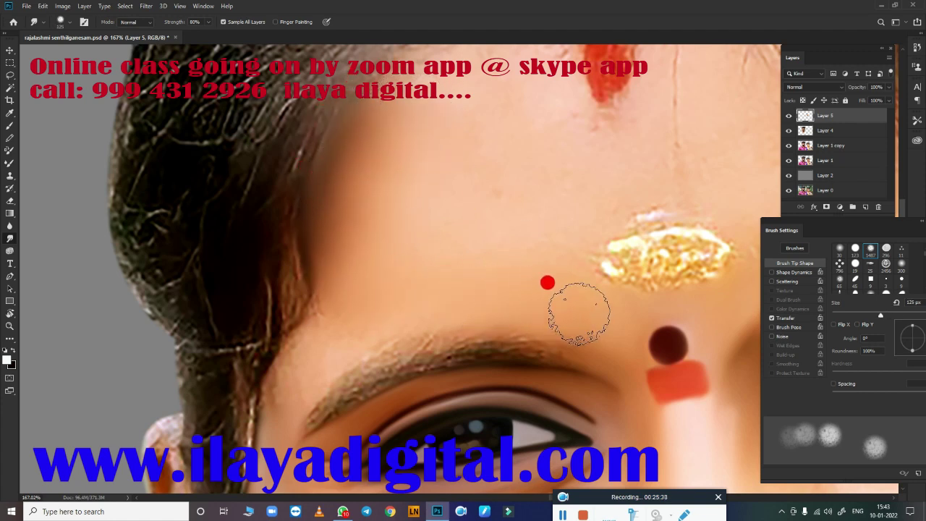
{"action": "key", "text": "bracketleft"}
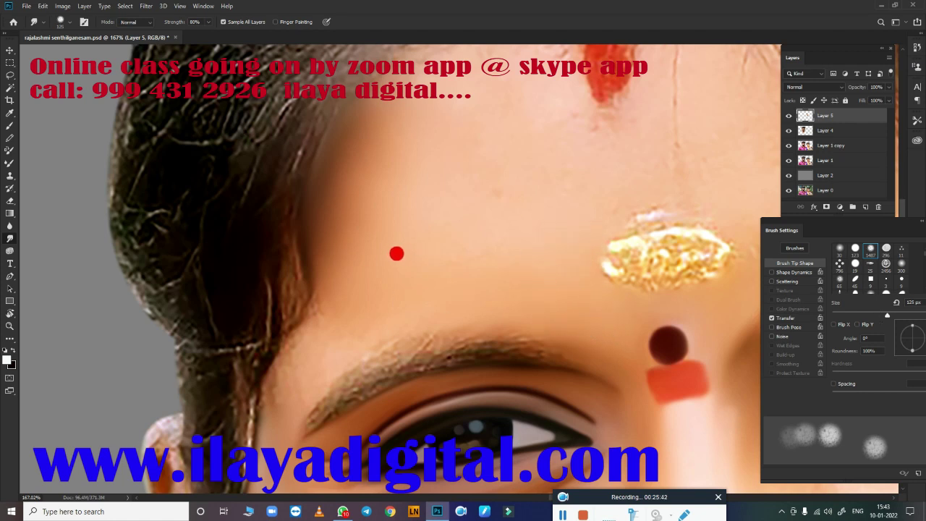
{"action": "left_click_drag", "start_coordinate": [397, 253], "coordinate": [449, 232]}
{"action": "key", "text": "bracketleft"}
{"action": "key", "text": "bracketleft"}
{"action": "key", "text": "bracketleft"}
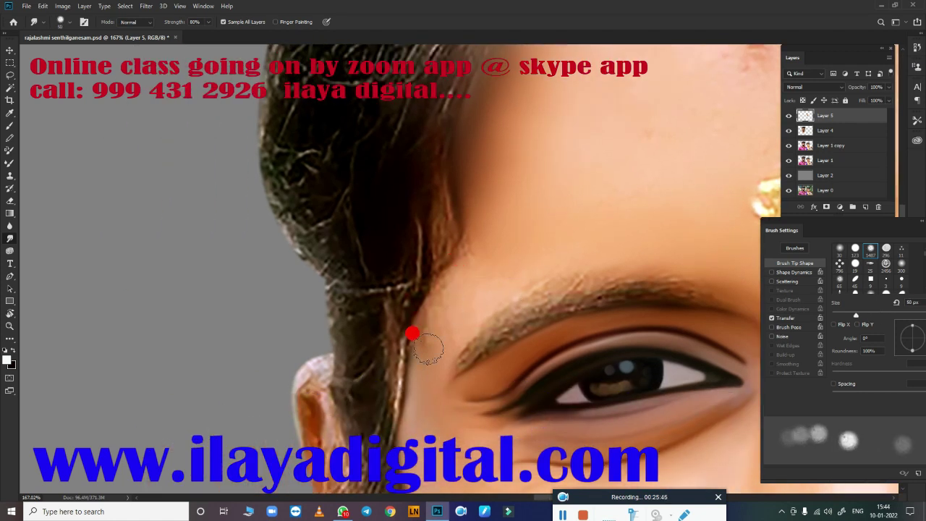
{"action": "left_click_drag", "start_coordinate": [428, 349], "coordinate": [428, 336]}
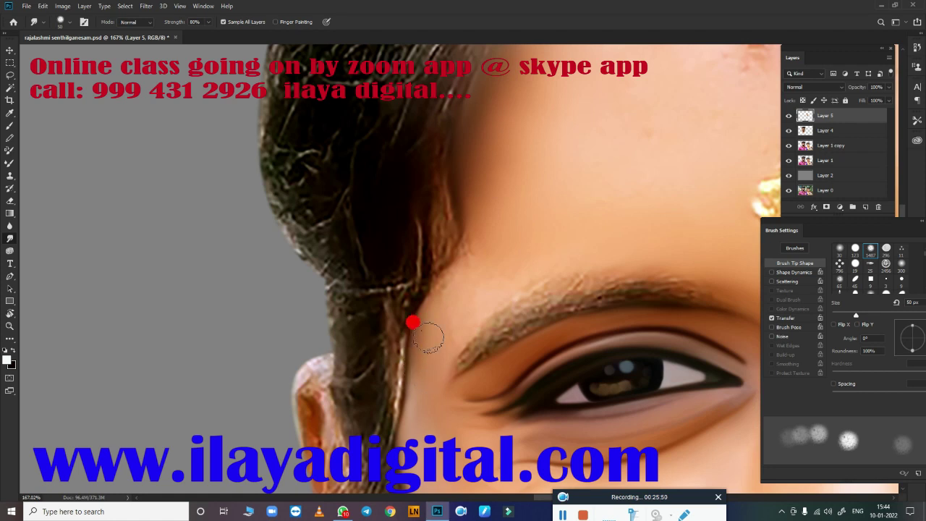
Step: Smudge the temple skin into the hair and smooth the forehead hairline at 80–100 px
{"action": "key", "text": "bracketright"}
{"action": "key", "text": "bracketright"}
{"action": "key", "text": "bracketright"}
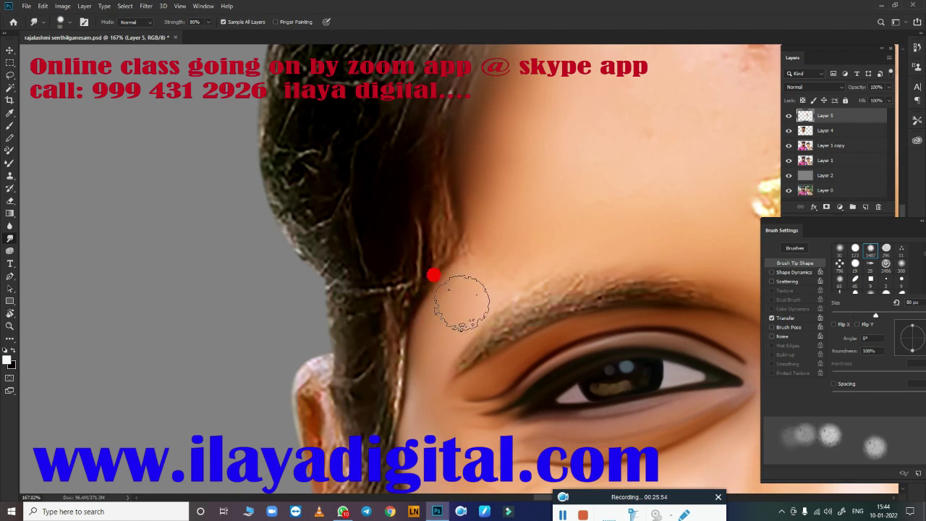
{"action": "key", "text": "bracketright"}
{"action": "key", "text": "bracketright"}
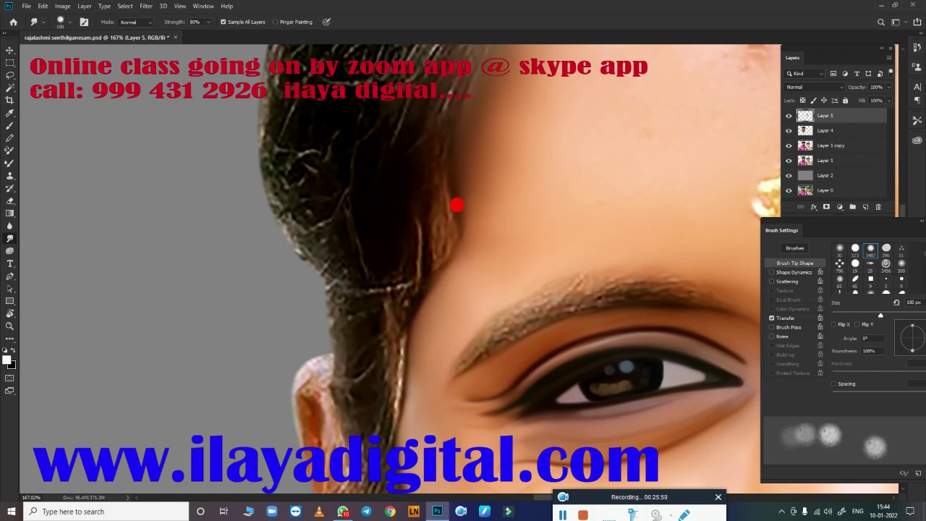
{"action": "mouse_move", "coordinate": [457, 205]}
{"action": "left_mouse_down"}
{"action": "mouse_move", "coordinate": [440, 190]}
{"action": "mouse_move", "coordinate": [432, 195]}
{"action": "mouse_move", "coordinate": [435, 239]}
{"action": "mouse_move", "coordinate": [424, 269]}
{"action": "mouse_move", "coordinate": [457, 209]}
{"action": "mouse_move", "coordinate": [455, 224]}
{"action": "left_mouse_up"}
{"action": "key", "text": "bracketleft"}
{"action": "key", "text": "bracketleft"}
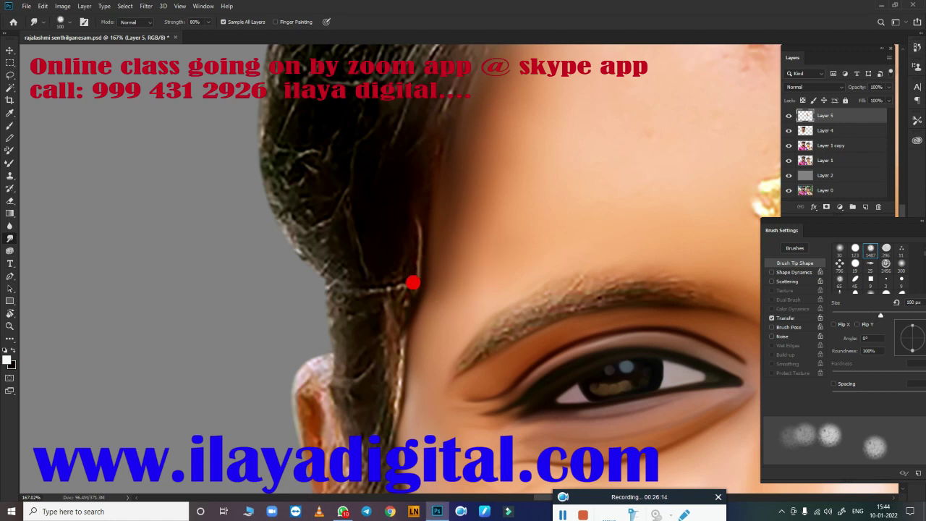
{"action": "key", "text": "bracketright"}
{"action": "key", "text": "bracketright"}
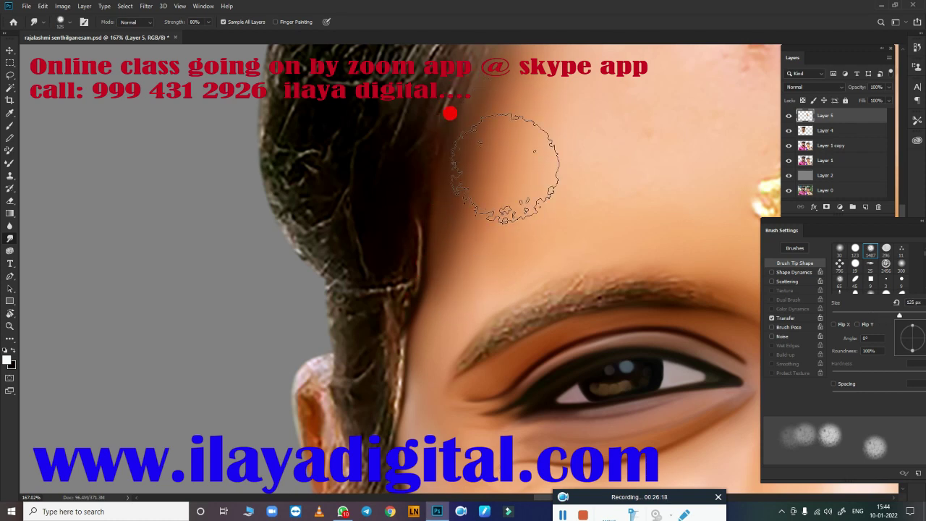
{"action": "key", "text": "bracketleft"}
{"action": "key", "text": "bracketleft"}
{"action": "key", "text": "bracketright"}
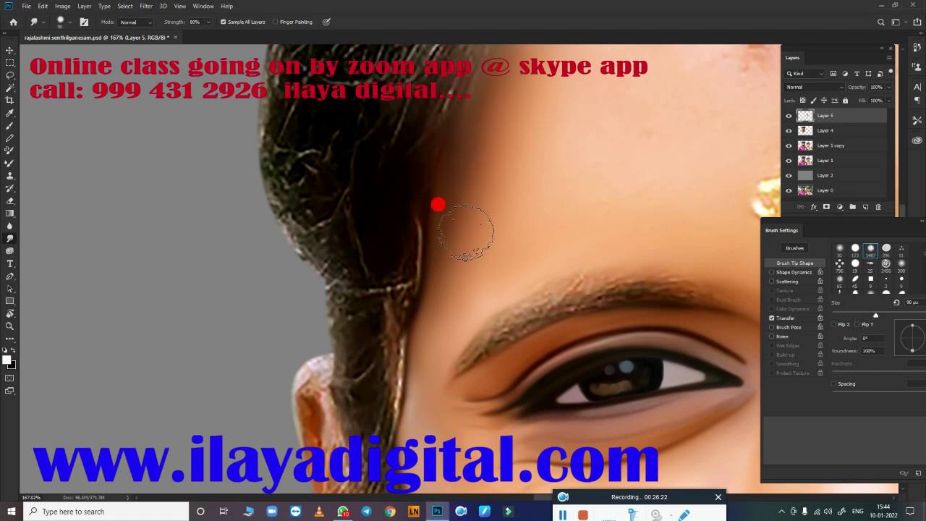
{"action": "mouse_move", "coordinate": [465, 124]}
{"action": "left_mouse_down"}
{"action": "mouse_move", "coordinate": [338, 355]}
{"action": "mouse_move", "coordinate": [350, 291]}
{"action": "left_mouse_up"}
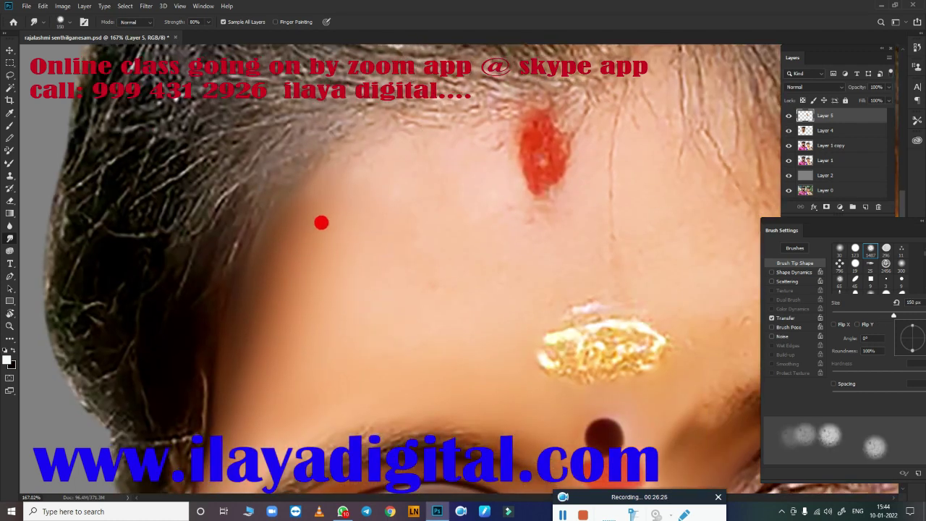
{"action": "mouse_move", "coordinate": [321, 222]}
{"action": "left_mouse_down"}
{"action": "mouse_move", "coordinate": [286, 188]}
{"action": "mouse_move", "coordinate": [265, 187]}
{"action": "mouse_move", "coordinate": [229, 297]}
{"action": "mouse_move", "coordinate": [252, 215]}
{"action": "mouse_move", "coordinate": [337, 140]}
{"action": "mouse_move", "coordinate": [403, 114]}
{"action": "mouse_move", "coordinate": [440, 180]}
{"action": "mouse_move", "coordinate": [327, 233]}
{"action": "mouse_move", "coordinate": [422, 212]}
{"action": "mouse_move", "coordinate": [347, 269]}
{"action": "mouse_move", "coordinate": [381, 270]}
{"action": "left_mouse_up"}
{"action": "key", "text": "bracketright"}
{"action": "key", "text": "bracketright"}
Step: Smooth the forehead, then blend the eyebrow hairs into a soft arch at 25–30 px
{"action": "mouse_move", "coordinate": [474, 304]}
{"action": "left_mouse_down"}
{"action": "mouse_move", "coordinate": [436, 307]}
{"action": "mouse_move", "coordinate": [513, 306]}
{"action": "mouse_move", "coordinate": [518, 252]}
{"action": "mouse_move", "coordinate": [398, 148]}
{"action": "left_mouse_up"}
{"action": "key", "text": "bracketleft"}
{"action": "key", "text": "bracketleft"}
{"action": "key", "text": "bracketleft"}
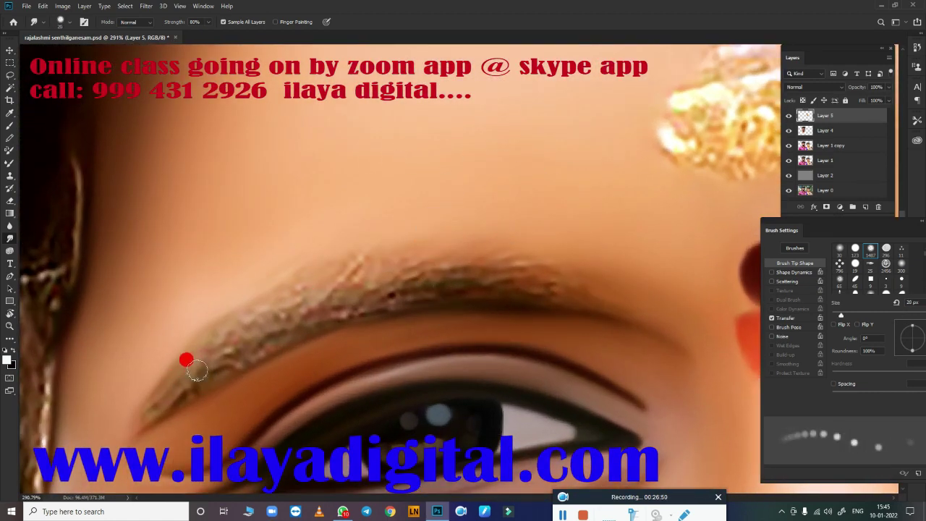
{"action": "mouse_move", "coordinate": [151, 378]}
{"action": "left_mouse_down"}
{"action": "mouse_move", "coordinate": [297, 283]}
{"action": "mouse_move", "coordinate": [227, 316]}
{"action": "mouse_move", "coordinate": [446, 274]}
{"action": "mouse_move", "coordinate": [363, 295]}
{"action": "left_mouse_up"}
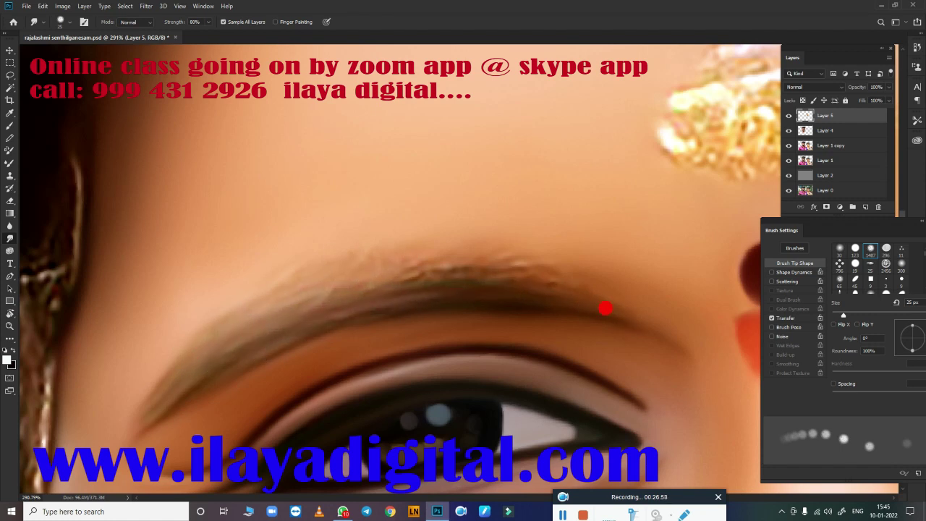
{"action": "mouse_move", "coordinate": [605, 309]}
{"action": "left_mouse_down"}
{"action": "mouse_move", "coordinate": [586, 275]}
{"action": "mouse_move", "coordinate": [458, 283]}
{"action": "left_mouse_up"}
{"action": "mouse_move", "coordinate": [128, 413]}
{"action": "left_mouse_down"}
{"action": "mouse_move", "coordinate": [427, 244]}
{"action": "mouse_move", "coordinate": [327, 246]}
{"action": "mouse_move", "coordinate": [502, 279]}
{"action": "left_mouse_up"}
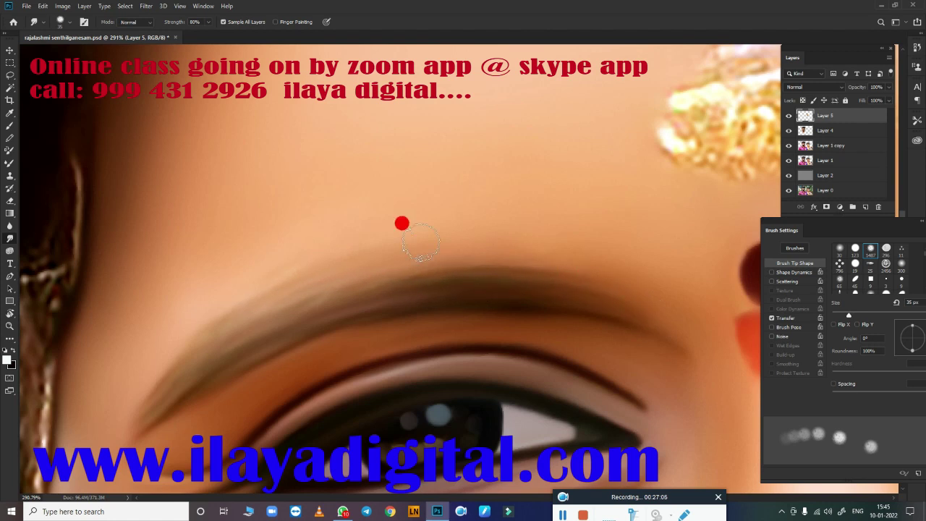
{"action": "key", "text": "bracketleft"}
{"action": "mouse_move", "coordinate": [402, 223]}
{"action": "left_mouse_down"}
{"action": "mouse_move", "coordinate": [138, 327]}
{"action": "mouse_move", "coordinate": [136, 389]}
{"action": "mouse_move", "coordinate": [153, 371]}
{"action": "left_mouse_up"}
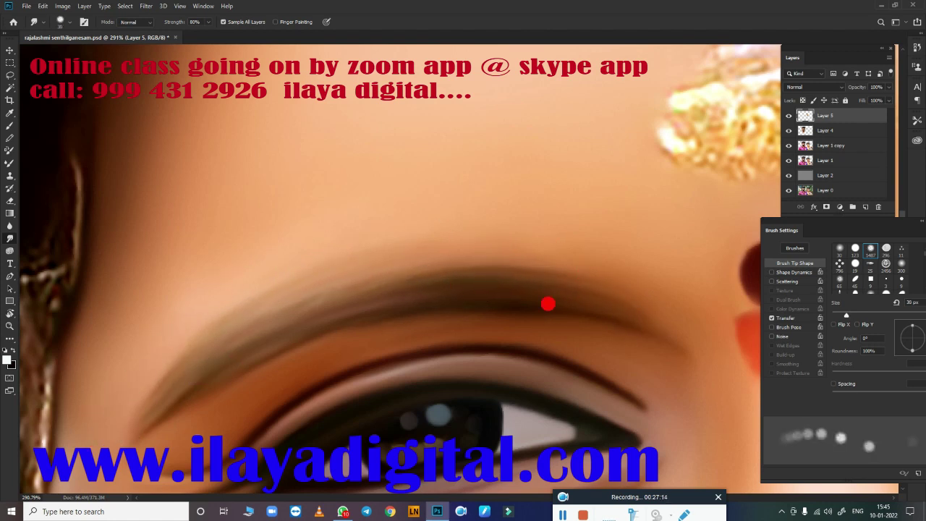
{"action": "key", "text": "ctrl+0"}
Step: Zoom in on the nose and smiling upper lip
{"action": "scroll", "coordinate": [435, 341], "scroll_direction": "up", "scroll_amount": 1}
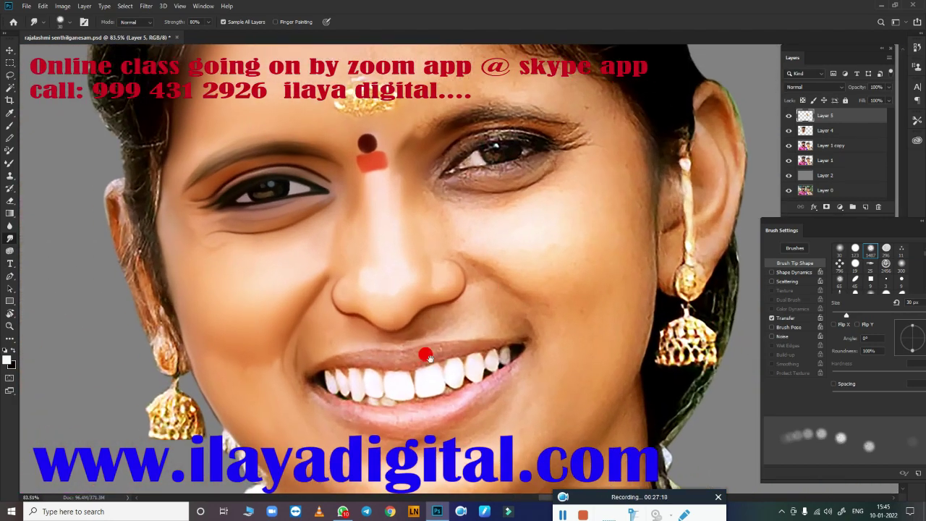
{"action": "scroll", "coordinate": [474, 279], "scroll_direction": "up", "scroll_amount": 1}
{"action": "scroll", "coordinate": [532, 274], "scroll_direction": "up", "scroll_amount": 2}
{"action": "scroll", "coordinate": [531, 278], "scroll_direction": "up", "scroll_amount": 2}
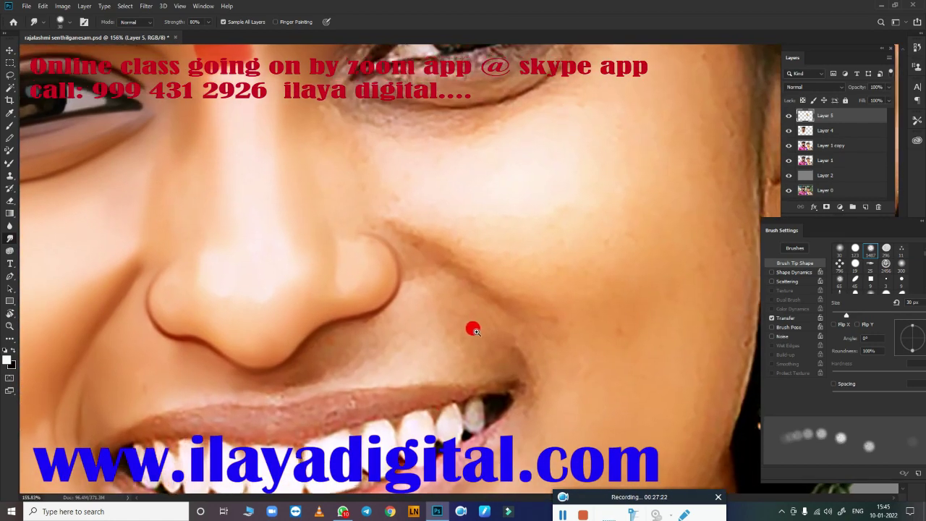
{"action": "scroll", "coordinate": [471, 326], "scroll_direction": "down", "scroll_amount": 2}
{"action": "scroll", "coordinate": [528, 308], "scroll_direction": "left", "scroll_amount": 3}
{"action": "scroll", "coordinate": [455, 314], "scroll_direction": "down", "scroll_amount": 3}
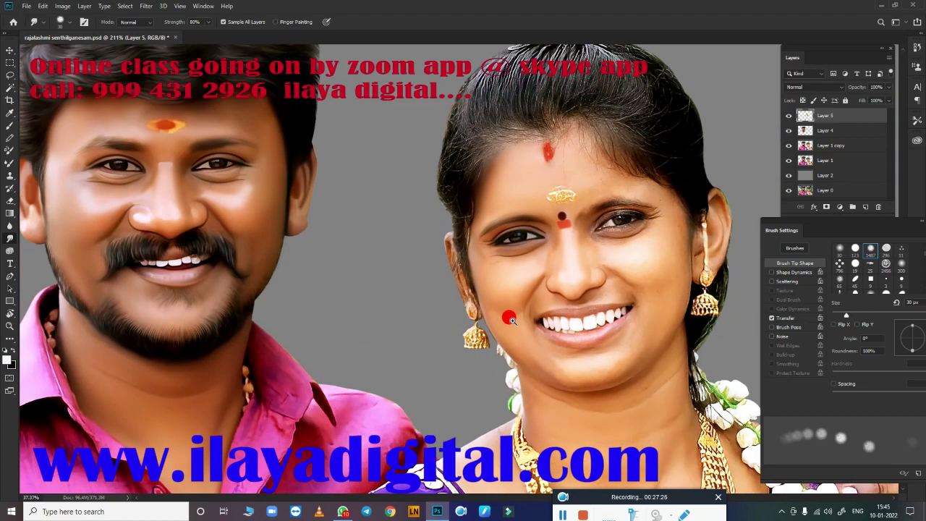
{"action": "scroll", "coordinate": [507, 314], "scroll_direction": "up", "scroll_amount": 2}
{"action": "scroll", "coordinate": [540, 333], "scroll_direction": "down", "scroll_amount": 2}
{"action": "scroll", "coordinate": [497, 337], "scroll_direction": "up", "scroll_amount": 4}
{"action": "scroll", "coordinate": [571, 362], "scroll_direction": "up", "scroll_amount": 1}
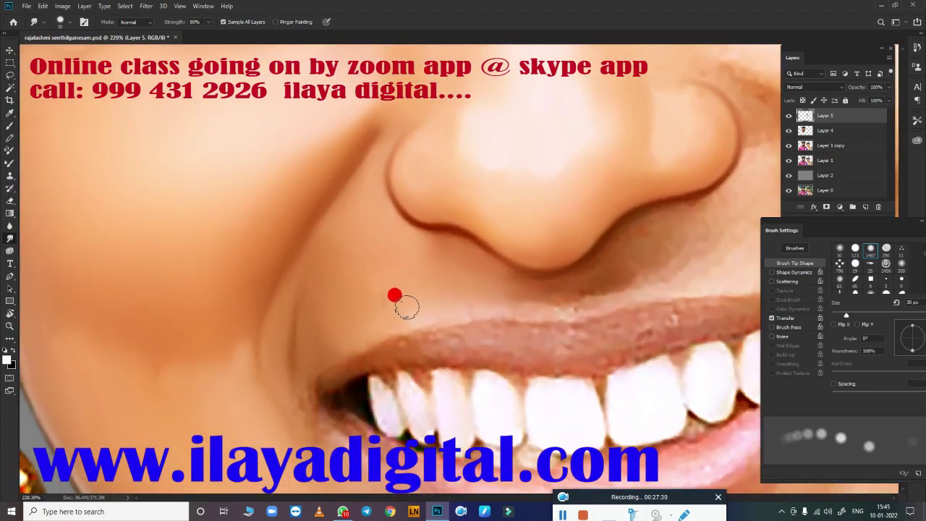
Step: Trace a path around the cheek between nose, smile line and upper lip, and make it a selection
{"action": "key", "text": "p"}
{"action": "left_click", "coordinate": [380, 134]}
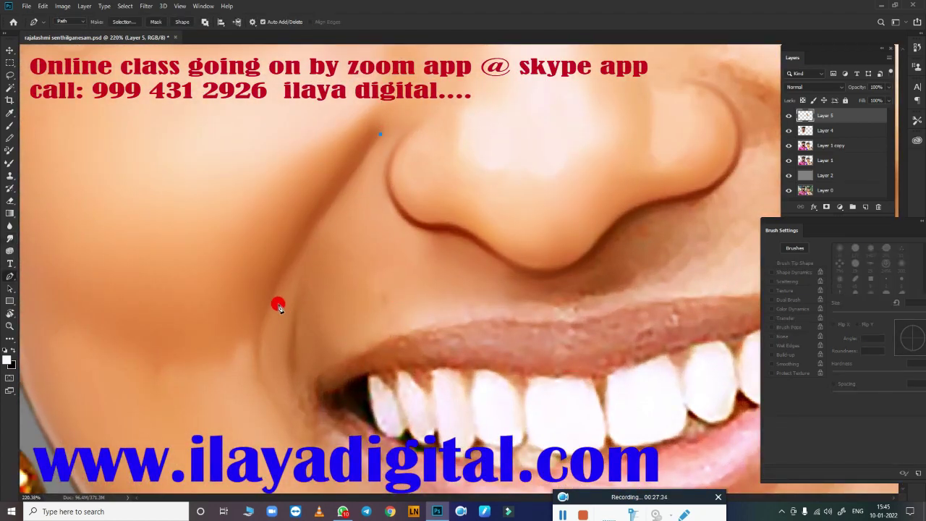
{"action": "left_click_drag", "start_coordinate": [264, 318], "coordinate": [257, 364]}
{"action": "left_click_drag", "start_coordinate": [277, 410], "coordinate": [305, 443]}
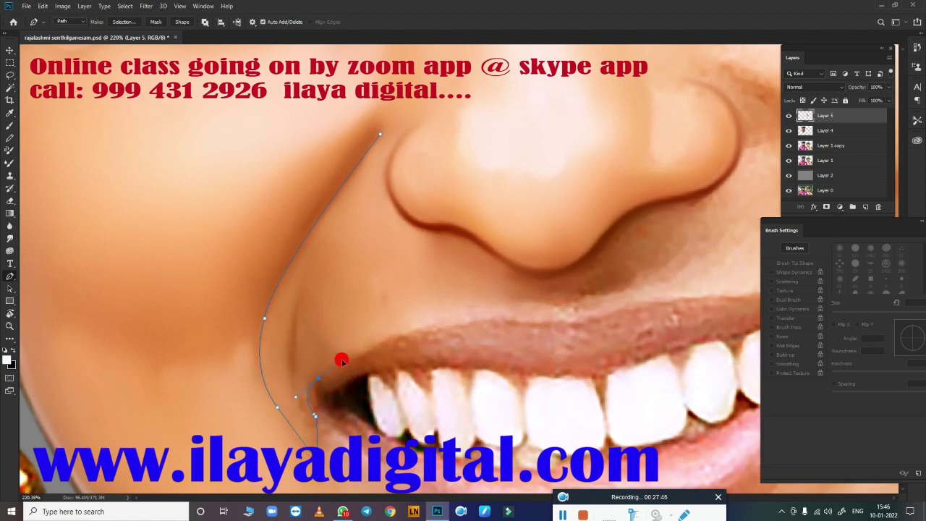
{"action": "left_click_drag", "start_coordinate": [568, 324], "coordinate": [729, 340]}
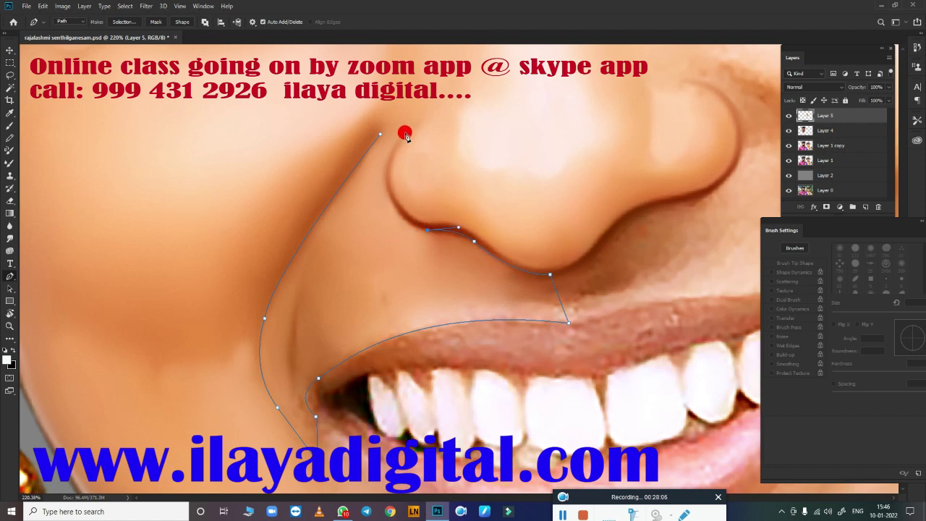
{"action": "left_click_drag", "start_coordinate": [403, 135], "coordinate": [452, 67]}
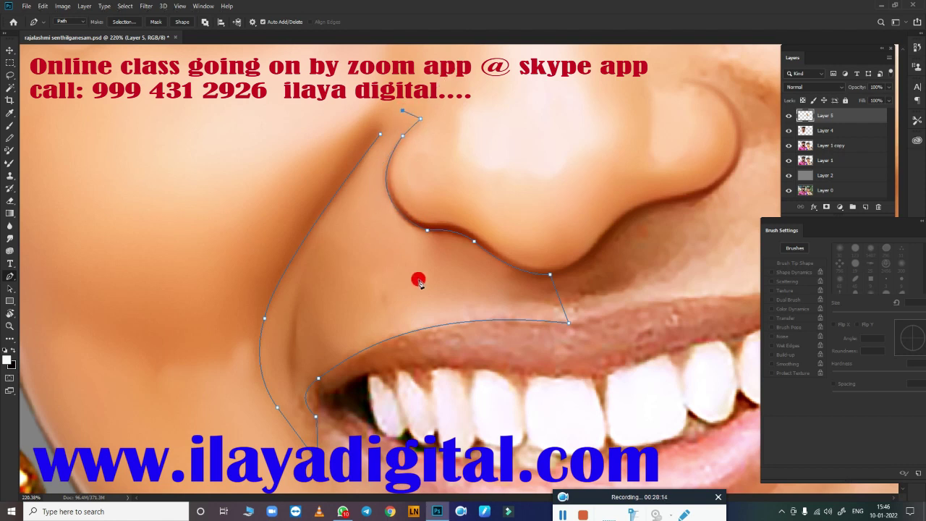
{"action": "key", "text": "ctrl+Return"}
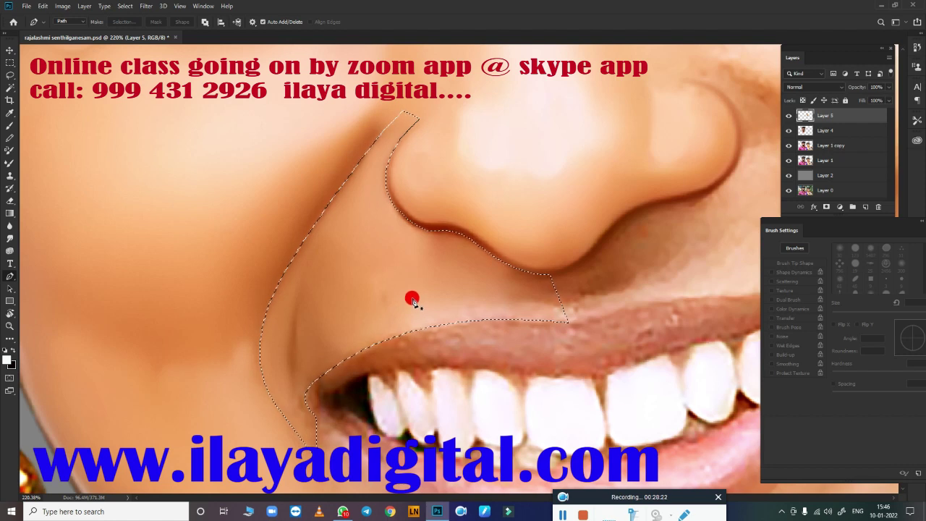
{"action": "key", "text": "r"}
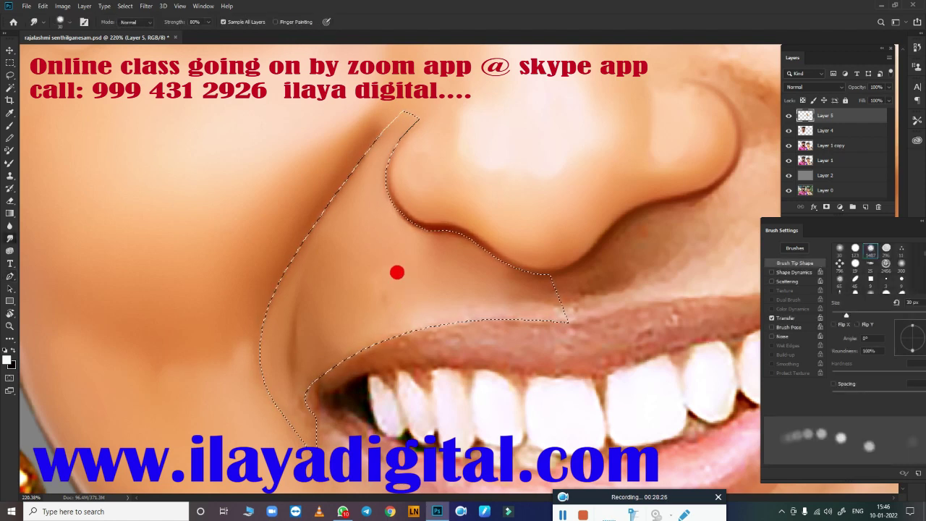
Step: Blend the nasolabial fold inside the selection with the mixer brush, sized 25–80 px
{"action": "key", "text": "]"}
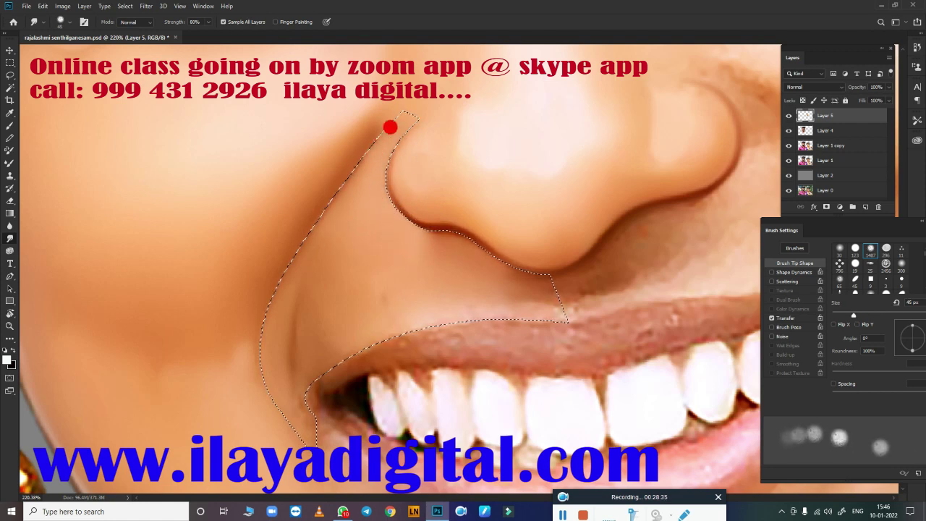
{"action": "key", "text": "]"}
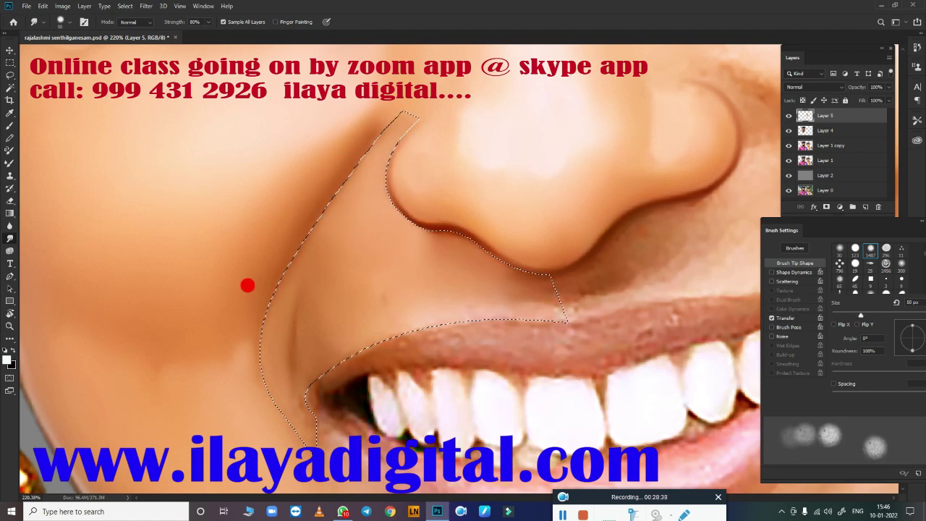
{"action": "key", "text": "bracketright"}
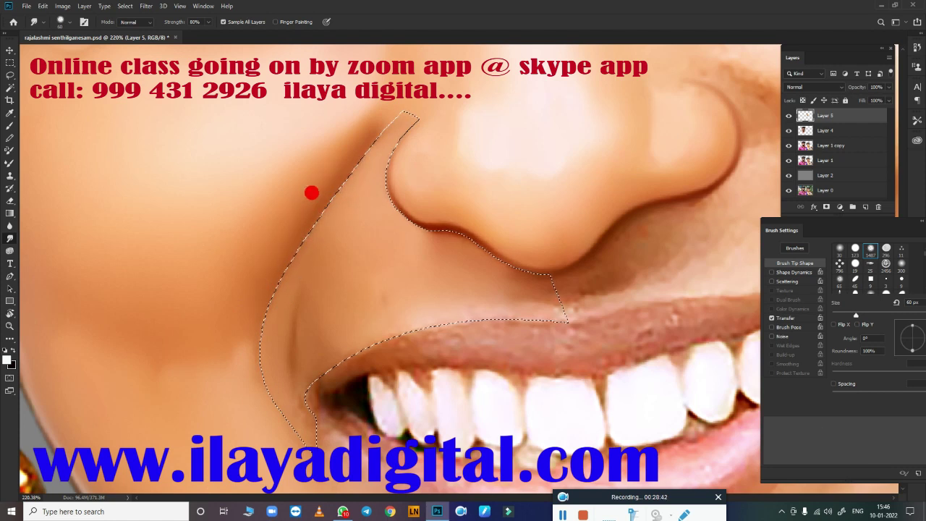
{"action": "key", "text": "bracketleft"}
{"action": "key", "text": "bracketleft"}
{"action": "key", "text": "bracketleft"}
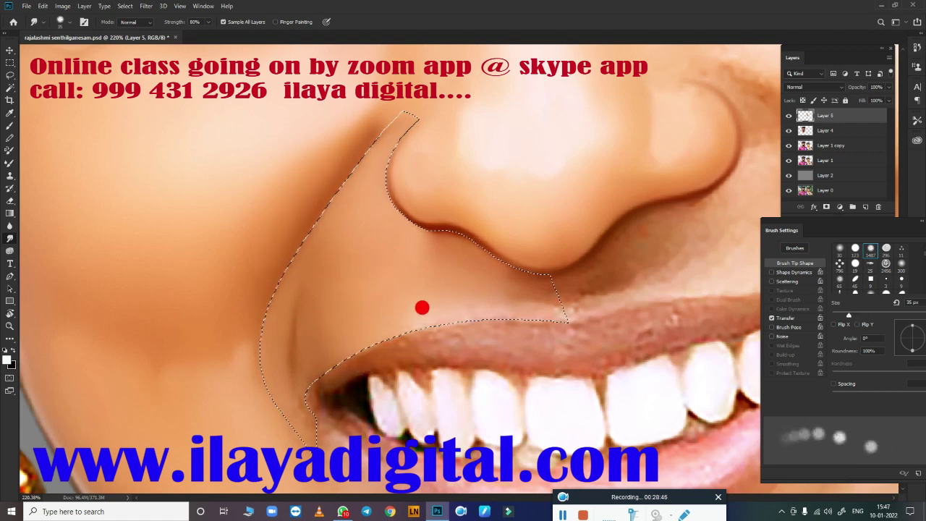
{"action": "key", "text": "bracketleft"}
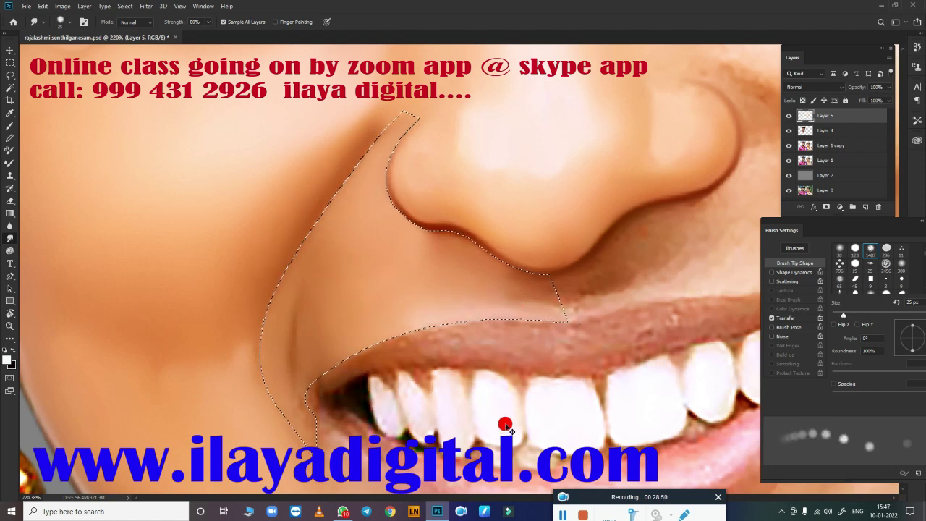
{"action": "key", "text": "e"}
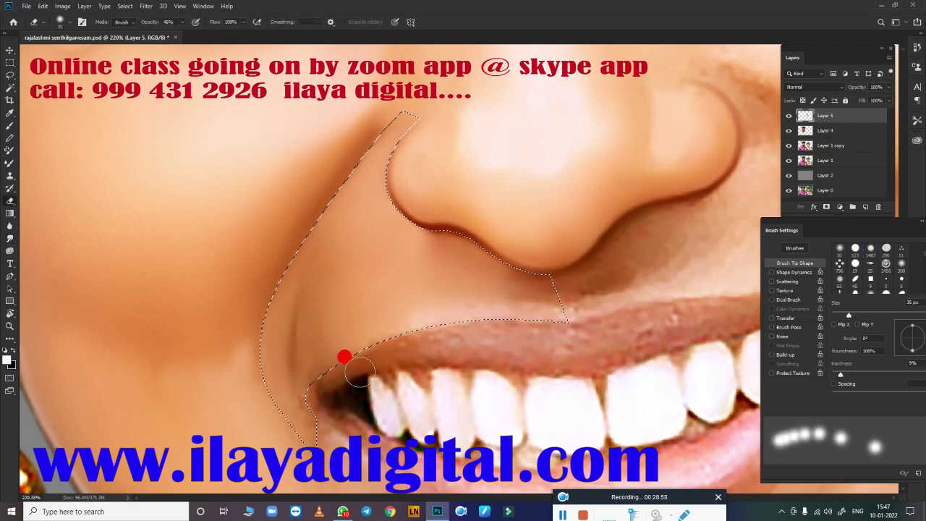
{"action": "key", "text": "b"}
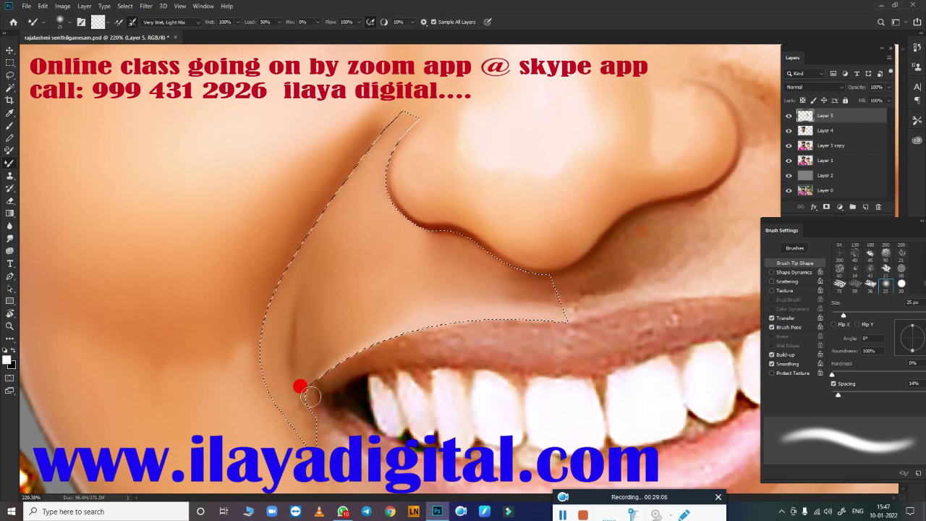
{"action": "key", "text": "bracketright"}
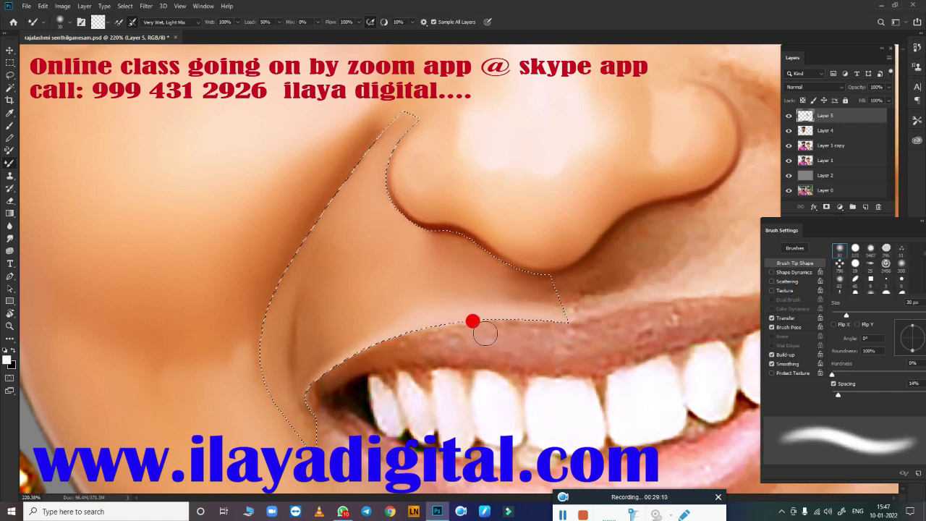
{"action": "key", "text": "bracketright"}
{"action": "key", "text": "bracketright"}
{"action": "key", "text": "bracketright"}
{"action": "key", "text": "bracketright"}
{"action": "key", "text": "bracketright"}
{"action": "key", "text": "bracketright"}
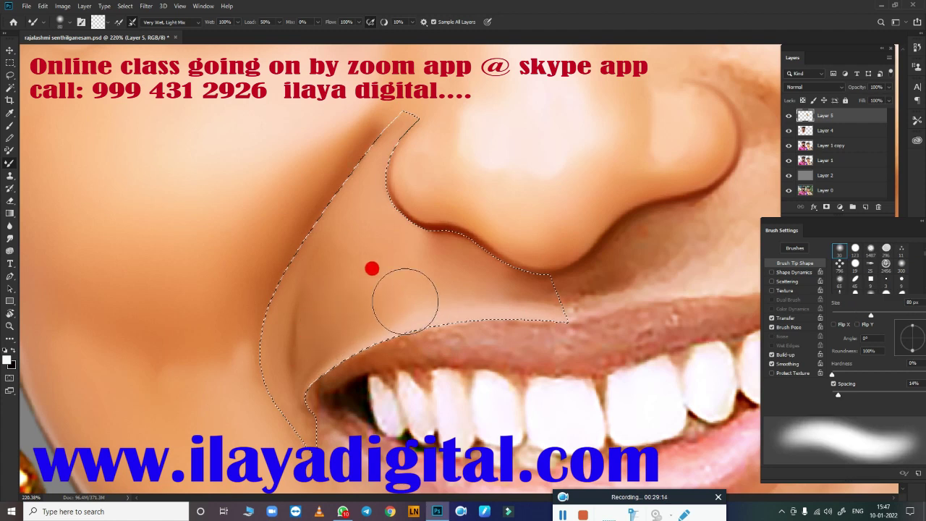
{"action": "key", "text": "bracketleft"}
{"action": "key", "text": "bracketleft"}
{"action": "key", "text": "bracketleft"}
{"action": "key", "text": "bracketleft"}
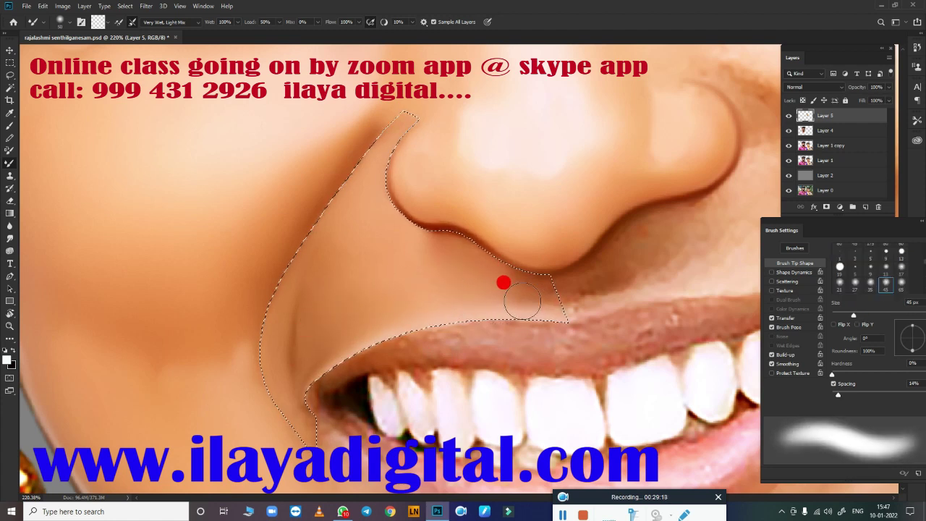
{"action": "key", "text": "bracketright"}
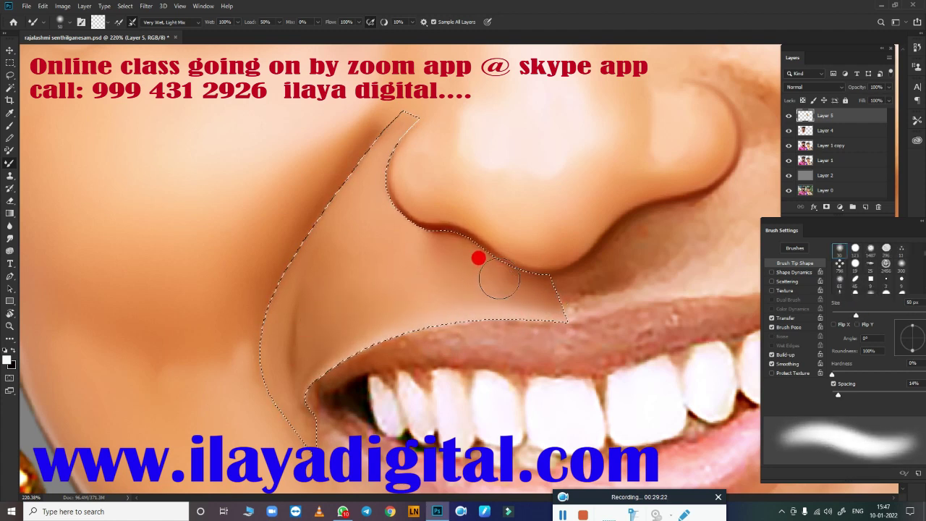
{"action": "key", "text": "bracketright"}
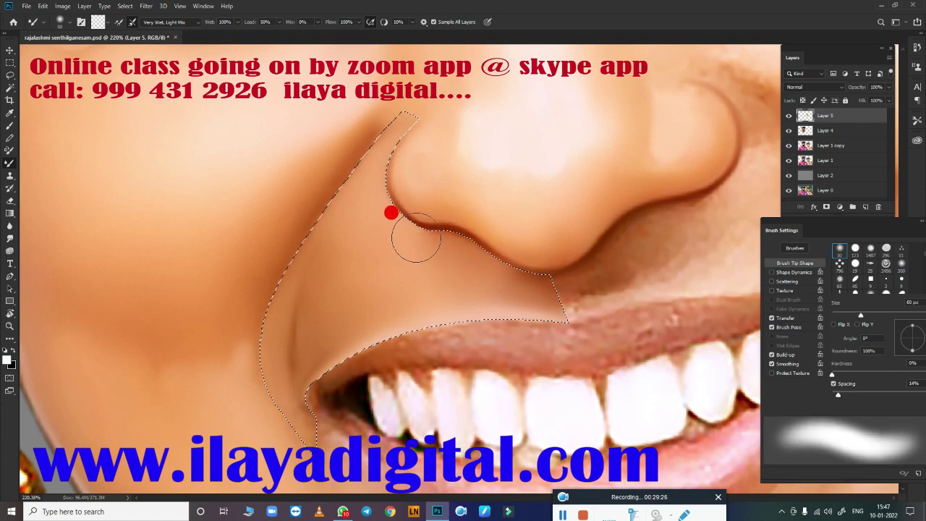
{"action": "scroll", "coordinate": [388, 381], "scroll_direction": "down", "scroll_amount": 3}
Step: Blend the upper lip edge from the mouth corner with a 15 px mixer brush
{"action": "scroll", "coordinate": [444, 392], "scroll_direction": "up", "scroll_amount": 4}
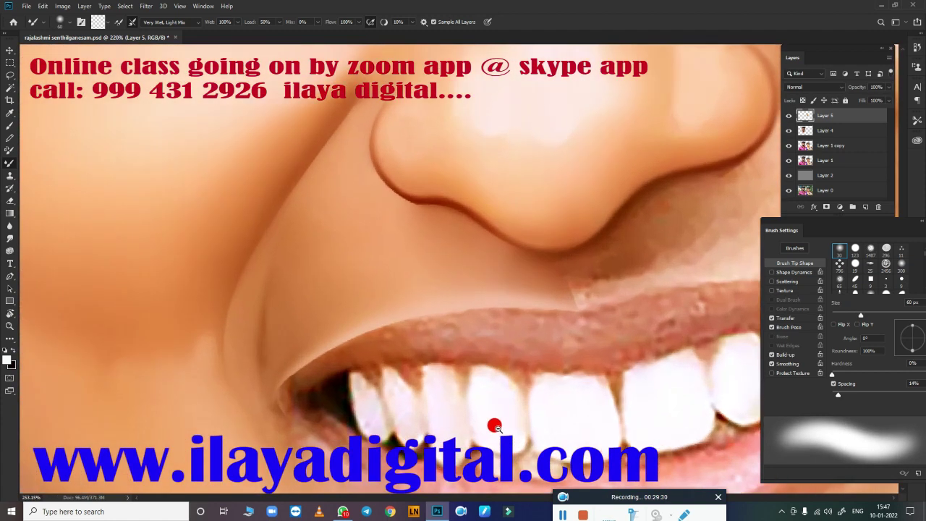
{"action": "key", "text": "bracketleft"}
{"action": "key", "text": "bracketleft"}
{"action": "key", "text": "bracketleft"}
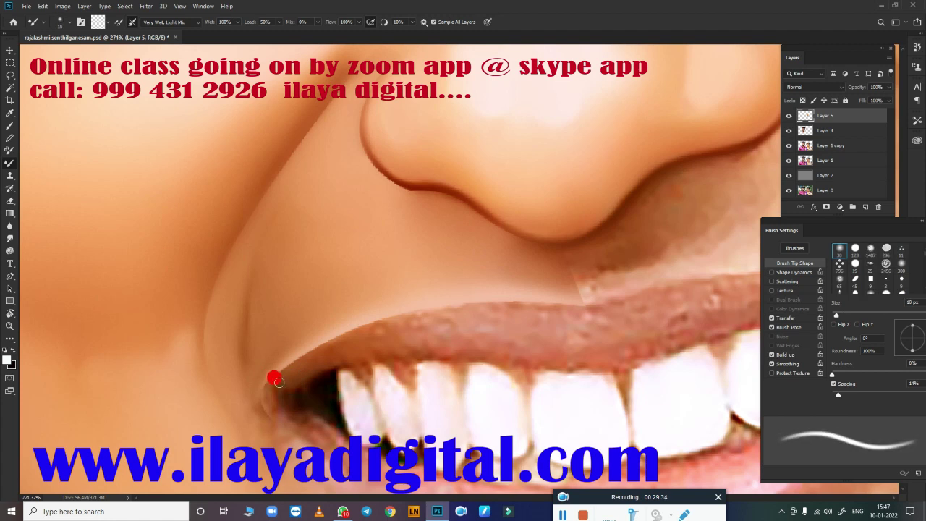
{"action": "key", "text": "bracketright"}
{"action": "mouse_move", "coordinate": [269, 380]}
{"action": "left_mouse_down"}
{"action": "mouse_move", "coordinate": [510, 307]}
{"action": "mouse_move", "coordinate": [396, 320]}
{"action": "mouse_move", "coordinate": [500, 301]}
{"action": "mouse_move", "coordinate": [561, 310]}
{"action": "left_mouse_up"}
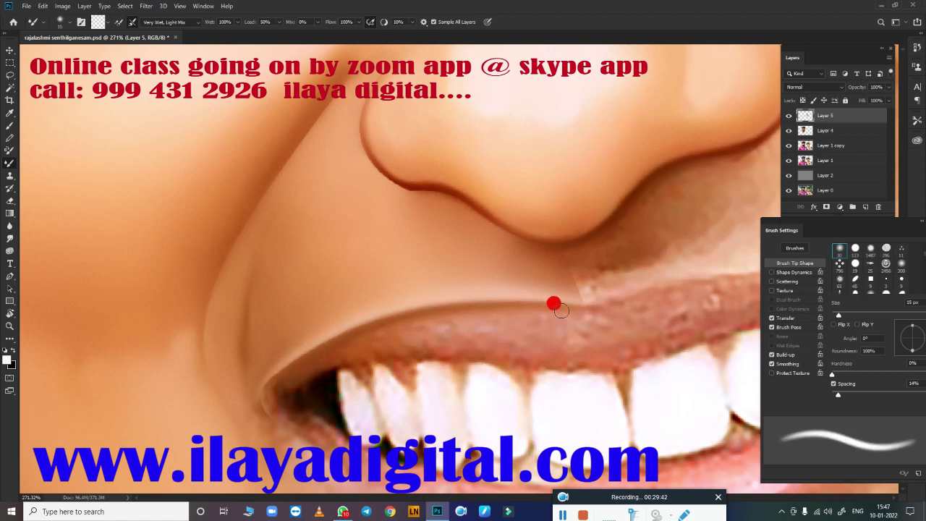
{"action": "key", "text": "bracketright"}
{"action": "key", "text": "bracketright"}
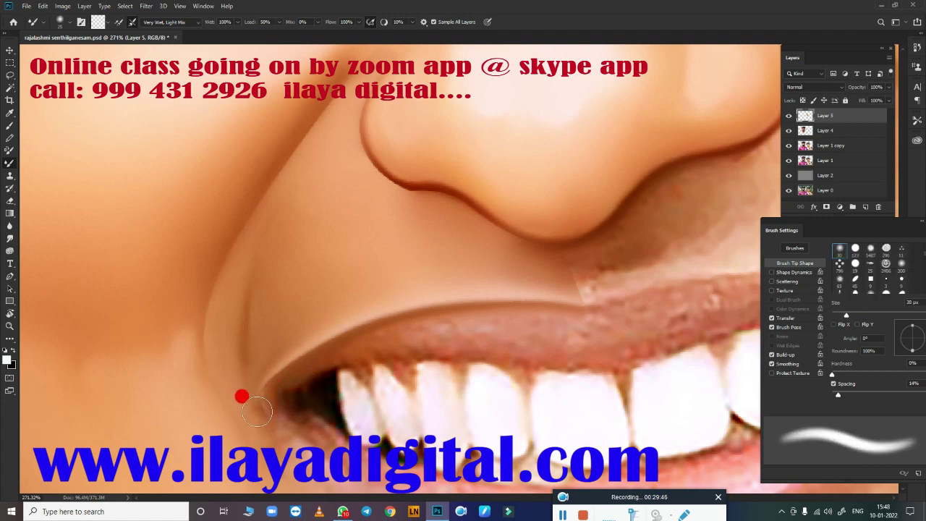
{"action": "key", "text": "bracketright"}
Step: Rotate the view onto the nose and smooth its dark lower edge with a 9 px brush
{"action": "left_click_drag", "start_coordinate": [463, 230], "coordinate": [395, 354]}
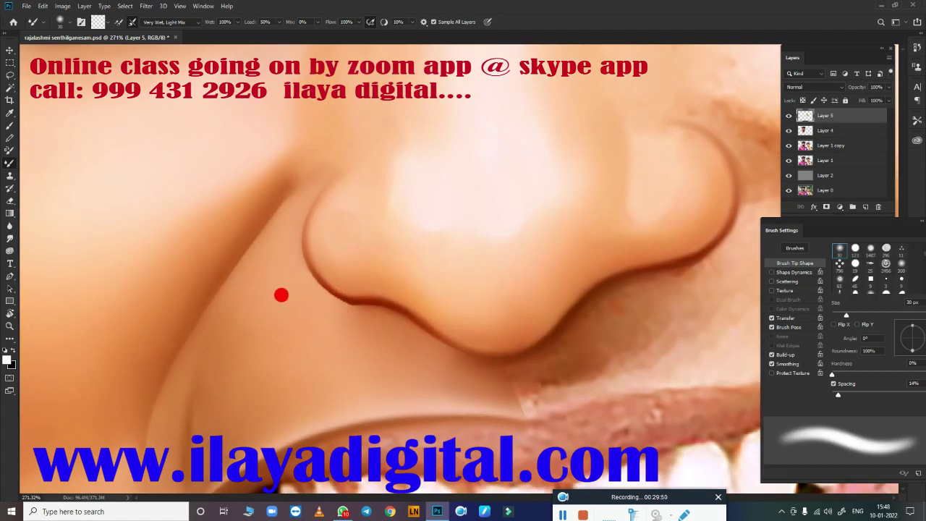
{"action": "key", "text": "r"}
{"action": "mouse_move", "coordinate": [270, 325]}
{"action": "left_mouse_down"}
{"action": "mouse_move", "coordinate": [176, 240]}
{"action": "mouse_move", "coordinate": [440, 259]}
{"action": "mouse_move", "coordinate": [375, 263]}
{"action": "left_mouse_up"}
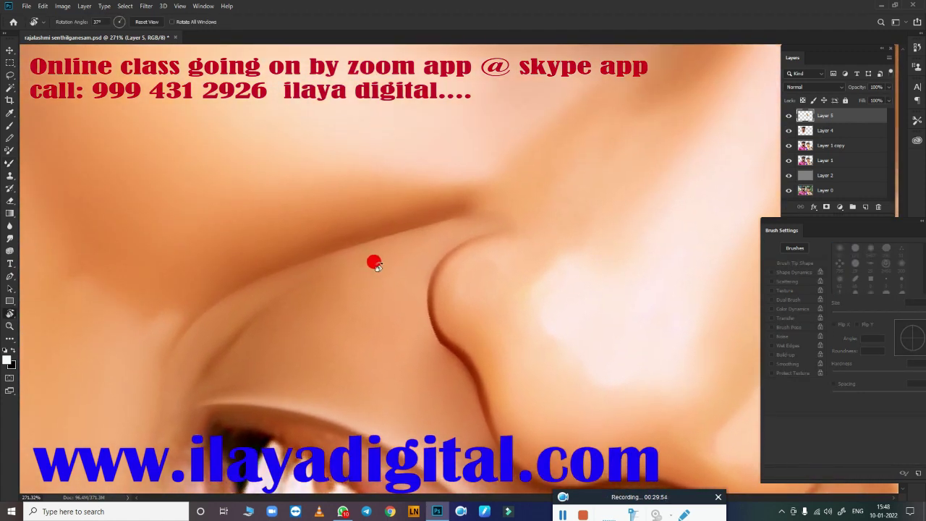
{"action": "key", "text": "bracketleft"}
{"action": "key", "text": "bracketleft"}
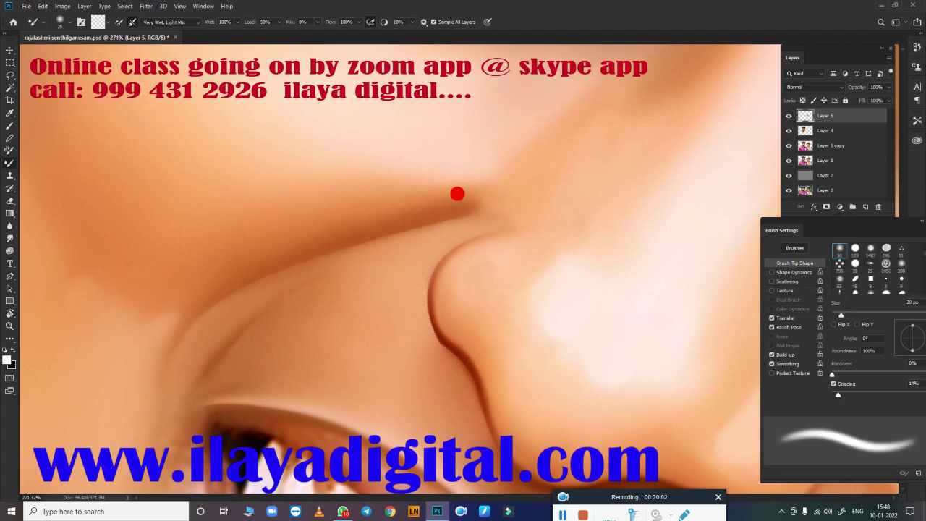
{"action": "scroll", "coordinate": [498, 310], "scroll_direction": "up", "scroll_amount": 3}
{"action": "key", "text": "bracketleft"}
{"action": "key", "text": "bracketleft"}
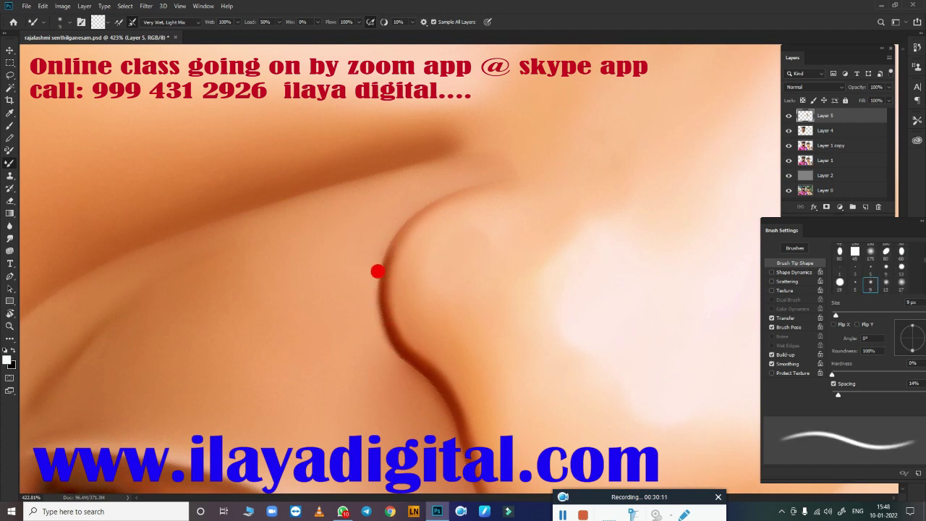
{"action": "key", "text": "bracketright"}
{"action": "key", "text": "bracketright"}
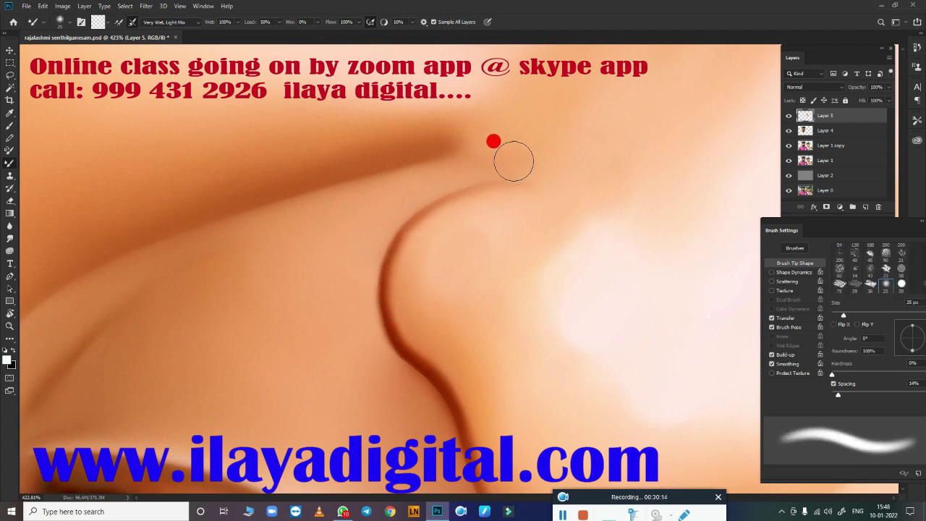
{"action": "key", "text": "bracketleft"}
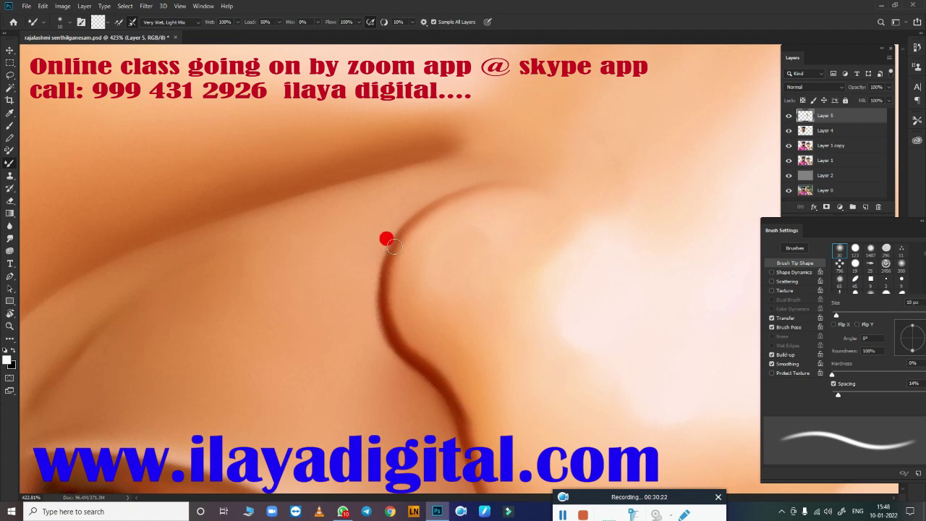
{"action": "key", "text": "bracketleft"}
{"action": "scroll", "coordinate": [443, 199], "scroll_direction": "down", "scroll_amount": 2}
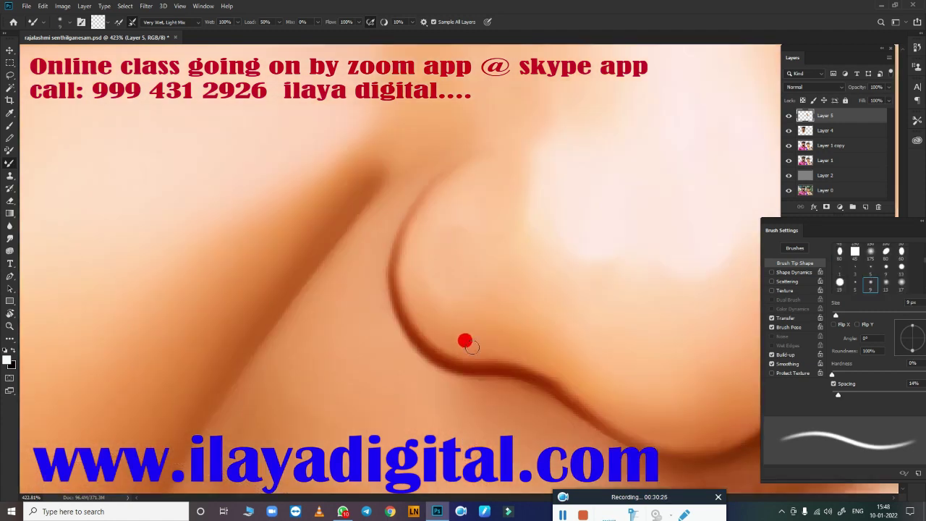
{"action": "scroll", "coordinate": [465, 337], "scroll_direction": "down", "scroll_amount": 2}
{"action": "scroll", "coordinate": [523, 239], "scroll_direction": "right", "scroll_amount": 2}
{"action": "scroll", "coordinate": [499, 308], "scroll_direction": "right", "scroll_amount": 2}
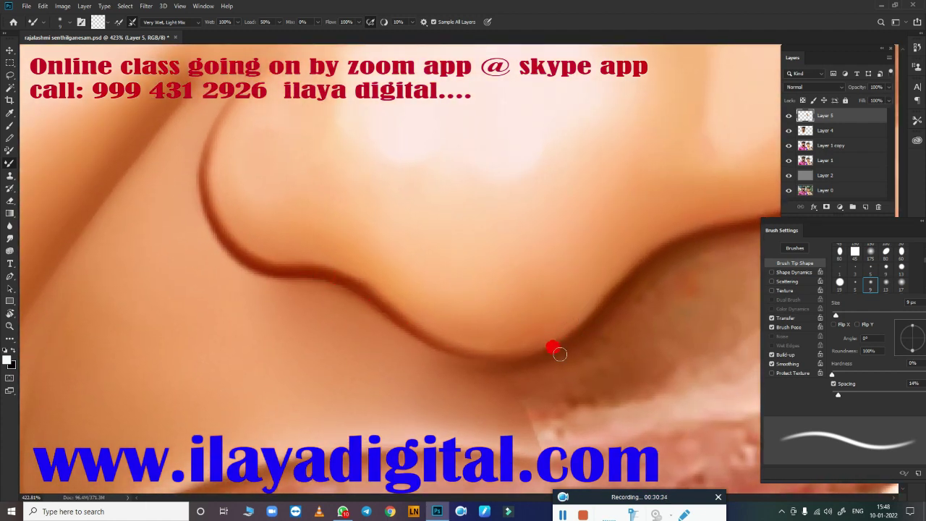
{"action": "left_click_drag", "start_coordinate": [559, 353], "coordinate": [499, 354]}
{"action": "scroll", "coordinate": [490, 306], "scroll_direction": "down", "scroll_amount": 2}
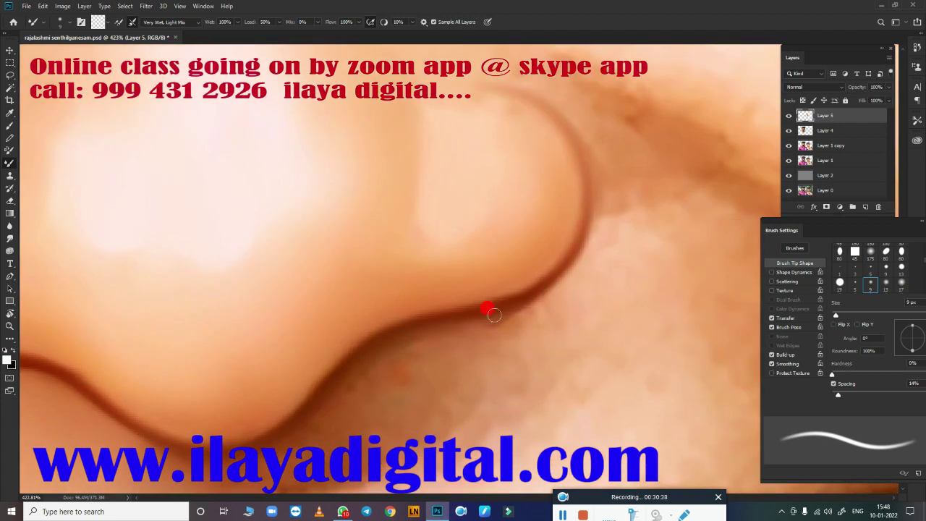
{"action": "scroll", "coordinate": [603, 304], "scroll_direction": "down", "scroll_amount": 2}
{"action": "scroll", "coordinate": [466, 325], "scroll_direction": "down", "scroll_amount": 3}
Step: Trace a pen path from beside the right nostril, around the mouth corner and along the upper lip
{"action": "key", "text": "p"}
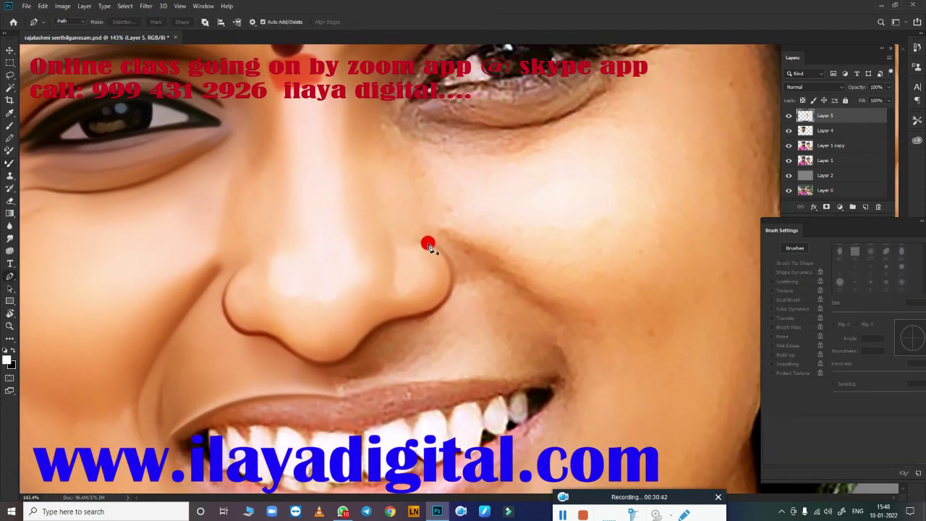
{"action": "left_click", "coordinate": [439, 241]}
{"action": "left_click", "coordinate": [556, 322]}
{"action": "left_click_drag", "start_coordinate": [576, 352], "coordinate": [583, 366]}
{"action": "left_click", "coordinate": [568, 403]}
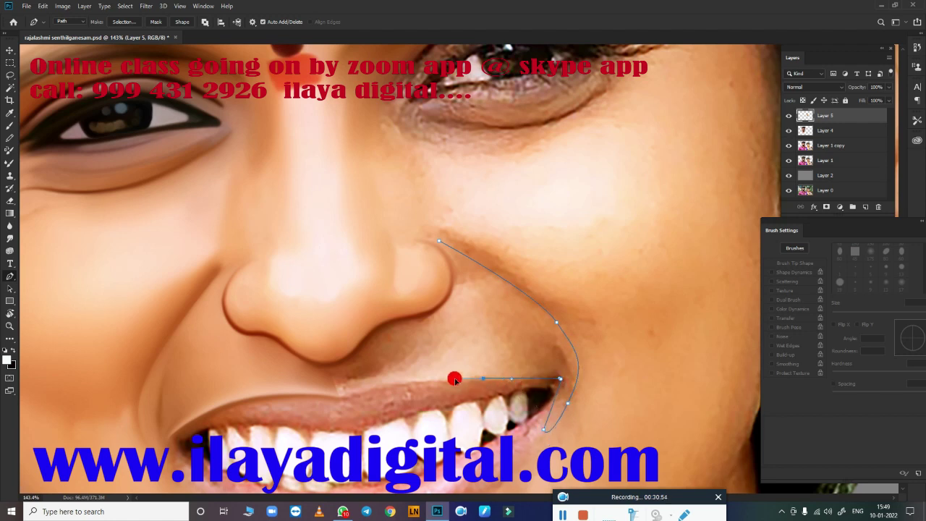
{"action": "scroll", "coordinate": [519, 403], "scroll_direction": "up", "scroll_amount": 2}
{"action": "scroll", "coordinate": [528, 424], "scroll_direction": "up", "scroll_amount": 1}
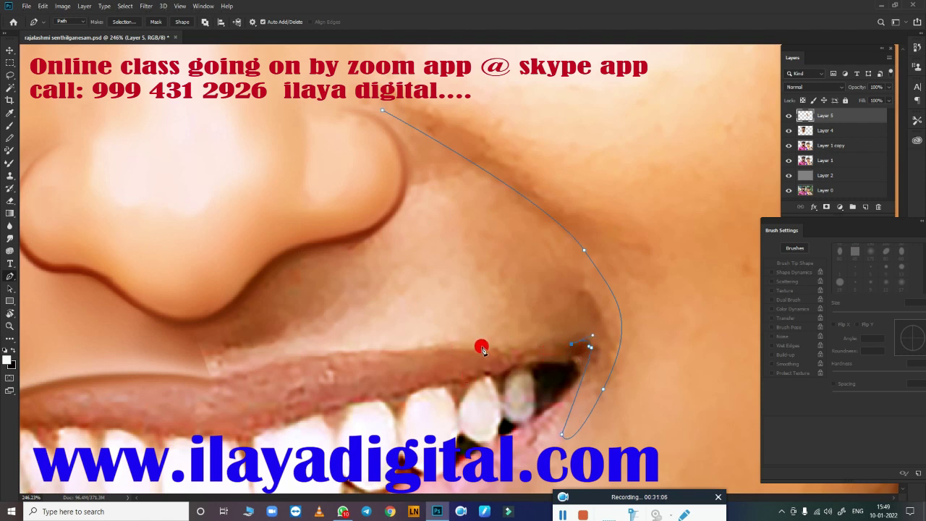
{"action": "left_click_drag", "start_coordinate": [482, 348], "coordinate": [409, 345]}
{"action": "mouse_move", "coordinate": [239, 376]}
{"action": "left_mouse_down"}
{"action": "mouse_move", "coordinate": [198, 404]}
{"action": "mouse_move", "coordinate": [156, 375]}
{"action": "left_mouse_up"}
{"action": "left_click_drag", "start_coordinate": [215, 414], "coordinate": [429, 362]}
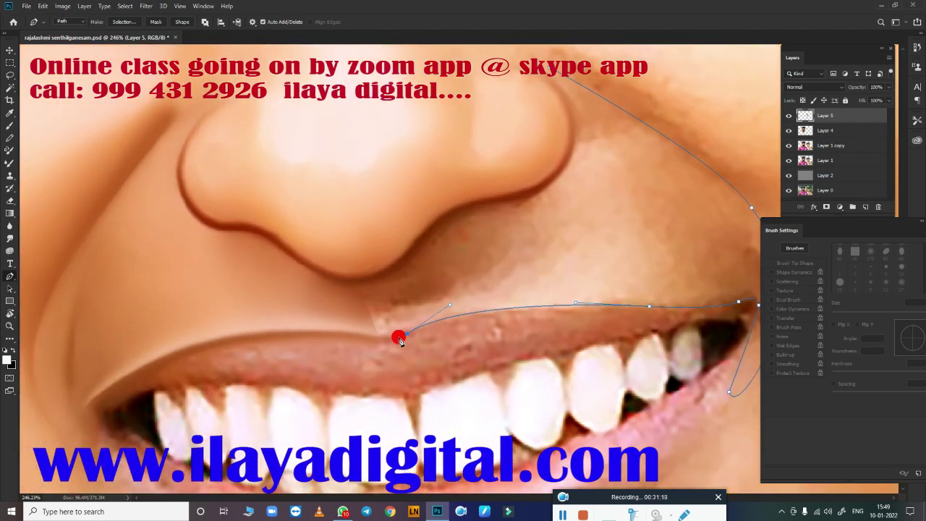
{"action": "left_click_drag", "start_coordinate": [299, 331], "coordinate": [261, 334]}
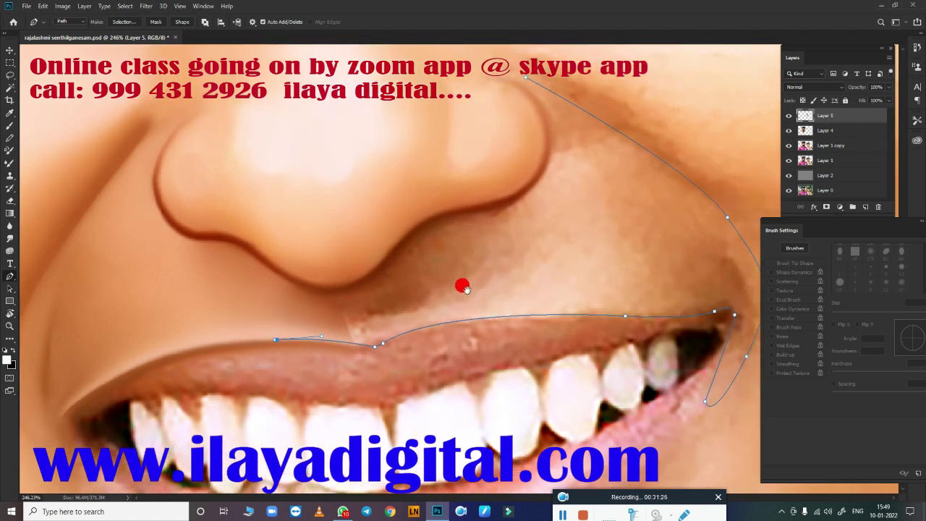
Step: Run the path back up the side of the nose to its start and convert it to a selection
{"action": "left_click_drag", "start_coordinate": [463, 285], "coordinate": [304, 345]}
{"action": "left_click_drag", "start_coordinate": [257, 215], "coordinate": [299, 194]}
{"action": "left_click", "coordinate": [327, 257]}
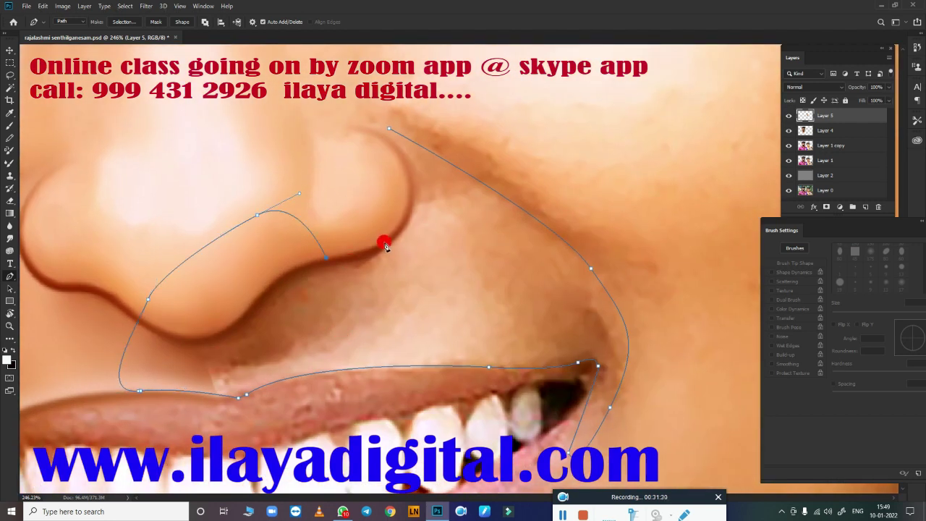
{"action": "key", "text": "ctrl+z"}
{"action": "key", "text": "ctrl+z"}
{"action": "left_click", "coordinate": [374, 253]}
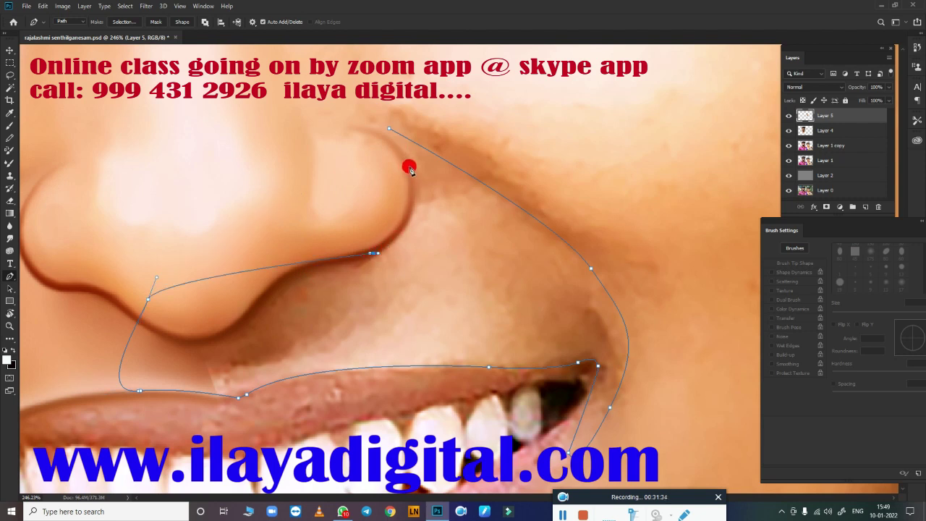
{"action": "left_click_drag", "start_coordinate": [409, 169], "coordinate": [391, 105]}
{"action": "left_click_drag", "start_coordinate": [409, 169], "coordinate": [536, 274]}
{"action": "left_click_drag", "start_coordinate": [481, 234], "coordinate": [441, 233]}
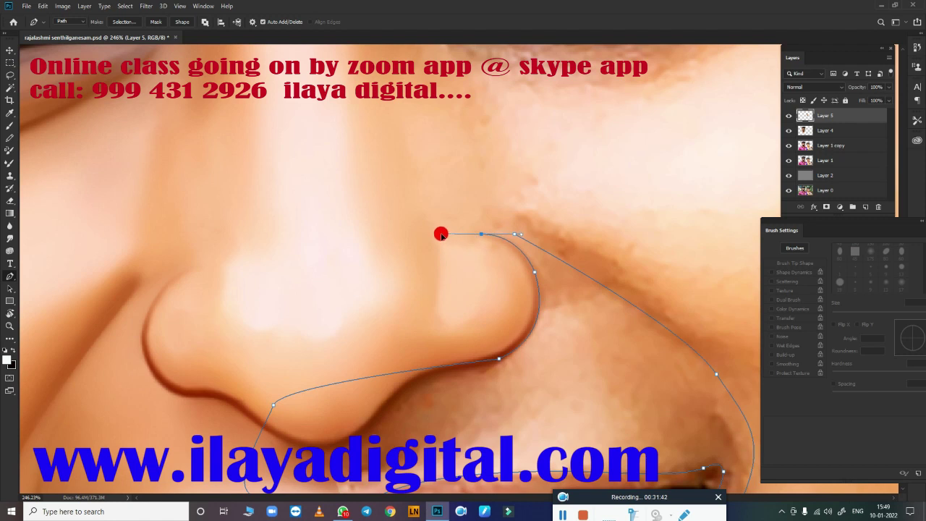
{"action": "key", "text": "ctrl+Return"}
Step: Feather the selection by 1.5 pixels and blend the cheek beside the fold with a 70 px Mixer Brush
{"action": "key", "text": "shift+F6"}
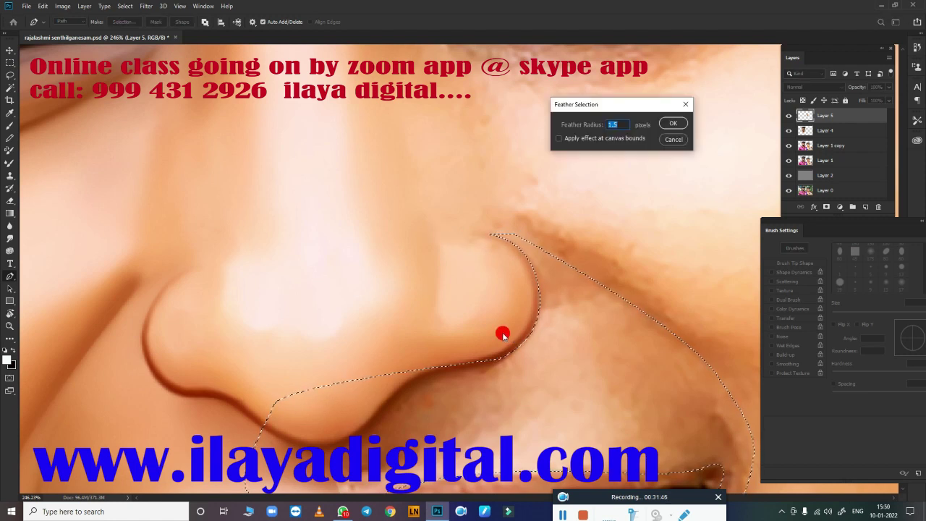
{"action": "key", "text": "Return"}
{"action": "left_click_drag", "start_coordinate": [502, 331], "coordinate": [424, 279]}
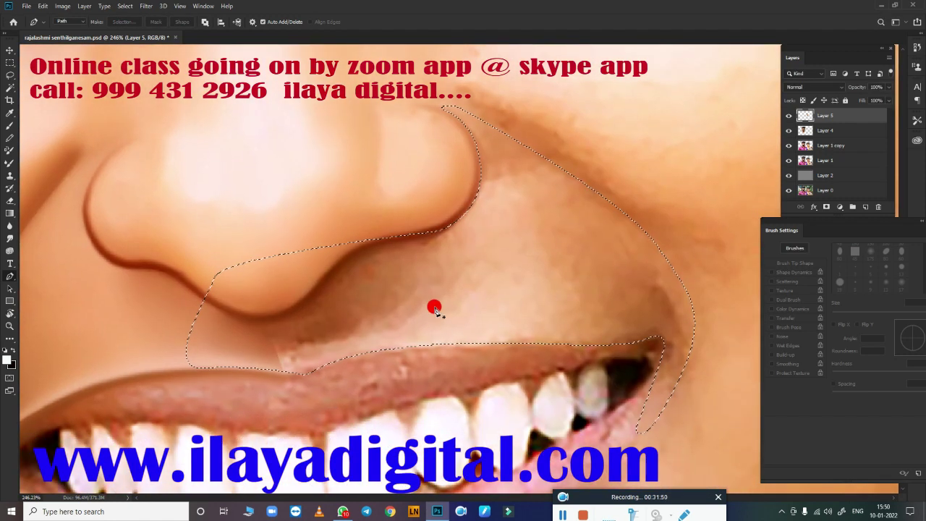
{"action": "key", "text": "b"}
{"action": "key", "text": "bracketright"}
{"action": "key", "text": "bracketright"}
{"action": "key", "text": "bracketright"}
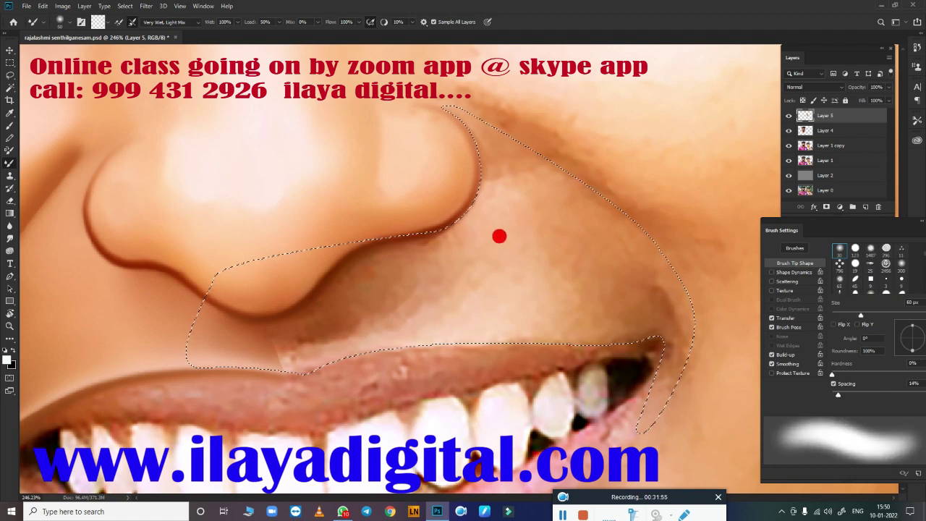
{"action": "key", "text": "bracketright"}
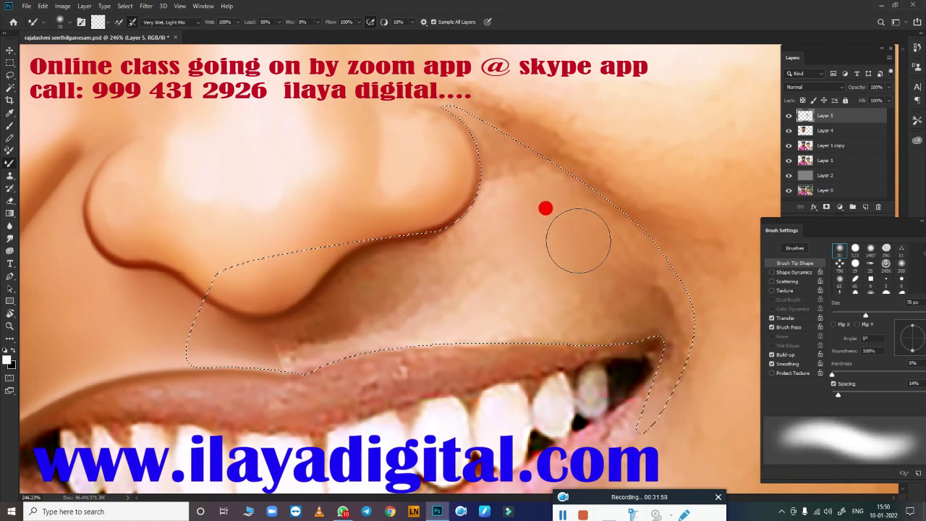
{"action": "left_click_drag", "start_coordinate": [583, 253], "coordinate": [568, 351]}
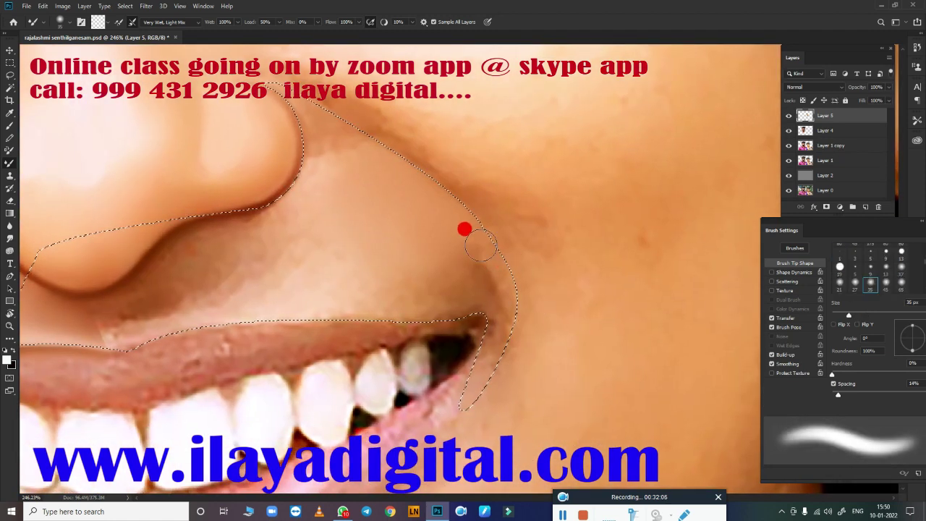
Step: Adjust the Mixer Brush size between 25 and 100 px while working inside the fold selection
{"action": "key", "text": "bracketleft"}
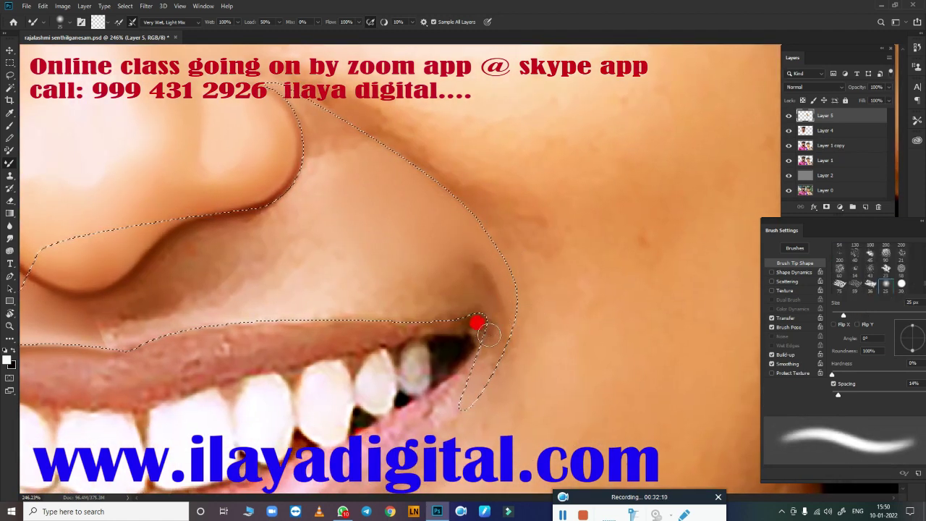
{"action": "key", "text": "bracketright"}
{"action": "key", "text": "bracketright"}
{"action": "key", "text": "bracketright"}
{"action": "key", "text": "bracketright"}
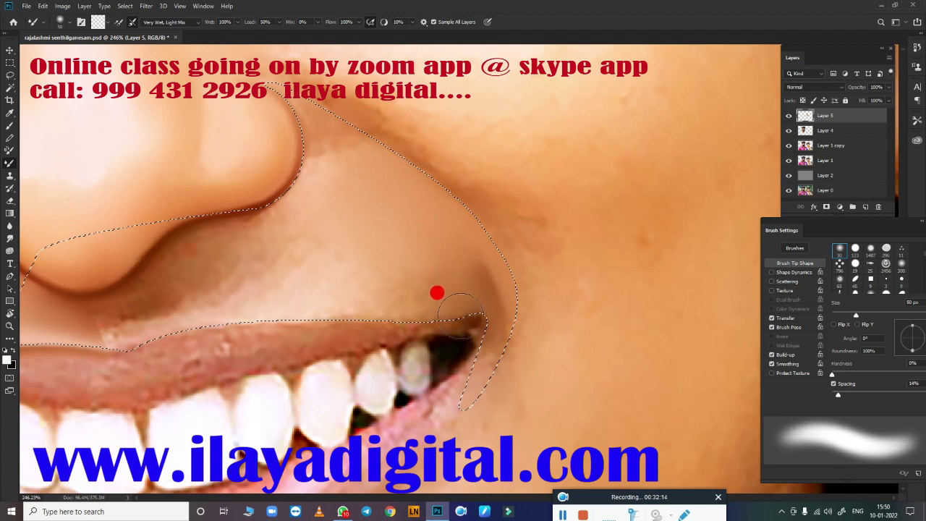
{"action": "key", "text": "bracketright"}
{"action": "key", "text": "bracketleft"}
{"action": "key", "text": "bracketleft"}
{"action": "key", "text": "bracketleft"}
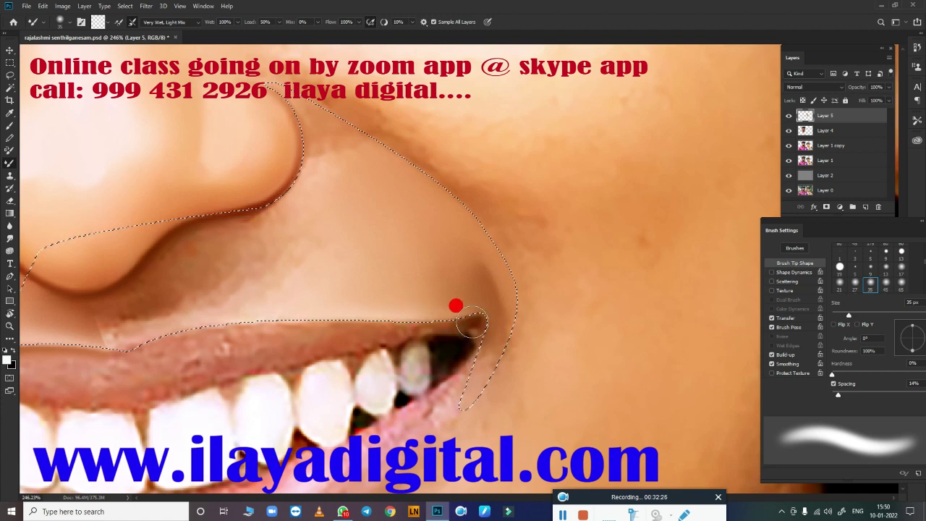
{"action": "scroll", "coordinate": [535, 304], "scroll_direction": "left", "scroll_amount": 5}
{"action": "key", "text": "bracketright"}
{"action": "key", "text": "bracketright"}
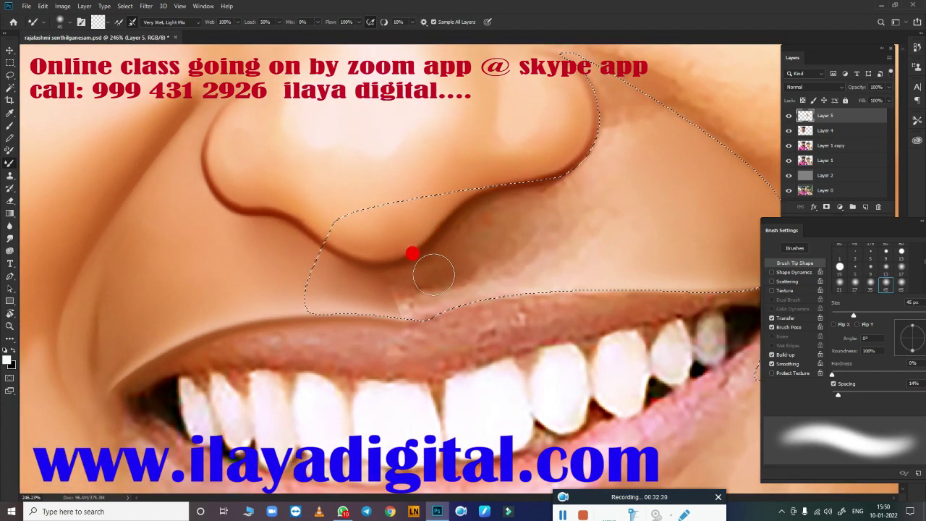
{"action": "key", "text": "bracketright"}
{"action": "key", "text": "bracketright"}
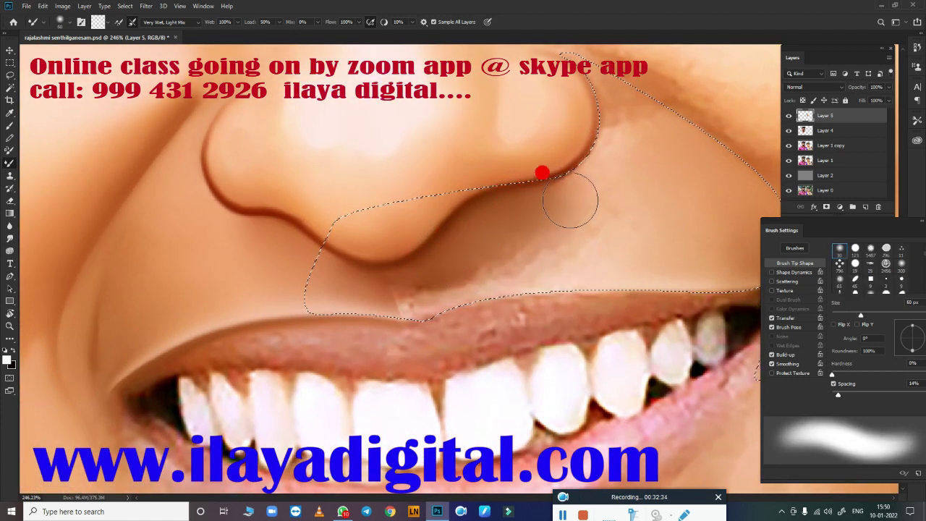
{"action": "key", "text": "bracketleft"}
{"action": "key", "text": "bracketleft"}
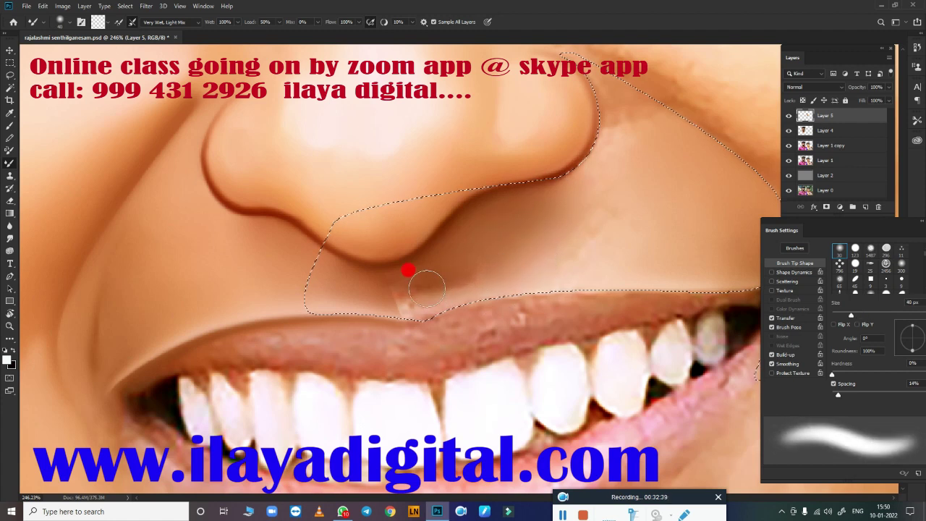
{"action": "key", "text": "bracketleft"}
{"action": "key", "text": "bracketleft"}
{"action": "key", "text": "bracketleft"}
{"action": "key", "text": "bracketright"}
{"action": "key", "text": "bracketleft"}
{"action": "key", "text": "bracketleft"}
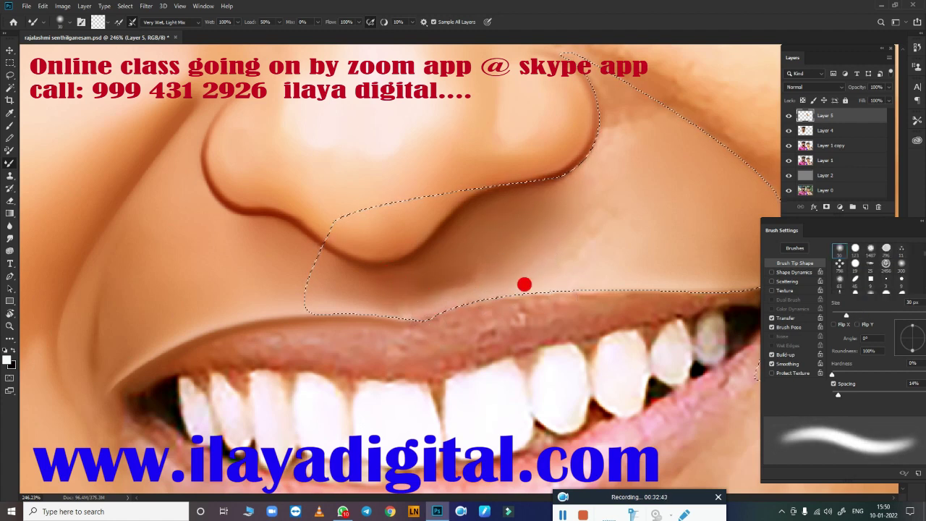
{"action": "key", "text": "bracketleft"}
{"action": "key", "text": "bracketleft"}
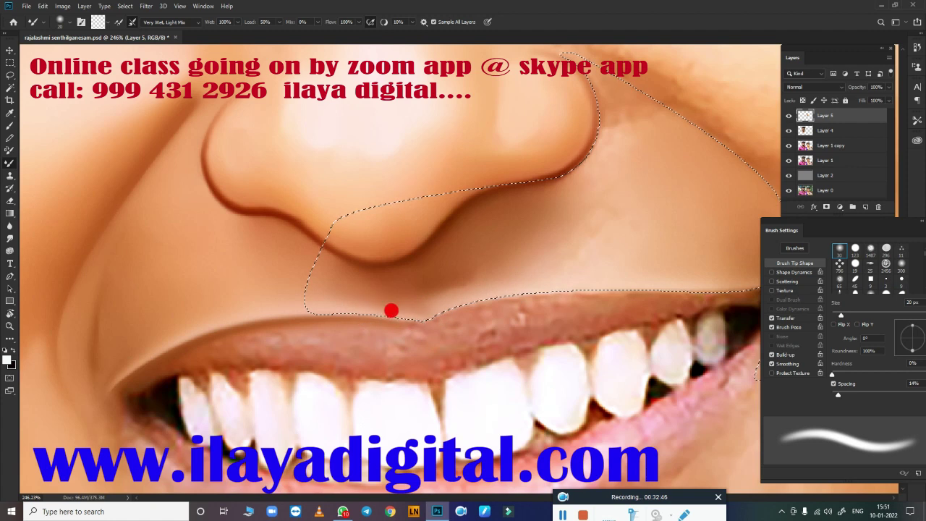
{"action": "key", "text": "bracketright"}
{"action": "key", "text": "bracketright"}
{"action": "key", "text": "bracketright"}
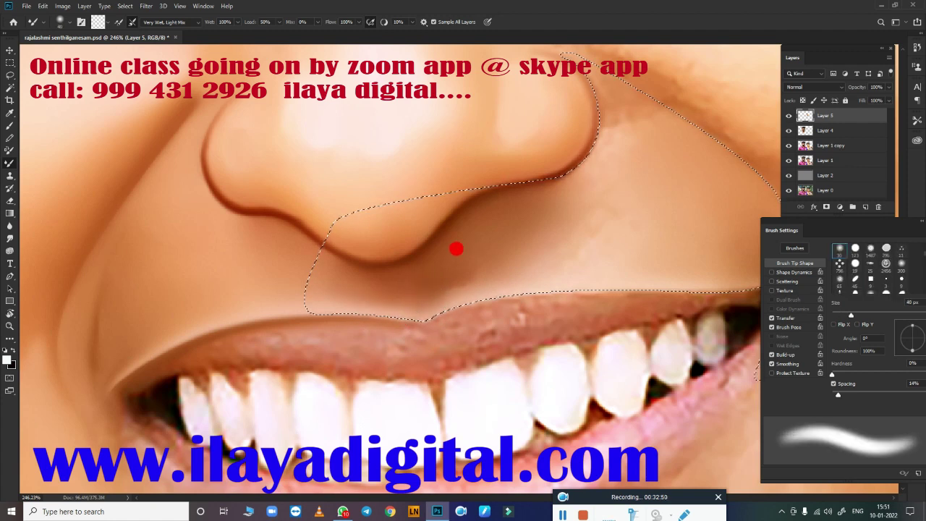
{"action": "key", "text": "bracketright"}
{"action": "key", "text": "bracketright"}
{"action": "key", "text": "bracketright"}
{"action": "key", "text": "bracketright"}
{"action": "key", "text": "bracketright"}
{"action": "key", "text": "bracketright"}
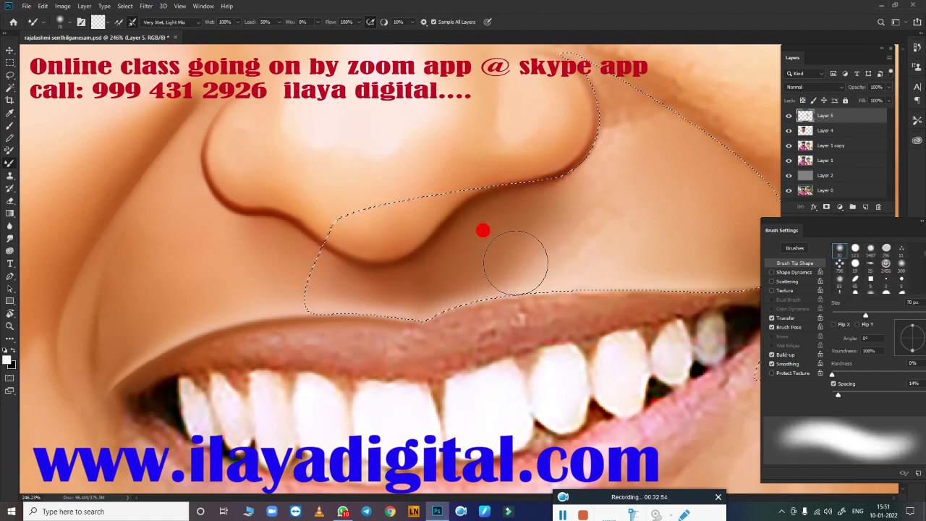
{"action": "key", "text": "bracketright"}
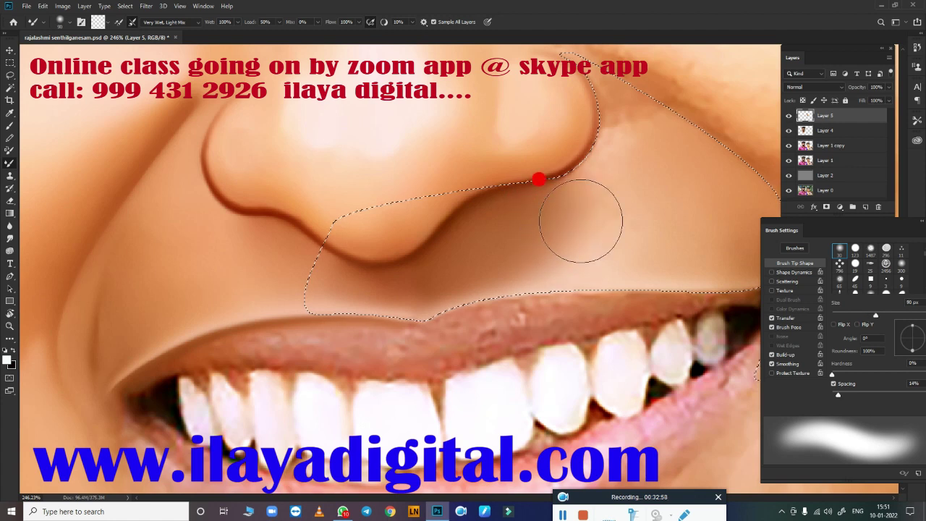
{"action": "key", "text": "bracketright"}
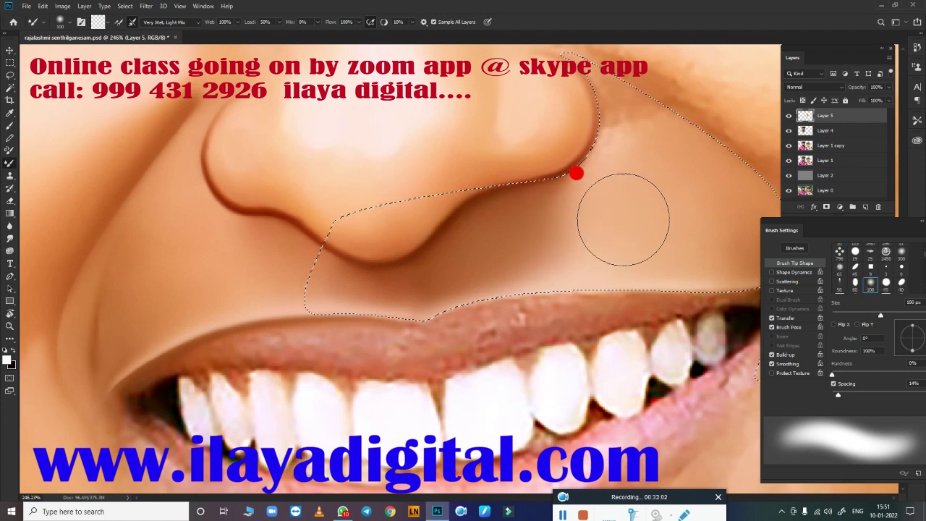
Step: Blend the skin along the fold edge beside the nose wing with a 35 px brush
{"action": "left_click_drag", "start_coordinate": [574, 172], "coordinate": [320, 220]}
{"action": "key", "text": "bracketleft"}
{"action": "key", "text": "bracketleft"}
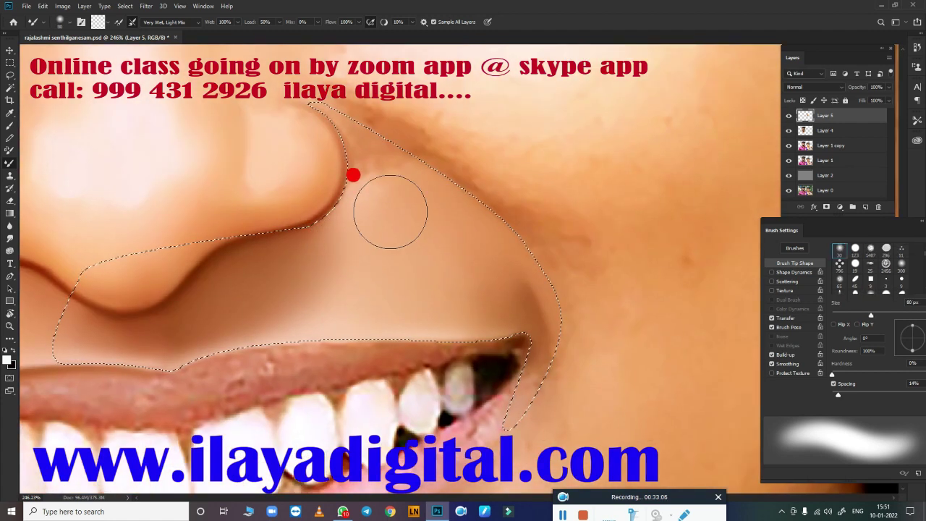
{"action": "key", "text": "bracketleft"}
{"action": "key", "text": "bracketleft"}
{"action": "key", "text": "bracketleft"}
{"action": "key", "text": "bracketleft"}
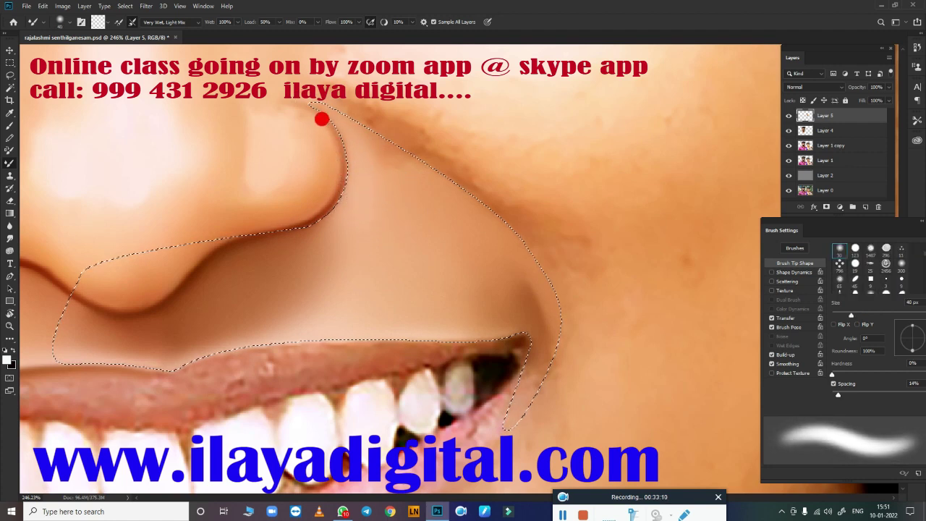
{"action": "key", "text": "bracketright"}
{"action": "key", "text": "bracketright"}
{"action": "key", "text": "bracketright"}
{"action": "key", "text": "bracketright"}
{"action": "key", "text": "bracketright"}
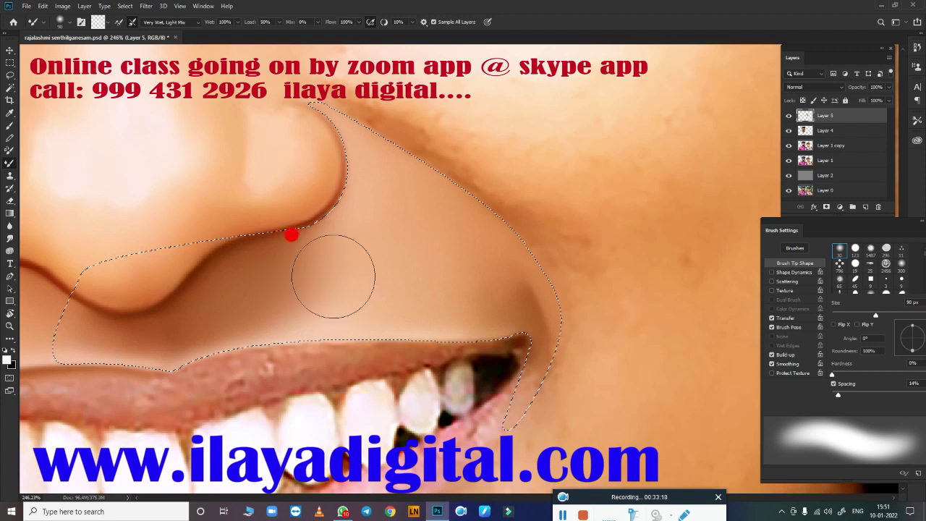
{"action": "left_click_drag", "start_coordinate": [436, 251], "coordinate": [379, 291]}
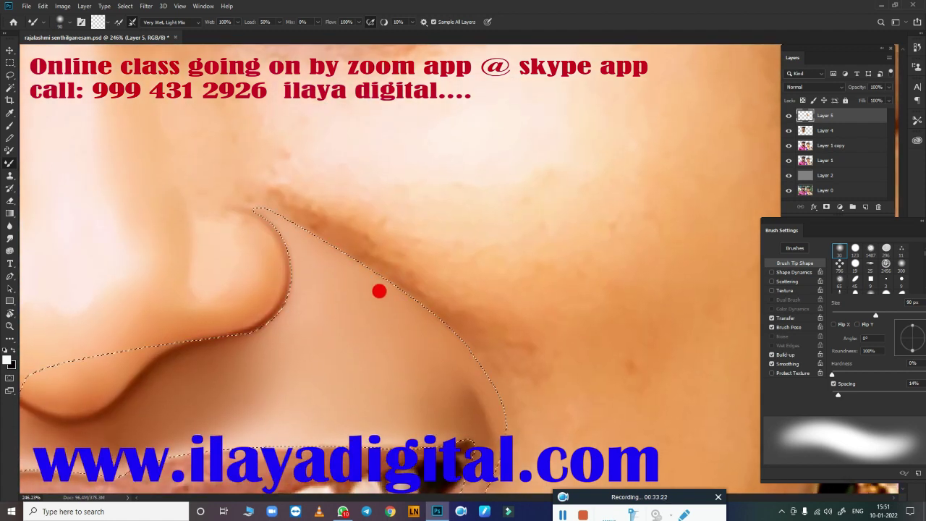
{"action": "key", "text": "period"}
{"action": "key", "text": "period"}
{"action": "key", "text": "period"}
{"action": "key", "text": "period"}
{"action": "key", "text": "period"}
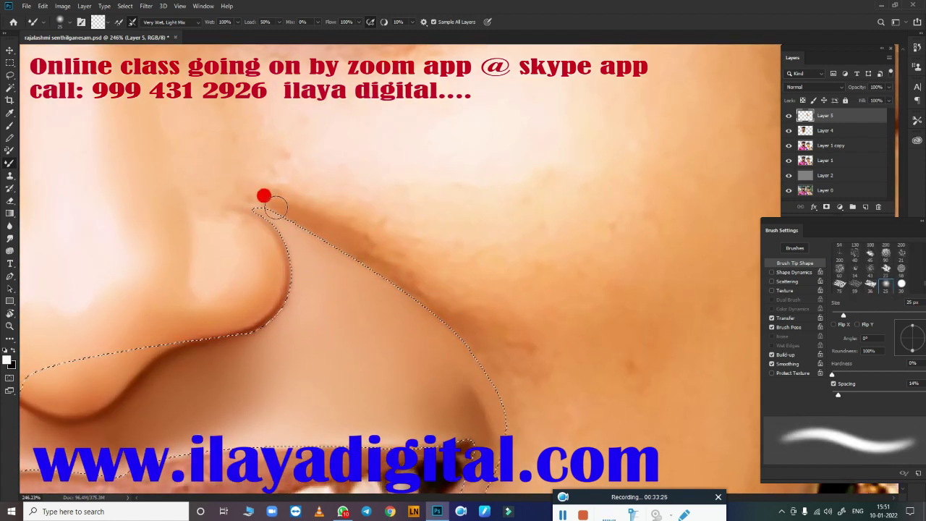
{"action": "key", "text": "comma"}
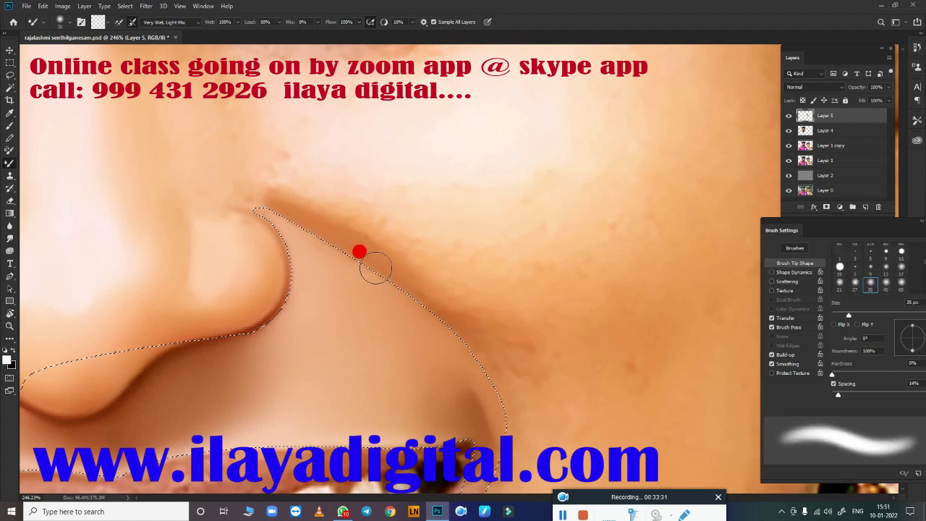
{"action": "left_click_drag", "start_coordinate": [375, 268], "coordinate": [453, 338]}
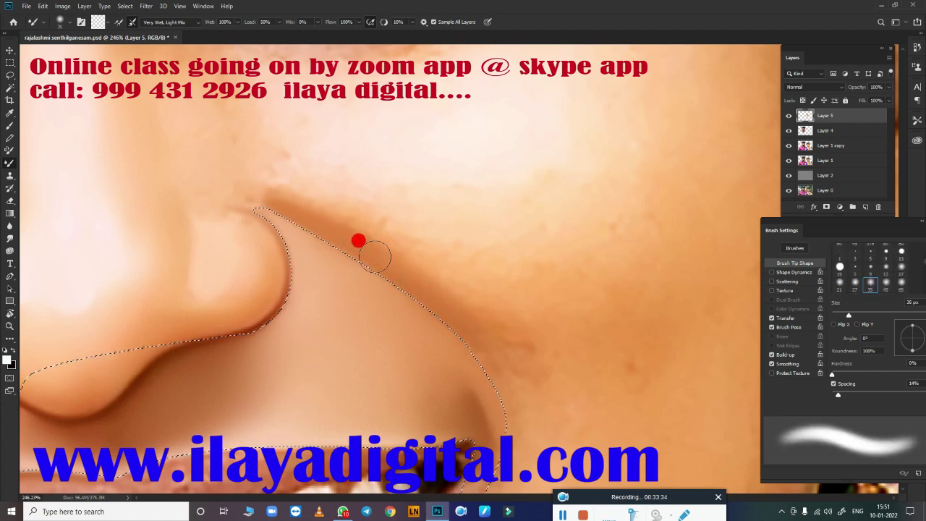
Step: Move to the mouth corner and reduce the brush to 15 px for fine detail
{"action": "key", "text": "]"}
{"action": "key", "text": "]"}
{"action": "left_click_drag", "start_coordinate": [540, 387], "coordinate": [510, 258]}
{"action": "key", "text": "]"}
{"action": "key", "text": "]"}
{"action": "key", "text": "]"}
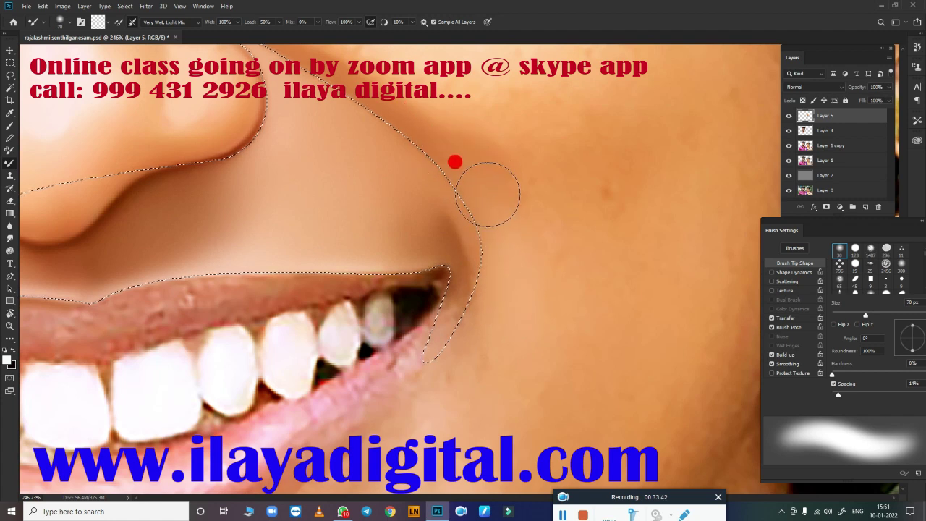
{"action": "key", "text": "bracketright"}
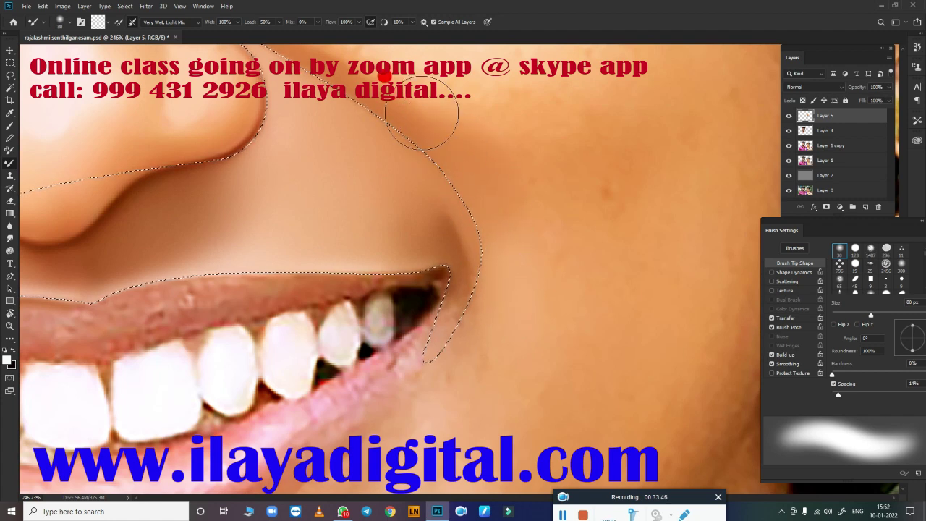
{"action": "scroll", "coordinate": [579, 304], "scroll_direction": "up", "scroll_amount": 2}
{"action": "scroll", "coordinate": [625, 295], "scroll_direction": "left", "scroll_amount": 5}
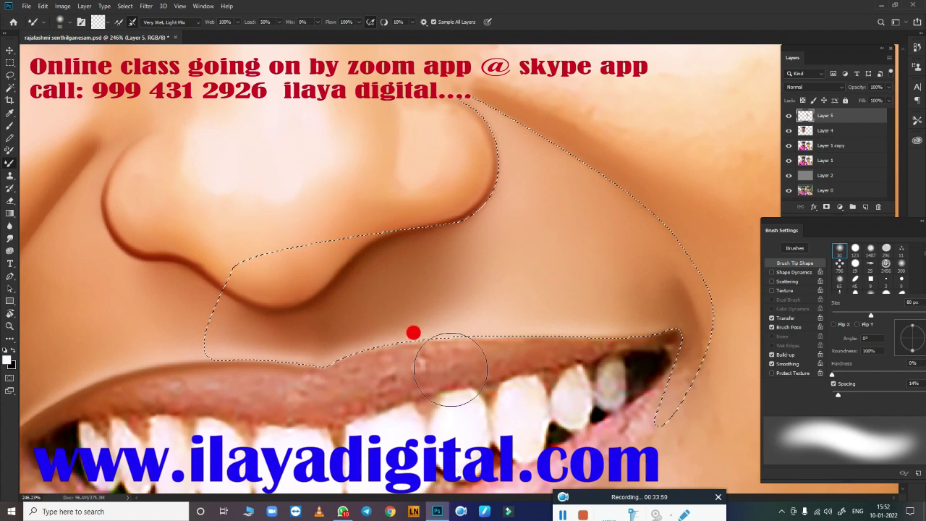
{"action": "key", "text": "period"}
{"action": "key", "text": "period"}
{"action": "key", "text": "period"}
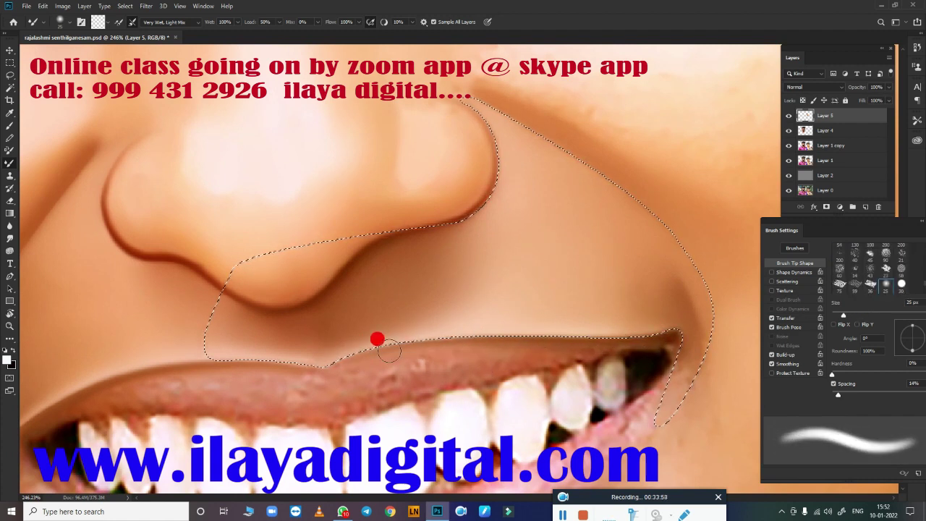
{"action": "key", "text": "period"}
{"action": "key", "text": "bracketleft"}
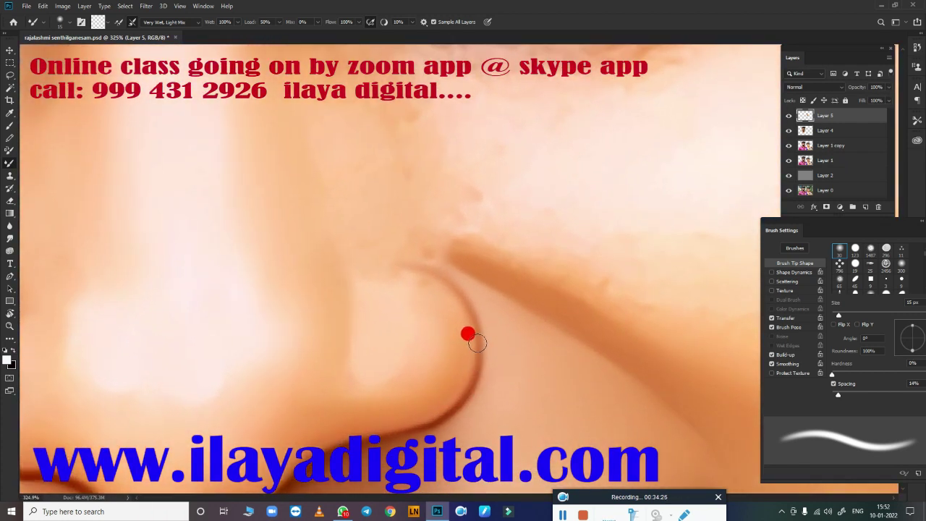
Step: Pick a roughly 15 px brush and soften the side edge of the nose tip
{"action": "key", "text": "bracketright"}
{"action": "key", "text": "bracketright"}
{"action": "key", "text": "bracketright"}
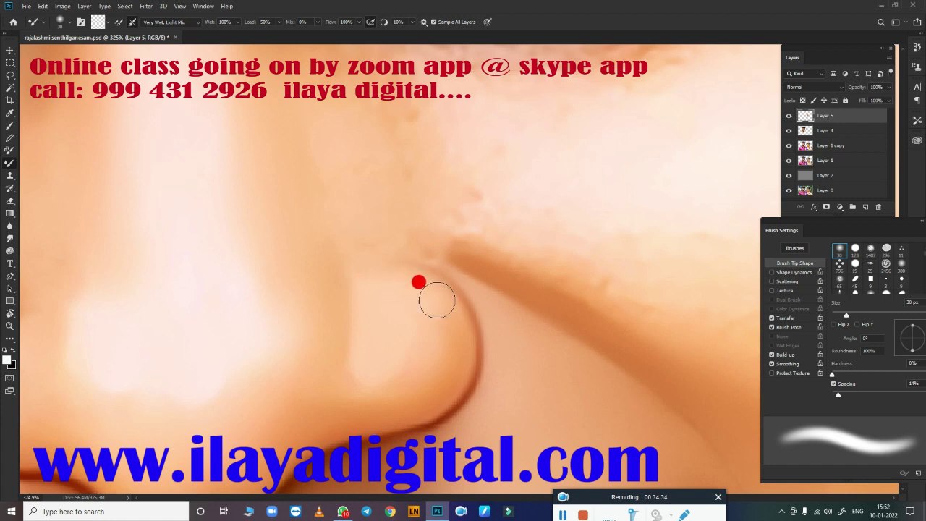
{"action": "key", "text": "comma"}
{"action": "key", "text": "comma"}
{"action": "key", "text": "comma"}
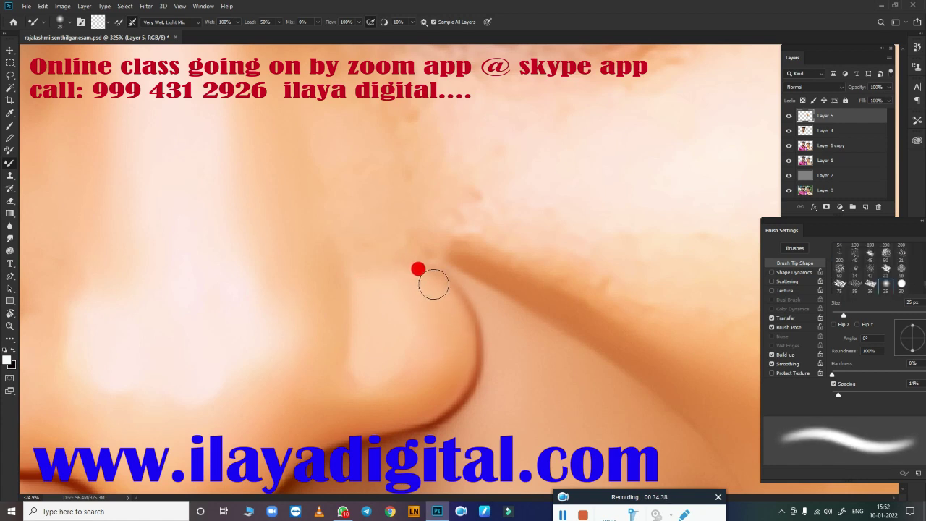
{"action": "key", "text": "period"}
{"action": "key", "text": "period"}
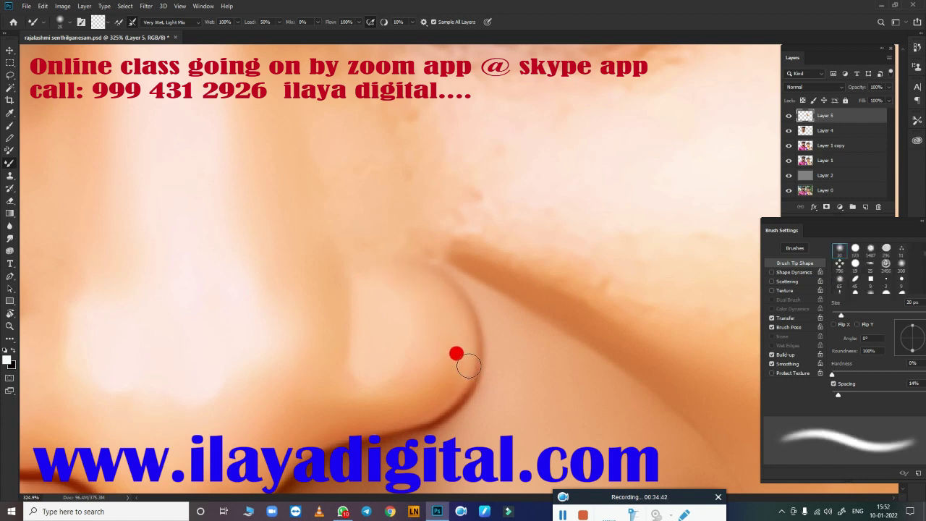
{"action": "key", "text": "comma"}
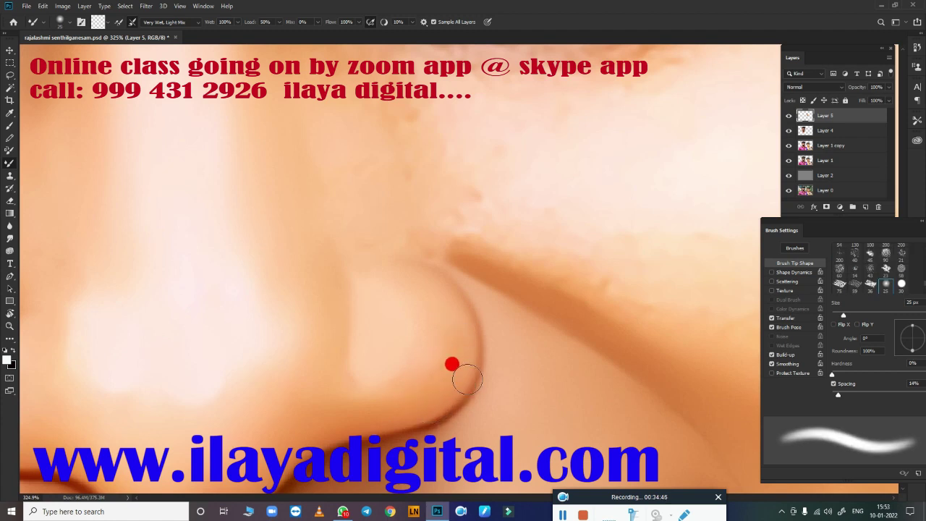
{"action": "key", "text": "period"}
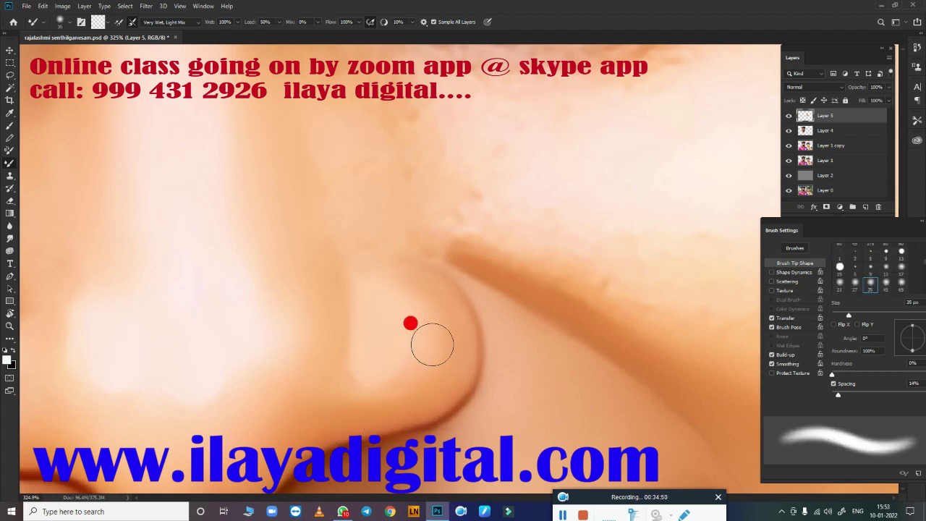
{"action": "key", "text": "period"}
{"action": "key", "text": "shift+comma"}
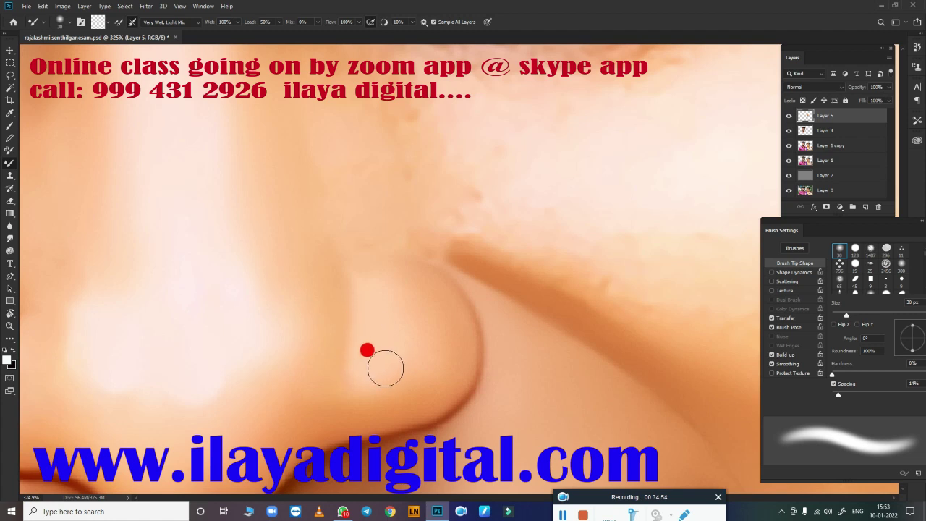
{"action": "mouse_move", "coordinate": [346, 353]}
{"action": "left_mouse_down"}
{"action": "mouse_move", "coordinate": [533, 252]}
{"action": "mouse_move", "coordinate": [504, 217]}
{"action": "left_mouse_up"}
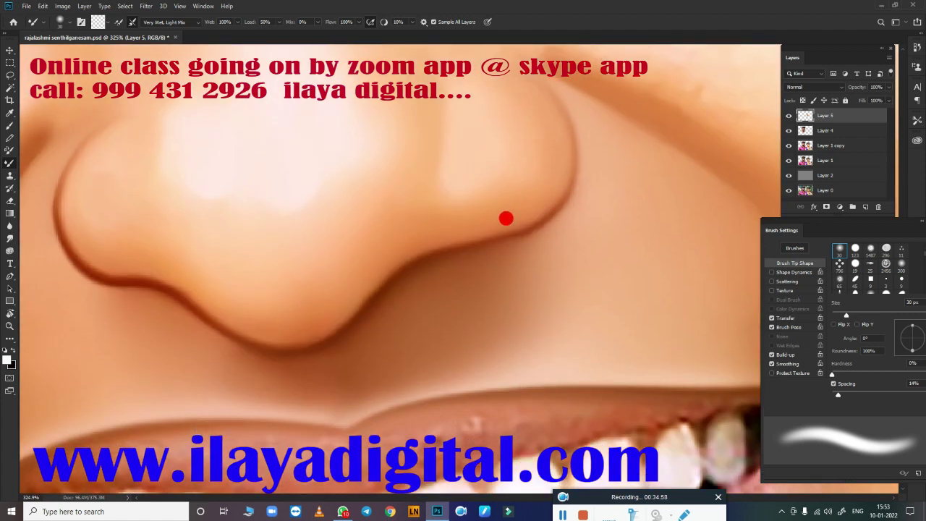
{"action": "key", "text": "bracketleft"}
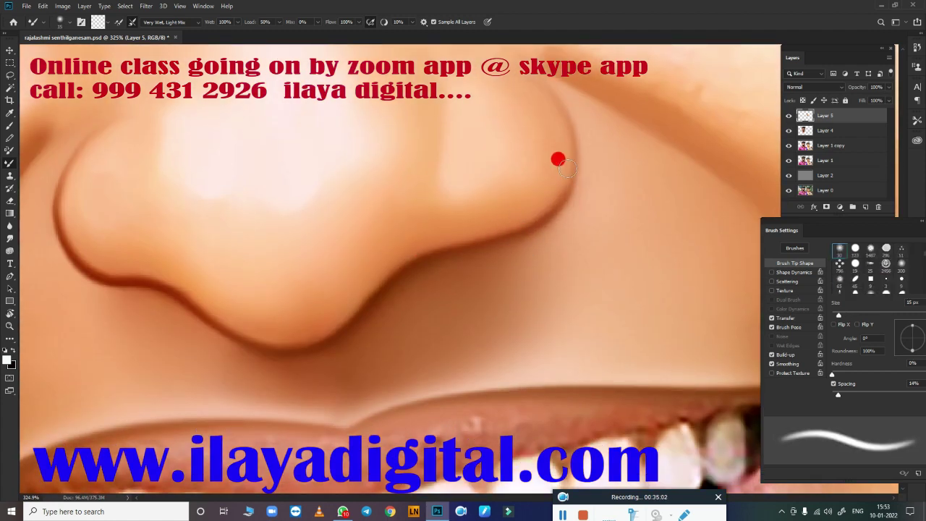
{"action": "mouse_move", "coordinate": [567, 167]}
{"action": "left_mouse_down"}
{"action": "mouse_move", "coordinate": [554, 126]}
{"action": "mouse_move", "coordinate": [577, 212]}
{"action": "left_mouse_up"}
Step: Blend along the other nose edge and the nostril outline with 10–25 px brushes
{"action": "left_click_drag", "start_coordinate": [535, 141], "coordinate": [636, 264]}
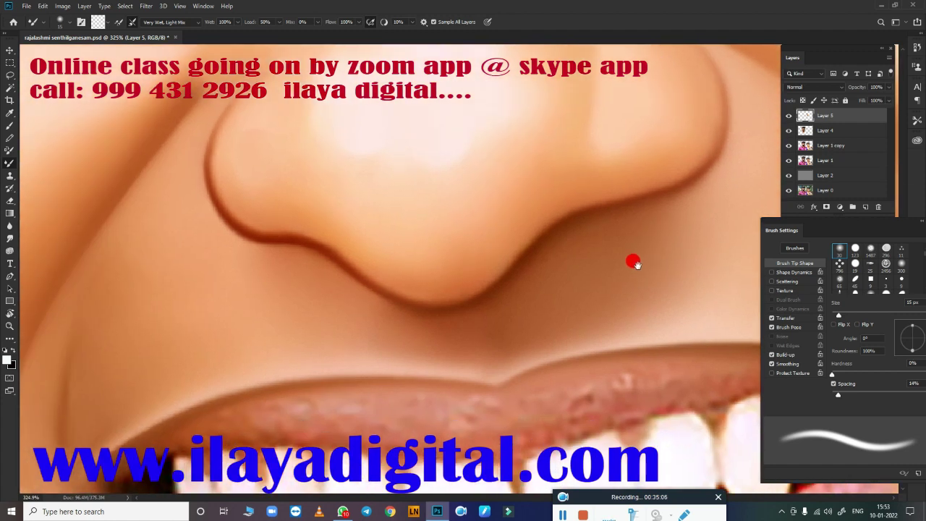
{"action": "left_click_drag", "start_coordinate": [374, 304], "coordinate": [413, 357]}
{"action": "key", "text": "bracketright"}
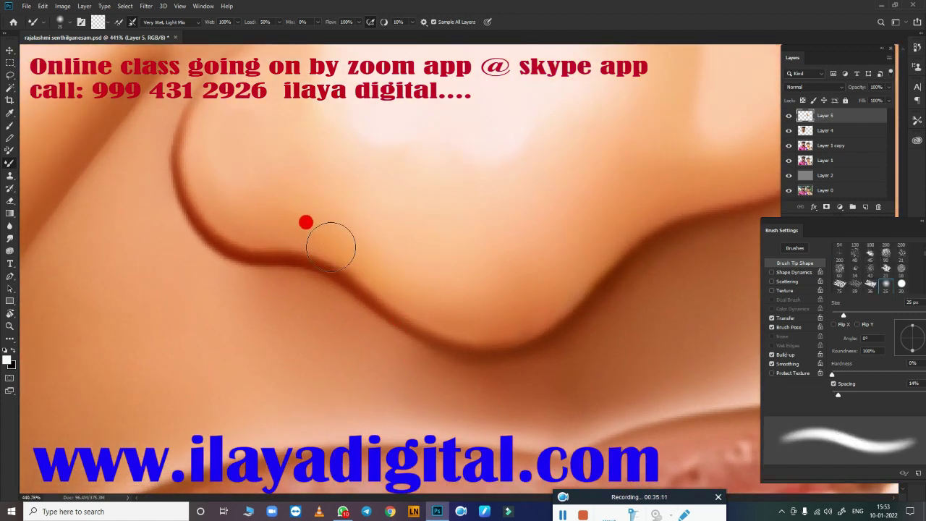
{"action": "mouse_move", "coordinate": [366, 266]}
{"action": "left_mouse_down"}
{"action": "mouse_move", "coordinate": [428, 300]}
{"action": "mouse_move", "coordinate": [307, 222]}
{"action": "left_mouse_up"}
{"action": "key", "text": "bracketleft"}
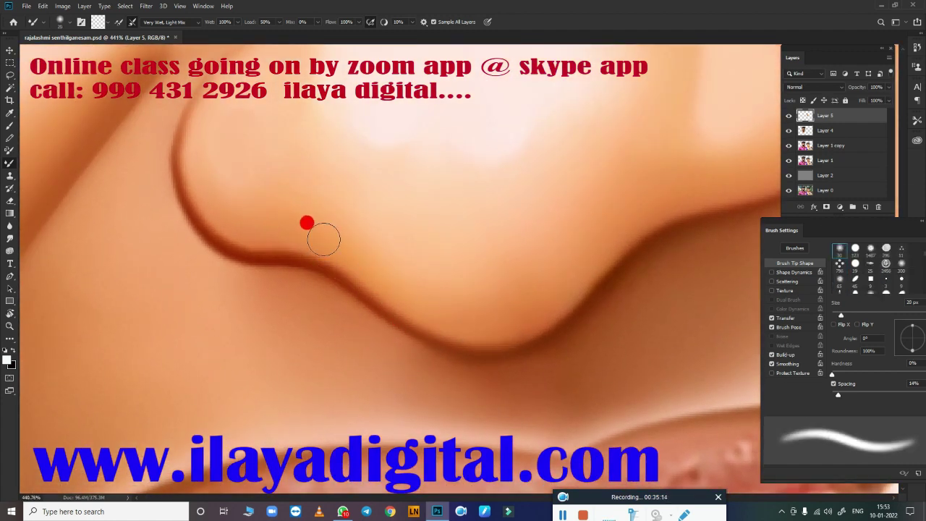
{"action": "left_click_drag", "start_coordinate": [218, 231], "coordinate": [197, 207]}
{"action": "mouse_move", "coordinate": [227, 152]}
{"action": "left_mouse_down"}
{"action": "mouse_move", "coordinate": [255, 227]}
{"action": "mouse_move", "coordinate": [470, 340]}
{"action": "left_mouse_up"}
{"action": "key", "text": "bracketleft"}
{"action": "mouse_move", "coordinate": [542, 407]}
{"action": "left_mouse_down"}
{"action": "mouse_move", "coordinate": [464, 355]}
{"action": "mouse_move", "coordinate": [427, 349]}
{"action": "left_mouse_up"}
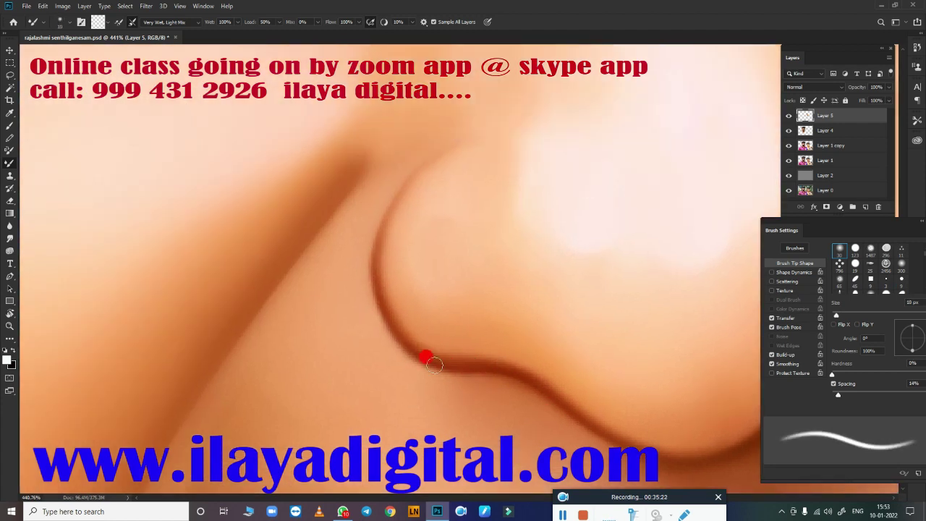
{"action": "key", "text": "bracketright"}
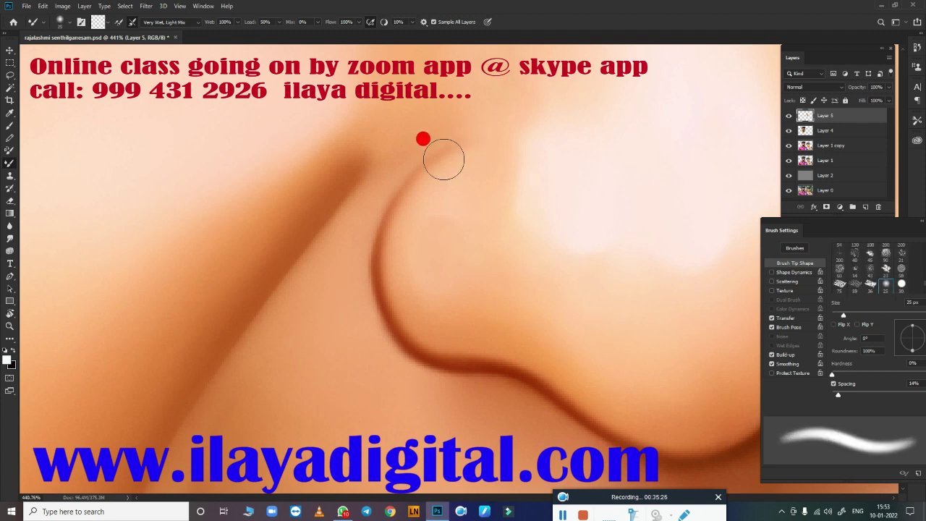
{"action": "scroll", "coordinate": [426, 217], "scroll_direction": "down", "scroll_amount": 5}
Step: Enlarge the Mixer Brush to 40 px over the crease beside the nose
{"action": "scroll", "coordinate": [548, 347], "scroll_direction": "up", "scroll_amount": 1}
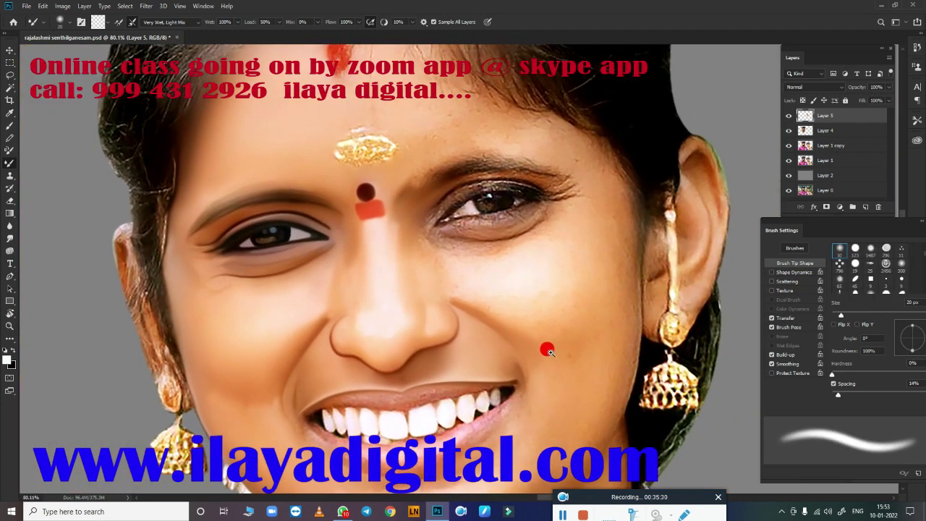
{"action": "scroll", "coordinate": [584, 356], "scroll_direction": "up", "scroll_amount": 3}
{"action": "key", "text": "bracketright"}
{"action": "key", "text": "bracketright"}
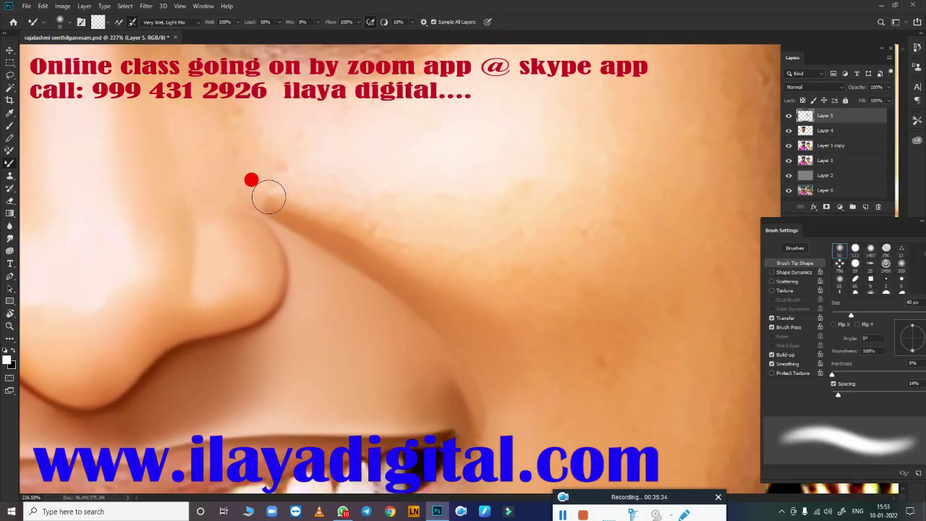
{"action": "key", "text": "bracketright"}
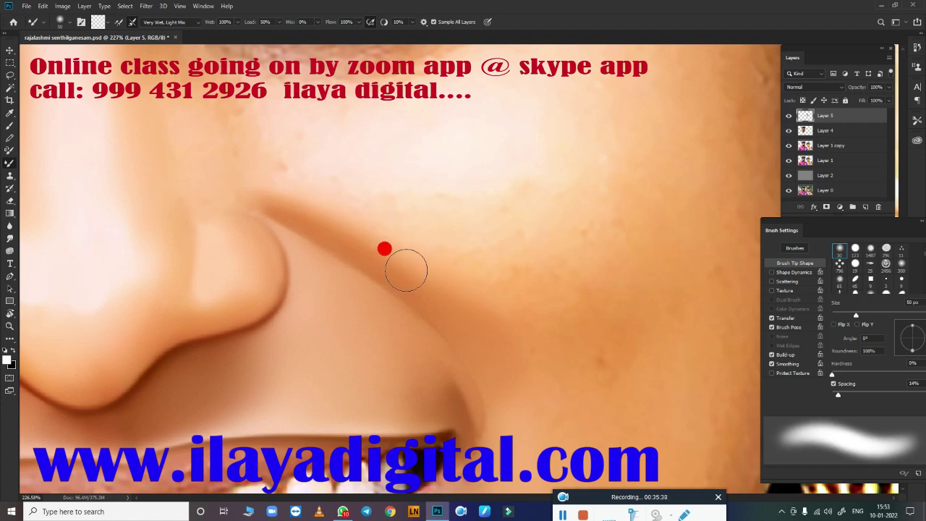
{"action": "scroll", "coordinate": [506, 318], "scroll_direction": "down", "scroll_amount": 3}
Step: Smudge the cheek beside the smile with a large Smudge tool brush of 100–150 px
{"action": "key", "text": "r"}
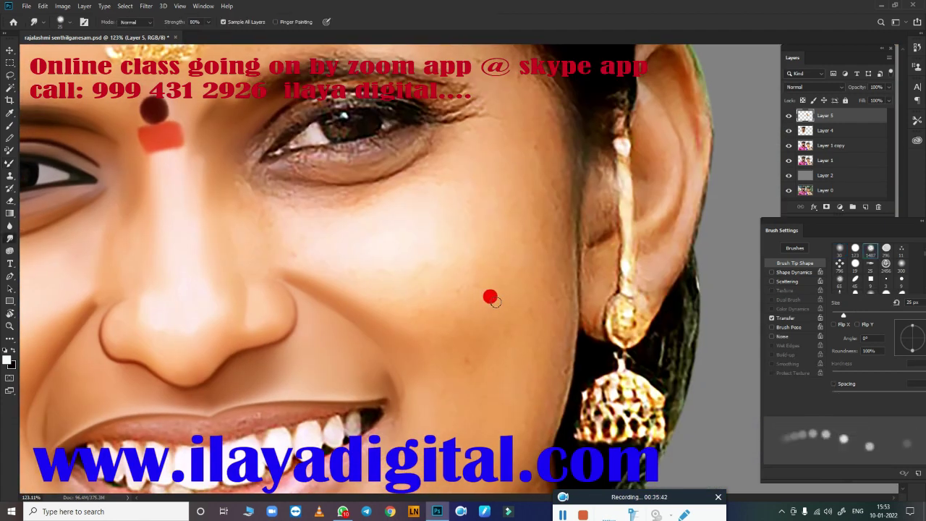
{"action": "key", "text": "bracketright"}
{"action": "key", "text": "bracketright"}
{"action": "key", "text": "bracketright"}
{"action": "key", "text": "bracketright"}
{"action": "key", "text": "bracketright"}
{"action": "key", "text": "bracketright"}
{"action": "key", "text": "bracketright"}
{"action": "key", "text": "bracketright"}
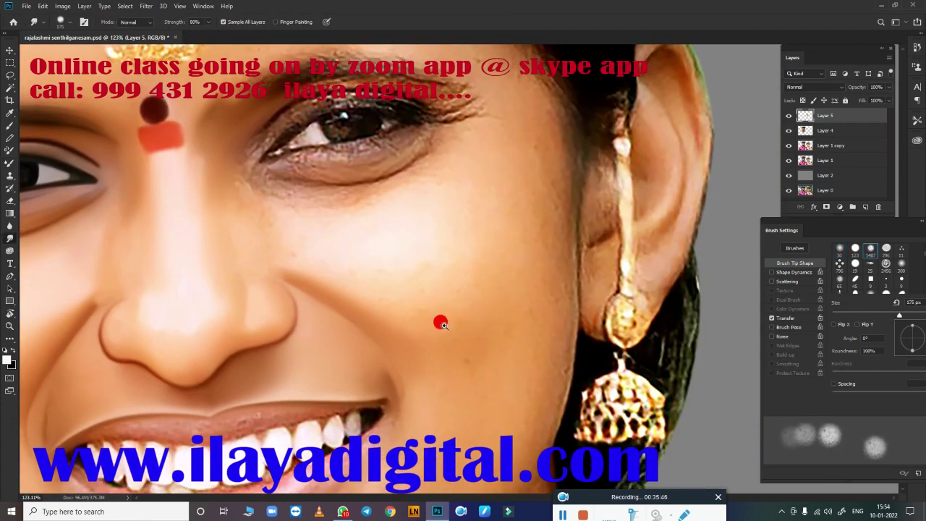
{"action": "scroll", "coordinate": [440, 323], "scroll_direction": "up", "scroll_amount": 3}
{"action": "left_click_drag", "start_coordinate": [471, 333], "coordinate": [467, 253]}
{"action": "key", "text": "bracketleft"}
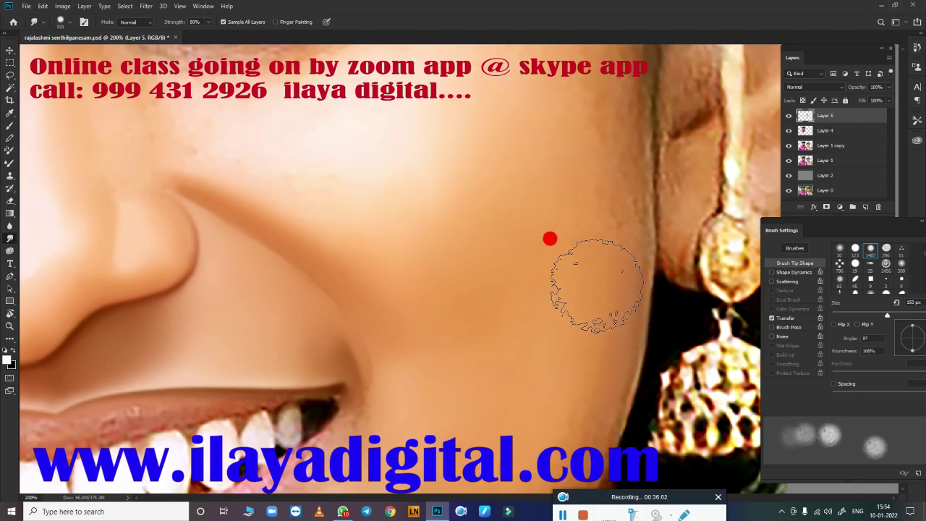
{"action": "key", "text": "bracketleft"}
{"action": "key", "text": "bracketleft"}
{"action": "key", "text": "bracketleft"}
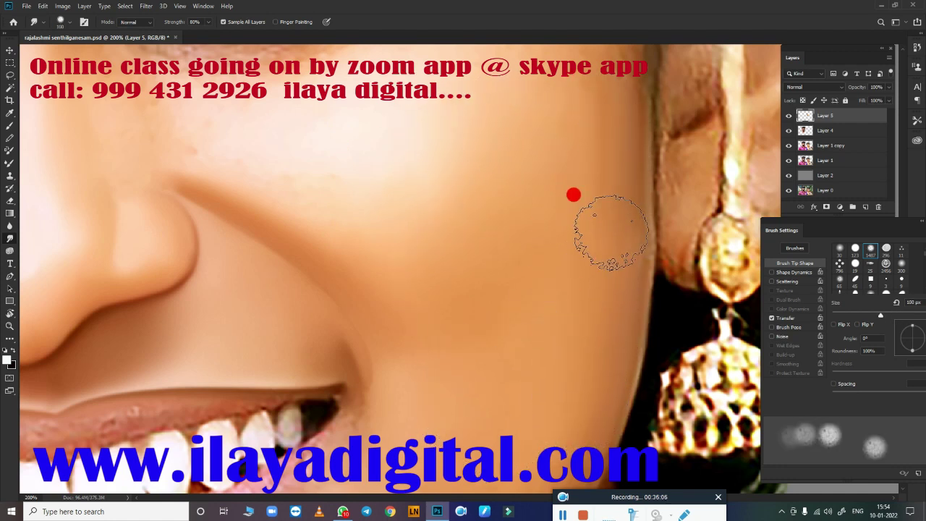
{"action": "key", "text": "bracketright"}
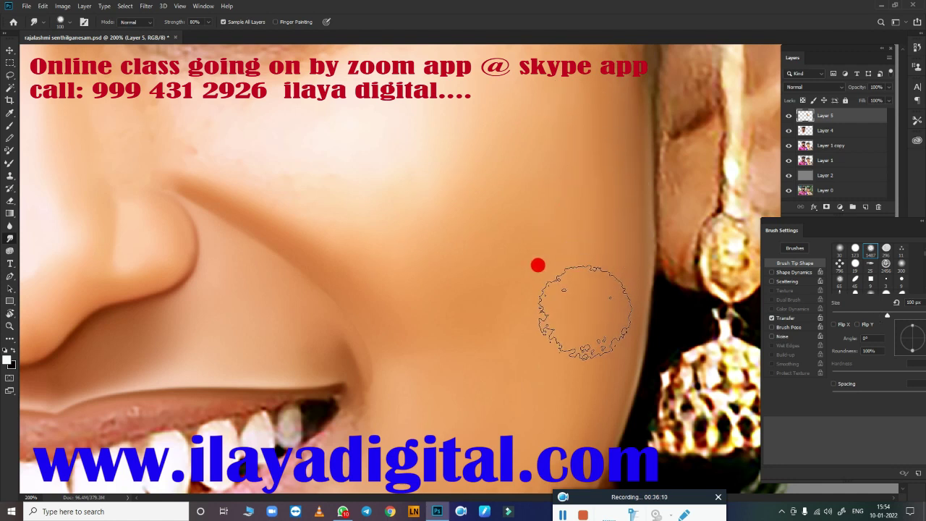
{"action": "key", "text": "bracketright"}
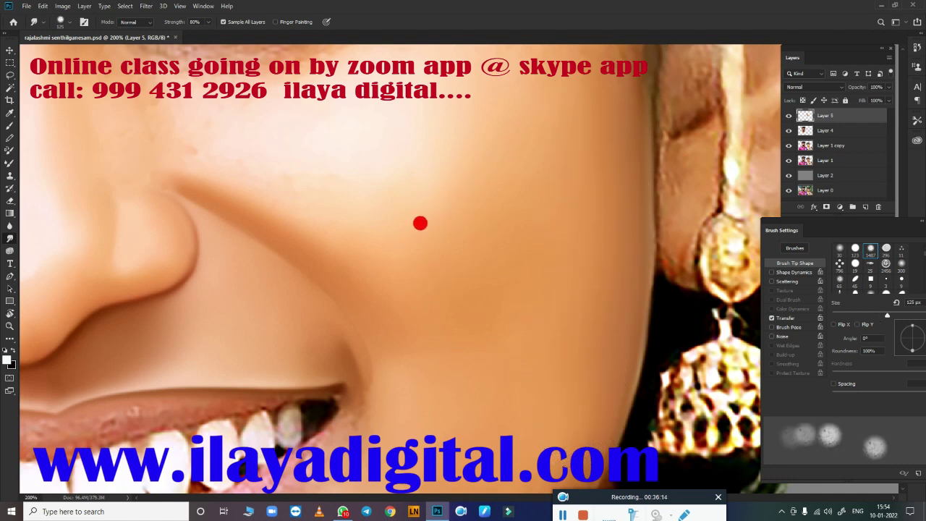
{"action": "mouse_move", "coordinate": [420, 223]}
{"action": "left_mouse_down"}
{"action": "mouse_move", "coordinate": [518, 296]}
{"action": "mouse_move", "coordinate": [558, 259]}
{"action": "mouse_move", "coordinate": [527, 320]}
{"action": "mouse_move", "coordinate": [529, 251]}
{"action": "left_mouse_up"}
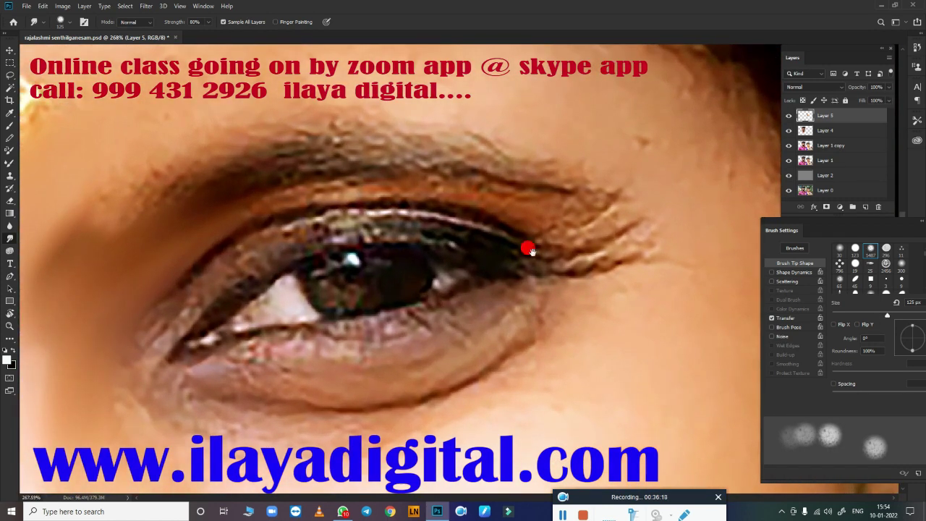
Step: Smudge the upper eyelid crease and crow's-feet wrinkles smooth at 80% strength
{"action": "key", "text": "b"}
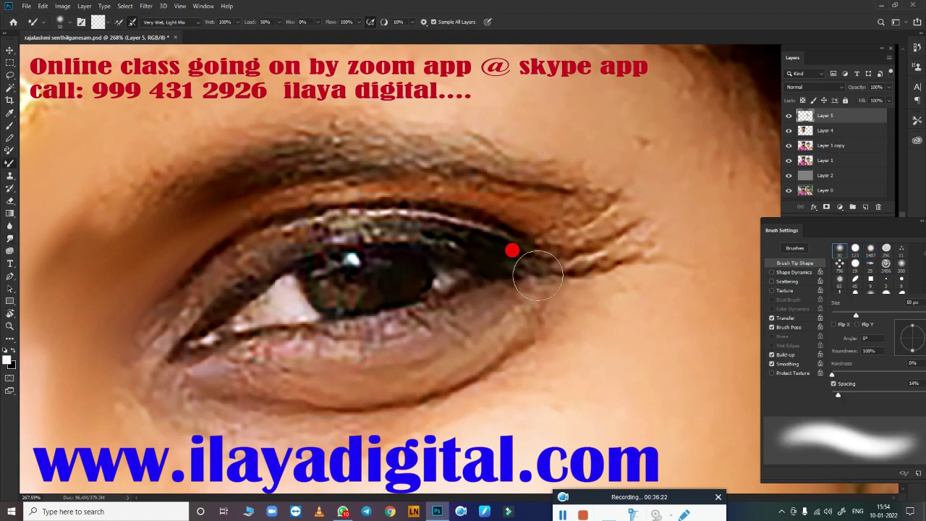
{"action": "key", "text": "r"}
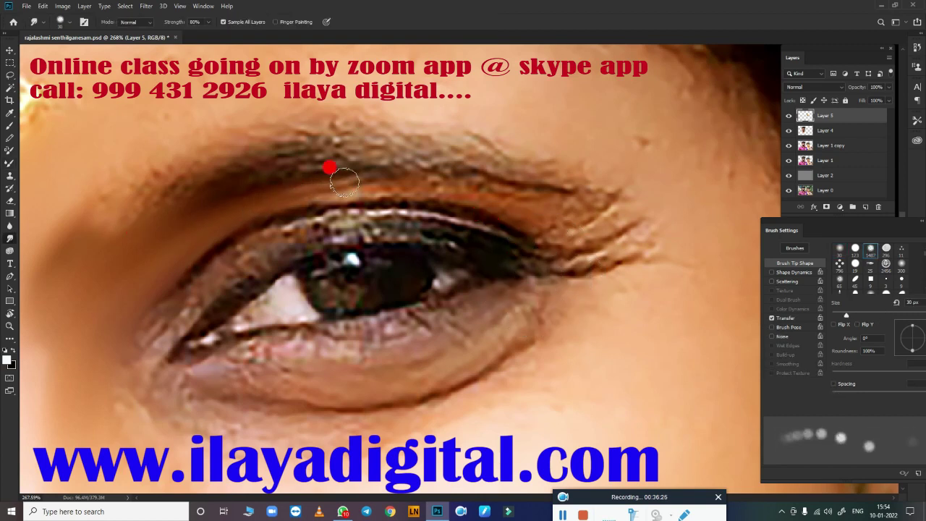
{"action": "mouse_move", "coordinate": [329, 168]}
{"action": "left_mouse_down"}
{"action": "mouse_move", "coordinate": [444, 180]}
{"action": "mouse_move", "coordinate": [219, 201]}
{"action": "mouse_move", "coordinate": [463, 180]}
{"action": "mouse_move", "coordinate": [579, 187]}
{"action": "mouse_move", "coordinate": [529, 193]}
{"action": "left_mouse_up"}
{"action": "mouse_move", "coordinate": [622, 202]}
{"action": "left_mouse_down"}
{"action": "mouse_move", "coordinate": [541, 220]}
{"action": "mouse_move", "coordinate": [605, 255]}
{"action": "mouse_move", "coordinate": [587, 263]}
{"action": "mouse_move", "coordinate": [675, 252]}
{"action": "mouse_move", "coordinate": [609, 290]}
{"action": "mouse_move", "coordinate": [697, 279]}
{"action": "mouse_move", "coordinate": [685, 230]}
{"action": "mouse_move", "coordinate": [653, 183]}
{"action": "mouse_move", "coordinate": [606, 220]}
{"action": "mouse_move", "coordinate": [648, 241]}
{"action": "left_mouse_up"}
Step: Resize the smudge brush, then reselect the Mixer Brush with a 10 px tip
{"action": "key", "text": "bracketleft"}
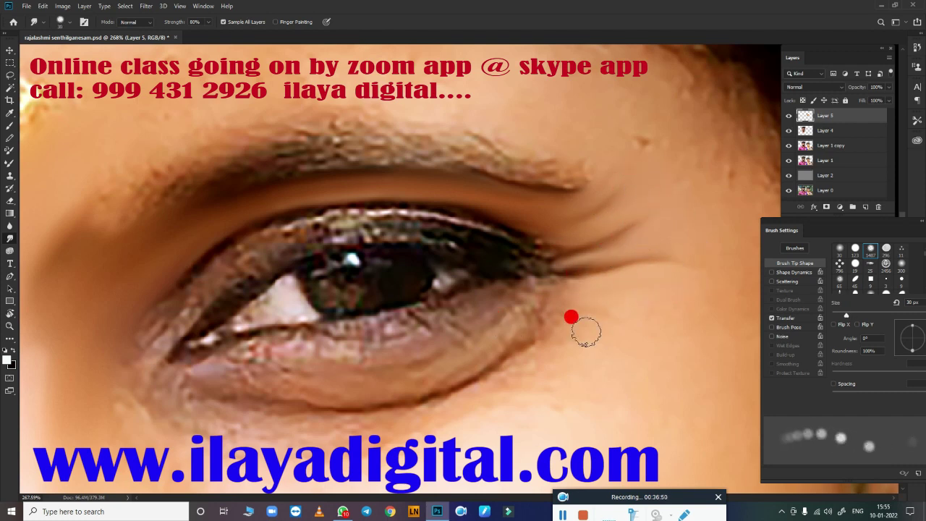
{"action": "key", "text": "bracketright"}
{"action": "key", "text": "bracketright"}
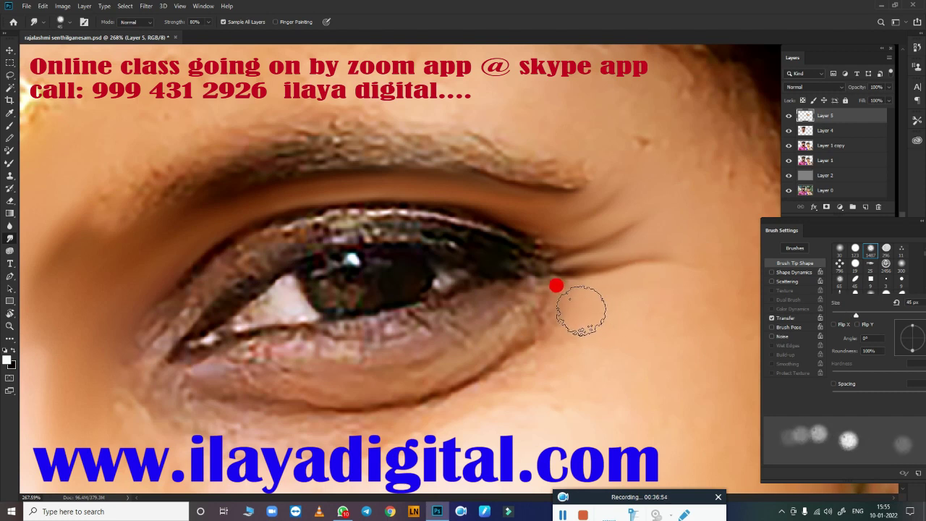
{"action": "key", "text": "bracketright"}
{"action": "key", "text": "bracketright"}
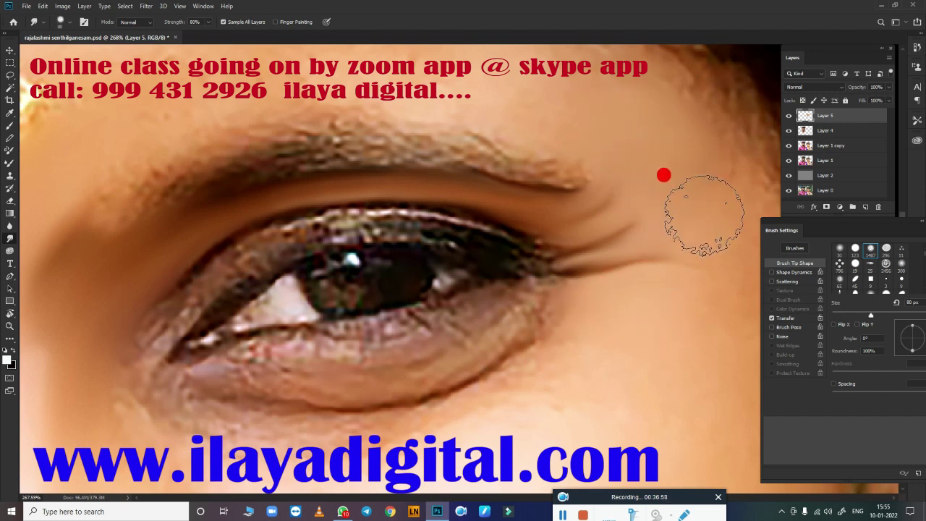
{"action": "key", "text": "bracketleft"}
{"action": "key", "text": "bracketleft"}
{"action": "key", "text": "bracketleft"}
{"action": "left_click_drag", "start_coordinate": [392, 351], "coordinate": [436, 205]}
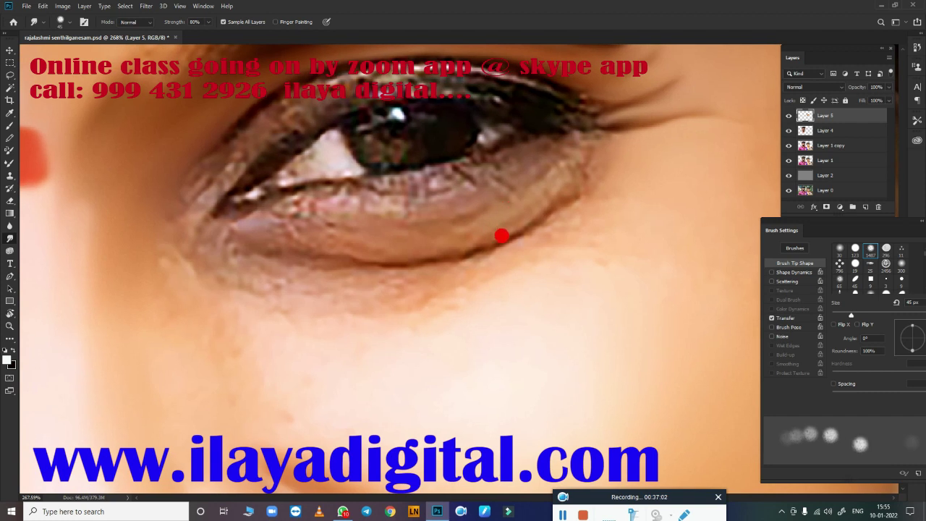
{"action": "key", "text": "b"}
{"action": "key", "text": "bracketleft"}
{"action": "key", "text": "bracketleft"}
{"action": "key", "text": "bracketleft"}
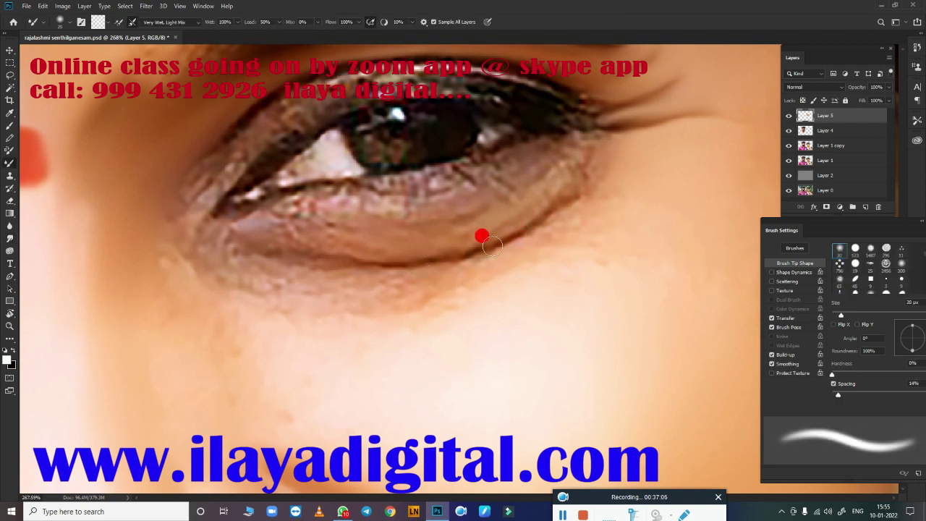
{"action": "key", "text": "bracketleft"}
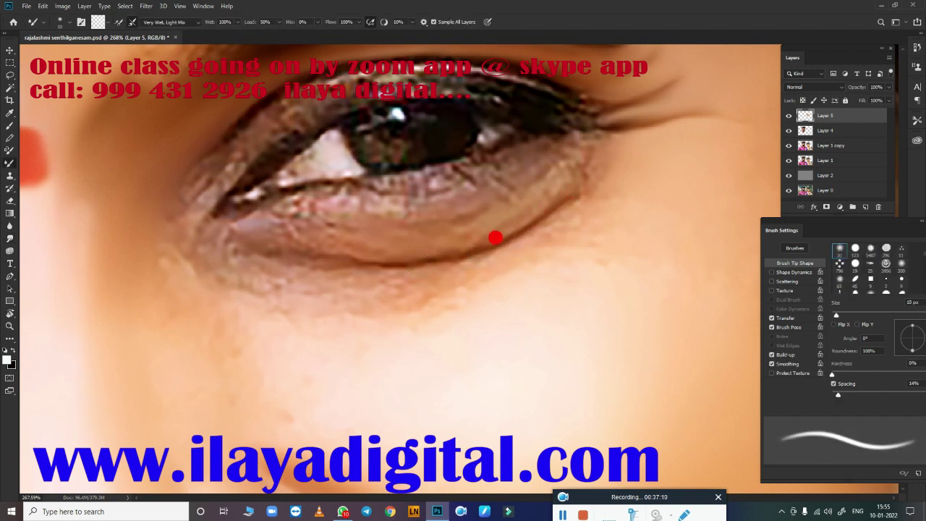
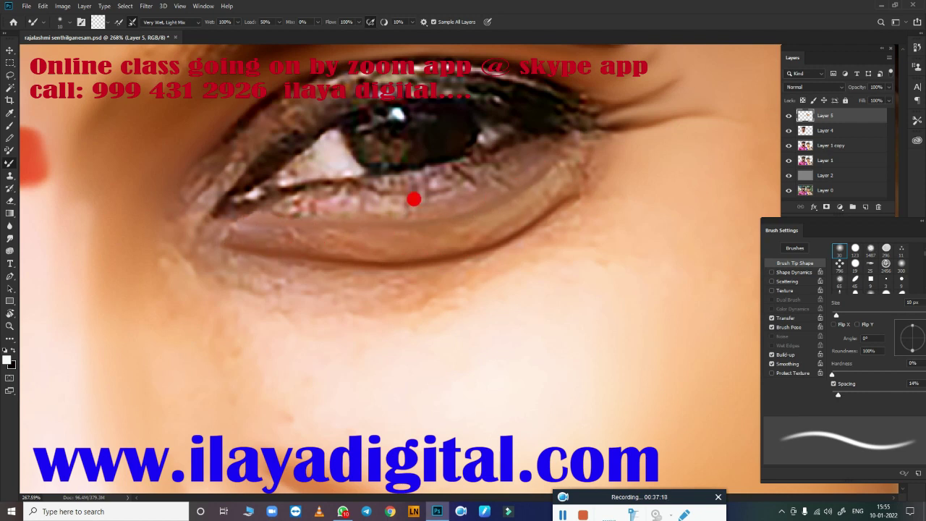
Step: Blend wet paint along the lower eyelid with the Mixer Brush, enlarging it once
{"action": "left_click_drag", "start_coordinate": [539, 146], "coordinate": [406, 186]}
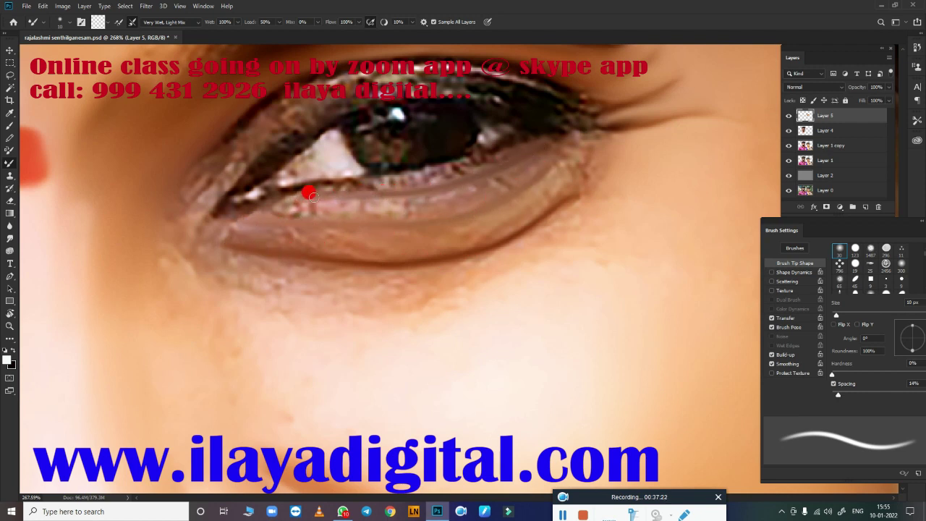
{"action": "key", "text": "bracketright"}
{"action": "key", "text": "bracketright"}
{"action": "left_click_drag", "start_coordinate": [235, 232], "coordinate": [290, 246]}
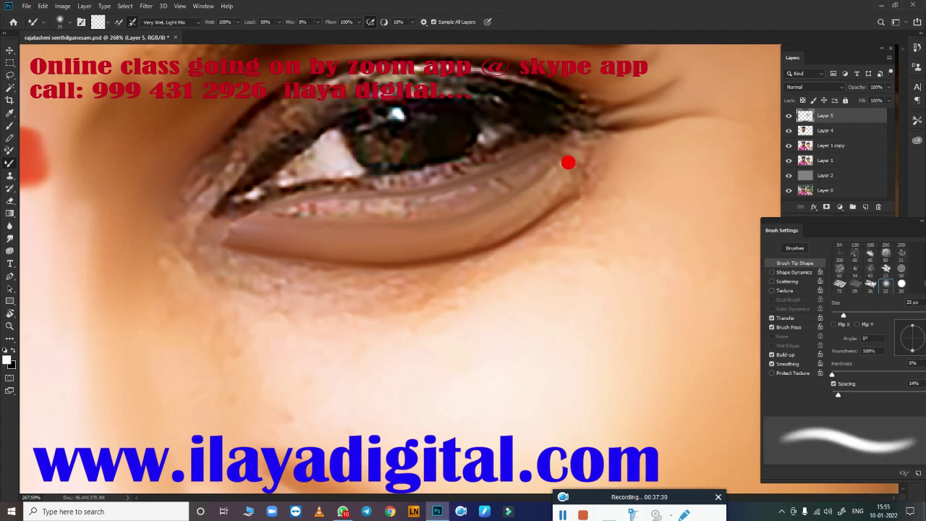
Step: With the Smudge tool, smooth the outer eye corner, under-eye skin and lower eyelid rim
{"action": "key", "text": "r"}
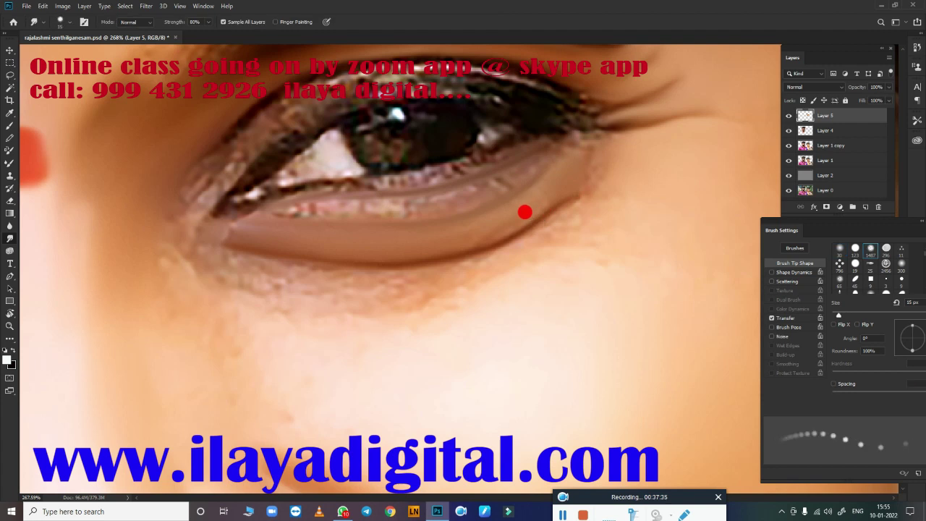
{"action": "left_click_drag", "start_coordinate": [507, 223], "coordinate": [544, 175]}
{"action": "key", "text": "bracketright"}
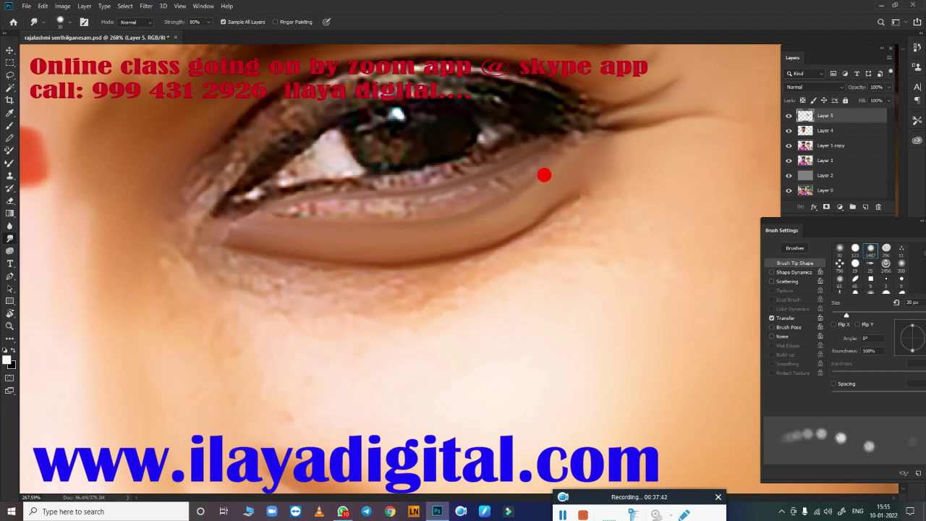
{"action": "key", "text": "bracketright"}
{"action": "key", "text": "bracketright"}
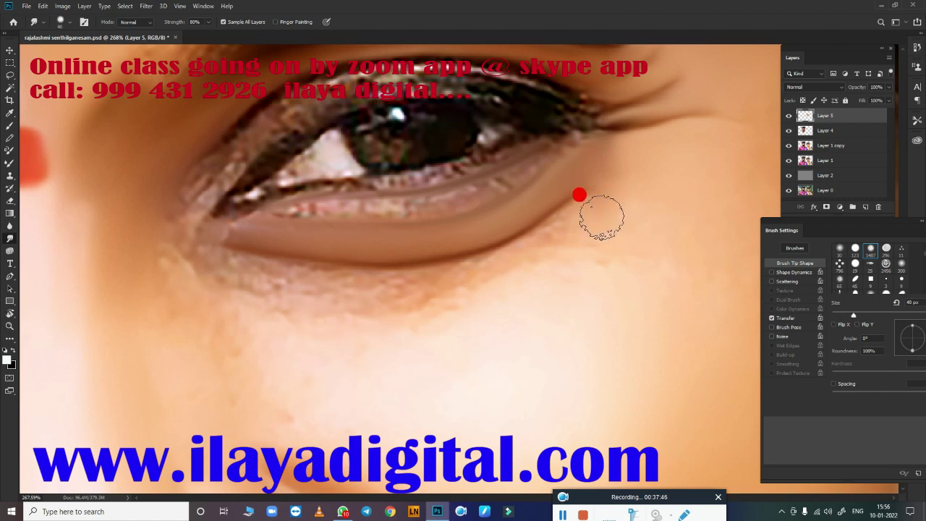
{"action": "key", "text": "bracketright"}
{"action": "key", "text": "bracketright"}
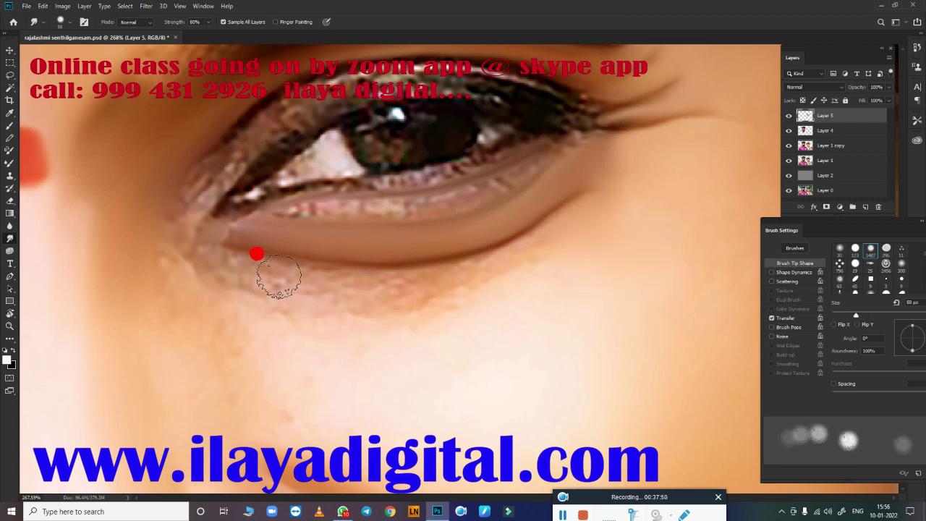
{"action": "key", "text": "bracketleft"}
{"action": "key", "text": "bracketleft"}
{"action": "key", "text": "bracketleft"}
{"action": "mouse_move", "coordinate": [266, 264]}
{"action": "left_mouse_down"}
{"action": "mouse_move", "coordinate": [444, 253]}
{"action": "mouse_move", "coordinate": [432, 260]}
{"action": "mouse_move", "coordinate": [471, 244]}
{"action": "mouse_move", "coordinate": [405, 282]}
{"action": "left_mouse_up"}
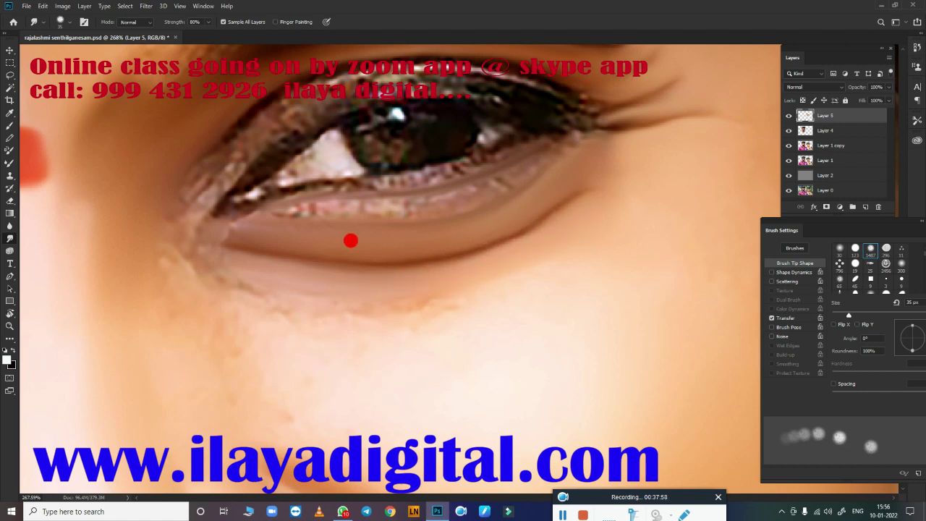
{"action": "mouse_move", "coordinate": [350, 241]}
{"action": "left_mouse_down"}
{"action": "mouse_move", "coordinate": [222, 215]}
{"action": "mouse_move", "coordinate": [412, 193]}
{"action": "left_mouse_up"}
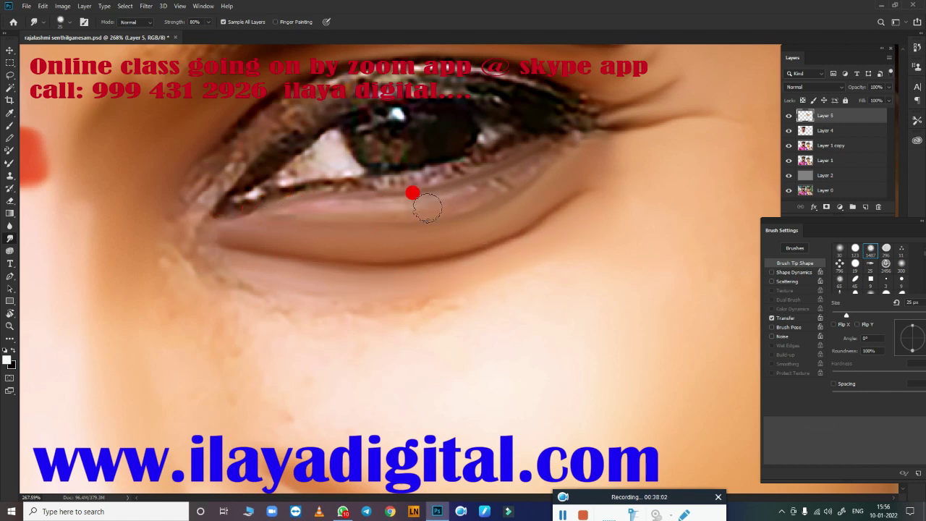
Step: Smudge the outer corner and lower eyelid skin further, resizing the brush between strokes
{"action": "key", "text": "bracketleft"}
{"action": "mouse_move", "coordinate": [545, 166]}
{"action": "left_mouse_down"}
{"action": "mouse_move", "coordinate": [586, 130]}
{"action": "mouse_move", "coordinate": [550, 139]}
{"action": "left_mouse_up"}
{"action": "key", "text": "bracketright"}
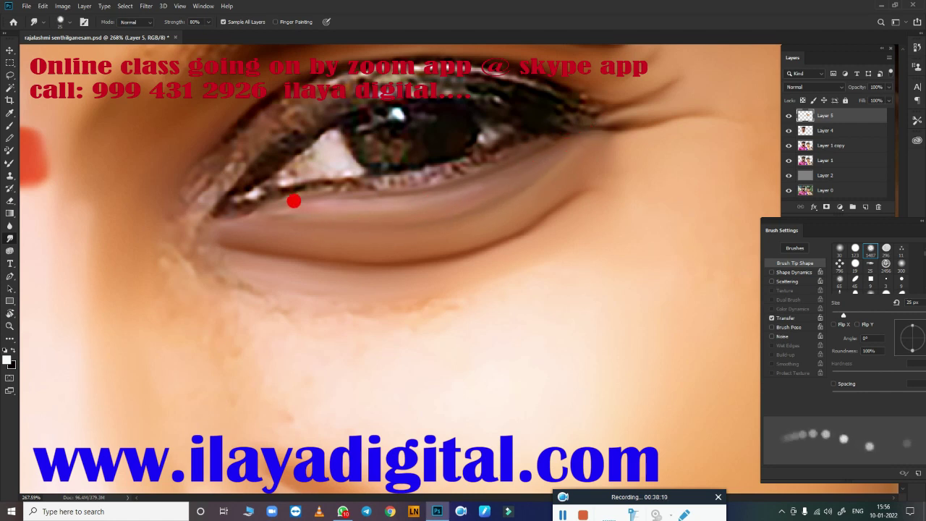
{"action": "key", "text": "bracketleft"}
{"action": "left_click_drag", "start_coordinate": [272, 217], "coordinate": [309, 210]}
{"action": "key", "text": "bracketleft"}
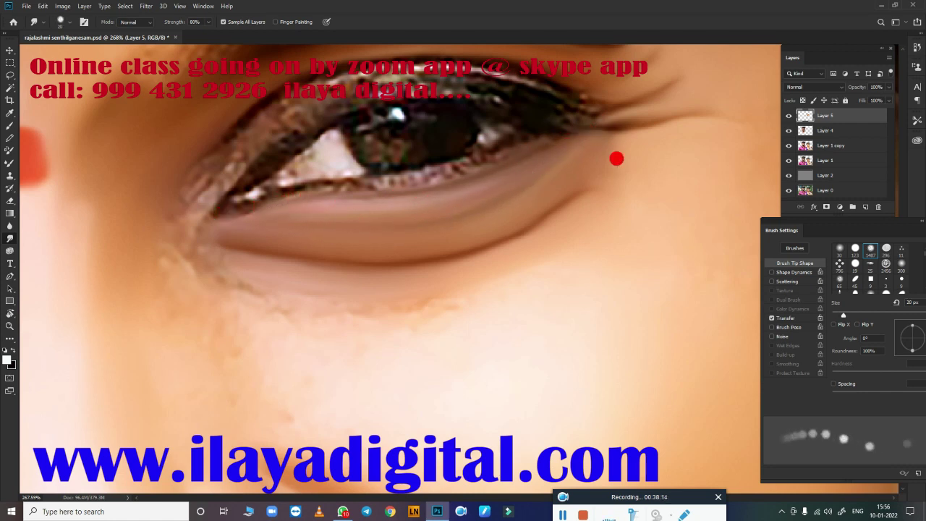
{"action": "key", "text": "bracketright"}
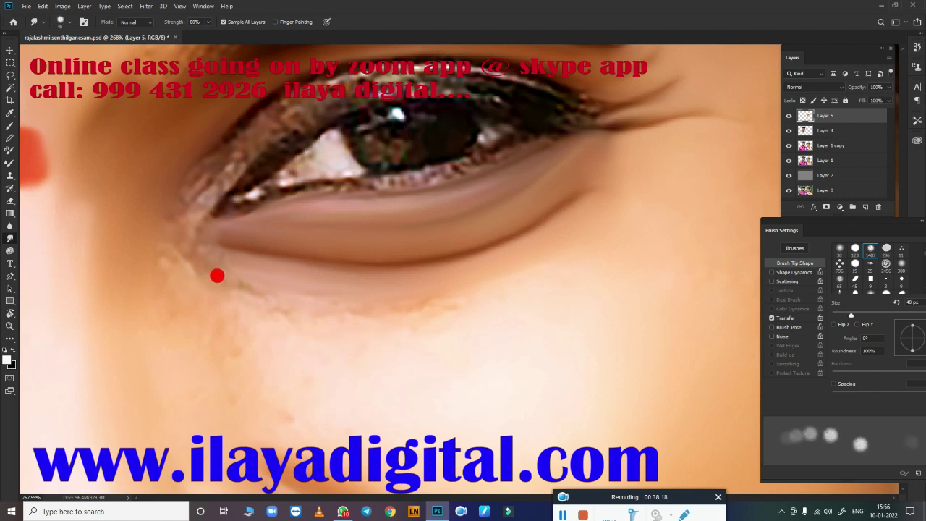
{"action": "key", "text": "bracketright"}
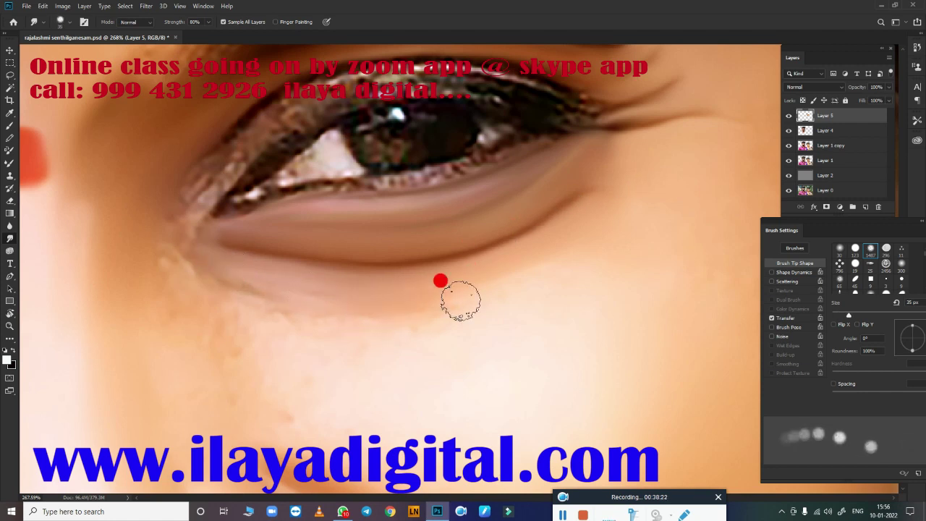
{"action": "left_click_drag", "start_coordinate": [471, 305], "coordinate": [275, 295]}
{"action": "key", "text": "bracketright"}
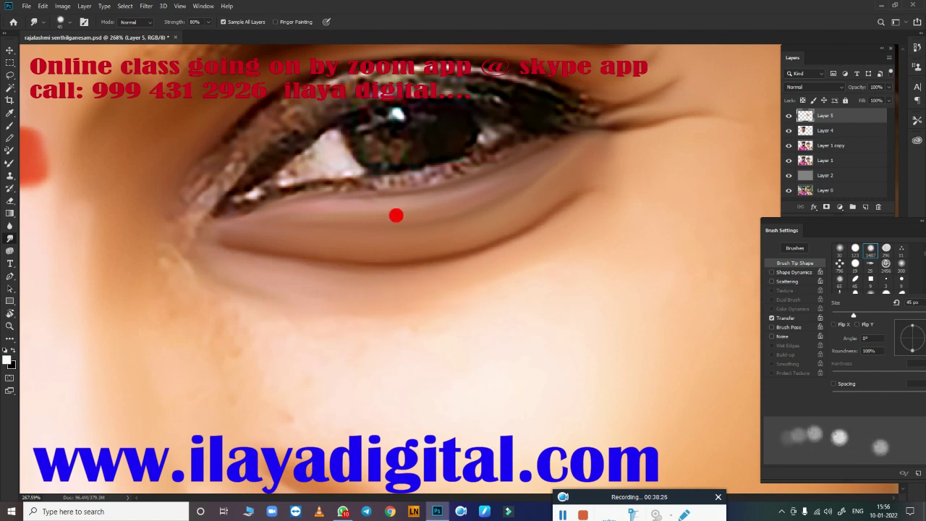
{"action": "scroll", "coordinate": [435, 289], "scroll_direction": "up", "scroll_amount": 3}
Step: Smudge the upper lash line smooth toward the inner eye corner
{"action": "key", "text": "bracketleft"}
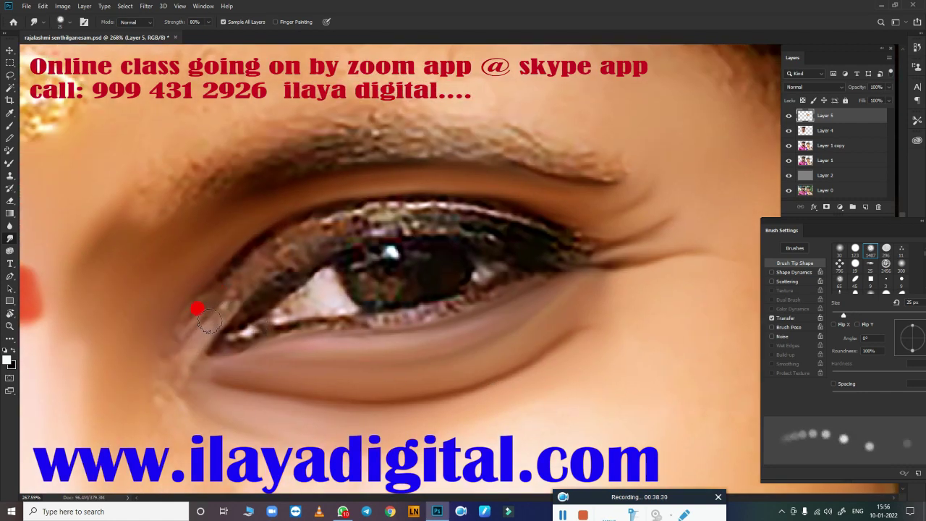
{"action": "mouse_move", "coordinate": [362, 205]}
{"action": "left_mouse_down"}
{"action": "mouse_move", "coordinate": [310, 211]}
{"action": "mouse_move", "coordinate": [447, 205]}
{"action": "mouse_move", "coordinate": [529, 236]}
{"action": "mouse_move", "coordinate": [612, 231]}
{"action": "mouse_move", "coordinate": [400, 210]}
{"action": "left_mouse_up"}
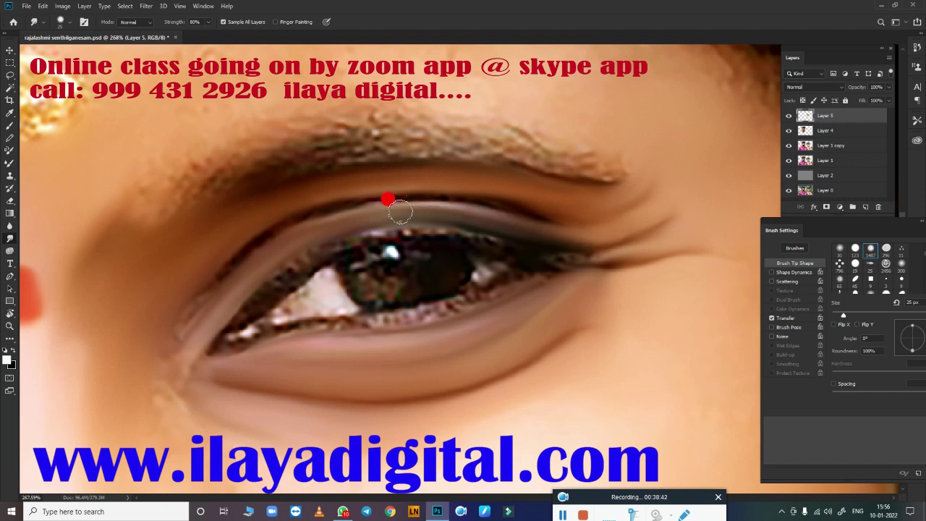
{"action": "left_click_drag", "start_coordinate": [457, 215], "coordinate": [249, 276]}
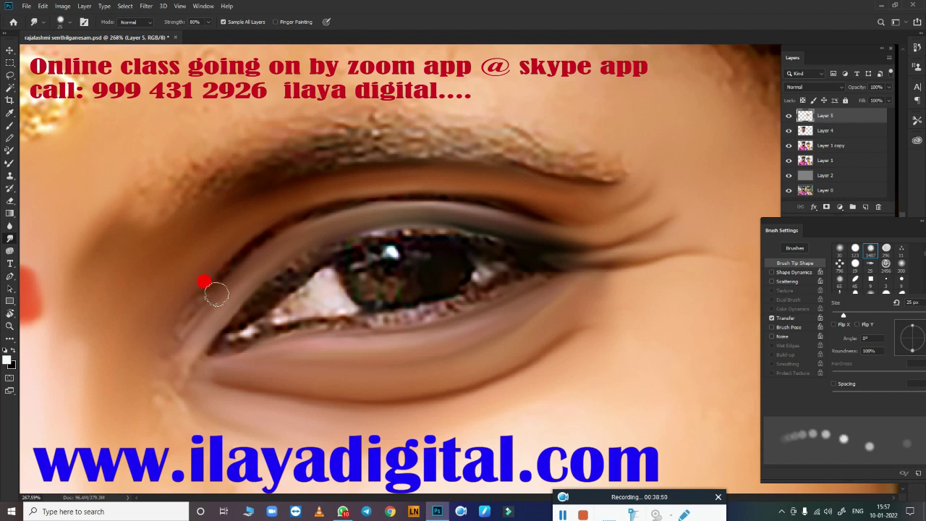
{"action": "left_click_drag", "start_coordinate": [217, 295], "coordinate": [181, 373]}
{"action": "scroll", "coordinate": [577, 371], "scroll_direction": "down", "scroll_amount": 3}
{"action": "scroll", "coordinate": [475, 368], "scroll_direction": "down", "scroll_amount": 2}
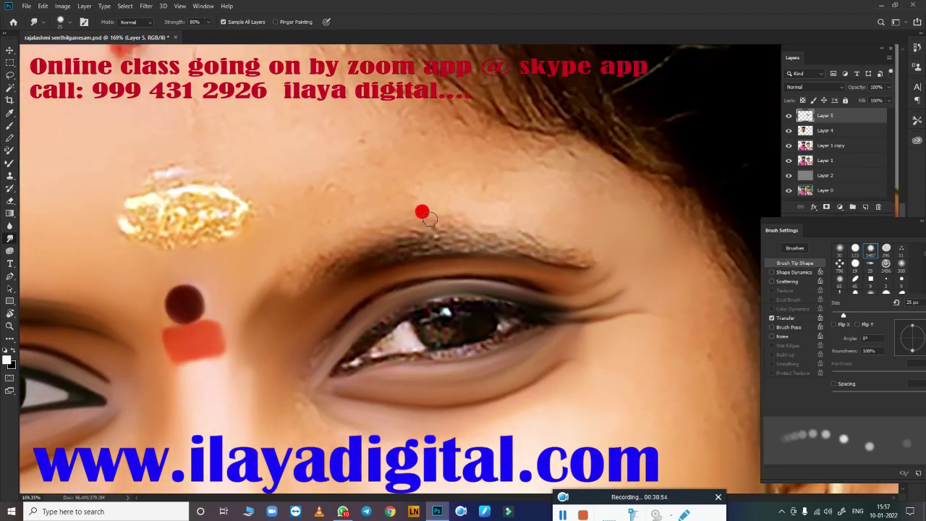
Step: Smudge the eyebrow and its tip into smooth strokes with a smaller brush
{"action": "key", "text": "bracketright"}
{"action": "key", "text": "bracketright"}
{"action": "key", "text": "bracketright"}
{"action": "key", "text": "bracketleft"}
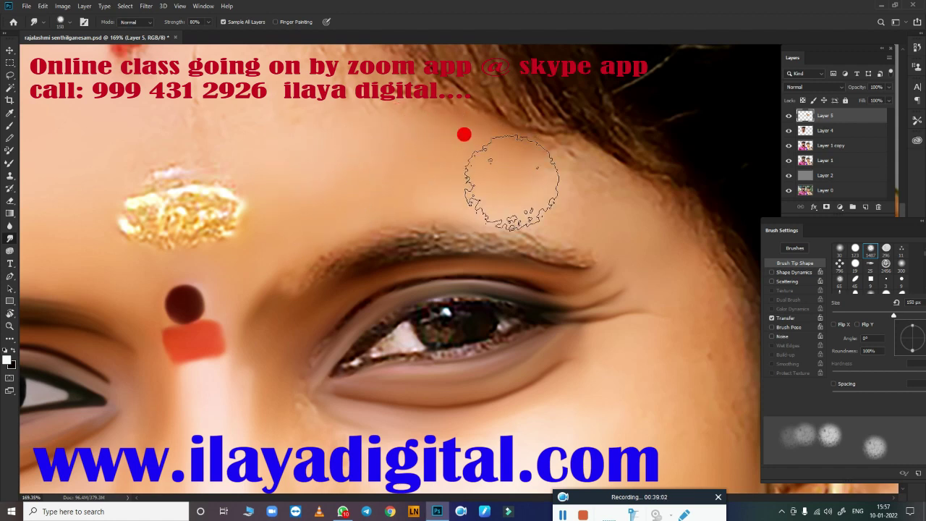
{"action": "key", "text": "bracketleft"}
{"action": "key", "text": "bracketleft"}
{"action": "key", "text": "bracketleft"}
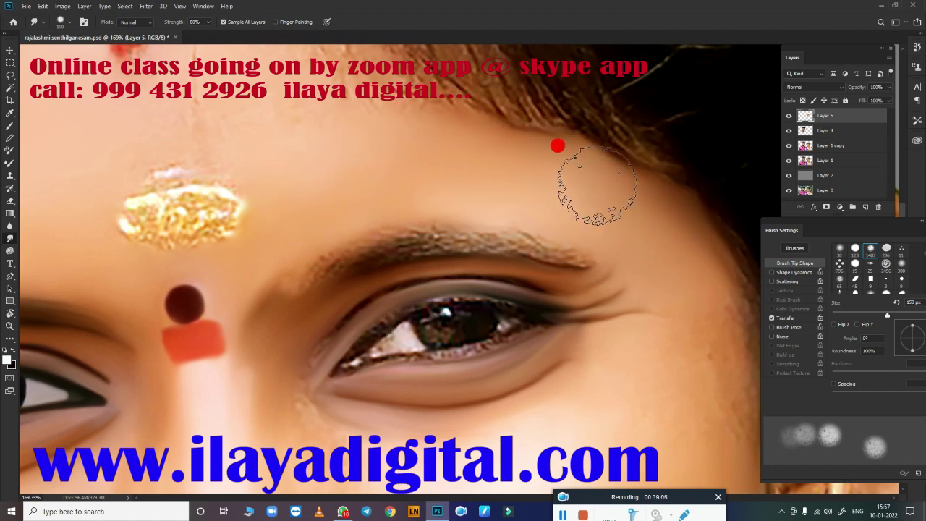
{"action": "key", "text": "bracketleft"}
{"action": "key", "text": "bracketleft"}
{"action": "key", "text": "bracketleft"}
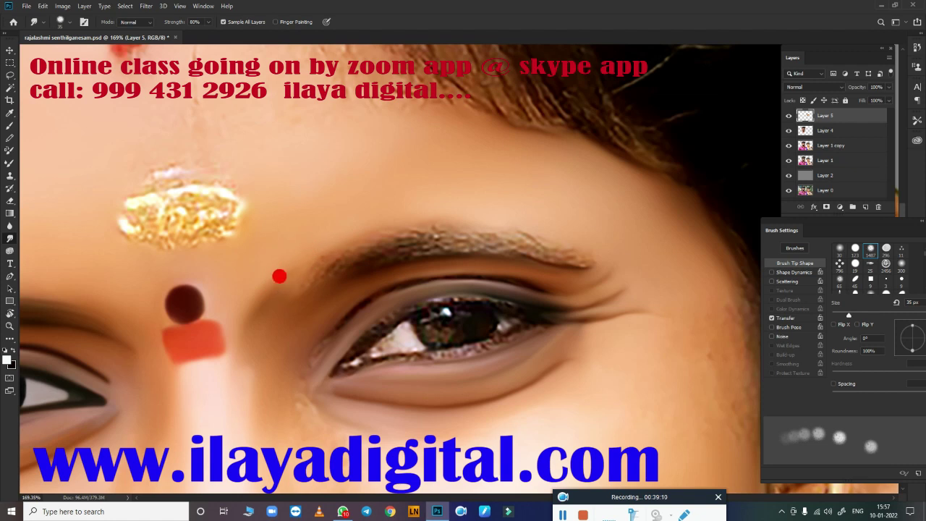
{"action": "mouse_move", "coordinate": [407, 239]}
{"action": "left_mouse_down"}
{"action": "mouse_move", "coordinate": [482, 246]}
{"action": "mouse_move", "coordinate": [444, 224]}
{"action": "left_mouse_up"}
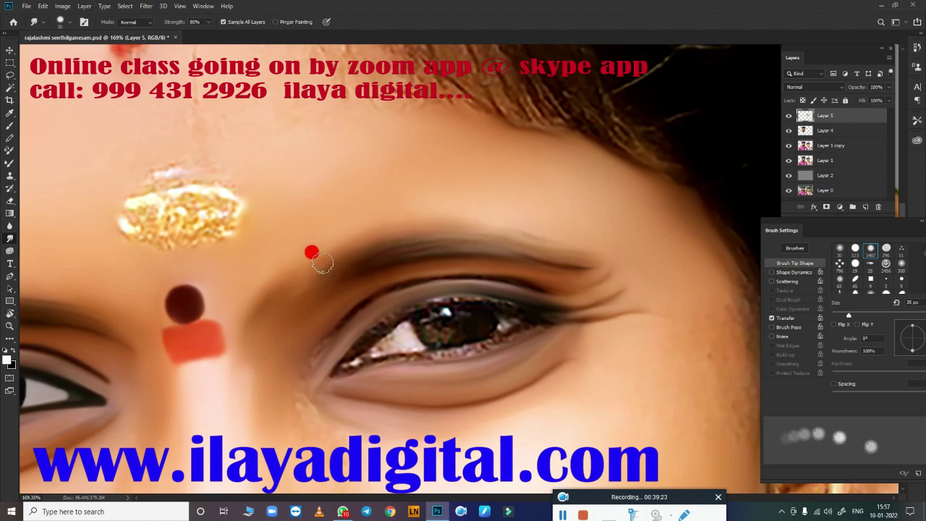
{"action": "key", "text": "bracketleft"}
{"action": "left_click_drag", "start_coordinate": [628, 265], "coordinate": [612, 302]}
{"action": "key", "text": "bracketleft"}
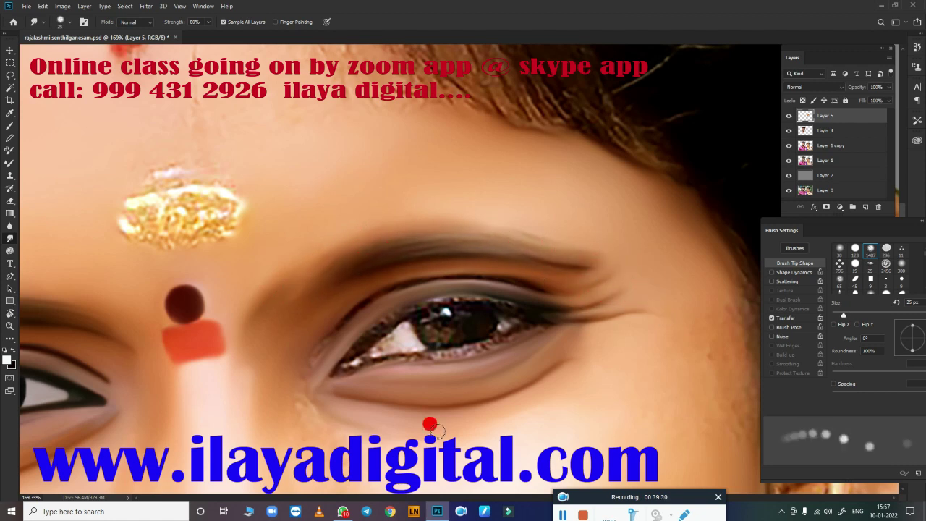
{"action": "left_click_drag", "start_coordinate": [430, 425], "coordinate": [503, 212]}
Step: Blend the upper eyelid crease with the Mixer Brush, then shrink it for fine eye detail
{"action": "key", "text": "b"}
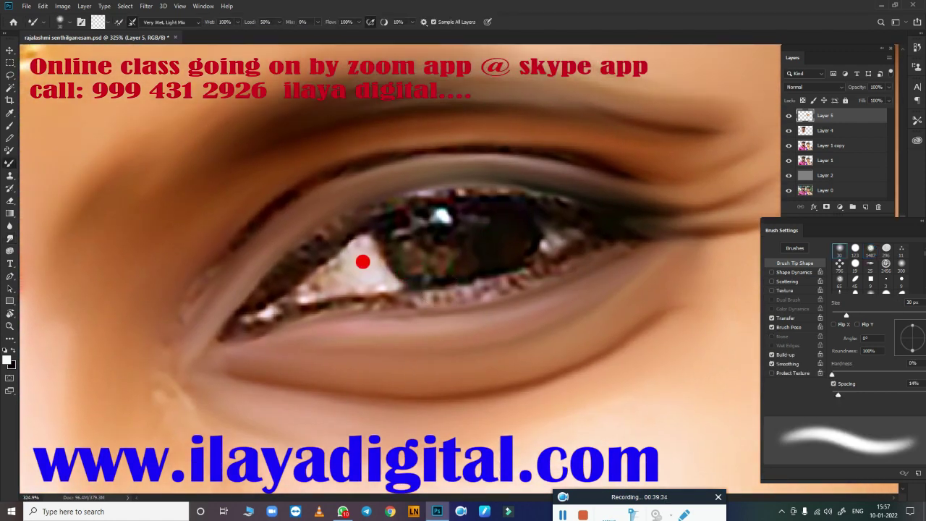
{"action": "key", "text": "bracketleft"}
{"action": "key", "text": "bracketleft"}
{"action": "key", "text": "bracketleft"}
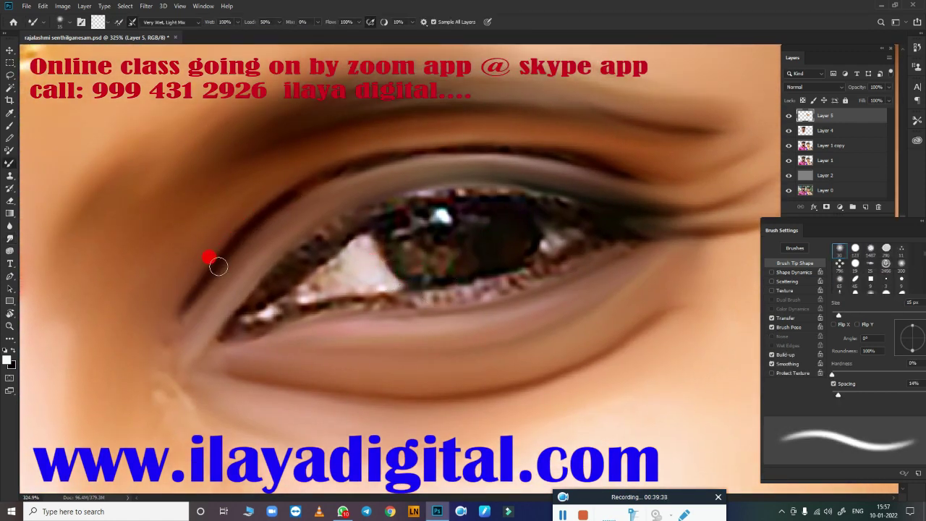
{"action": "mouse_move", "coordinate": [349, 169]}
{"action": "left_mouse_down"}
{"action": "mouse_move", "coordinate": [408, 147]}
{"action": "mouse_move", "coordinate": [528, 146]}
{"action": "mouse_move", "coordinate": [591, 165]}
{"action": "left_mouse_up"}
{"action": "key", "text": "bracketleft"}
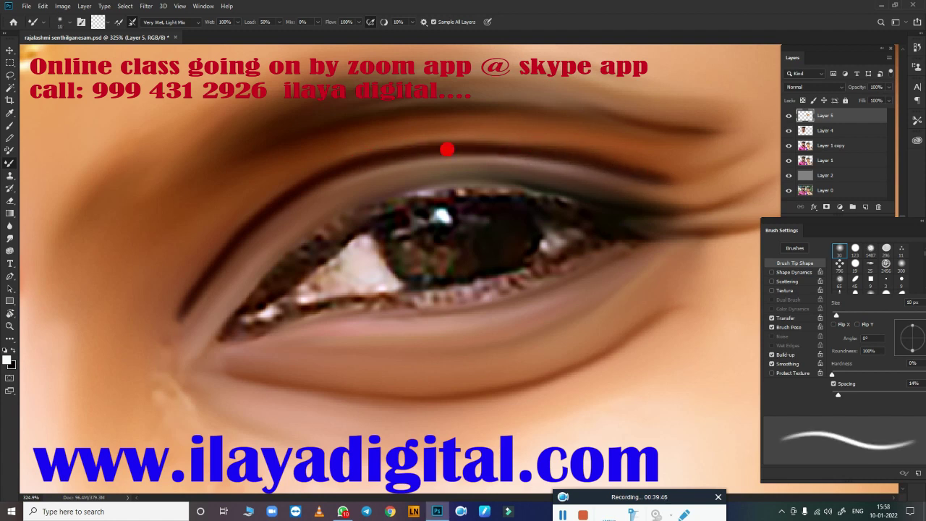
{"action": "key", "text": "bracketright"}
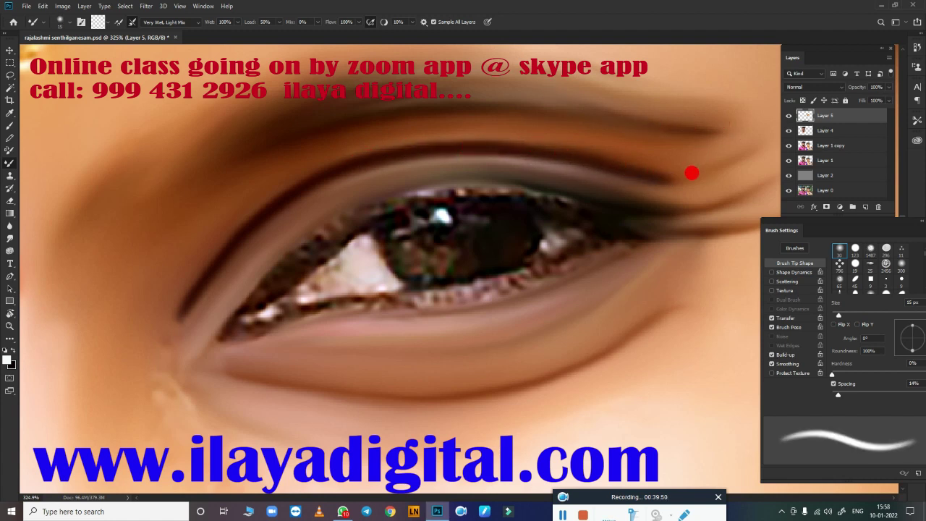
{"action": "key", "text": "bracketright"}
{"action": "key", "text": "bracketright"}
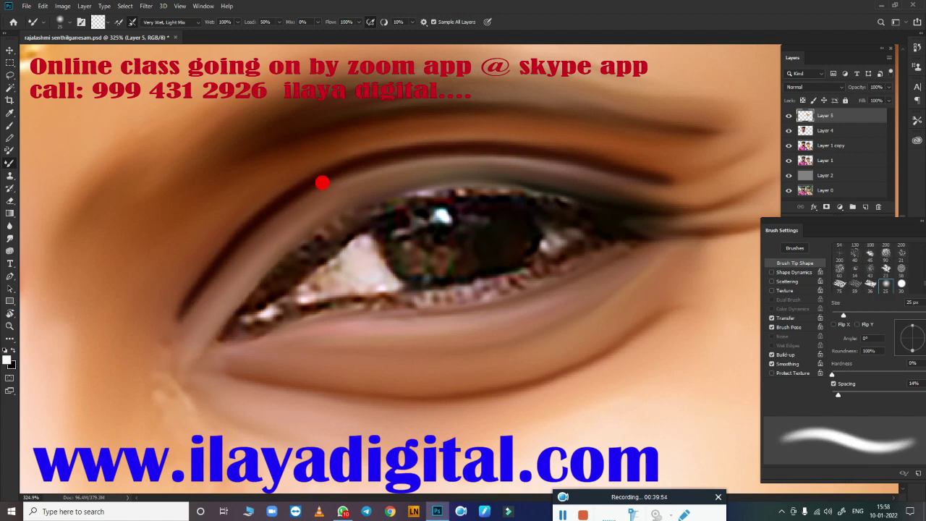
{"action": "key", "text": "bracketleft"}
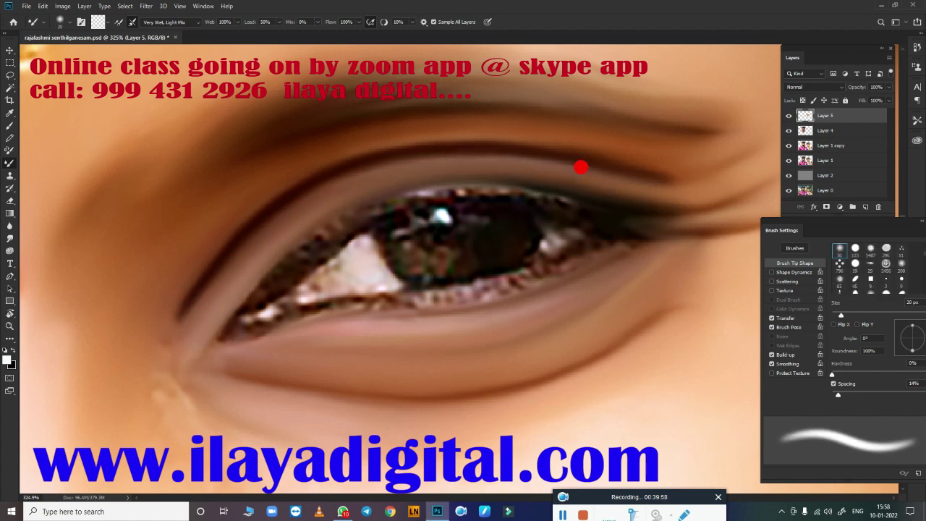
{"action": "key", "text": "bracketleft"}
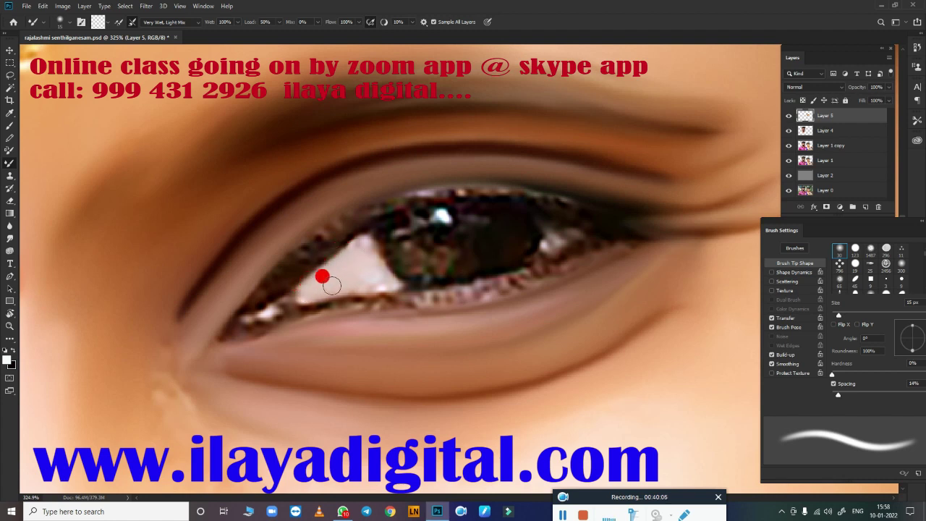
{"action": "key", "text": "bracketleft"}
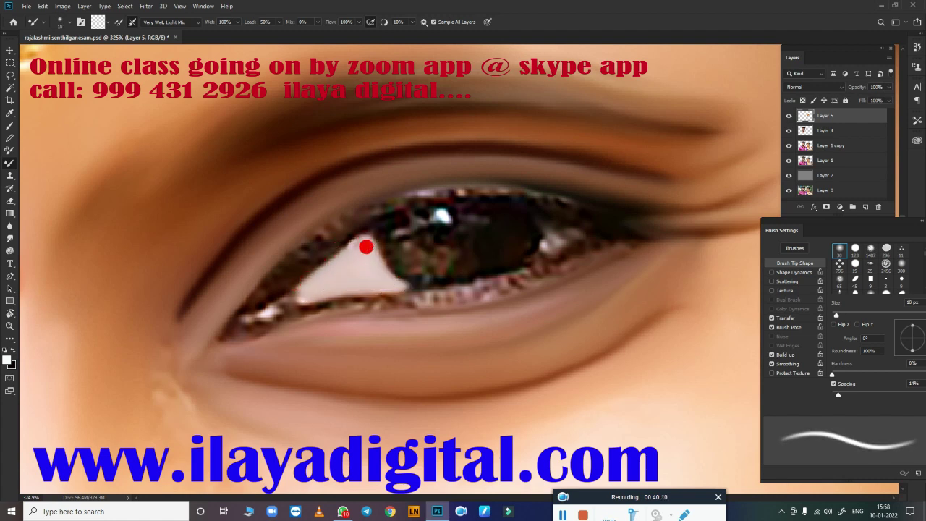
{"action": "key", "text": "bracketleft"}
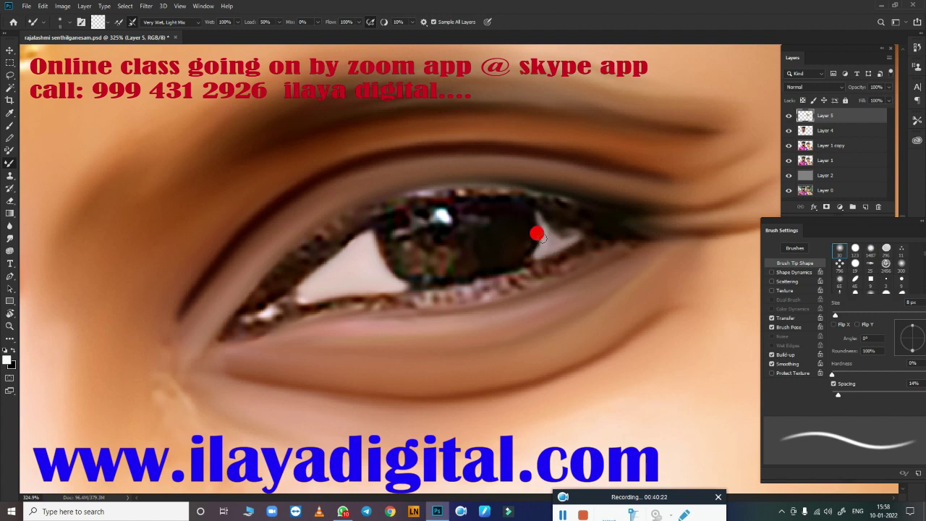
Step: Blend the iris edge and smooth the eye white beside it
{"action": "mouse_move", "coordinate": [541, 229]}
{"action": "left_mouse_down"}
{"action": "mouse_move", "coordinate": [542, 213]}
{"action": "mouse_move", "coordinate": [542, 238]}
{"action": "mouse_move", "coordinate": [557, 222]}
{"action": "left_mouse_up"}
{"action": "key", "text": "bracketright"}
{"action": "key", "text": "bracketright"}
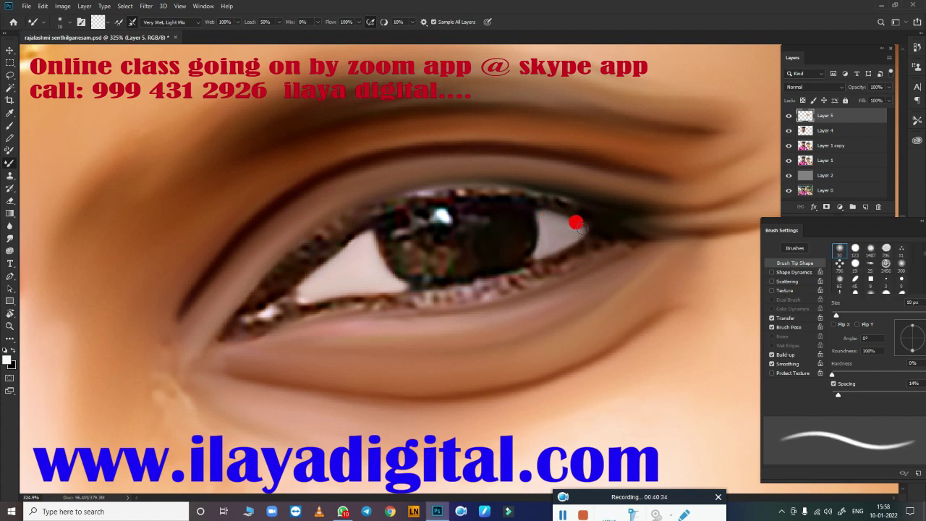
{"action": "key", "text": "bracketleft"}
{"action": "left_click_drag", "start_coordinate": [572, 229], "coordinate": [534, 248]}
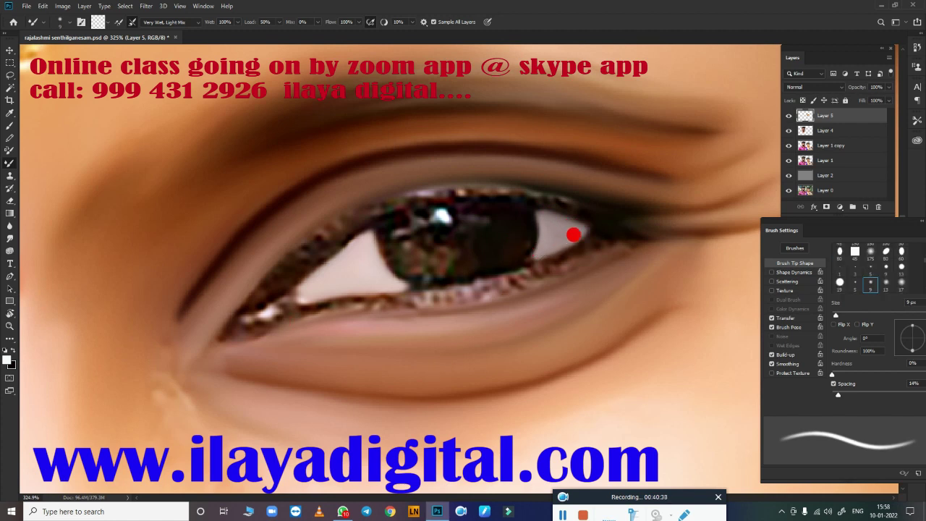
Step: Smooth the outer and lower eye white and repaint the lower eyelid near the inner corner
{"action": "left_click", "coordinate": [565, 253]}
{"action": "mouse_move", "coordinate": [575, 251]}
{"action": "left_mouse_down"}
{"action": "mouse_move", "coordinate": [579, 242]}
{"action": "mouse_move", "coordinate": [455, 279]}
{"action": "mouse_move", "coordinate": [504, 273]}
{"action": "mouse_move", "coordinate": [524, 266]}
{"action": "mouse_move", "coordinate": [351, 296]}
{"action": "mouse_move", "coordinate": [414, 279]}
{"action": "mouse_move", "coordinate": [289, 311]}
{"action": "left_mouse_up"}
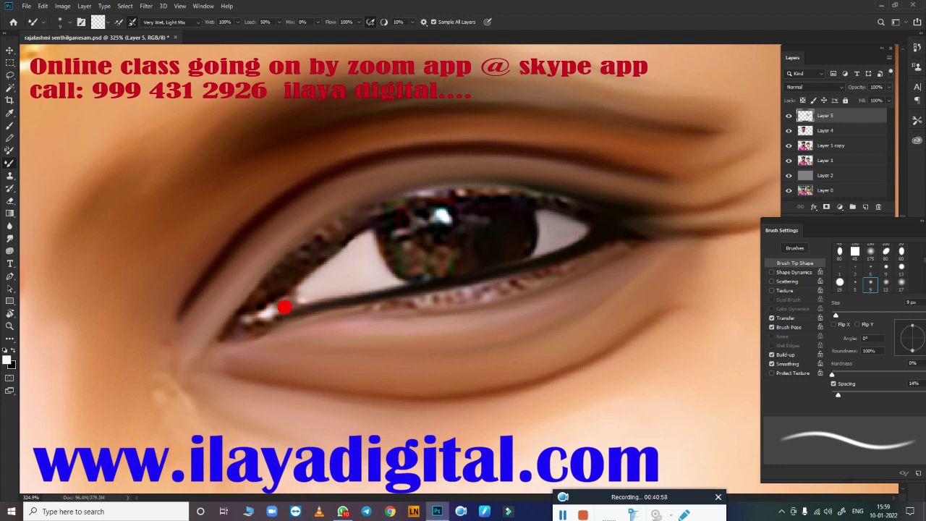
{"action": "mouse_move", "coordinate": [252, 306]}
{"action": "left_mouse_down"}
{"action": "mouse_move", "coordinate": [232, 316]}
{"action": "mouse_move", "coordinate": [252, 320]}
{"action": "mouse_move", "coordinate": [236, 330]}
{"action": "left_mouse_up"}
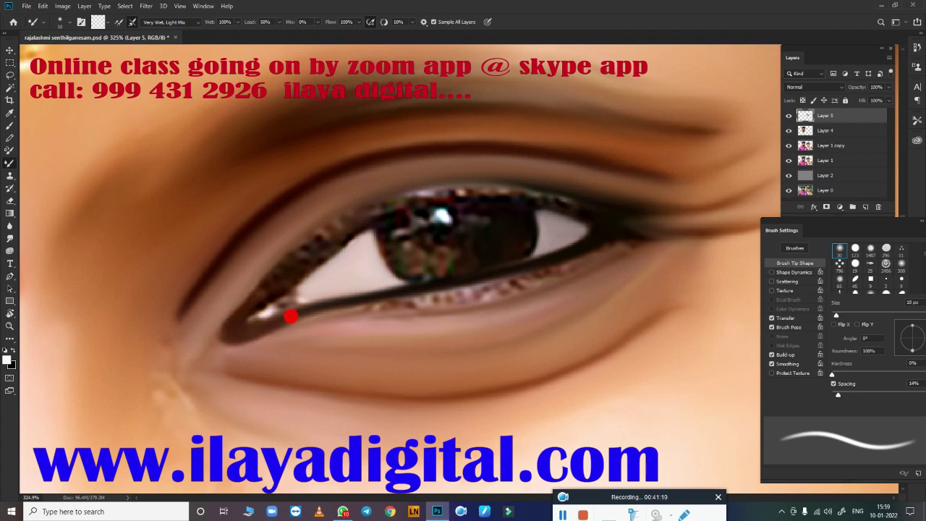
Step: Darken and smooth the upper lash line, then the lower lash line toward the inner corner
{"action": "key", "text": "bracketright"}
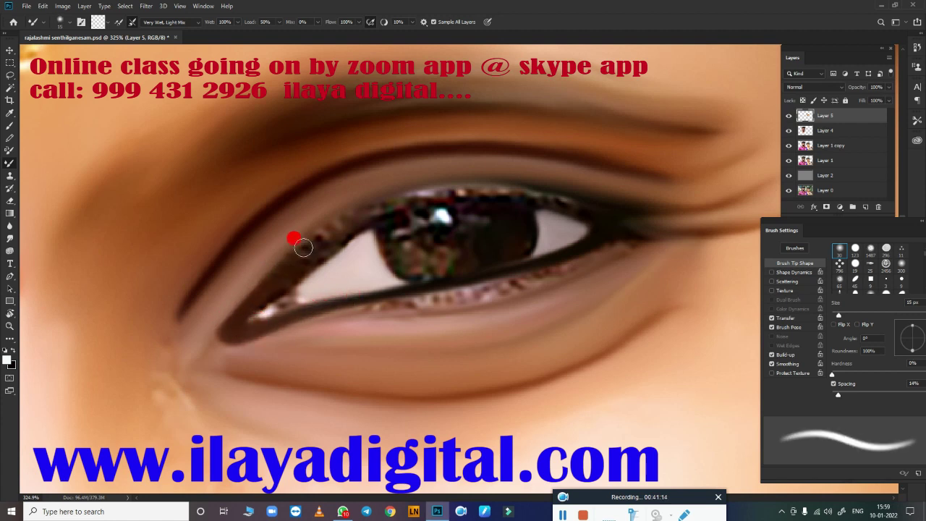
{"action": "mouse_move", "coordinate": [303, 247]}
{"action": "left_mouse_down"}
{"action": "mouse_move", "coordinate": [347, 213]}
{"action": "mouse_move", "coordinate": [389, 205]}
{"action": "mouse_move", "coordinate": [616, 212]}
{"action": "mouse_move", "coordinate": [481, 190]}
{"action": "mouse_move", "coordinate": [598, 209]}
{"action": "mouse_move", "coordinate": [459, 190]}
{"action": "mouse_move", "coordinate": [502, 192]}
{"action": "mouse_move", "coordinate": [406, 195]}
{"action": "mouse_move", "coordinate": [423, 188]}
{"action": "left_mouse_up"}
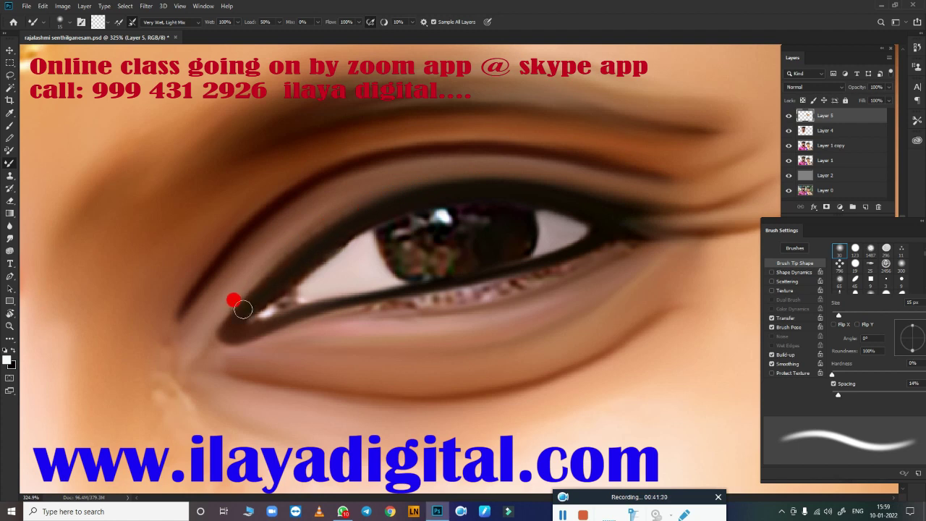
{"action": "key", "text": "bracketleft"}
{"action": "left_click_drag", "start_coordinate": [243, 310], "coordinate": [243, 335]}
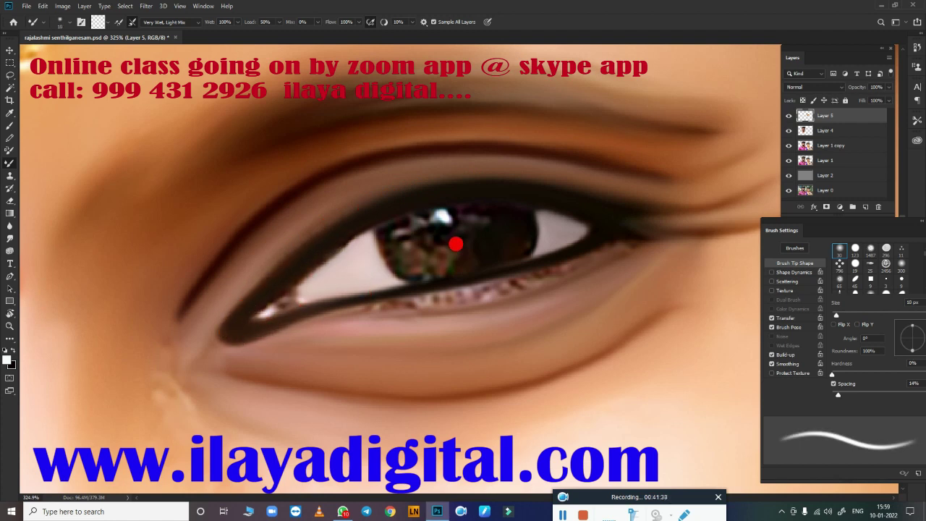
{"action": "key", "text": "bracketright"}
{"action": "key", "text": "bracketright"}
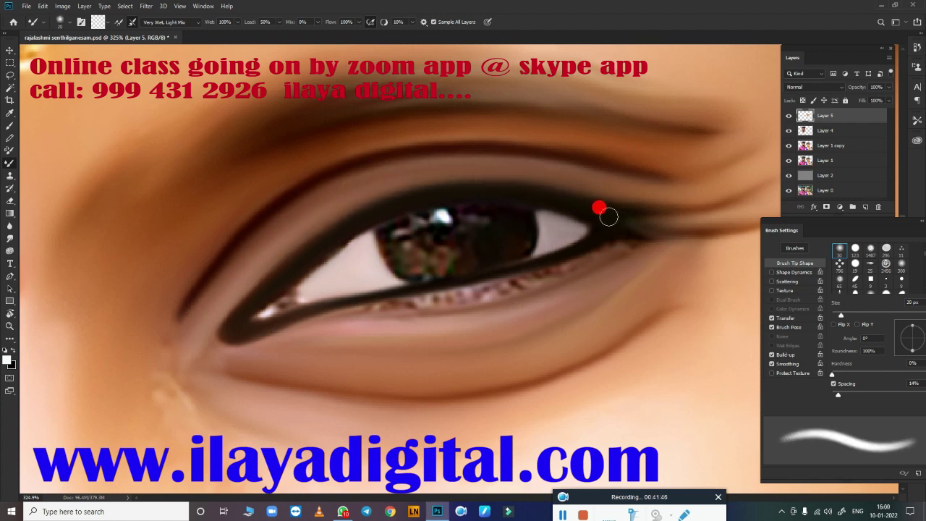
{"action": "key", "text": "bracketleft"}
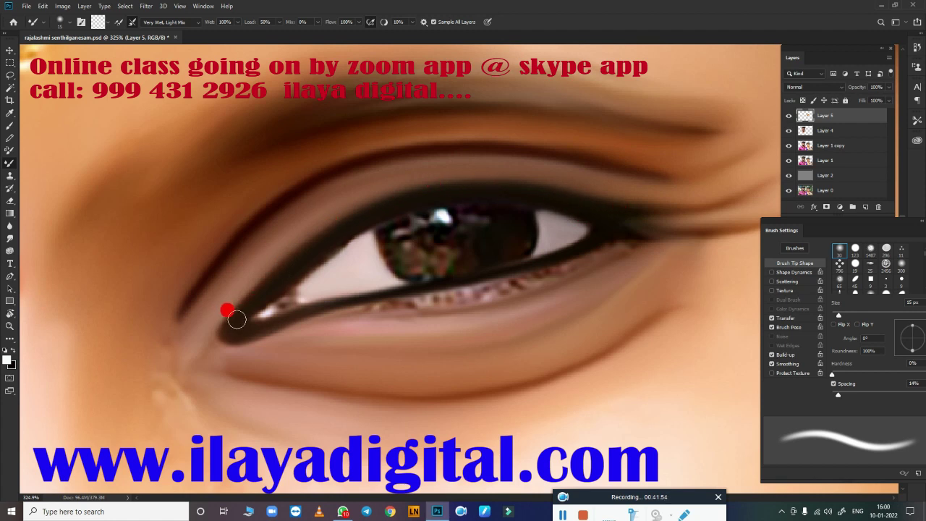
{"action": "key", "text": "bracketleft"}
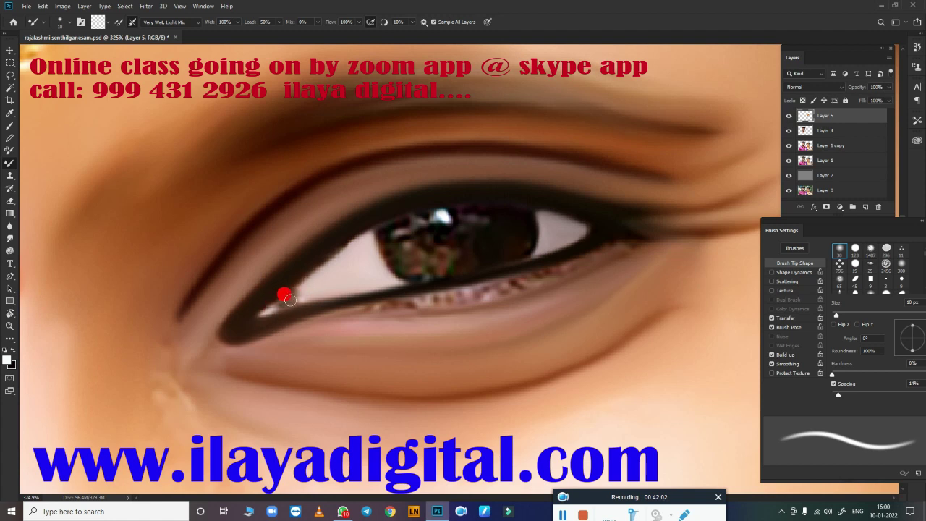
{"action": "key", "text": "bracketright"}
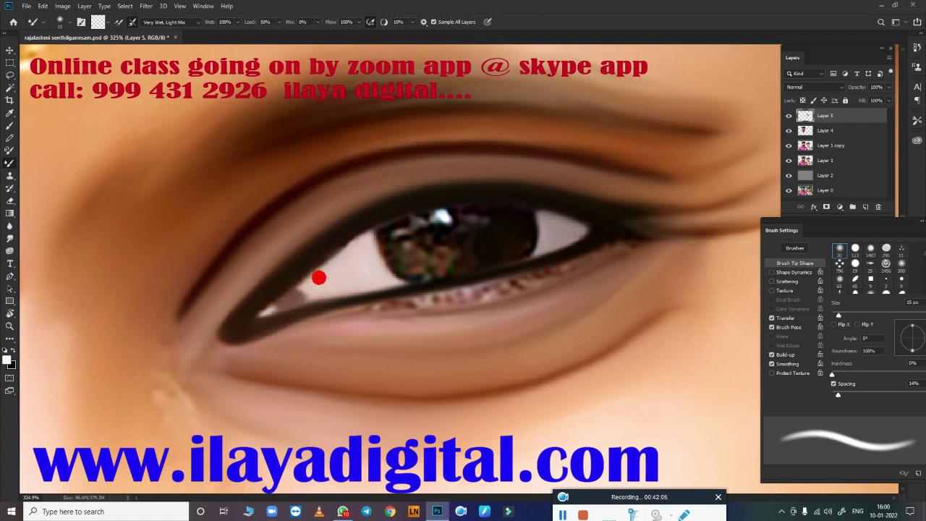
{"action": "key", "text": "bracketleft"}
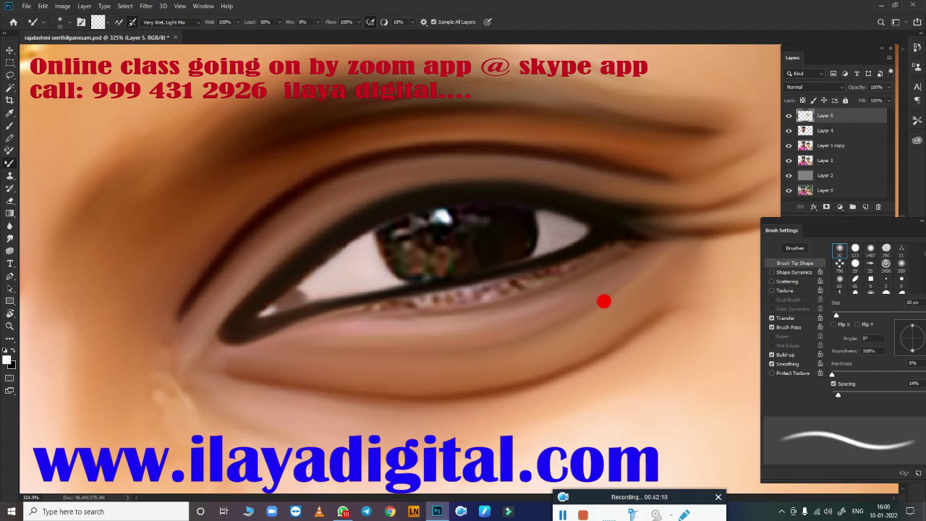
Step: Switch to the Smudge tool, center the iris in view and set a small brush
{"action": "key", "text": "r"}
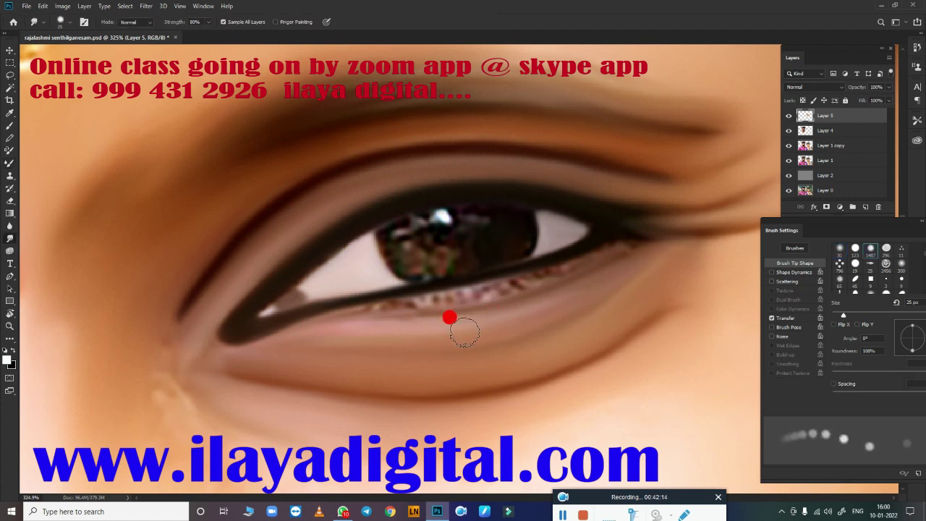
{"action": "key", "text": "bracketleft"}
{"action": "key", "text": "bracketleft"}
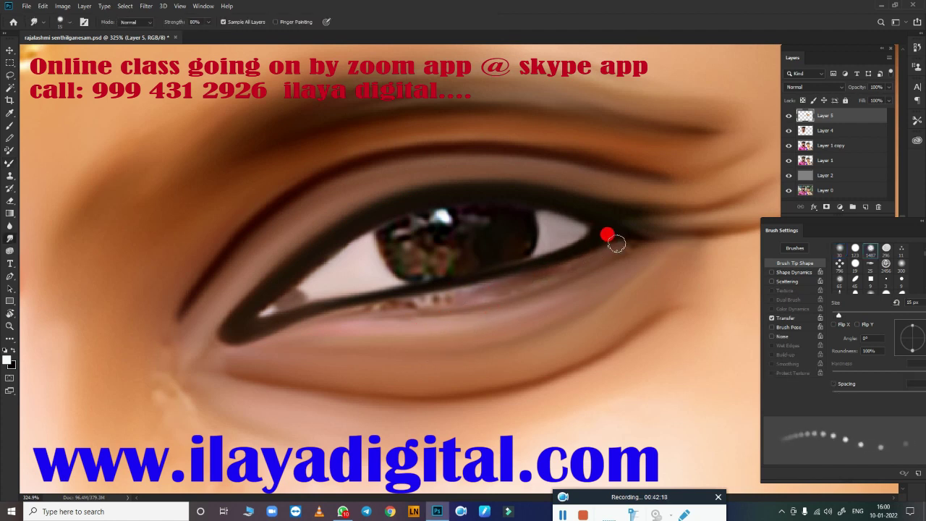
{"action": "key", "text": "bracketright"}
{"action": "key", "text": "bracketleft"}
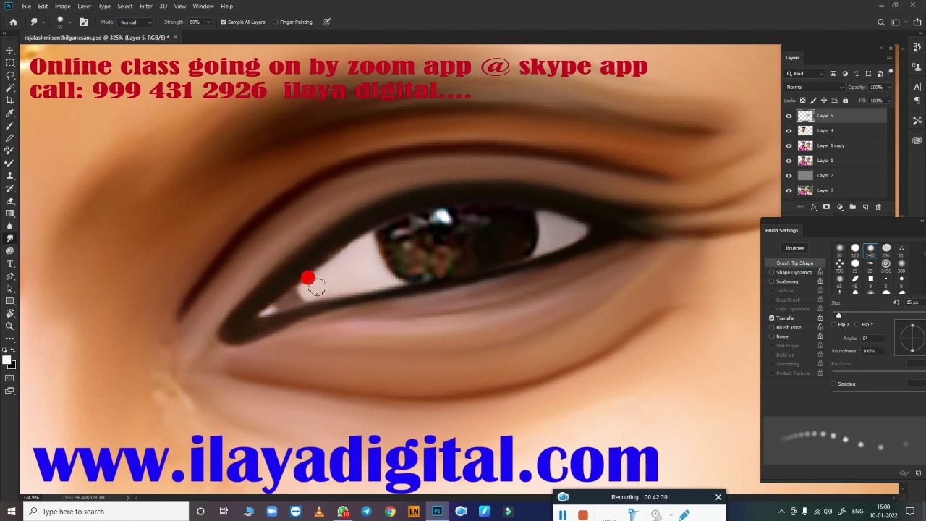
{"action": "mouse_move", "coordinate": [541, 317]}
{"action": "left_mouse_down"}
{"action": "mouse_move", "coordinate": [347, 384]}
{"action": "mouse_move", "coordinate": [344, 327]}
{"action": "left_mouse_up"}
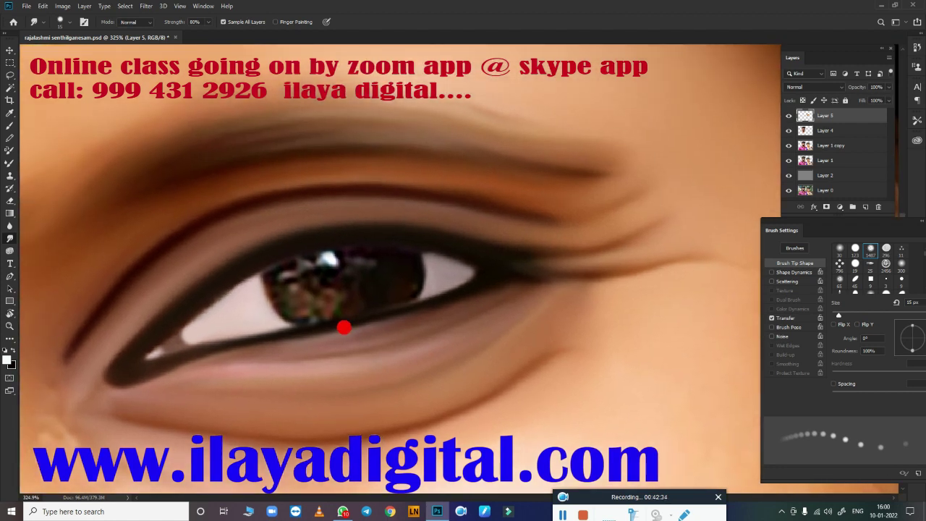
{"action": "scroll", "coordinate": [384, 340], "scroll_direction": "up", "scroll_amount": 2}
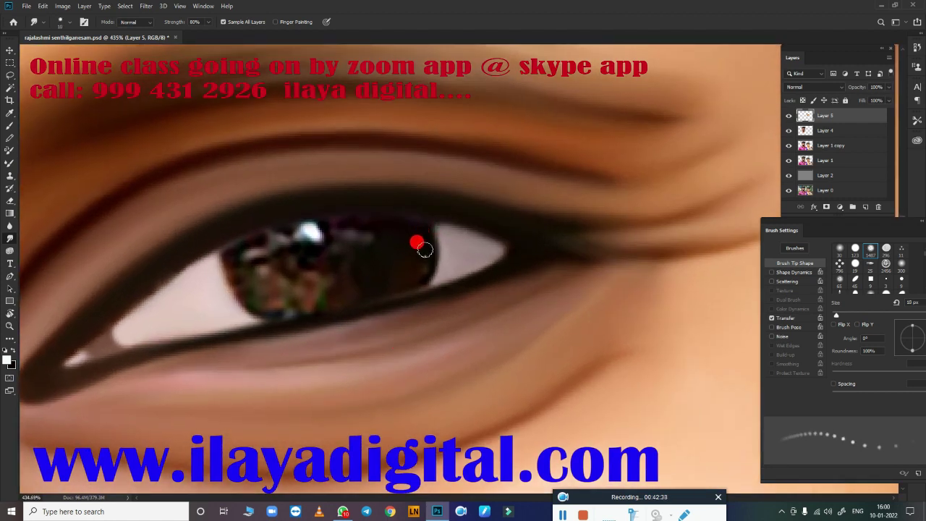
{"action": "key", "text": "bracketleft"}
{"action": "key", "text": "bracketright"}
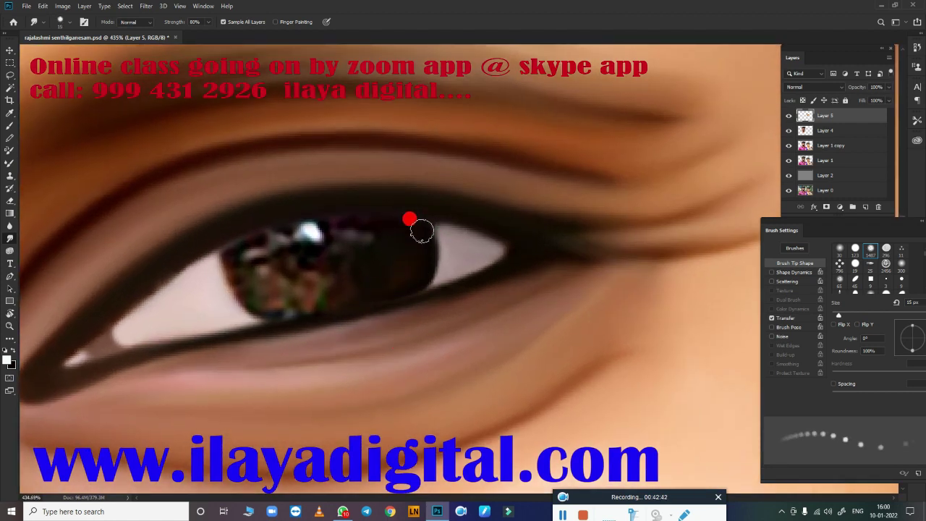
{"action": "key", "text": "bracketleft"}
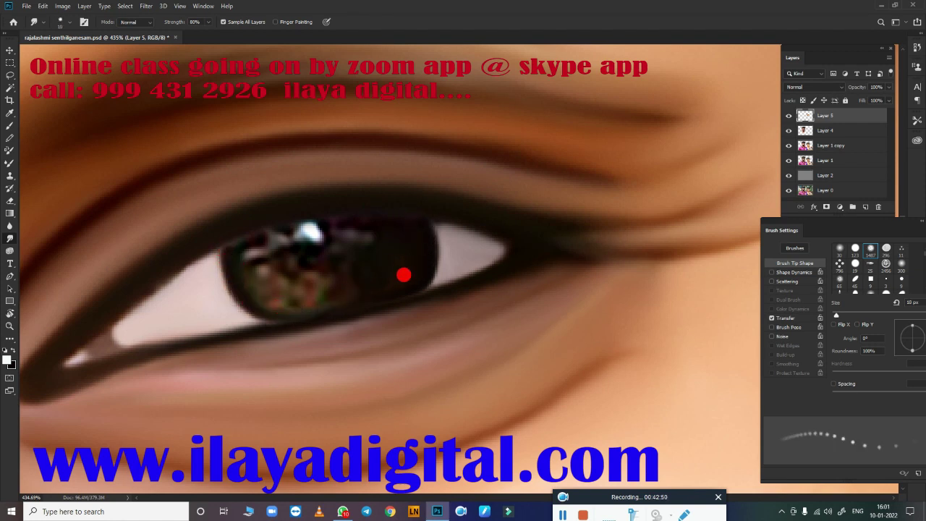
{"action": "key", "text": "bracketright"}
{"action": "key", "text": "bracketleft"}
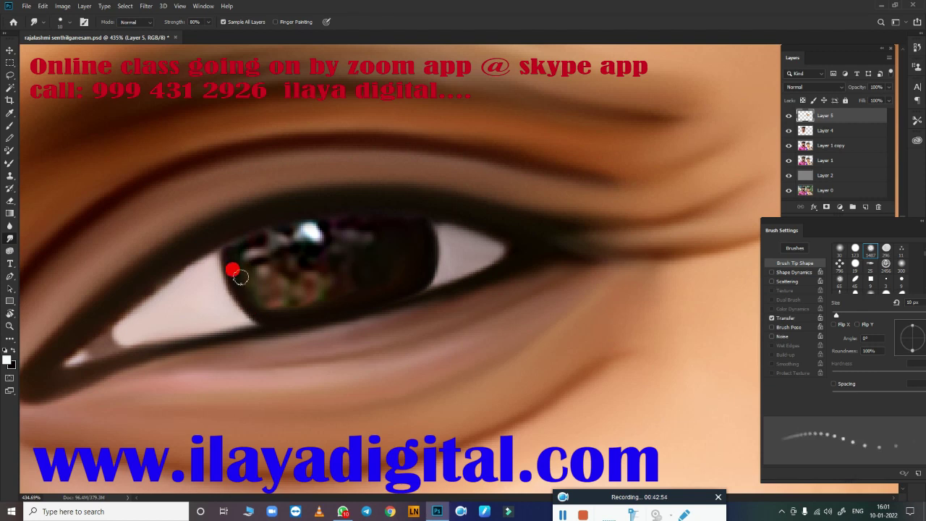
Step: Smudge the iris rim and interior into soft brown blotches around the highlight
{"action": "mouse_move", "coordinate": [254, 314]}
{"action": "left_mouse_down"}
{"action": "mouse_move", "coordinate": [272, 220]}
{"action": "mouse_move", "coordinate": [444, 224]}
{"action": "left_mouse_up"}
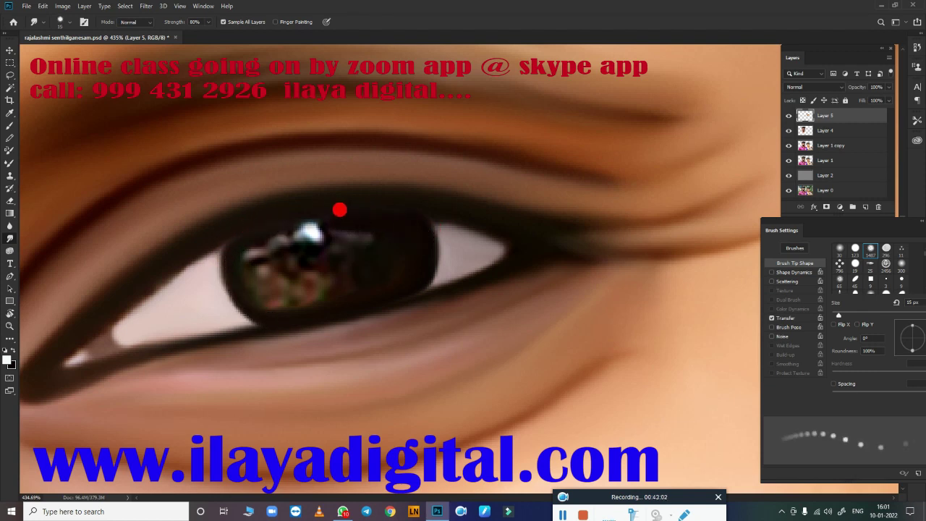
{"action": "key", "text": "bracketleft"}
{"action": "mouse_move", "coordinate": [285, 232]}
{"action": "left_mouse_down"}
{"action": "mouse_move", "coordinate": [301, 257]}
{"action": "mouse_move", "coordinate": [283, 256]}
{"action": "mouse_move", "coordinate": [264, 275]}
{"action": "mouse_move", "coordinate": [290, 296]}
{"action": "mouse_move", "coordinate": [283, 263]}
{"action": "mouse_move", "coordinate": [313, 264]}
{"action": "left_mouse_up"}
{"action": "key", "text": "bracketleft"}
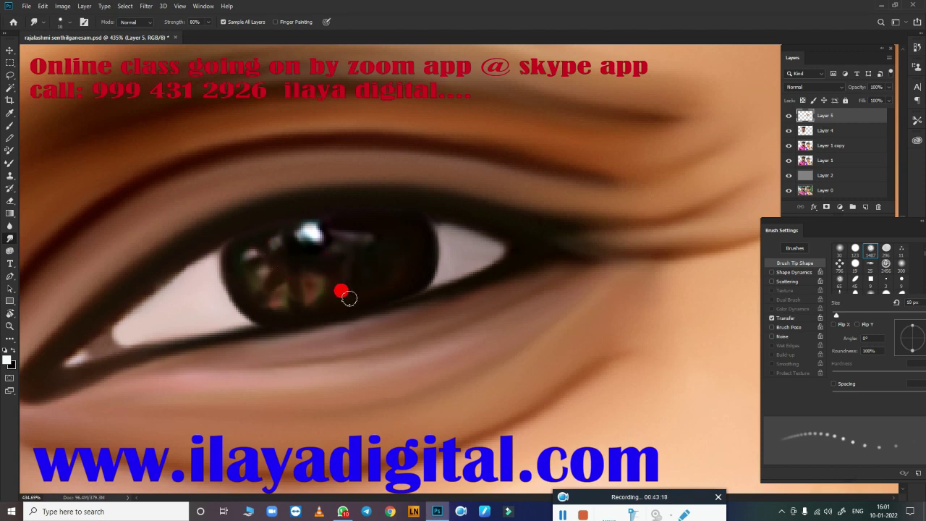
{"action": "key", "text": "bracketright"}
{"action": "key", "text": "bracketleft"}
{"action": "key", "text": "bracketleft"}
{"action": "key", "text": "bracketleft"}
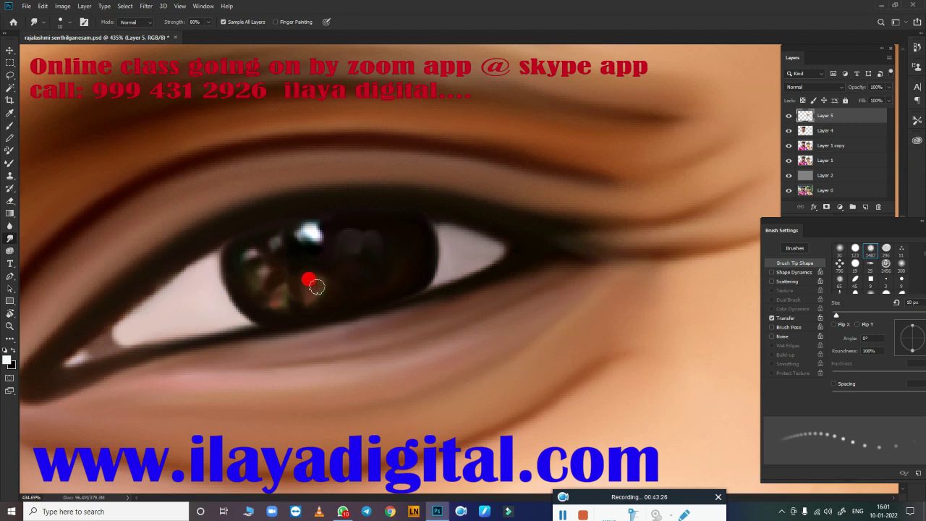
{"action": "left_click_drag", "start_coordinate": [317, 287], "coordinate": [279, 304]}
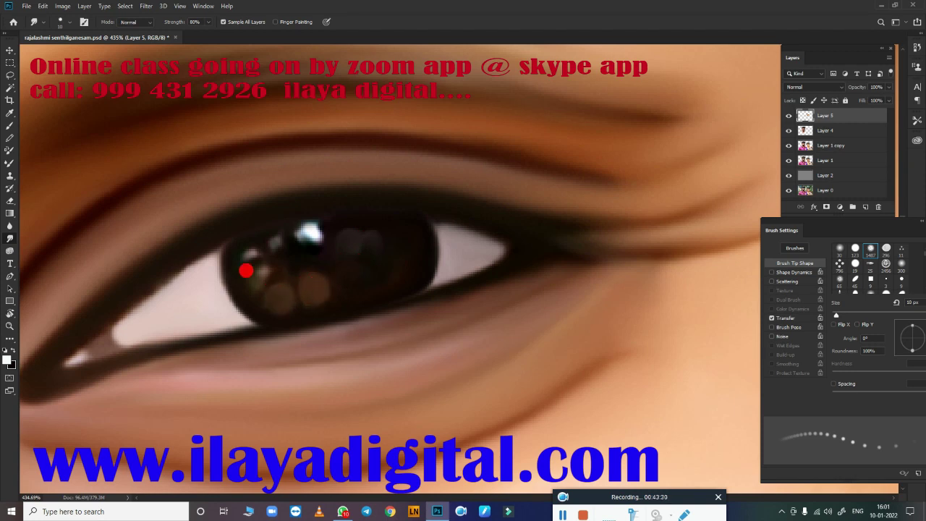
{"action": "mouse_move", "coordinate": [257, 271]}
{"action": "left_mouse_down"}
{"action": "mouse_move", "coordinate": [244, 248]}
{"action": "mouse_move", "coordinate": [273, 245]}
{"action": "mouse_move", "coordinate": [299, 226]}
{"action": "mouse_move", "coordinate": [338, 269]}
{"action": "mouse_move", "coordinate": [373, 250]}
{"action": "left_mouse_up"}
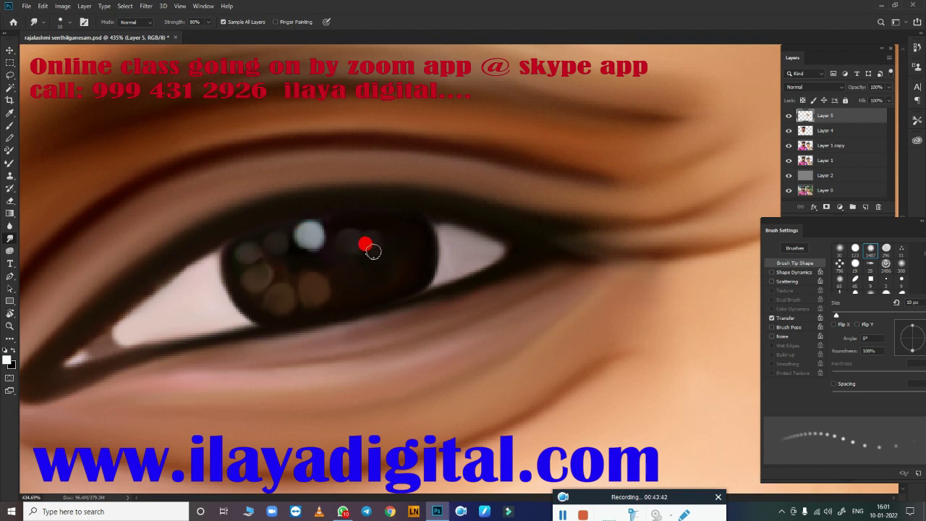
Step: Smear the dark liner at the inner eye corner
{"action": "scroll", "coordinate": [467, 327], "scroll_direction": "down", "scroll_amount": 5}
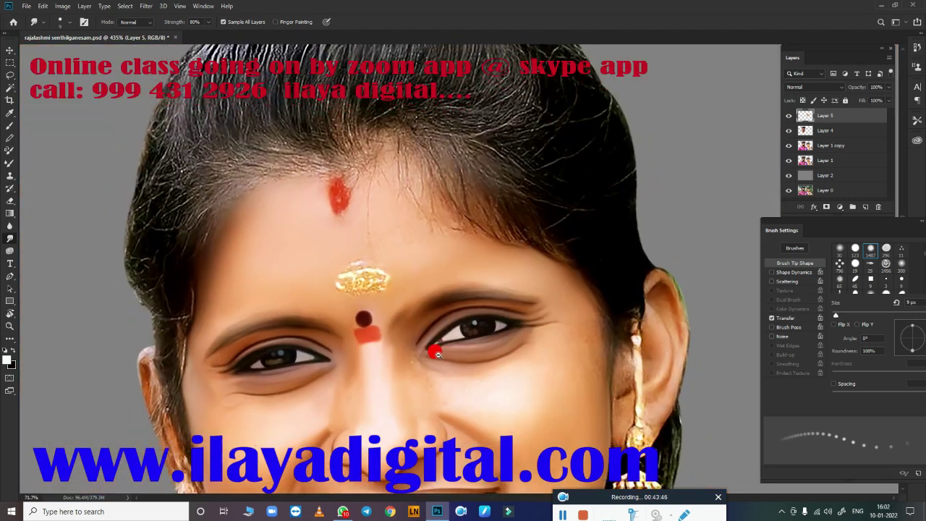
{"action": "scroll", "coordinate": [480, 374], "scroll_direction": "up", "scroll_amount": 3}
{"action": "scroll", "coordinate": [381, 231], "scroll_direction": "up", "scroll_amount": 3}
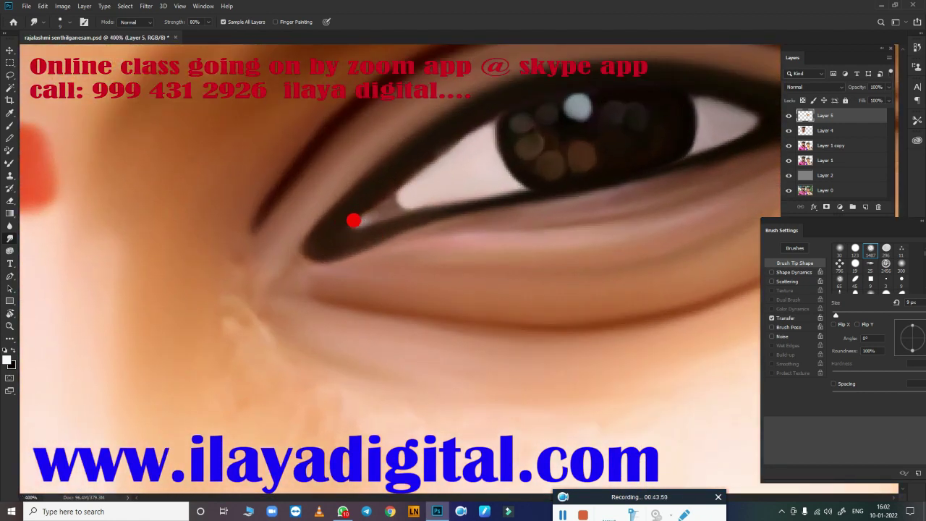
{"action": "left_click_drag", "start_coordinate": [353, 220], "coordinate": [363, 222]}
Step: Pan and zoom to show both eyes, the nose, smile and earring
{"action": "scroll", "coordinate": [409, 217], "scroll_direction": "down", "scroll_amount": 5}
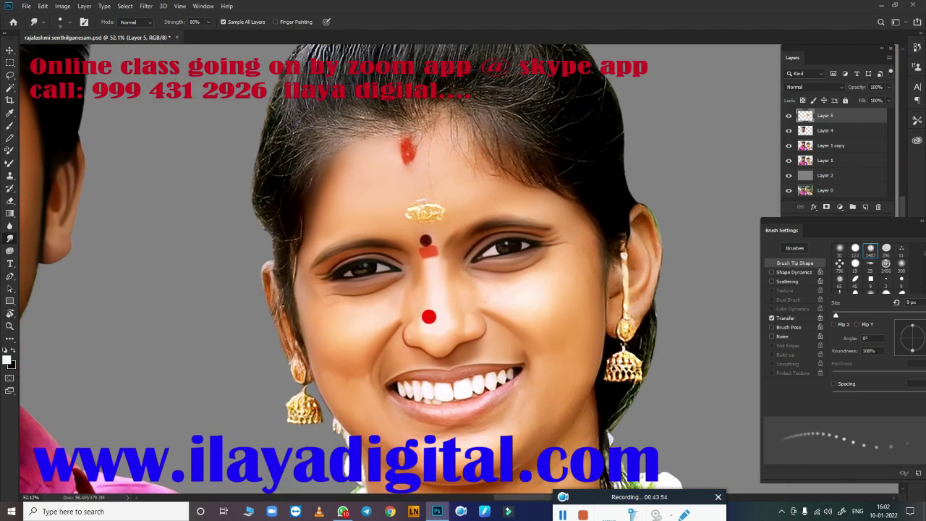
{"action": "scroll", "coordinate": [337, 321], "scroll_direction": "up", "scroll_amount": 2}
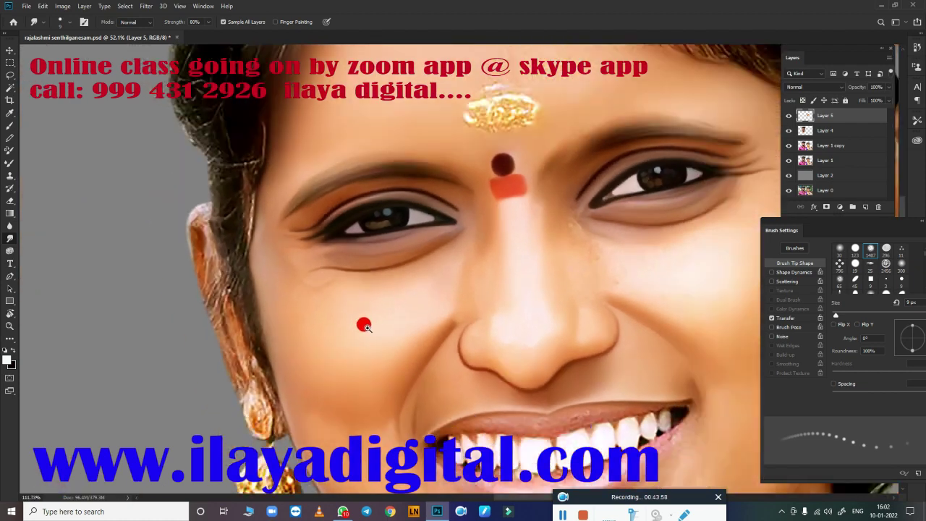
{"action": "scroll", "coordinate": [364, 323], "scroll_direction": "up", "scroll_amount": 2}
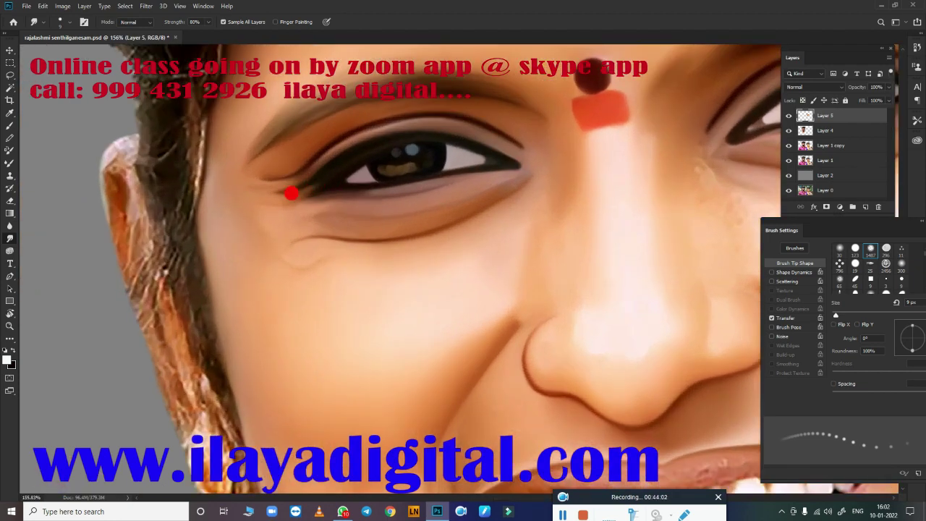
{"action": "mouse_move", "coordinate": [540, 293]}
{"action": "left_mouse_down"}
{"action": "mouse_move", "coordinate": [525, 284]}
{"action": "mouse_move", "coordinate": [393, 290]}
{"action": "left_mouse_up"}
{"action": "scroll", "coordinate": [555, 289], "scroll_direction": "down", "scroll_amount": 1}
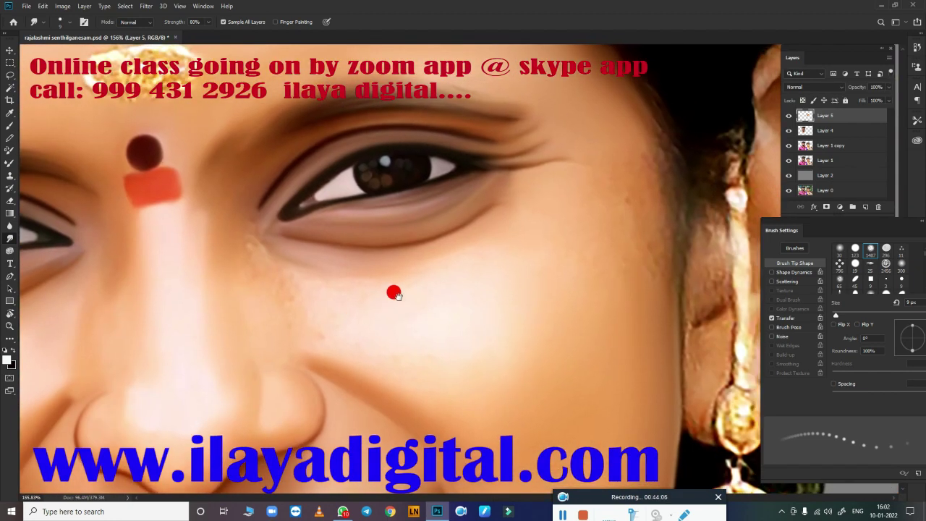
{"action": "left_click_drag", "start_coordinate": [476, 296], "coordinate": [379, 211]}
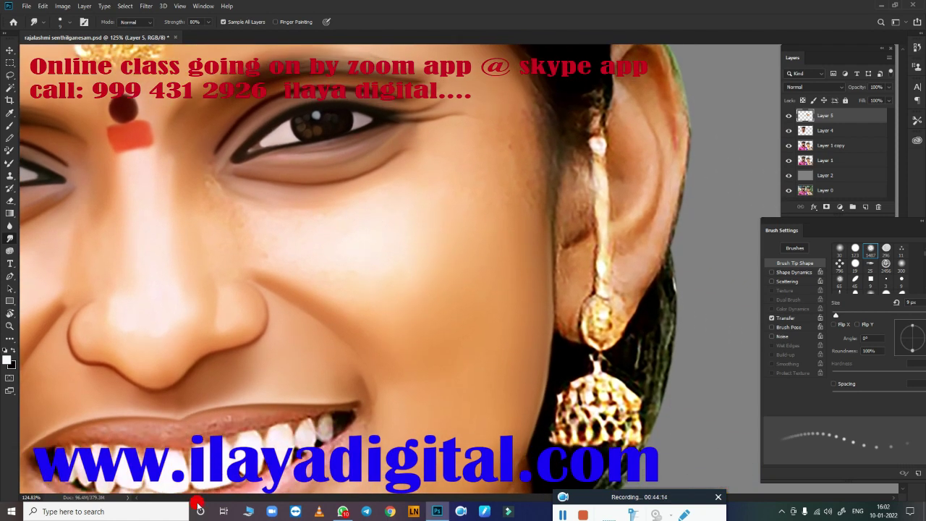
{"action": "scroll", "coordinate": [389, 320], "scroll_direction": "up", "scroll_amount": 1}
{"action": "scroll", "coordinate": [392, 293], "scroll_direction": "up", "scroll_amount": 1}
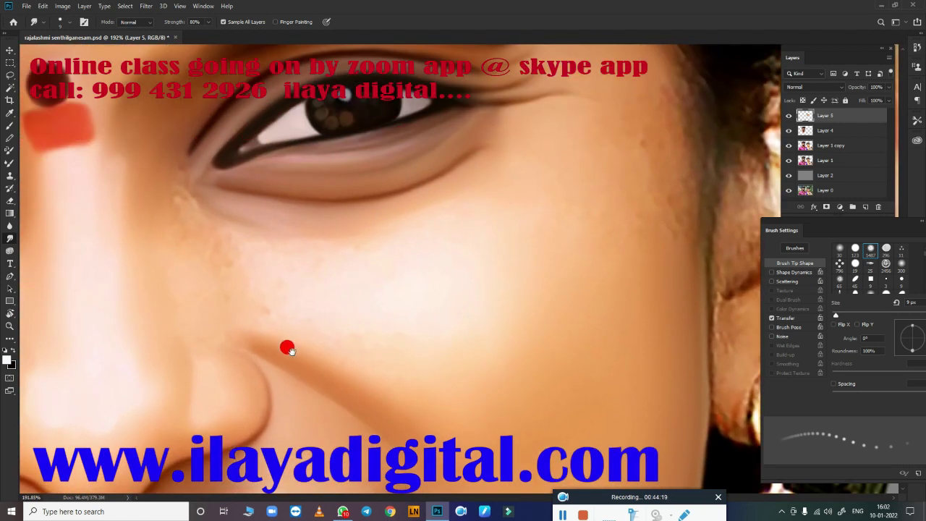
{"action": "scroll", "coordinate": [287, 349], "scroll_direction": "down", "scroll_amount": 1}
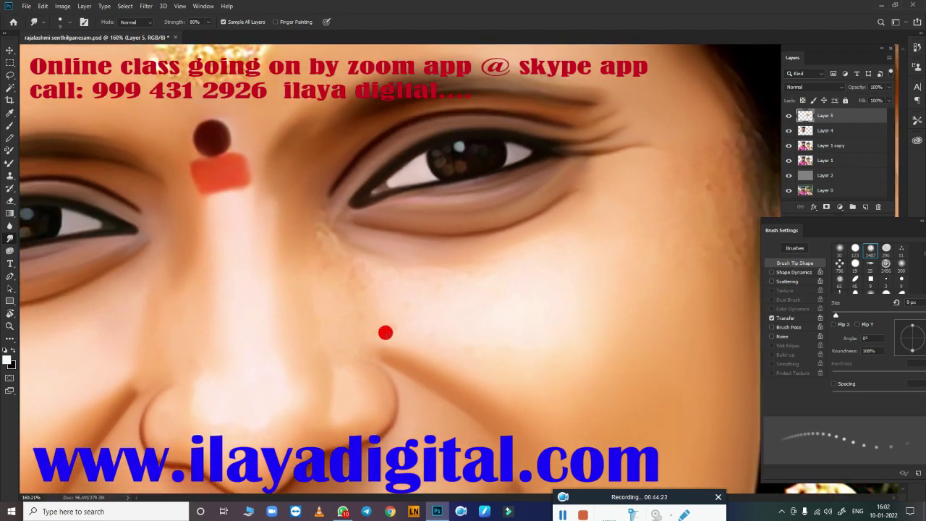
Step: Settle the brush at 50 px and switch to the Mixer Brush with Very Wet, Light Mix
{"action": "key", "text": "bracketright"}
{"action": "key", "text": "bracketright"}
{"action": "key", "text": "bracketright"}
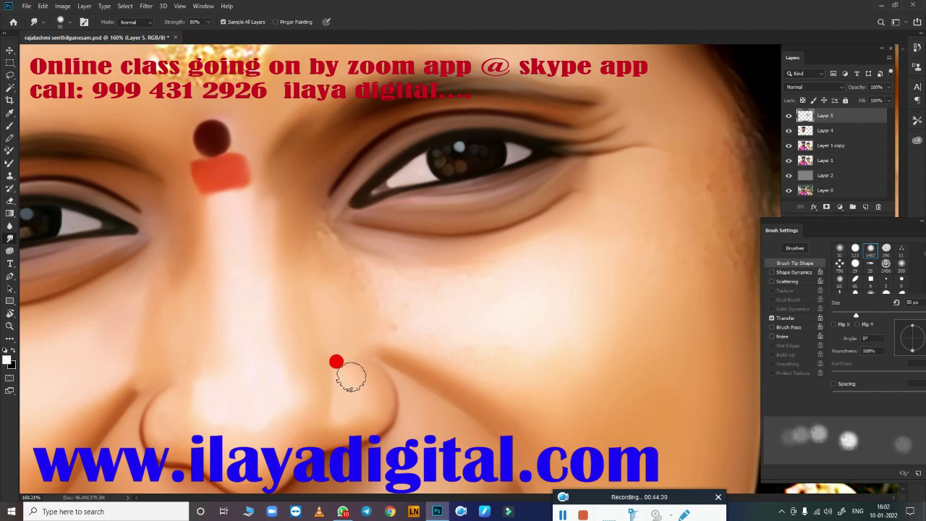
{"action": "key", "text": "bracketleft"}
{"action": "key", "text": "bracketleft"}
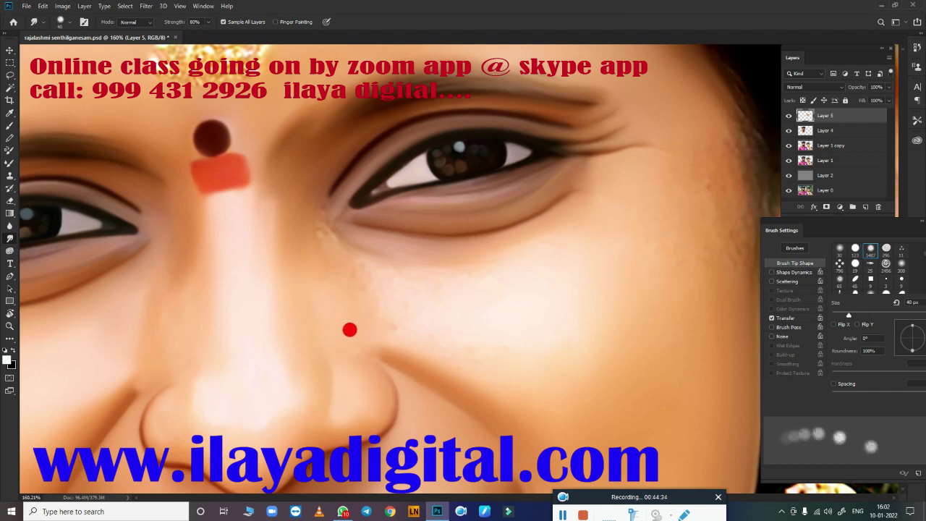
{"action": "key", "text": "bracketleft"}
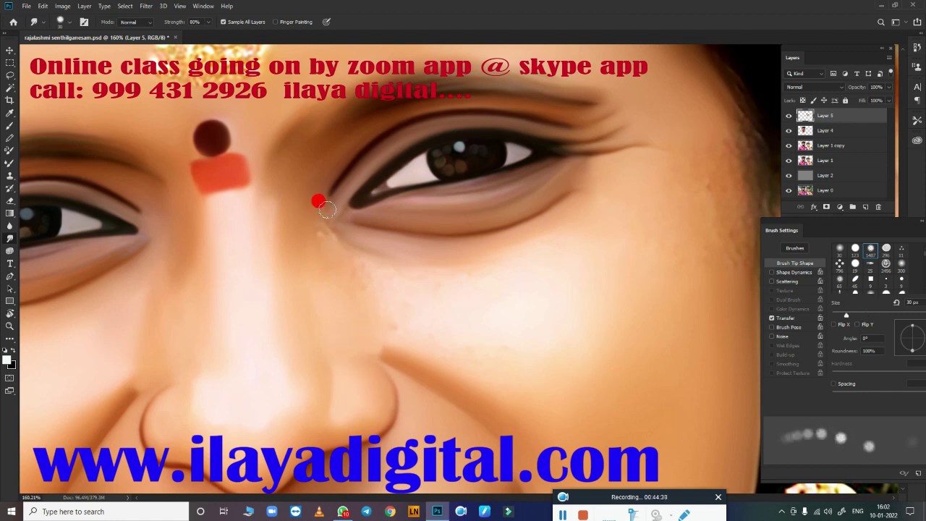
{"action": "key", "text": "bracketleft"}
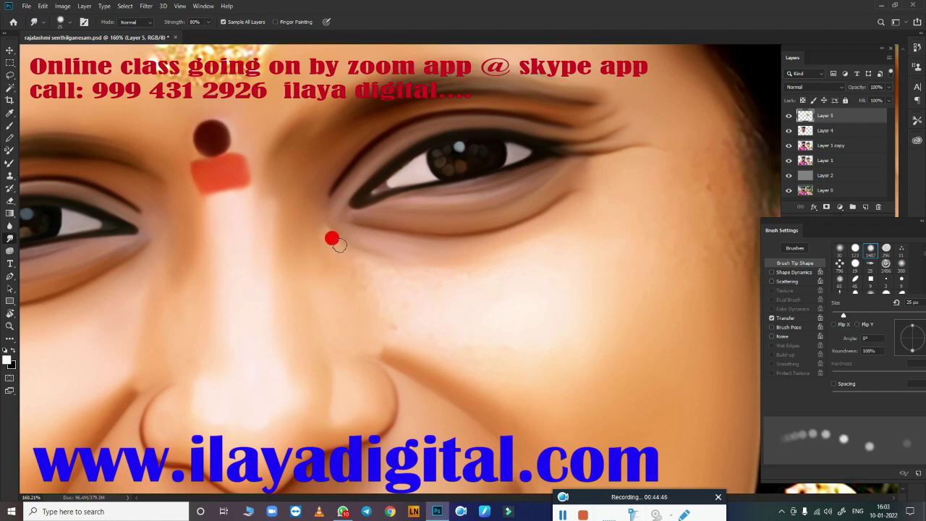
{"action": "key", "text": "bracketright"}
{"action": "key", "text": "bracketright"}
{"action": "key", "text": "bracketright"}
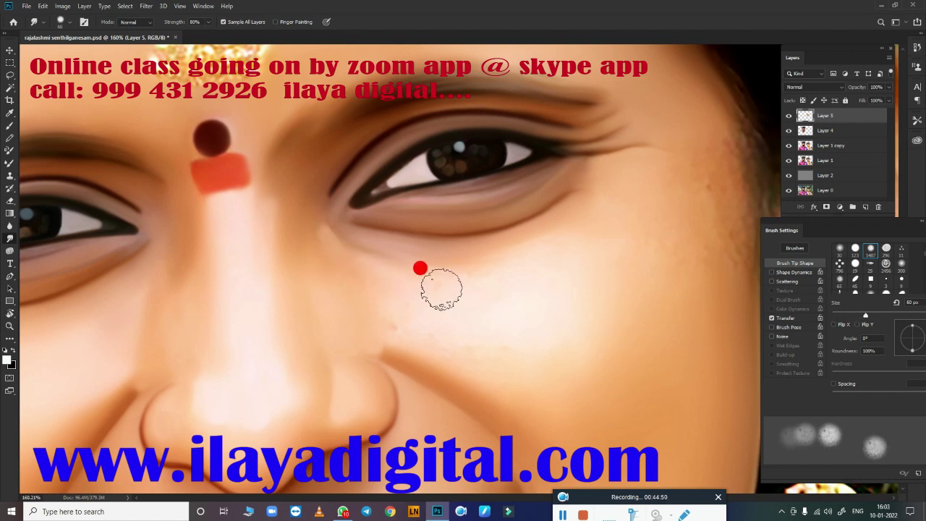
{"action": "key", "text": "bracketright"}
{"action": "key", "text": "bracketright"}
{"action": "key", "text": "bracketright"}
{"action": "key", "text": "bracketright"}
{"action": "key", "text": "bracketright"}
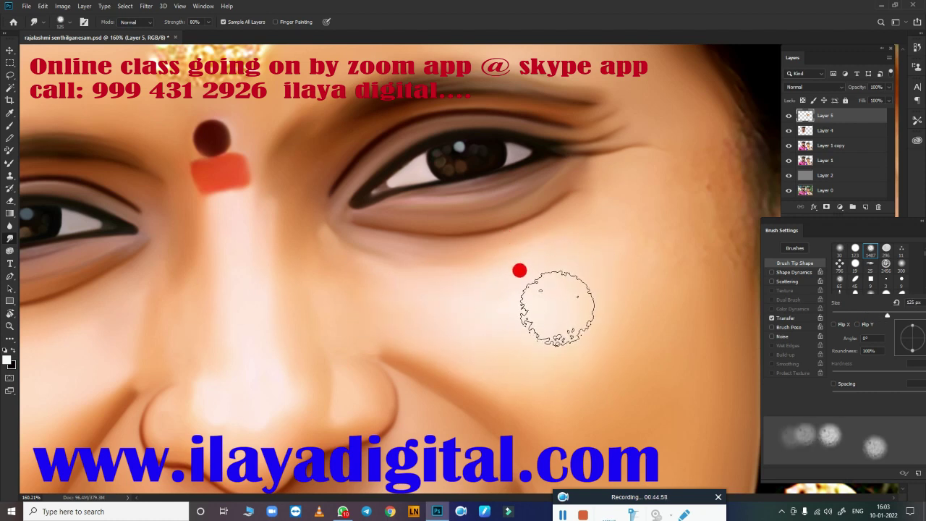
{"action": "key", "text": "b"}
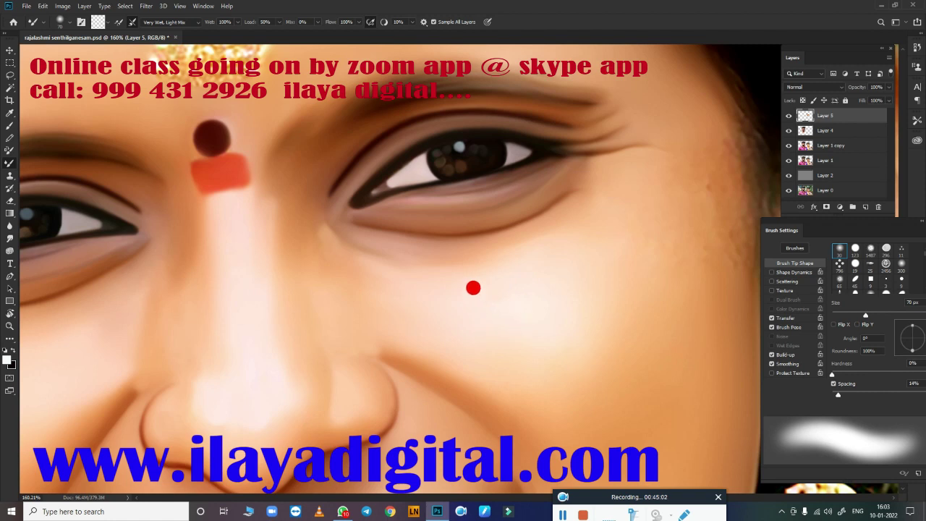
Step: Bring the ear and outer cheek into view and set a 70 px soft Mixer Brush
{"action": "key", "text": "bracketright"}
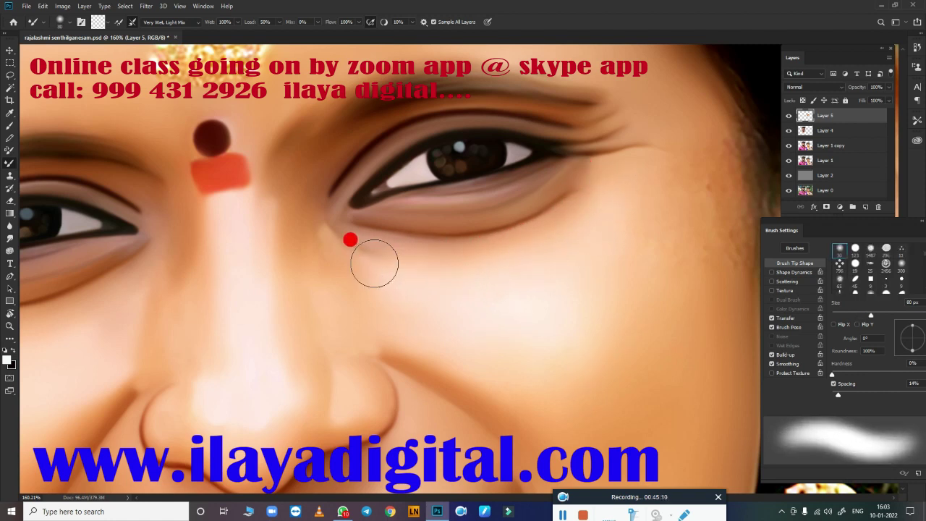
{"action": "key", "text": "period"}
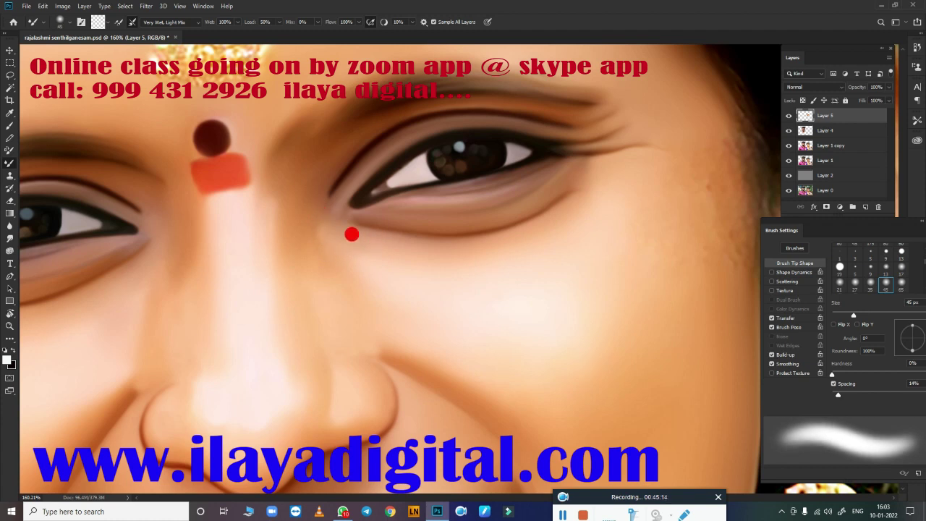
{"action": "key", "text": "shift+comma"}
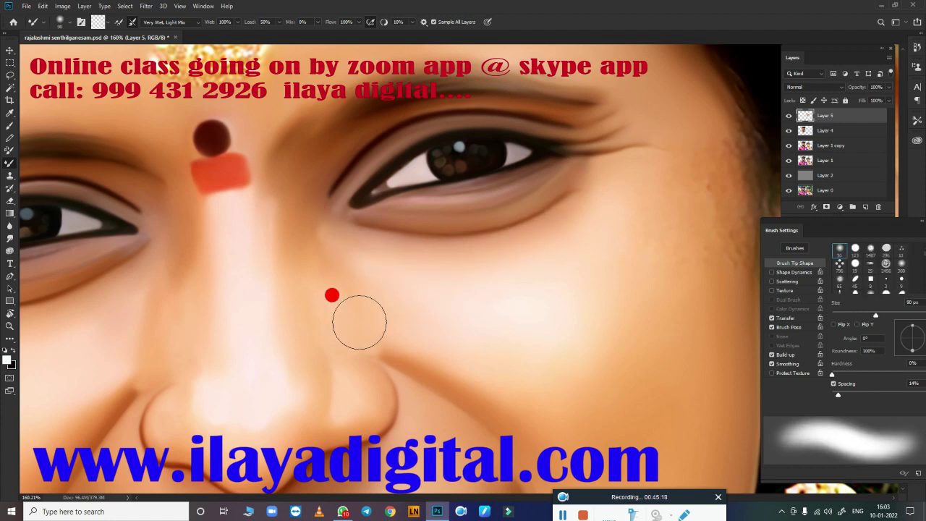
{"action": "mouse_move", "coordinate": [583, 362]}
{"action": "left_mouse_down"}
{"action": "mouse_move", "coordinate": [359, 374]}
{"action": "mouse_move", "coordinate": [434, 300]}
{"action": "left_mouse_up"}
{"action": "key", "text": "bracketright"}
{"action": "key", "text": "bracketright"}
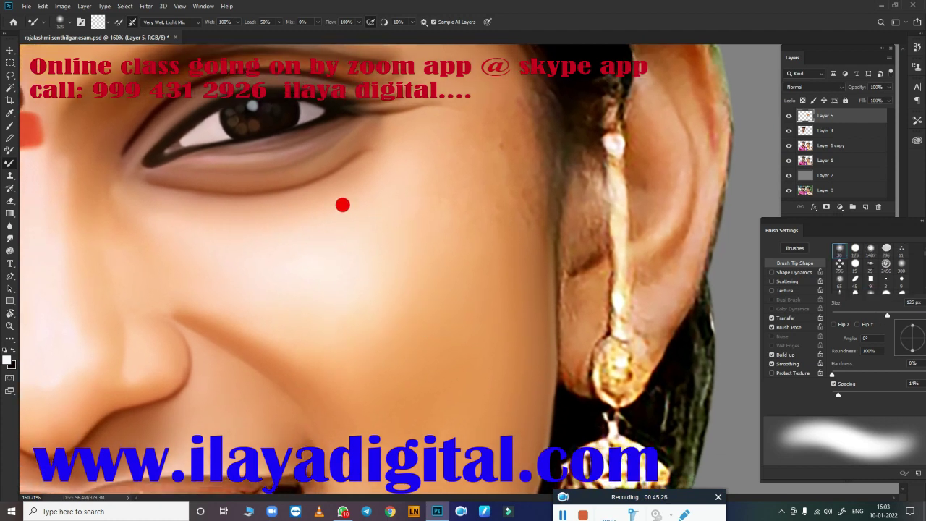
{"action": "key", "text": "bracketleft"}
{"action": "key", "text": "bracketleft"}
{"action": "key", "text": "bracketleft"}
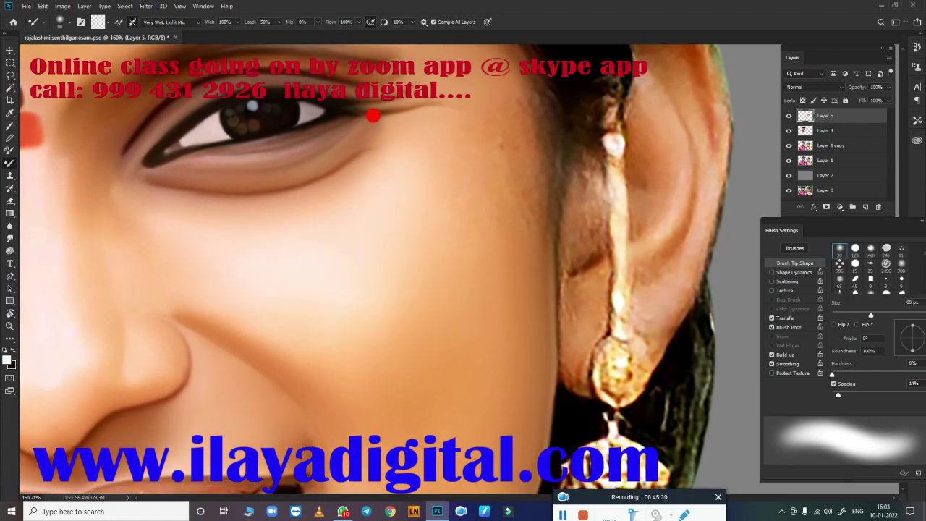
{"action": "key", "text": "bracketright"}
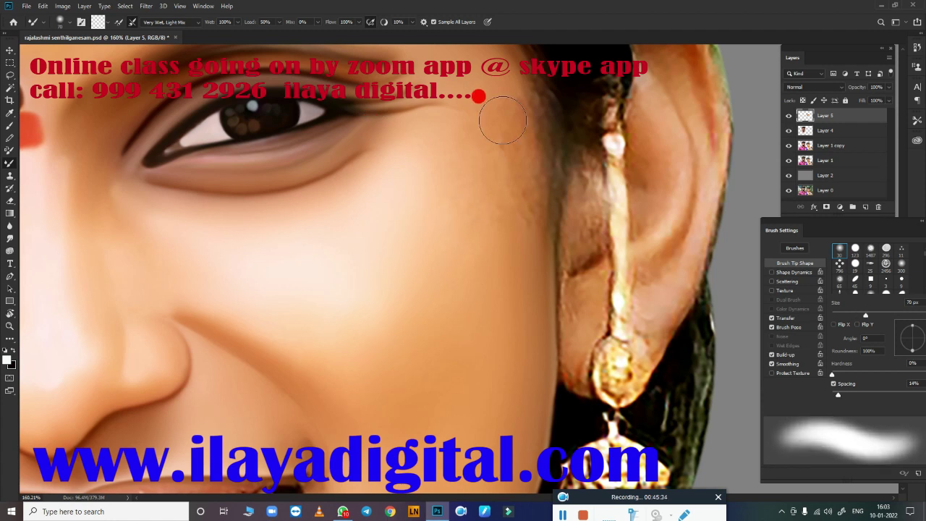
{"action": "key", "text": "bracketright"}
{"action": "key", "text": "bracketright"}
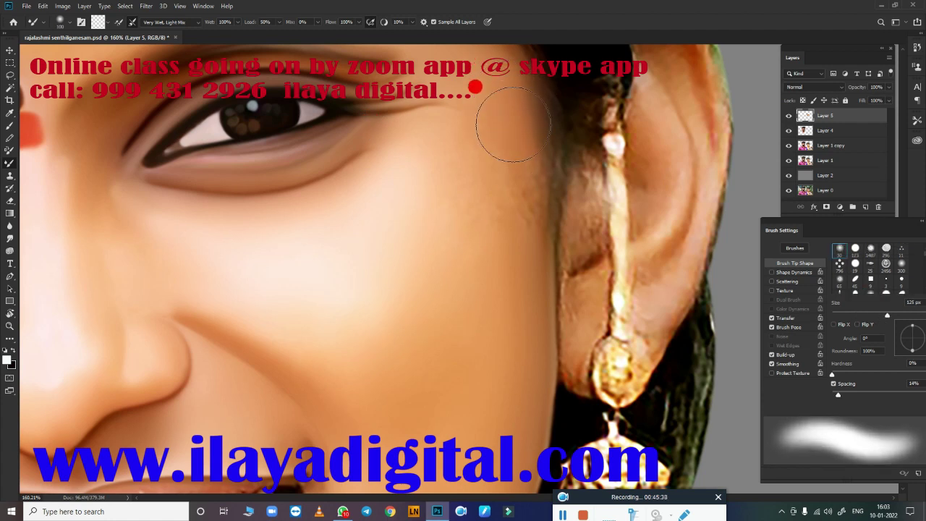
{"action": "key", "text": "bracketleft"}
{"action": "key", "text": "bracketleft"}
{"action": "key", "text": "bracketleft"}
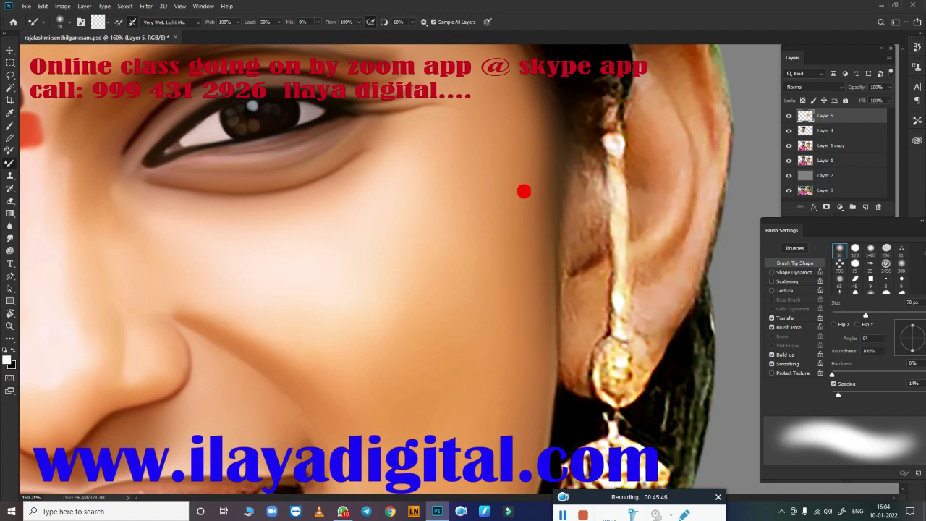
Step: Scroll up to the forehead and hairline and return to the Smudge tool at 80% strength
{"action": "scroll", "coordinate": [531, 242], "scroll_direction": "up", "scroll_amount": 5}
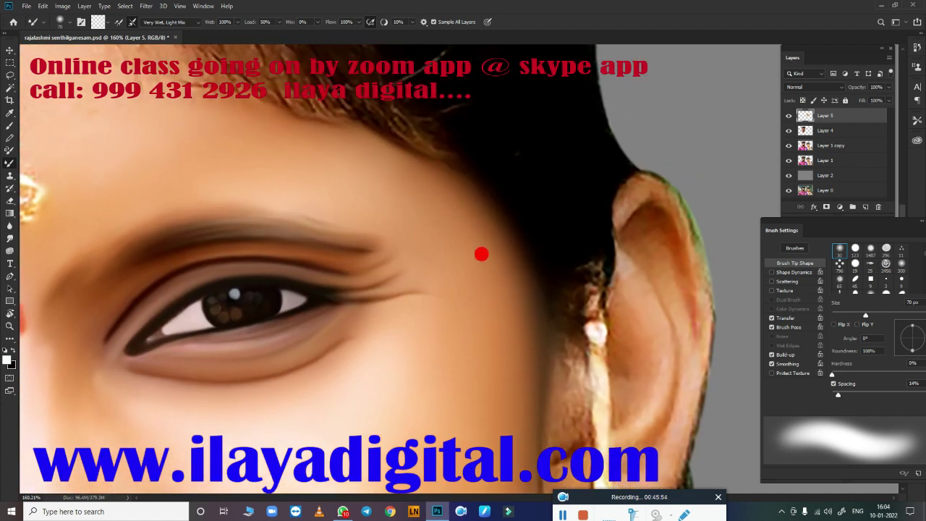
{"action": "scroll", "coordinate": [482, 253], "scroll_direction": "up", "scroll_amount": 3}
{"action": "scroll", "coordinate": [482, 253], "scroll_direction": "left", "scroll_amount": 3}
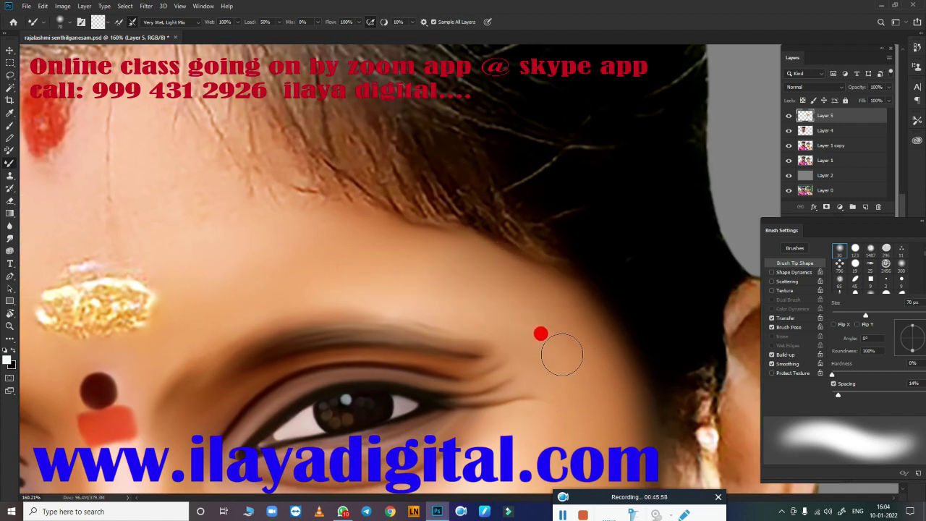
{"action": "scroll", "coordinate": [403, 221], "scroll_direction": "left", "scroll_amount": 2}
{"action": "scroll", "coordinate": [372, 257], "scroll_direction": "left", "scroll_amount": 6}
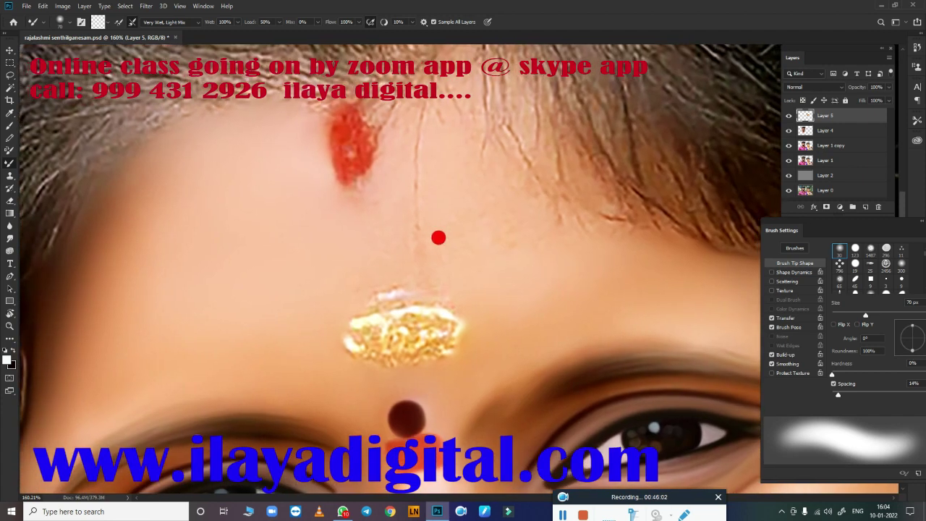
{"action": "key", "text": "r"}
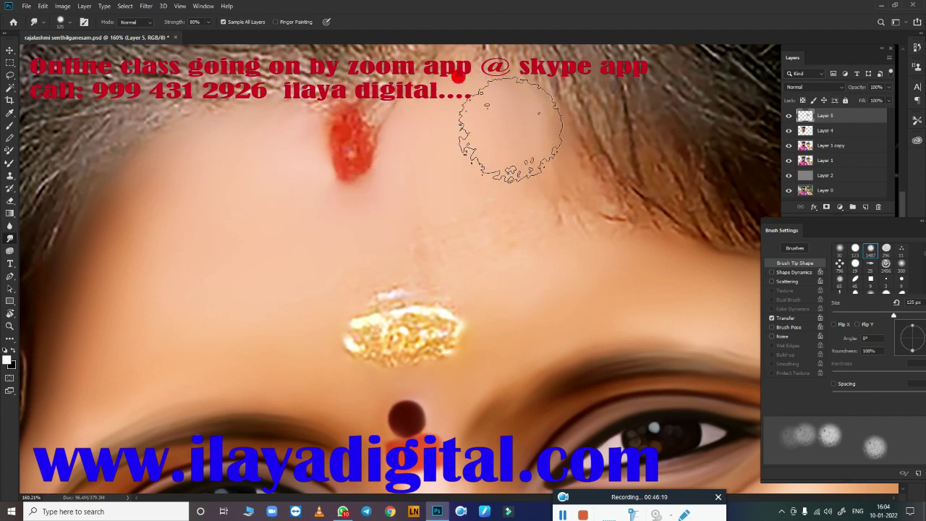
Step: Smudge the hair edge and hairline into the forehead skin, enlarging the brush up to 150 px
{"action": "mouse_move", "coordinate": [531, 170]}
{"action": "left_mouse_down"}
{"action": "mouse_move", "coordinate": [579, 204]}
{"action": "mouse_move", "coordinate": [554, 173]}
{"action": "mouse_move", "coordinate": [558, 202]}
{"action": "mouse_move", "coordinate": [637, 242]}
{"action": "mouse_move", "coordinate": [648, 233]}
{"action": "mouse_move", "coordinate": [573, 144]}
{"action": "mouse_move", "coordinate": [683, 279]}
{"action": "mouse_move", "coordinate": [630, 213]}
{"action": "mouse_move", "coordinate": [434, 238]}
{"action": "mouse_move", "coordinate": [349, 273]}
{"action": "mouse_move", "coordinate": [459, 275]}
{"action": "mouse_move", "coordinate": [472, 204]}
{"action": "left_mouse_up"}
{"action": "key", "text": "bracketleft"}
{"action": "key", "text": "bracketleft"}
{"action": "key", "text": "bracketleft"}
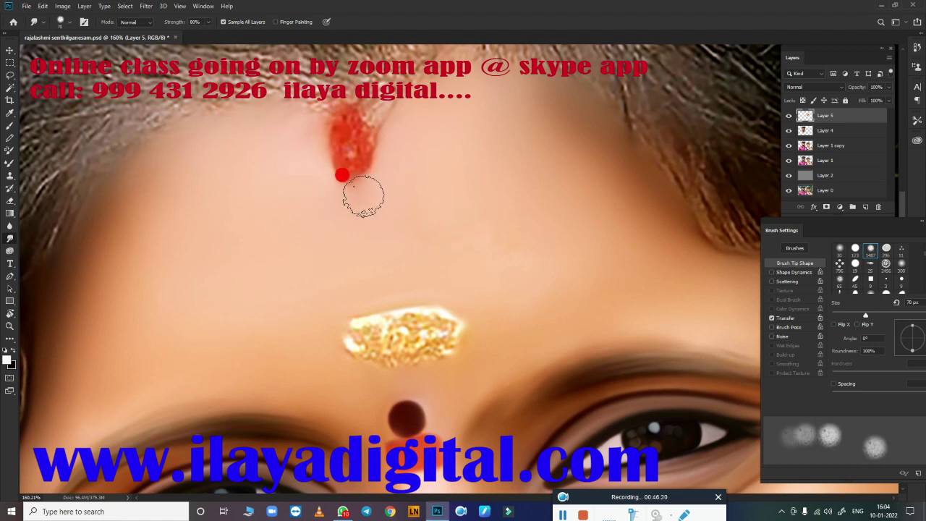
{"action": "scroll", "coordinate": [434, 232], "scroll_direction": "right", "scroll_amount": 3}
{"action": "scroll", "coordinate": [507, 275], "scroll_direction": "up", "scroll_amount": 1}
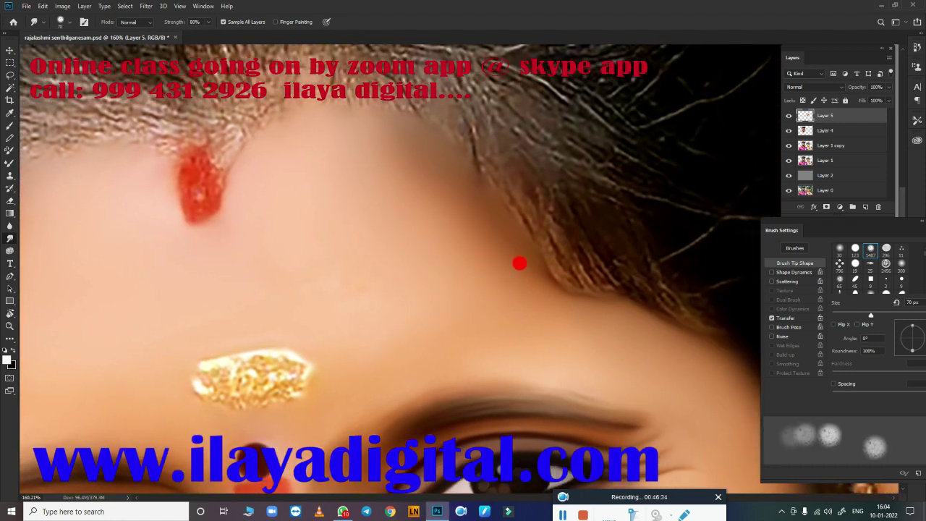
{"action": "key", "text": "bracketright"}
{"action": "key", "text": "bracketright"}
{"action": "mouse_move", "coordinate": [569, 307]}
{"action": "left_mouse_down"}
{"action": "mouse_move", "coordinate": [579, 306]}
{"action": "mouse_move", "coordinate": [506, 253]}
{"action": "mouse_move", "coordinate": [544, 294]}
{"action": "left_mouse_up"}
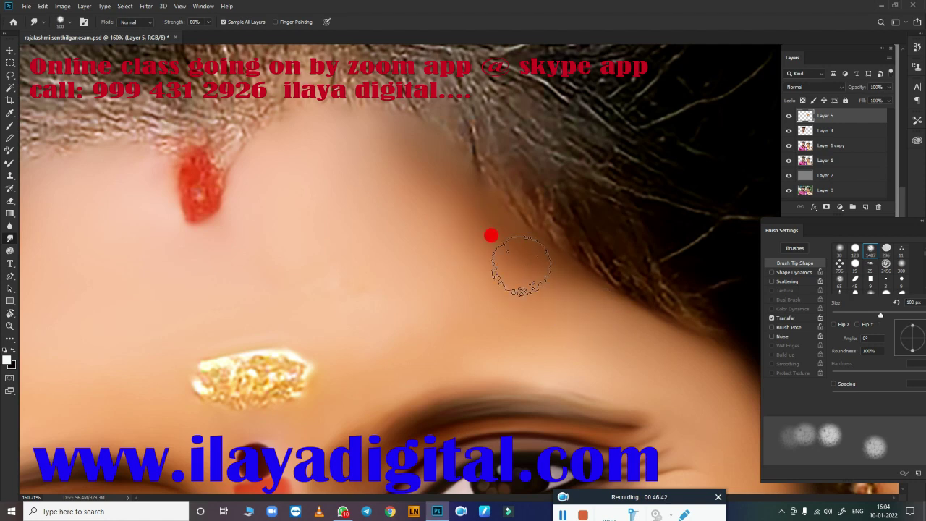
{"action": "key", "text": "bracketright"}
{"action": "key", "text": "bracketright"}
{"action": "key", "text": "bracketright"}
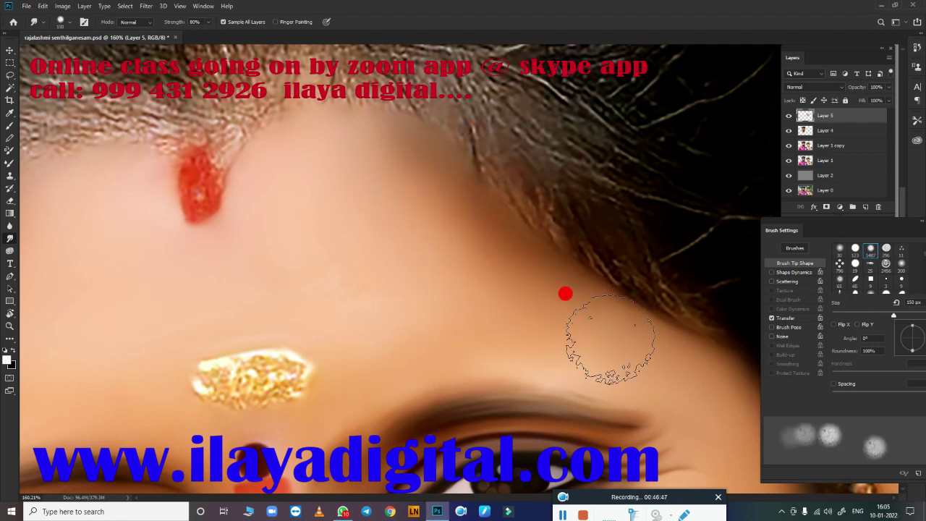
{"action": "key", "text": "bracketright"}
{"action": "key", "text": "bracketright"}
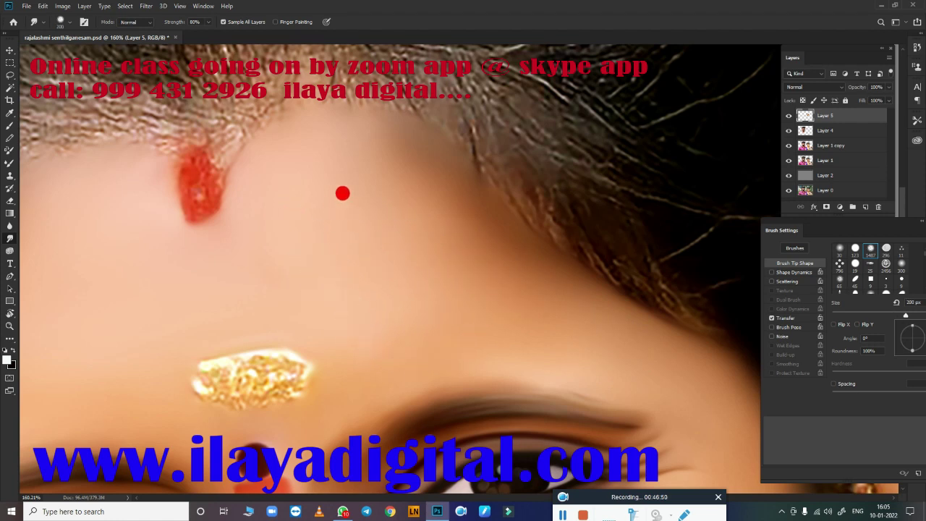
{"action": "key", "text": "bracketleft"}
{"action": "key", "text": "bracketleft"}
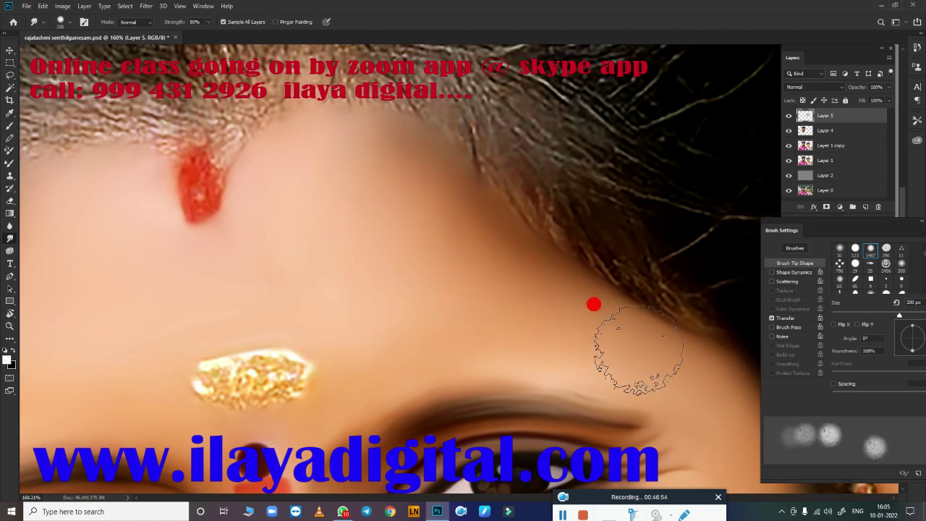
{"action": "left_click_drag", "start_coordinate": [443, 259], "coordinate": [512, 231]}
Step: Zoom in on the gold bindi and smear its sparkle texture leftward with a small brush
{"action": "scroll", "coordinate": [490, 275], "scroll_direction": "up", "scroll_amount": 2}
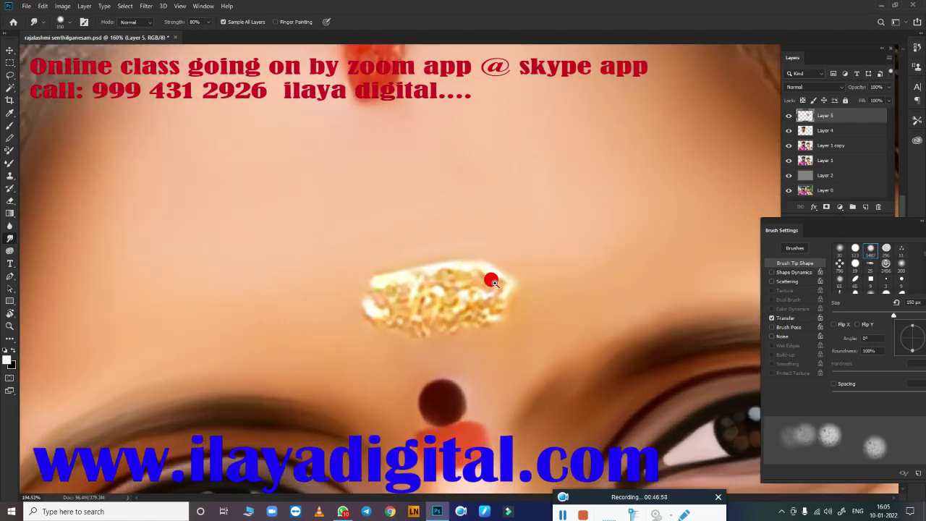
{"action": "scroll", "coordinate": [445, 176], "scroll_direction": "up", "scroll_amount": 2}
{"action": "left_click_drag", "start_coordinate": [432, 221], "coordinate": [356, 264]}
{"action": "key", "text": "bracketleft"}
{"action": "key", "text": "bracketleft"}
{"action": "key", "text": "bracketleft"}
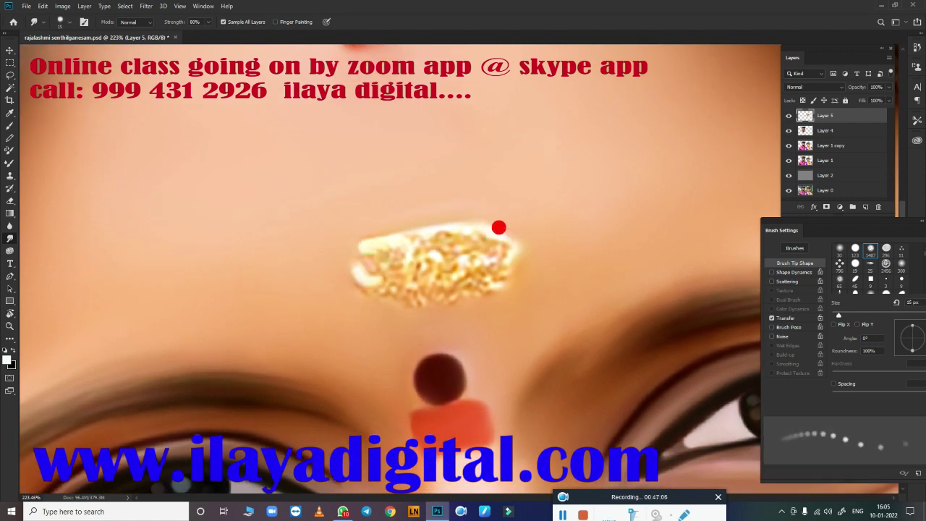
{"action": "key", "text": "bracketright"}
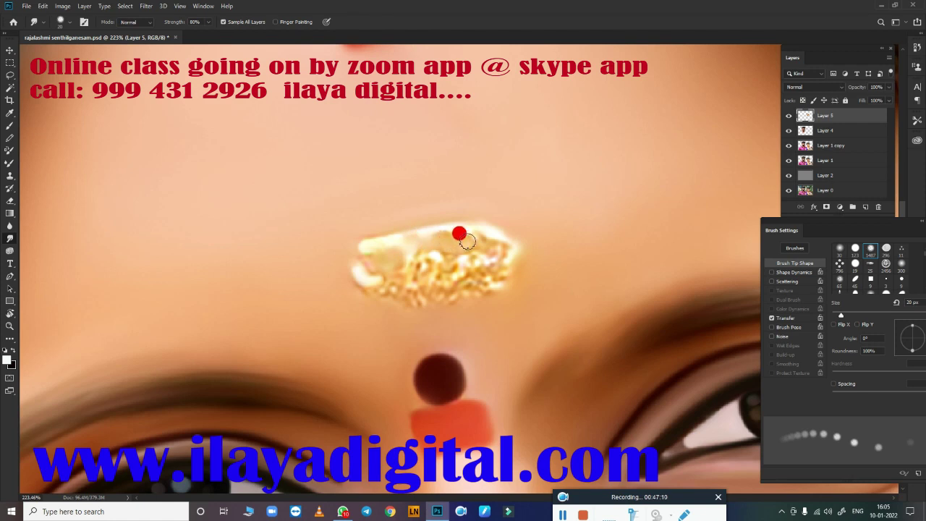
{"action": "mouse_move", "coordinate": [490, 248]}
{"action": "left_mouse_down"}
{"action": "mouse_move", "coordinate": [439, 254]}
{"action": "mouse_move", "coordinate": [389, 277]}
{"action": "mouse_move", "coordinate": [410, 294]}
{"action": "mouse_move", "coordinate": [489, 281]}
{"action": "mouse_move", "coordinate": [486, 243]}
{"action": "left_mouse_up"}
Step: Smudge the bindi's upper right further, then erase part of the smudging at 46% opacity
{"action": "key", "text": "bracketleft"}
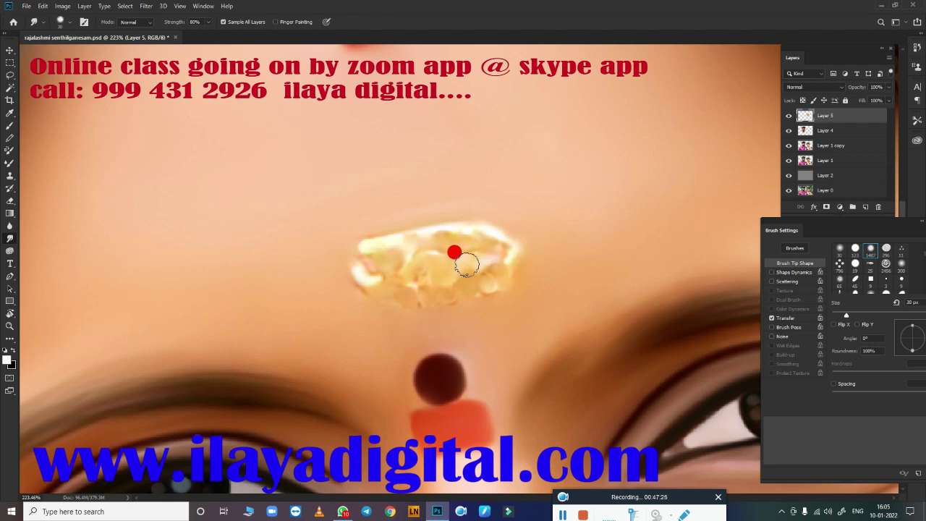
{"action": "key", "text": "bracketright"}
{"action": "key", "text": "bracketright"}
{"action": "key", "text": "bracketleft"}
{"action": "mouse_move", "coordinate": [484, 262]}
{"action": "left_mouse_down"}
{"action": "mouse_move", "coordinate": [422, 241]}
{"action": "mouse_move", "coordinate": [352, 248]}
{"action": "left_mouse_up"}
{"action": "key", "text": "bracketright"}
{"action": "key", "text": "bracketright"}
{"action": "key", "text": "bracketright"}
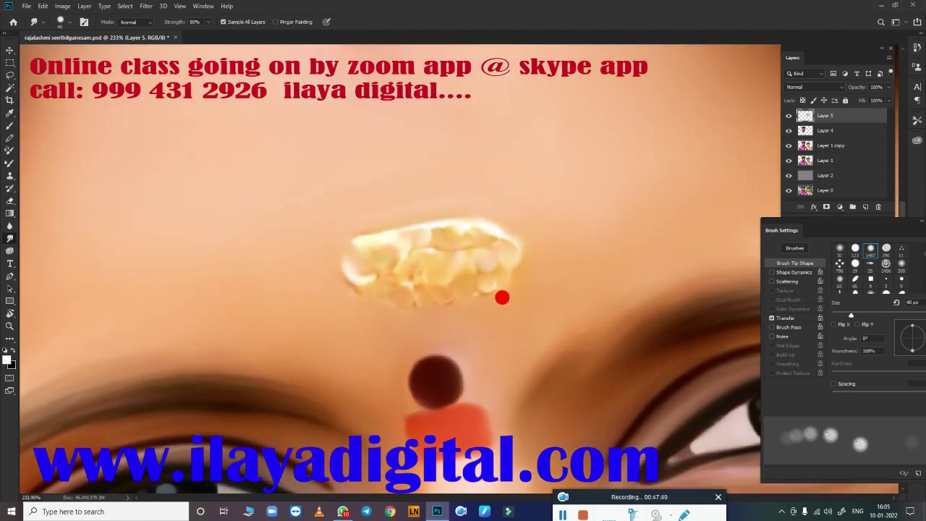
{"action": "key", "text": "e"}
{"action": "mouse_move", "coordinate": [403, 248]}
{"action": "left_mouse_down"}
{"action": "mouse_move", "coordinate": [399, 268]}
{"action": "mouse_move", "coordinate": [477, 242]}
{"action": "mouse_move", "coordinate": [408, 258]}
{"action": "mouse_move", "coordinate": [465, 225]}
{"action": "mouse_move", "coordinate": [427, 276]}
{"action": "left_mouse_up"}
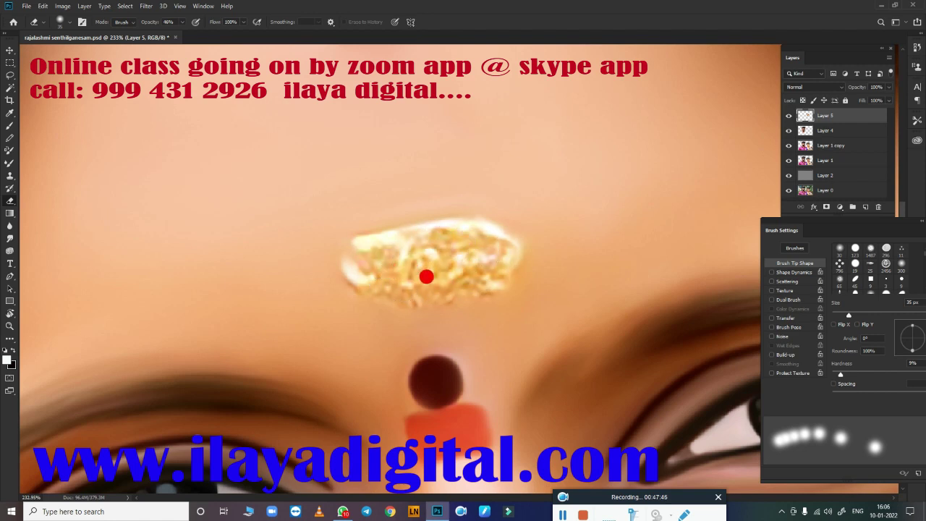
Step: Blend the gold bindi's glitter into a smooth patch with a shrinking Very Wet, Light Mix Mixer Brush
{"action": "key", "text": "b"}
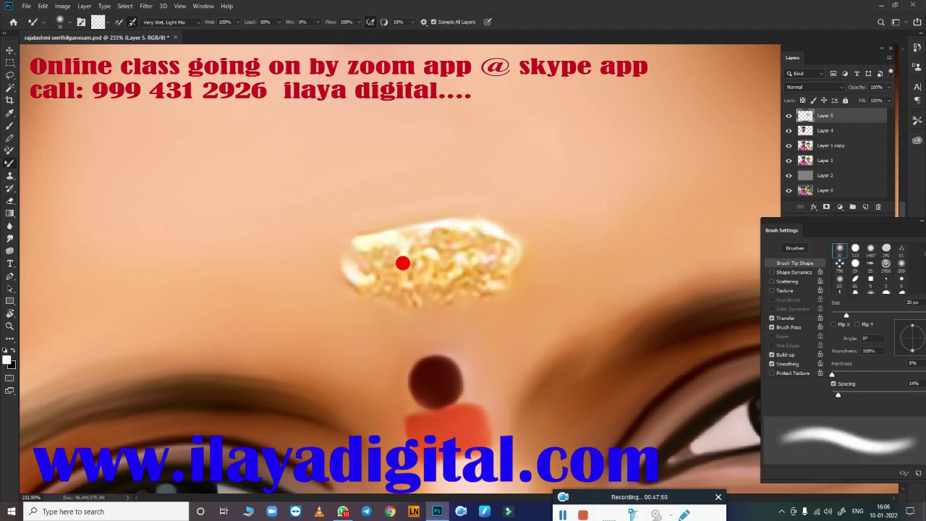
{"action": "mouse_move", "coordinate": [434, 257]}
{"action": "left_mouse_down"}
{"action": "mouse_move", "coordinate": [436, 286]}
{"action": "mouse_move", "coordinate": [479, 271]}
{"action": "mouse_move", "coordinate": [479, 251]}
{"action": "mouse_move", "coordinate": [441, 238]}
{"action": "left_mouse_up"}
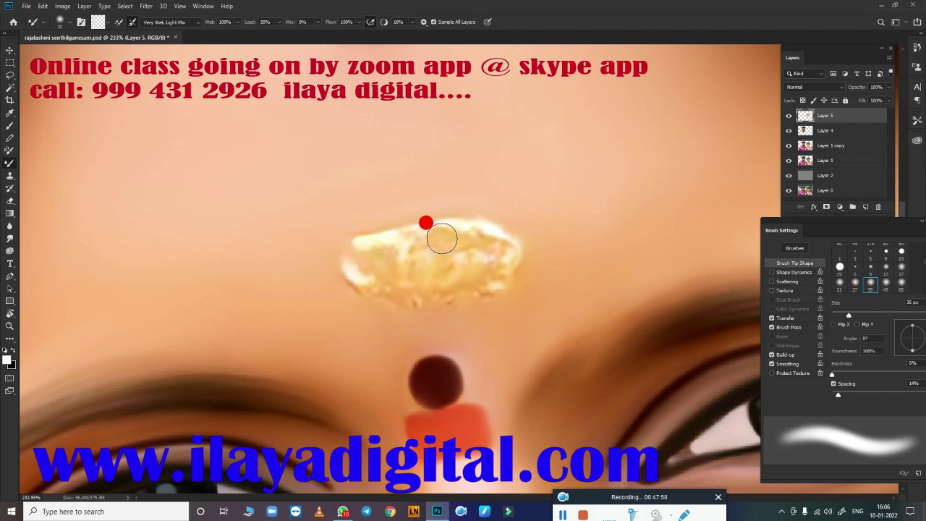
{"action": "mouse_move", "coordinate": [480, 293]}
{"action": "left_mouse_down"}
{"action": "mouse_move", "coordinate": [381, 288]}
{"action": "mouse_move", "coordinate": [355, 259]}
{"action": "left_mouse_up"}
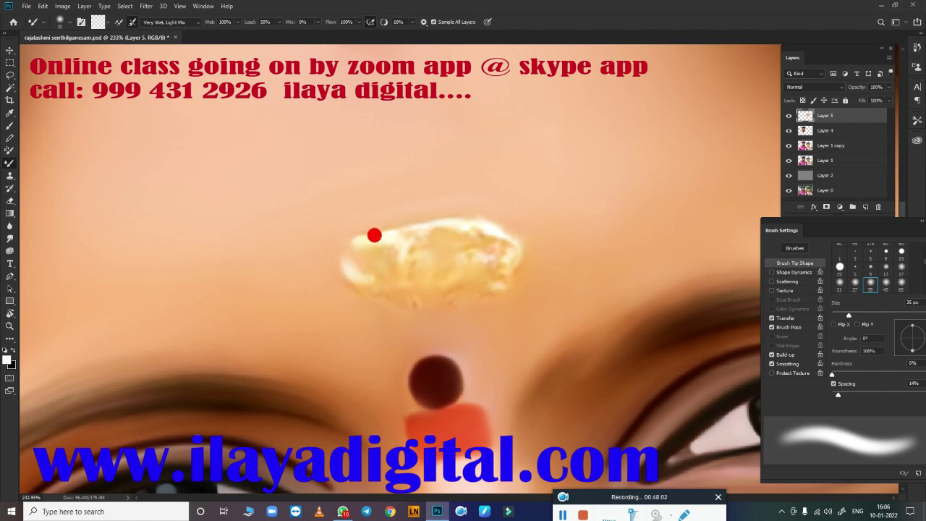
{"action": "key", "text": "bracketleft"}
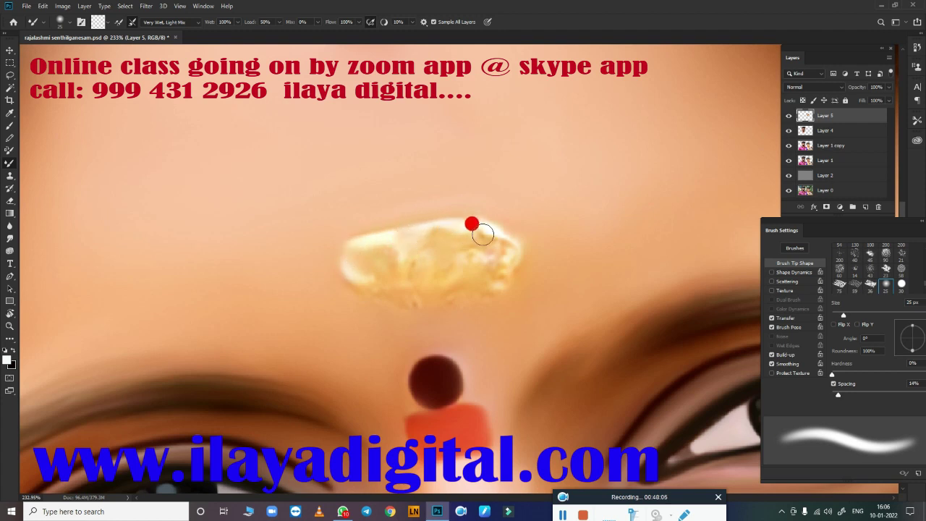
{"action": "left_click_drag", "start_coordinate": [482, 234], "coordinate": [499, 273]}
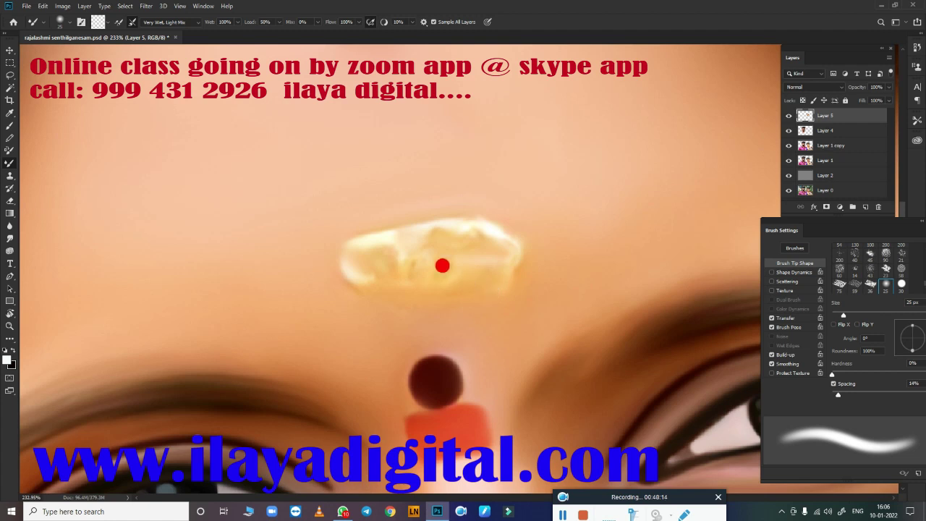
{"action": "key", "text": "bracketleft"}
{"action": "key", "text": "bracketleft"}
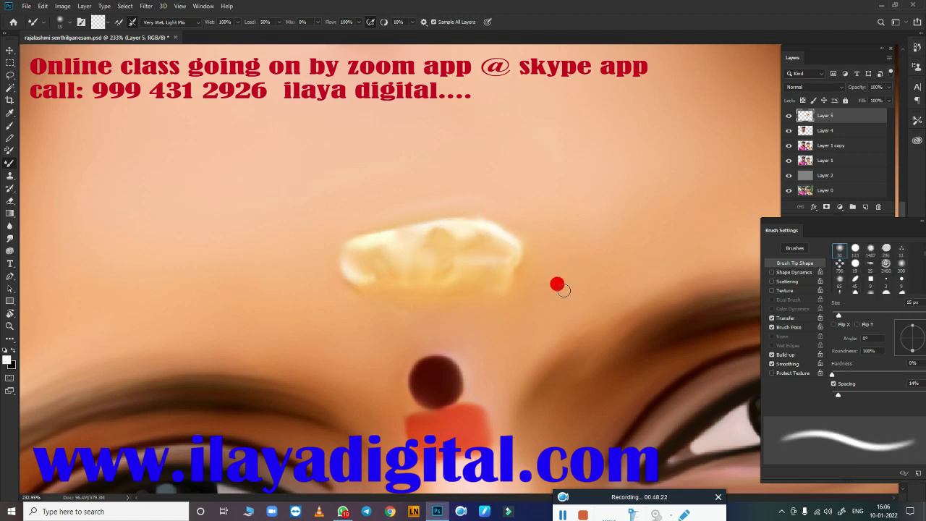
{"action": "left_click_drag", "start_coordinate": [557, 284], "coordinate": [452, 293]}
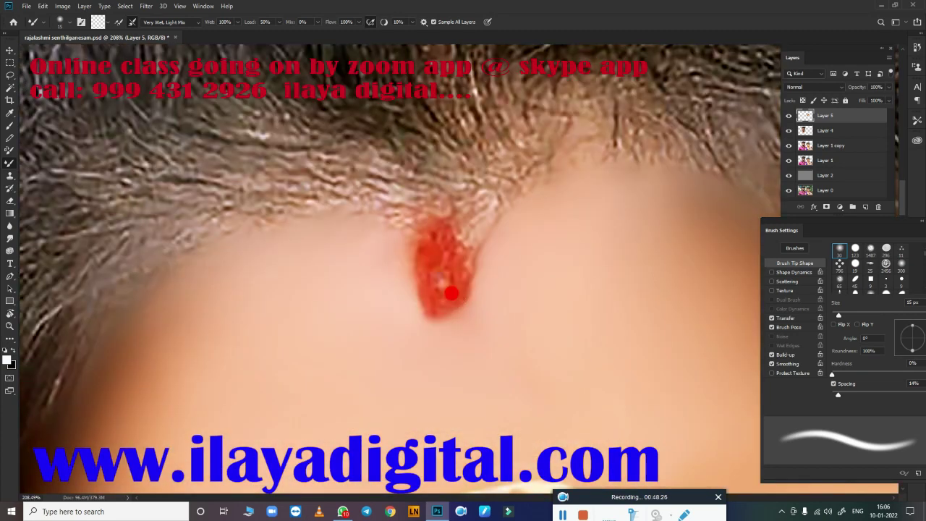
Step: Reshape the red tilak into a smooth, elongated drop with a slightly larger Mixer Brush
{"action": "key", "text": "bracketright"}
{"action": "key", "text": "bracketright"}
{"action": "key", "text": "bracketright"}
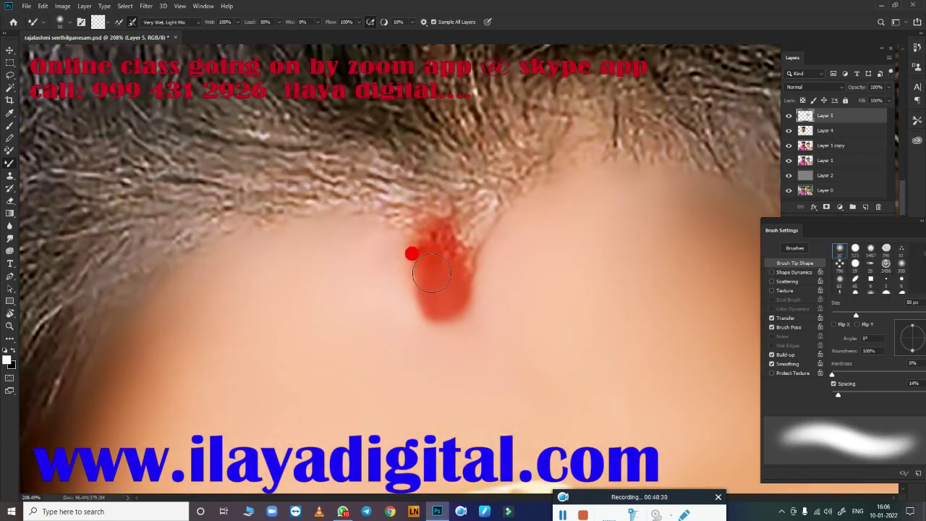
{"action": "left_click_drag", "start_coordinate": [432, 273], "coordinate": [442, 238]}
{"action": "key", "text": "bracketright"}
{"action": "mouse_move", "coordinate": [445, 287]}
{"action": "left_mouse_down"}
{"action": "mouse_move", "coordinate": [440, 295]}
{"action": "mouse_move", "coordinate": [440, 249]}
{"action": "left_mouse_up"}
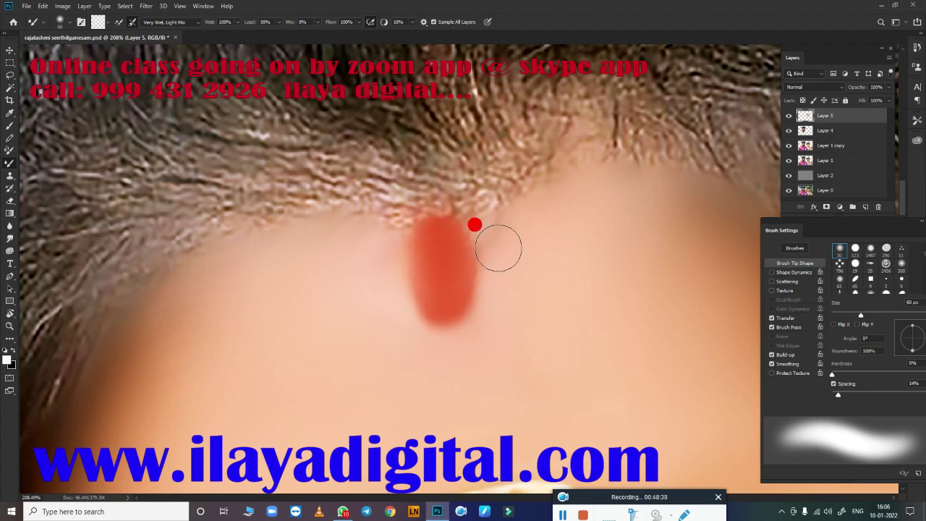
Step: Save the painting in progress with Ctrl+S
{"action": "scroll", "coordinate": [473, 219], "scroll_direction": "down", "scroll_amount": 5}
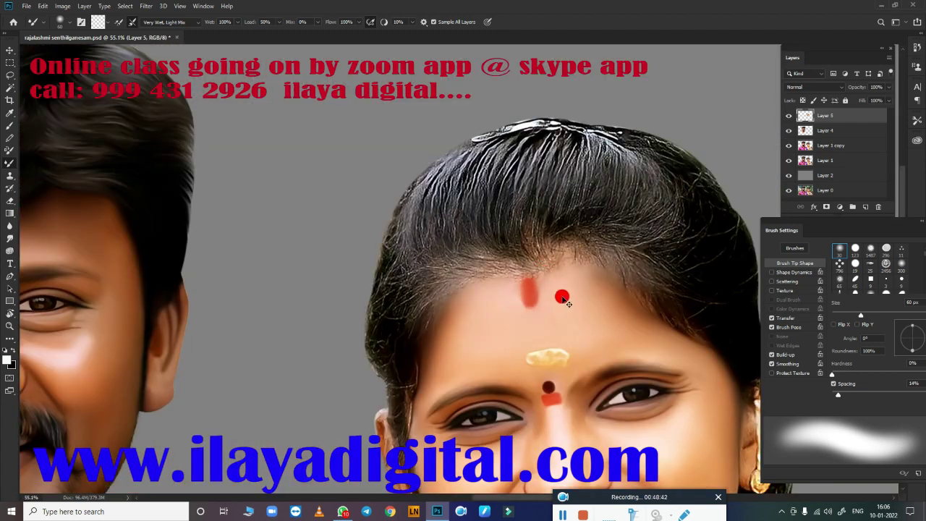
{"action": "key", "text": "ctrl+s"}
{"action": "scroll", "coordinate": [562, 298], "scroll_direction": "down", "scroll_amount": 3}
{"action": "scroll", "coordinate": [492, 302], "scroll_direction": "up", "scroll_amount": 2}
{"action": "scroll", "coordinate": [507, 311], "scroll_direction": "up", "scroll_amount": 2}
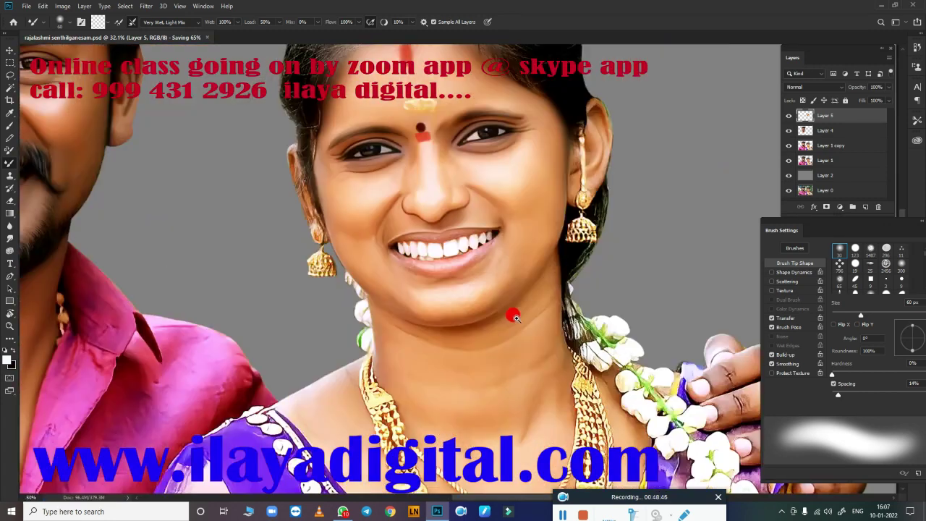
{"action": "scroll", "coordinate": [506, 290], "scroll_direction": "down", "scroll_amount": 1}
{"action": "scroll", "coordinate": [540, 289], "scroll_direction": "up", "scroll_amount": 3}
{"action": "scroll", "coordinate": [459, 302], "scroll_direction": "up", "scroll_amount": 1}
{"action": "scroll", "coordinate": [468, 290], "scroll_direction": "up", "scroll_amount": 1}
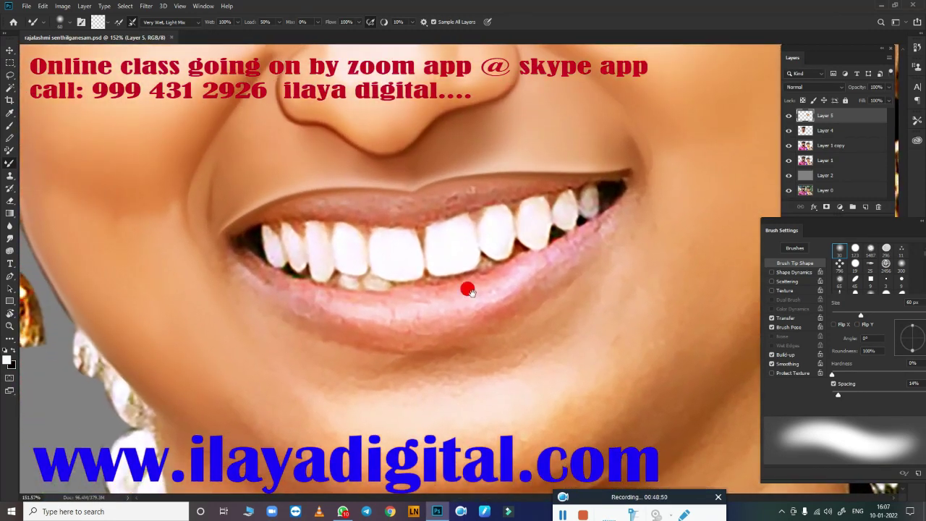
{"action": "scroll", "coordinate": [468, 290], "scroll_direction": "down", "scroll_amount": 2}
{"action": "scroll", "coordinate": [475, 337], "scroll_direction": "up", "scroll_amount": 1}
{"action": "key", "text": "p"}
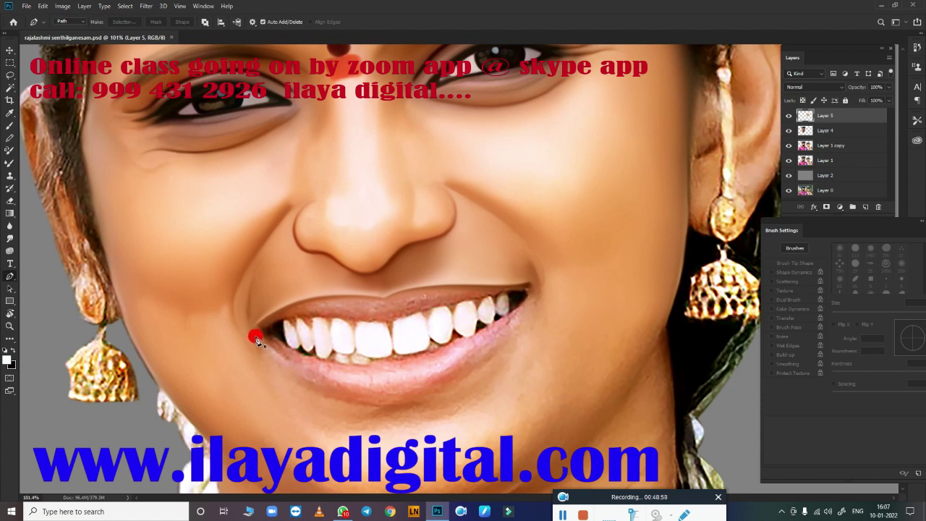
Step: Trace a closed curved Pen path around the smiling lips and teeth
{"action": "left_click", "coordinate": [256, 336]}
{"action": "left_click_drag", "start_coordinate": [385, 404], "coordinate": [420, 402]}
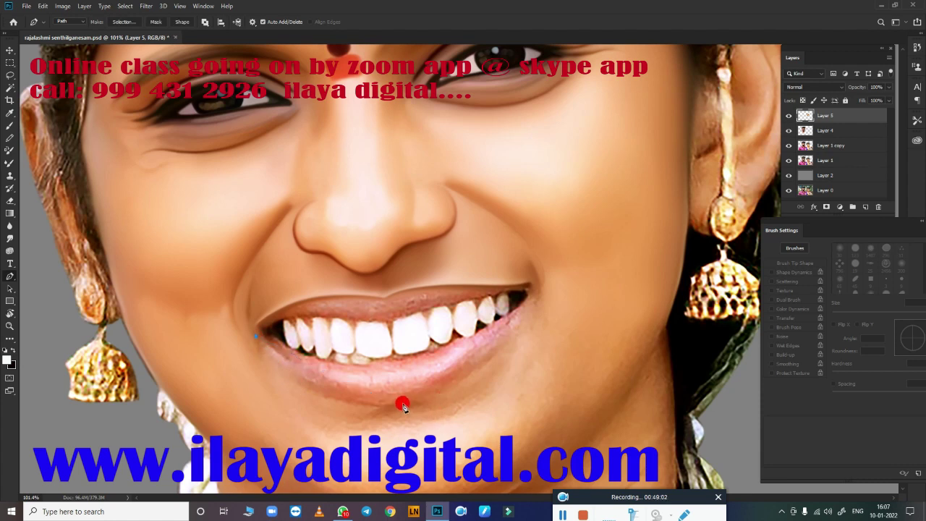
{"action": "left_click_drag", "start_coordinate": [434, 391], "coordinate": [533, 386]}
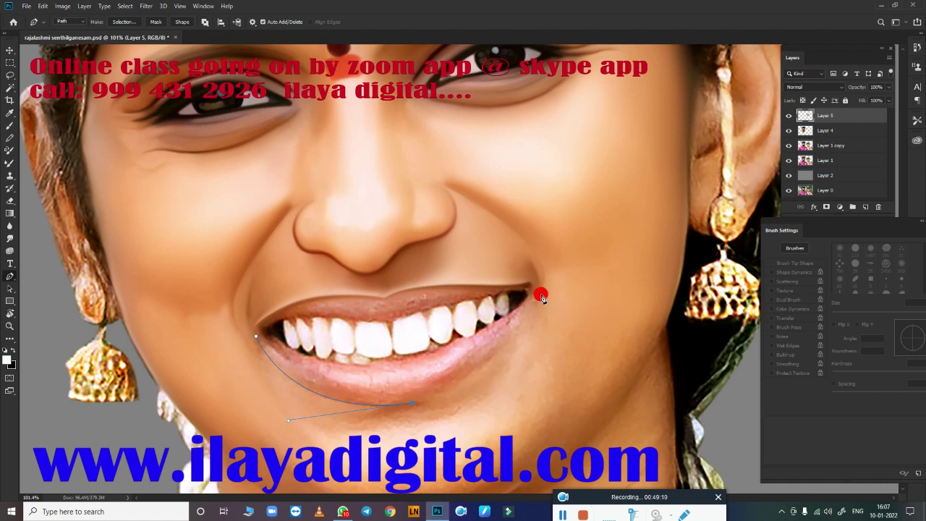
{"action": "mouse_move", "coordinate": [535, 306]}
{"action": "left_mouse_down"}
{"action": "mouse_move", "coordinate": [585, 217]}
{"action": "mouse_move", "coordinate": [576, 223]}
{"action": "left_mouse_up"}
{"action": "scroll", "coordinate": [467, 372], "scroll_direction": "up", "scroll_amount": 3, "text": "alt"}
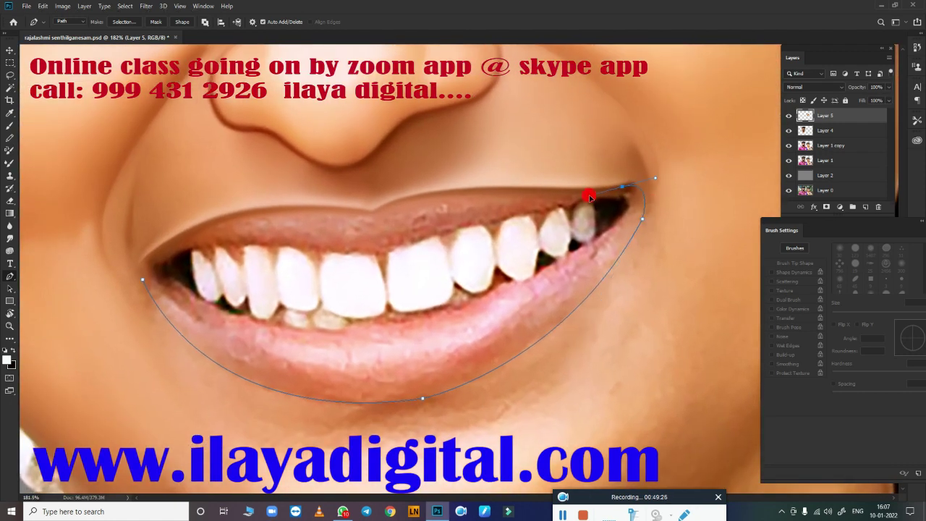
{"action": "left_click", "coordinate": [452, 177]}
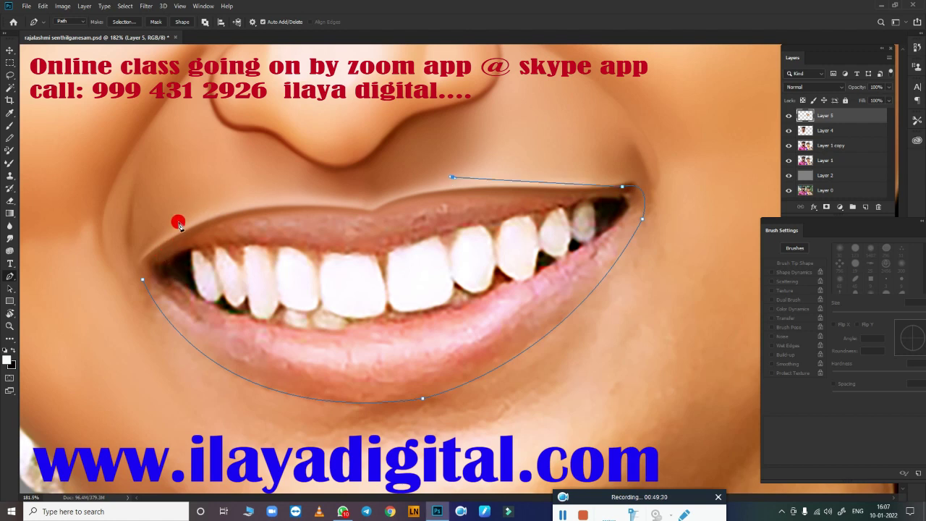
{"action": "left_click_drag", "start_coordinate": [204, 197], "coordinate": [190, 195]}
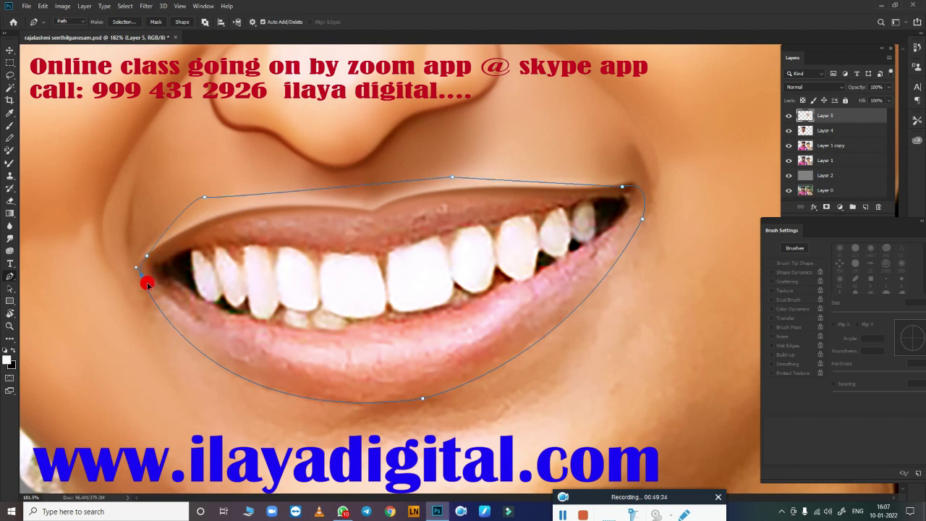
Step: Load the mouth path as a selection and feather its edges
{"action": "key", "text": "ctrl+Return"}
{"action": "key", "text": "shift+F6"}
{"action": "key", "text": "Return"}
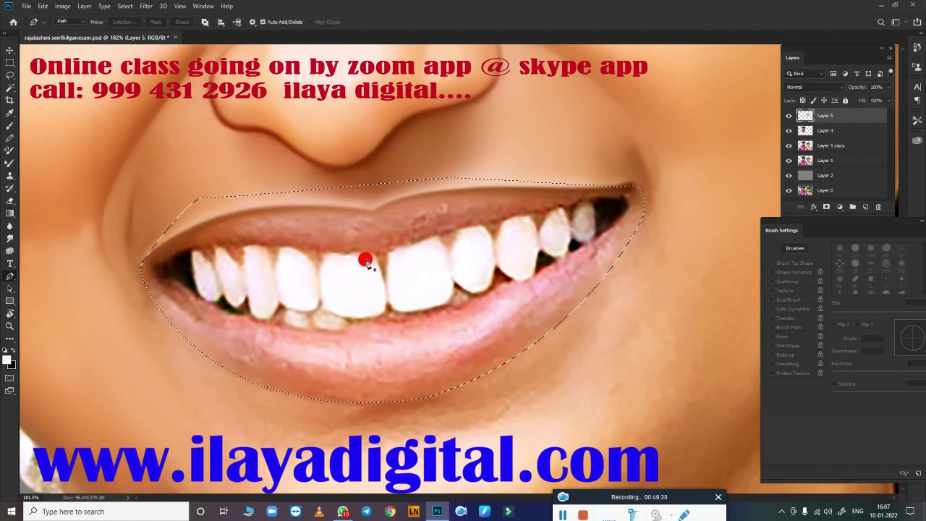
Step: Blend the lower-lip edge and right upper-lip corner with the Mixer Brush at 25–30 px
{"action": "scroll", "coordinate": [393, 364], "scroll_direction": "up", "scroll_amount": 1, "text": "alt"}
{"action": "key", "text": "b"}
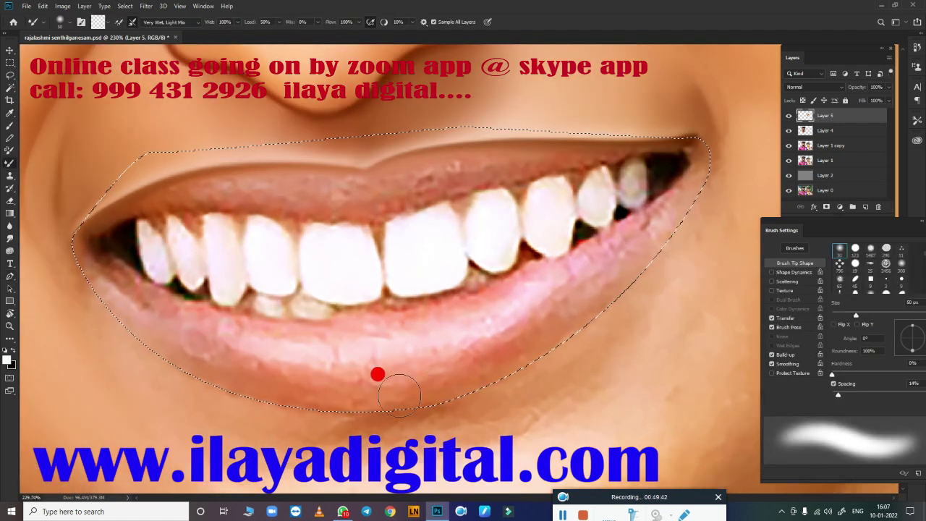
{"action": "key", "text": "bracketleft"}
{"action": "key", "text": "bracketleft"}
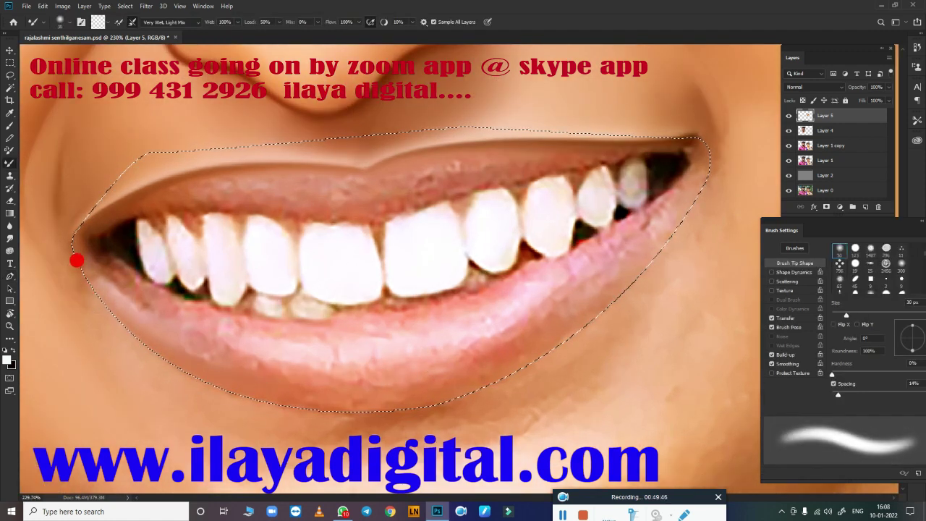
{"action": "left_click_drag", "start_coordinate": [69, 252], "coordinate": [126, 327]}
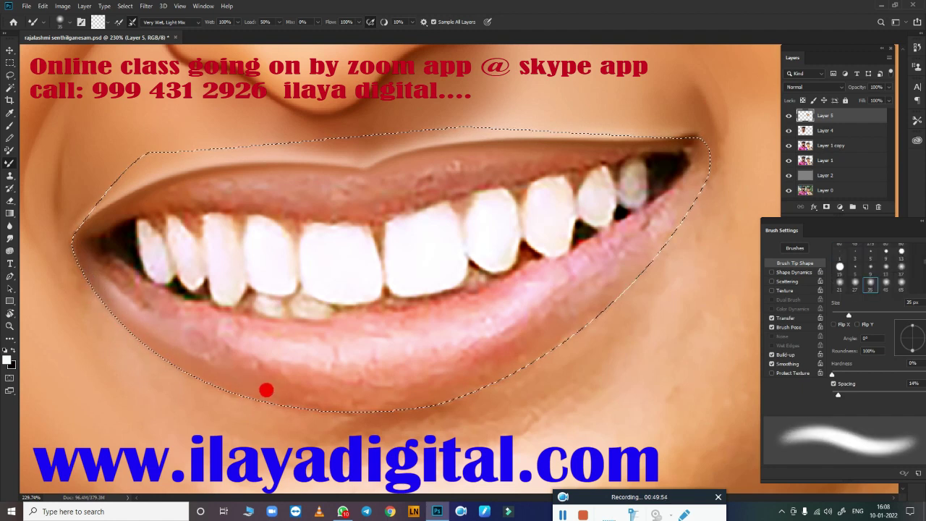
{"action": "left_click_drag", "start_coordinate": [470, 384], "coordinate": [655, 263]}
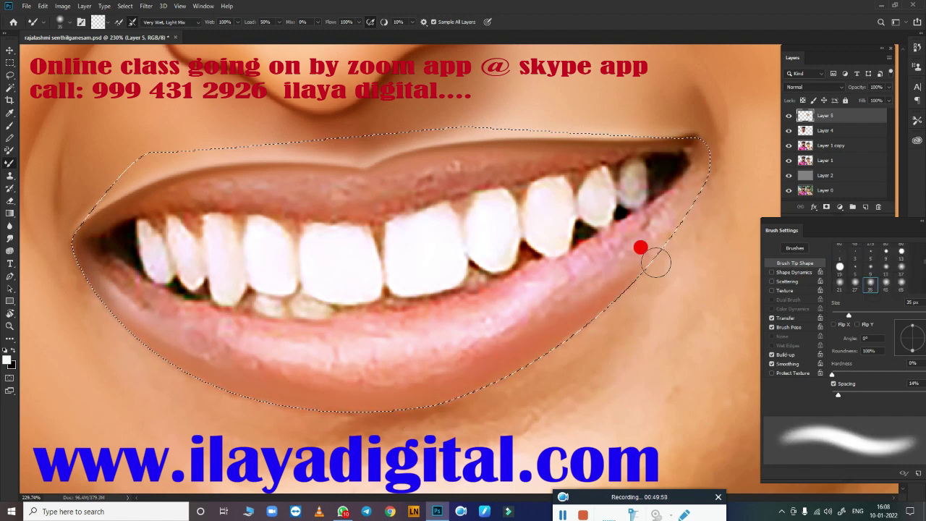
{"action": "left_click_drag", "start_coordinate": [709, 161], "coordinate": [691, 151]}
{"action": "key", "text": "bracketleft"}
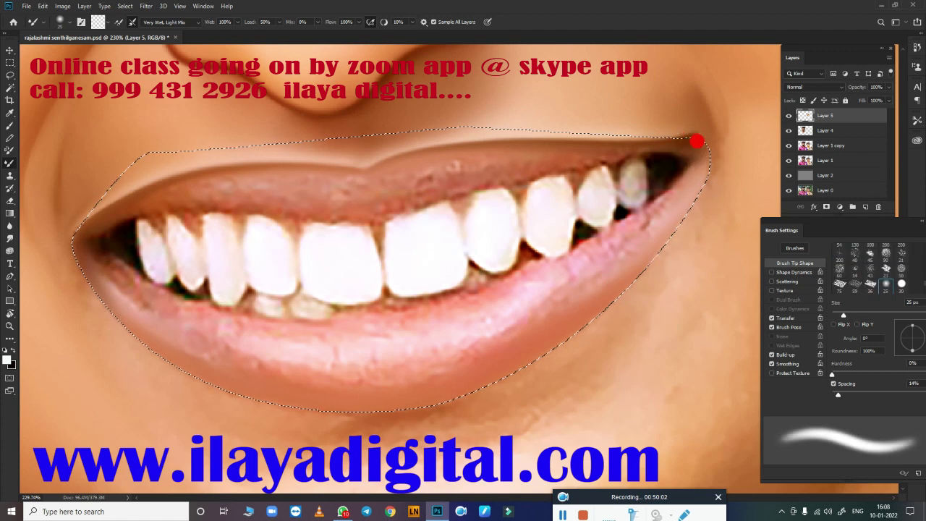
{"action": "left_click_drag", "start_coordinate": [654, 237], "coordinate": [611, 249]}
Step: Smooth the lower lip toward the left mouth corner and across the chin with 35–70 px strokes
{"action": "key", "text": "bracketright"}
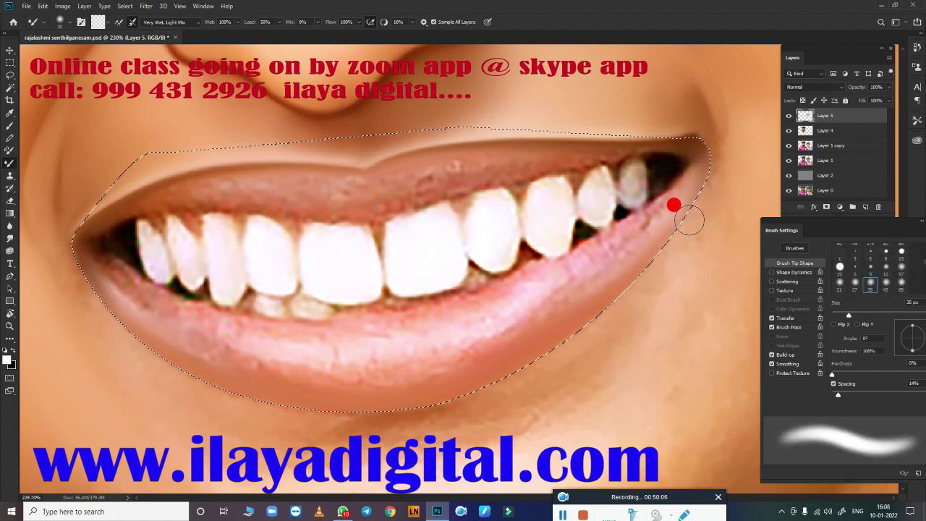
{"action": "mouse_move", "coordinate": [670, 230]}
{"action": "left_mouse_down"}
{"action": "mouse_move", "coordinate": [580, 317]}
{"action": "mouse_move", "coordinate": [411, 399]}
{"action": "mouse_move", "coordinate": [215, 385]}
{"action": "left_mouse_up"}
{"action": "key", "text": "bracketright"}
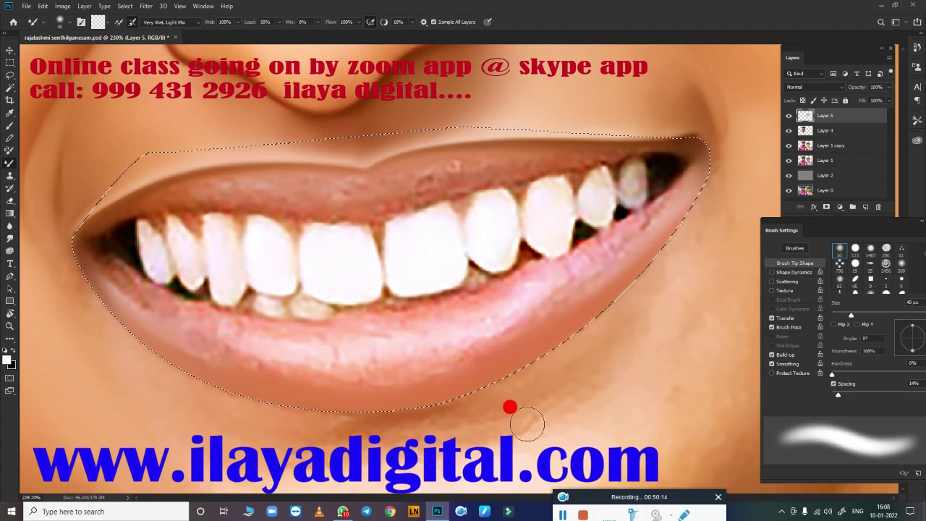
{"action": "scroll", "coordinate": [473, 363], "scroll_direction": "down", "scroll_amount": 3}
{"action": "mouse_move", "coordinate": [426, 275]}
{"action": "left_mouse_down"}
{"action": "mouse_move", "coordinate": [463, 294]}
{"action": "mouse_move", "coordinate": [330, 306]}
{"action": "mouse_move", "coordinate": [496, 290]}
{"action": "mouse_move", "coordinate": [436, 308]}
{"action": "mouse_move", "coordinate": [464, 323]}
{"action": "mouse_move", "coordinate": [321, 326]}
{"action": "mouse_move", "coordinate": [320, 317]}
{"action": "mouse_move", "coordinate": [316, 333]}
{"action": "mouse_move", "coordinate": [303, 309]}
{"action": "mouse_move", "coordinate": [289, 321]}
{"action": "mouse_move", "coordinate": [347, 323]}
{"action": "mouse_move", "coordinate": [393, 287]}
{"action": "mouse_move", "coordinate": [510, 170]}
{"action": "mouse_move", "coordinate": [554, 108]}
{"action": "mouse_move", "coordinate": [542, 145]}
{"action": "mouse_move", "coordinate": [544, 103]}
{"action": "mouse_move", "coordinate": [552, 142]}
{"action": "mouse_move", "coordinate": [586, 75]}
{"action": "mouse_move", "coordinate": [408, 271]}
{"action": "mouse_move", "coordinate": [427, 242]}
{"action": "mouse_move", "coordinate": [184, 366]}
{"action": "mouse_move", "coordinate": [308, 352]}
{"action": "mouse_move", "coordinate": [451, 223]}
{"action": "mouse_move", "coordinate": [424, 268]}
{"action": "mouse_move", "coordinate": [292, 324]}
{"action": "left_mouse_up"}
{"action": "key", "text": "bracketright"}
{"action": "key", "text": "bracketright"}
{"action": "key", "text": "bracketright"}
{"action": "key", "text": "bracketright"}
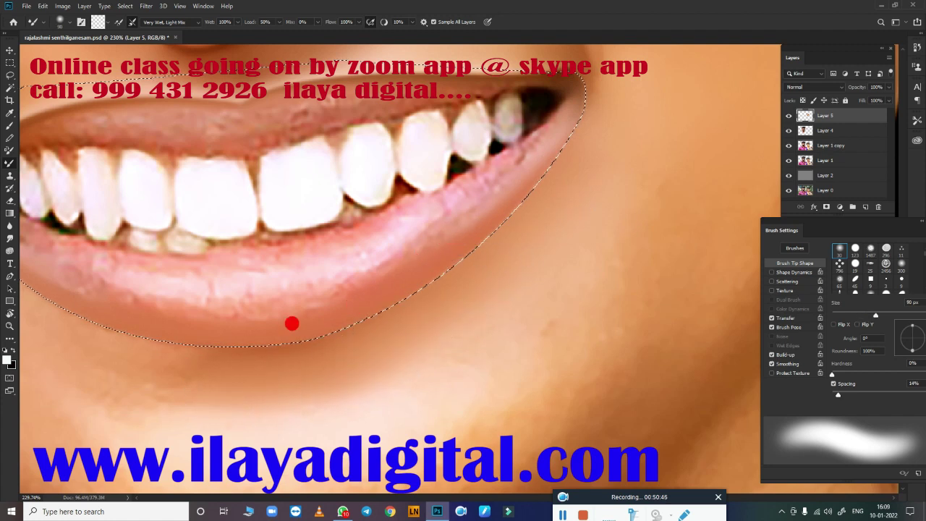
{"action": "scroll", "coordinate": [421, 305], "scroll_direction": "left", "scroll_amount": 5}
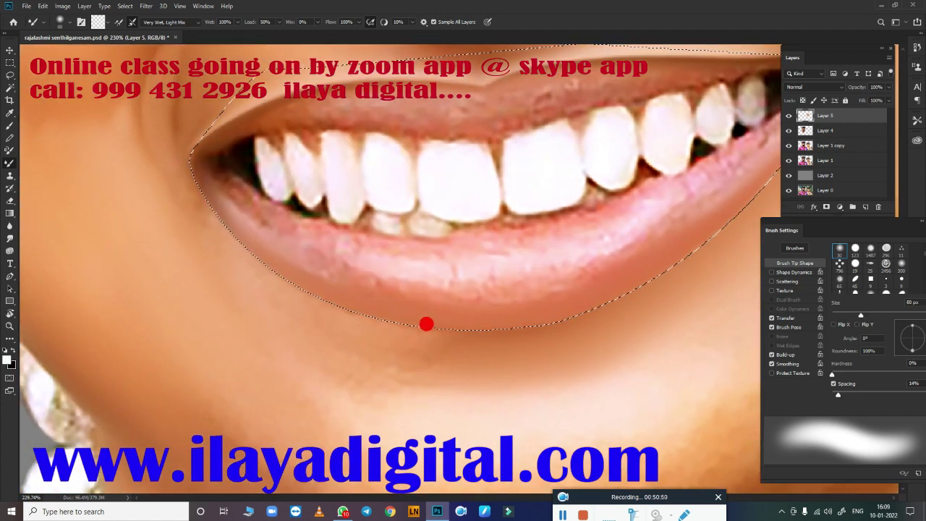
{"action": "left_click_drag", "start_coordinate": [407, 340], "coordinate": [218, 215]}
{"action": "key", "text": "bracketleft"}
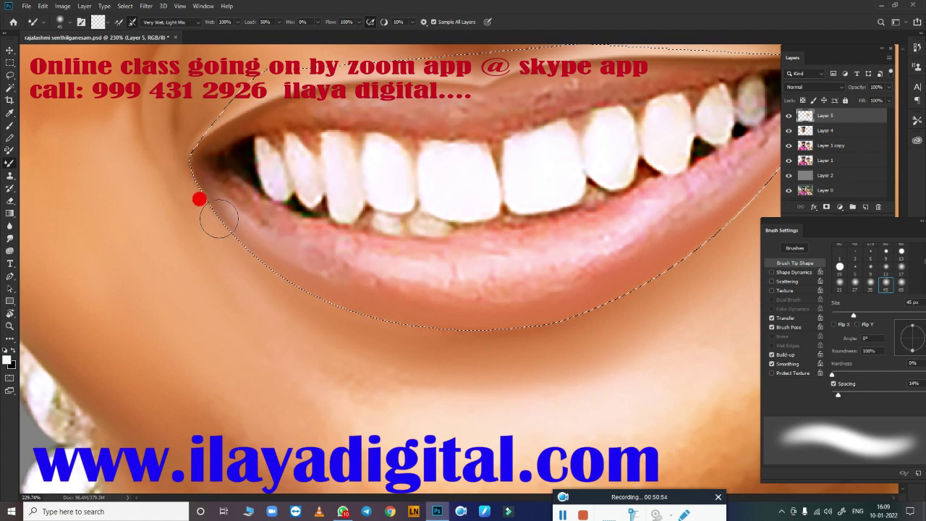
{"action": "key", "text": "bracketright"}
{"action": "key", "text": "bracketright"}
{"action": "key", "text": "bracketright"}
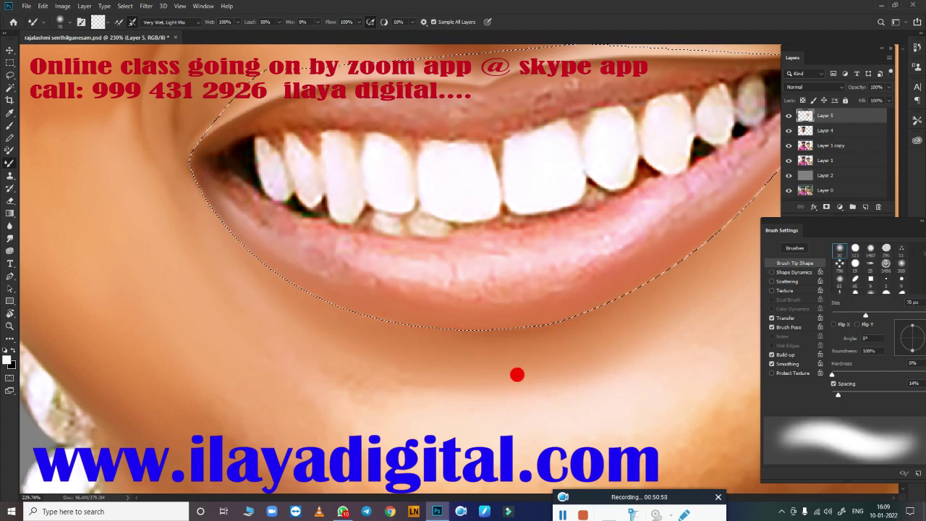
{"action": "left_click_drag", "start_coordinate": [218, 215], "coordinate": [600, 399]}
Step: Deselect the lips and zoom and pan to the chin below the mouth
{"action": "key", "text": "ctrl+d"}
{"action": "scroll", "coordinate": [583, 364], "scroll_direction": "down", "scroll_amount": 5}
{"action": "scroll", "coordinate": [473, 336], "scroll_direction": "up", "scroll_amount": 2}
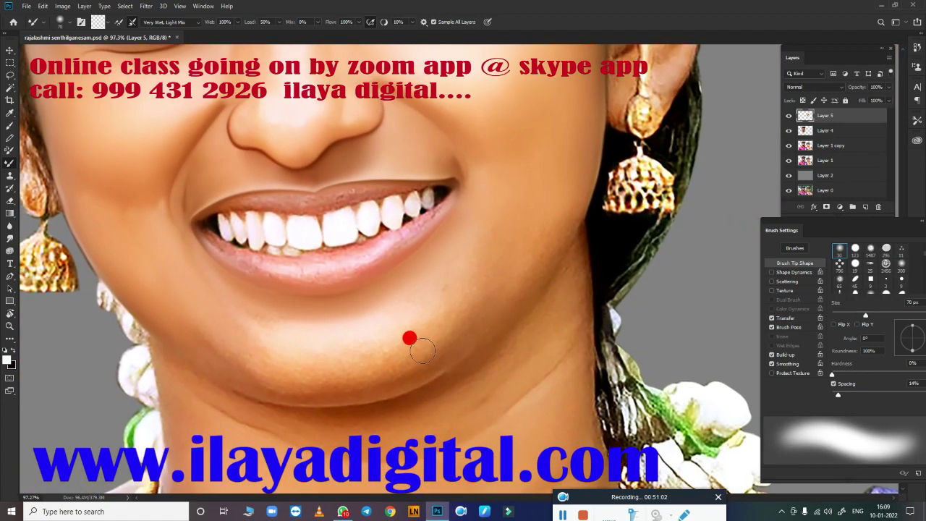
{"action": "scroll", "coordinate": [410, 338], "scroll_direction": "up", "scroll_amount": 1}
{"action": "scroll", "coordinate": [419, 347], "scroll_direction": "up", "scroll_amount": 2}
{"action": "scroll", "coordinate": [390, 318], "scroll_direction": "down", "scroll_amount": 1}
{"action": "scroll", "coordinate": [363, 286], "scroll_direction": "up", "scroll_amount": 3}
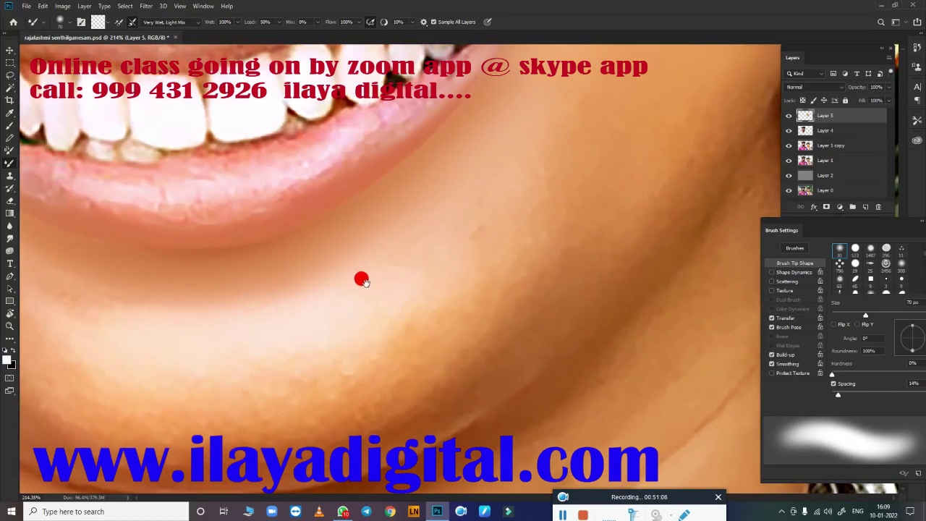
{"action": "left_click_drag", "start_coordinate": [361, 277], "coordinate": [560, 364]}
{"action": "scroll", "coordinate": [560, 365], "scroll_direction": "down", "scroll_amount": 2}
{"action": "scroll", "coordinate": [550, 362], "scroll_direction": "up", "scroll_amount": 2}
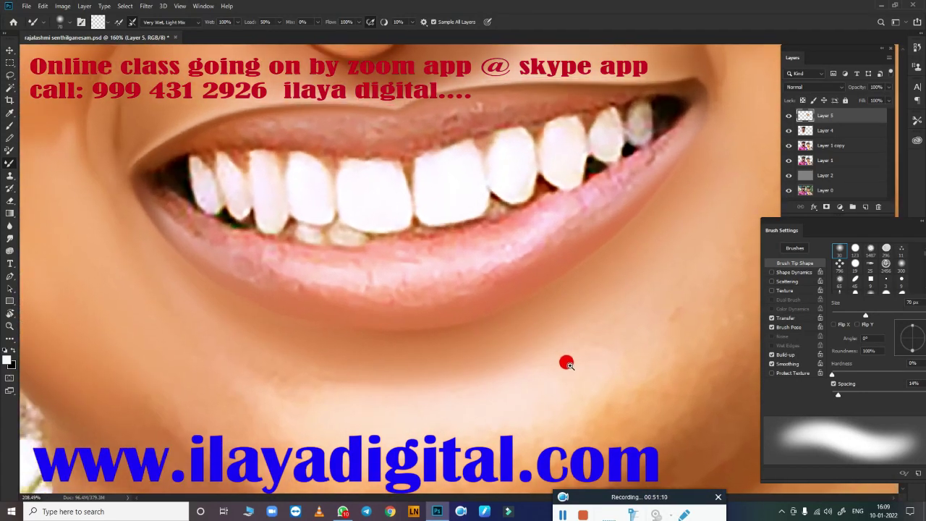
{"action": "scroll", "coordinate": [535, 319], "scroll_direction": "down", "scroll_amount": 1}
{"action": "scroll", "coordinate": [536, 283], "scroll_direction": "up", "scroll_amount": 1}
{"action": "scroll", "coordinate": [460, 366], "scroll_direction": "up", "scroll_amount": 2}
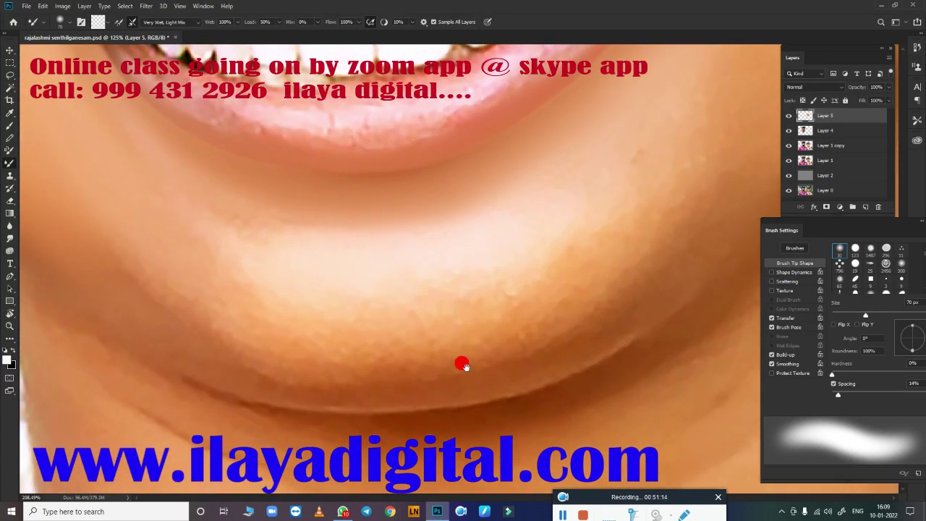
{"action": "scroll", "coordinate": [429, 318], "scroll_direction": "up", "scroll_amount": 1}
Step: Set the brush size to 35 px and select the Smudge tool
{"action": "key", "text": "bracketleft"}
{"action": "key", "text": "bracketleft"}
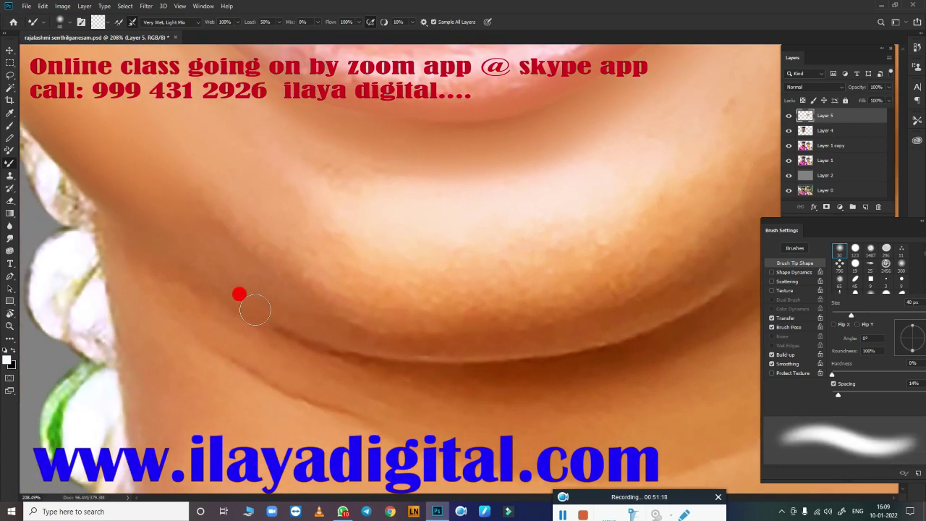
{"action": "key", "text": "bracketleft"}
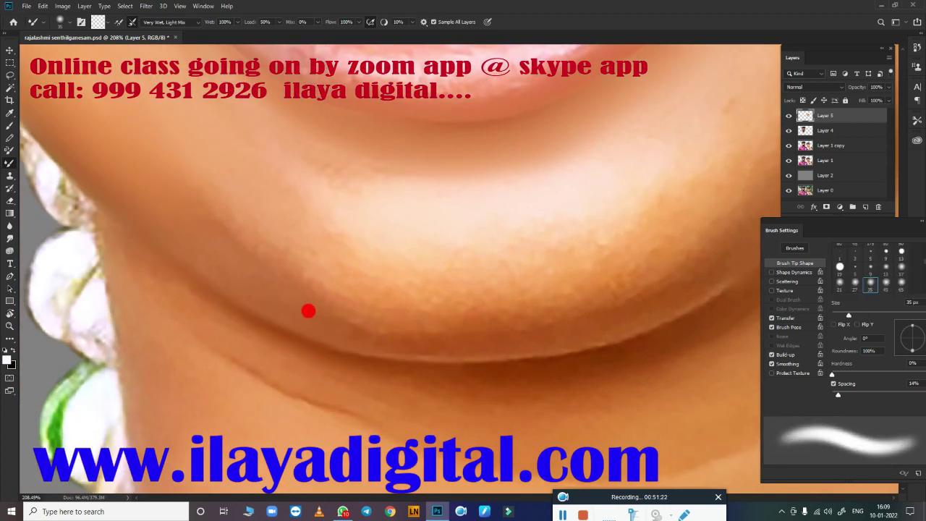
{"action": "scroll", "coordinate": [275, 293], "scroll_direction": "up", "scroll_amount": 3}
{"action": "scroll", "coordinate": [275, 292], "scroll_direction": "right", "scroll_amount": 3}
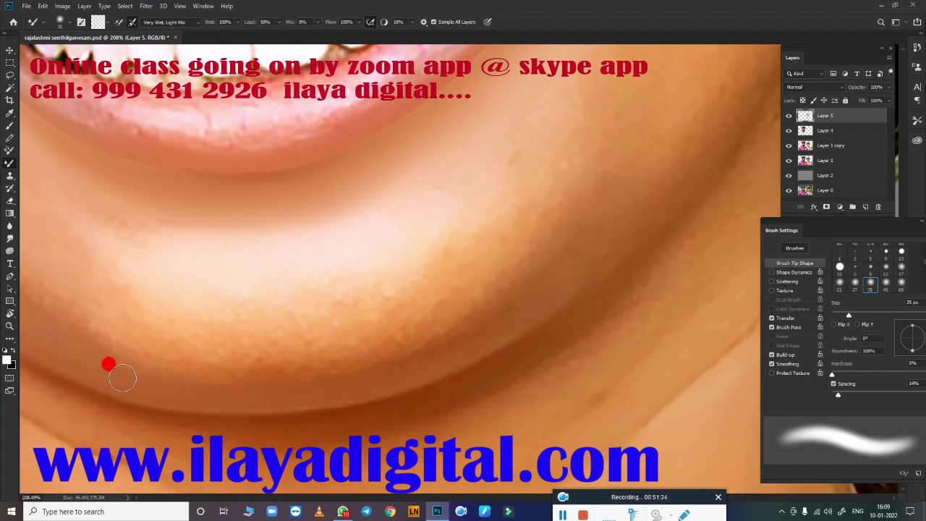
{"action": "scroll", "coordinate": [341, 440], "scroll_direction": "down", "scroll_amount": 3}
{"action": "scroll", "coordinate": [594, 261], "scroll_direction": "up", "scroll_amount": 3}
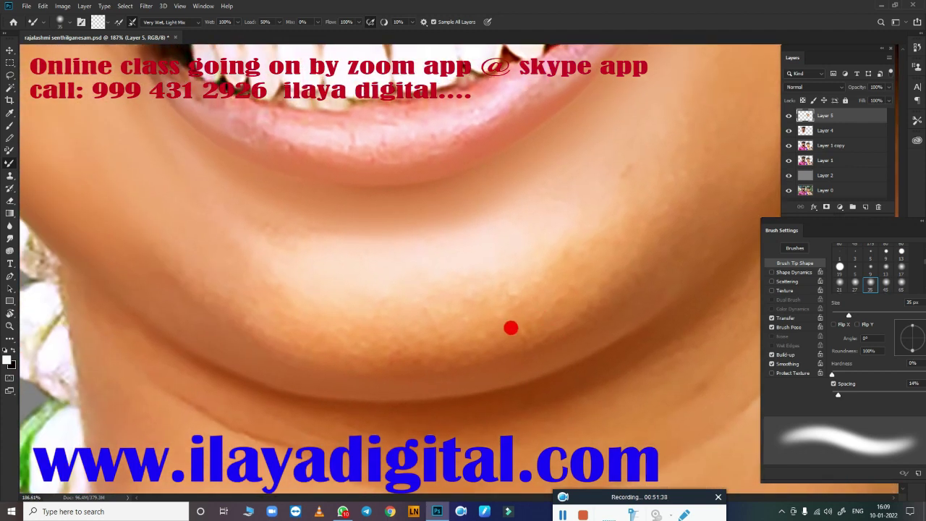
{"action": "key", "text": "r"}
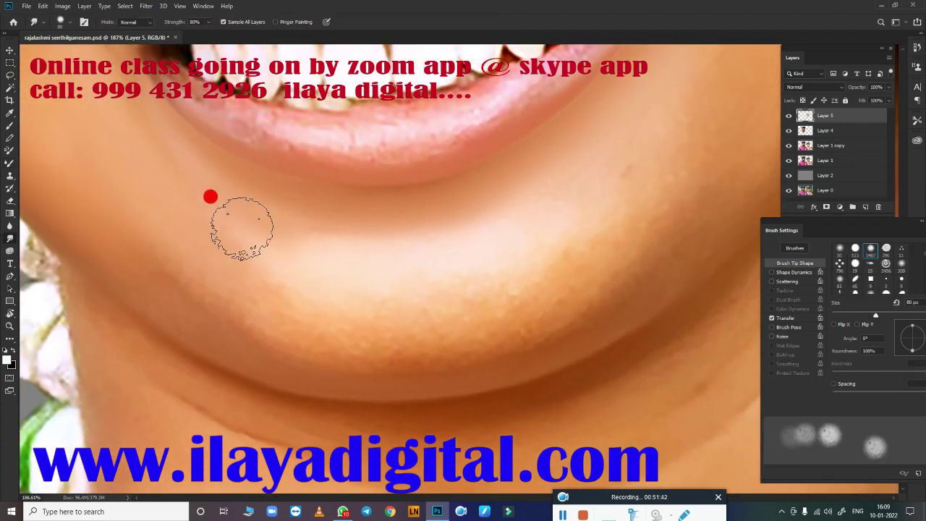
Step: Smudge the lower cheek skin beside the smile smooth with a 60 px brush
{"action": "key", "text": "bracketright"}
{"action": "key", "text": "bracketright"}
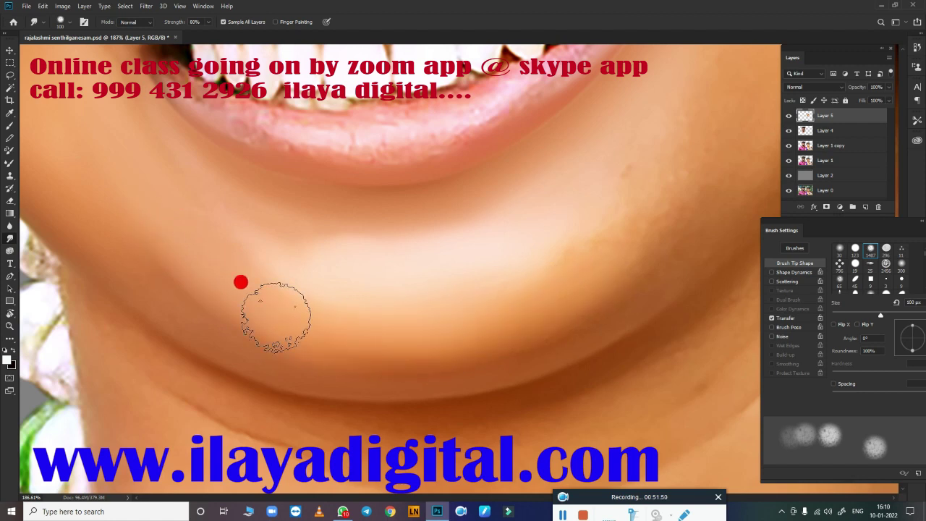
{"action": "key", "text": "bracketright"}
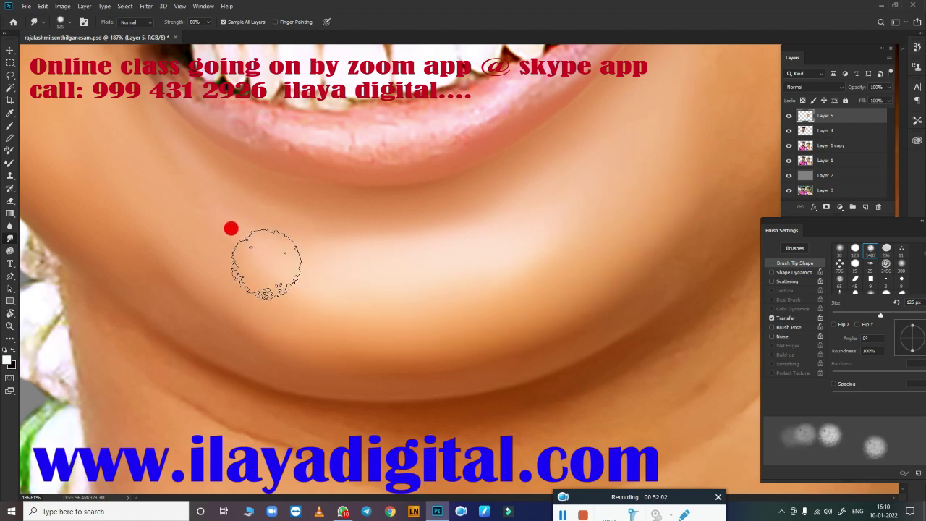
{"action": "key", "text": "bracketleft"}
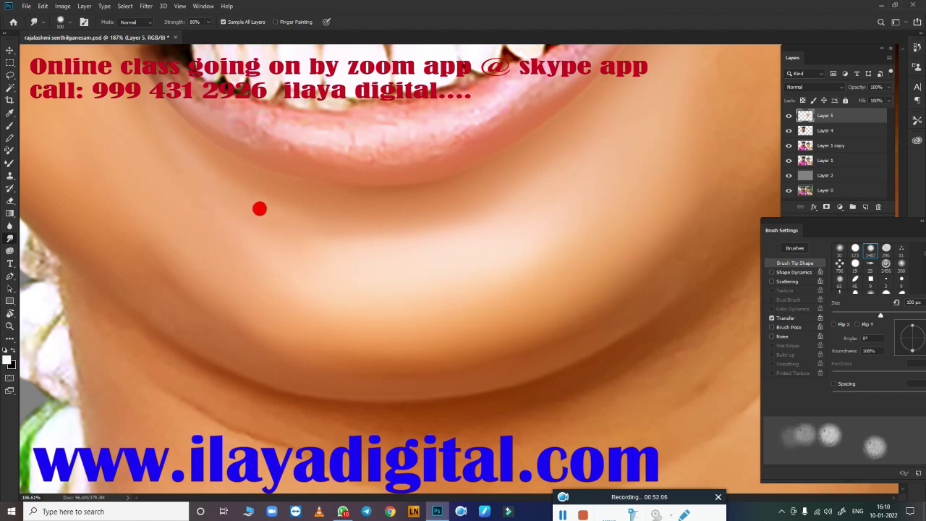
{"action": "key", "text": "bracketleft"}
{"action": "key", "text": "bracketleft"}
{"action": "key", "text": "bracketleft"}
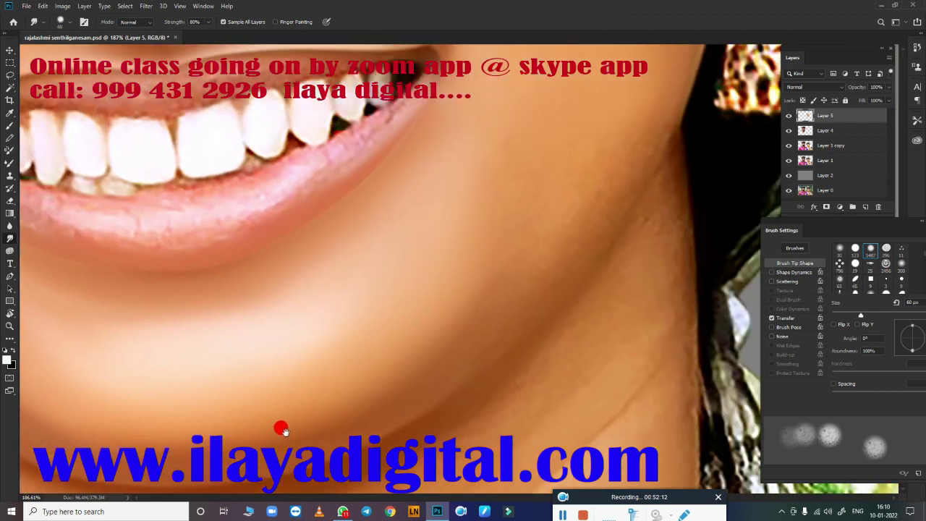
{"action": "left_click_drag", "start_coordinate": [518, 325], "coordinate": [280, 429]}
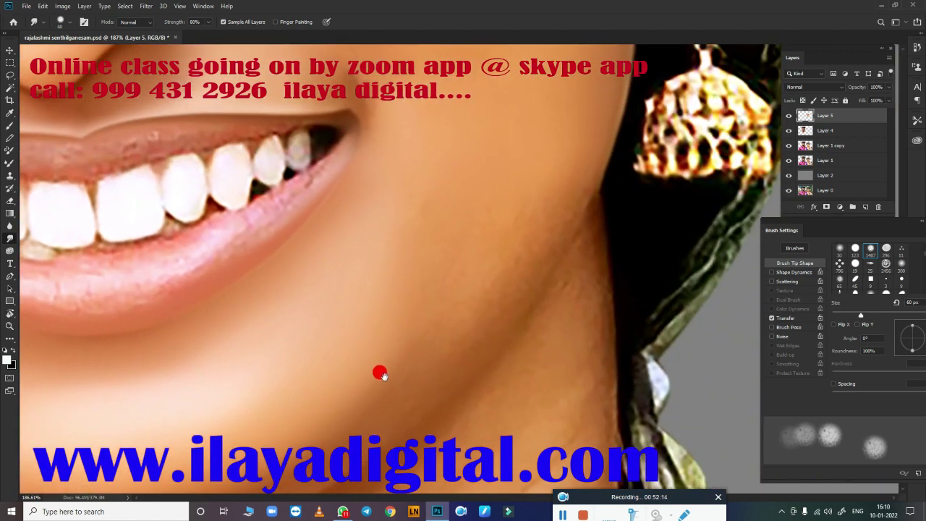
{"action": "left_click_drag", "start_coordinate": [448, 293], "coordinate": [378, 372]}
{"action": "mouse_move", "coordinate": [510, 136]}
{"action": "left_mouse_down"}
{"action": "mouse_move", "coordinate": [335, 313]}
{"action": "mouse_move", "coordinate": [372, 263]}
{"action": "mouse_move", "coordinate": [438, 240]}
{"action": "left_mouse_up"}
Step: Enlarge the brush to 100 px and zoom out to show the neck
{"action": "scroll", "coordinate": [294, 385], "scroll_direction": "down", "scroll_amount": 3}
{"action": "scroll", "coordinate": [294, 385], "scroll_direction": "left", "scroll_amount": 5}
{"action": "key", "text": "bracketright"}
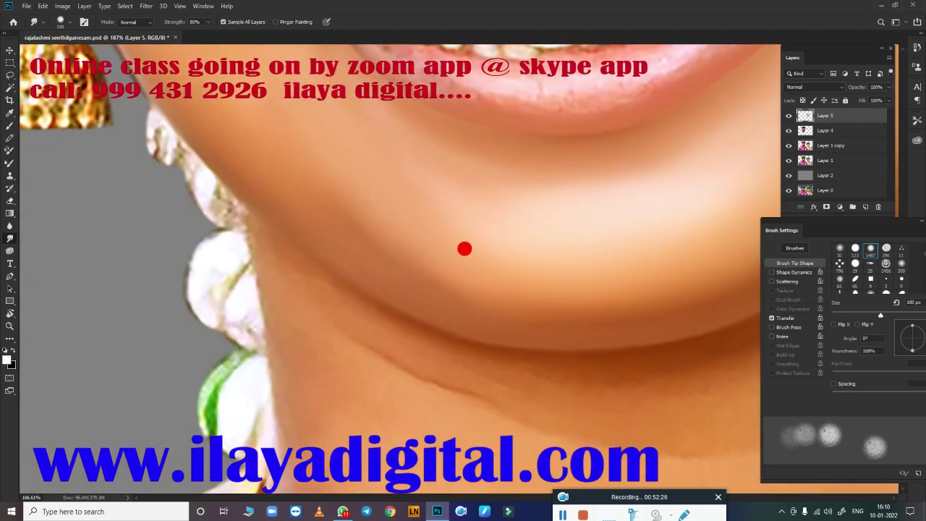
{"action": "scroll", "coordinate": [407, 347], "scroll_direction": "down", "scroll_amount": 1}
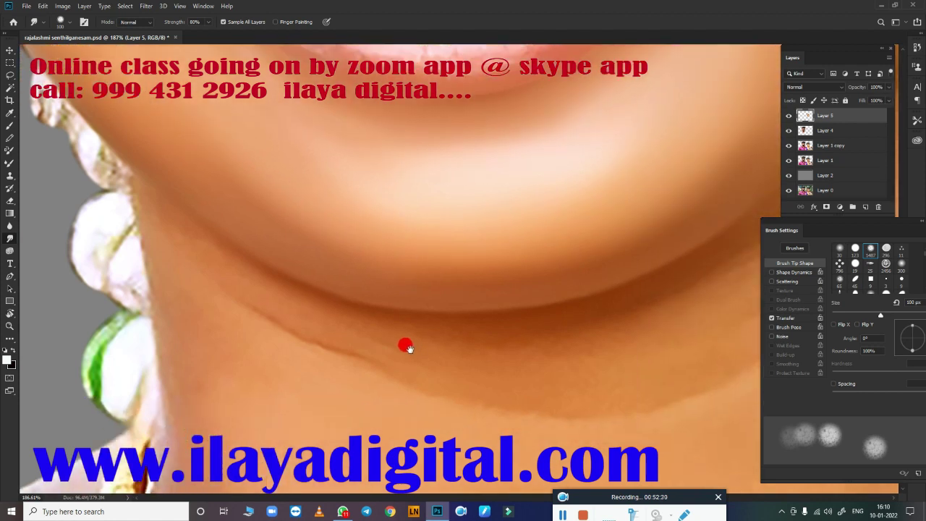
{"action": "scroll", "coordinate": [382, 324], "scroll_direction": "down", "scroll_amount": 1}
{"action": "scroll", "coordinate": [364, 379], "scroll_direction": "down", "scroll_amount": 1}
{"action": "scroll", "coordinate": [386, 387], "scroll_direction": "down", "scroll_amount": 1}
Step: Start the neck path with anchors at the neck edge and a curved point down the neck
{"action": "key", "text": "p"}
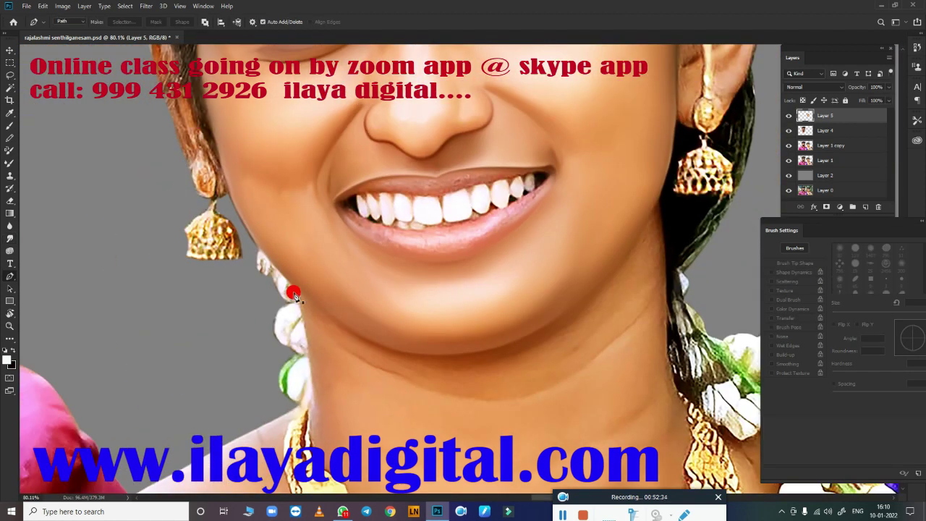
{"action": "scroll", "coordinate": [312, 304], "scroll_direction": "up", "scroll_amount": 2}
{"action": "left_click", "coordinate": [280, 267]}
{"action": "scroll", "coordinate": [333, 217], "scroll_direction": "down", "scroll_amount": 3}
{"action": "scroll", "coordinate": [369, 290], "scroll_direction": "left", "scroll_amount": 2}
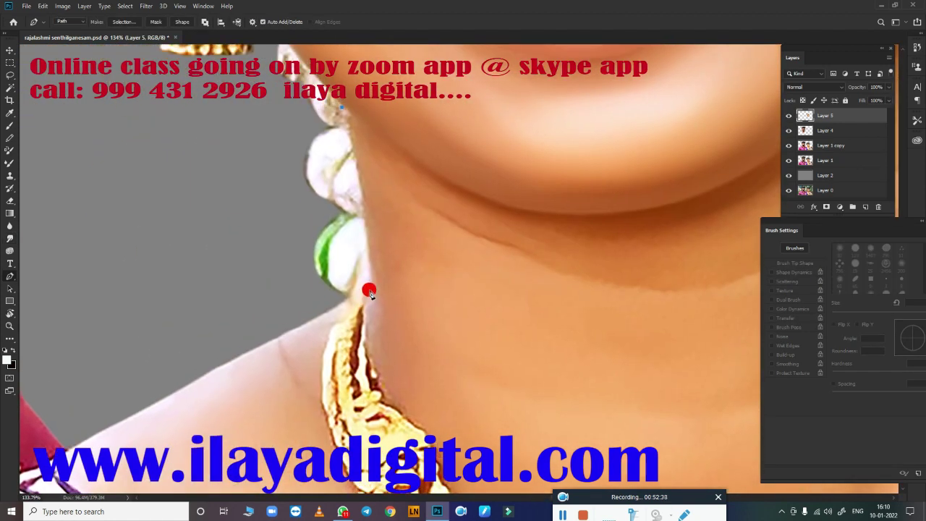
{"action": "left_click_drag", "start_coordinate": [367, 288], "coordinate": [366, 344]}
{"action": "scroll", "coordinate": [348, 305], "scroll_direction": "down", "scroll_amount": 2}
{"action": "scroll", "coordinate": [359, 315], "scroll_direction": "left", "scroll_amount": 3}
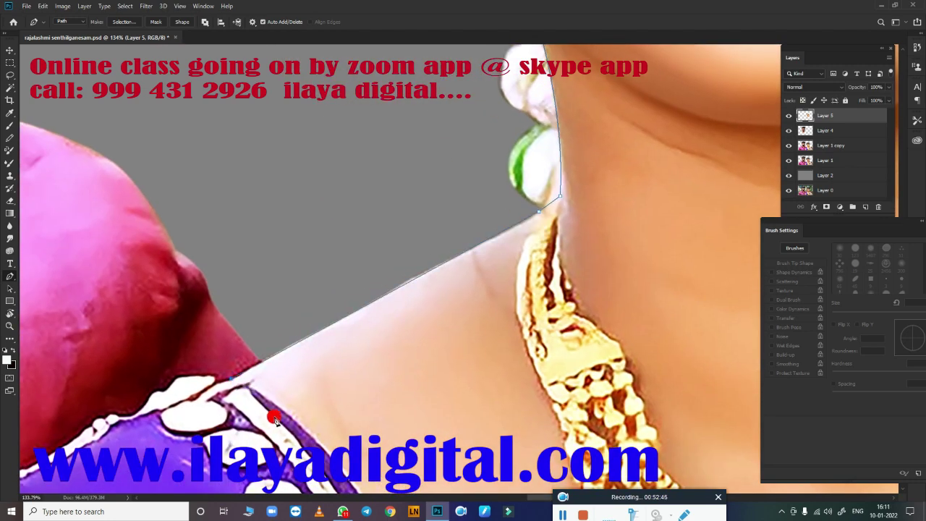
{"action": "scroll", "coordinate": [239, 376], "scroll_direction": "up", "scroll_amount": 3}
{"action": "scroll", "coordinate": [337, 196], "scroll_direction": "down", "scroll_amount": 4}
{"action": "scroll", "coordinate": [360, 212], "scroll_direction": "up", "scroll_amount": 2}
{"action": "scroll", "coordinate": [359, 212], "scroll_direction": "down", "scroll_amount": 4}
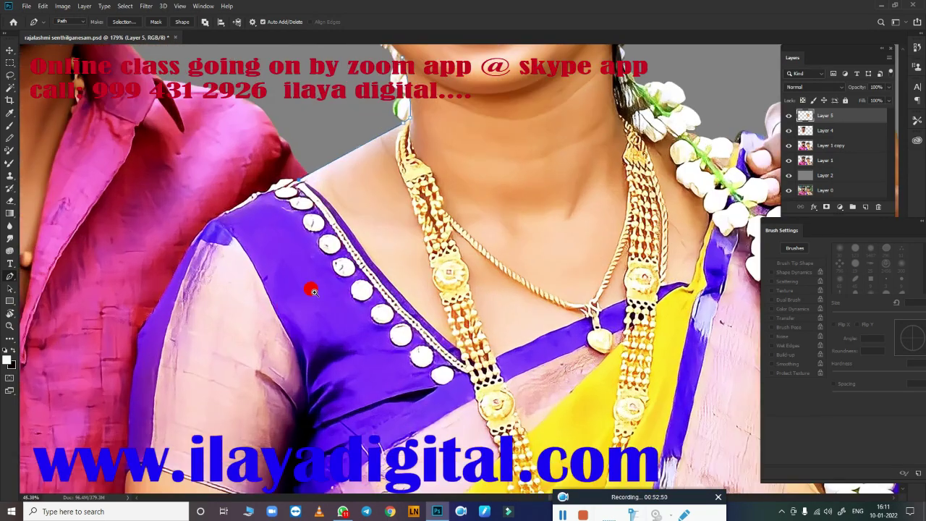
{"action": "scroll", "coordinate": [310, 289], "scroll_direction": "up", "scroll_amount": 2}
{"action": "scroll", "coordinate": [314, 306], "scroll_direction": "up", "scroll_amount": 3}
{"action": "scroll", "coordinate": [348, 307], "scroll_direction": "down", "scroll_amount": 2}
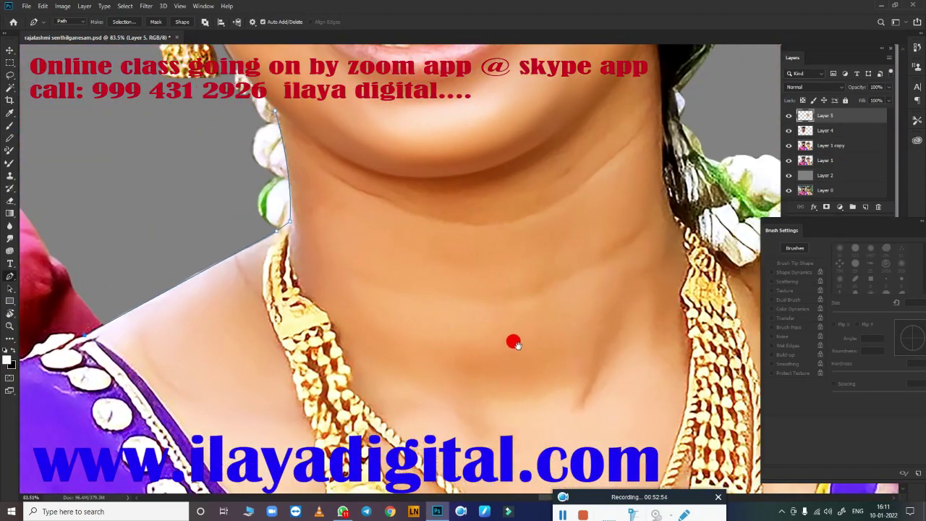
{"action": "scroll", "coordinate": [513, 341], "scroll_direction": "down", "scroll_amount": 3}
{"action": "scroll", "coordinate": [480, 263], "scroll_direction": "down", "scroll_amount": 3}
{"action": "scroll", "coordinate": [434, 311], "scroll_direction": "down", "scroll_amount": 2}
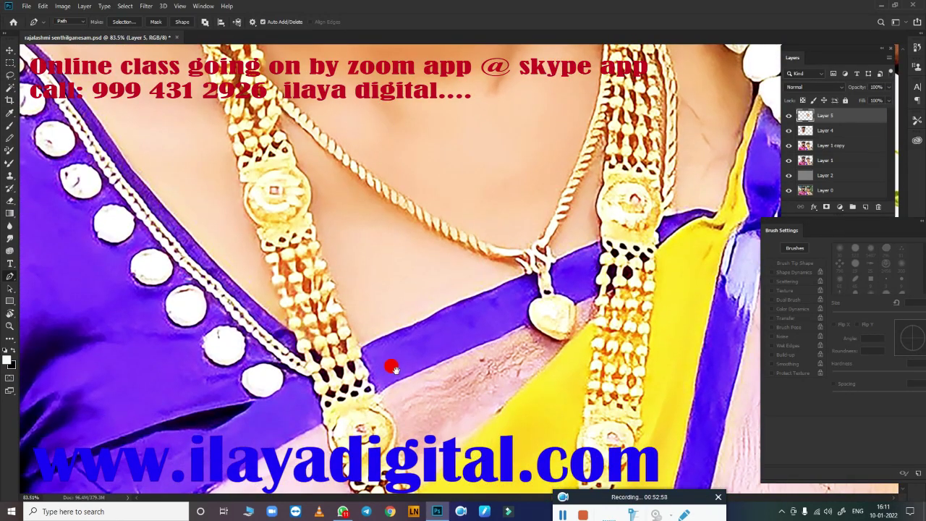
{"action": "scroll", "coordinate": [333, 340], "scroll_direction": "up", "scroll_amount": 3}
{"action": "scroll", "coordinate": [309, 316], "scroll_direction": "left", "scroll_amount": 4}
{"action": "scroll", "coordinate": [290, 282], "scroll_direction": "up", "scroll_amount": 1}
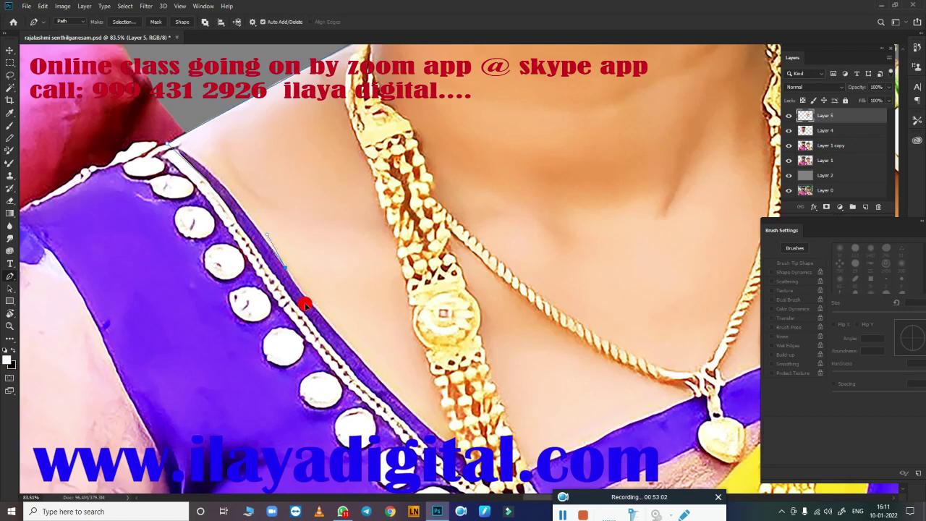
Step: Curve the path along the blouse neckline and up the necklace edge
{"action": "left_click_drag", "start_coordinate": [305, 306], "coordinate": [359, 389]}
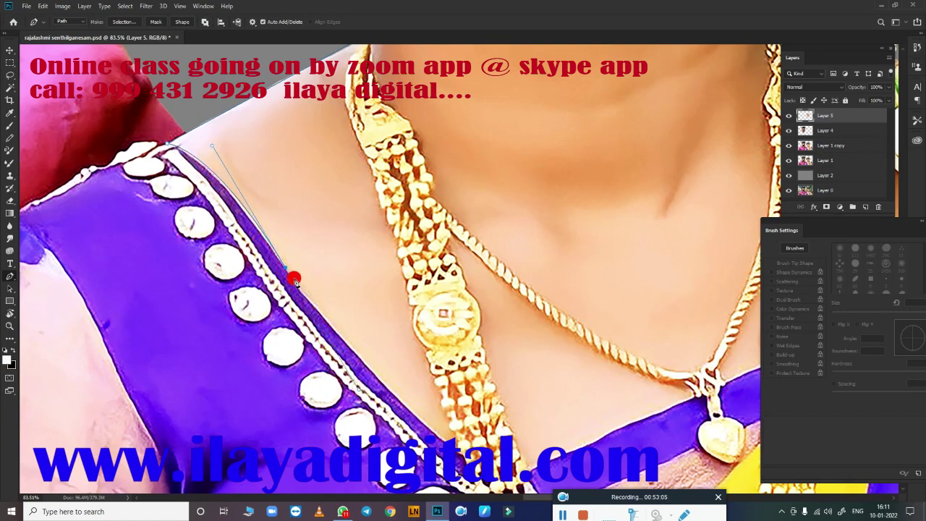
{"action": "left_click", "coordinate": [338, 333]}
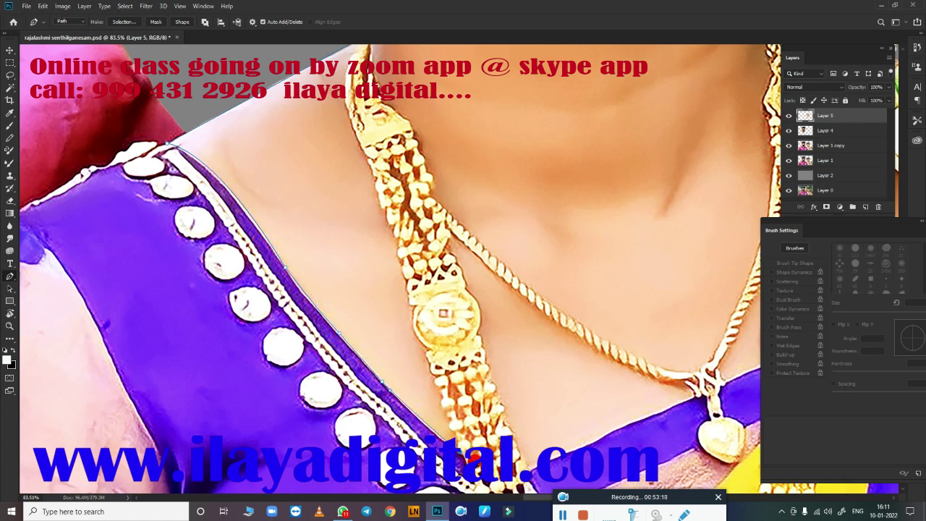
{"action": "scroll", "coordinate": [461, 450], "scroll_direction": "up", "scroll_amount": 2, "text": "alt"}
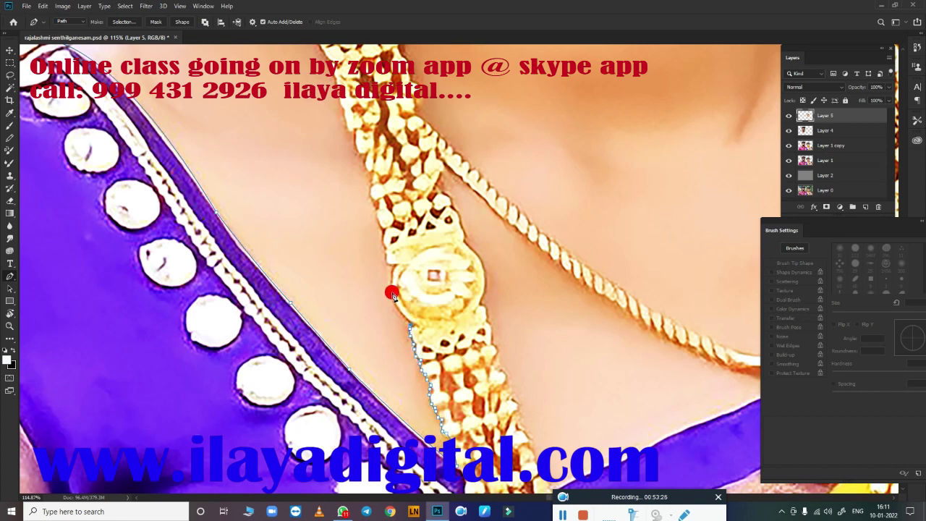
{"action": "left_click_drag", "start_coordinate": [400, 246], "coordinate": [400, 224]}
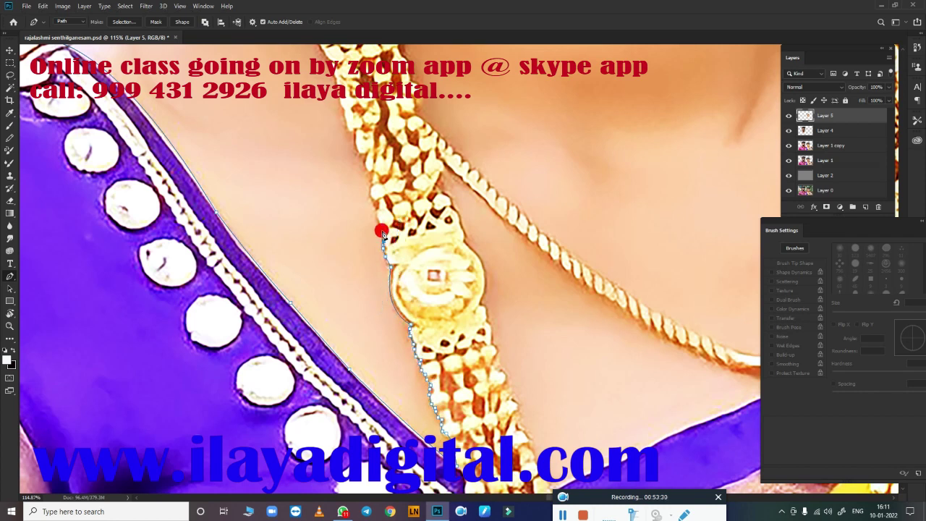
{"action": "left_click_drag", "start_coordinate": [356, 137], "coordinate": [457, 381]}
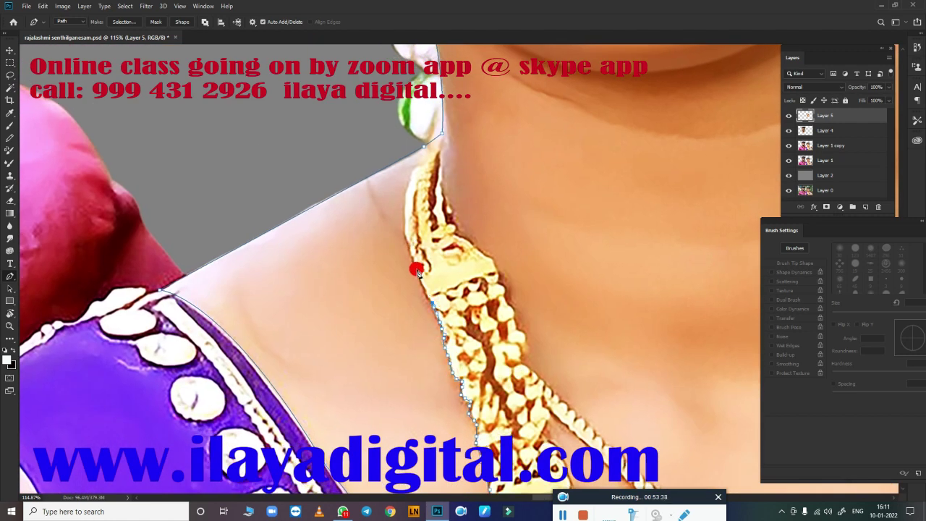
{"action": "left_click_drag", "start_coordinate": [414, 169], "coordinate": [426, 157]}
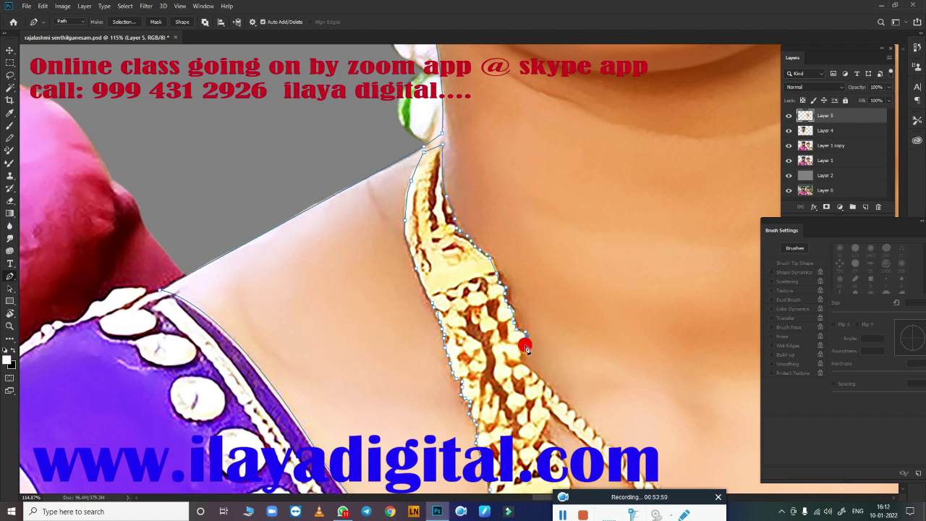
Step: Trace the path along the hanging chain and up the right side of the neck to the jaw
{"action": "left_click_drag", "start_coordinate": [525, 370], "coordinate": [246, 248]}
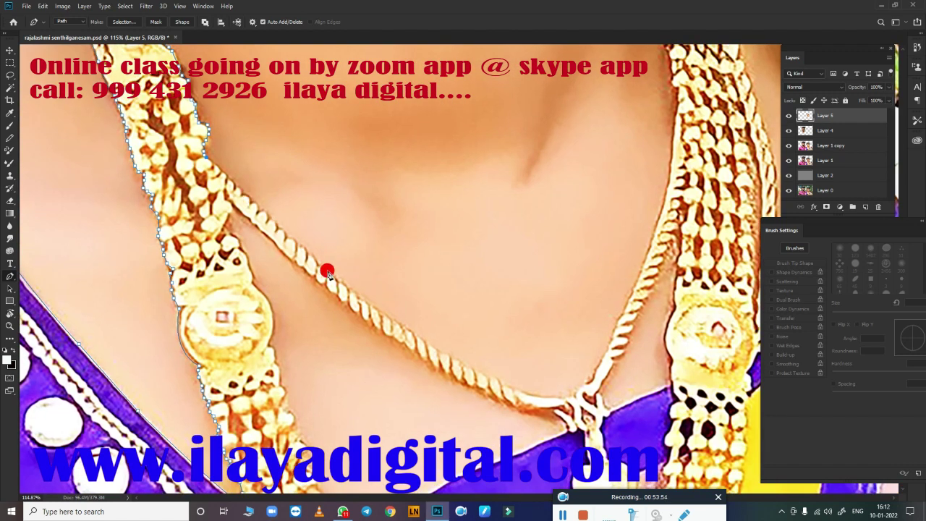
{"action": "mouse_move", "coordinate": [509, 385]}
{"action": "left_mouse_down"}
{"action": "mouse_move", "coordinate": [540, 395]}
{"action": "mouse_move", "coordinate": [602, 364]}
{"action": "left_mouse_up"}
{"action": "left_click_drag", "start_coordinate": [640, 274], "coordinate": [651, 236]}
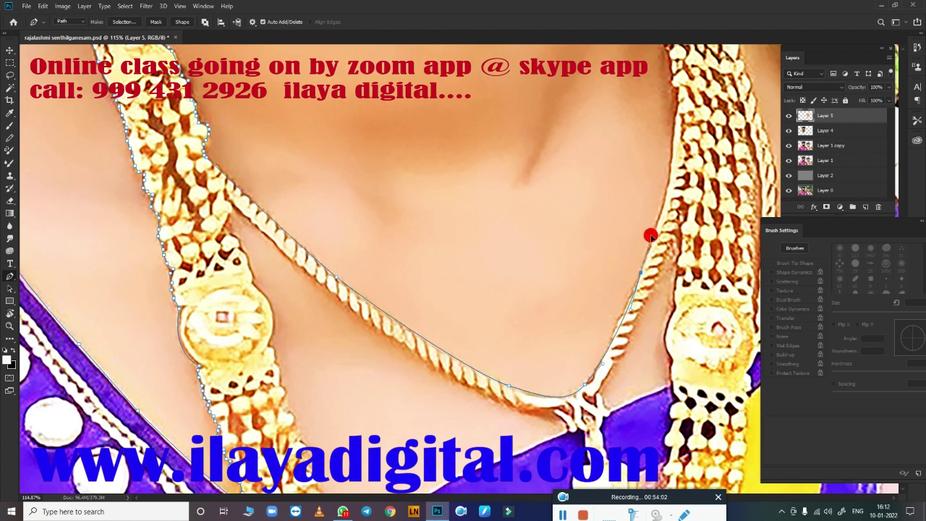
{"action": "scroll", "coordinate": [658, 304], "scroll_direction": "up", "scroll_amount": 5}
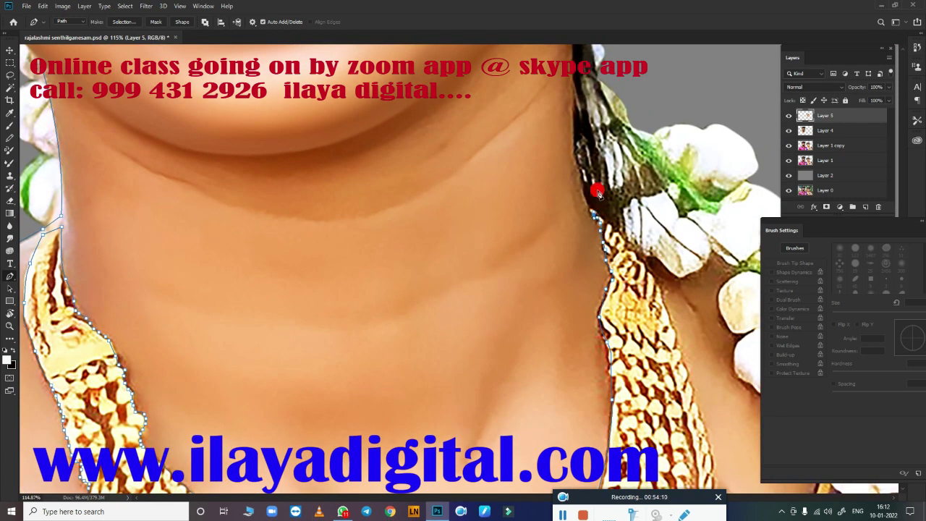
{"action": "scroll", "coordinate": [592, 238], "scroll_direction": "up", "scroll_amount": 3}
{"action": "left_click_drag", "start_coordinate": [579, 284], "coordinate": [578, 206]}
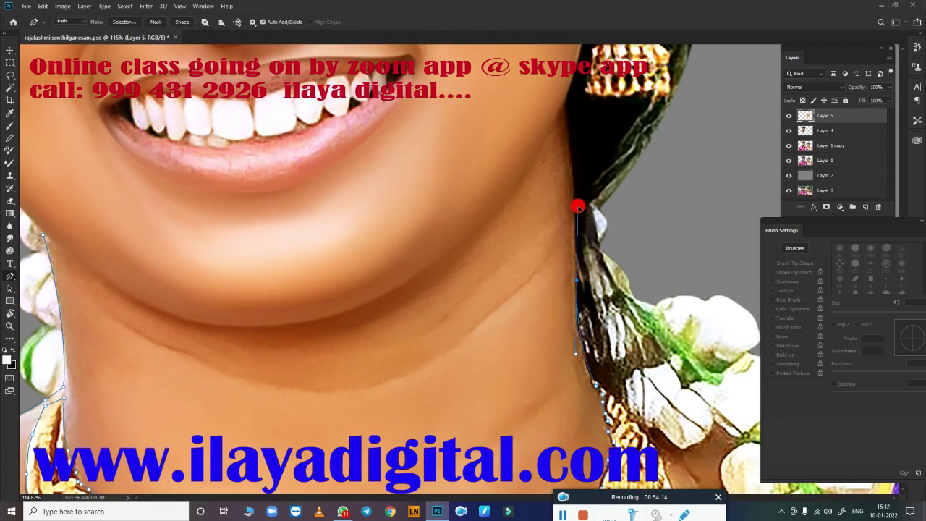
{"action": "left_click_drag", "start_coordinate": [564, 106], "coordinate": [581, 115]}
{"action": "left_click_drag", "start_coordinate": [369, 355], "coordinate": [496, 344]}
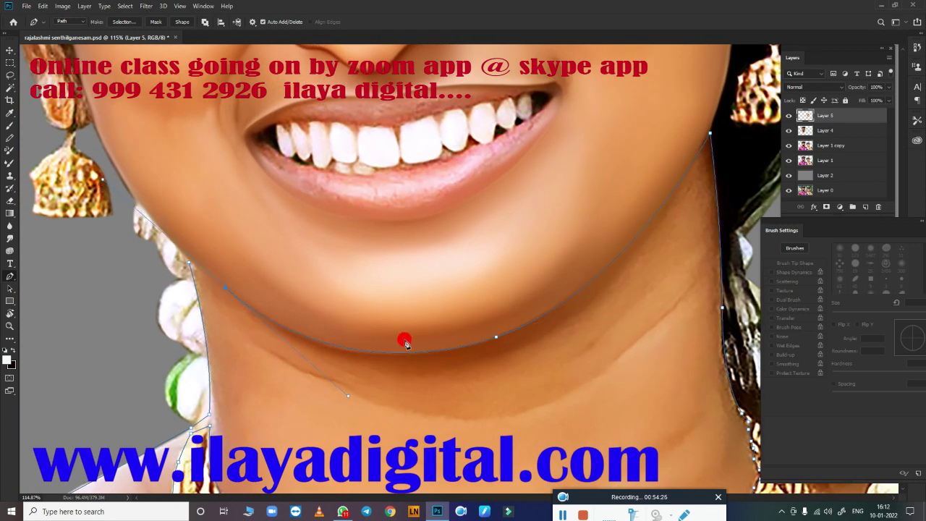
Step: Turn the neck outline path into a feathered selection
{"action": "key", "text": "ctrl+Return"}
{"action": "key", "text": "shift+F6"}
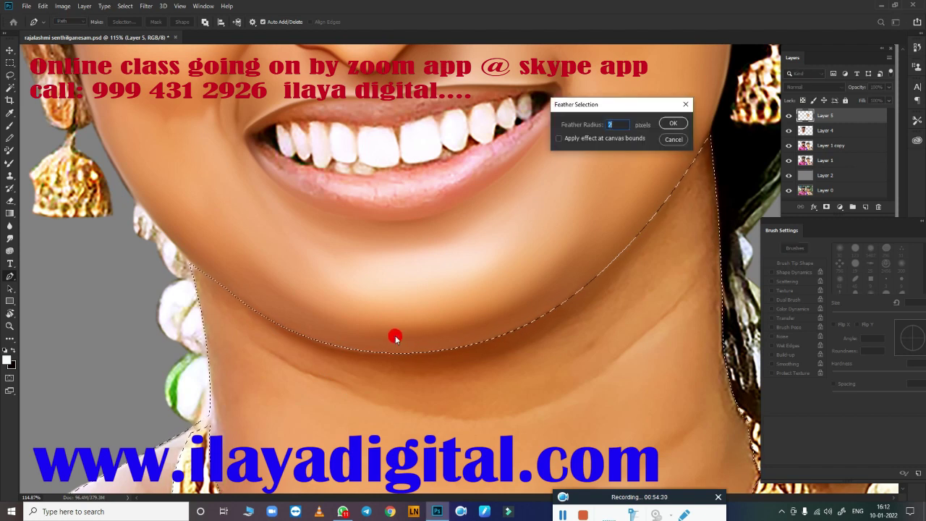
{"action": "key", "text": "Return"}
Step: Smudge the skin along the neck edge and jawline smooth with the Smudge tool
{"action": "key", "text": "r"}
{"action": "mouse_move", "coordinate": [374, 314]}
{"action": "left_mouse_down"}
{"action": "mouse_move", "coordinate": [430, 357]}
{"action": "mouse_move", "coordinate": [434, 346]}
{"action": "left_mouse_up"}
{"action": "key", "text": "bracketleft"}
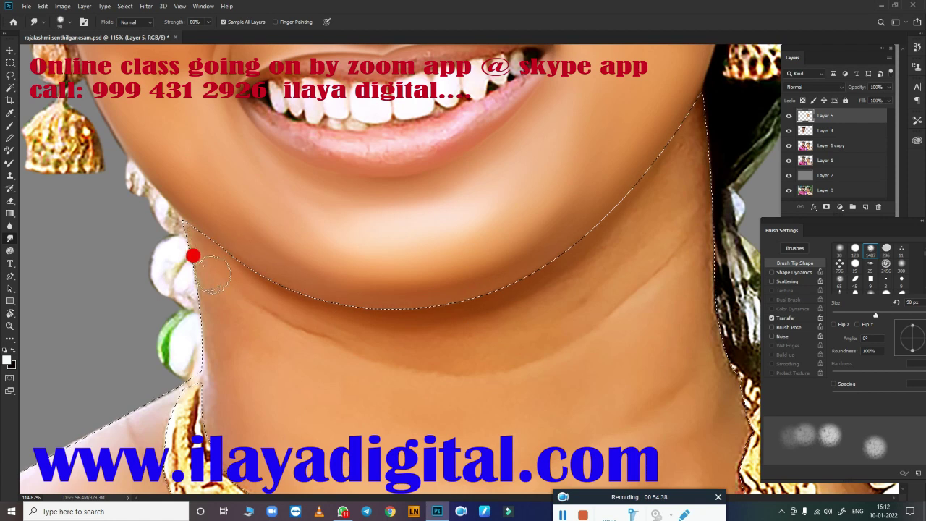
{"action": "mouse_move", "coordinate": [193, 256]}
{"action": "left_mouse_down"}
{"action": "mouse_move", "coordinate": [202, 304]}
{"action": "mouse_move", "coordinate": [310, 289]}
{"action": "mouse_move", "coordinate": [302, 300]}
{"action": "mouse_move", "coordinate": [381, 322]}
{"action": "mouse_move", "coordinate": [470, 287]}
{"action": "mouse_move", "coordinate": [596, 182]}
{"action": "mouse_move", "coordinate": [672, 138]}
{"action": "mouse_move", "coordinate": [654, 238]}
{"action": "mouse_move", "coordinate": [670, 227]}
{"action": "mouse_move", "coordinate": [666, 157]}
{"action": "mouse_move", "coordinate": [693, 129]}
{"action": "mouse_move", "coordinate": [512, 284]}
{"action": "mouse_move", "coordinate": [682, 210]}
{"action": "mouse_move", "coordinate": [628, 252]}
{"action": "mouse_move", "coordinate": [290, 351]}
{"action": "mouse_move", "coordinate": [596, 361]}
{"action": "mouse_move", "coordinate": [718, 227]}
{"action": "mouse_move", "coordinate": [717, 215]}
{"action": "left_mouse_up"}
{"action": "key", "text": "bracketright"}
{"action": "key", "text": "bracketright"}
{"action": "key", "text": "bracketleft"}
{"action": "key", "text": "bracketleft"}
{"action": "key", "text": "bracketright"}
{"action": "key", "text": "bracketright"}
{"action": "key", "text": "bracketright"}
{"action": "scroll", "coordinate": [716, 215], "scroll_direction": "down", "scroll_amount": 5}
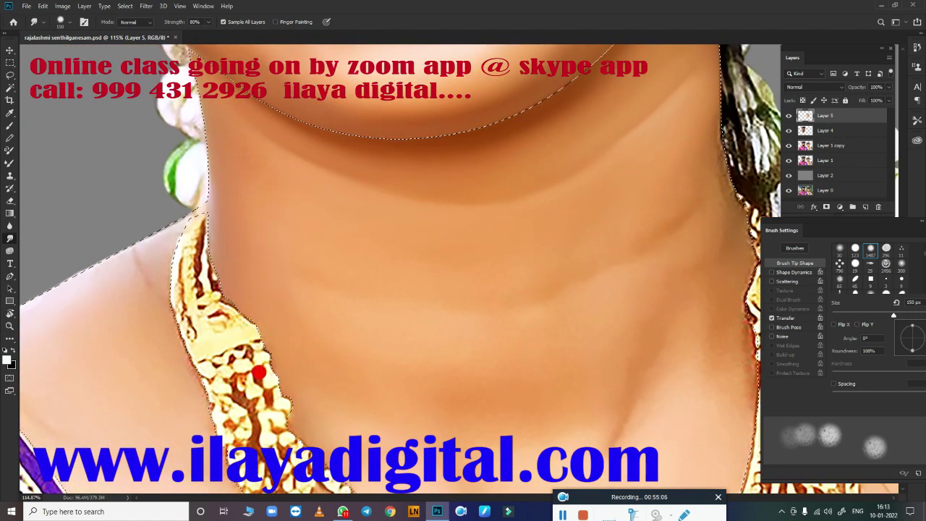
{"action": "mouse_move", "coordinate": [190, 303]}
{"action": "left_mouse_down"}
{"action": "mouse_move", "coordinate": [511, 343]}
{"action": "mouse_move", "coordinate": [613, 183]}
{"action": "left_mouse_up"}
Step: Smudge the neck, chest and shoulder edge with a larger brush, ending at 200 px
{"action": "key", "text": "bracketright"}
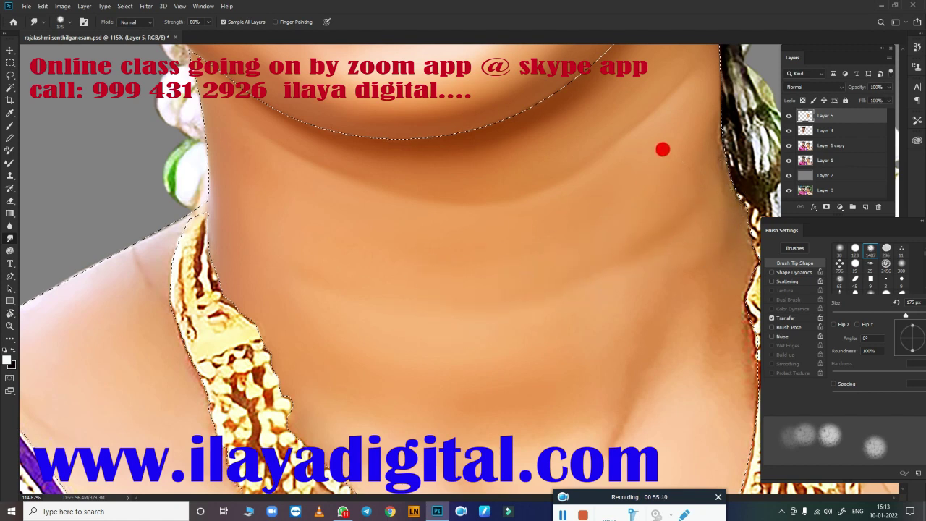
{"action": "key", "text": "bracketright"}
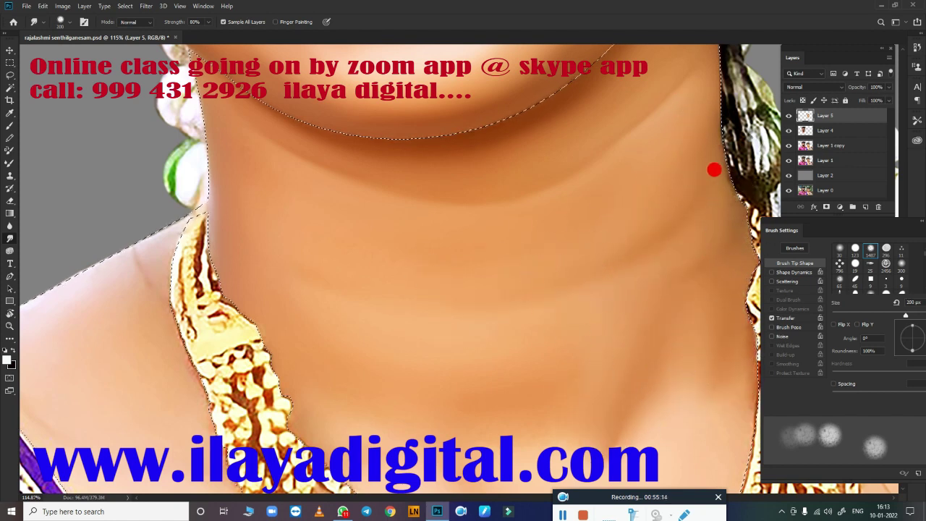
{"action": "scroll", "coordinate": [523, 198], "scroll_direction": "down", "scroll_amount": 3}
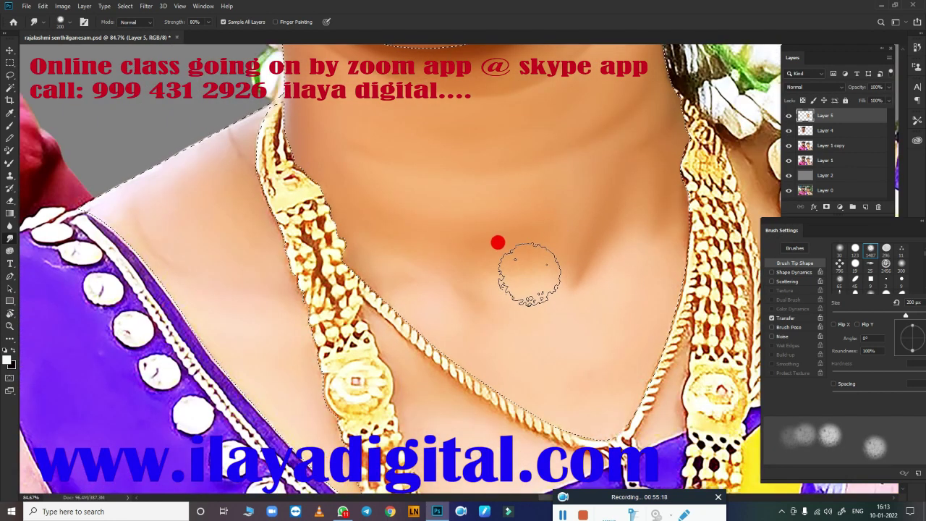
{"action": "key", "text": "bracketright"}
{"action": "key", "text": "bracketright"}
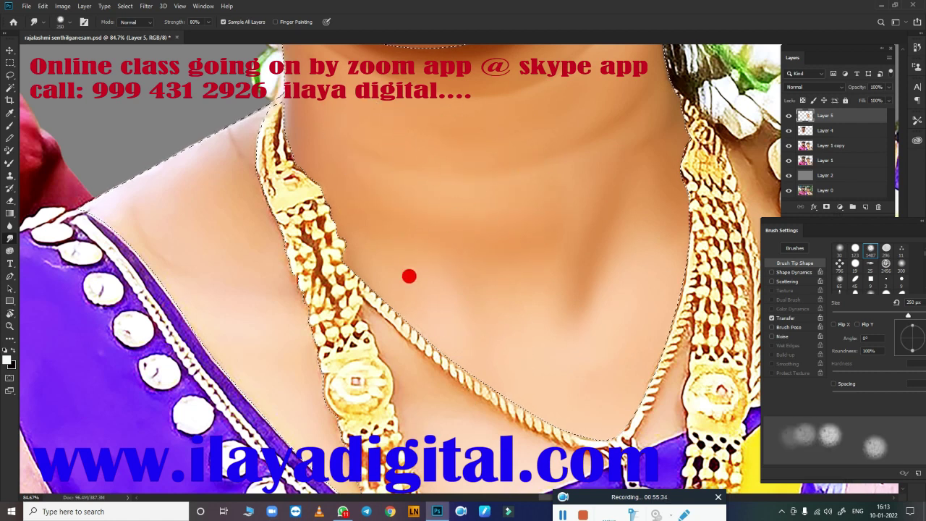
{"action": "scroll", "coordinate": [410, 275], "scroll_direction": "left", "scroll_amount": 5}
{"action": "scroll", "coordinate": [410, 275], "scroll_direction": "up", "scroll_amount": 1}
{"action": "key", "text": "bracketleft"}
{"action": "key", "text": "bracketleft"}
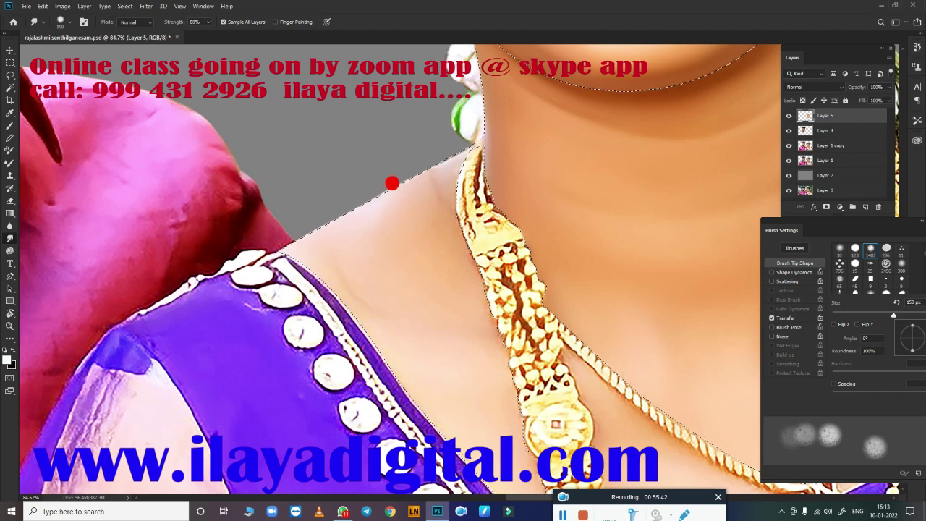
{"action": "key", "text": "bracketleft"}
{"action": "key", "text": "bracketleft"}
{"action": "key", "text": "bracketleft"}
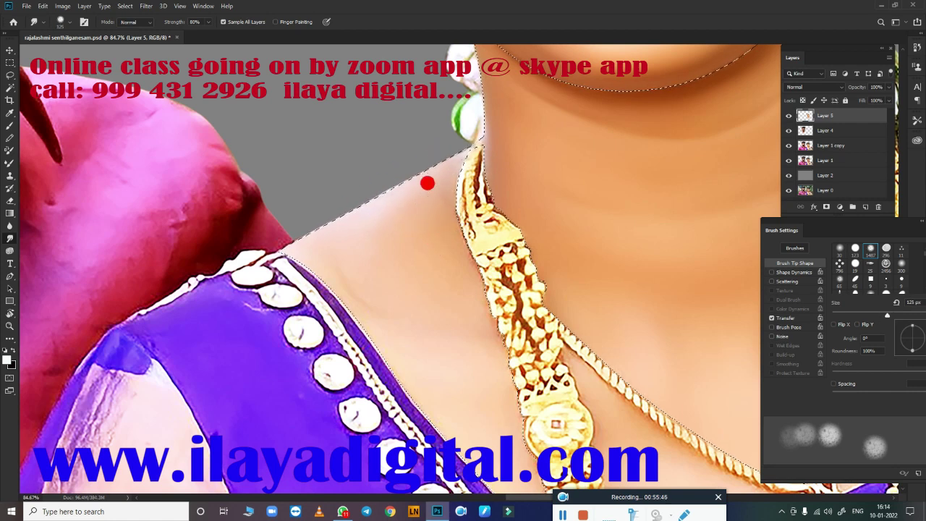
{"action": "key", "text": "bracketright"}
{"action": "key", "text": "bracketright"}
{"action": "key", "text": "bracketright"}
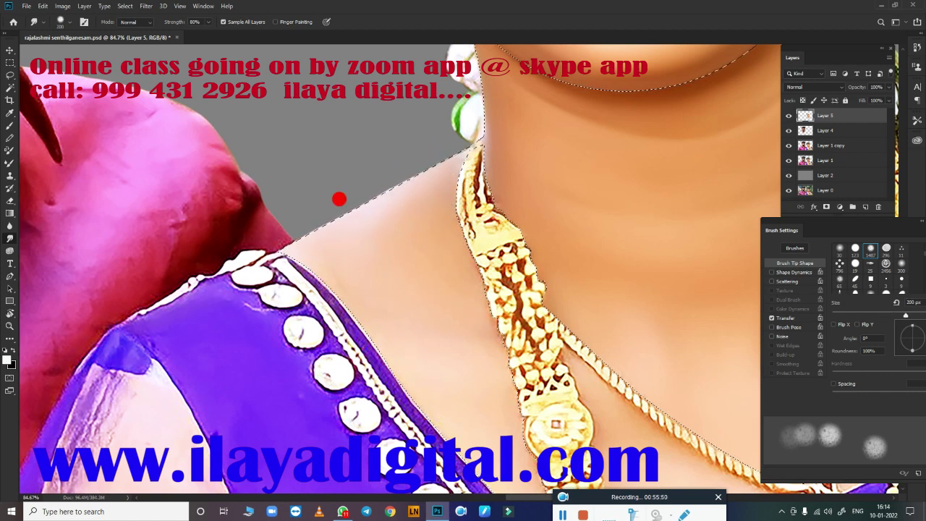
{"action": "scroll", "coordinate": [382, 200], "scroll_direction": "down", "scroll_amount": 3}
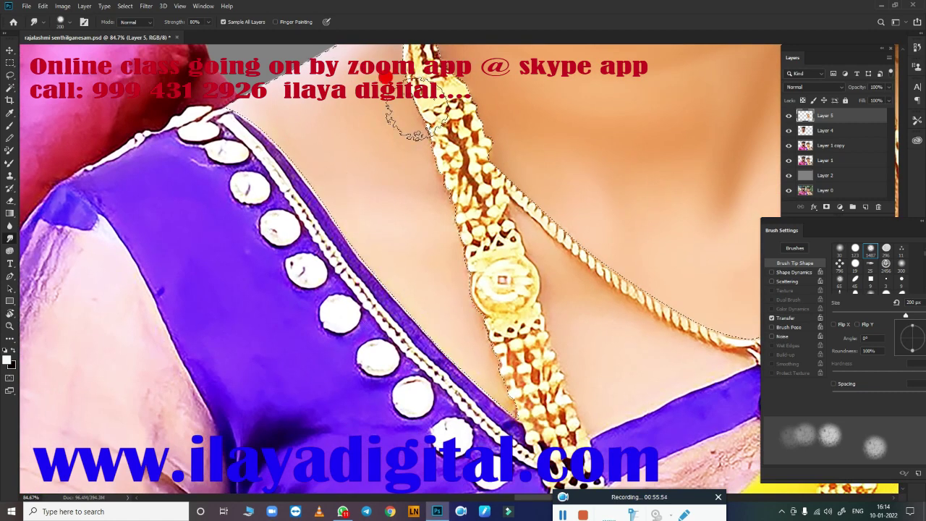
{"action": "scroll", "coordinate": [416, 210], "scroll_direction": "down", "scroll_amount": 2}
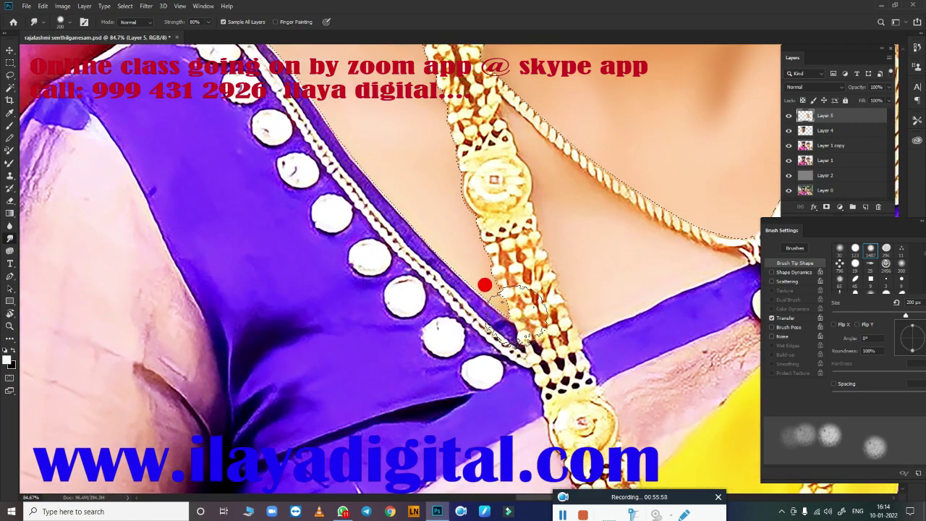
{"action": "scroll", "coordinate": [484, 285], "scroll_direction": "down", "scroll_amount": 2}
{"action": "scroll", "coordinate": [550, 260], "scroll_direction": "down", "scroll_amount": 3}
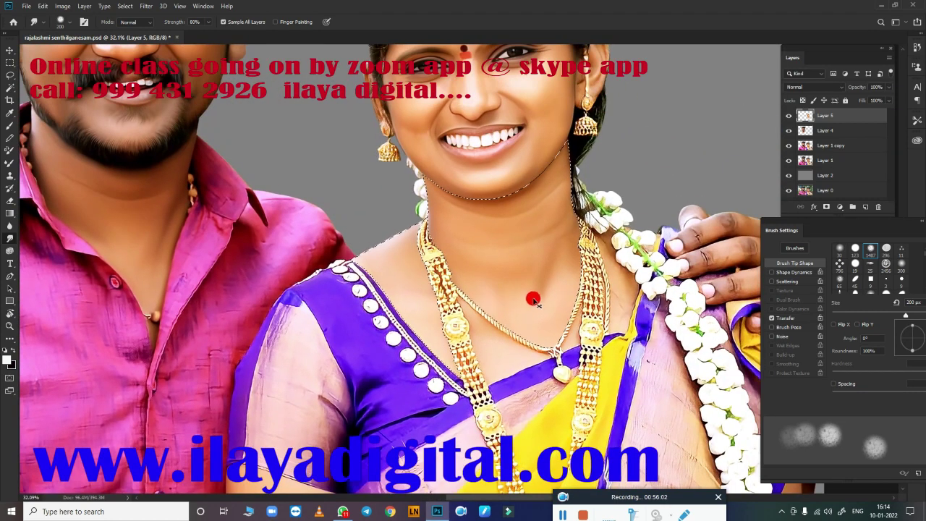
{"action": "scroll", "coordinate": [533, 300], "scroll_direction": "up", "scroll_amount": 3}
Step: Zoom in on the mouth and smudge the leftmost and third upper teeth smooth
{"action": "scroll", "coordinate": [441, 246], "scroll_direction": "up", "scroll_amount": 1}
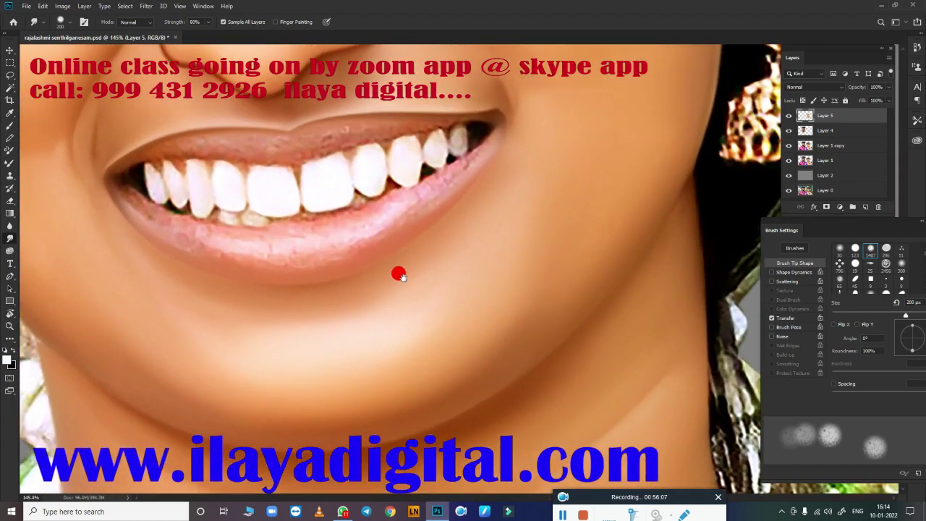
{"action": "scroll", "coordinate": [399, 275], "scroll_direction": "up", "scroll_amount": 2}
{"action": "scroll", "coordinate": [362, 186], "scroll_direction": "up", "scroll_amount": 1}
{"action": "key", "text": "bracketleft"}
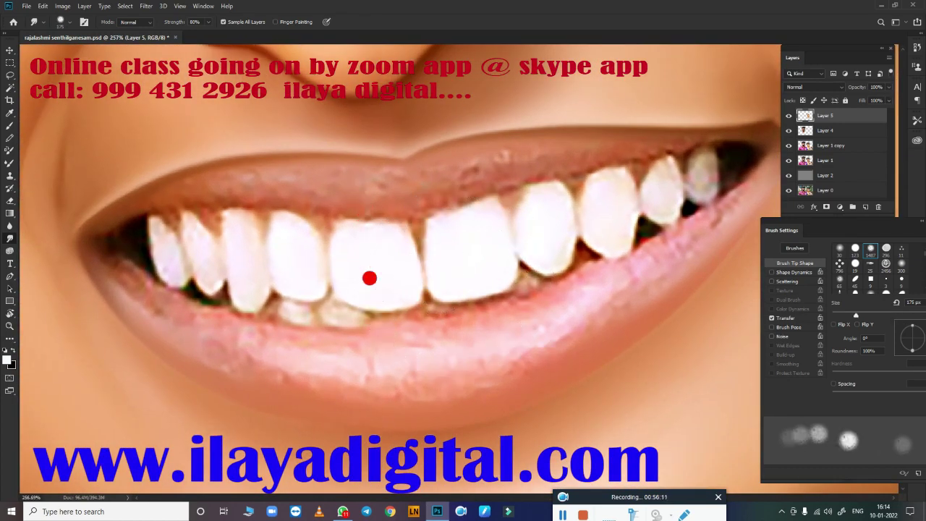
{"action": "key", "text": "bracketleft"}
{"action": "key", "text": "bracketleft"}
{"action": "key", "text": "bracketleft"}
{"action": "key", "text": "bracketleft"}
{"action": "key", "text": "bracketleft"}
{"action": "key", "text": "bracketleft"}
{"action": "key", "text": "bracketleft"}
{"action": "key", "text": "bracketleft"}
{"action": "key", "text": "bracketleft"}
{"action": "key", "text": "bracketleft"}
{"action": "key", "text": "bracketleft"}
{"action": "key", "text": "bracketleft"}
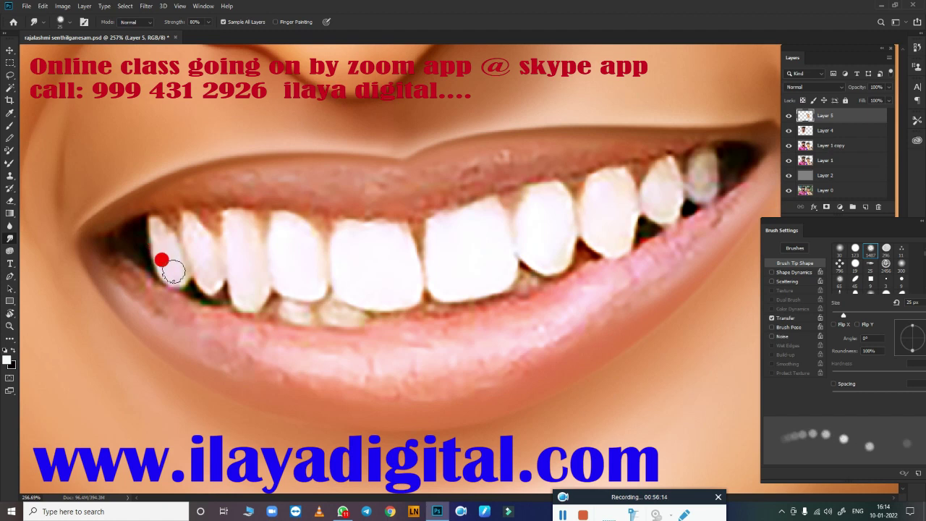
{"action": "key", "text": "bracketleft"}
{"action": "mouse_move", "coordinate": [174, 271]}
{"action": "left_mouse_down"}
{"action": "mouse_move", "coordinate": [159, 232]}
{"action": "mouse_move", "coordinate": [208, 274]}
{"action": "mouse_move", "coordinate": [190, 221]}
{"action": "mouse_move", "coordinate": [194, 241]}
{"action": "mouse_move", "coordinate": [178, 262]}
{"action": "mouse_move", "coordinate": [184, 275]}
{"action": "mouse_move", "coordinate": [239, 284]}
{"action": "mouse_move", "coordinate": [235, 249]}
{"action": "left_mouse_up"}
{"action": "key", "text": "bracketleft"}
{"action": "key", "text": "bracketright"}
Step: Smudge the fifth tooth and the small lower teeth smooth with a smaller brush
{"action": "key", "text": "bracketright"}
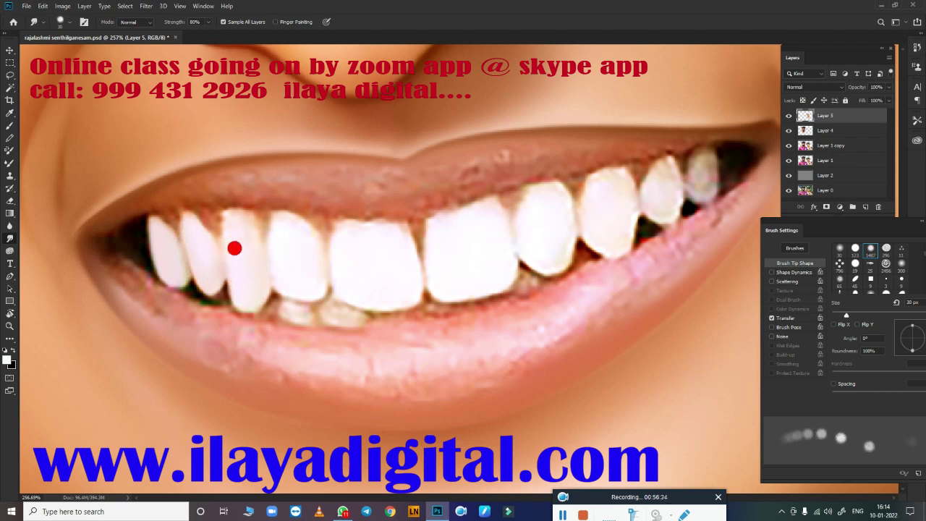
{"action": "mouse_move", "coordinate": [247, 284]}
{"action": "left_mouse_down"}
{"action": "mouse_move", "coordinate": [246, 238]}
{"action": "mouse_move", "coordinate": [250, 247]}
{"action": "mouse_move", "coordinate": [235, 234]}
{"action": "mouse_move", "coordinate": [244, 223]}
{"action": "mouse_move", "coordinate": [285, 258]}
{"action": "mouse_move", "coordinate": [288, 221]}
{"action": "mouse_move", "coordinate": [312, 281]}
{"action": "mouse_move", "coordinate": [337, 263]}
{"action": "mouse_move", "coordinate": [331, 271]}
{"action": "mouse_move", "coordinate": [389, 277]}
{"action": "mouse_move", "coordinate": [387, 238]}
{"action": "mouse_move", "coordinate": [329, 222]}
{"action": "mouse_move", "coordinate": [330, 232]}
{"action": "mouse_move", "coordinate": [362, 217]}
{"action": "mouse_move", "coordinate": [397, 232]}
{"action": "mouse_move", "coordinate": [453, 227]}
{"action": "mouse_move", "coordinate": [424, 221]}
{"action": "mouse_move", "coordinate": [468, 267]}
{"action": "mouse_move", "coordinate": [483, 257]}
{"action": "mouse_move", "coordinate": [496, 219]}
{"action": "mouse_move", "coordinate": [463, 219]}
{"action": "mouse_move", "coordinate": [496, 211]}
{"action": "mouse_move", "coordinate": [537, 249]}
{"action": "mouse_move", "coordinate": [511, 189]}
{"action": "mouse_move", "coordinate": [544, 190]}
{"action": "mouse_move", "coordinate": [537, 250]}
{"action": "mouse_move", "coordinate": [555, 209]}
{"action": "mouse_move", "coordinate": [577, 194]}
{"action": "mouse_move", "coordinate": [598, 235]}
{"action": "mouse_move", "coordinate": [592, 187]}
{"action": "mouse_move", "coordinate": [623, 184]}
{"action": "mouse_move", "coordinate": [620, 217]}
{"action": "mouse_move", "coordinate": [604, 238]}
{"action": "mouse_move", "coordinate": [666, 168]}
{"action": "mouse_move", "coordinate": [667, 206]}
{"action": "mouse_move", "coordinate": [685, 159]}
{"action": "mouse_move", "coordinate": [694, 153]}
{"action": "mouse_move", "coordinate": [686, 175]}
{"action": "mouse_move", "coordinate": [720, 155]}
{"action": "left_mouse_up"}
{"action": "key", "text": "bracketleft"}
{"action": "key", "text": "bracketright"}
{"action": "key", "text": "bracketleft"}
{"action": "key", "text": "bracketleft"}
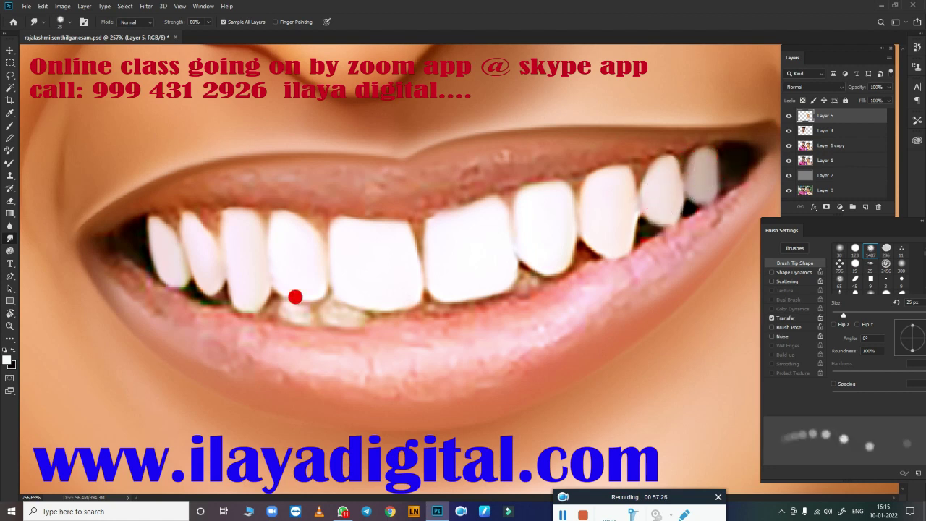
{"action": "mouse_move", "coordinate": [296, 296]}
{"action": "left_mouse_down"}
{"action": "mouse_move", "coordinate": [282, 311]}
{"action": "mouse_move", "coordinate": [295, 314]}
{"action": "mouse_move", "coordinate": [279, 302]}
{"action": "left_mouse_up"}
{"action": "key", "text": "bracketleft"}
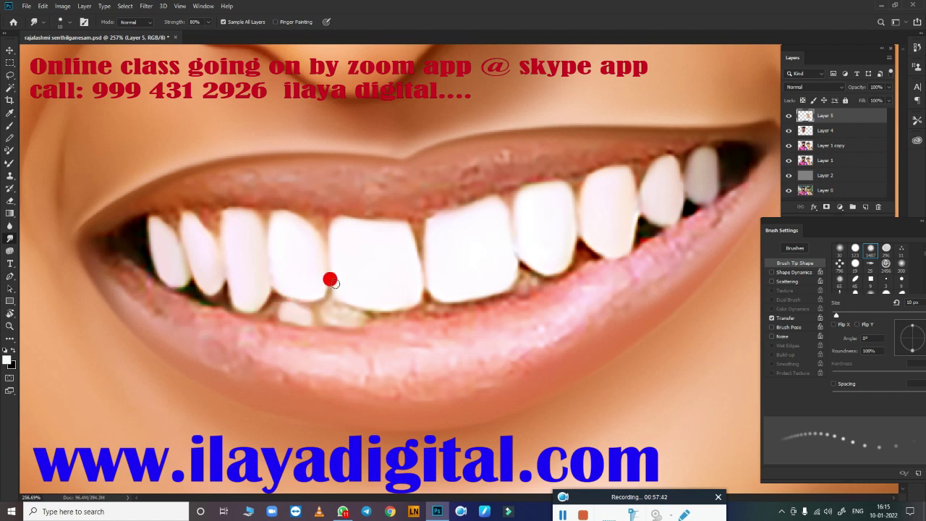
{"action": "key", "text": "bracketright"}
{"action": "left_click_drag", "start_coordinate": [319, 315], "coordinate": [343, 314]}
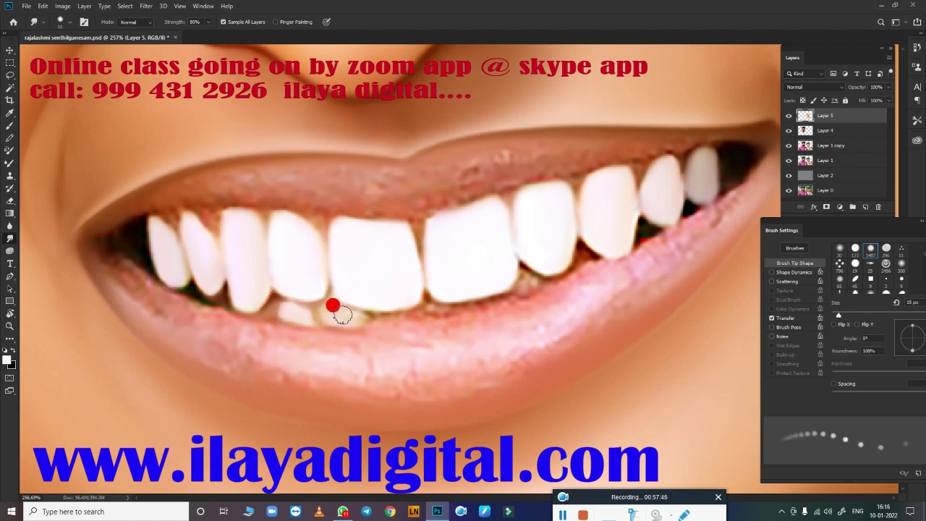
Step: Soften the fine tooth edges, the mouth corner and the lower lip's inner edge
{"action": "key", "text": "bracketleft"}
{"action": "key", "text": "bracketleft"}
{"action": "key", "text": "bracketright"}
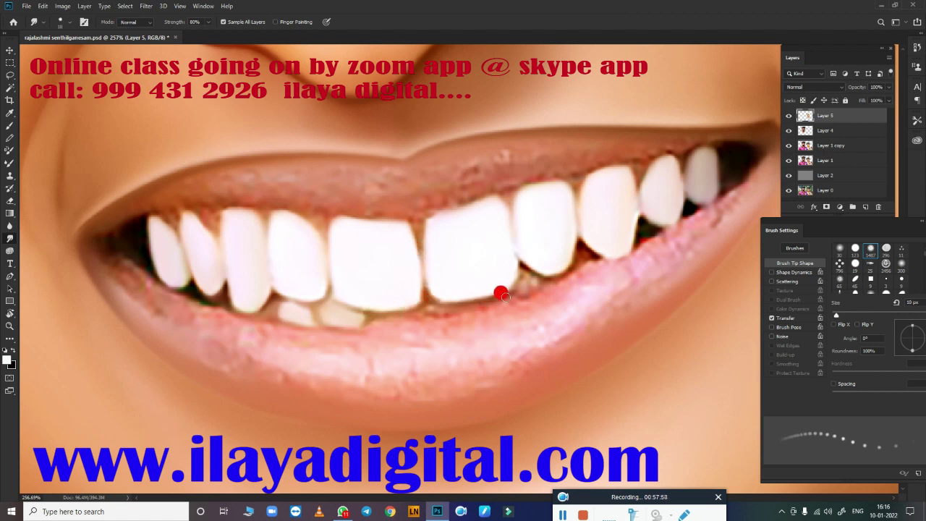
{"action": "key", "text": "bracketright"}
{"action": "key", "text": "bracketright"}
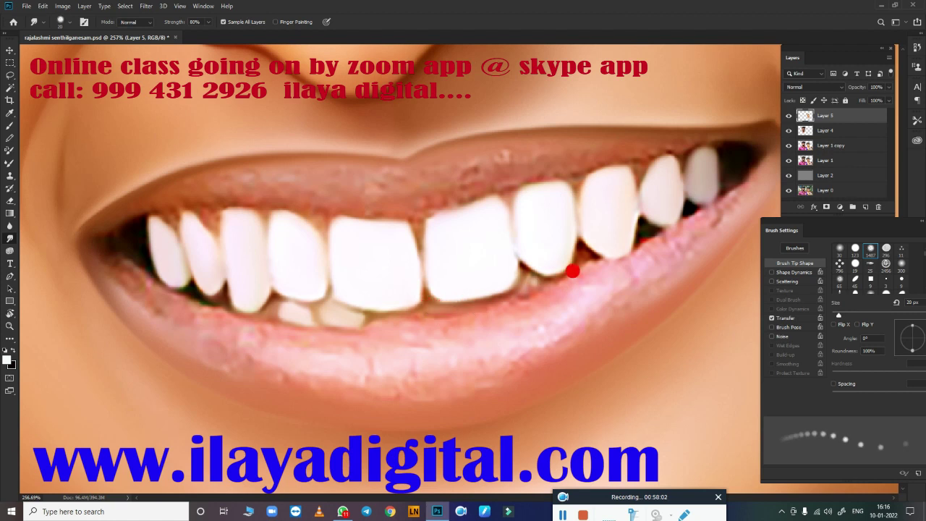
{"action": "key", "text": "bracketleft"}
{"action": "key", "text": "bracketleft"}
{"action": "key", "text": "bracketleft"}
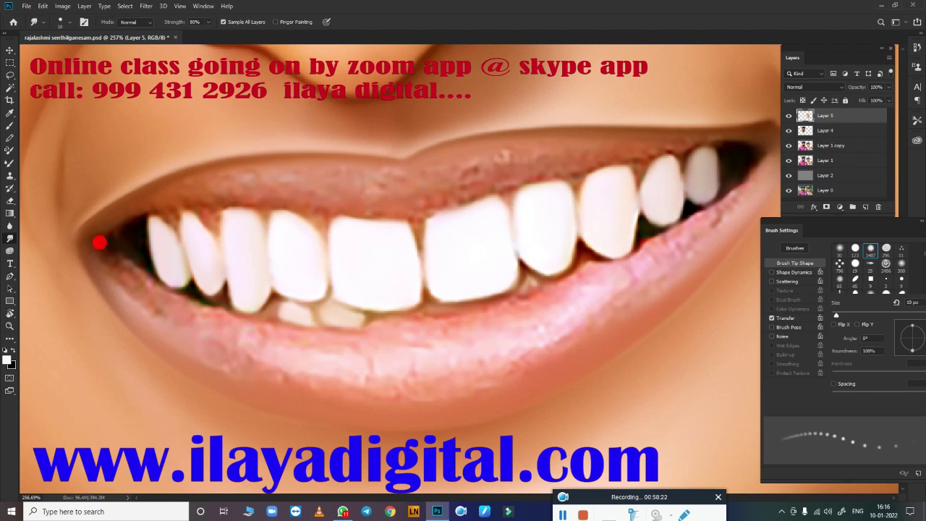
{"action": "key", "text": "bracketright"}
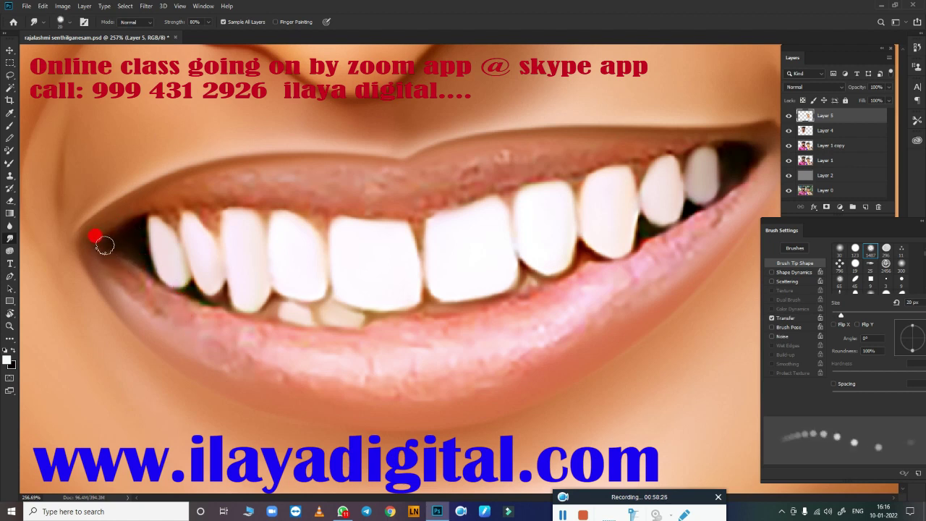
{"action": "key", "text": "bracketright"}
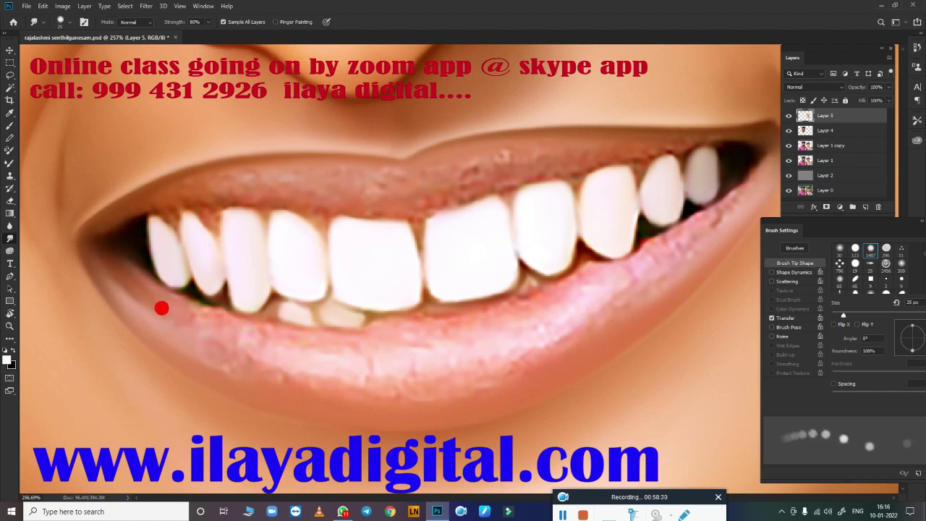
{"action": "key", "text": "bracketleft"}
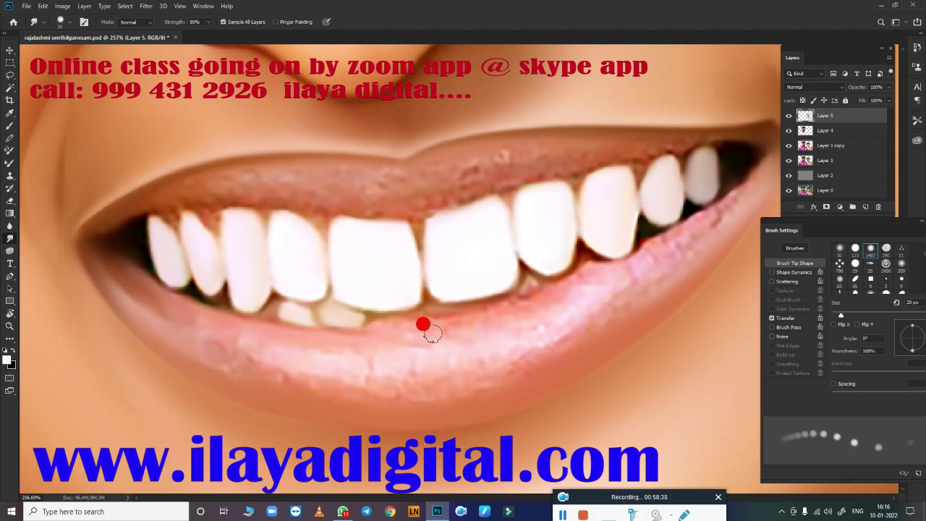
{"action": "key", "text": "bracketright"}
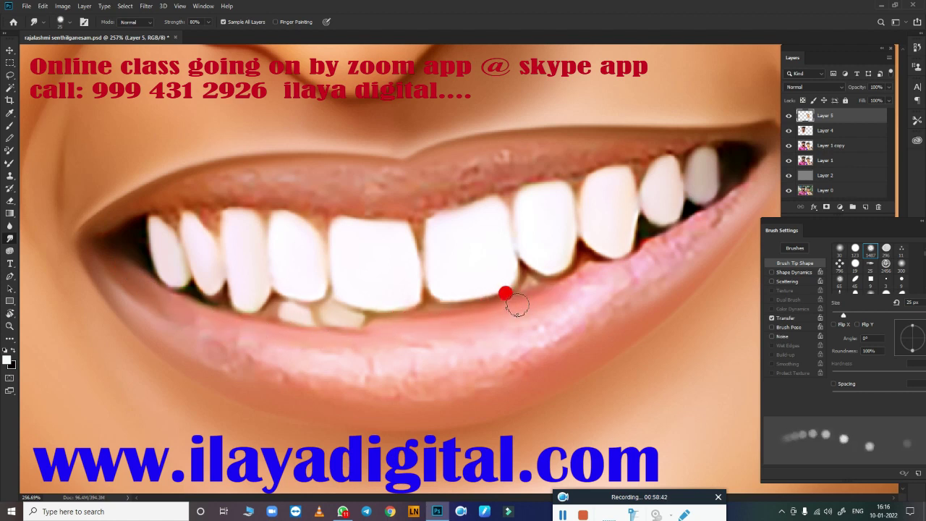
{"action": "key", "text": "bracketleft"}
{"action": "key", "text": "bracketleft"}
{"action": "key", "text": "bracketright"}
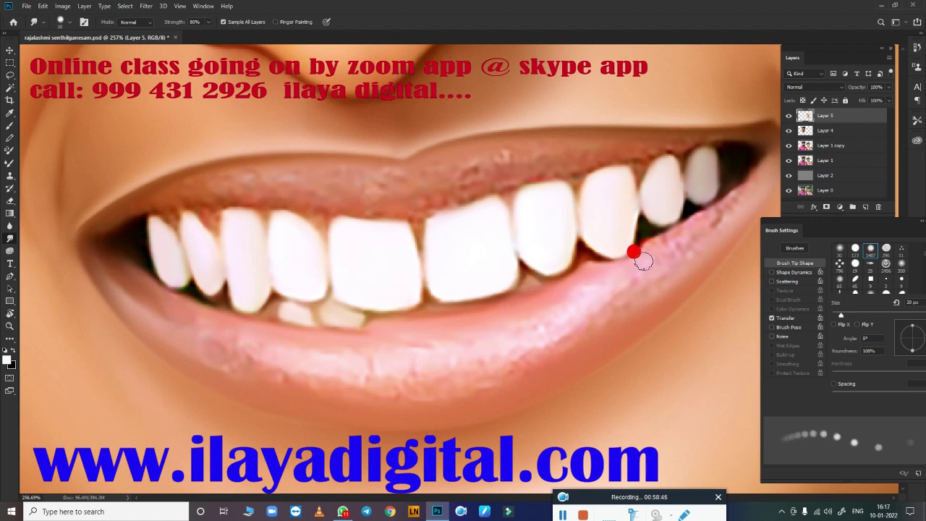
{"action": "key", "text": "bracketright"}
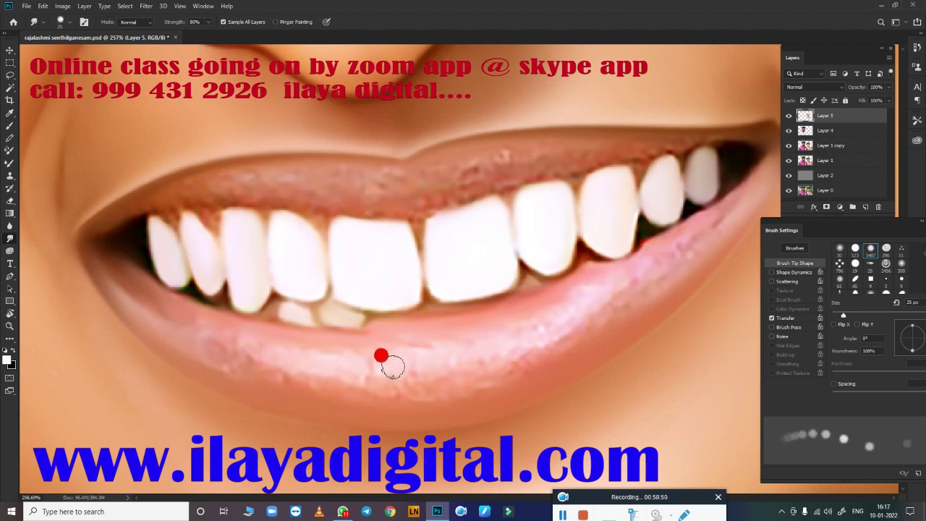
Step: Set the brush Transfer minimum to 0% and smudge the lower lip smooth
{"action": "left_click", "coordinate": [809, 319]}
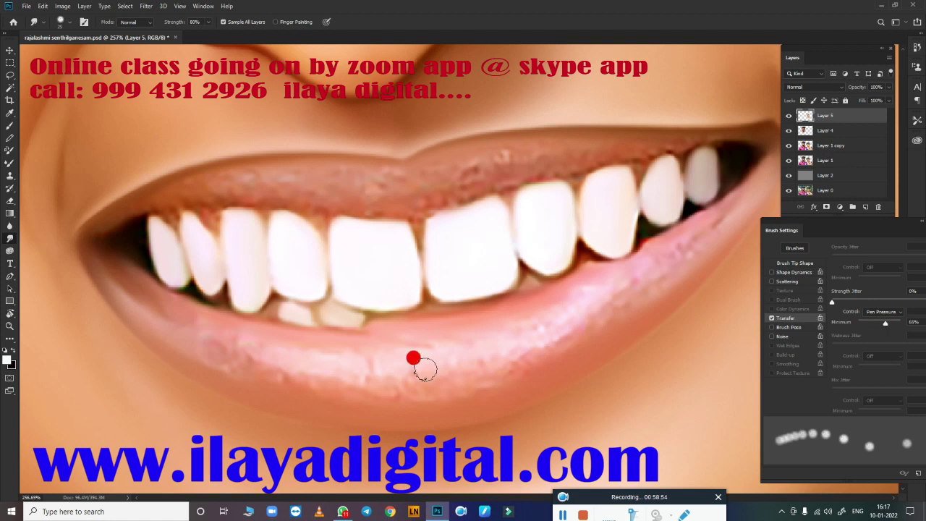
{"action": "mouse_move", "coordinate": [395, 364]}
{"action": "left_mouse_down"}
{"action": "mouse_move", "coordinate": [515, 345]}
{"action": "mouse_move", "coordinate": [668, 240]}
{"action": "left_mouse_up"}
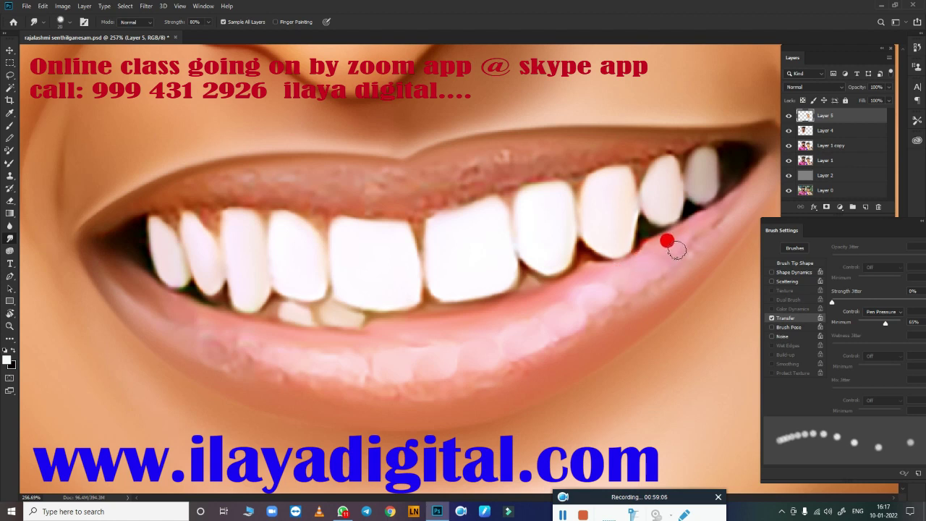
{"action": "mouse_move", "coordinate": [337, 354]}
{"action": "left_mouse_down"}
{"action": "mouse_move", "coordinate": [341, 363]}
{"action": "mouse_move", "coordinate": [227, 336]}
{"action": "left_mouse_up"}
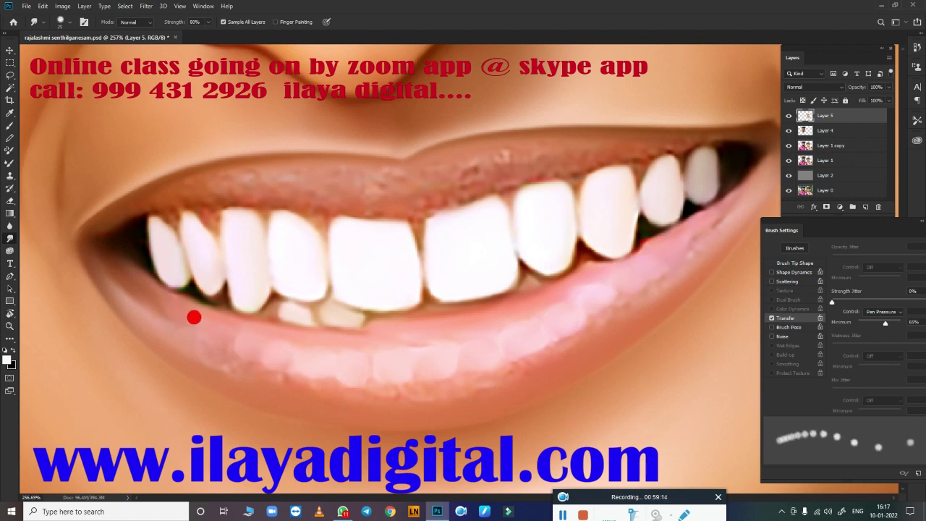
{"action": "left_click_drag", "start_coordinate": [880, 323], "coordinate": [835, 323]}
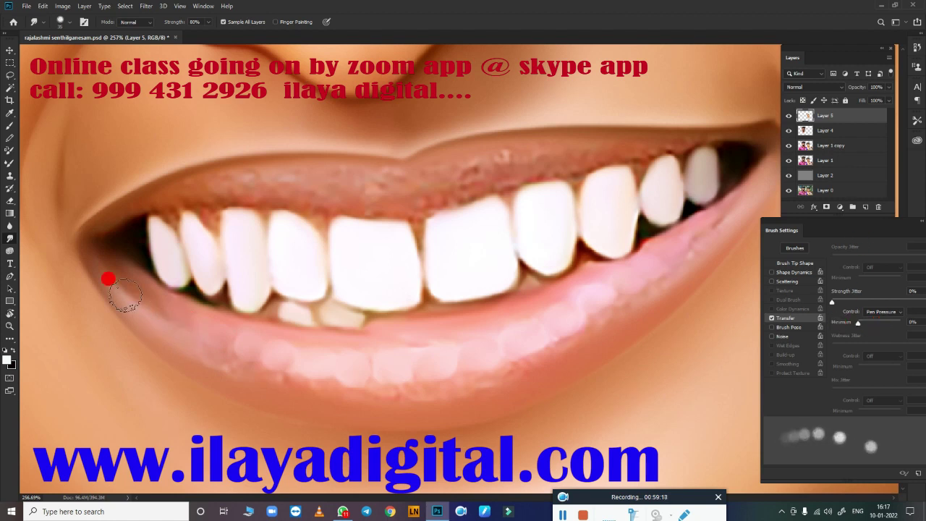
{"action": "mouse_move", "coordinate": [108, 275]}
{"action": "left_mouse_down"}
{"action": "mouse_move", "coordinate": [155, 292]}
{"action": "mouse_move", "coordinate": [156, 329]}
{"action": "mouse_move", "coordinate": [246, 366]}
{"action": "mouse_move", "coordinate": [236, 364]}
{"action": "mouse_move", "coordinate": [450, 375]}
{"action": "mouse_move", "coordinate": [426, 369]}
{"action": "mouse_move", "coordinate": [550, 335]}
{"action": "mouse_move", "coordinate": [480, 362]}
{"action": "mouse_move", "coordinate": [618, 295]}
{"action": "mouse_move", "coordinate": [697, 215]}
{"action": "mouse_move", "coordinate": [480, 299]}
{"action": "mouse_move", "coordinate": [322, 330]}
{"action": "mouse_move", "coordinate": [275, 320]}
{"action": "mouse_move", "coordinate": [322, 335]}
{"action": "left_mouse_up"}
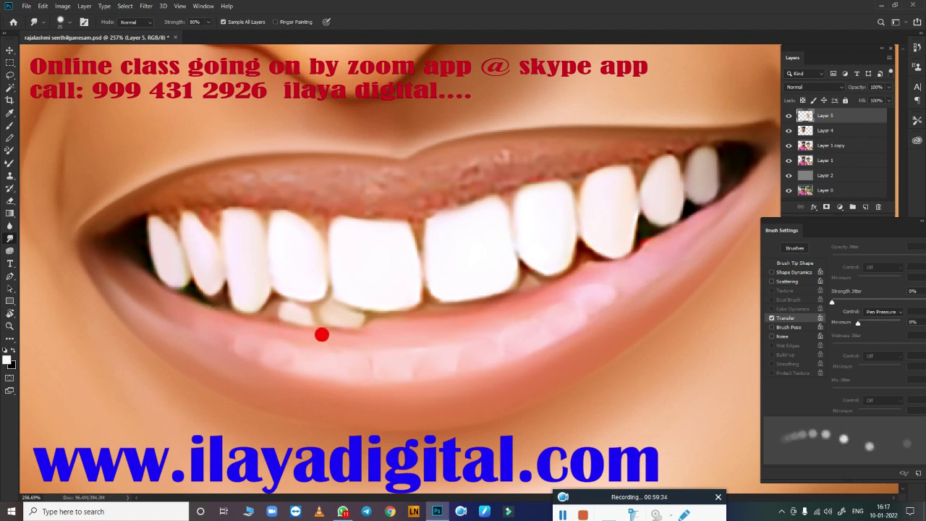
Step: Smooth the teeth-to-lip edge and the upper lip out to its left corner
{"action": "left_click_drag", "start_coordinate": [377, 228], "coordinate": [418, 239]}
{"action": "mouse_move", "coordinate": [314, 218]}
{"action": "left_mouse_down"}
{"action": "mouse_move", "coordinate": [326, 219]}
{"action": "mouse_move", "coordinate": [254, 209]}
{"action": "left_mouse_up"}
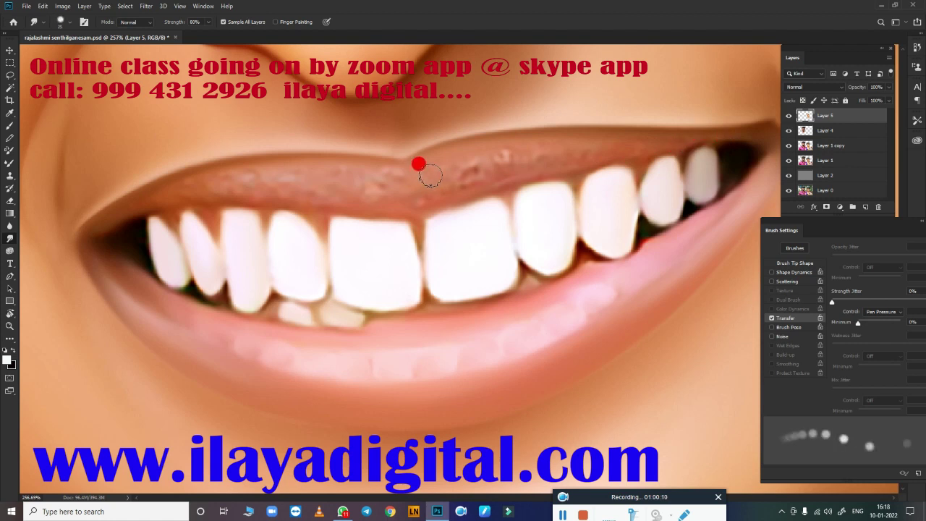
{"action": "left_click_drag", "start_coordinate": [504, 163], "coordinate": [704, 138]}
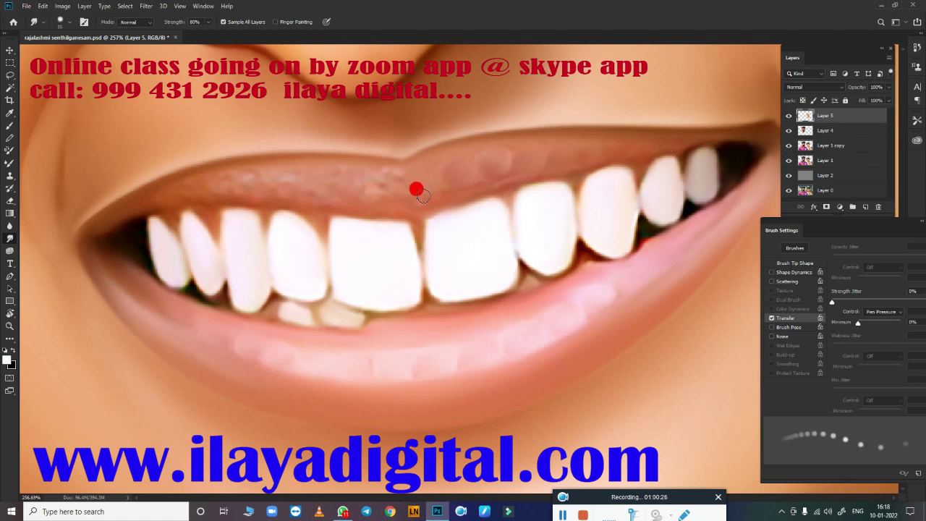
{"action": "mouse_move", "coordinate": [431, 196]}
{"action": "left_mouse_down"}
{"action": "mouse_move", "coordinate": [384, 180]}
{"action": "mouse_move", "coordinate": [358, 184]}
{"action": "mouse_move", "coordinate": [407, 208]}
{"action": "left_mouse_up"}
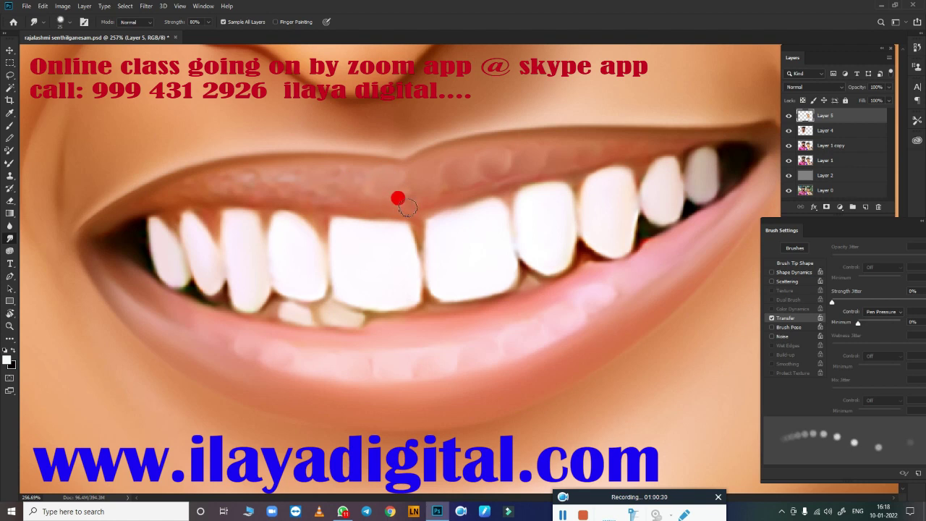
{"action": "left_click_drag", "start_coordinate": [349, 185], "coordinate": [290, 181]}
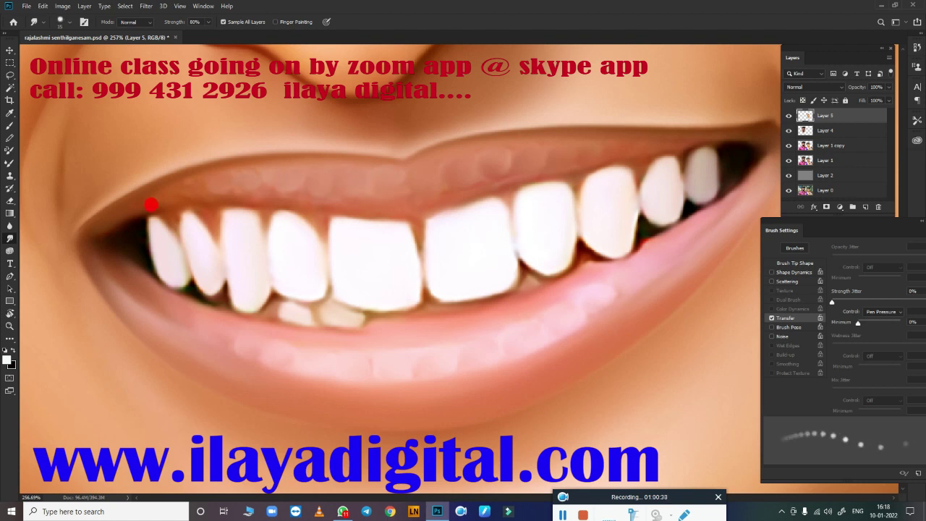
{"action": "key", "text": "bracketright"}
{"action": "left_click_drag", "start_coordinate": [150, 204], "coordinate": [159, 206]}
{"action": "mouse_move", "coordinate": [283, 203]}
{"action": "left_mouse_down"}
{"action": "mouse_move", "coordinate": [252, 198]}
{"action": "mouse_move", "coordinate": [321, 170]}
{"action": "mouse_move", "coordinate": [676, 138]}
{"action": "mouse_move", "coordinate": [413, 200]}
{"action": "mouse_move", "coordinate": [230, 191]}
{"action": "left_mouse_up"}
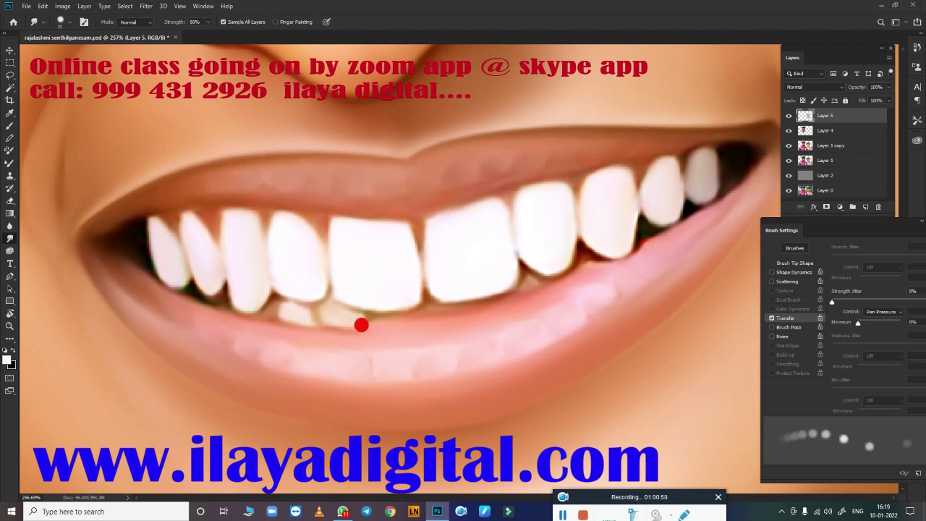
Step: Fit the whole portrait on screen, zoom in to check the lips, then zoom back out
{"action": "key", "text": "ctrl+0"}
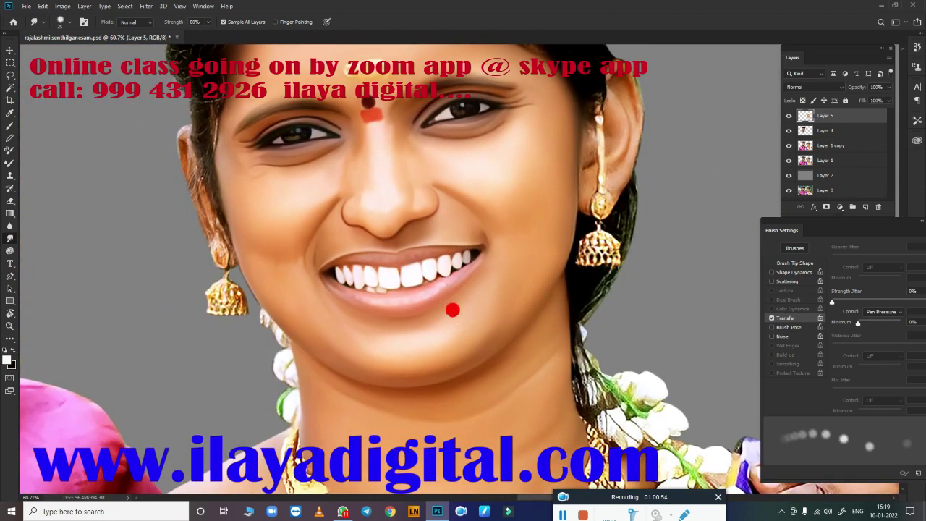
{"action": "scroll", "coordinate": [453, 311], "scroll_direction": "up", "scroll_amount": 4}
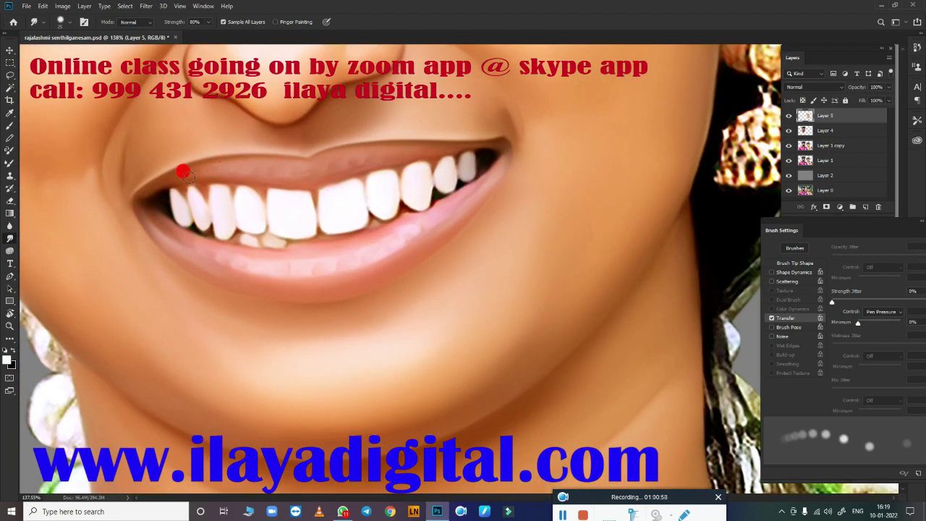
{"action": "scroll", "coordinate": [453, 253], "scroll_direction": "up", "scroll_amount": 3}
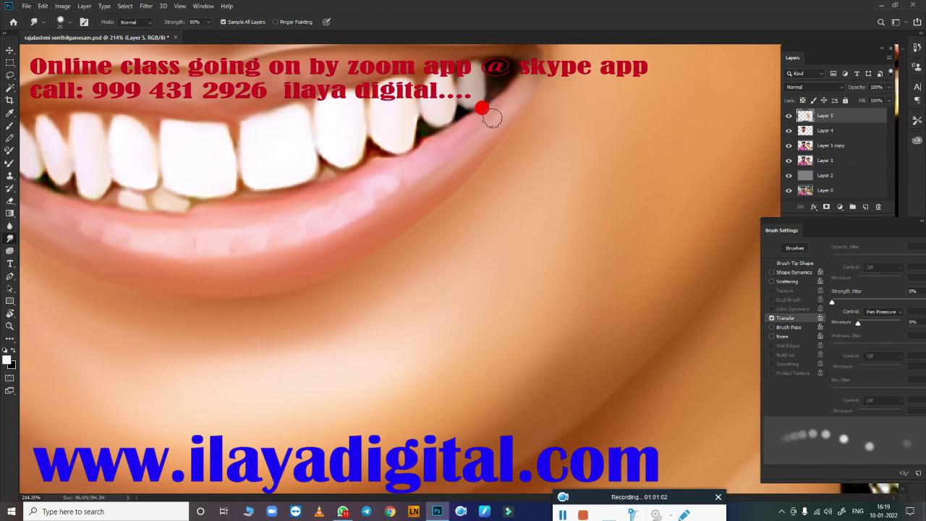
{"action": "scroll", "coordinate": [407, 338], "scroll_direction": "down", "scroll_amount": 6}
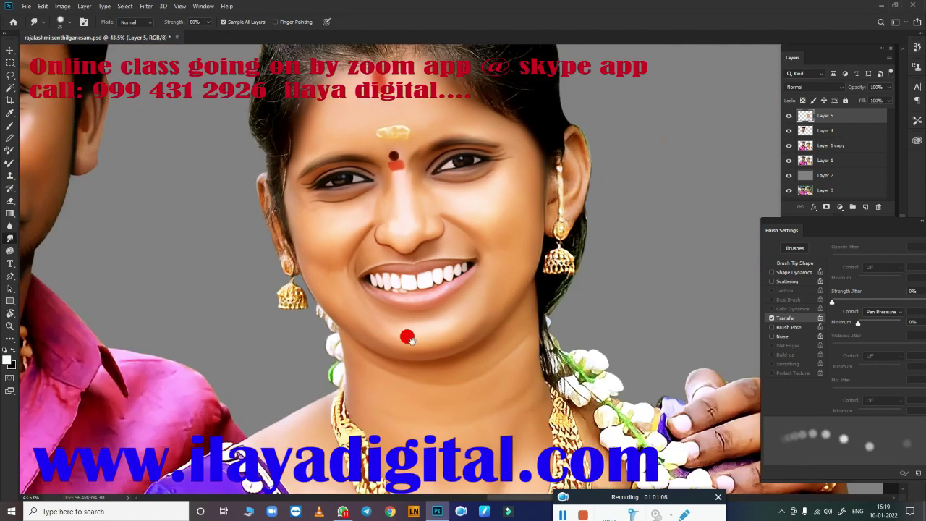